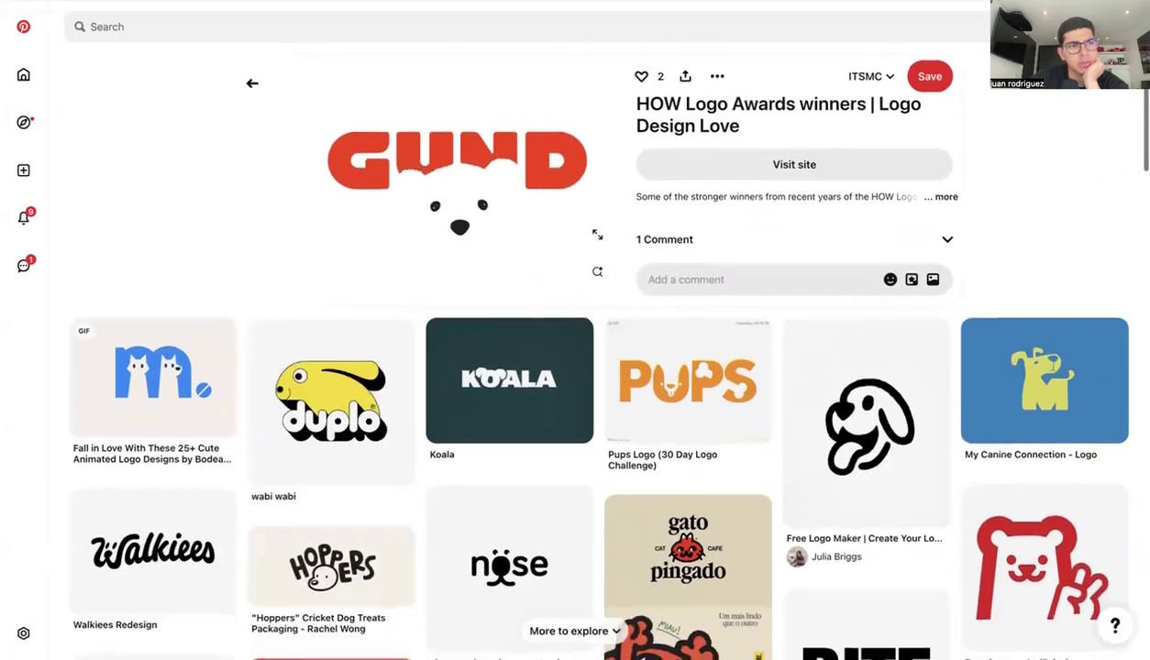
# Return to the Pinterest home feed and search for 'dog brand logos'
pyautogui.click(252, 113)
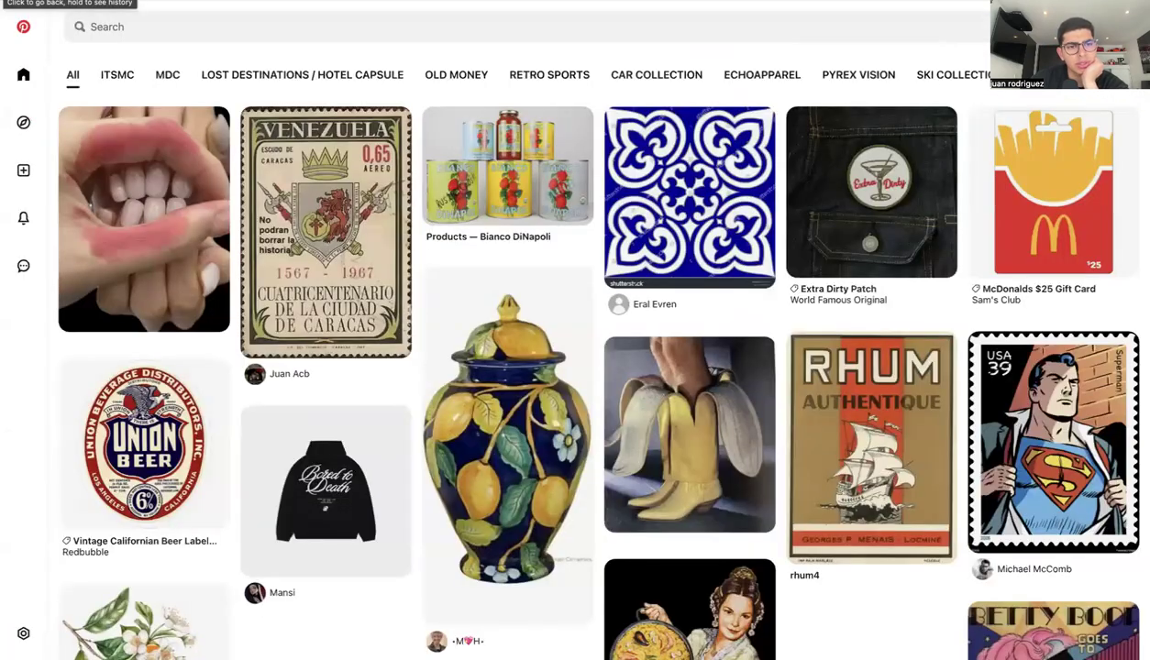
pyautogui.click(243, 26)
pyautogui.write('sofa bl')
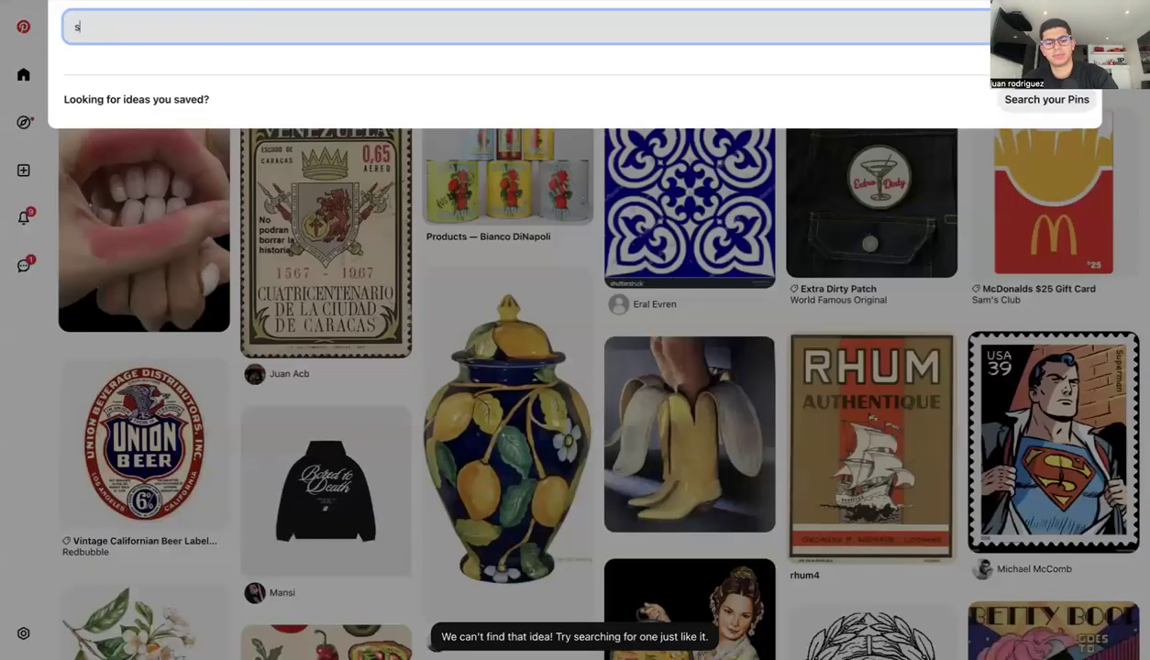
pyautogui.press('BackSpace')
pyautogui.press('BackSpace')
pyautogui.press('BackSpace')
pyautogui.press('BackSpace')
pyautogui.press('BackSpace')
pyautogui.press('BackSpace')
pyautogui.press('BackSpace')
pyautogui.write('dog')
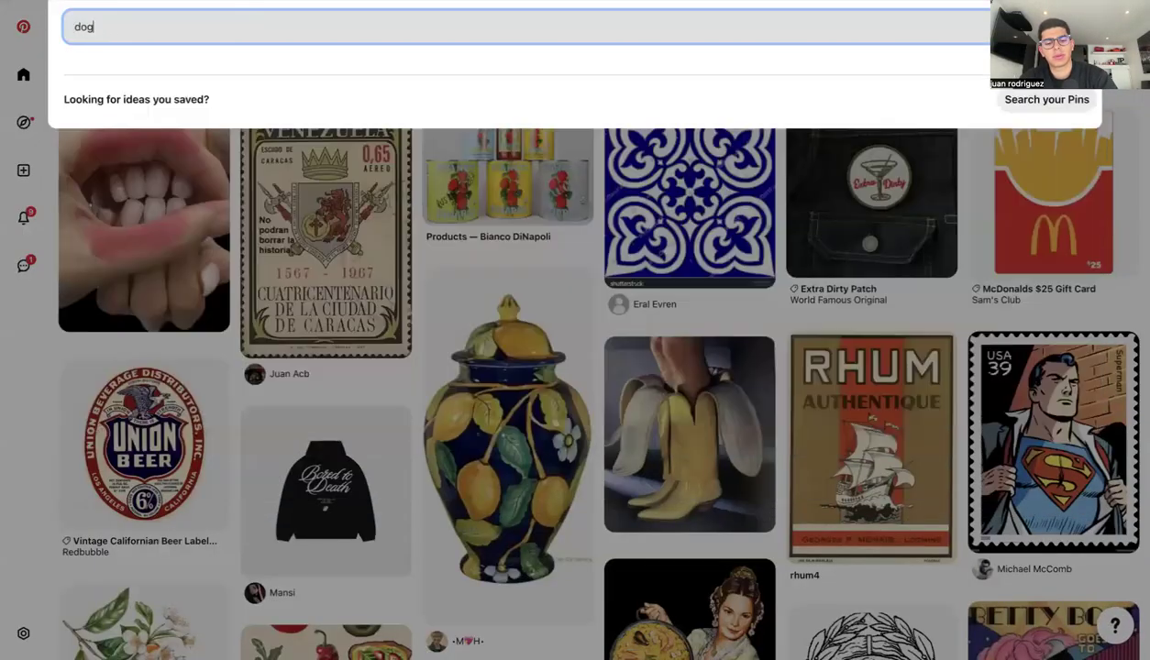
pyautogui.write(' brand logos')
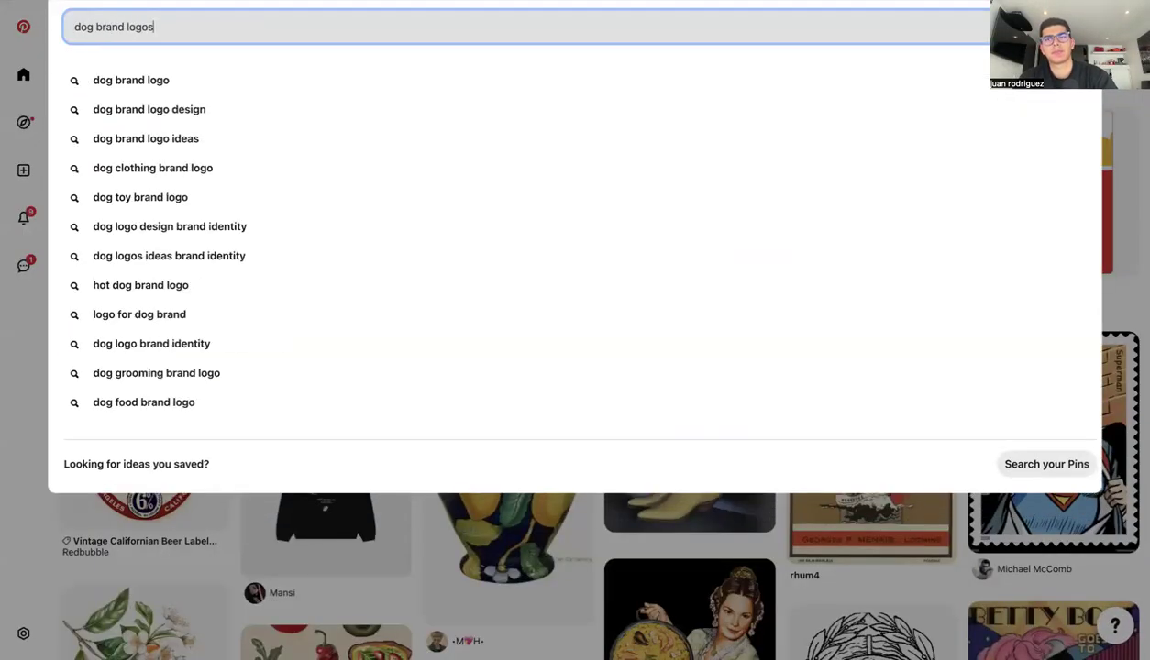
pyautogui.press('Return')
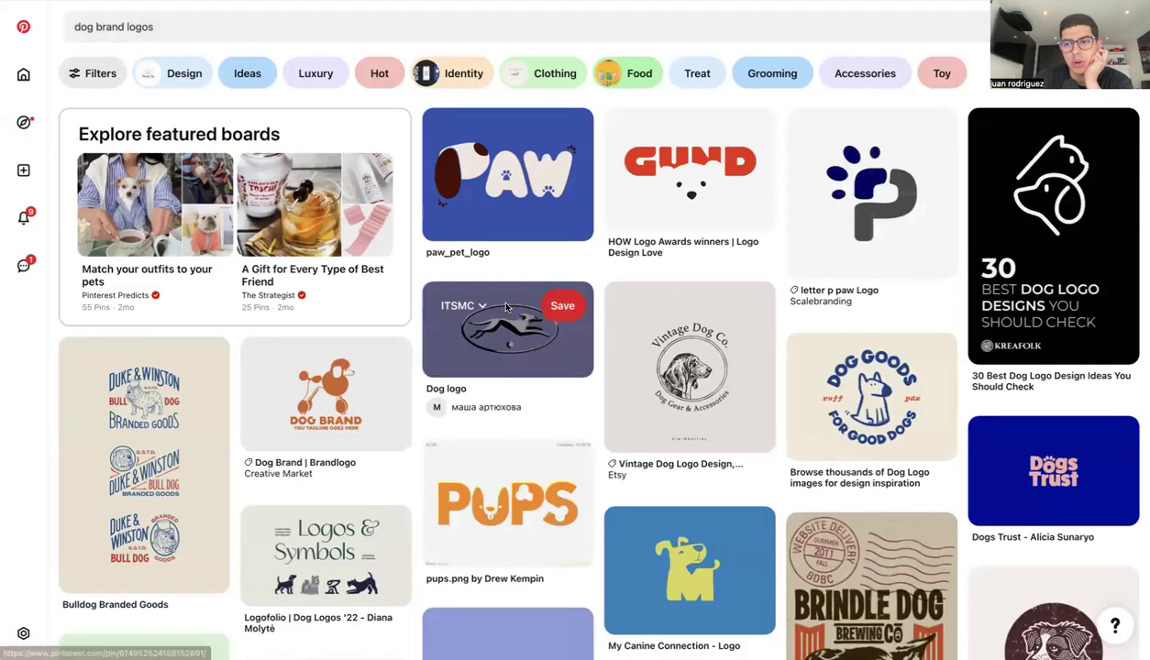
# Scroll down through the Pinterest dog brand logo results for ideas
pyautogui.scroll(-1, 507, 309)
pyautogui.scroll(-7, 506, 309)
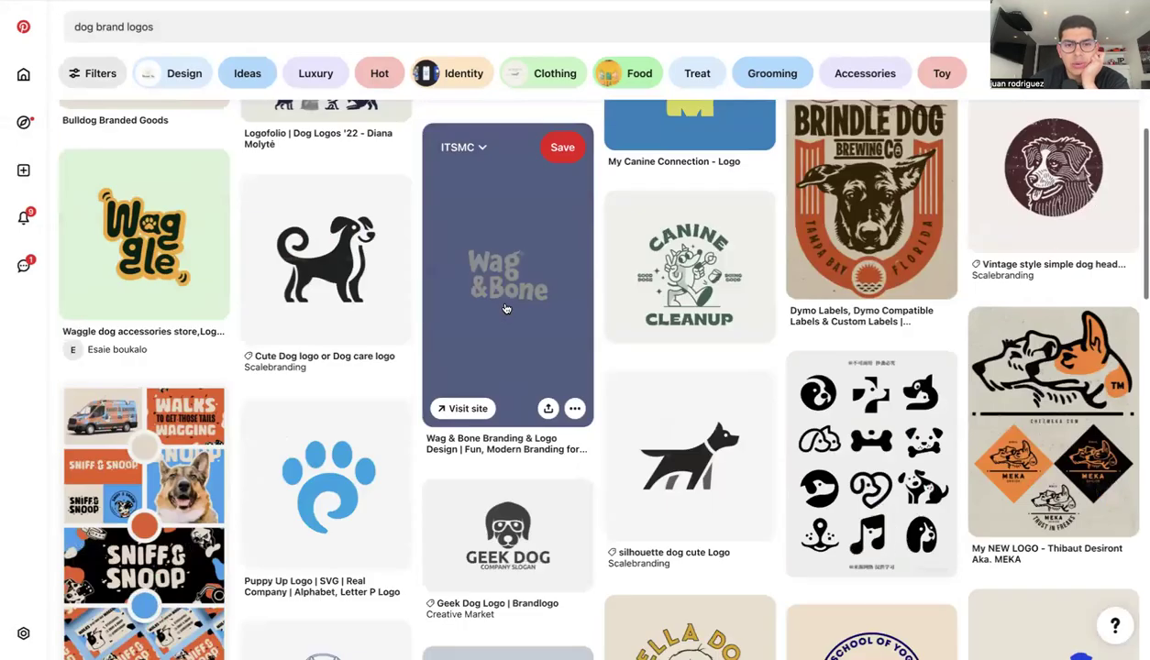
pyautogui.scroll(-2, 506, 309)
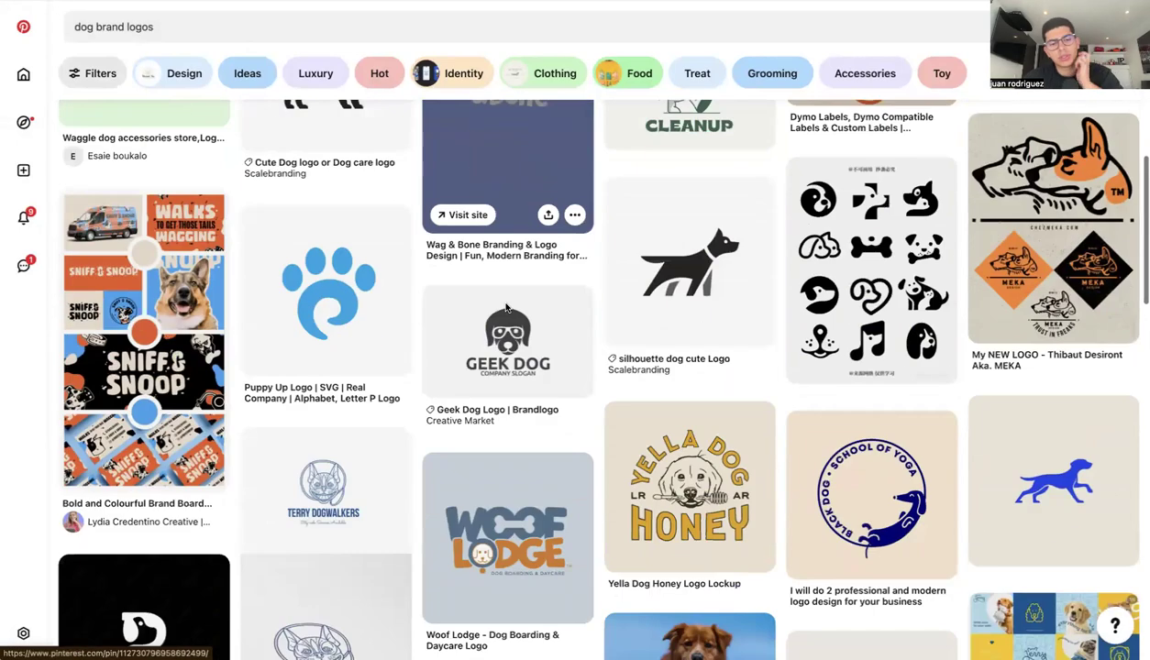
pyautogui.scroll(-8, 506, 309)
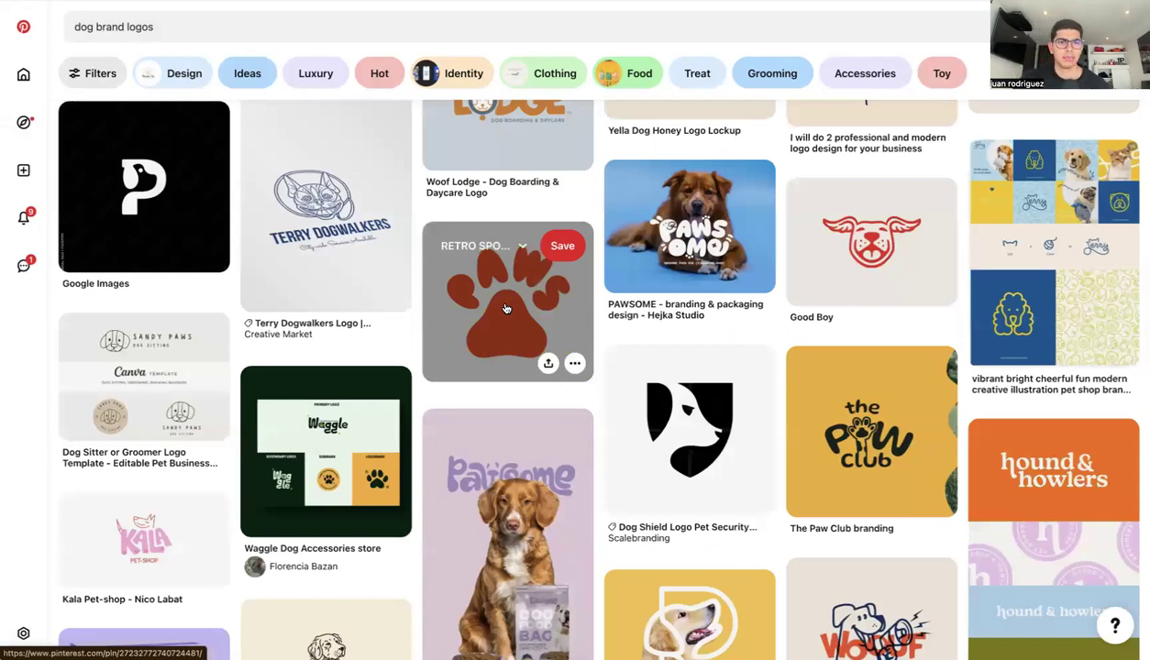
pyautogui.scroll(-10, 505, 309)
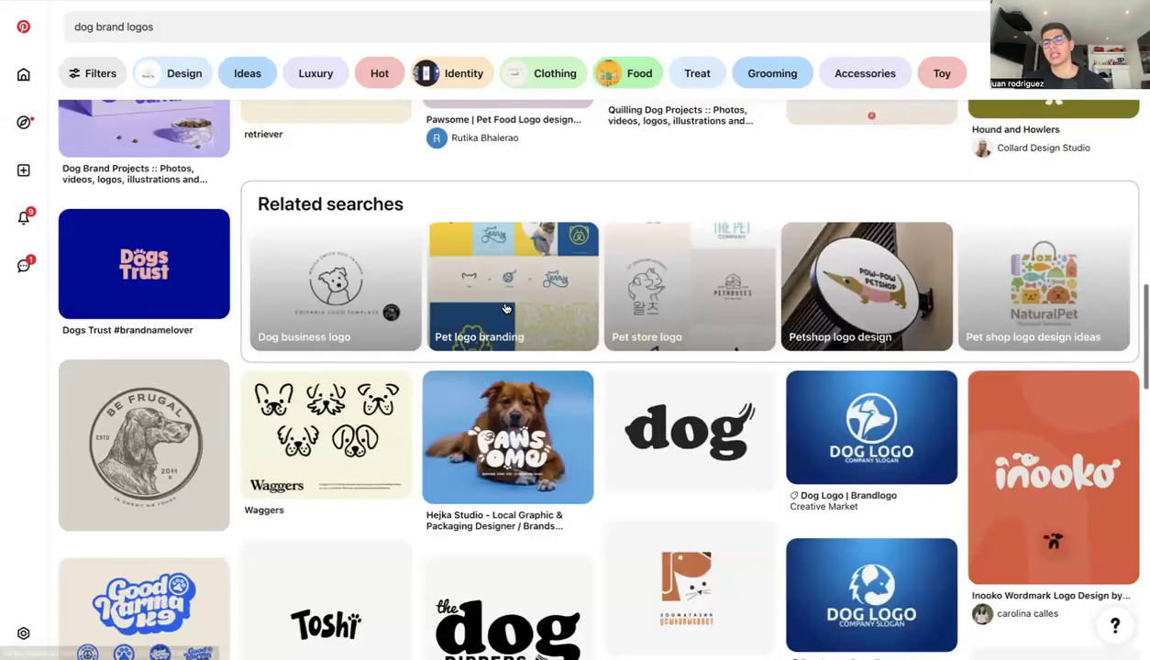
pyautogui.scroll(-7, 505, 309)
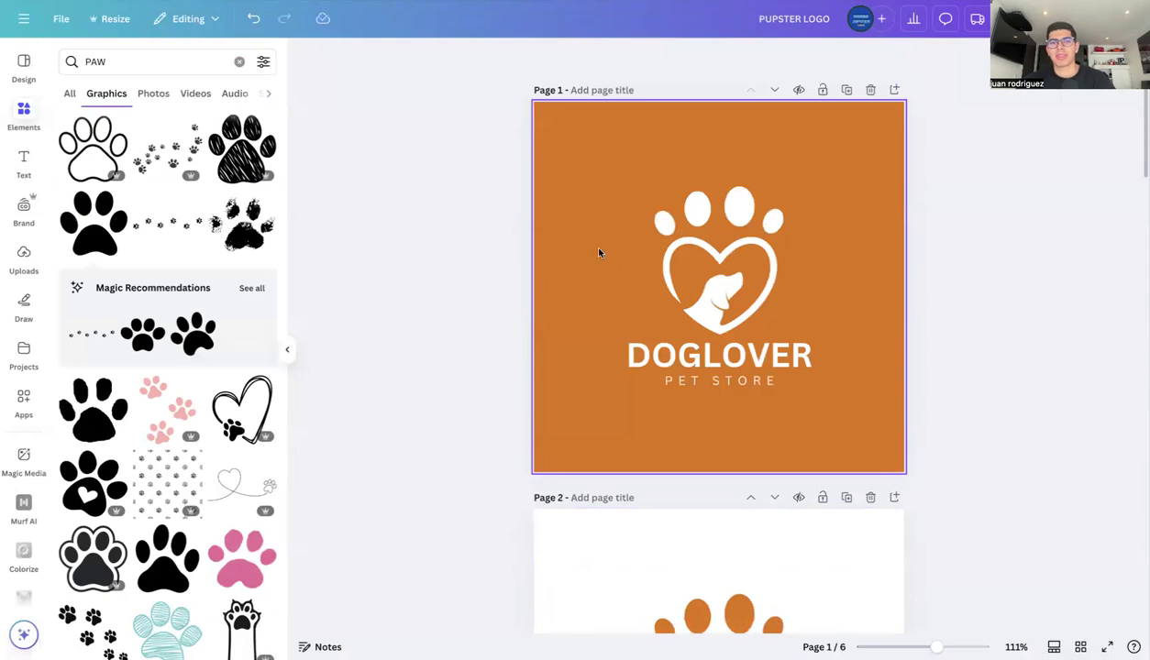
# Go to the Canva home page and search templates for 'dog logo'
pyautogui.click(24, 17)
pyautogui.click(32, 27)
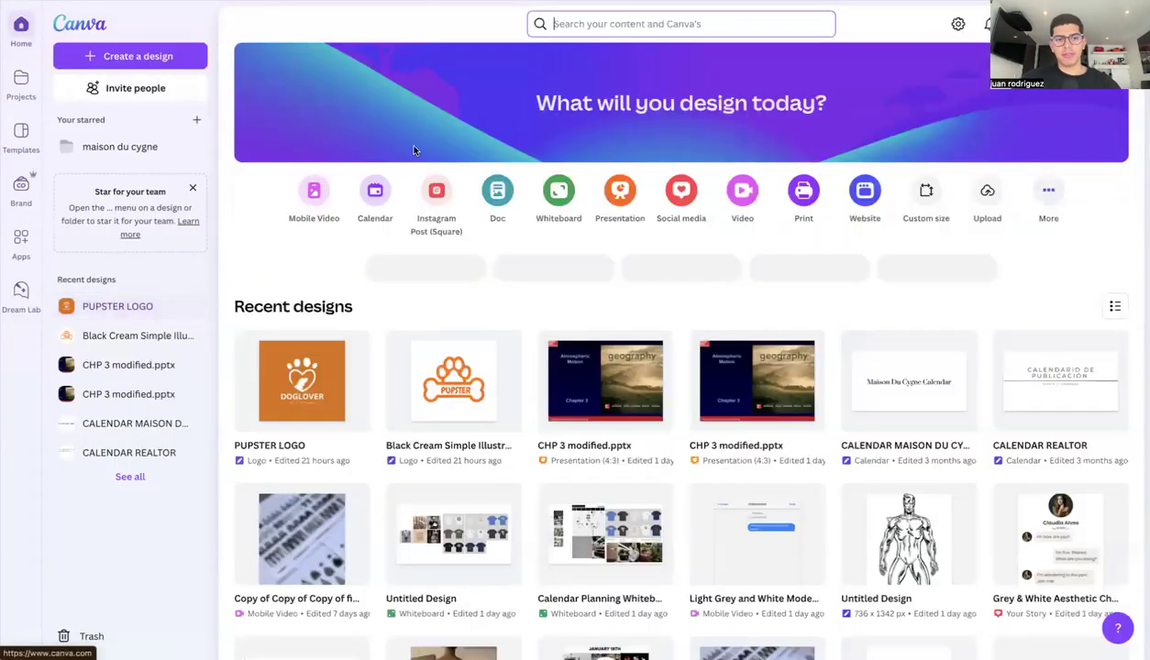
pyautogui.click(568, 23)
pyautogui.write('dog logos')
pyautogui.press('Return')
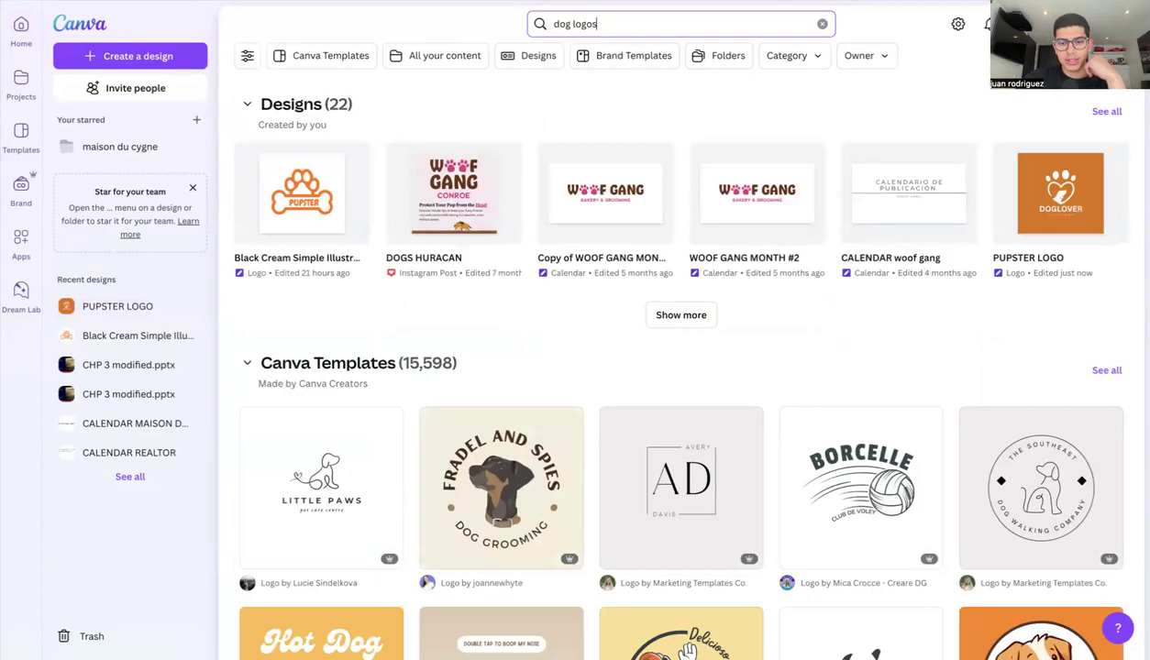
pyautogui.scroll(-4, 779, 275)
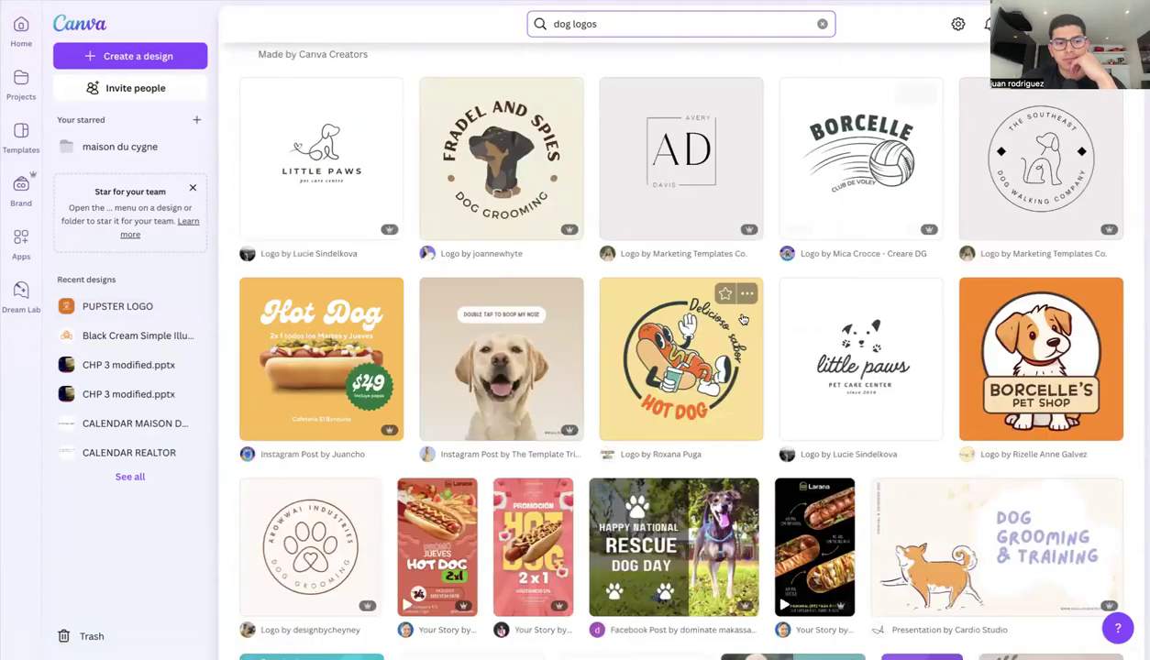
pyautogui.scroll(-5, 742, 319)
pyautogui.scroll(9, 743, 319)
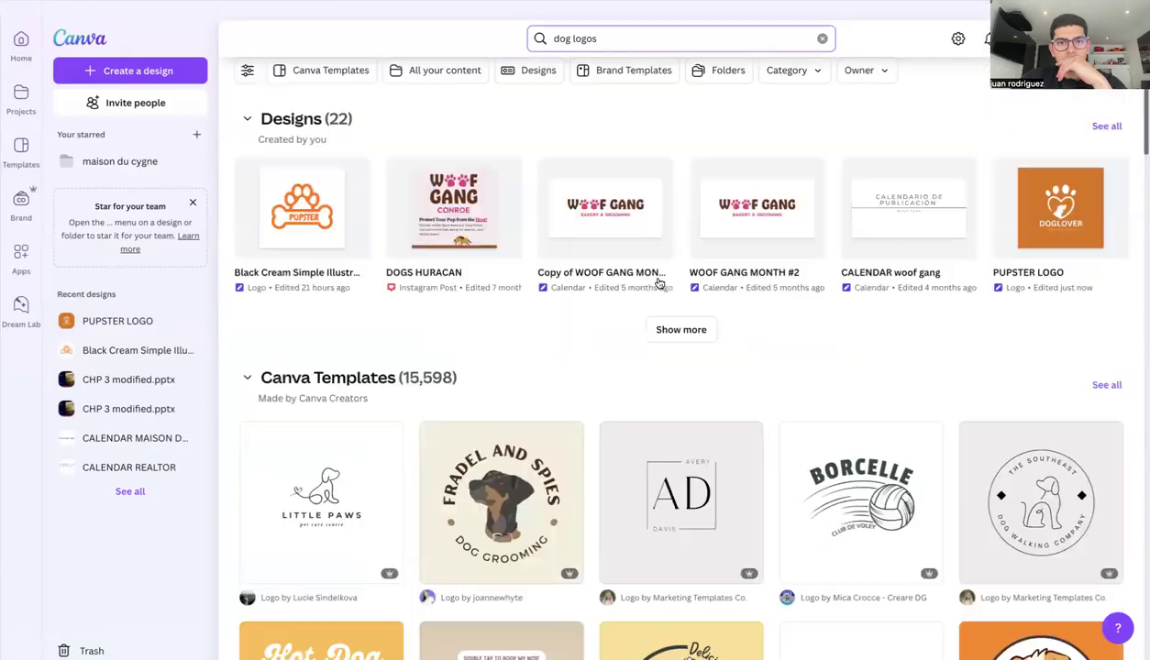
pyautogui.press('BackSpace')
pyautogui.press('Return')
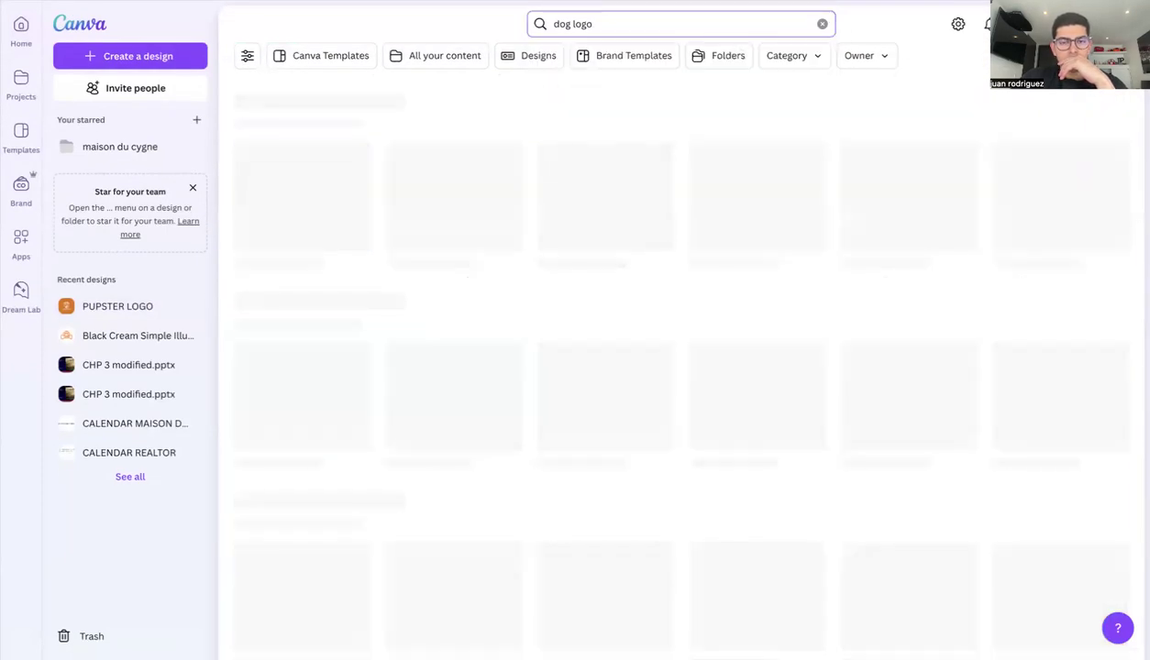
# Open the Borcelle Simple Dog Grooming Negative Space Logo template for customizing
pyautogui.scroll(-5, 681, 202)
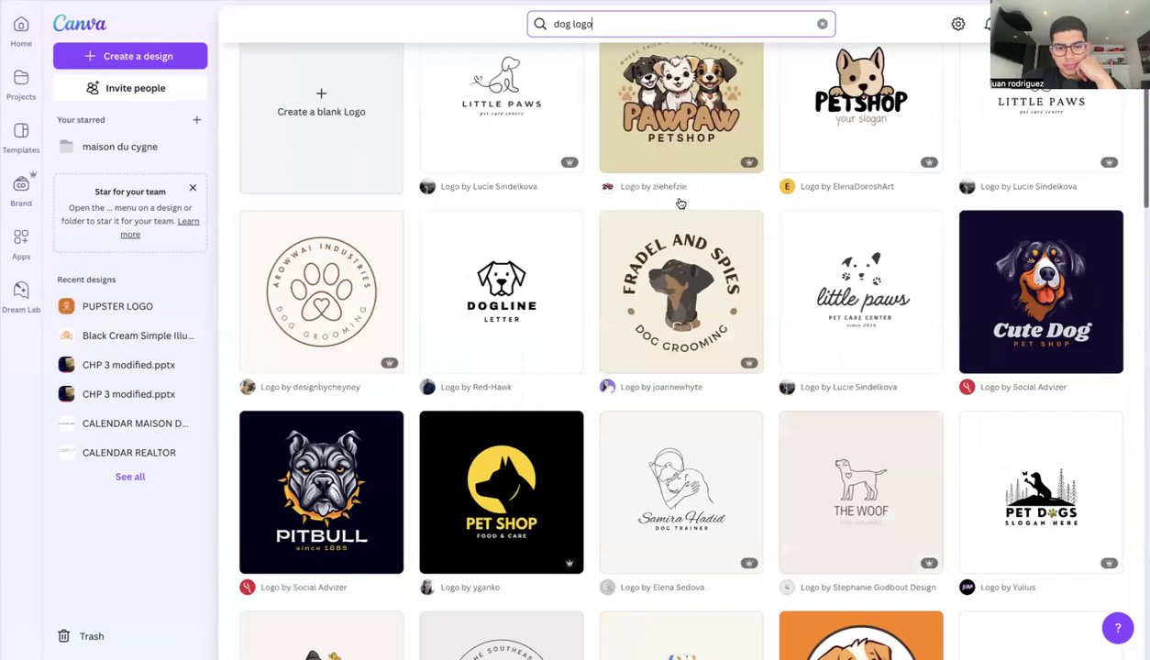
pyautogui.scroll(-5, 680, 202)
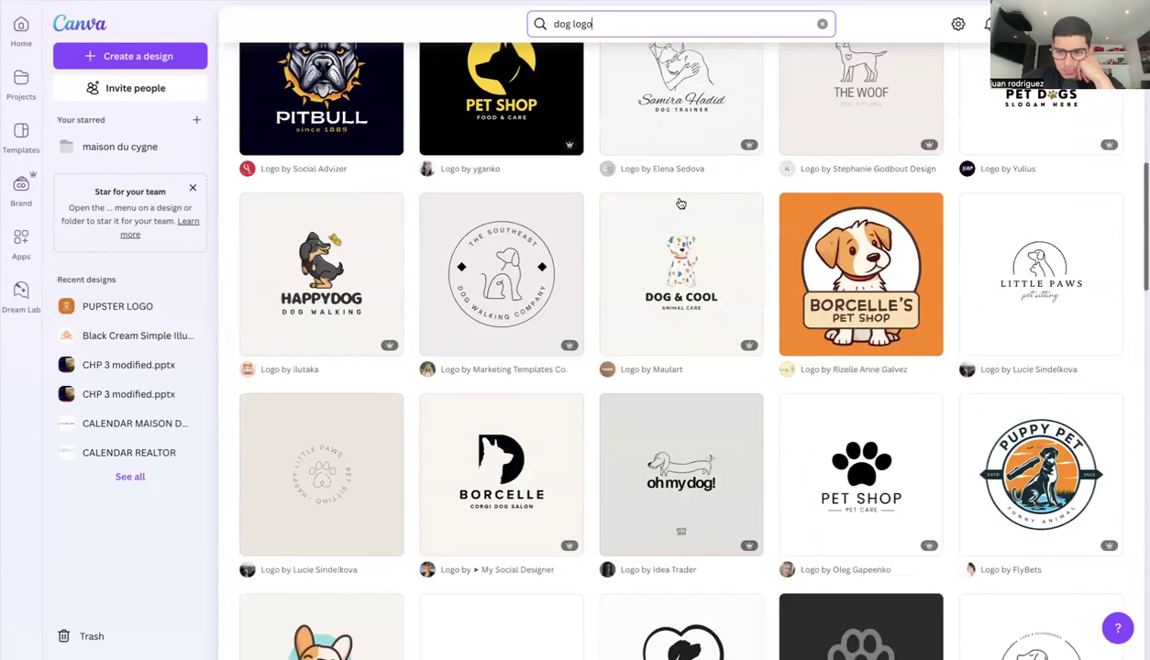
pyautogui.scroll(-1, 681, 203)
pyautogui.scroll(-4, 680, 203)
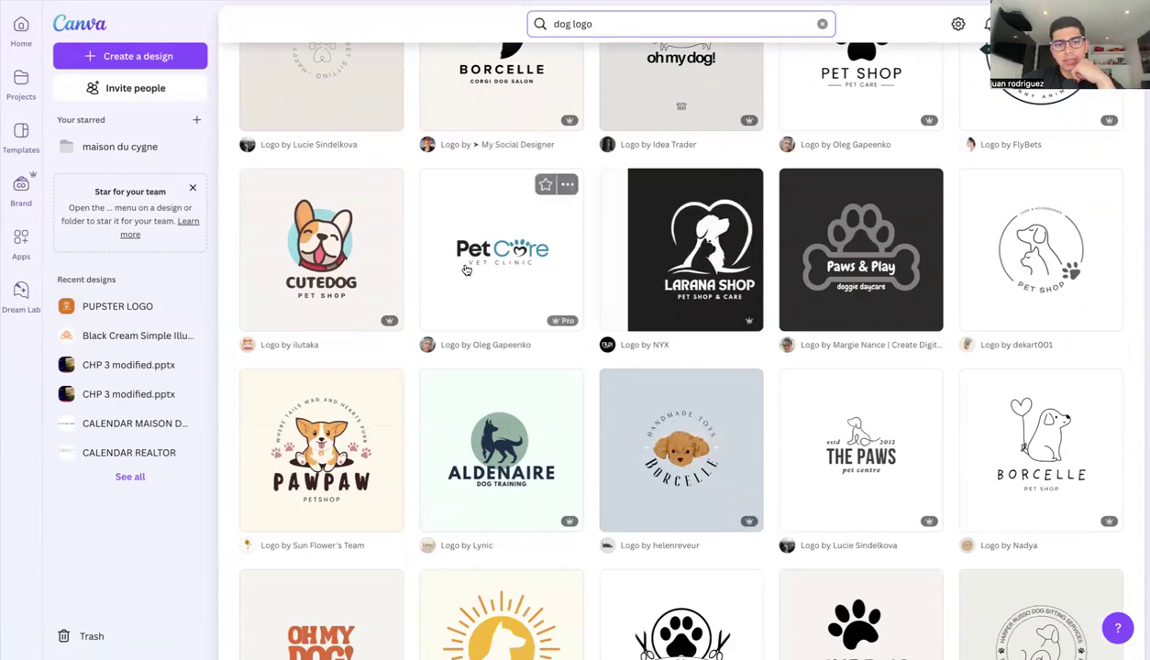
pyautogui.scroll(-1, 610, 372)
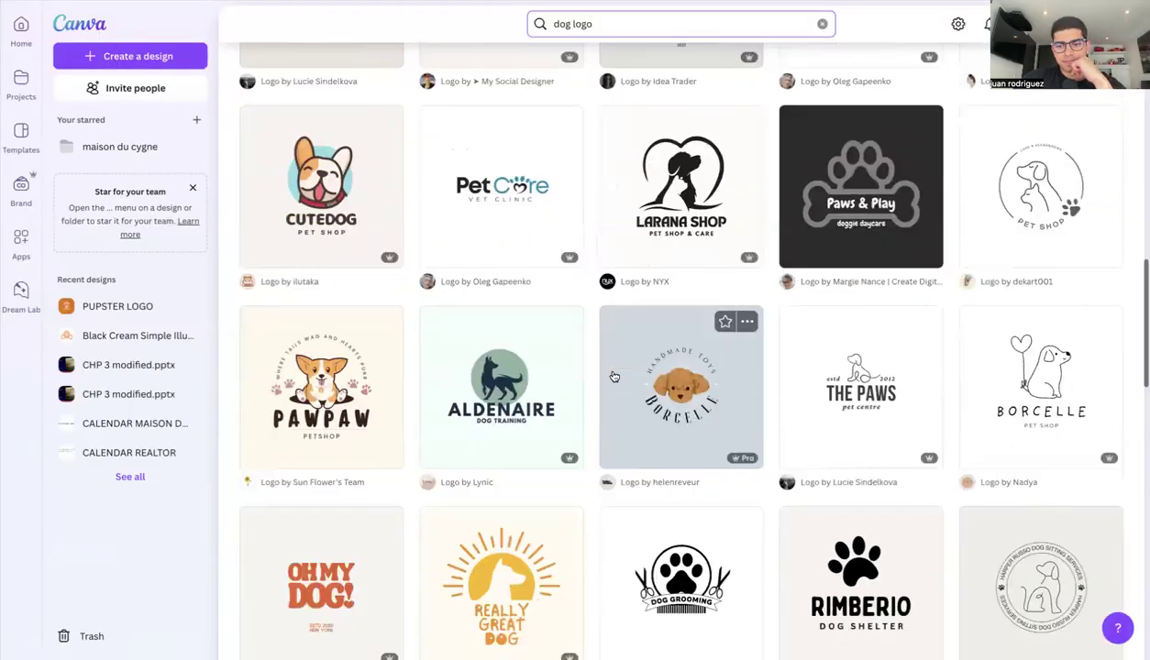
pyautogui.scroll(-5, 613, 376)
pyautogui.scroll(-8, 612, 376)
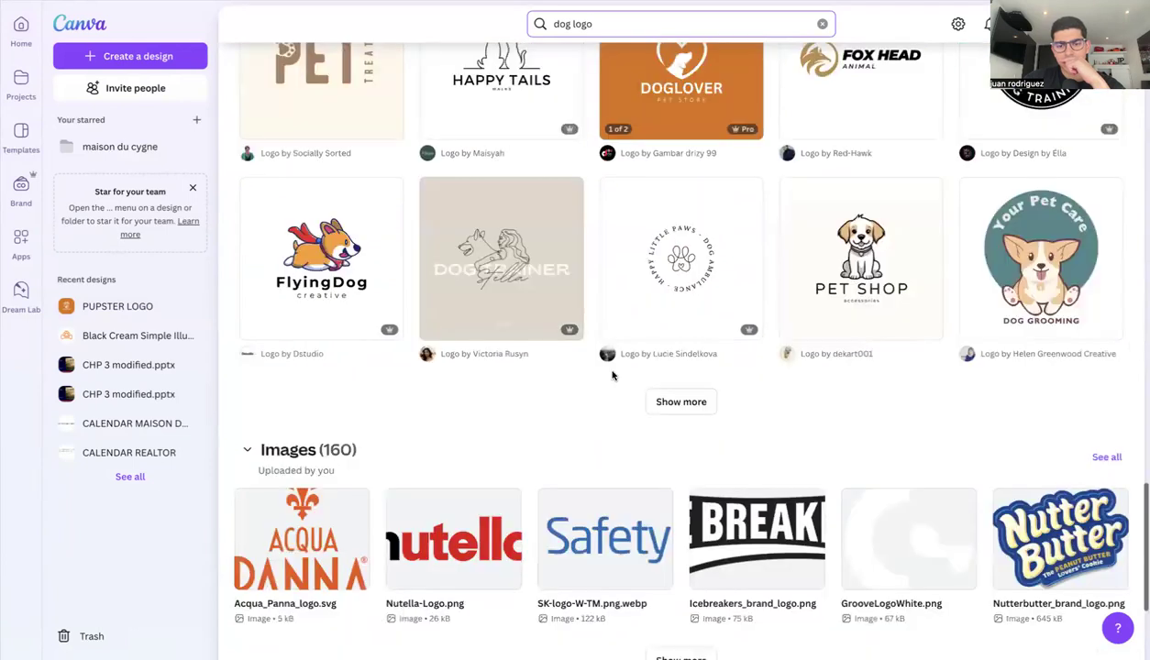
pyautogui.scroll(-3, 613, 374)
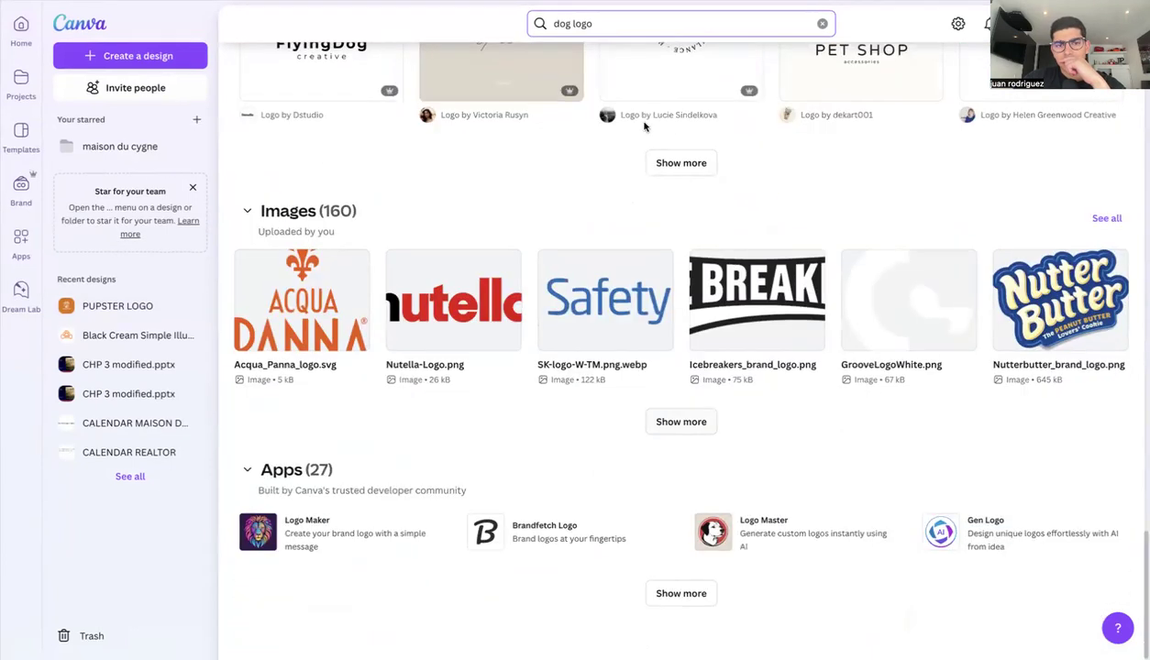
pyautogui.click(684, 161)
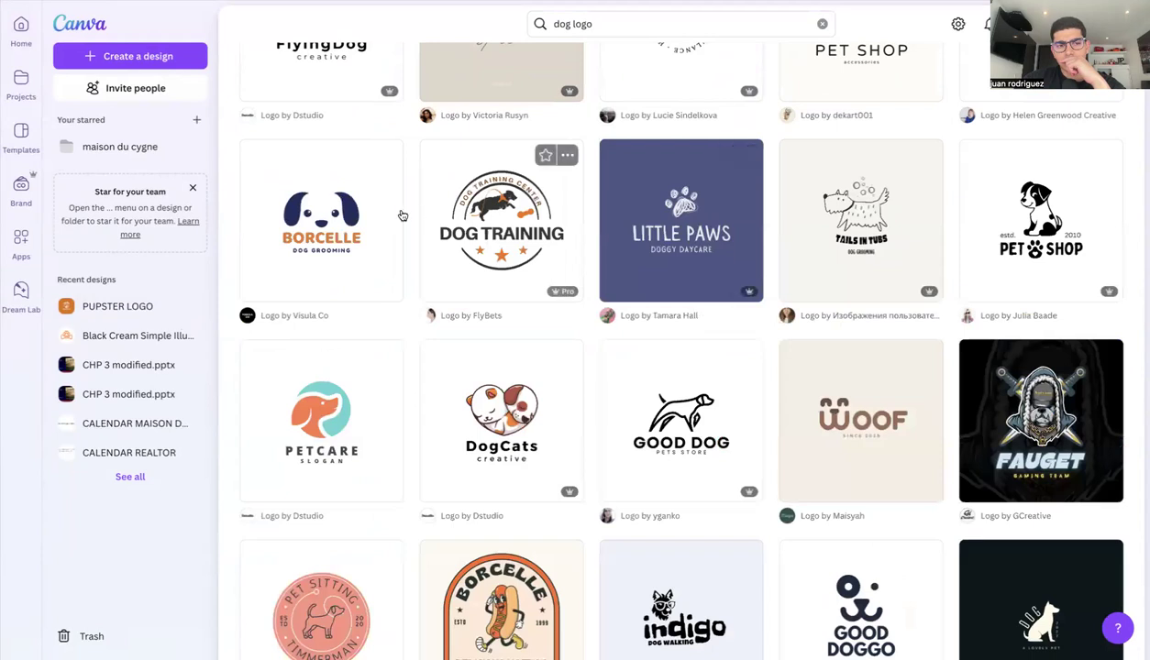
pyautogui.click(387, 155)
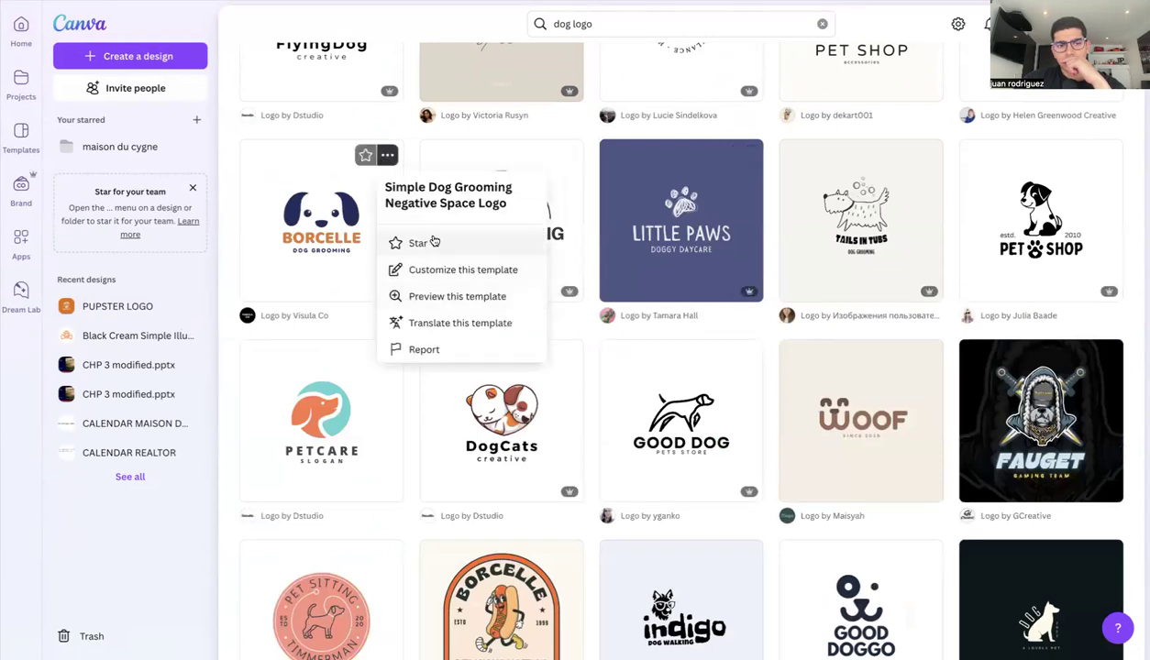
pyautogui.click(404, 273)
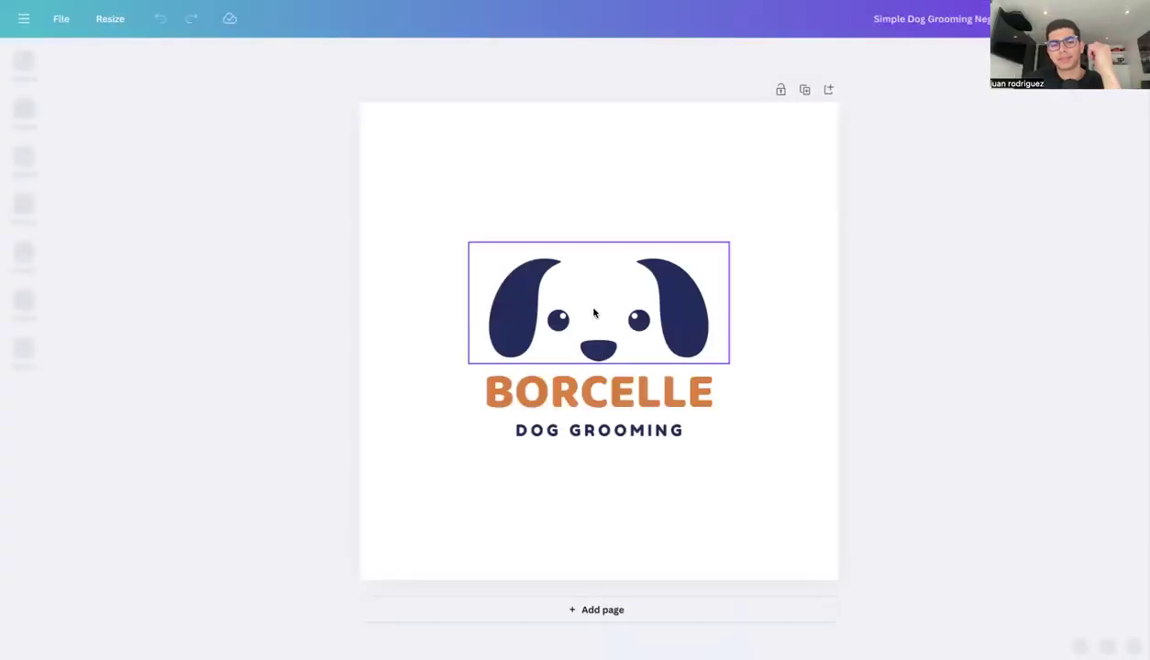
# Replace the brand name BORCELLE with PUPSTER
pyautogui.click(584, 397)
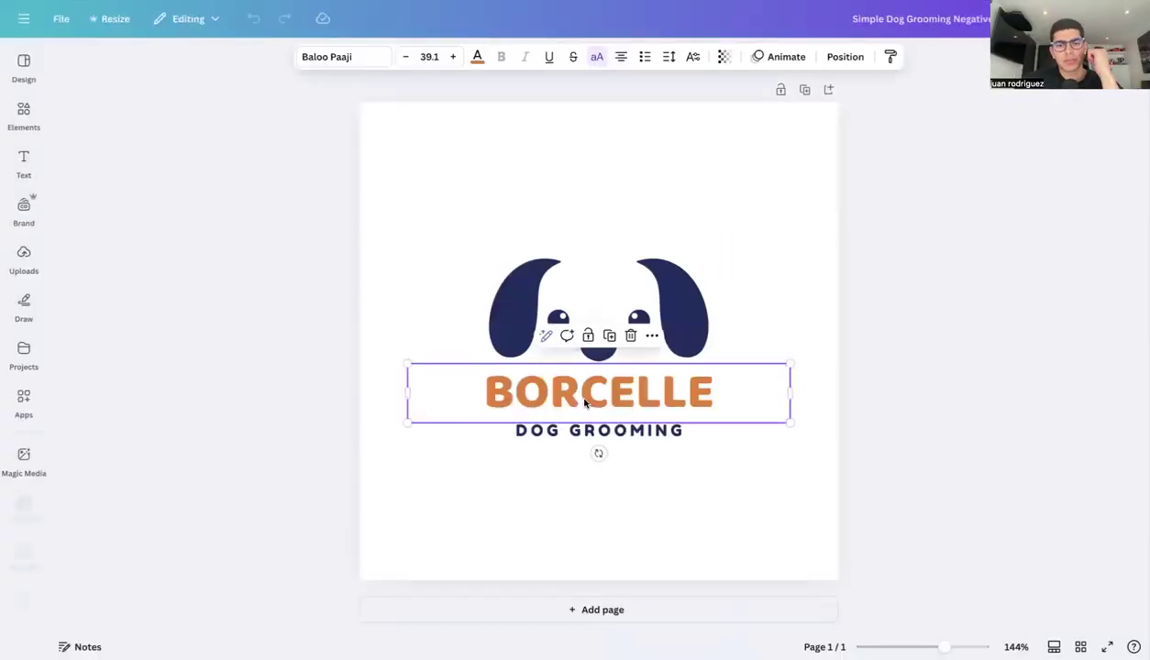
pyautogui.click(584, 397)
pyautogui.write('PUPSTER')
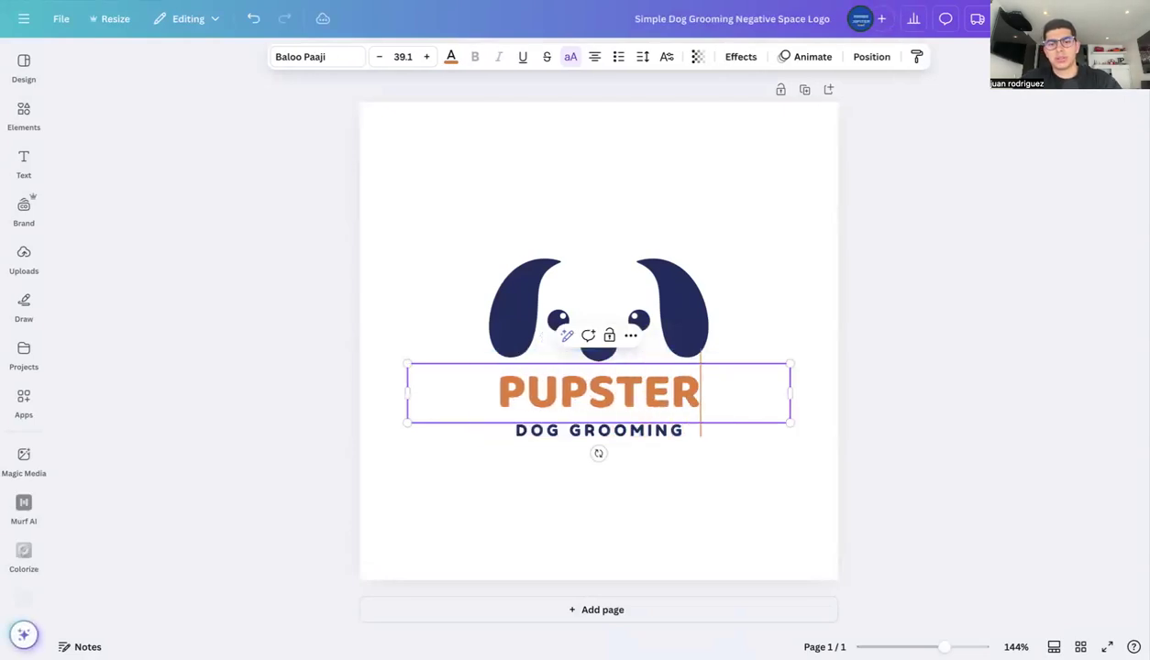
# Change the tagline from DOG GROOMING to DOG STORE
pyautogui.click(544, 431)
pyautogui.click(700, 437)
pyautogui.moveTo(699, 436); pyautogui.dragTo(560, 437)
pyautogui.write('STORE')
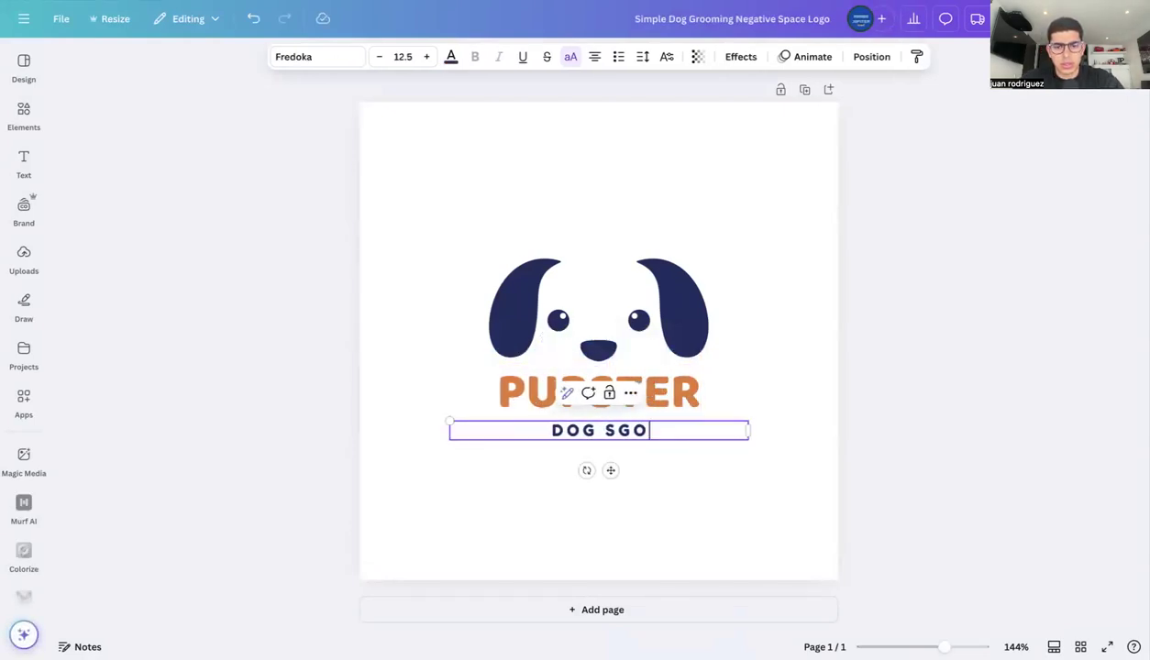
pyautogui.click(632, 493)
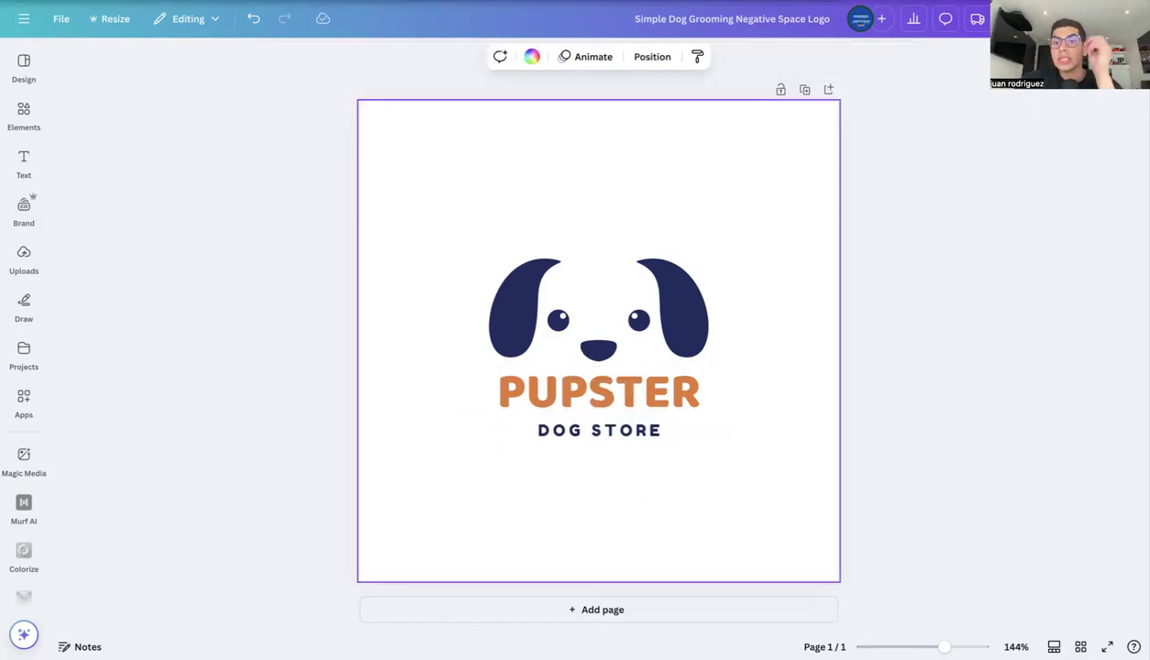
# Load Canva's home page in a new tab to see the recent PUPSTER designs
pyautogui.hotkey('alt', 'Tab')
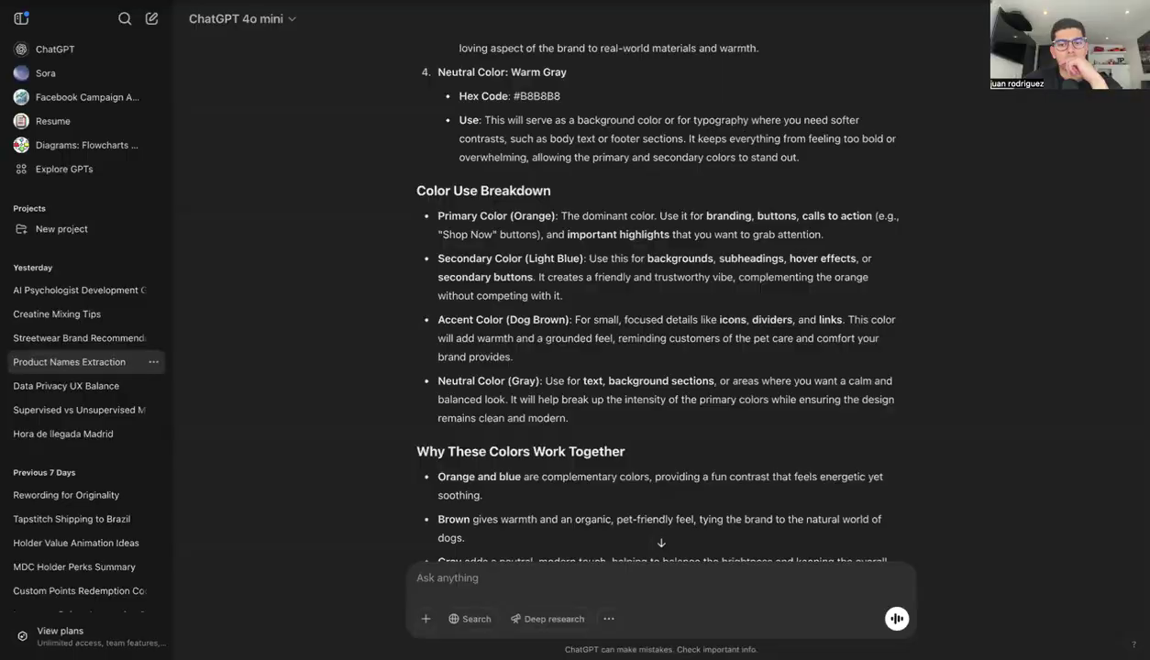
pyautogui.hotkey('alt', 'Tab')
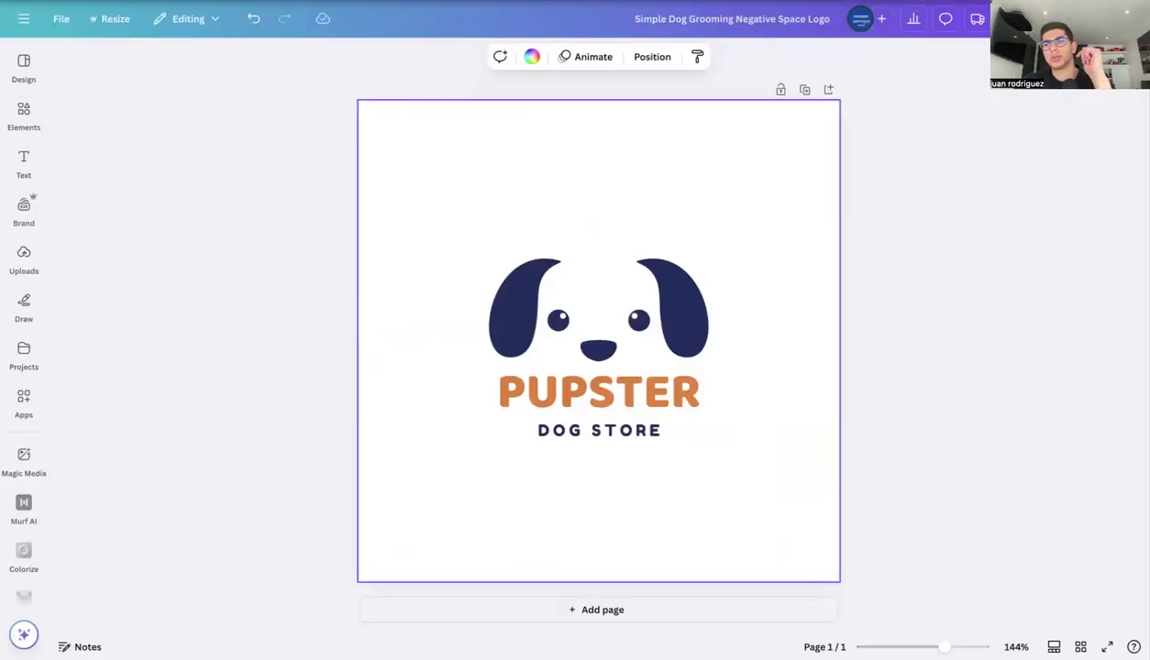
pyautogui.hotkey('alt', 'Tab')
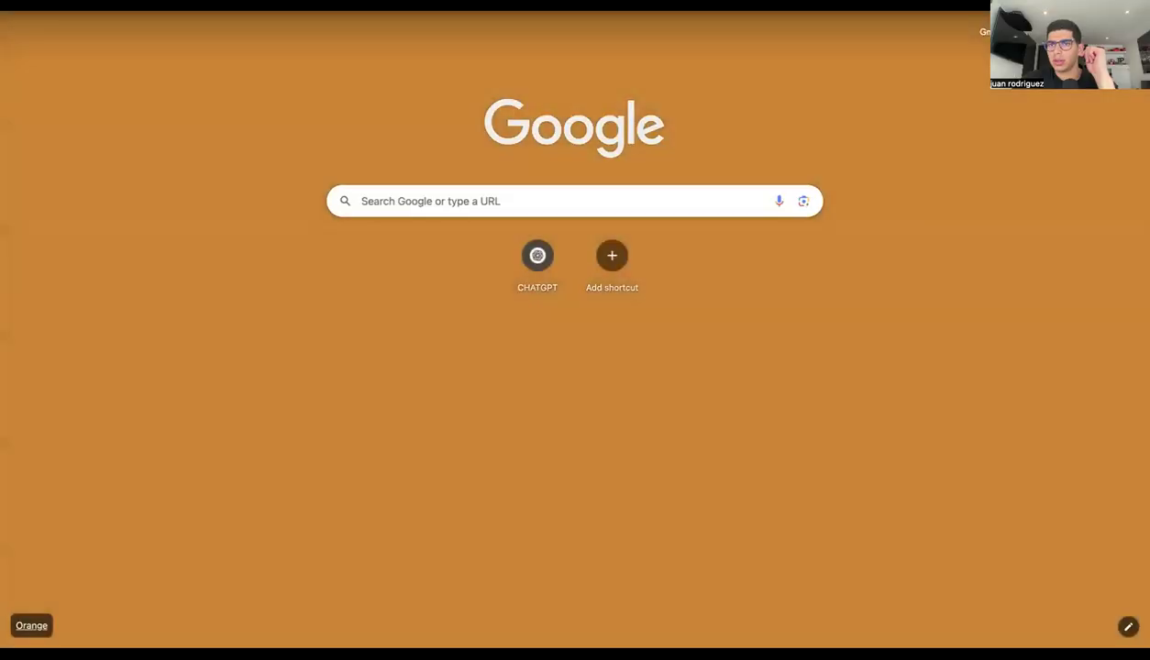
pyautogui.click(541, 18)
pyautogui.press('Escape')
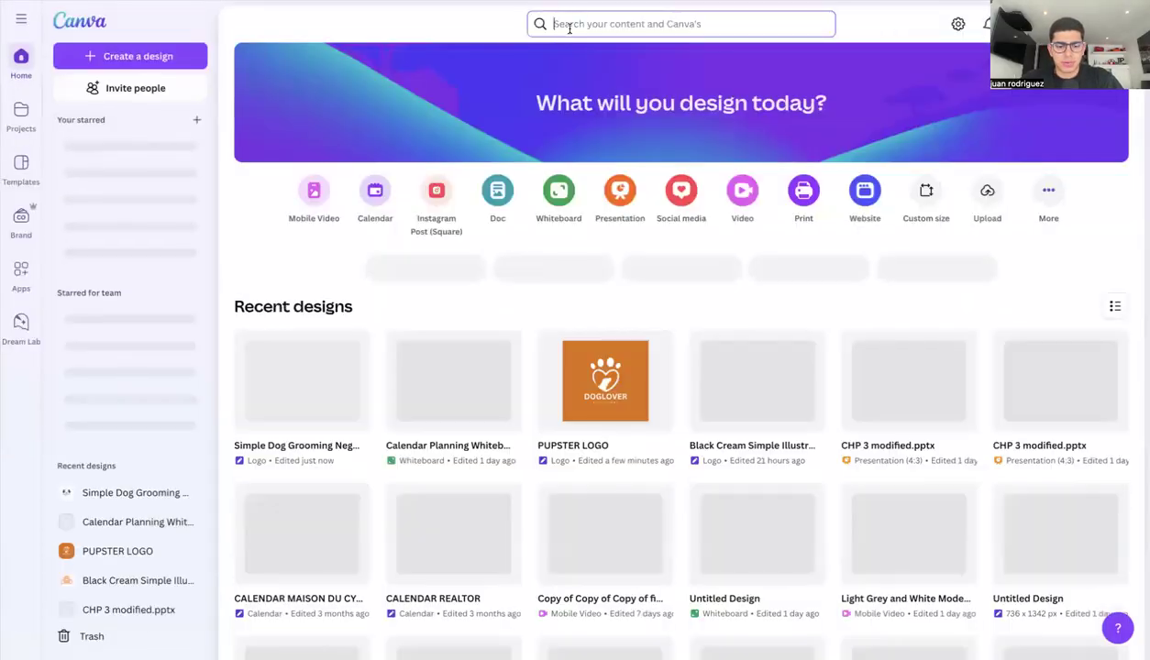
# Search Canva templates for 'dog logo' and expand the results list
pyautogui.click(563, 26)
pyautogui.write('dog logo')
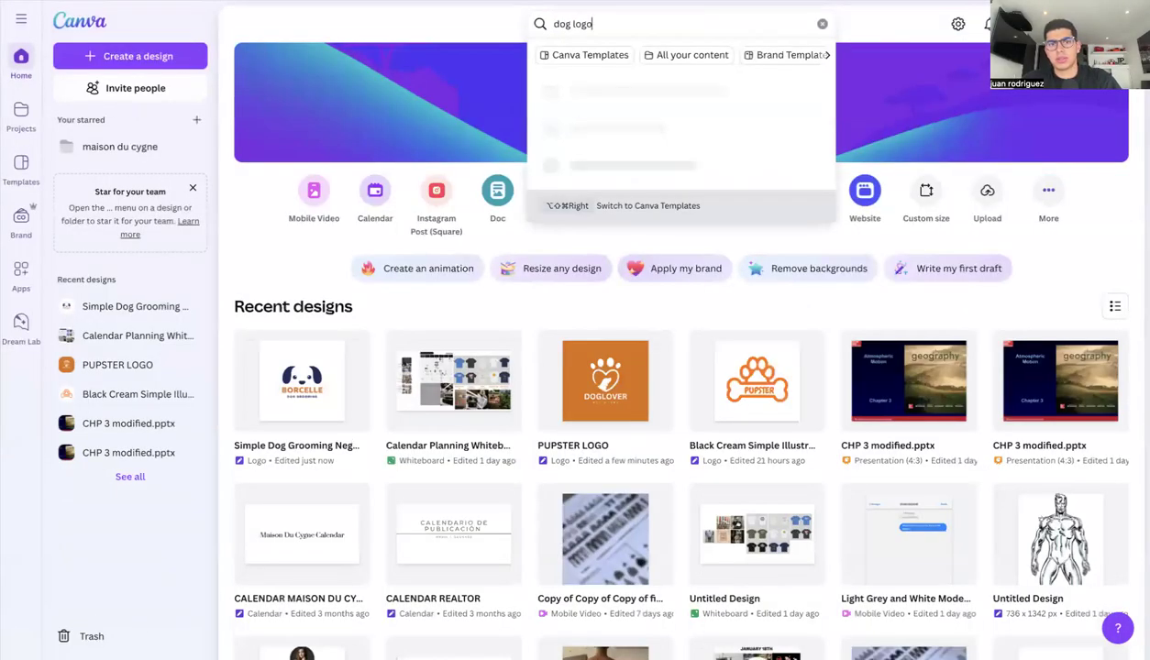
pyautogui.press('Return')
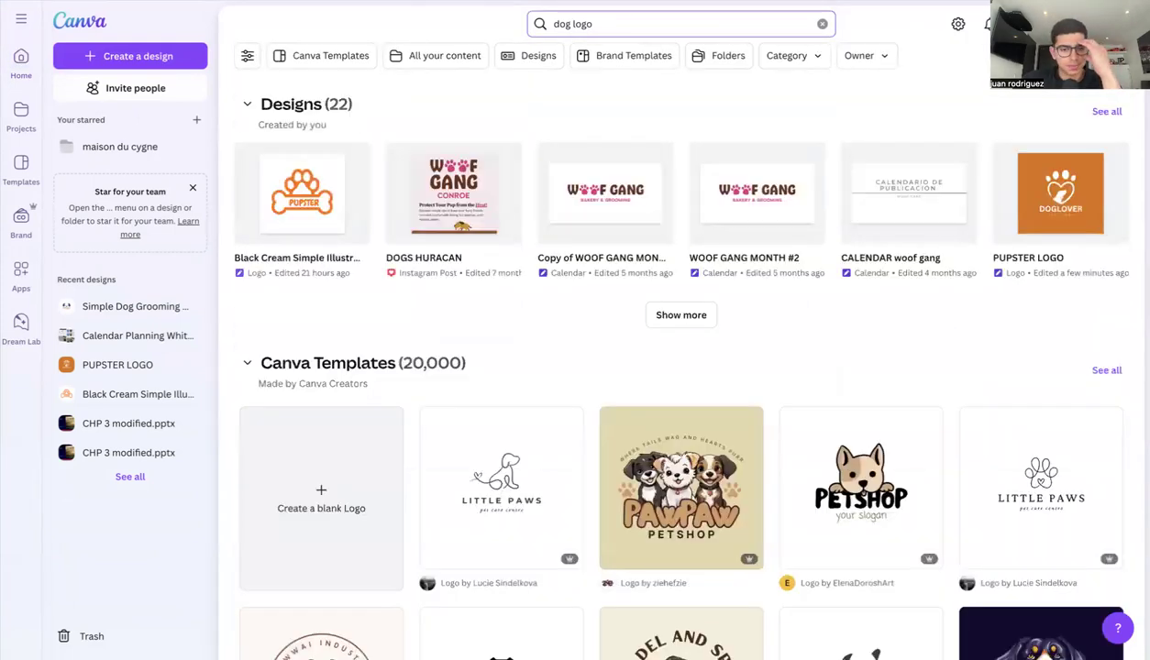
pyautogui.scroll(-12, 683, 185)
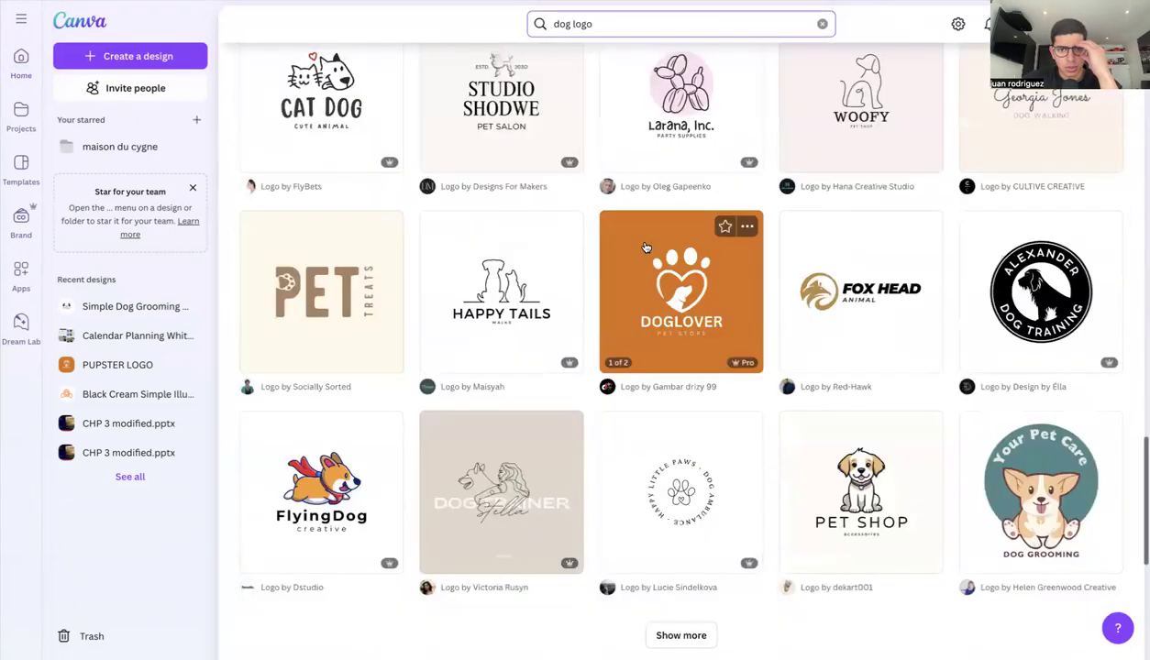
pyautogui.click(680, 124)
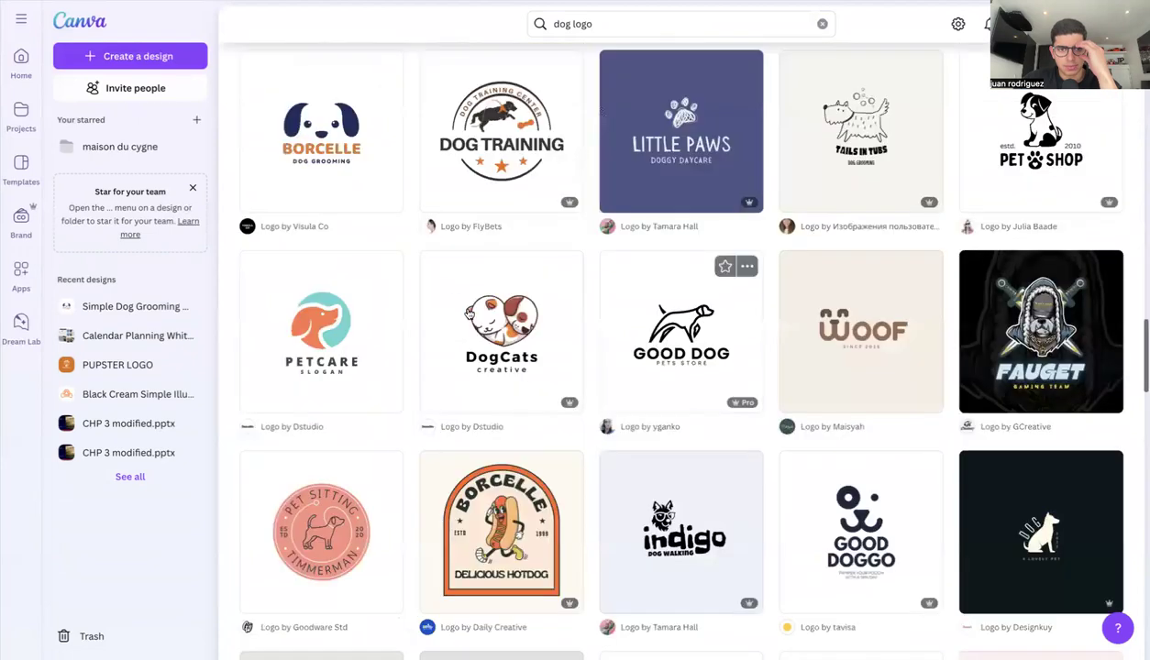
pyautogui.scroll(-7, 583, 309)
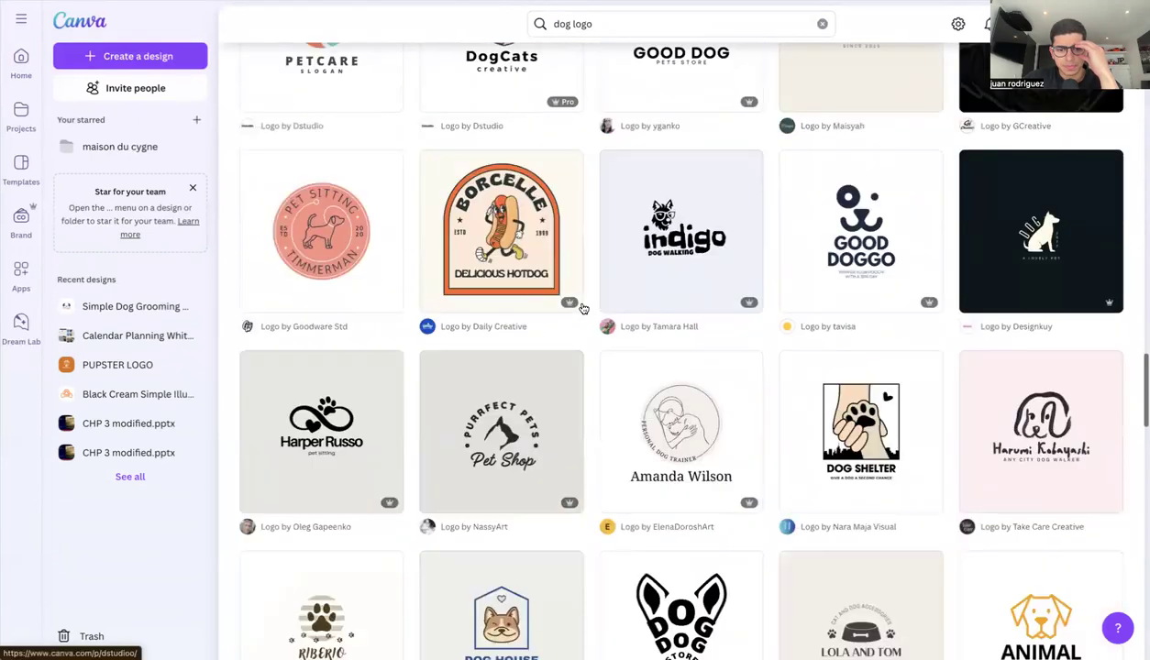
pyautogui.scroll(-6, 583, 309)
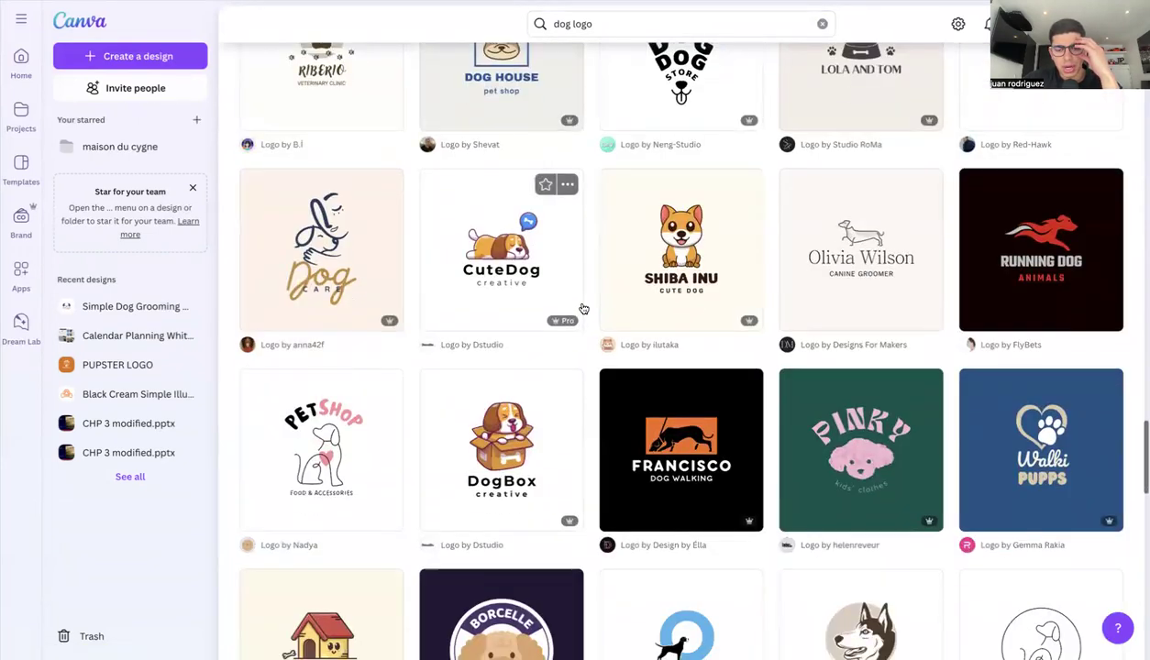
pyautogui.scroll(-7, 583, 309)
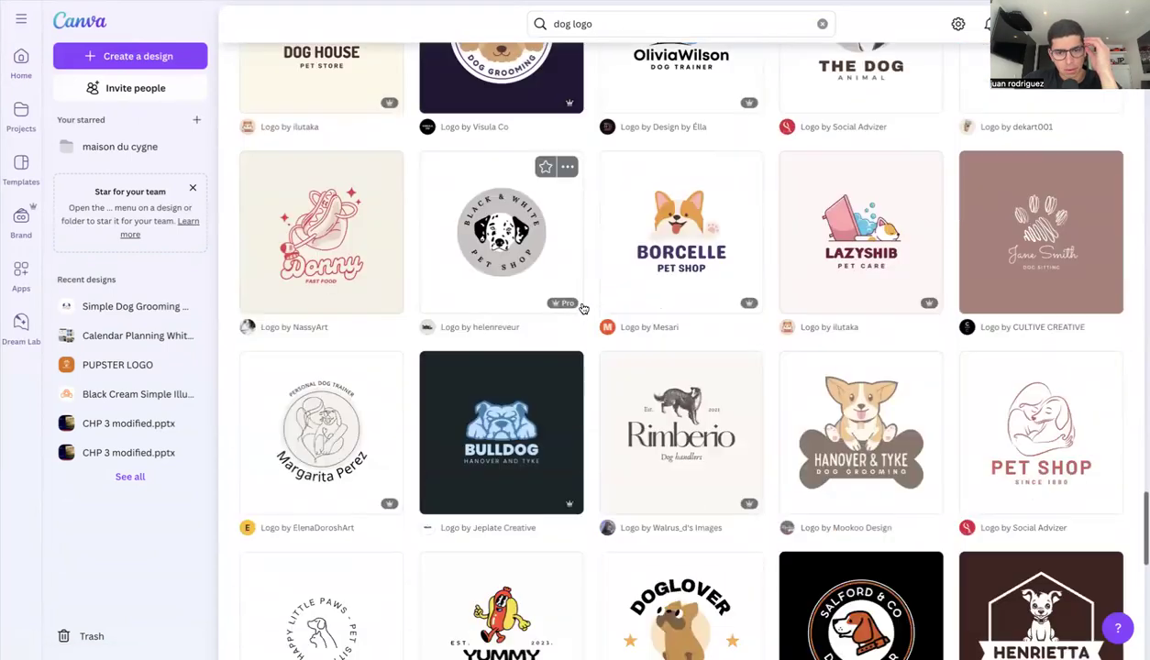
pyautogui.scroll(-1, 596, 330)
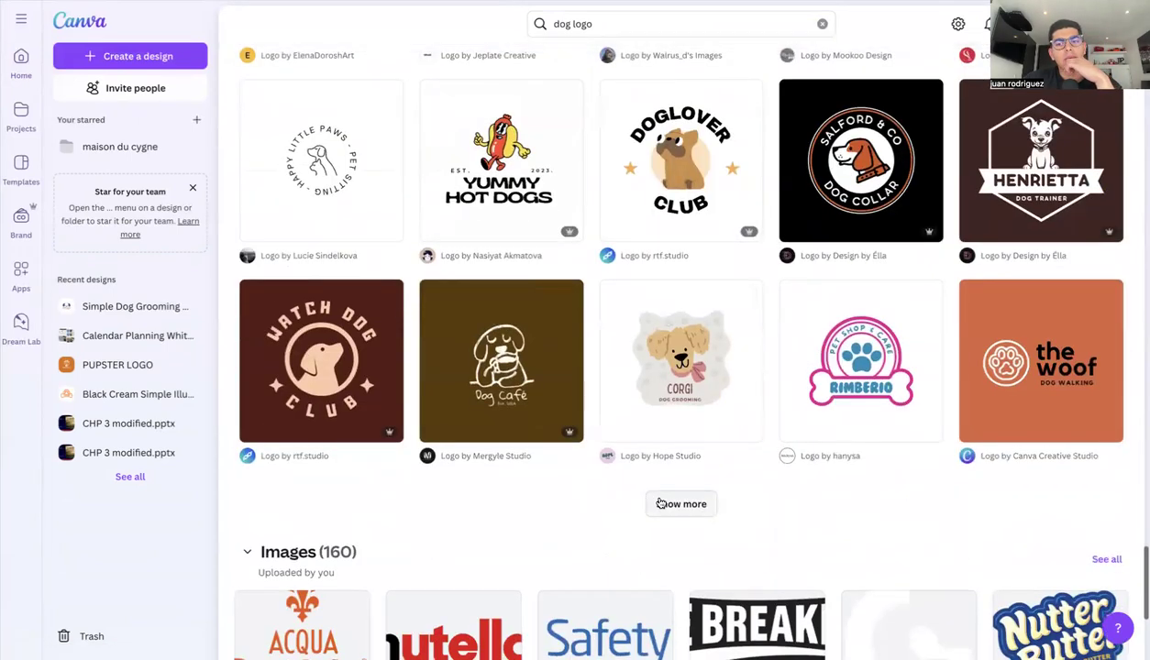
pyautogui.click(662, 503)
# Load further batches of dog logo templates while scrolling the grid
pyautogui.scroll(-3, 696, 519)
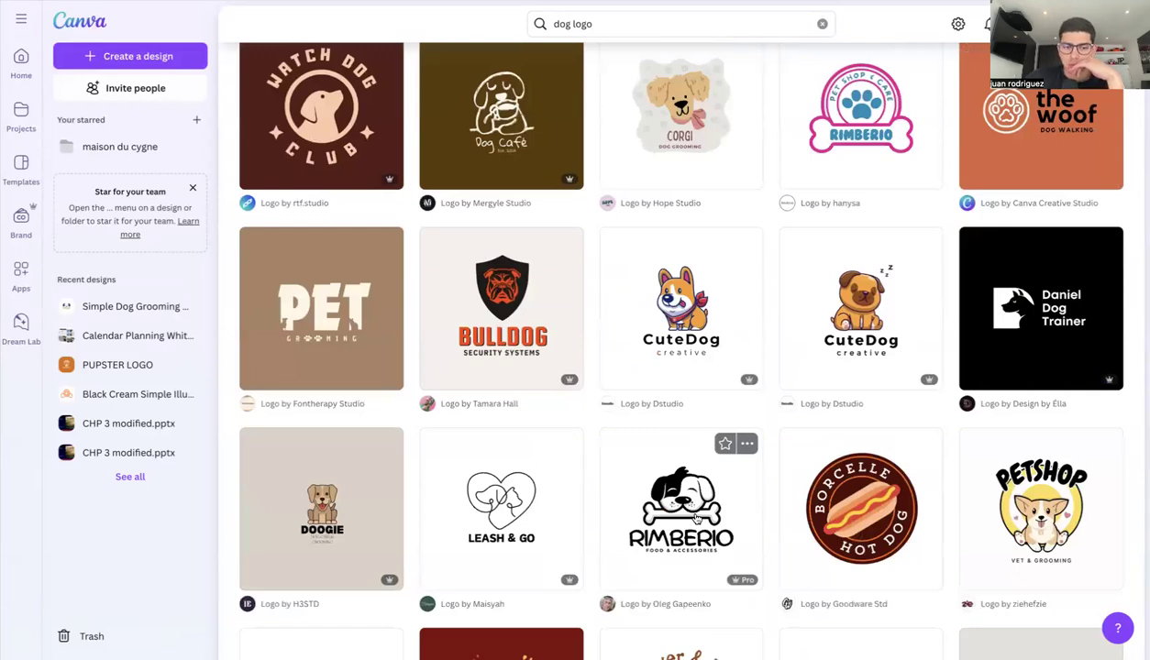
pyautogui.scroll(-6, 696, 519)
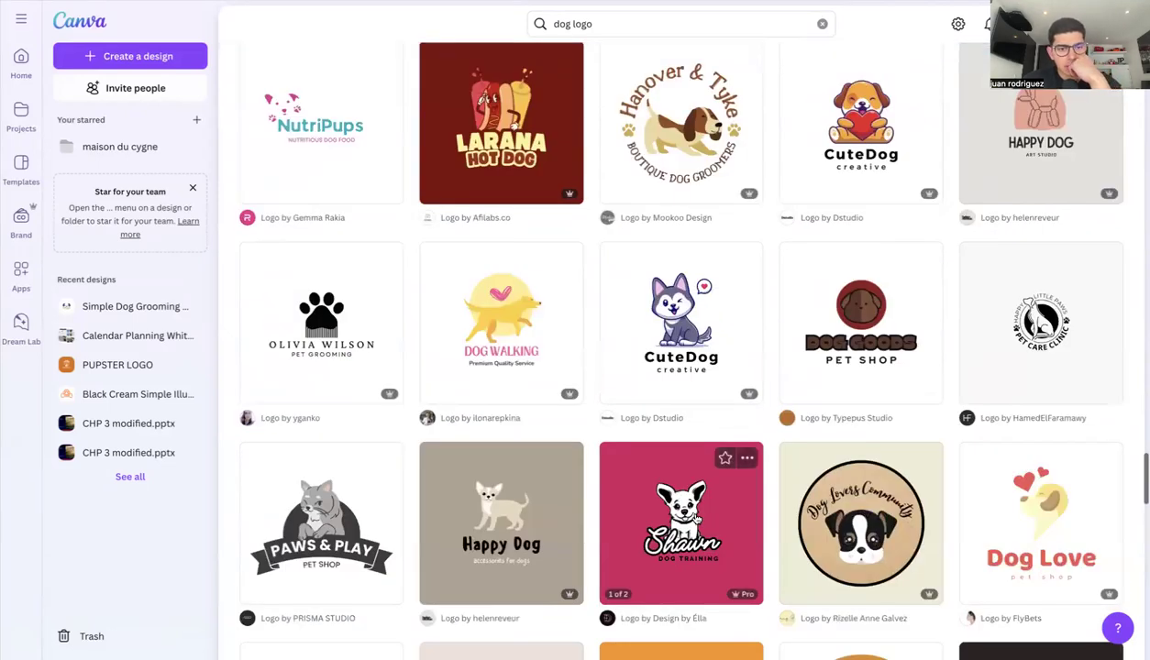
pyautogui.scroll(-4, 696, 519)
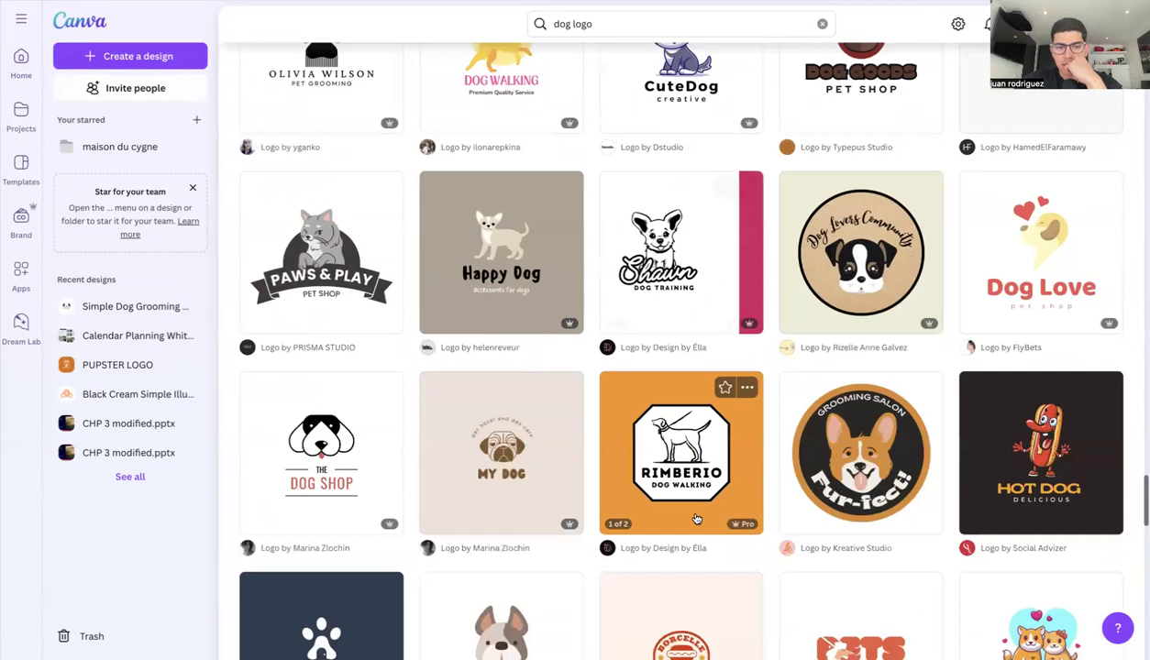
pyautogui.scroll(-2, 696, 519)
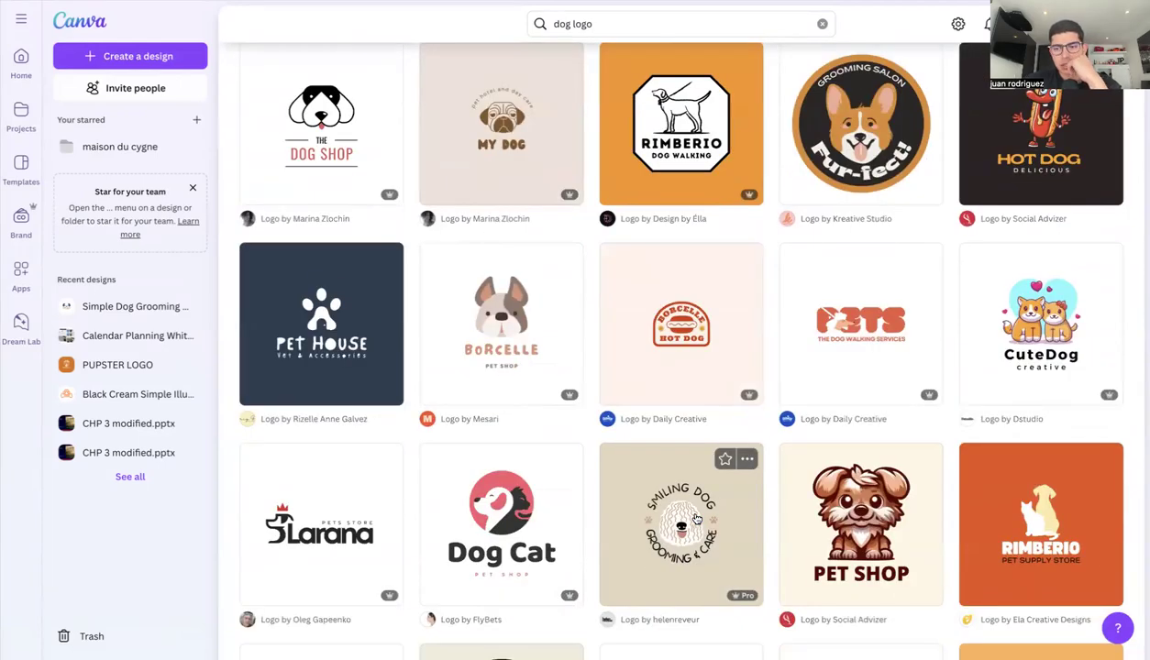
pyautogui.scroll(-4, 696, 519)
pyautogui.scroll(-3, 696, 519)
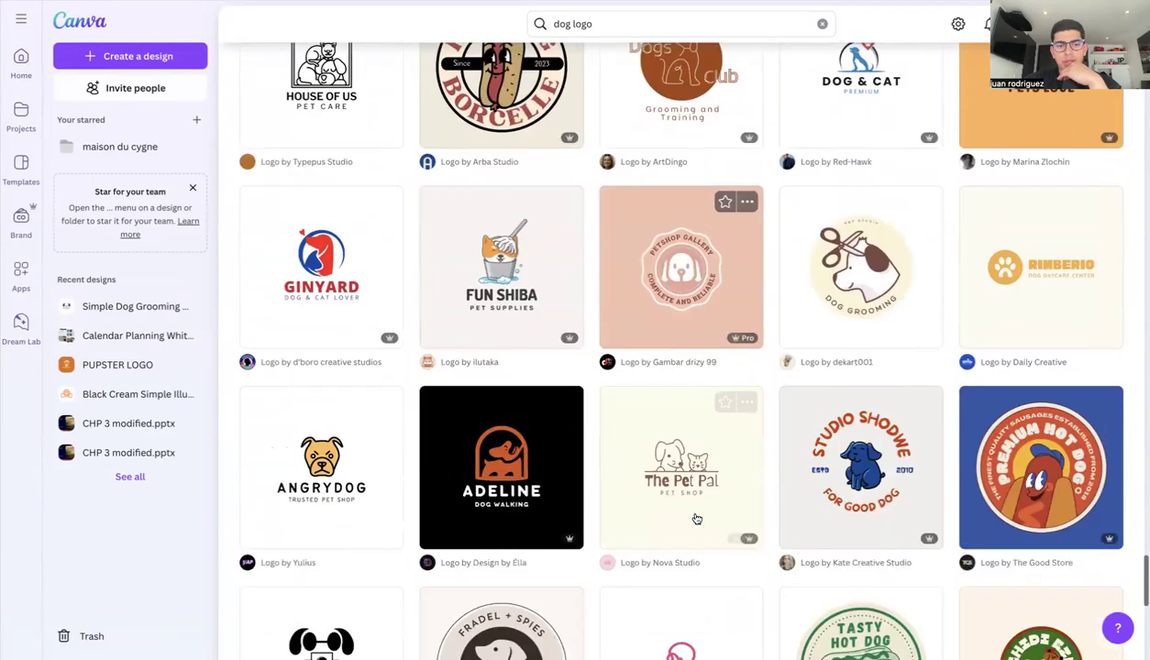
pyautogui.scroll(-4, 696, 519)
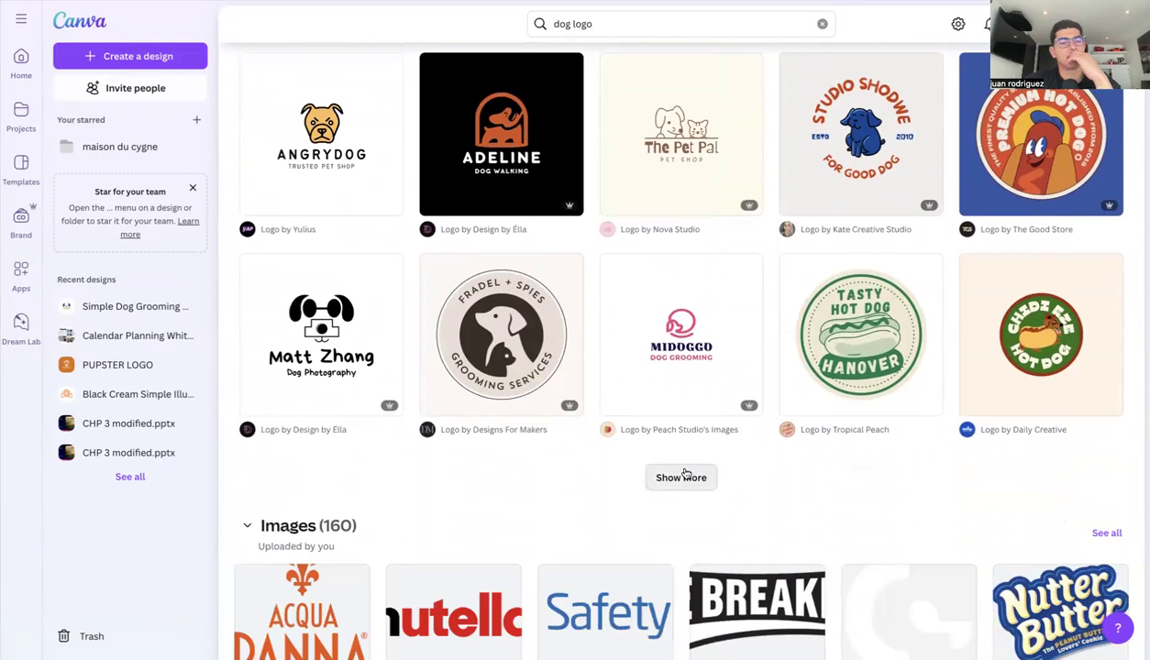
pyautogui.click(683, 475)
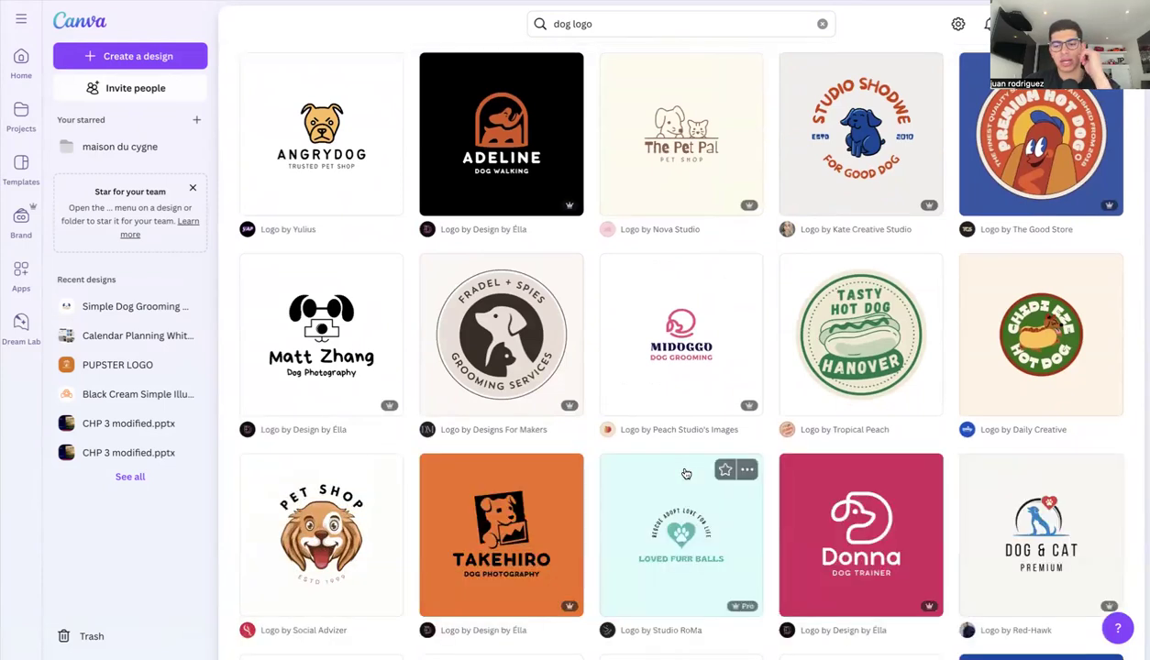
pyautogui.scroll(-1, 686, 473)
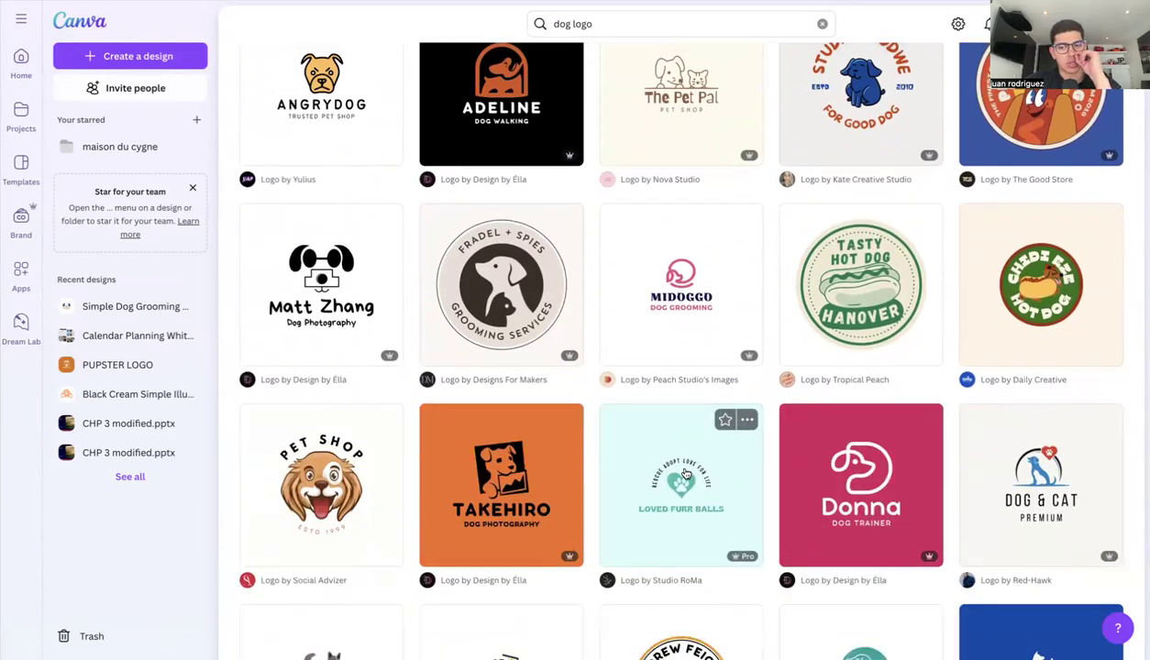
pyautogui.moveTo(850, 483)
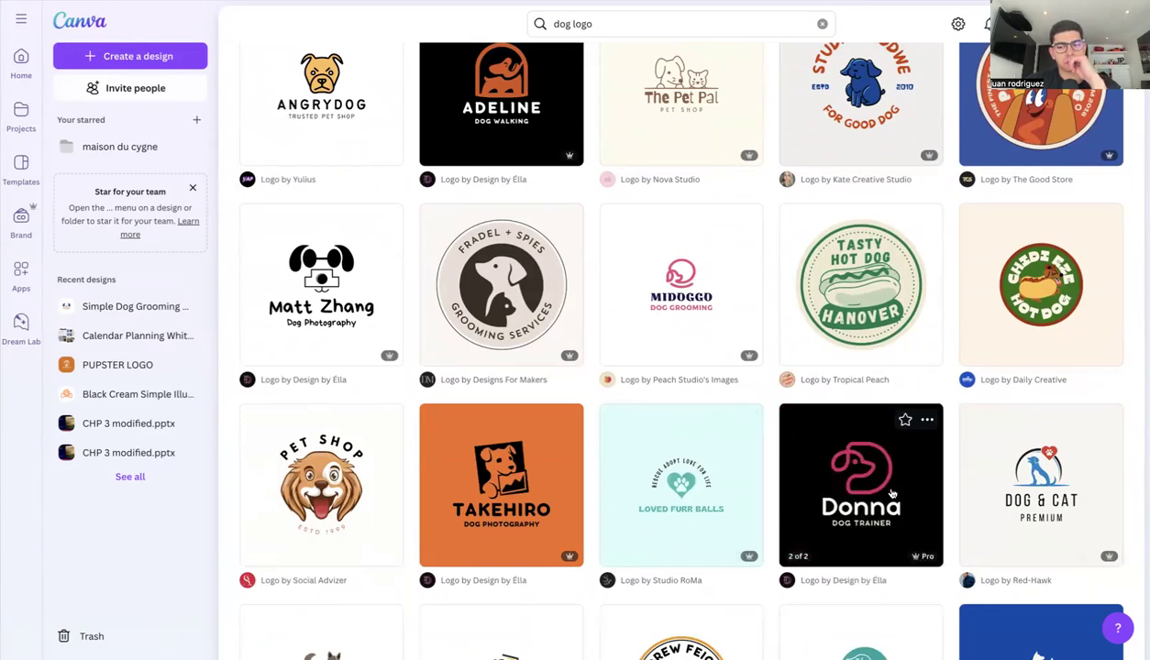
pyautogui.scroll(-4, 868, 505)
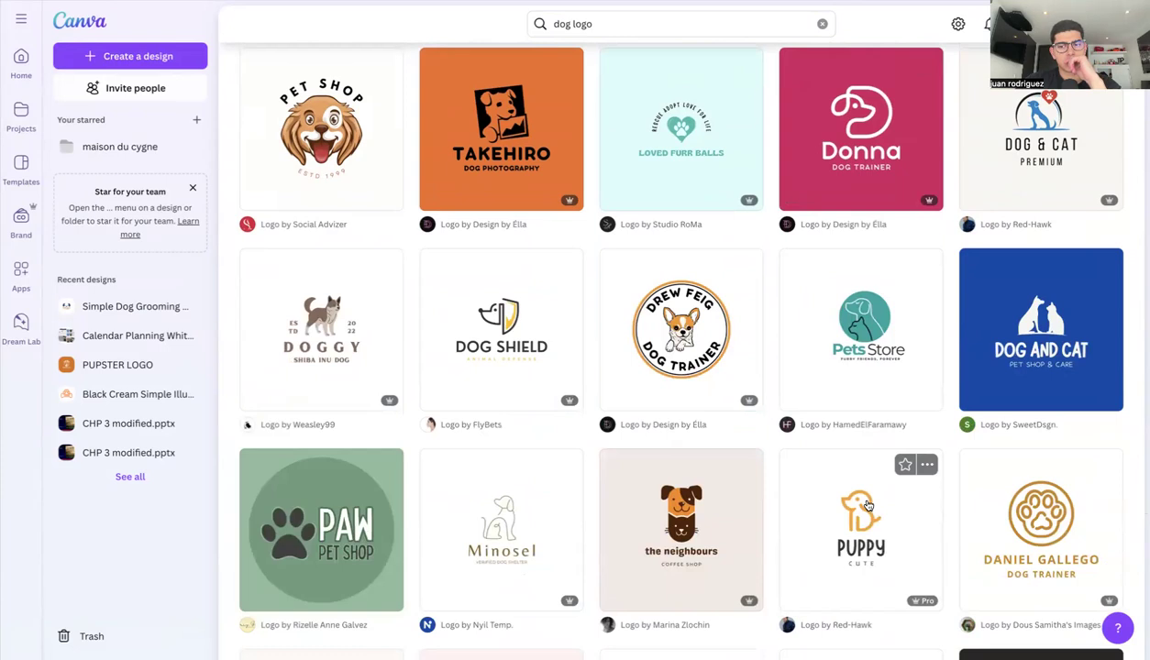
pyautogui.scroll(-3, 867, 505)
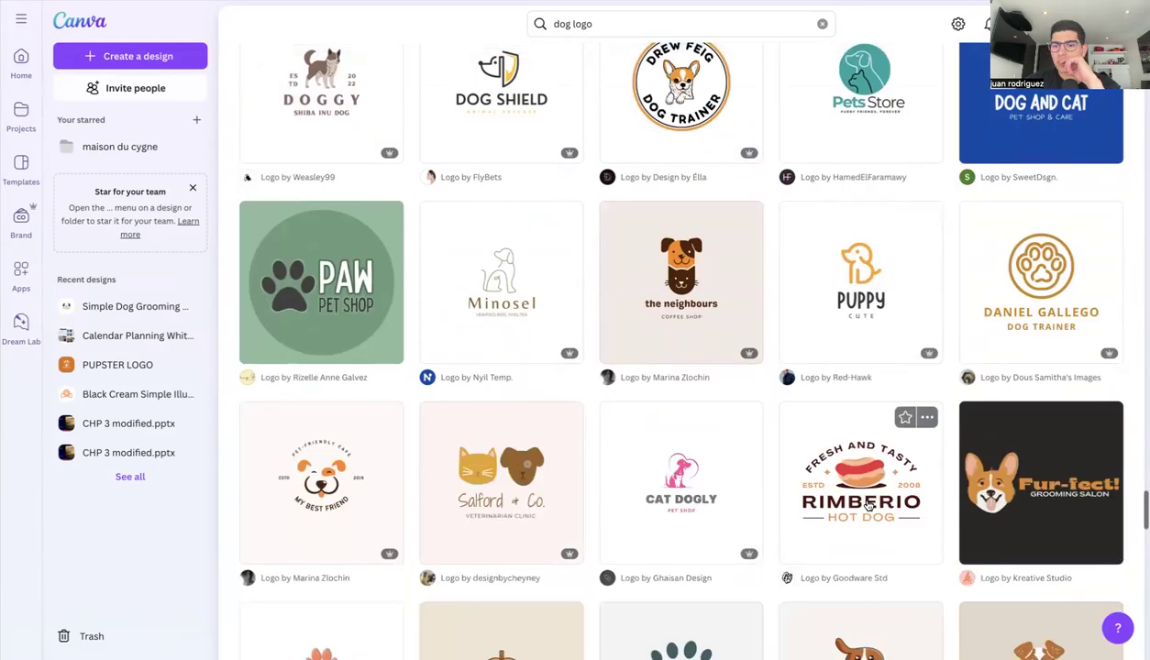
pyautogui.scroll(-4, 868, 505)
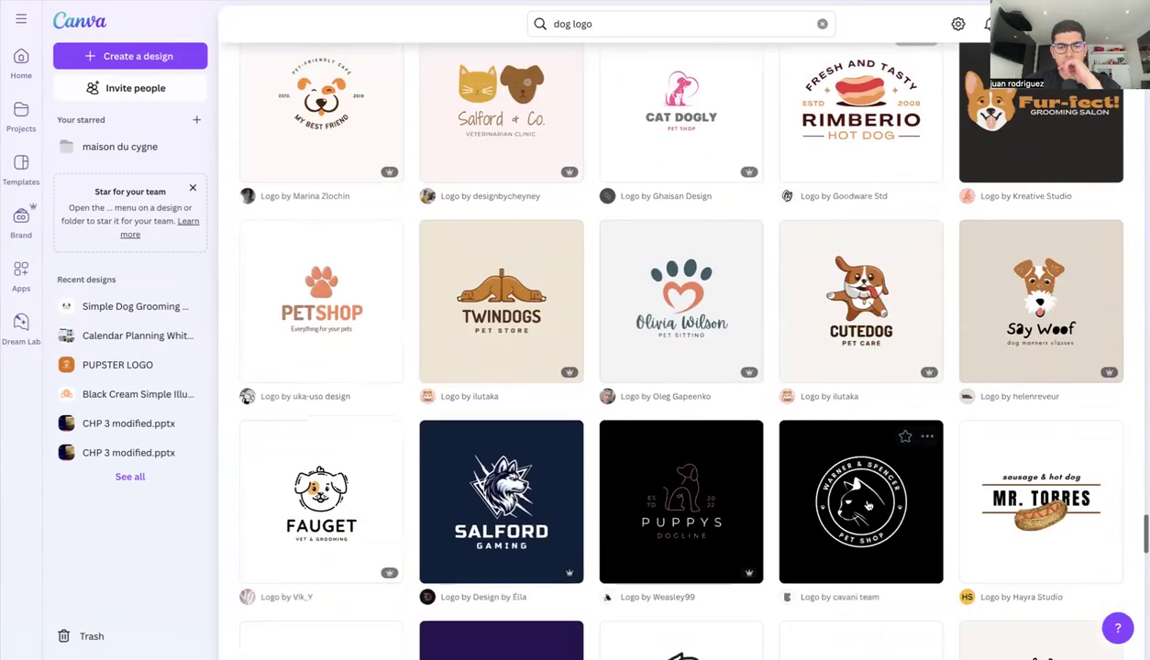
pyautogui.scroll(-4, 868, 505)
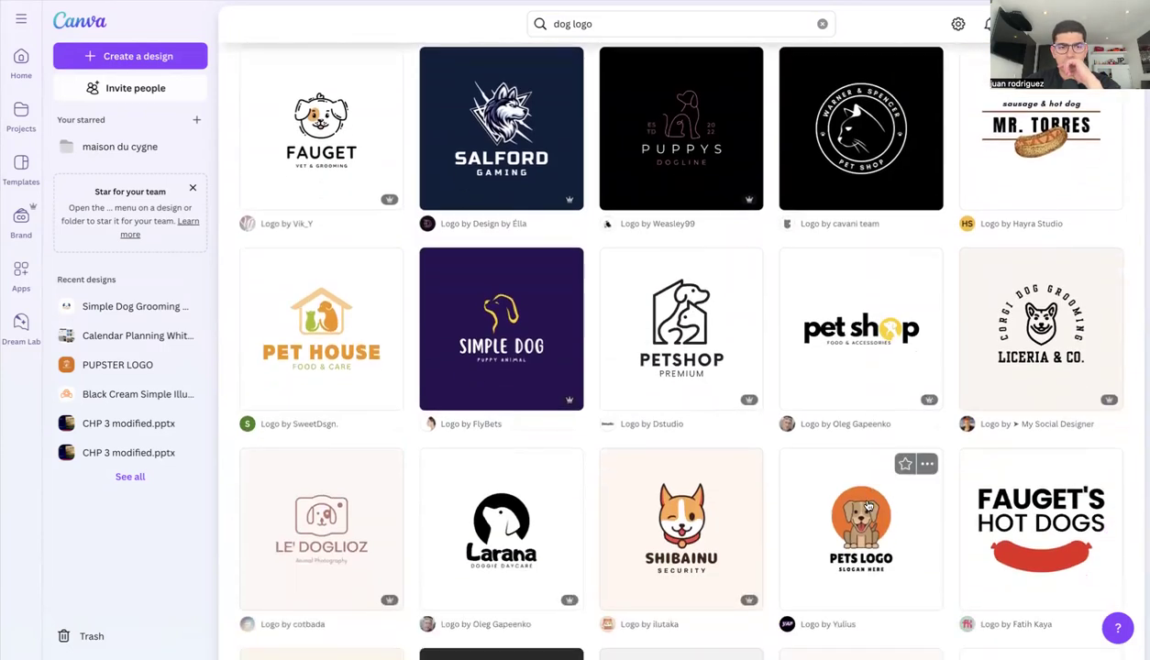
pyautogui.scroll(-6, 868, 506)
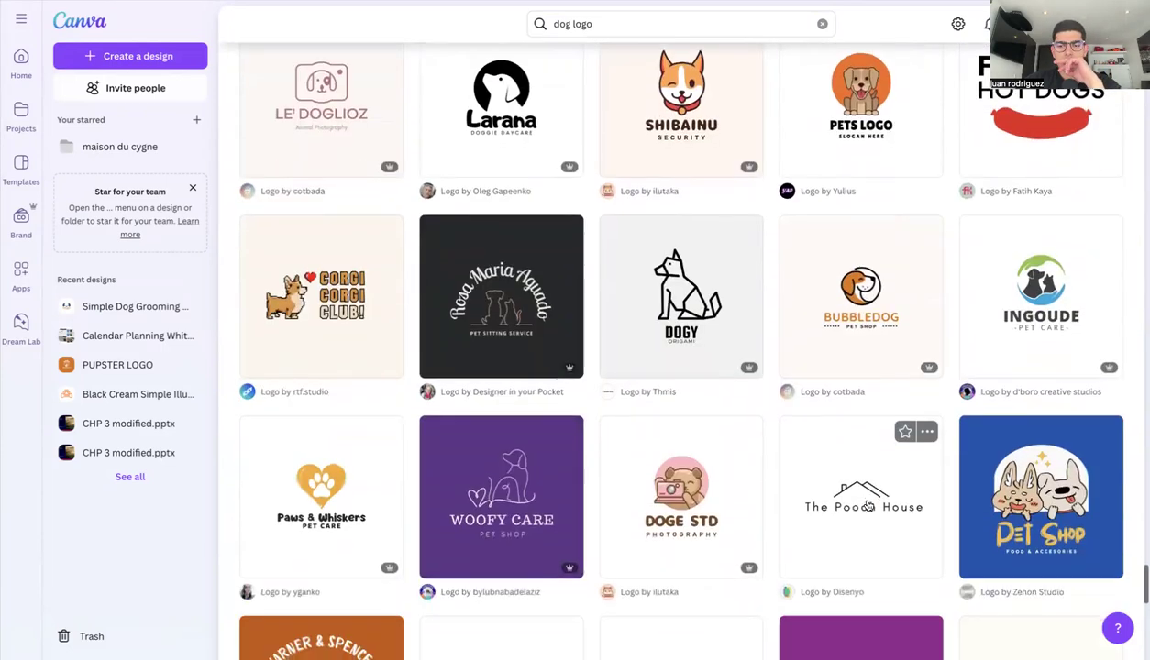
pyautogui.scroll(-6, 868, 505)
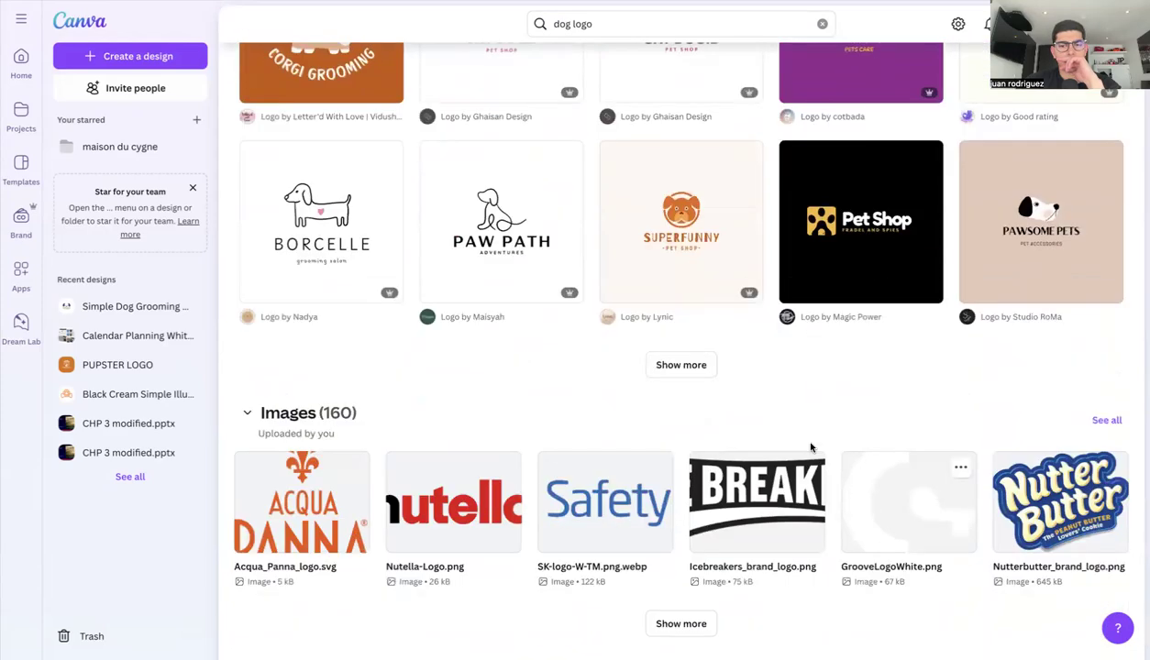
pyautogui.click(698, 366)
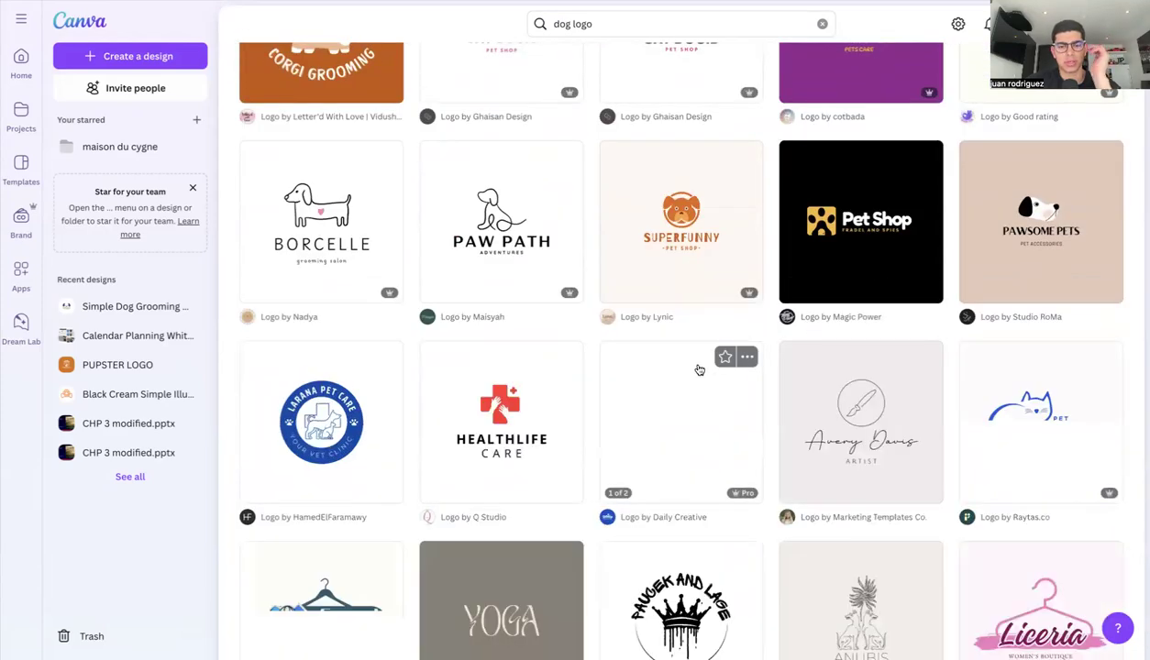
# Browse deeper into the pet shop and dog logo templates, loading more
pyautogui.scroll(-4, 725, 437)
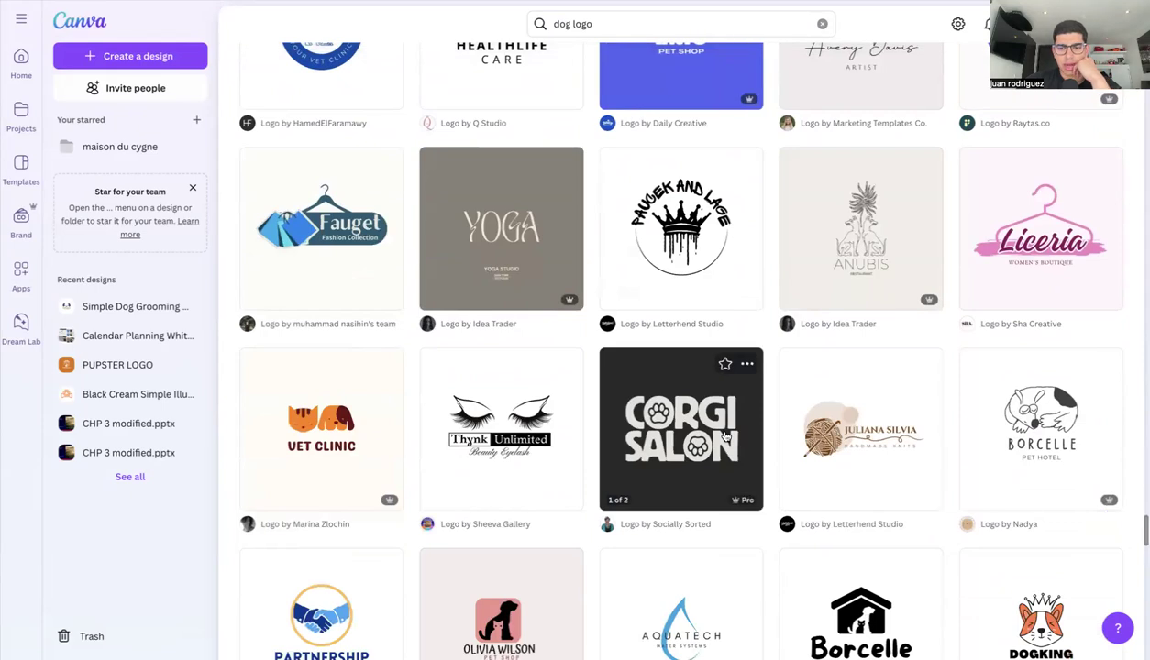
pyautogui.scroll(-3, 725, 436)
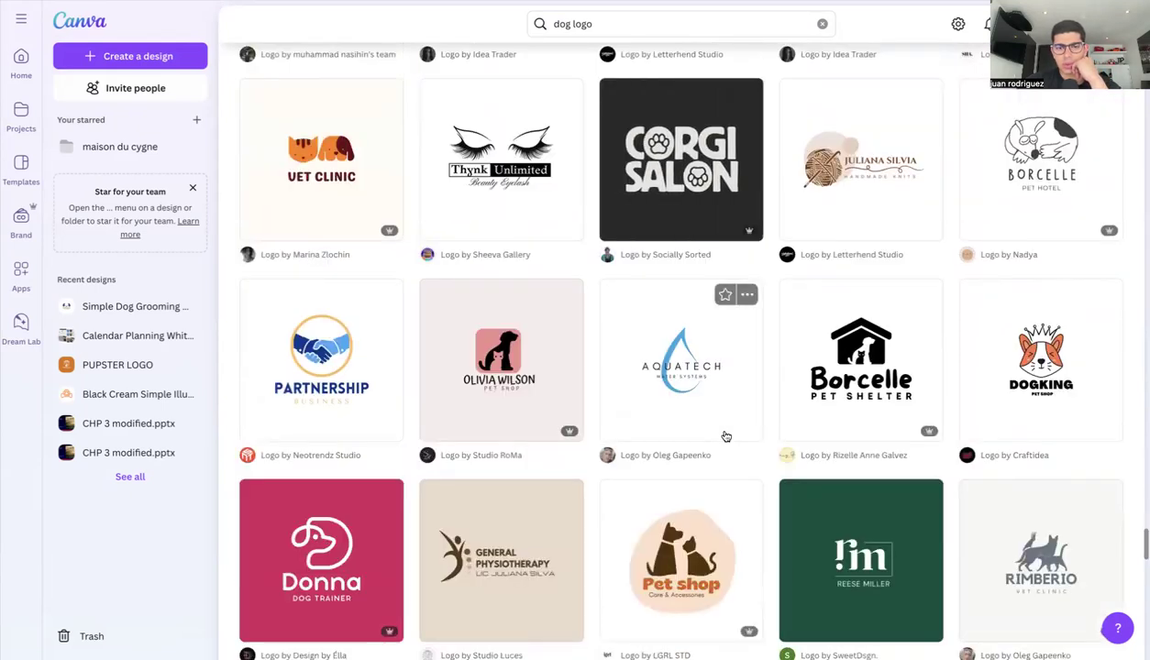
pyautogui.scroll(-8, 725, 436)
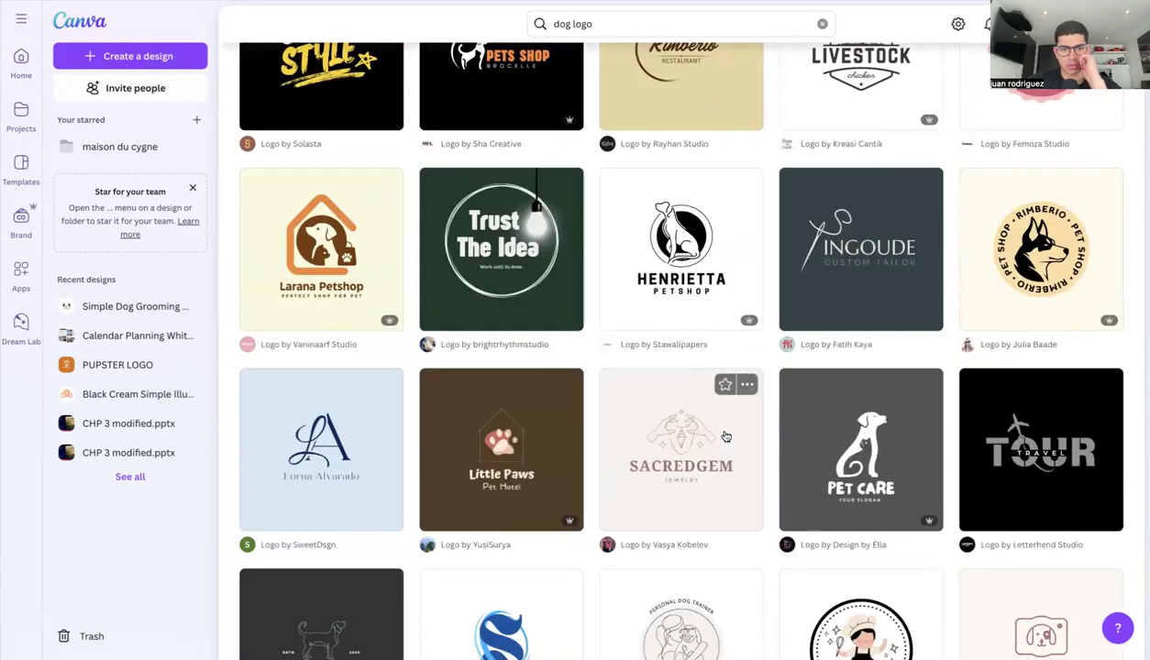
pyautogui.scroll(-1, 725, 436)
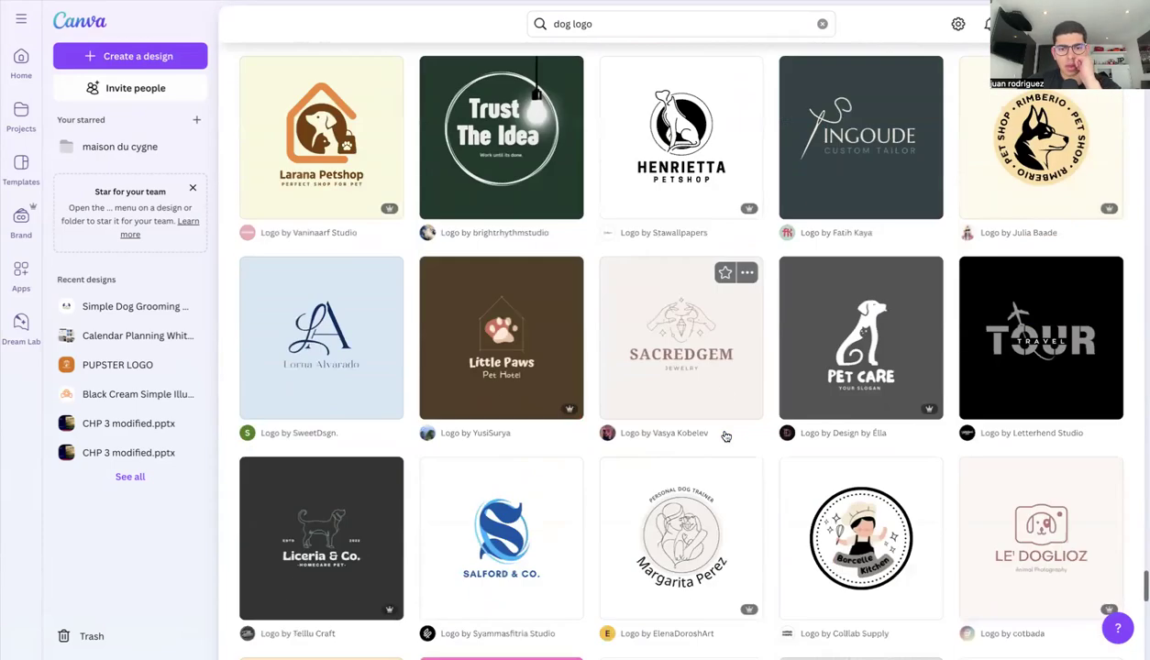
pyautogui.scroll(-6, 725, 437)
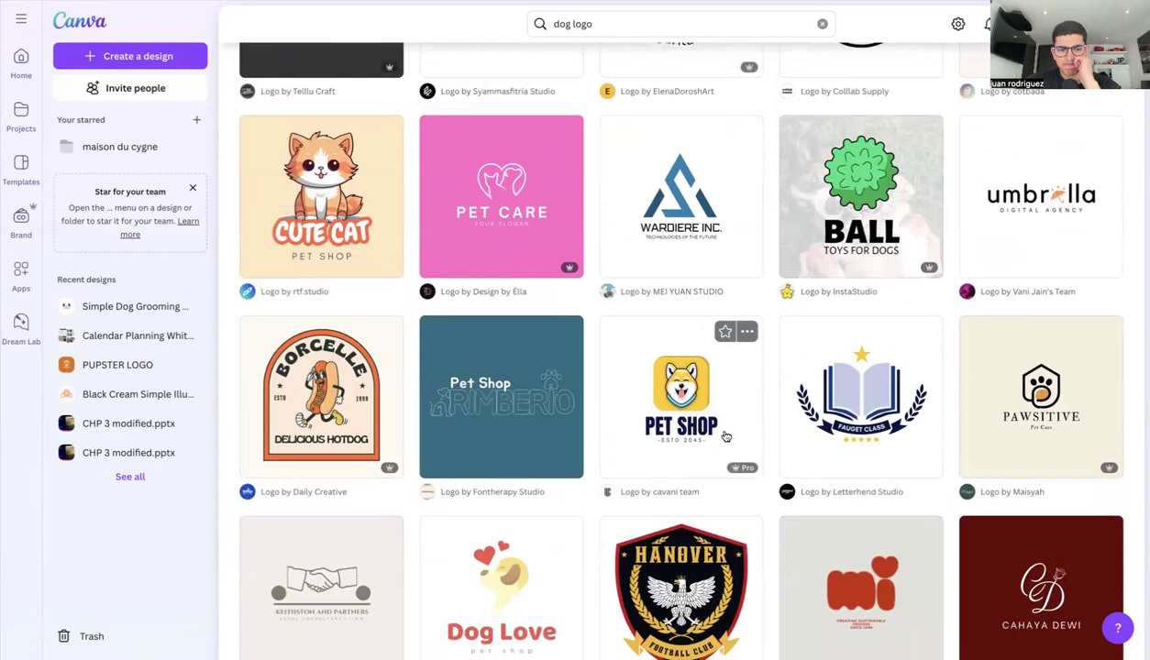
pyautogui.scroll(-4, 726, 437)
pyautogui.click(672, 427)
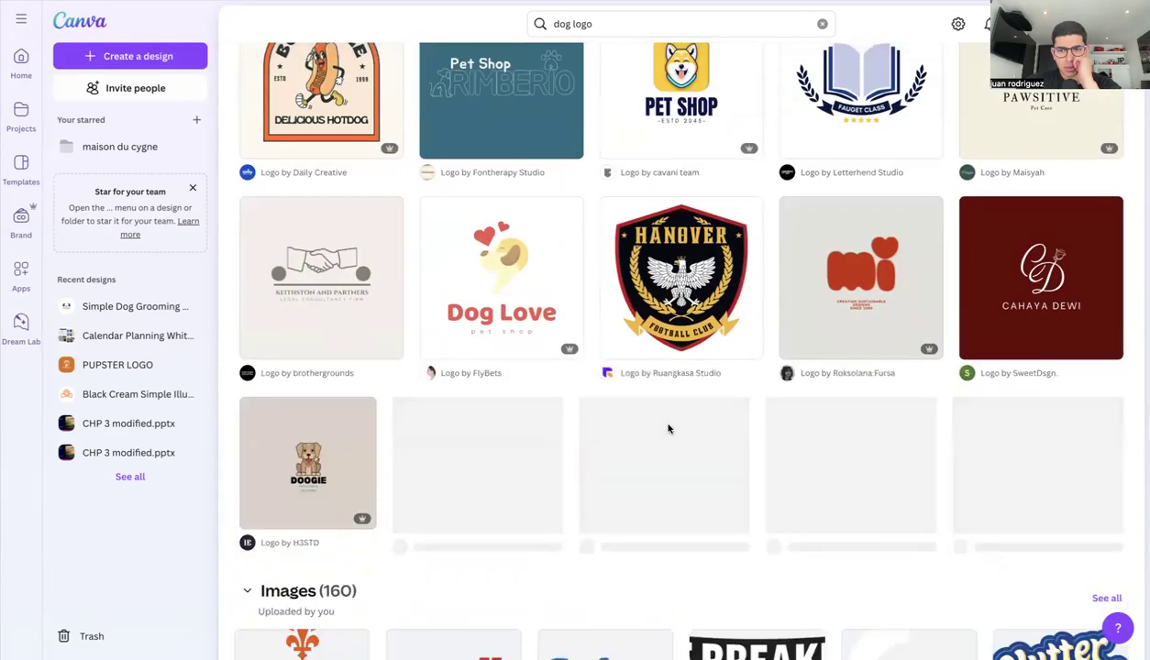
pyautogui.scroll(-3, 668, 428)
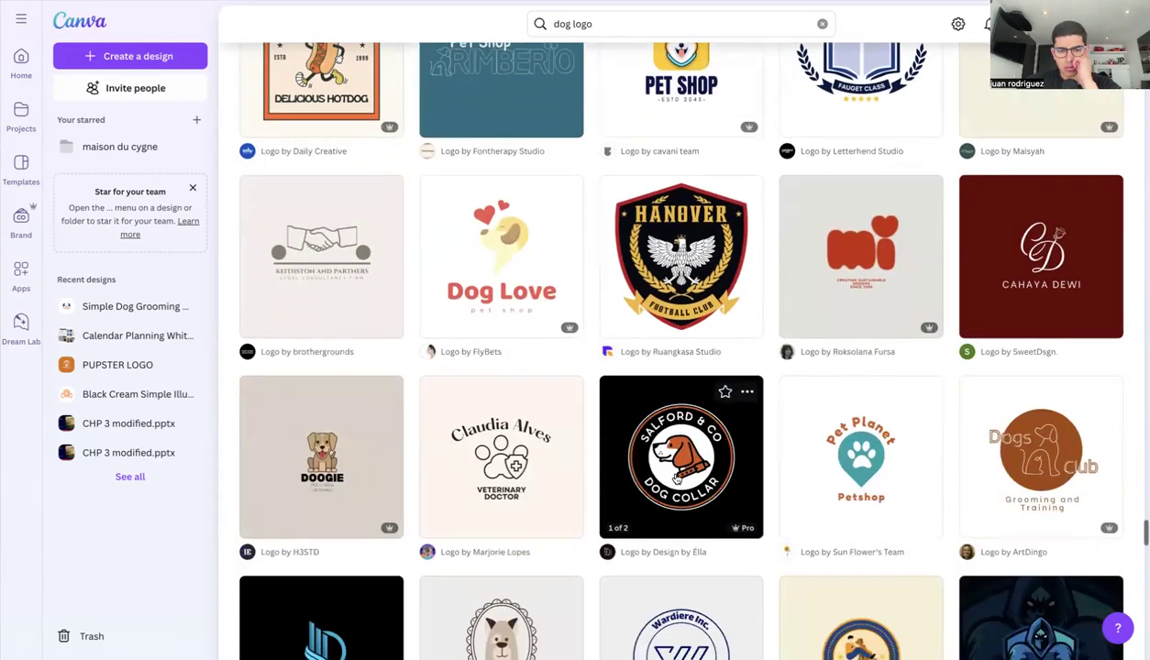
pyautogui.scroll(-4, 676, 478)
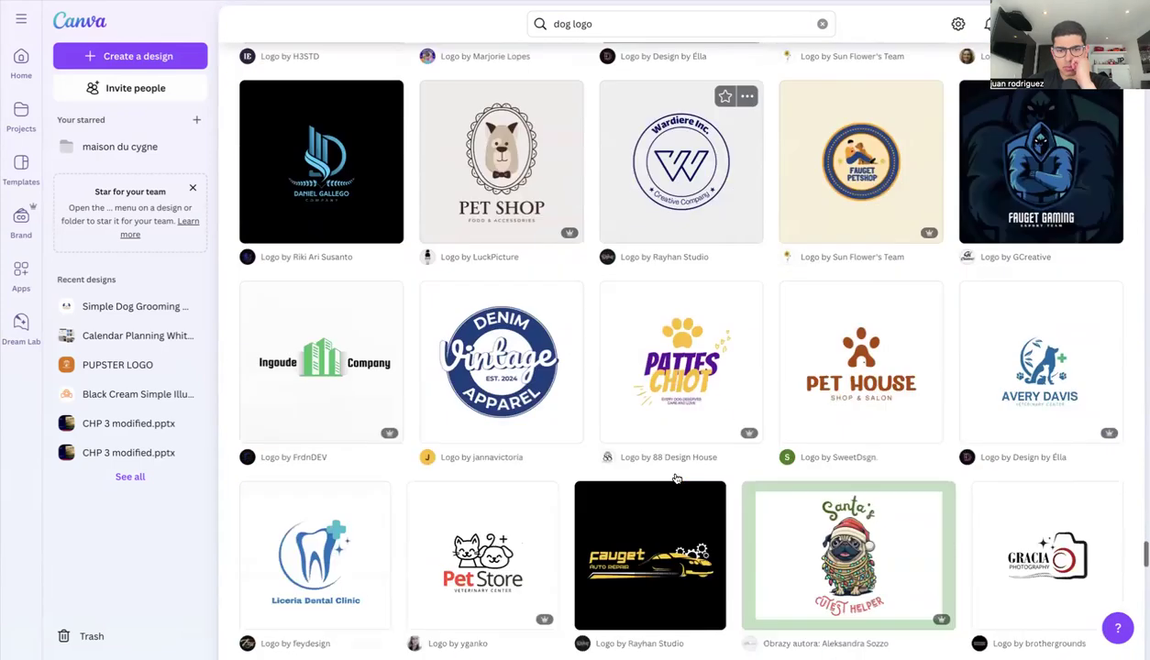
pyautogui.scroll(-4, 676, 478)
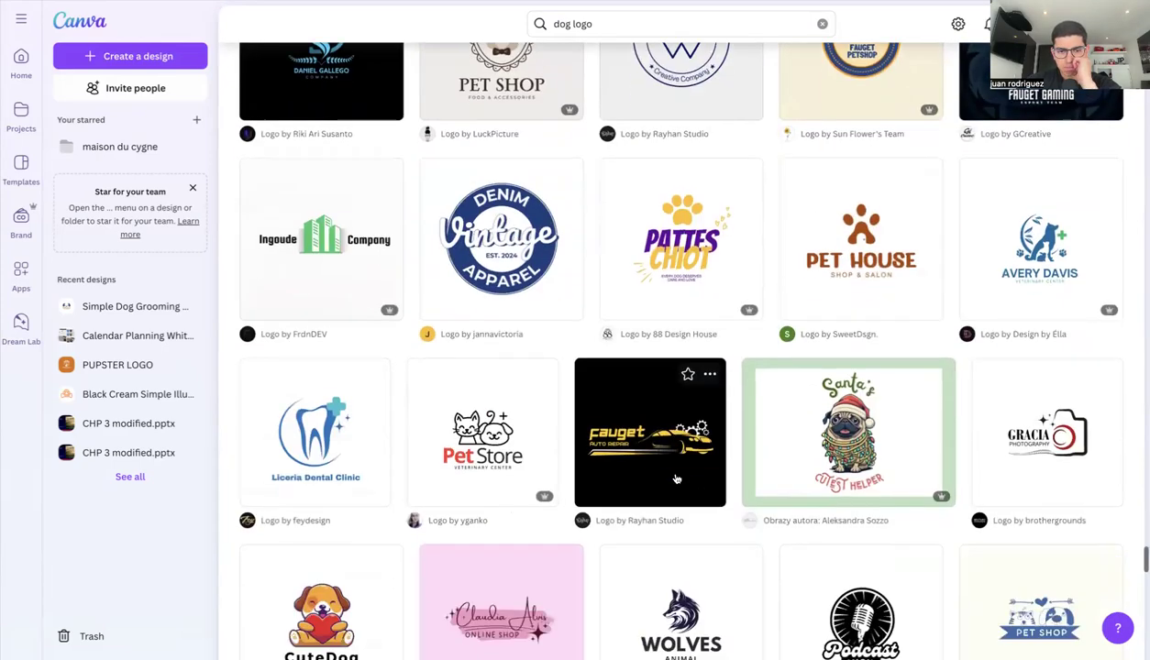
pyautogui.scroll(-2, 676, 477)
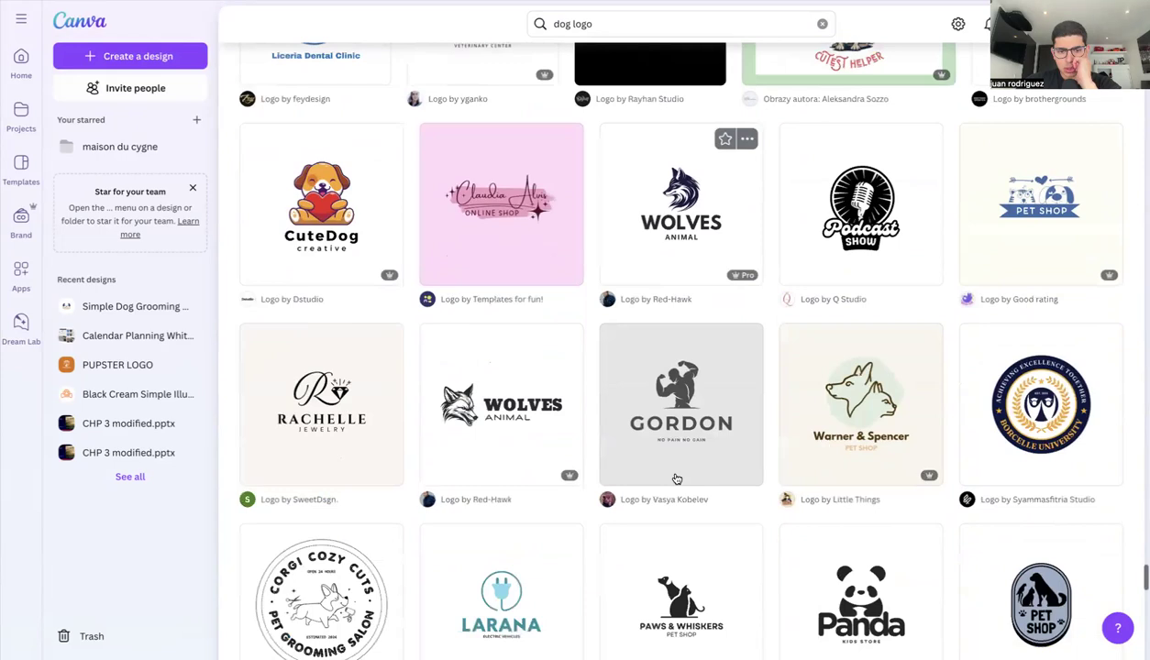
pyautogui.scroll(-3, 676, 478)
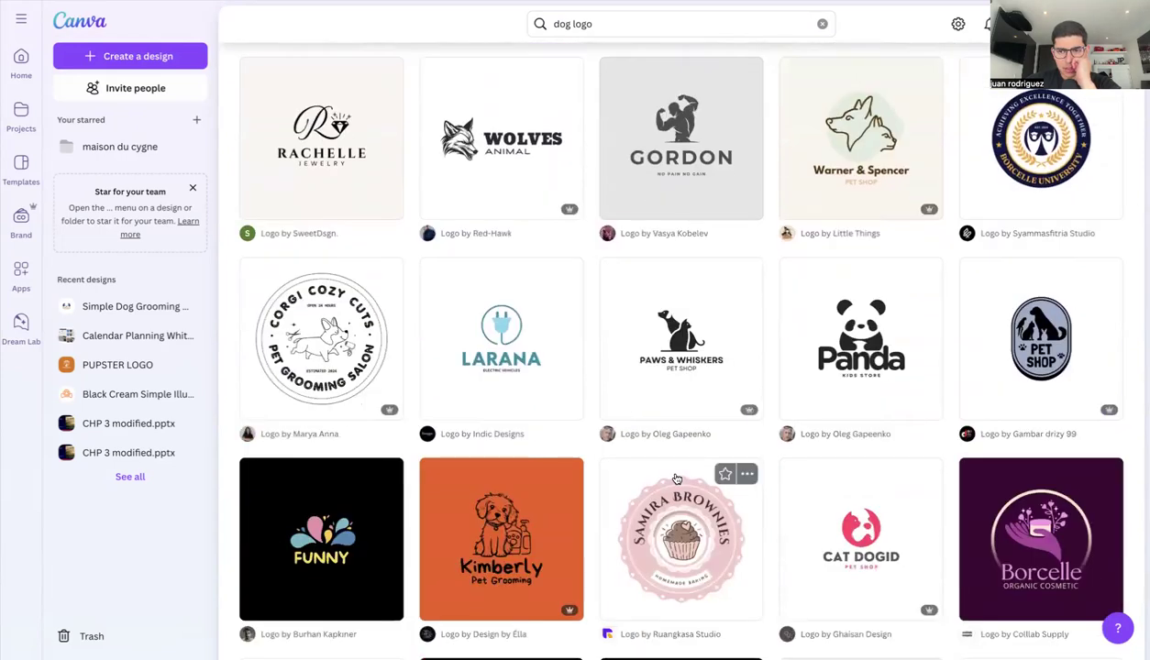
pyautogui.scroll(-3, 676, 477)
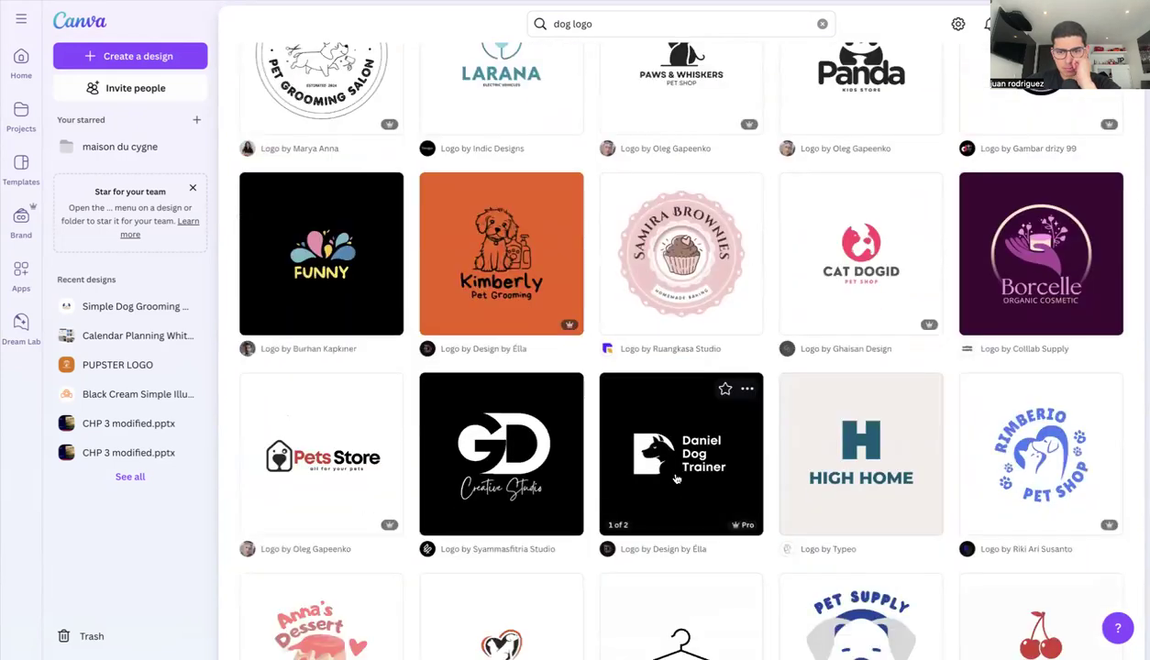
pyautogui.scroll(-3, 676, 478)
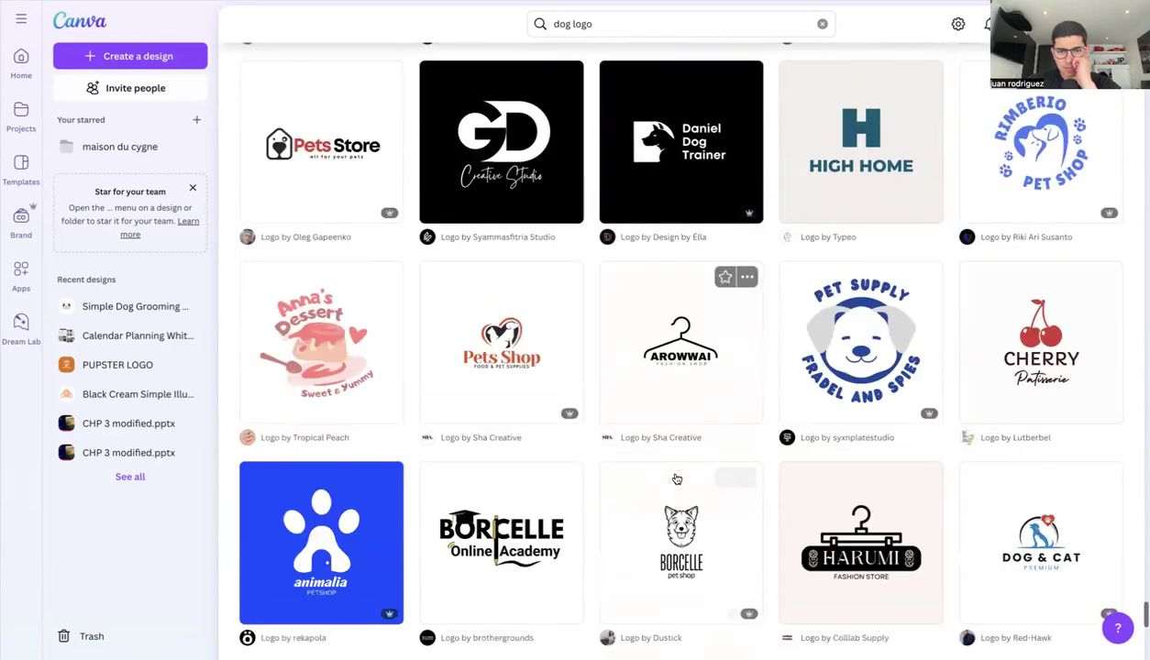
pyautogui.scroll(-1, 676, 479)
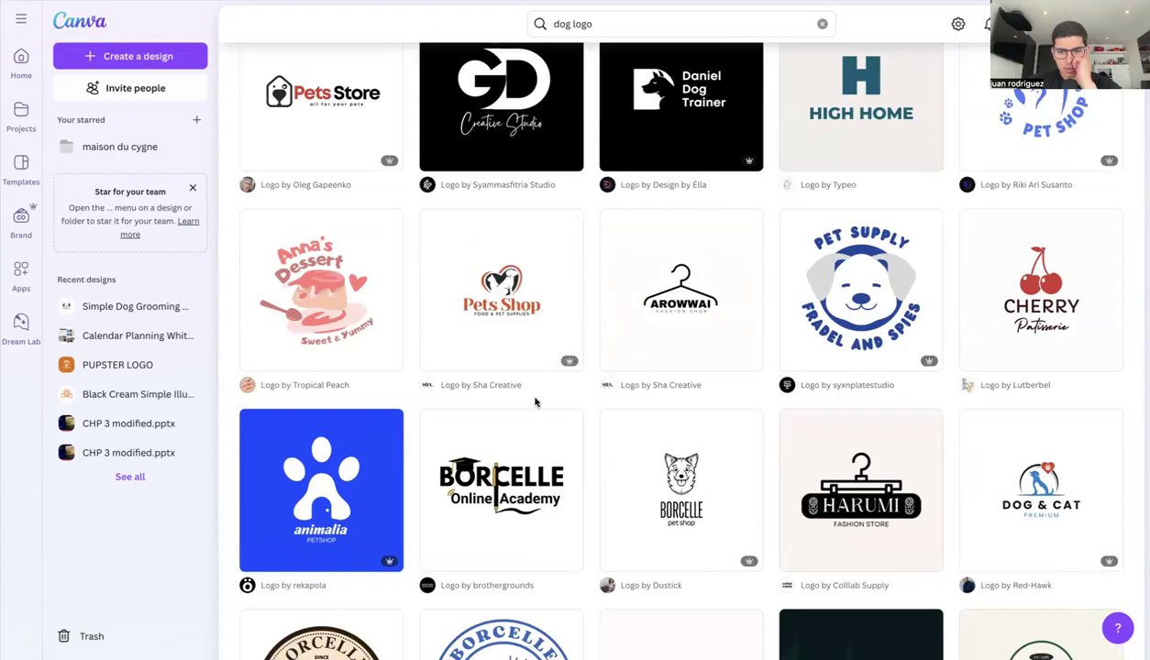
pyautogui.scroll(-4, 596, 421)
# Load two more batches of dog logo templates and scroll through the new designs
pyautogui.click(688, 488)
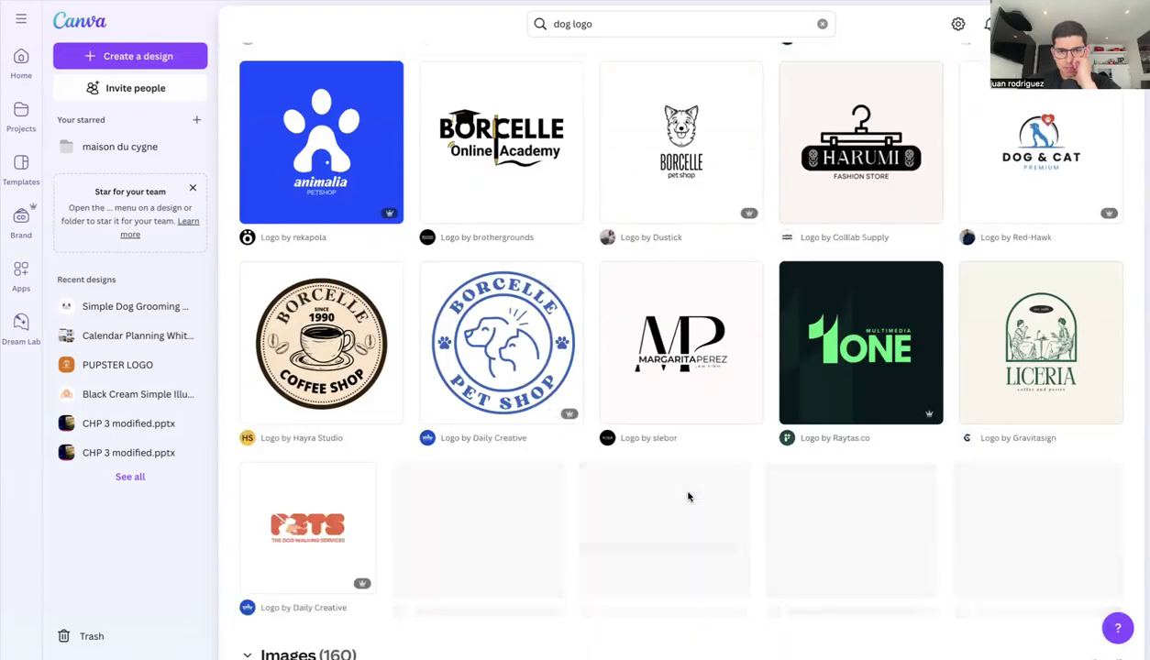
pyautogui.scroll(-2, 642, 486)
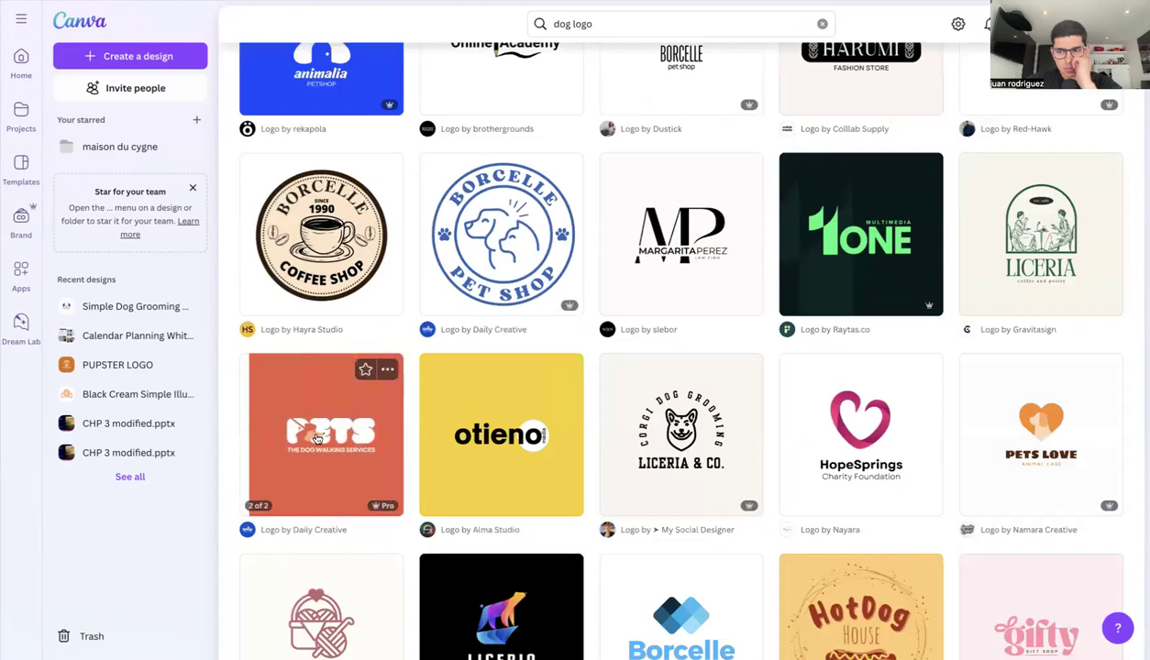
pyautogui.scroll(-3, 328, 422)
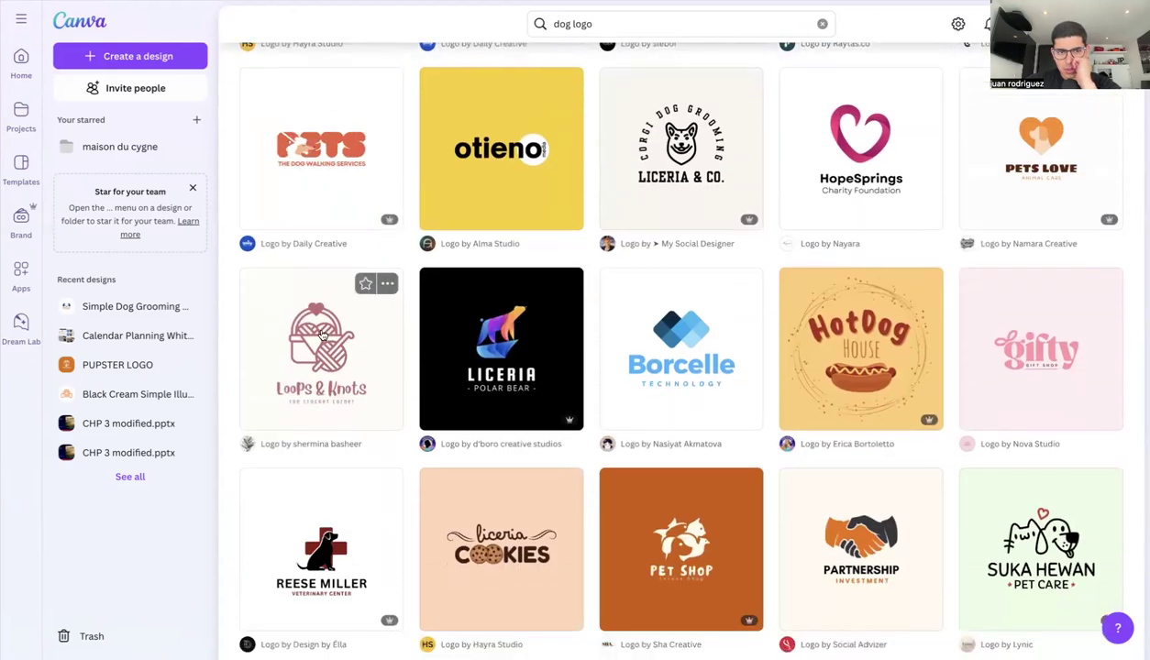
pyautogui.scroll(1, 322, 335)
pyautogui.scroll(-2, 513, 401)
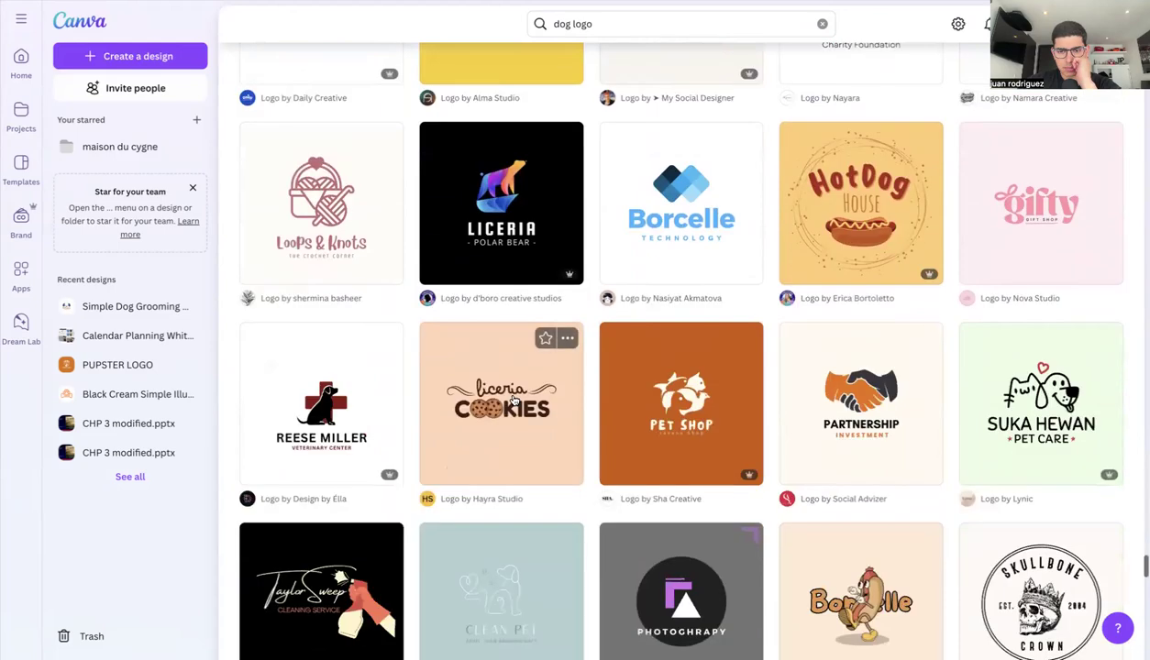
pyautogui.scroll(-4, 513, 401)
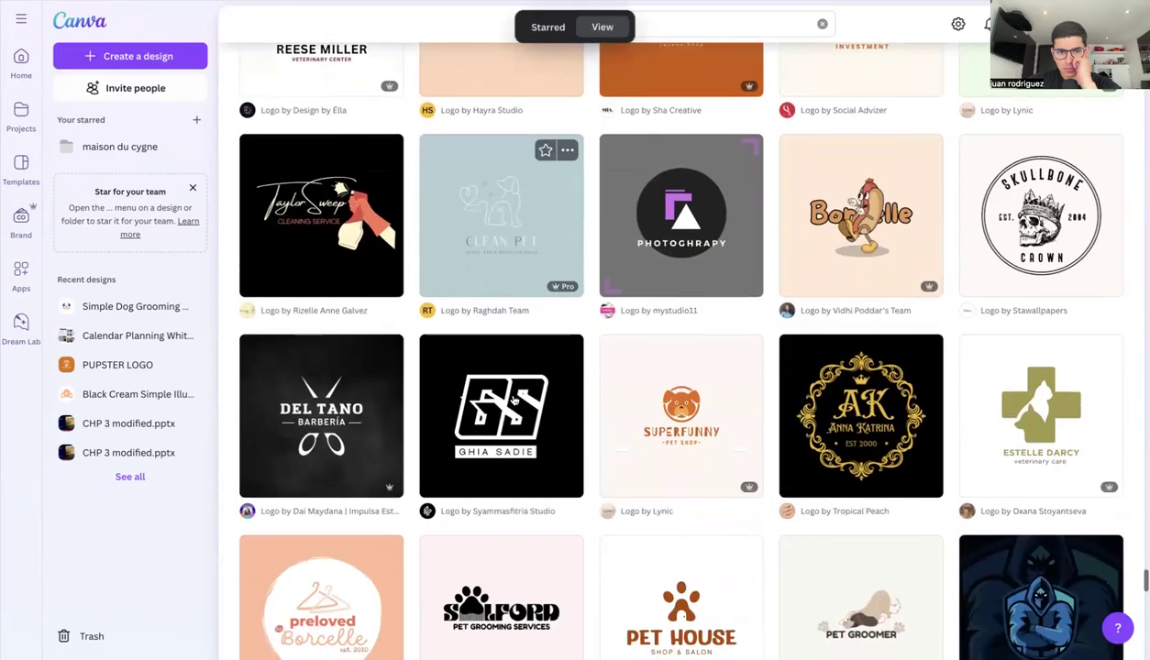
pyautogui.scroll(-5, 514, 401)
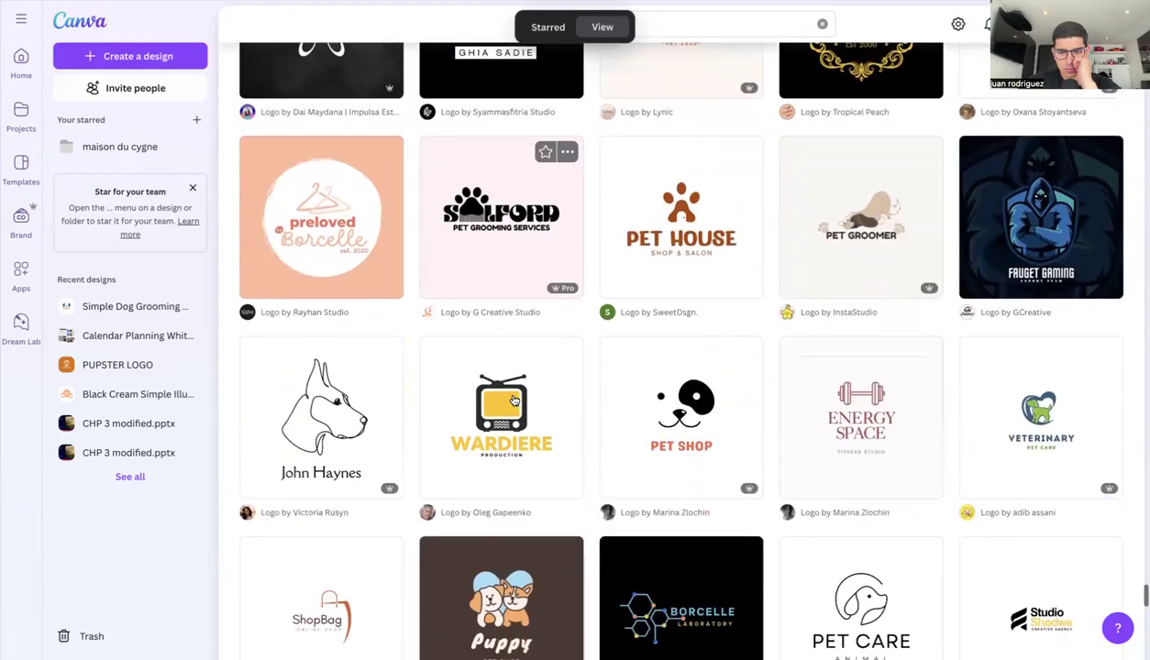
pyautogui.scroll(-3, 514, 401)
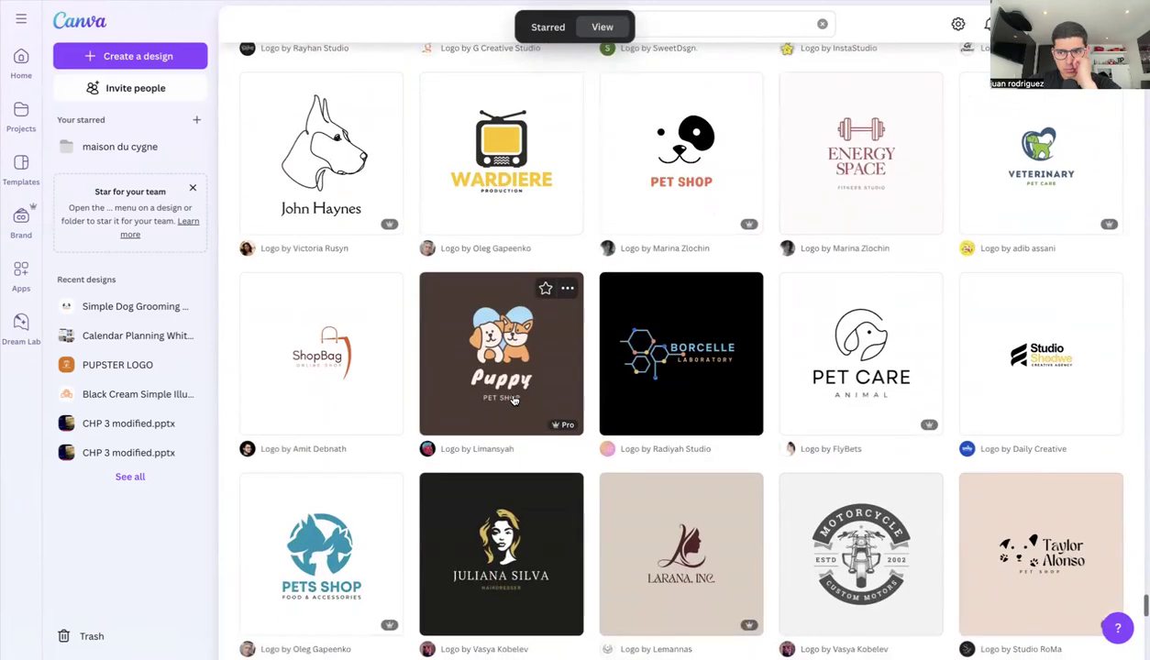
pyautogui.scroll(-5, 514, 401)
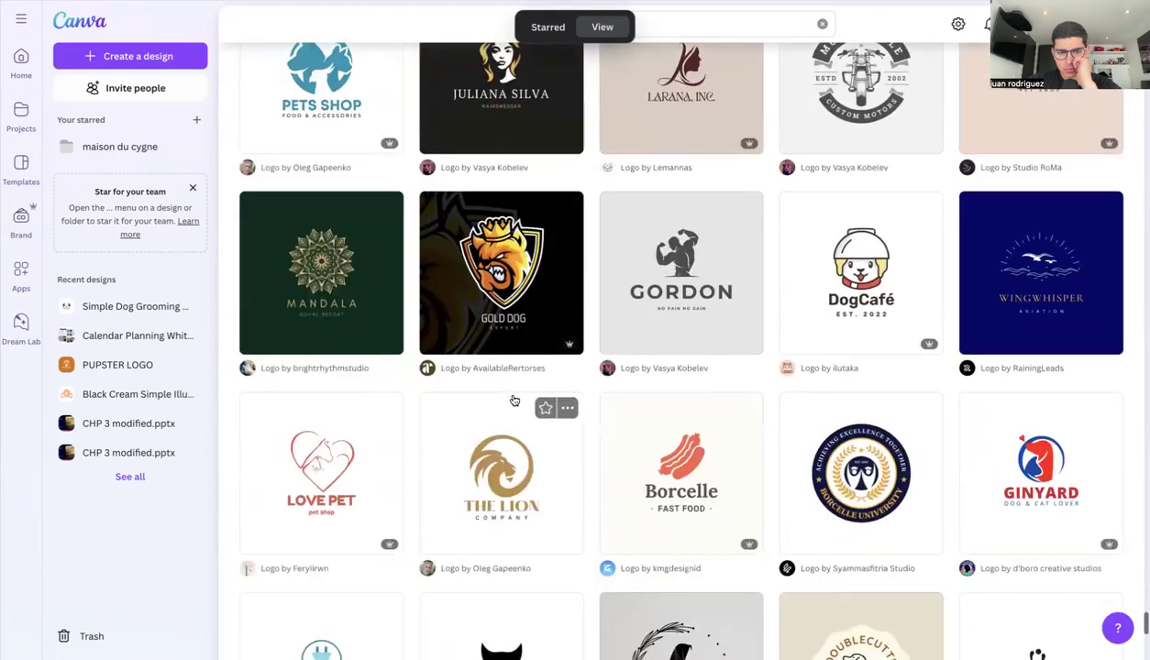
pyautogui.scroll(-5, 515, 400)
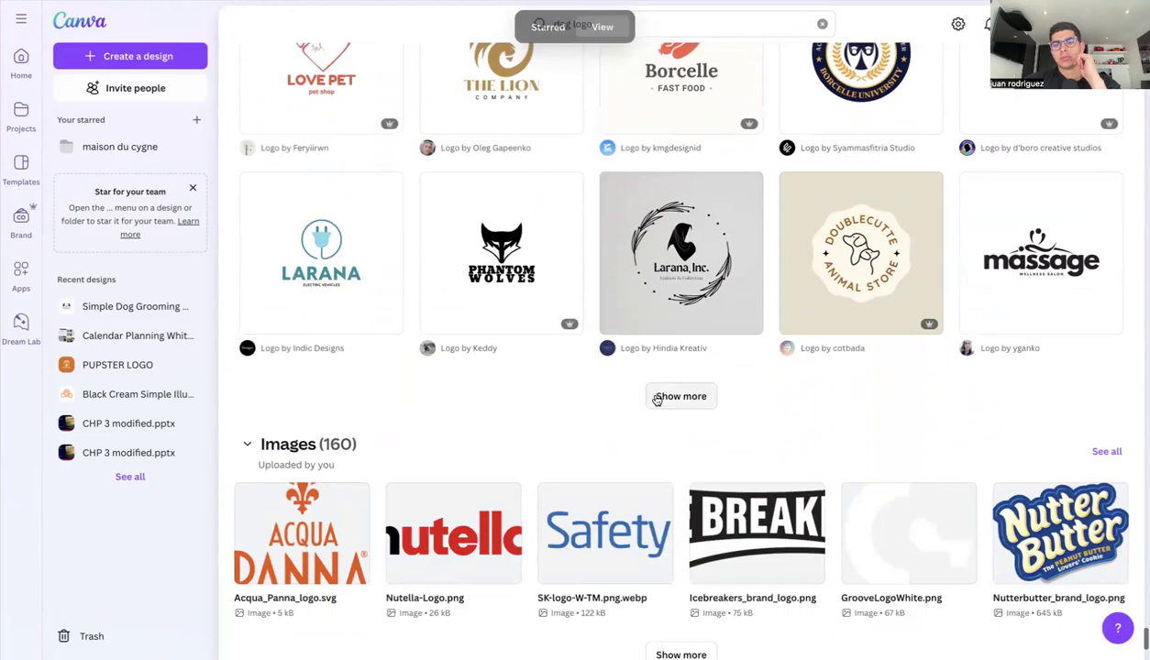
pyautogui.click(657, 399)
pyautogui.scroll(-2, 656, 400)
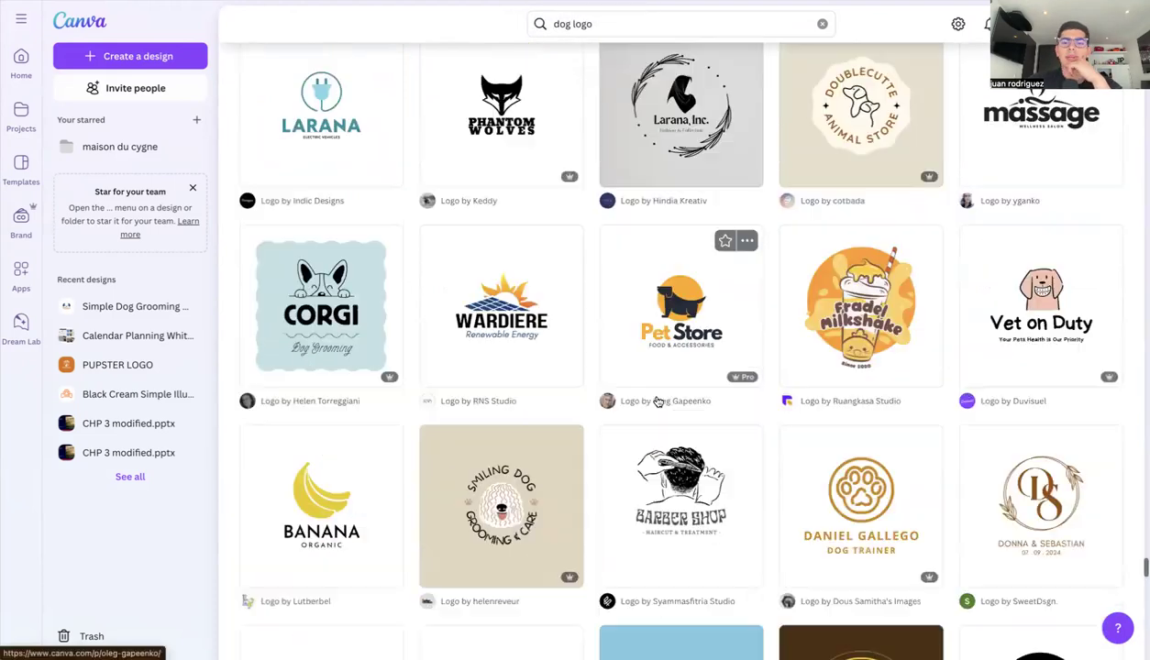
pyautogui.scroll(-2, 656, 401)
pyautogui.scroll(-3, 656, 401)
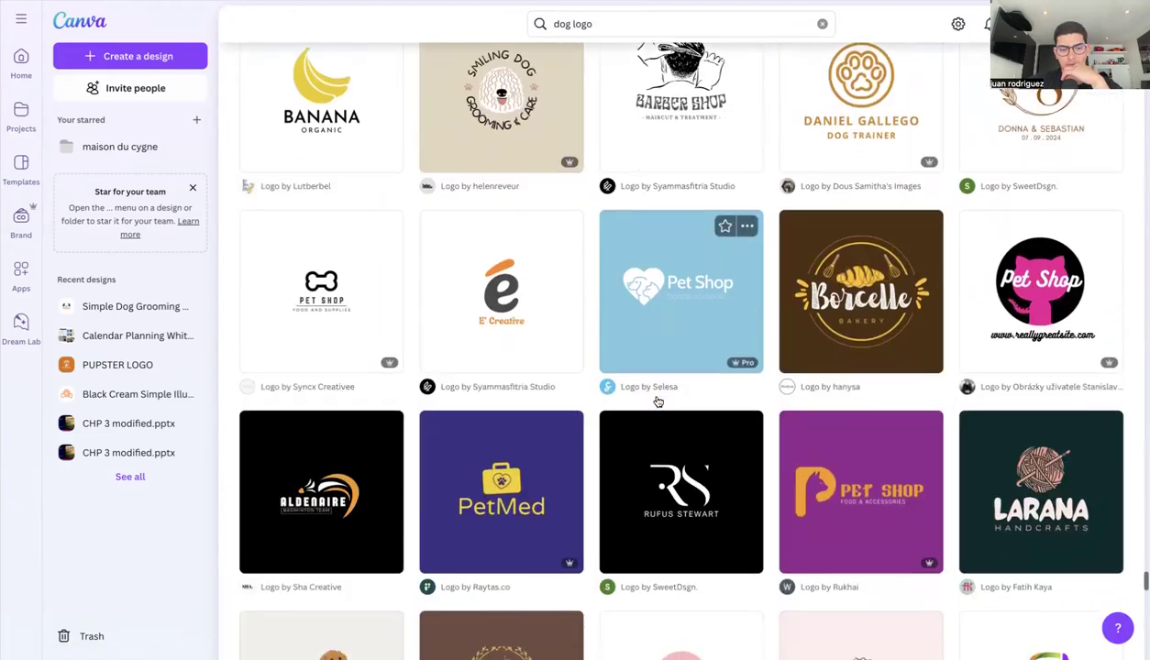
pyautogui.scroll(-3, 658, 402)
pyautogui.scroll(-2, 657, 401)
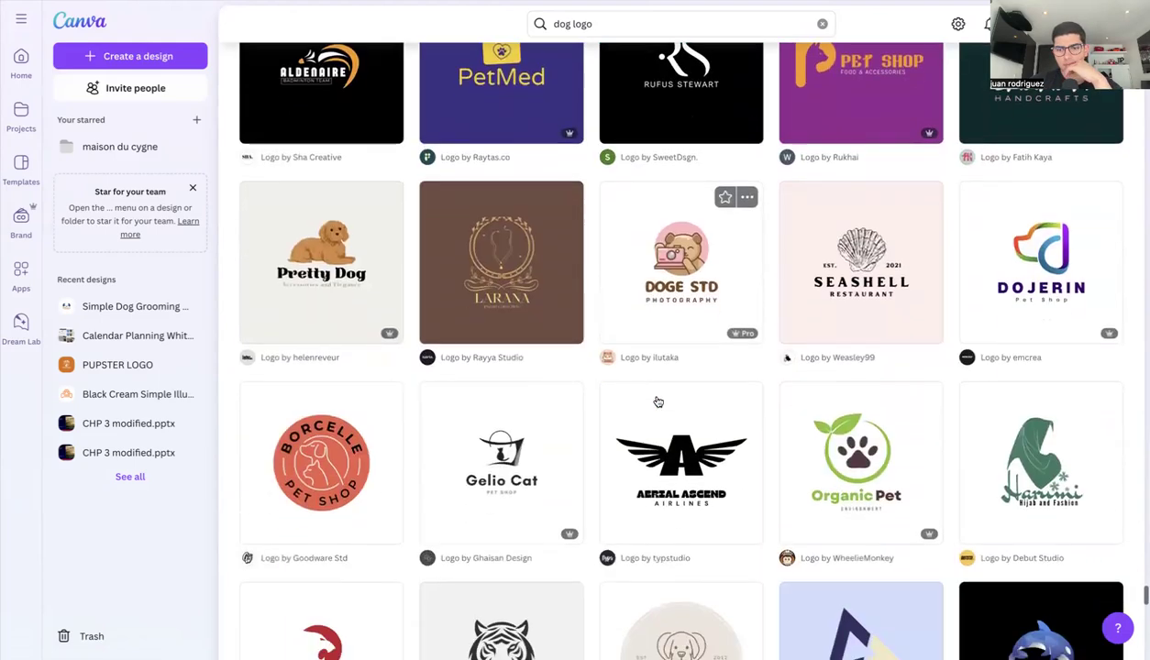
pyautogui.scroll(-8, 658, 402)
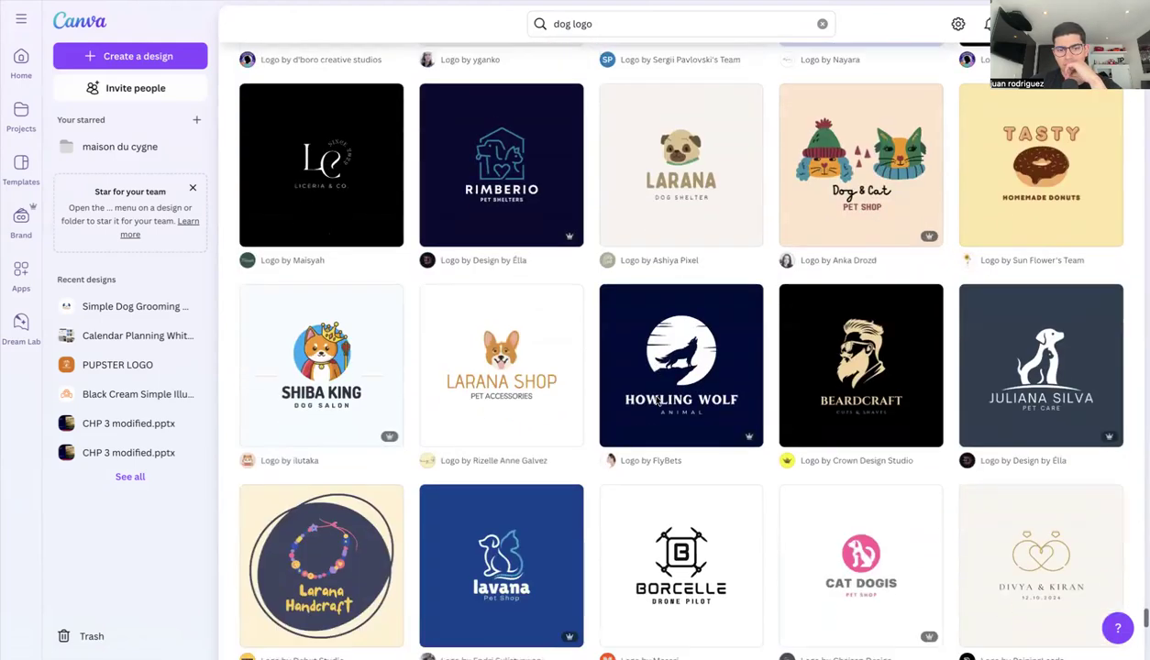
pyautogui.scroll(-2, 658, 402)
pyautogui.scroll(-5, 658, 402)
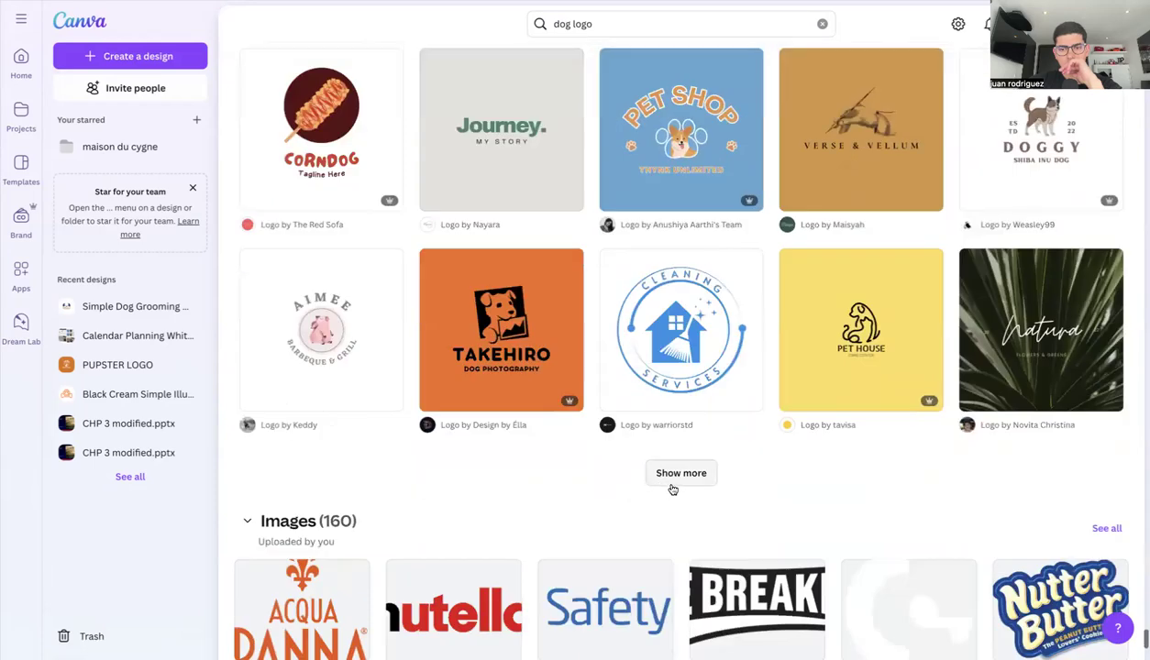
# Load a third and fourth batch of dog logo results and keep browsing them
pyautogui.click(679, 477)
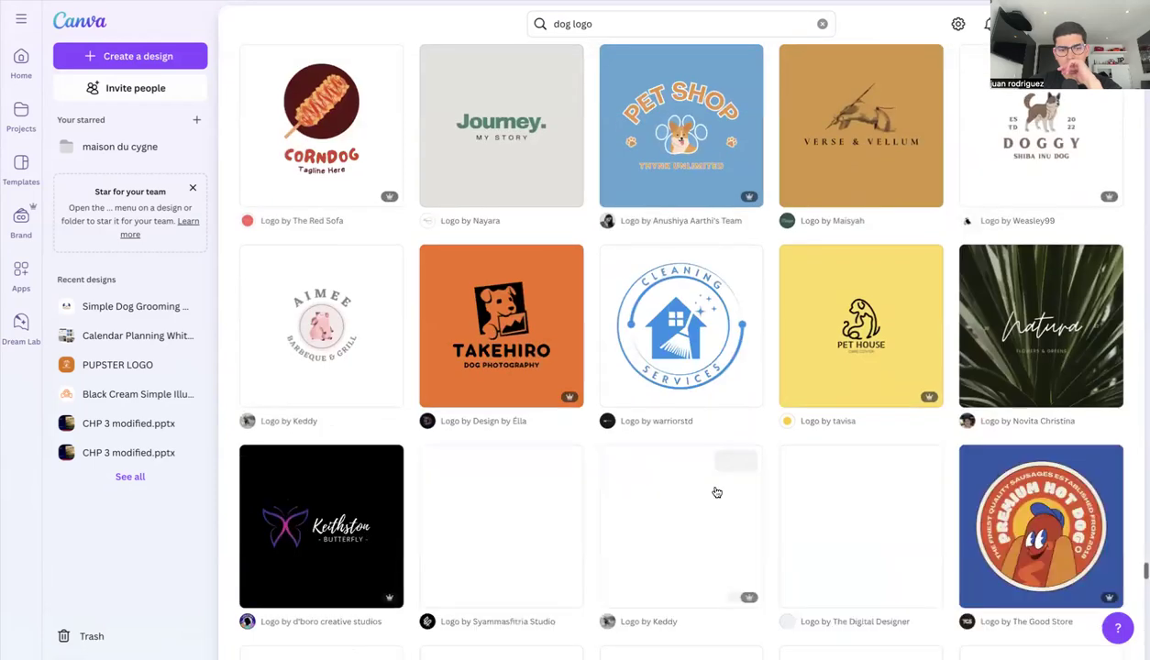
pyautogui.scroll(-3, 716, 486)
pyautogui.scroll(-1, 717, 493)
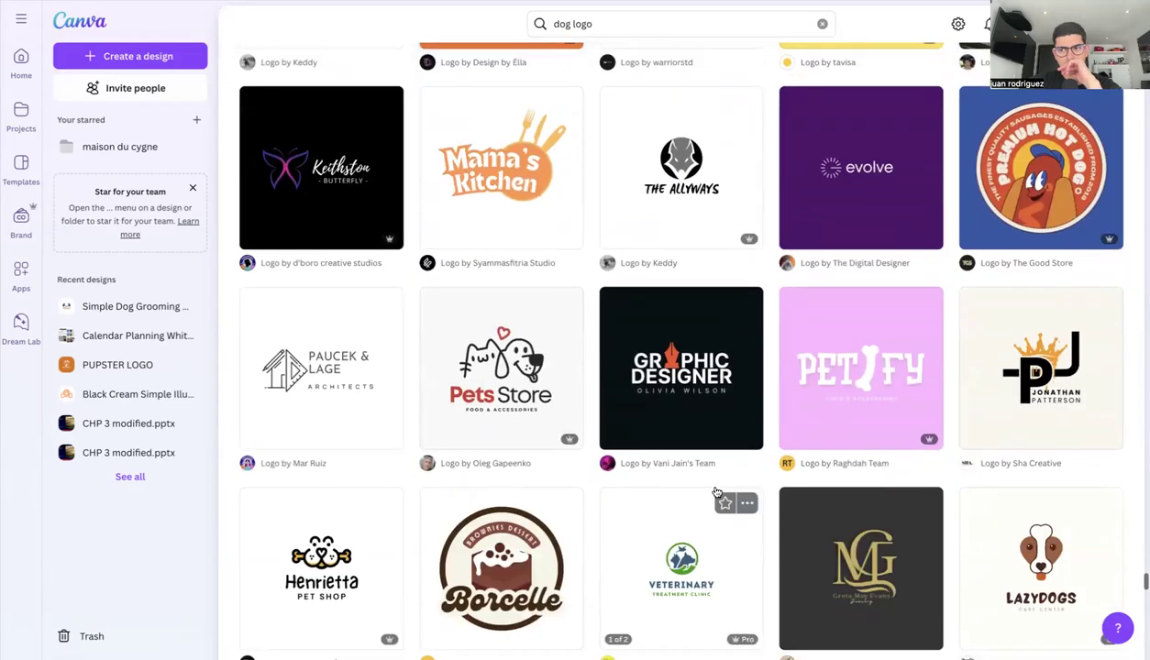
pyautogui.scroll(-5, 717, 494)
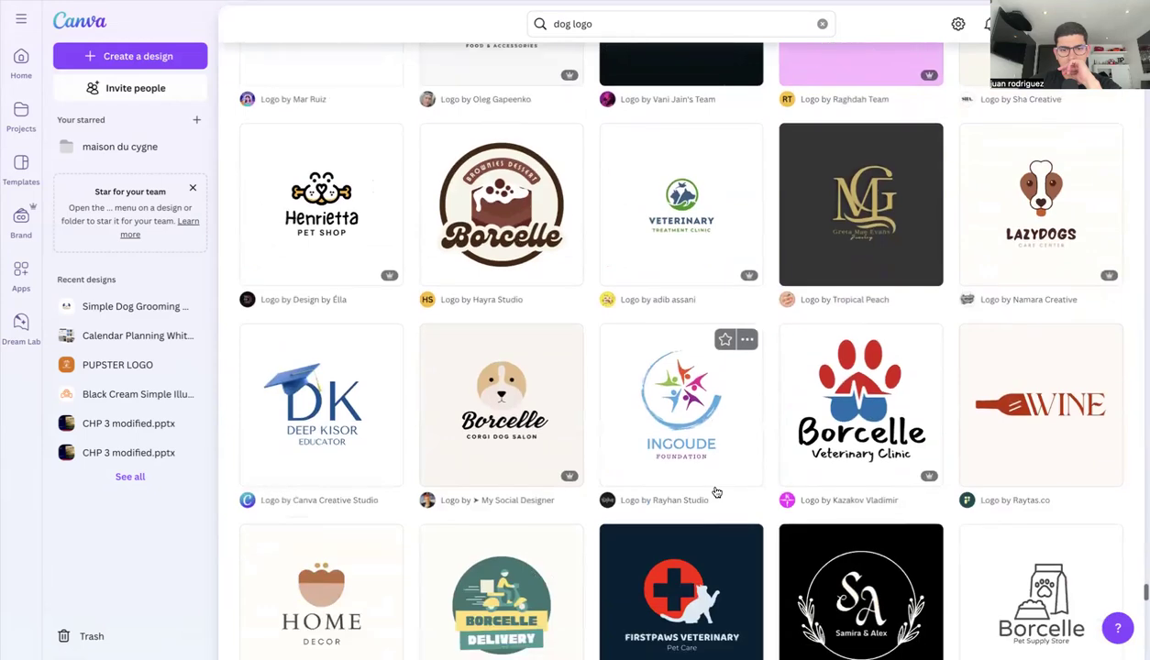
pyautogui.scroll(-5, 717, 494)
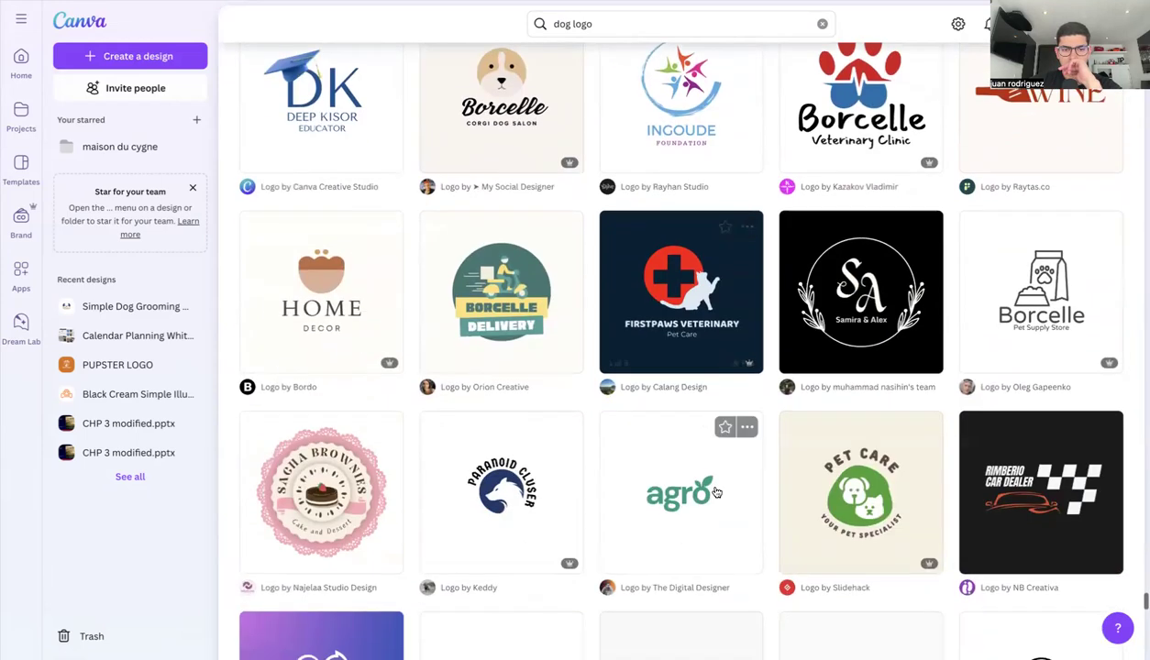
pyautogui.scroll(-7, 717, 493)
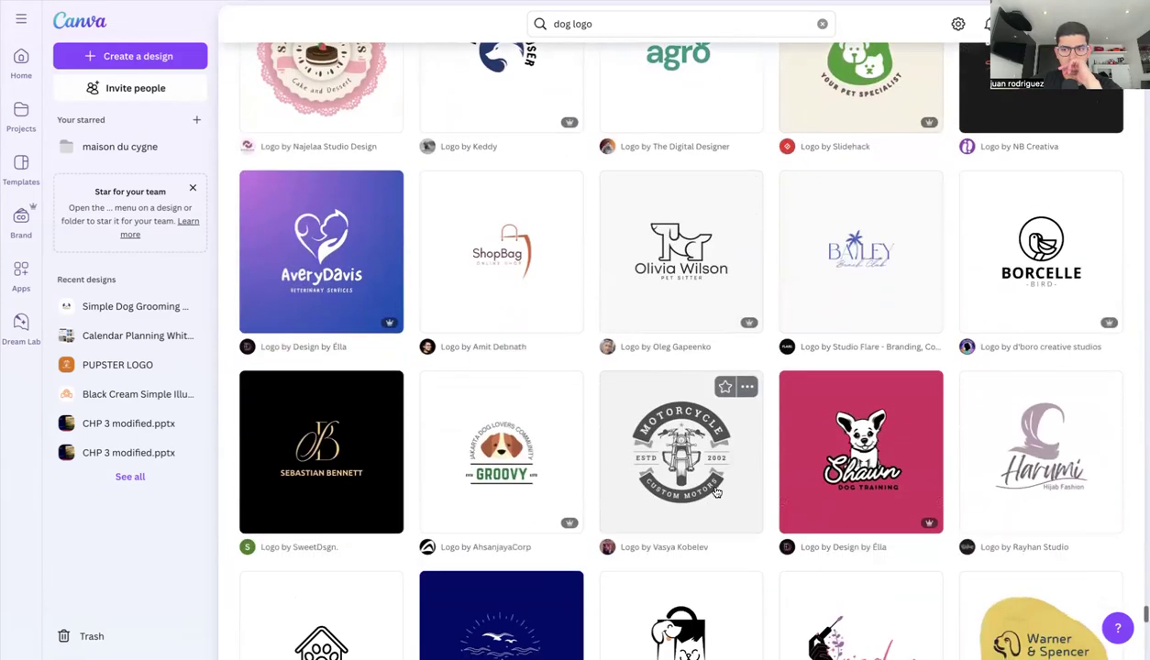
pyautogui.scroll(-1, 717, 494)
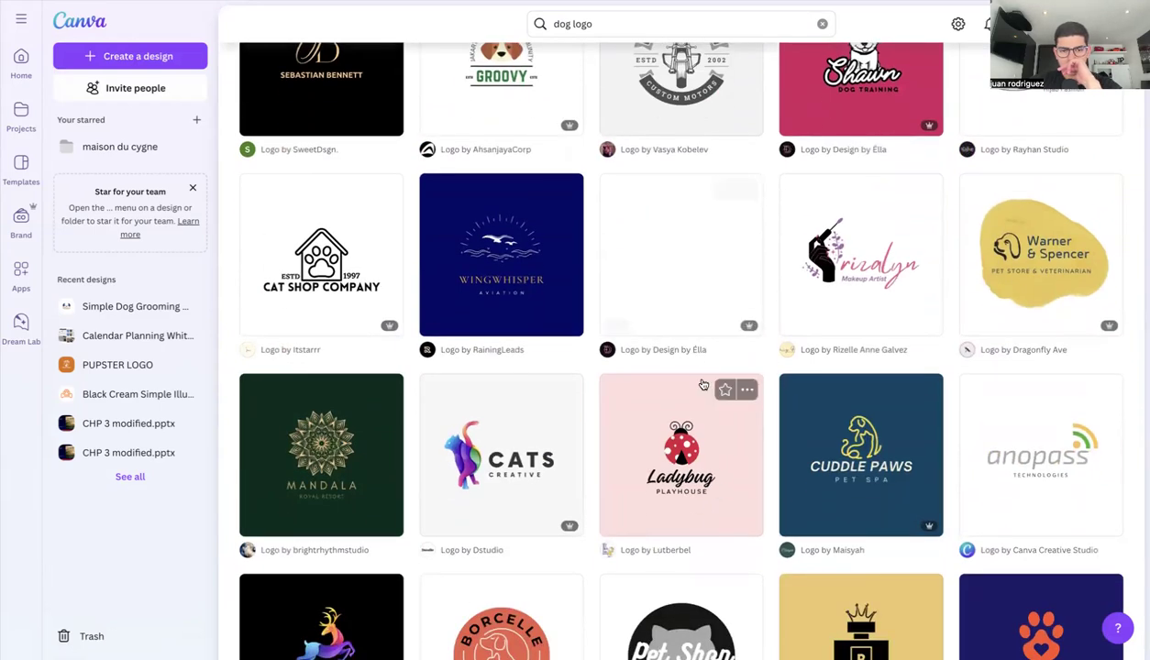
pyautogui.scroll(-4, 702, 384)
pyautogui.scroll(-1, 702, 384)
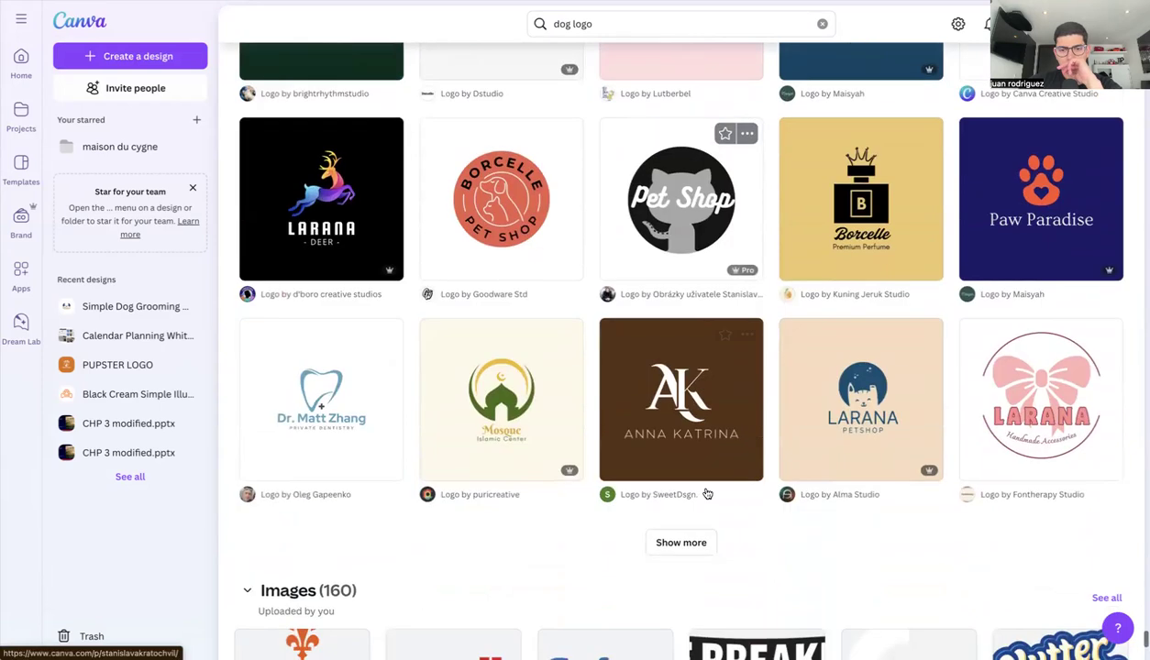
pyautogui.click(689, 542)
pyautogui.scroll(-1, 702, 548)
pyautogui.scroll(1, 703, 547)
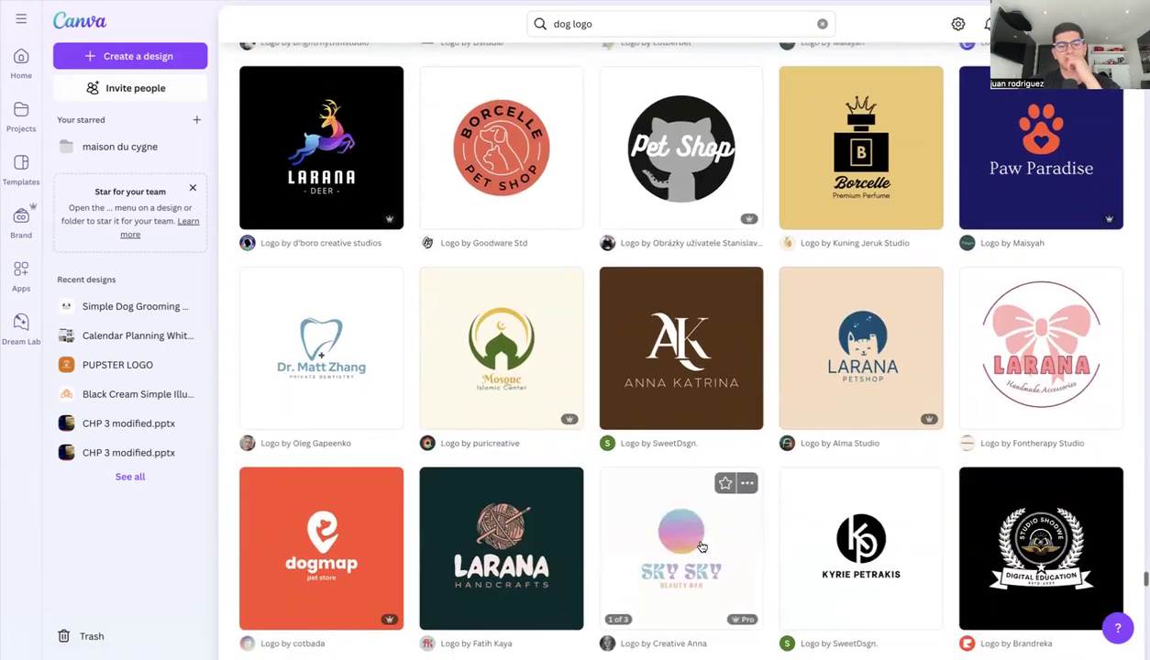
pyautogui.scroll(-6, 700, 547)
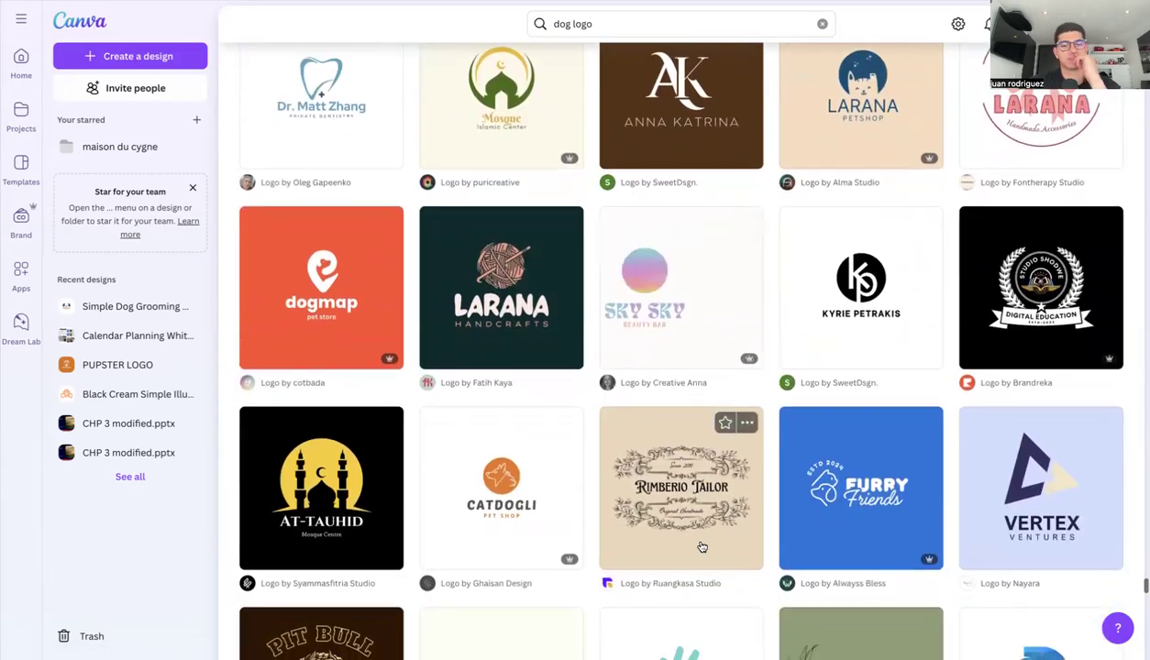
pyautogui.scroll(-2, 702, 547)
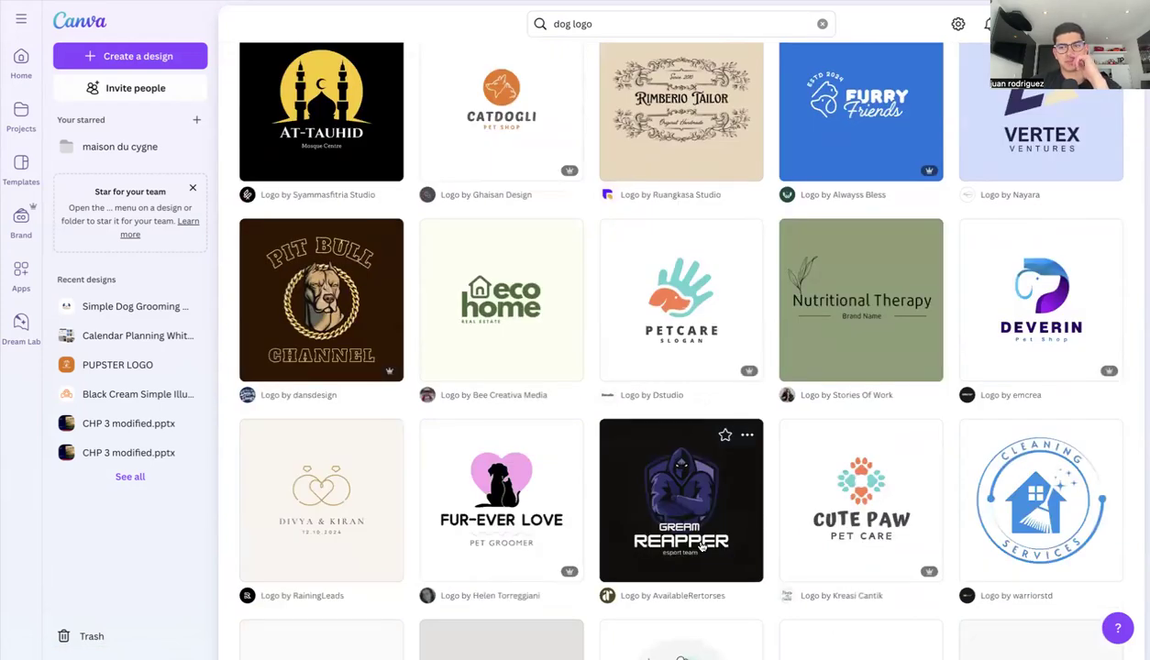
pyautogui.scroll(-4, 701, 547)
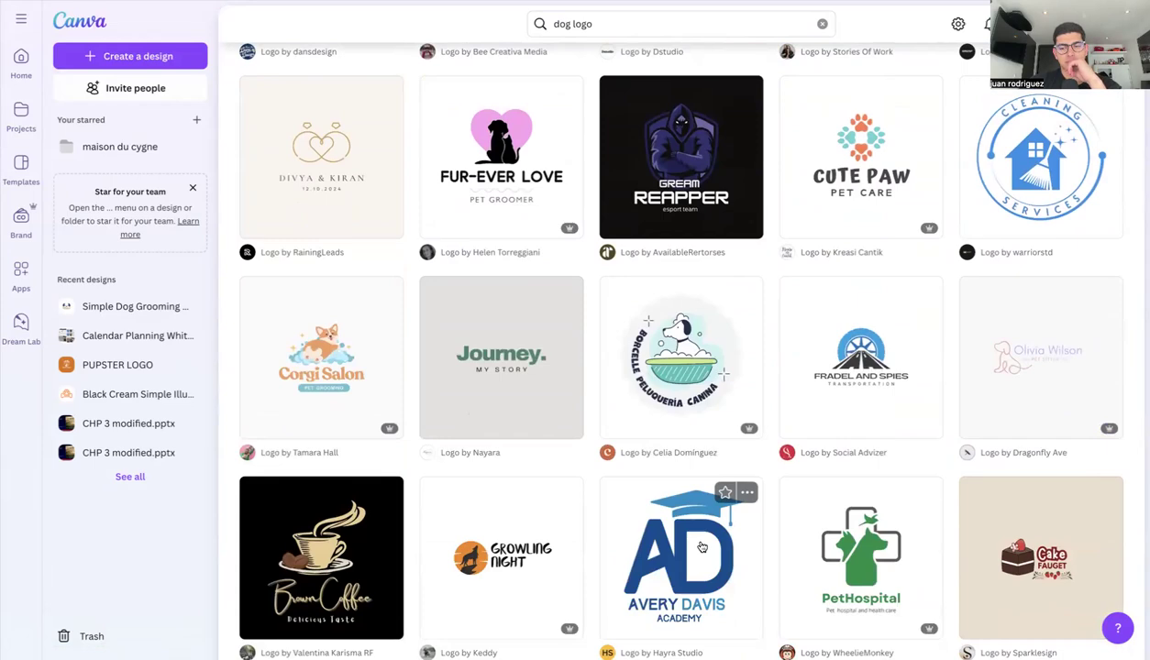
pyautogui.scroll(-5, 702, 547)
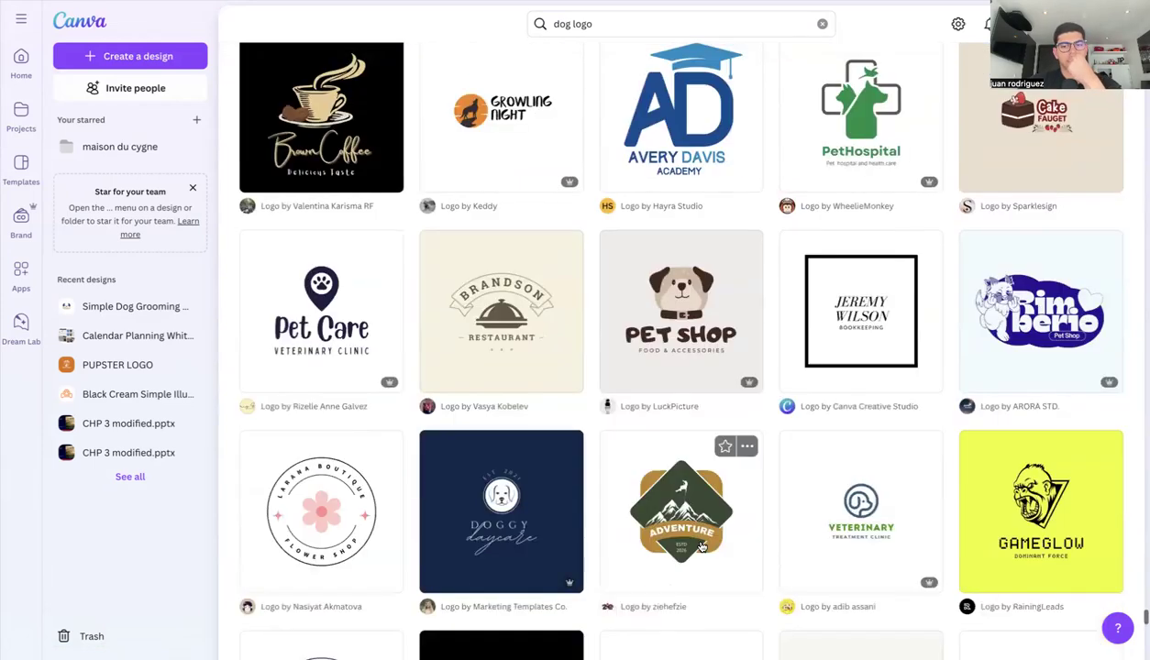
pyautogui.scroll(-4, 701, 548)
pyautogui.scroll(-4, 701, 547)
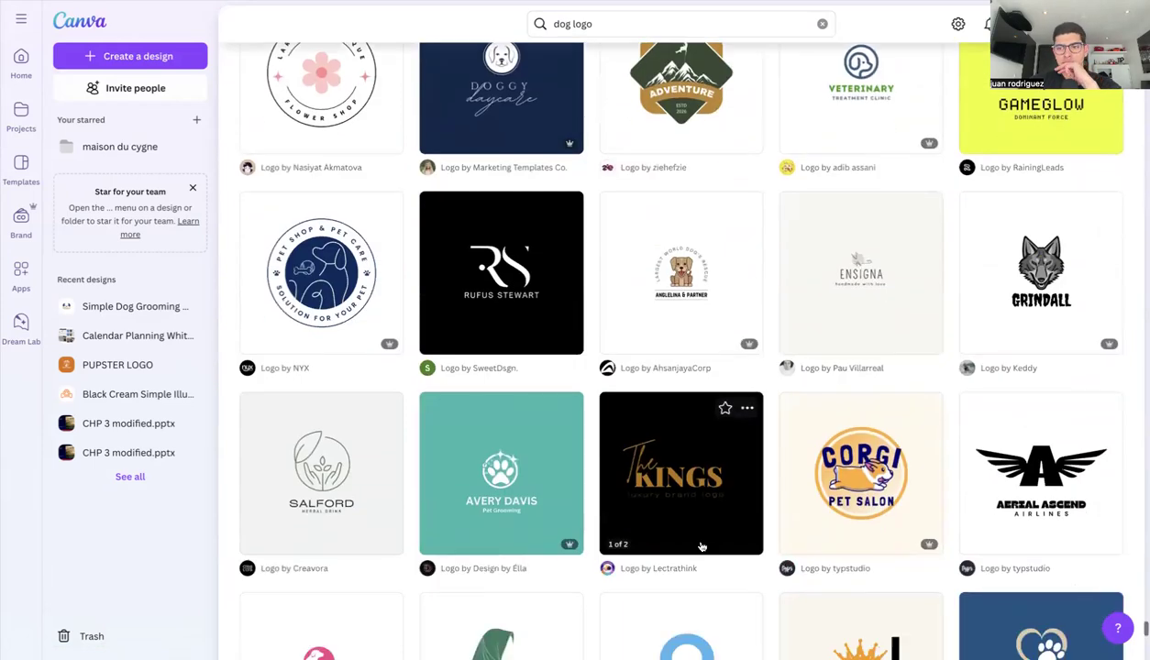
pyautogui.scroll(-1, 701, 548)
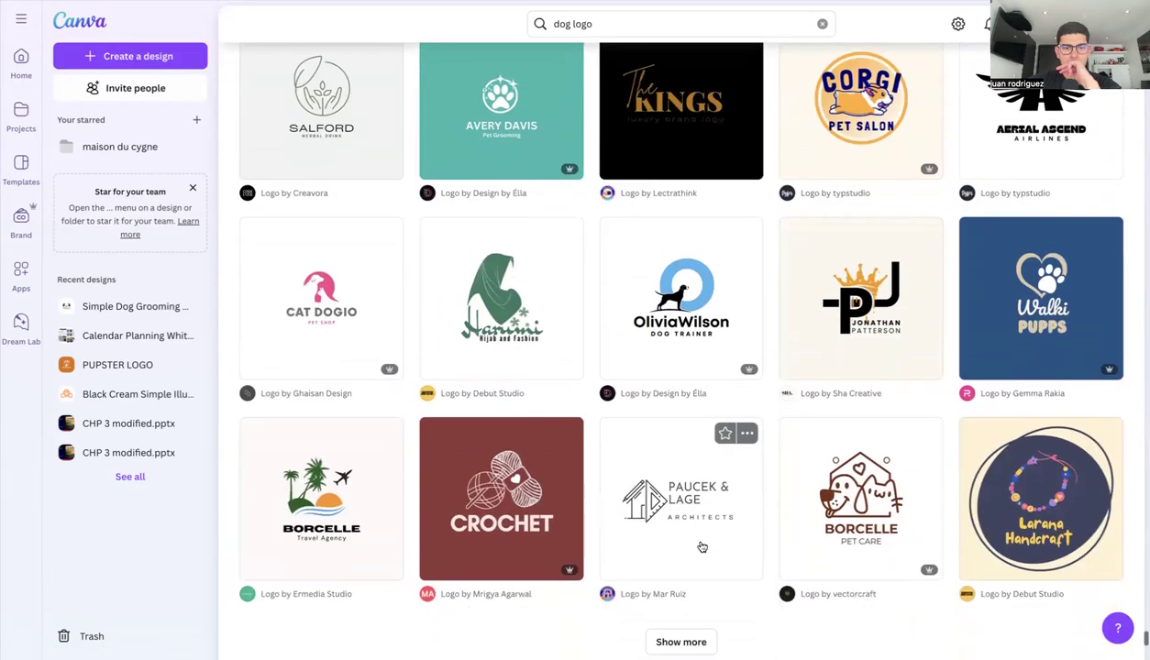
pyautogui.scroll(-2, 701, 547)
pyautogui.scroll(-1, 702, 548)
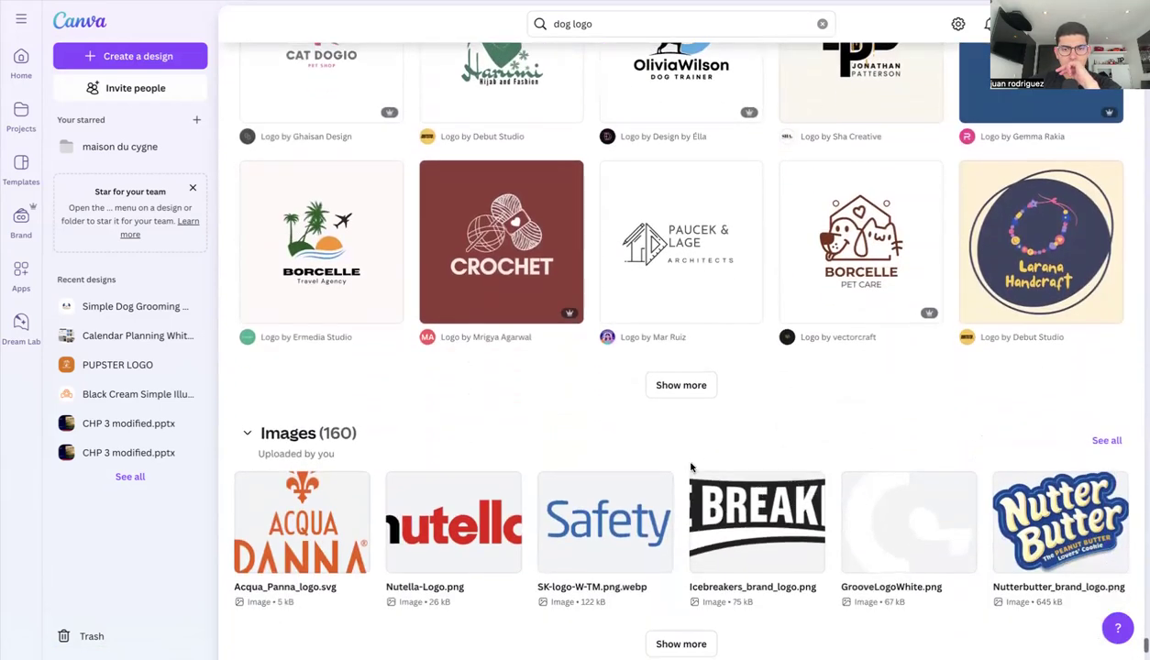
# Show three more rows of dog logos and scroll down toward the Images (160) section
pyautogui.click(663, 393)
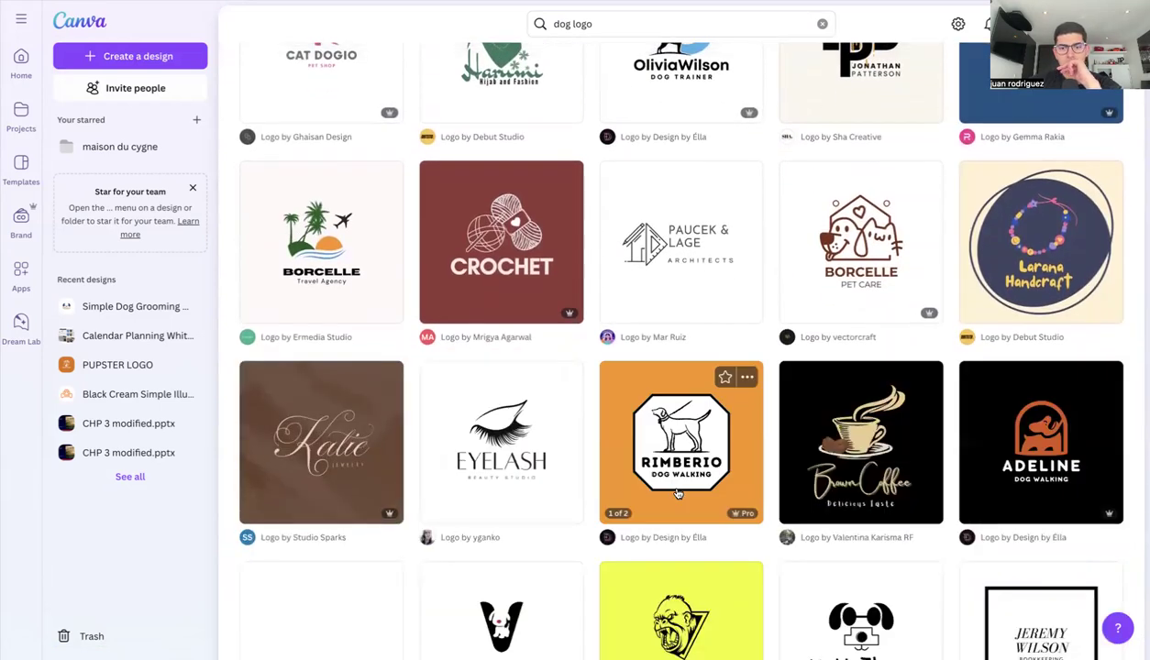
pyautogui.scroll(-5, 678, 495)
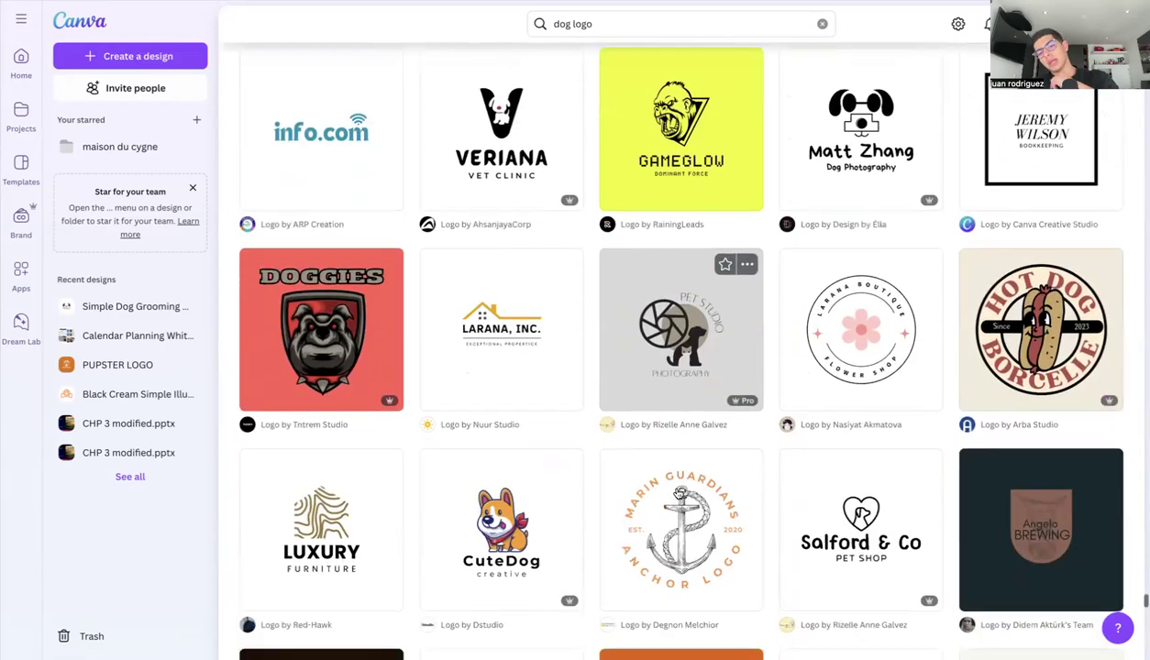
pyautogui.scroll(-6, 679, 494)
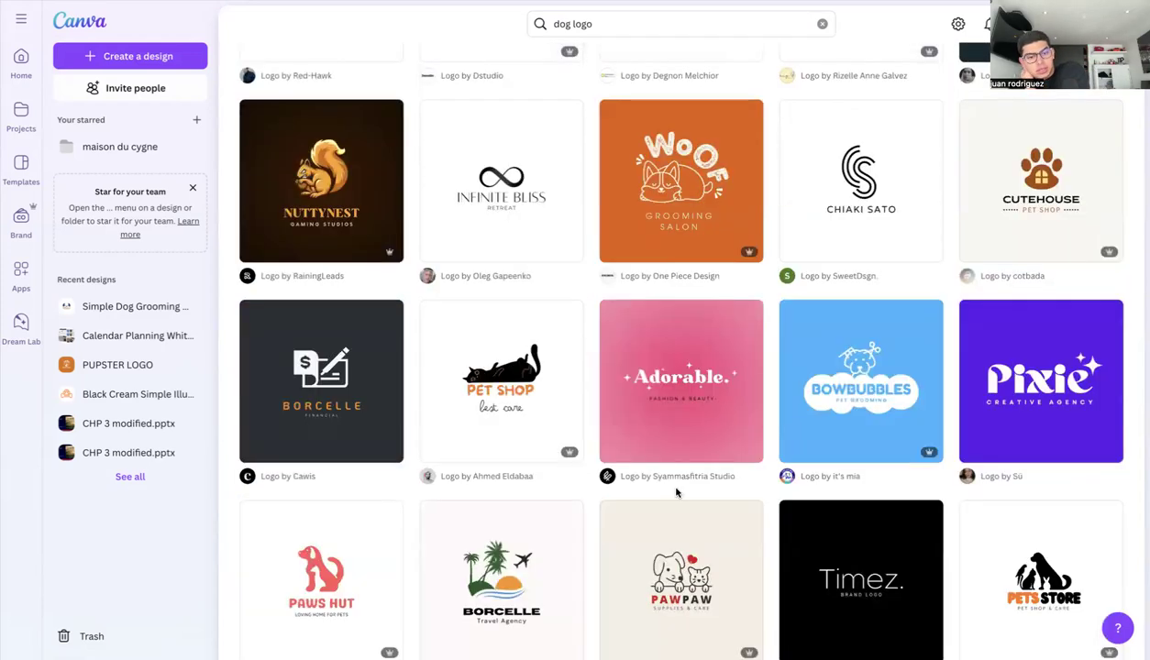
pyautogui.scroll(-5, 677, 494)
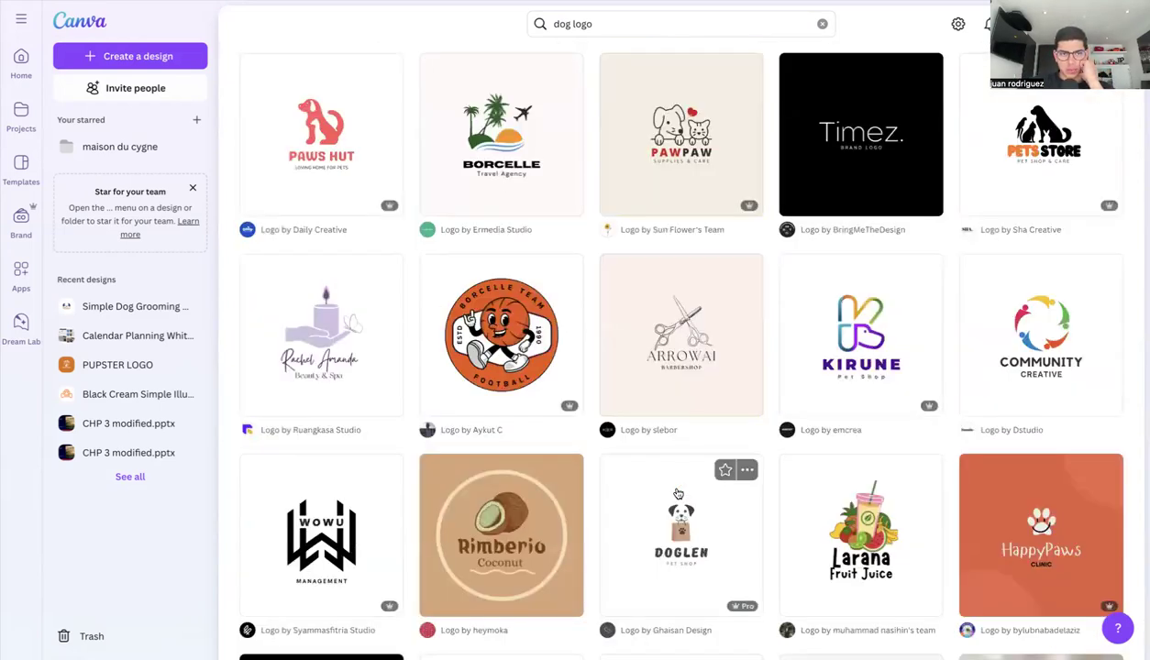
pyautogui.scroll(-5, 678, 494)
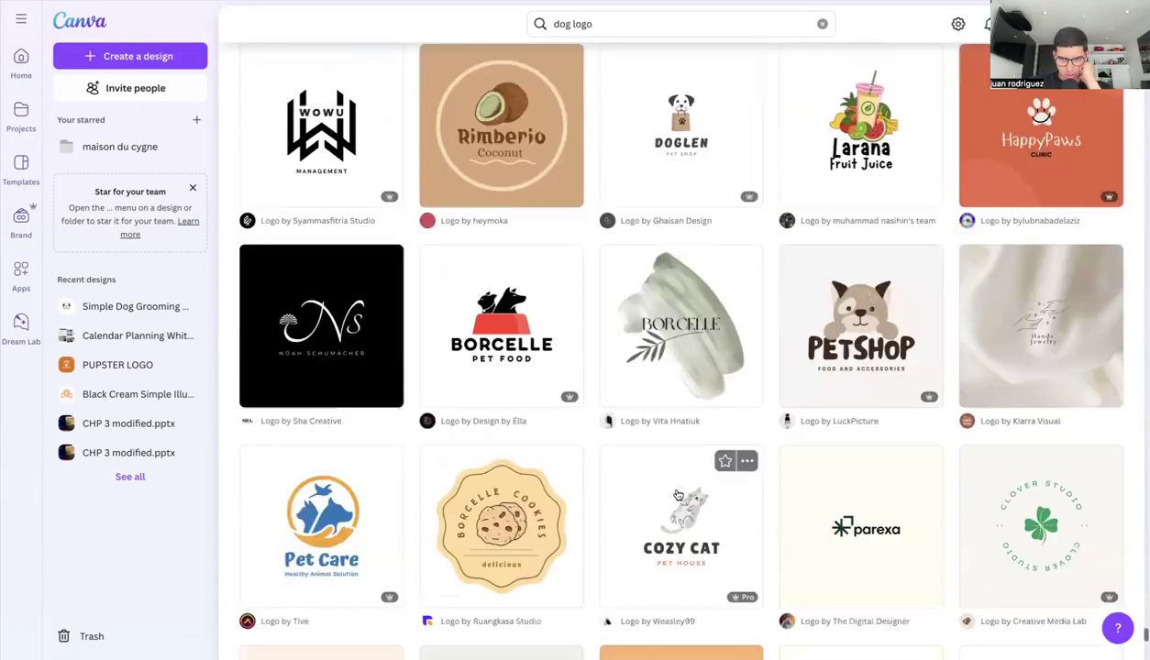
pyautogui.scroll(-5, 677, 495)
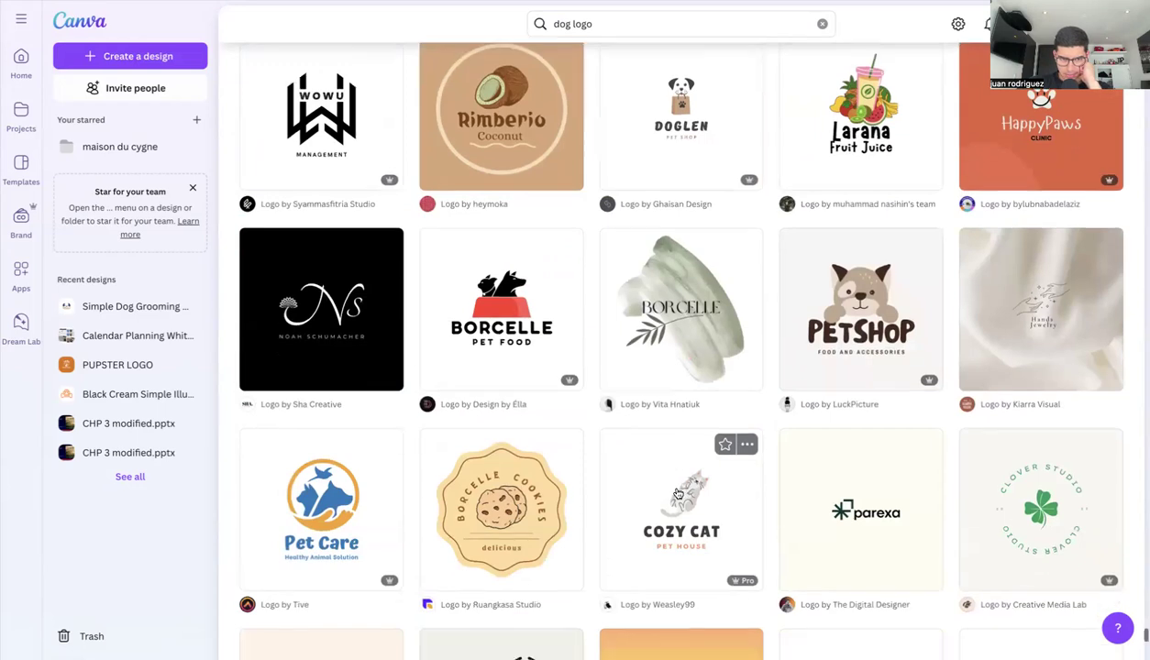
pyautogui.click(681, 492)
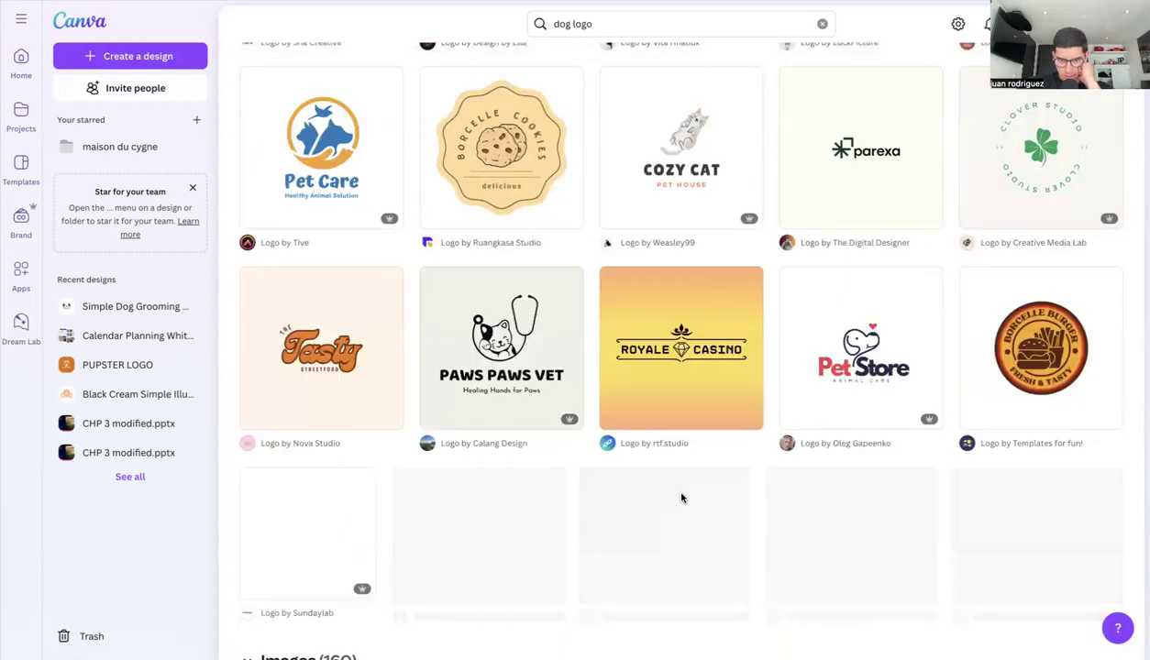
pyautogui.scroll(-1, 693, 519)
pyautogui.scroll(-7, 696, 520)
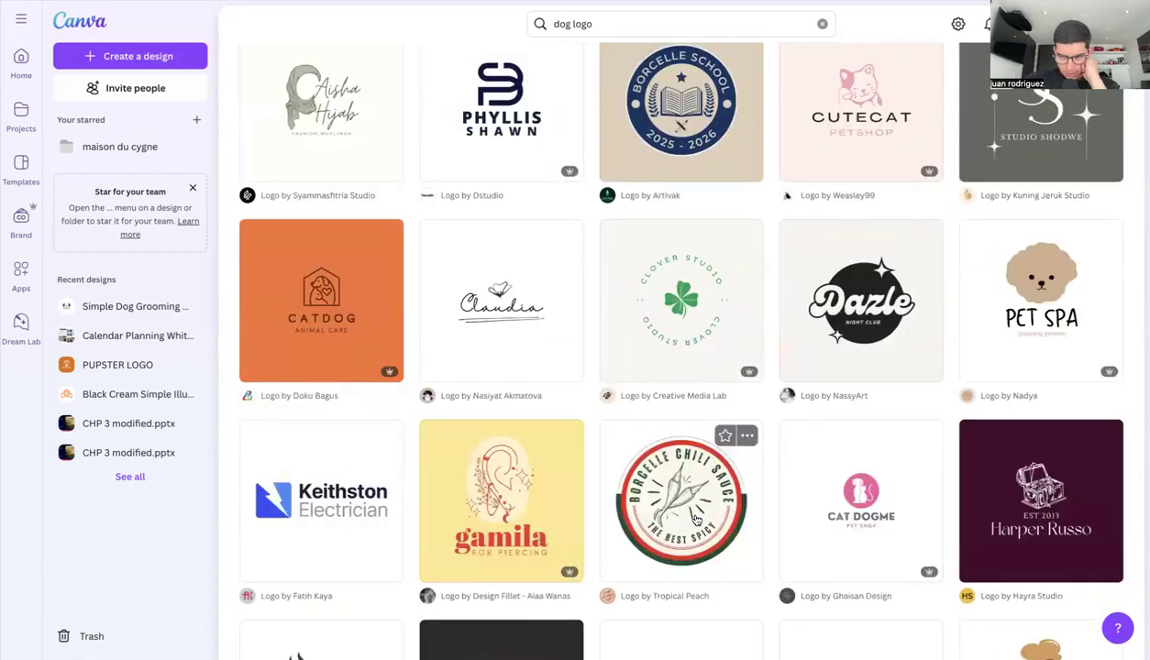
pyautogui.scroll(-5, 696, 520)
pyautogui.scroll(-5, 696, 519)
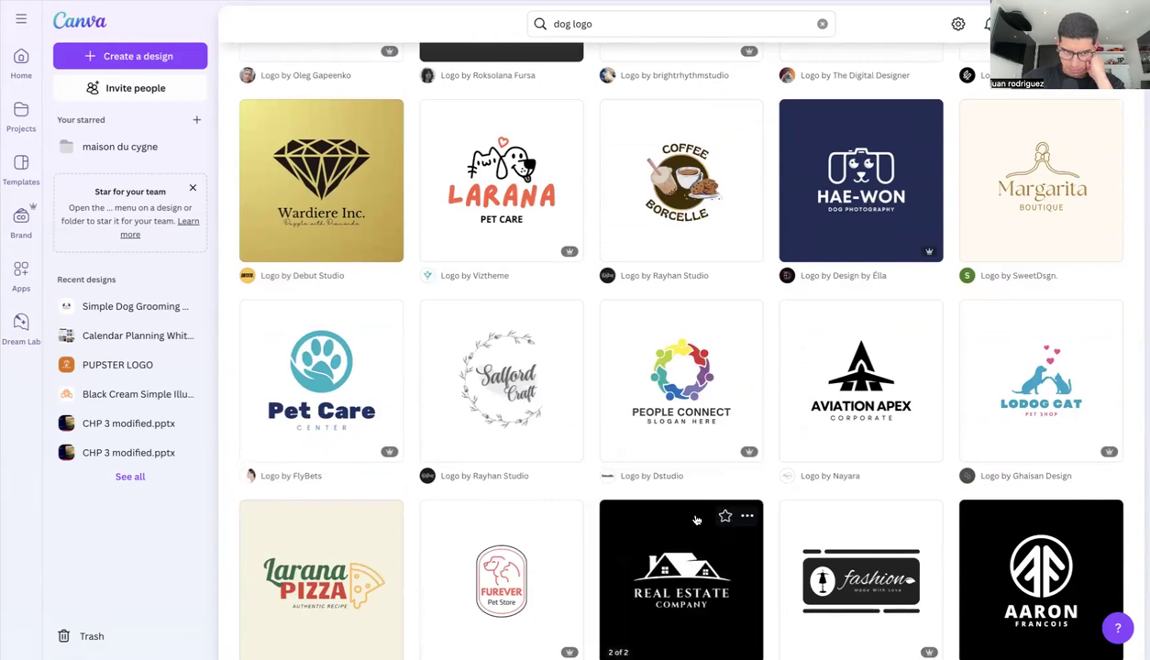
pyautogui.scroll(-5, 696, 520)
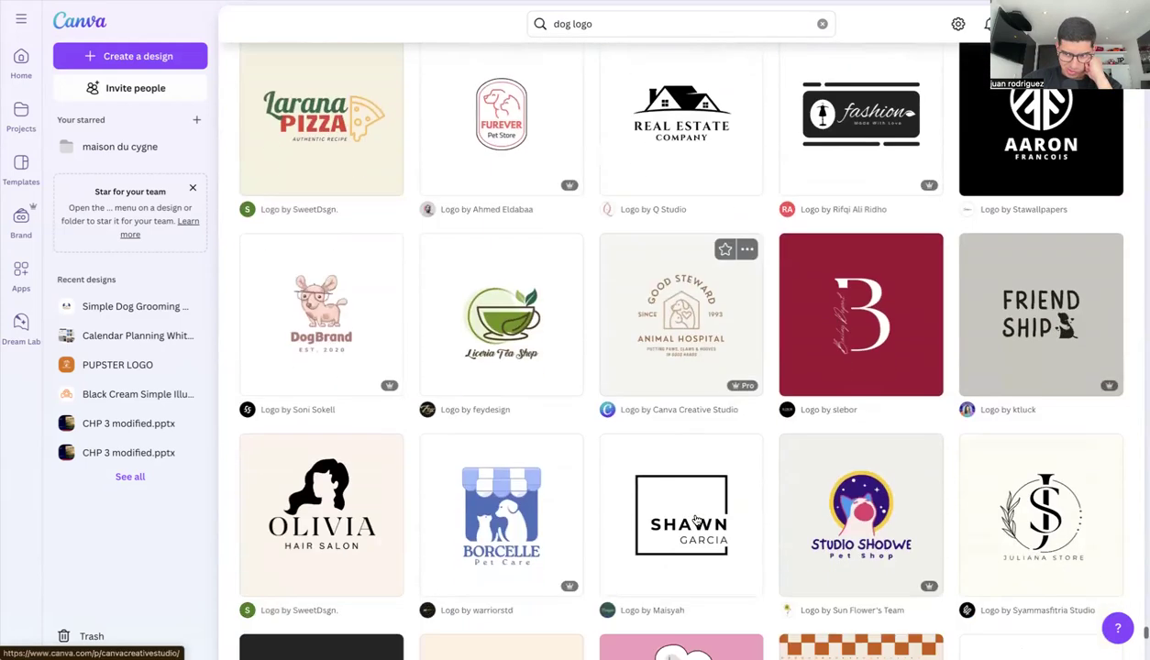
pyautogui.scroll(-5, 696, 520)
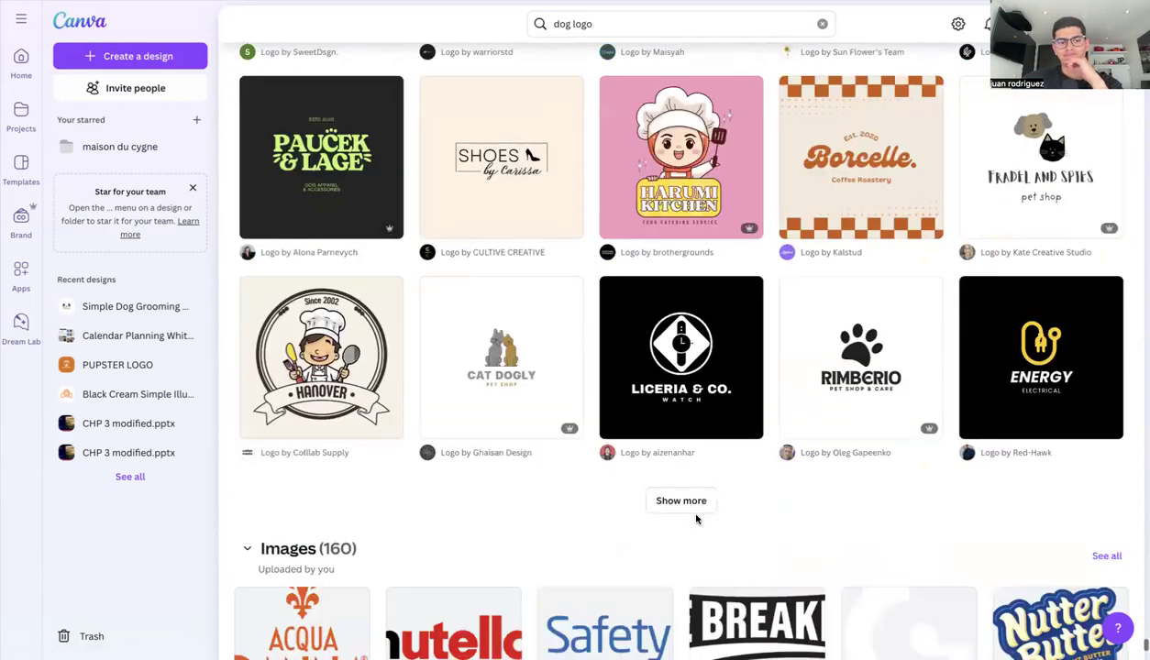
pyautogui.click(696, 520)
pyautogui.scroll(-10, 696, 520)
pyautogui.scroll(-20, 696, 520)
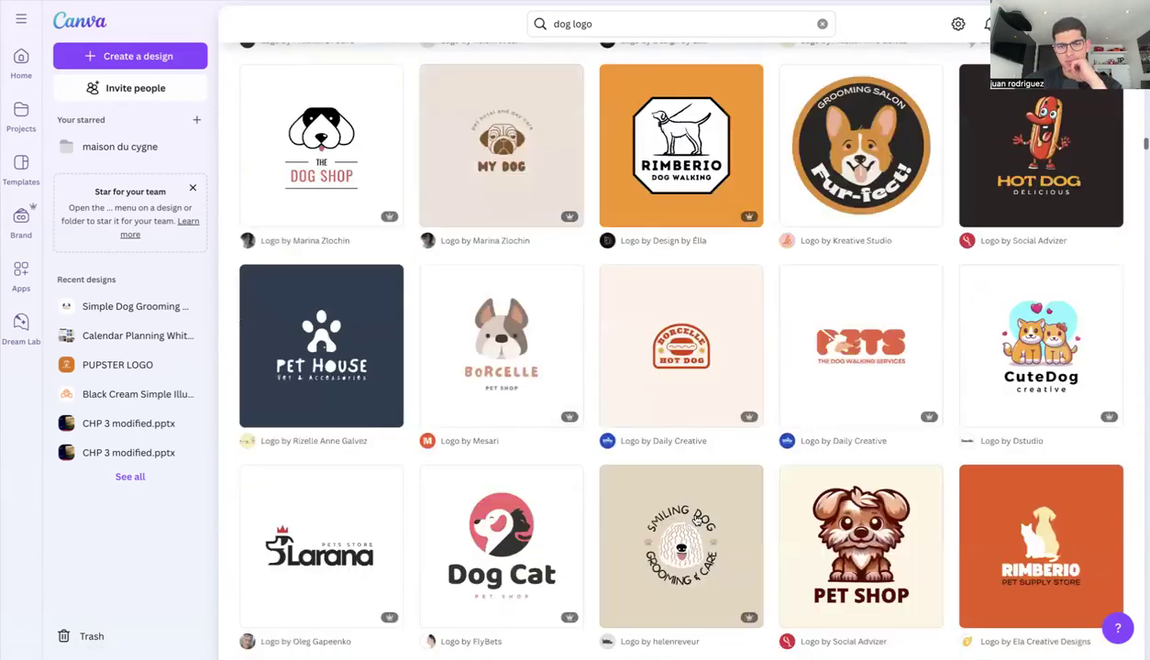
pyautogui.scroll(20, 697, 520)
pyautogui.scroll(-10, 696, 519)
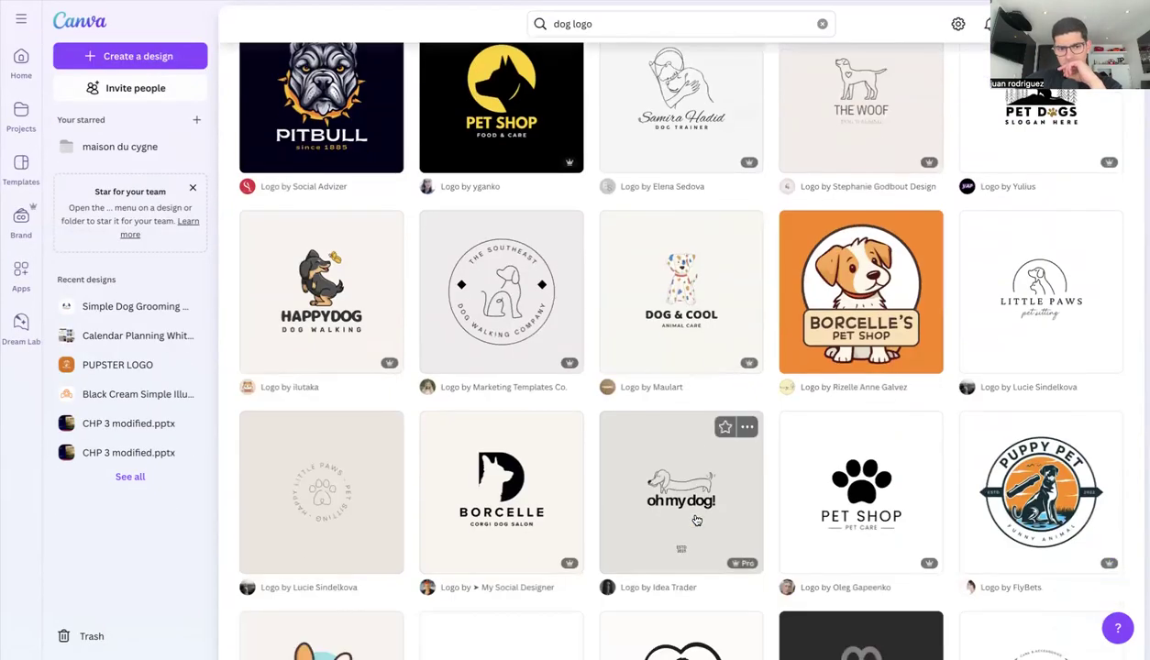
pyautogui.scroll(-3, 696, 520)
pyautogui.scroll(-4, 696, 519)
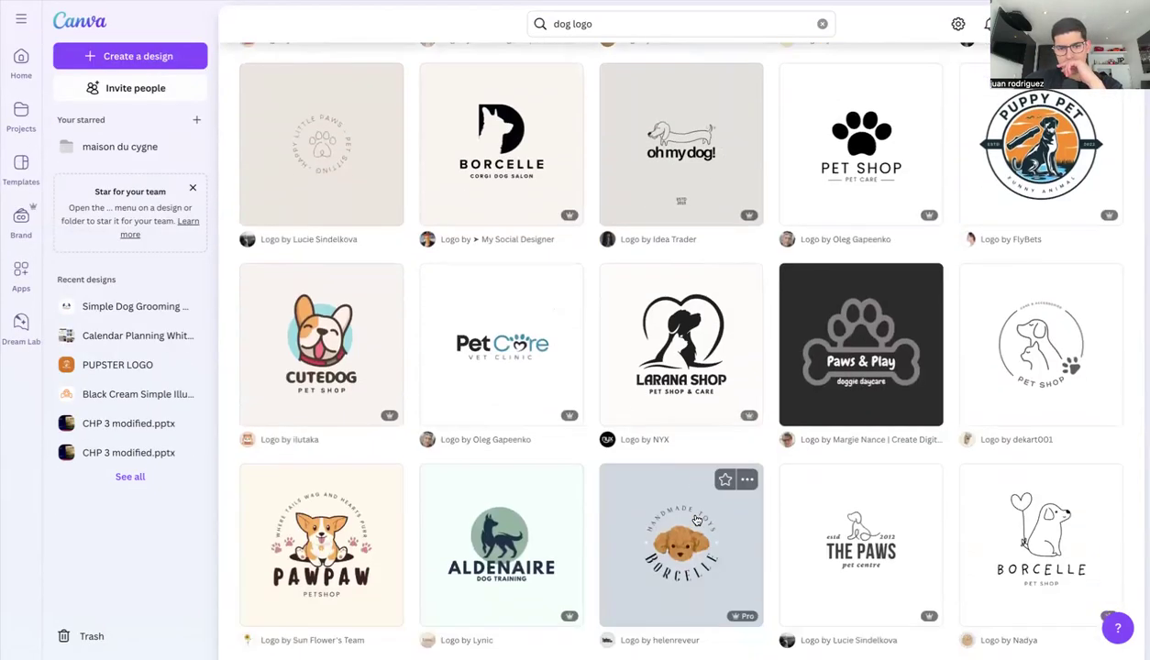
pyautogui.scroll(-1, 696, 520)
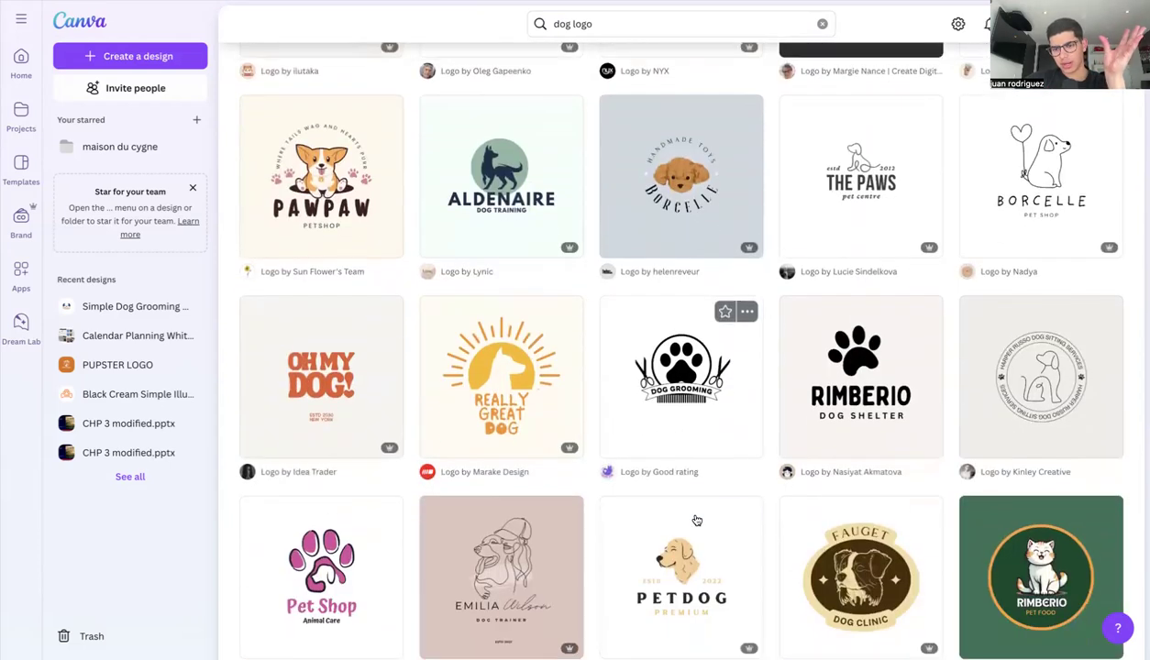
pyautogui.scroll(-5, 696, 520)
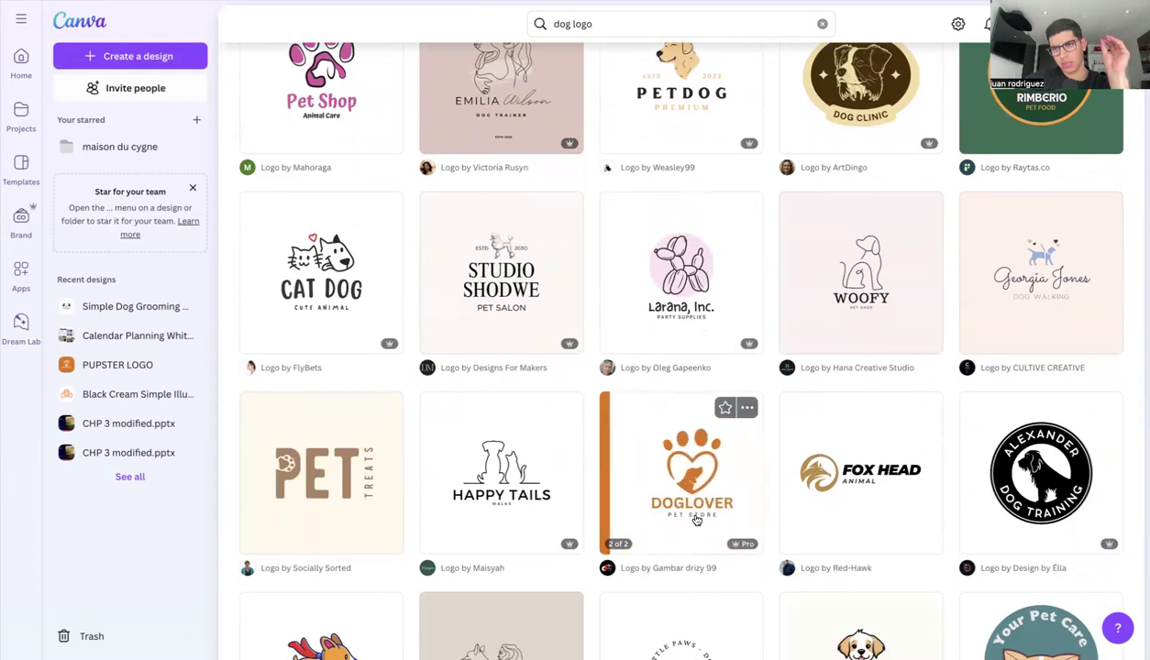
pyautogui.scroll(-2, 696, 520)
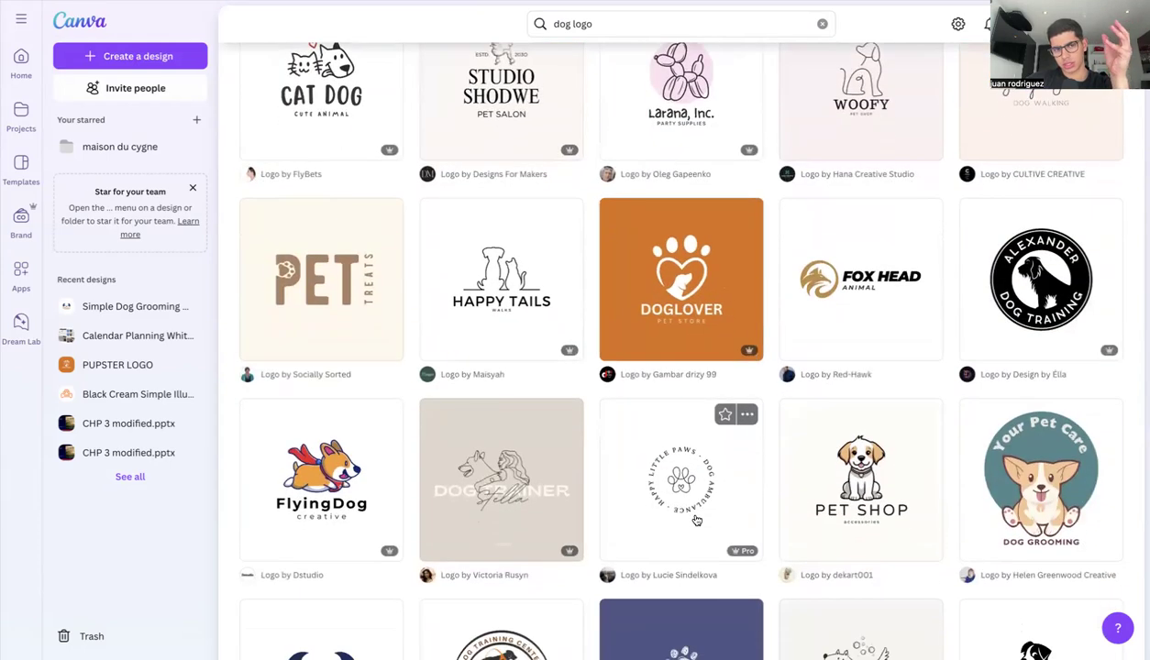
pyautogui.scroll(-5, 696, 519)
pyautogui.scroll(-1, 696, 519)
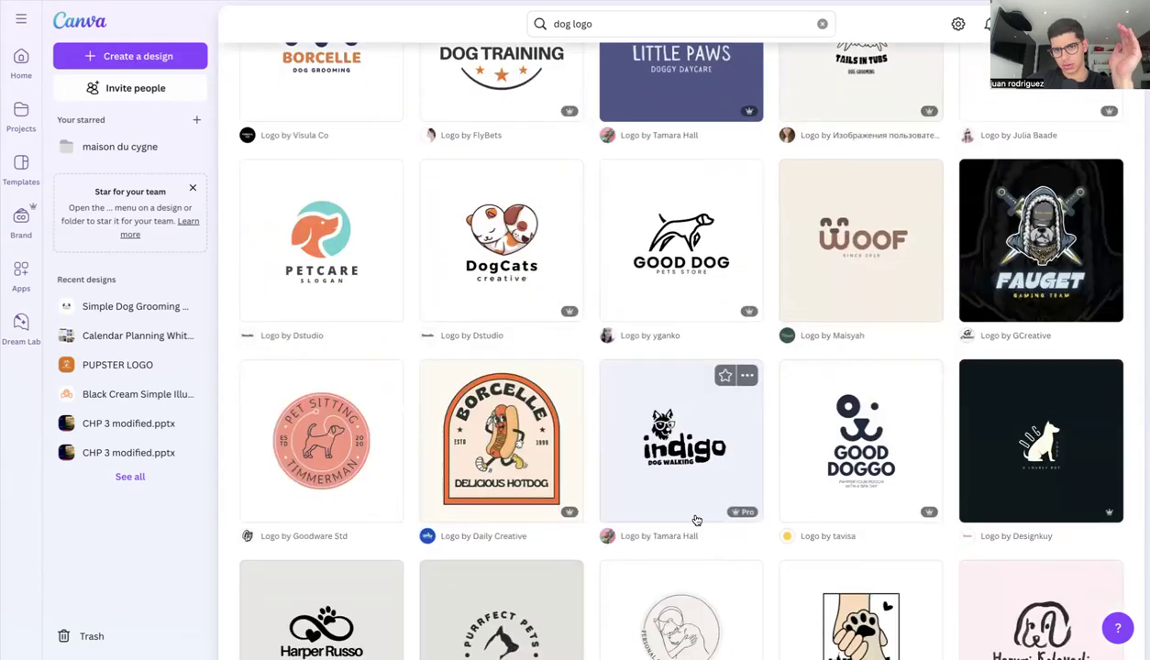
pyautogui.scroll(-4, 696, 520)
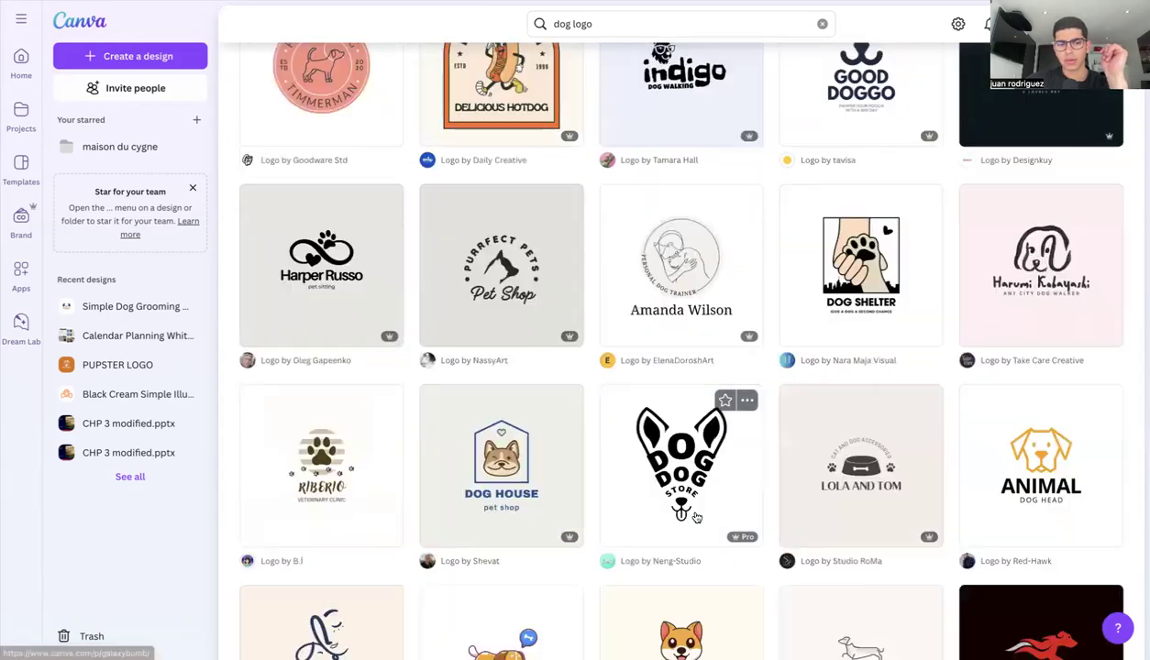
pyautogui.scroll(-5, 696, 518)
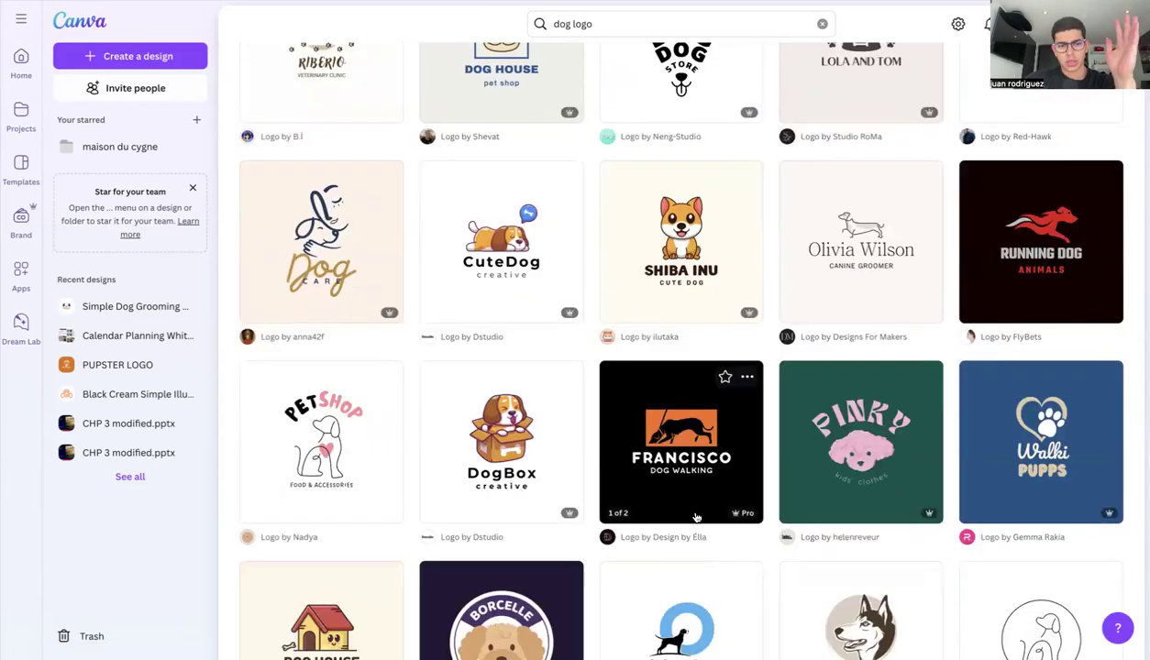
pyautogui.scroll(-10, 696, 518)
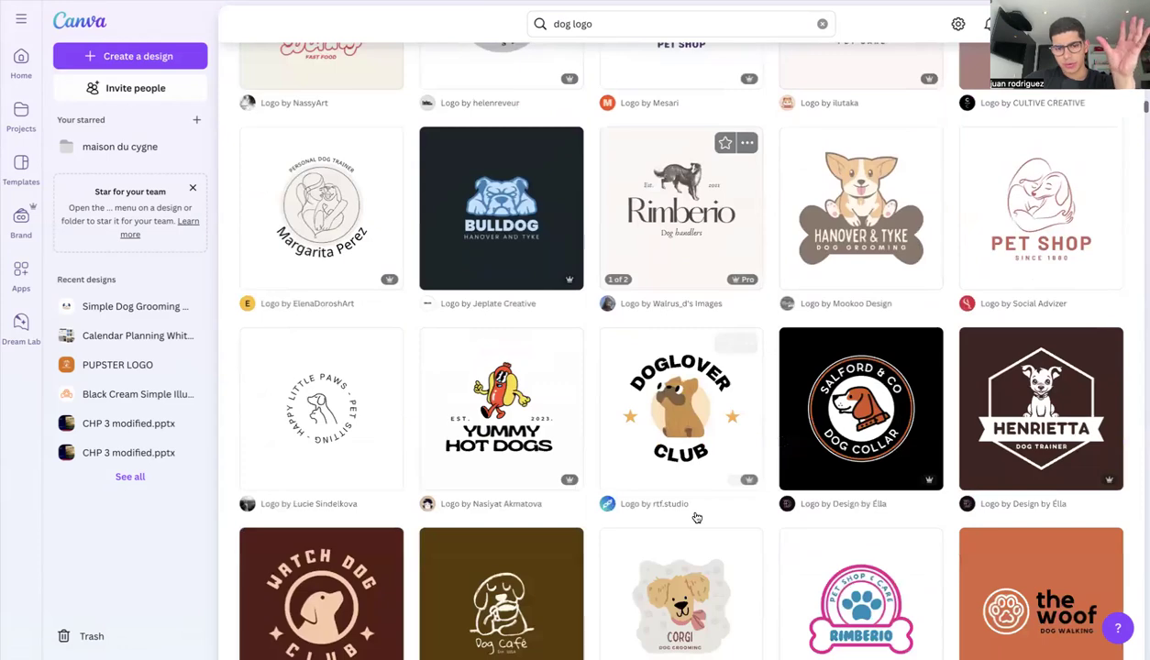
pyautogui.scroll(-6, 696, 518)
pyautogui.scroll(-5, 695, 518)
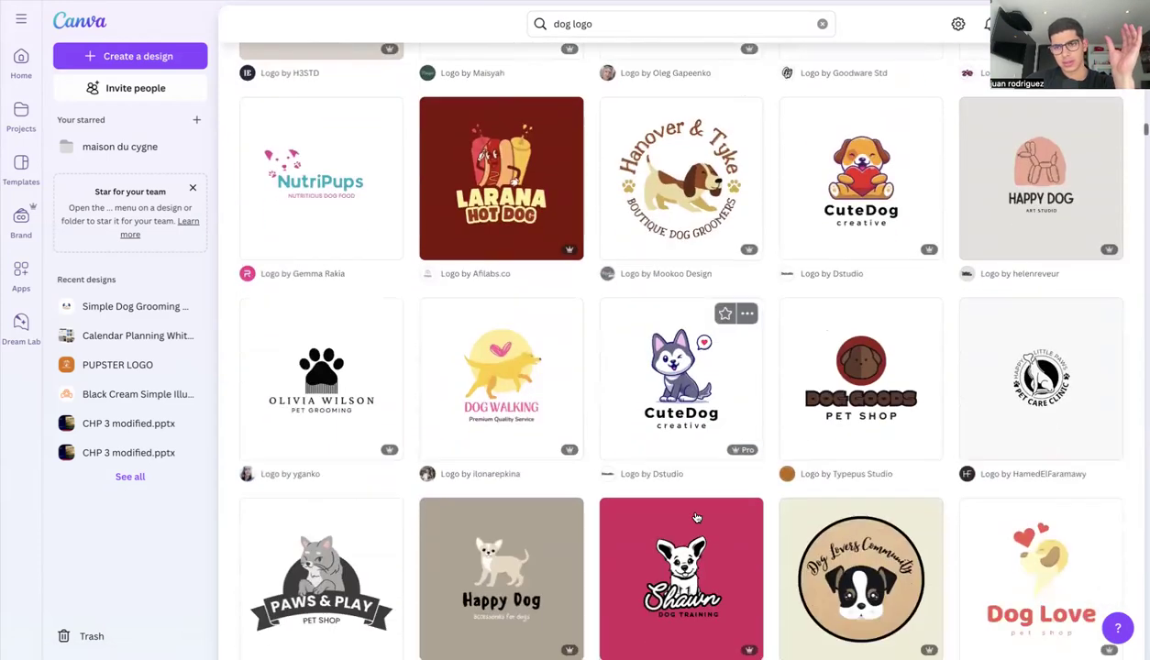
pyautogui.scroll(-2, 696, 518)
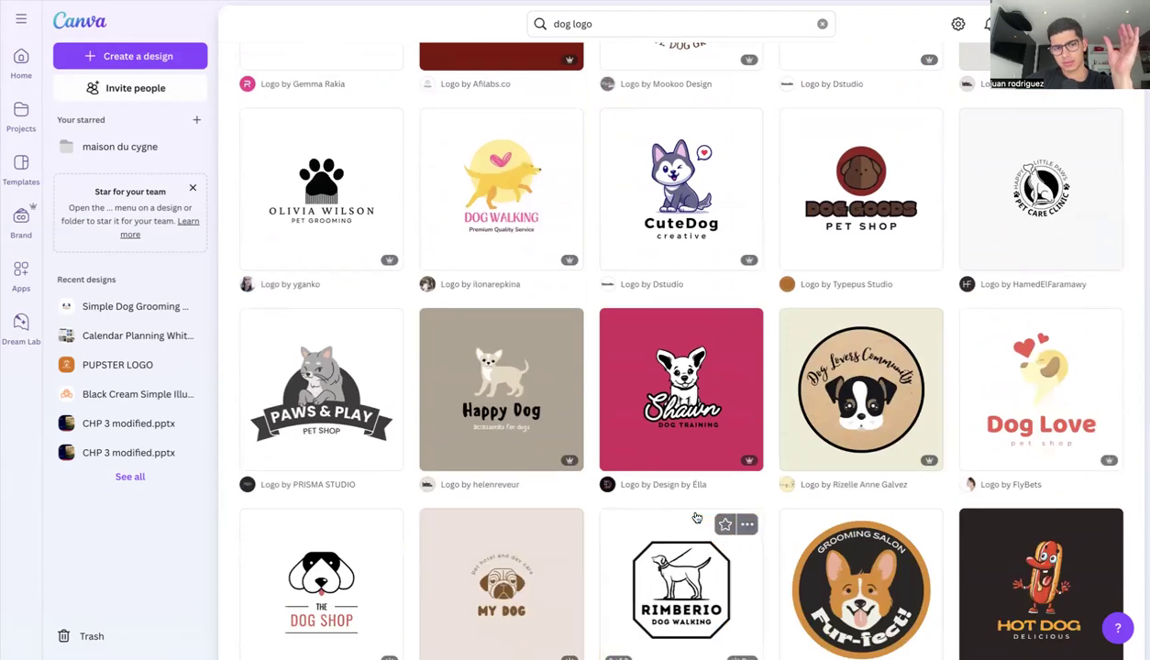
pyautogui.scroll(-5, 696, 518)
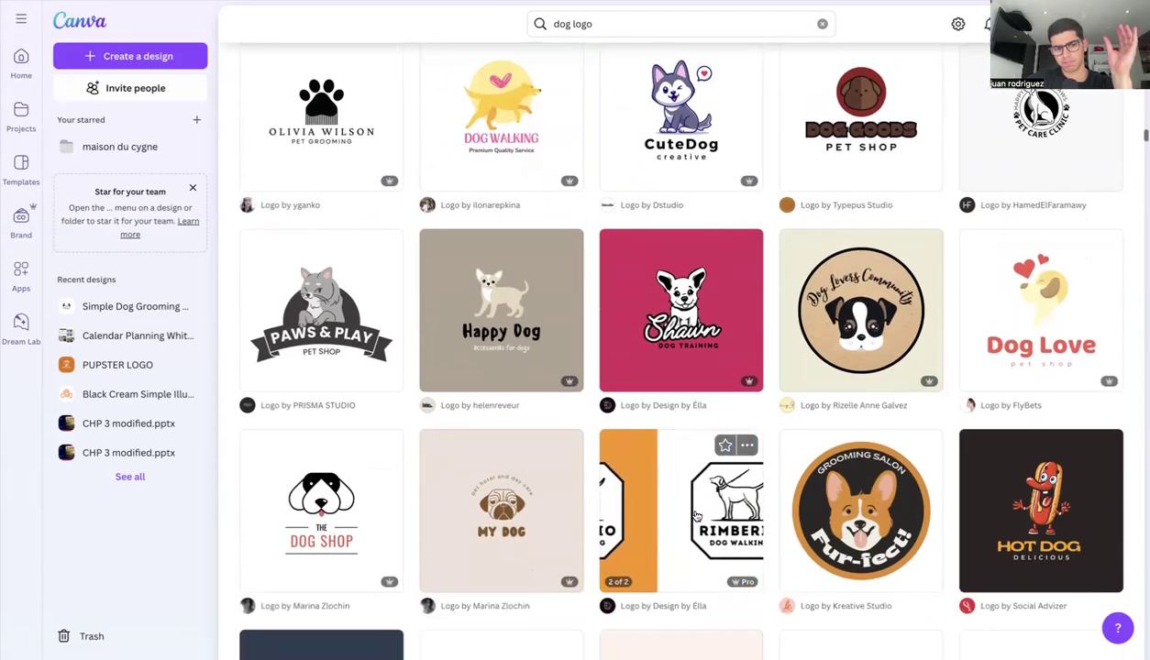
pyautogui.scroll(-2, 696, 518)
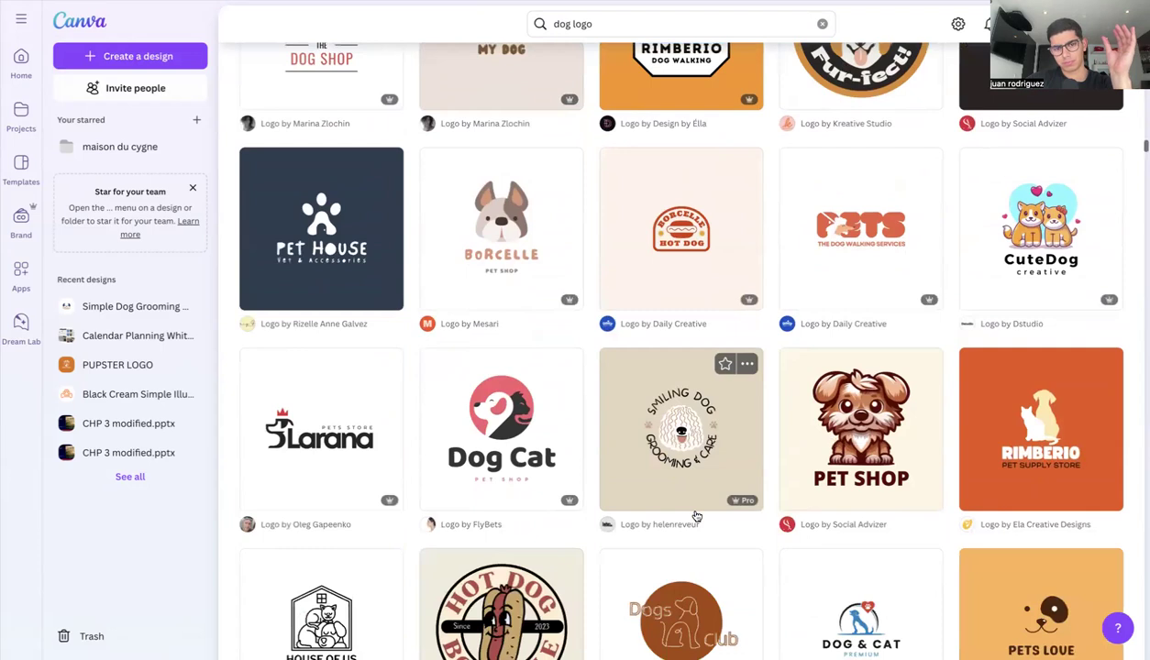
pyautogui.scroll(-2, 696, 518)
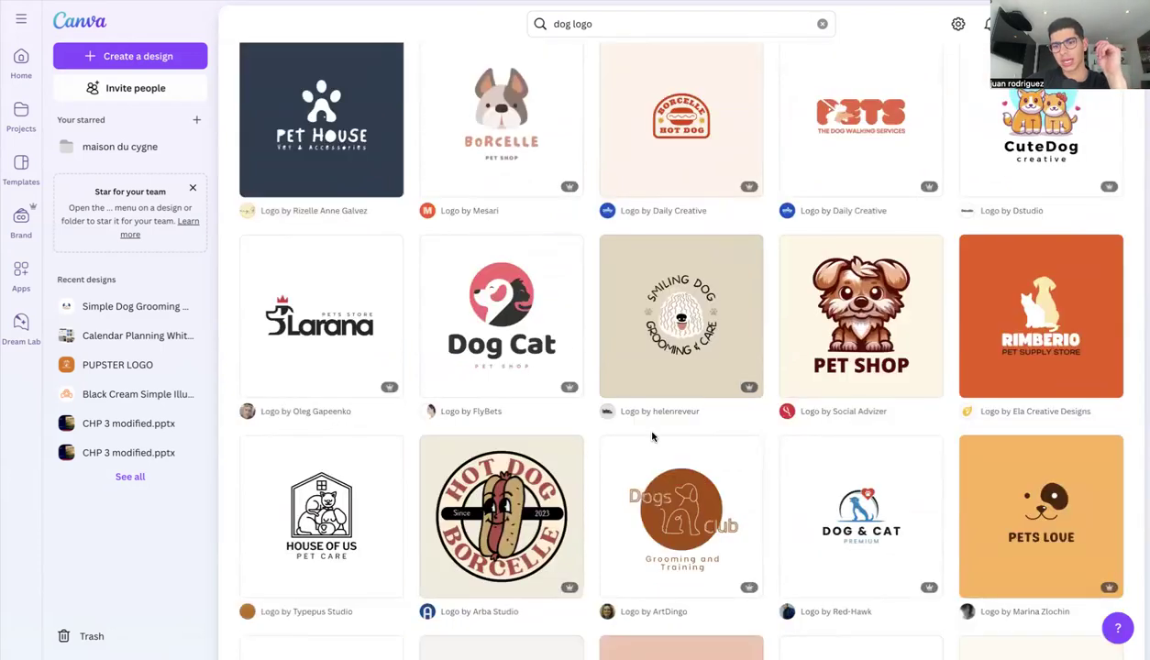
pyautogui.scroll(-4, 651, 436)
pyautogui.scroll(-4, 652, 436)
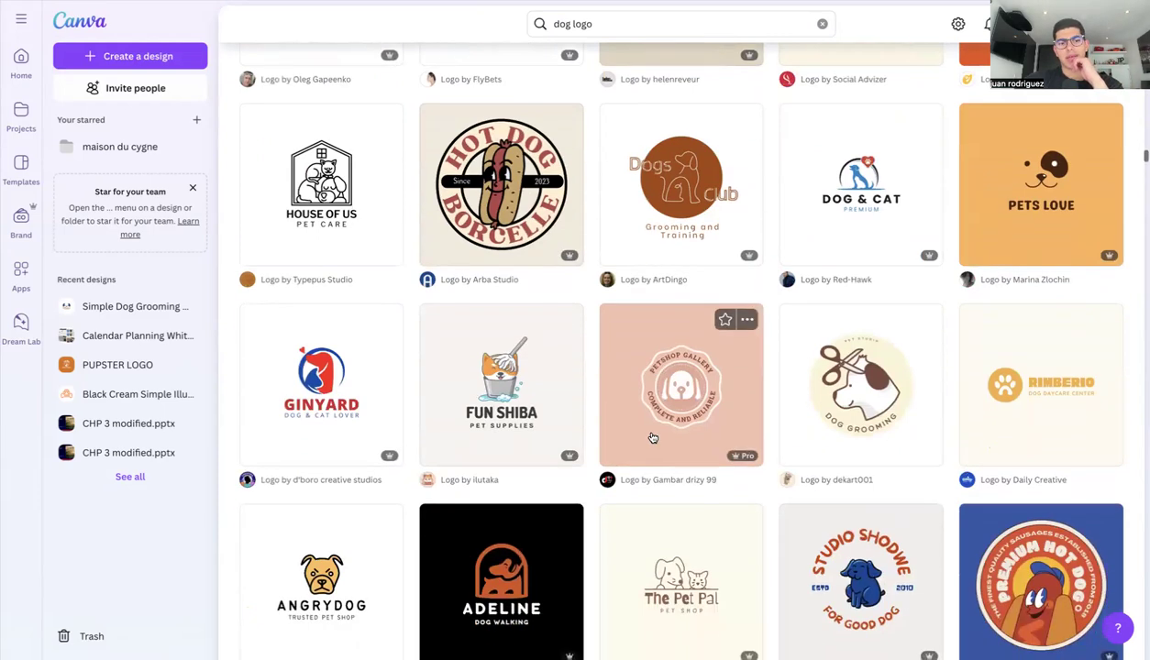
pyautogui.scroll(-5, 655, 439)
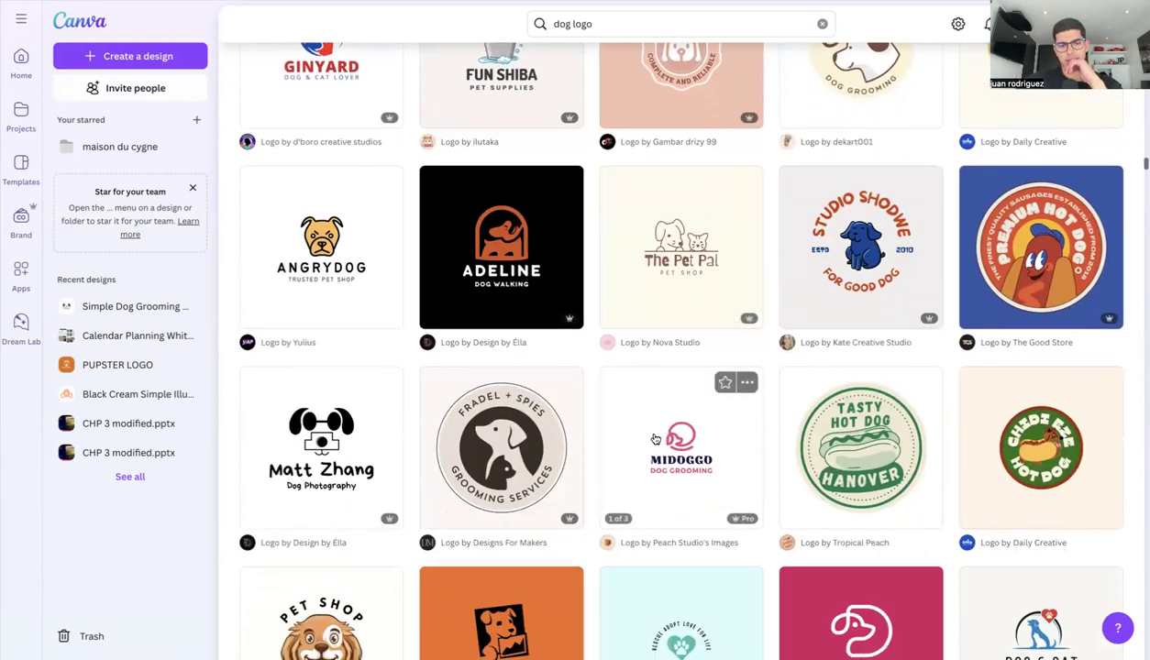
pyautogui.scroll(-5, 655, 439)
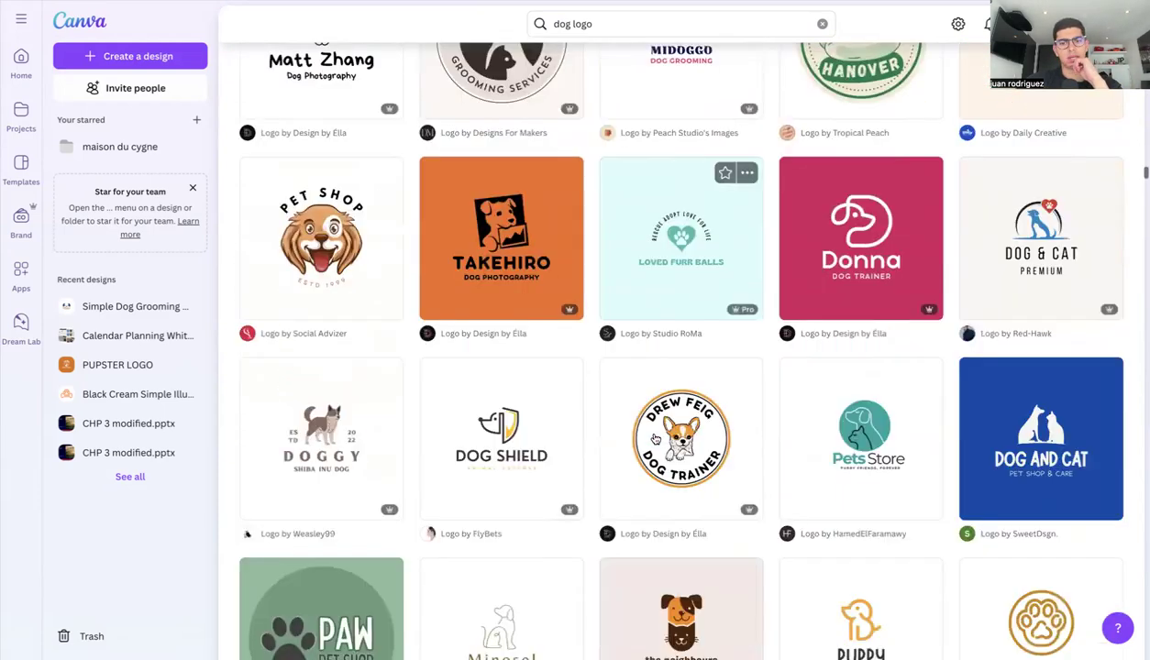
pyautogui.scroll(-4, 654, 439)
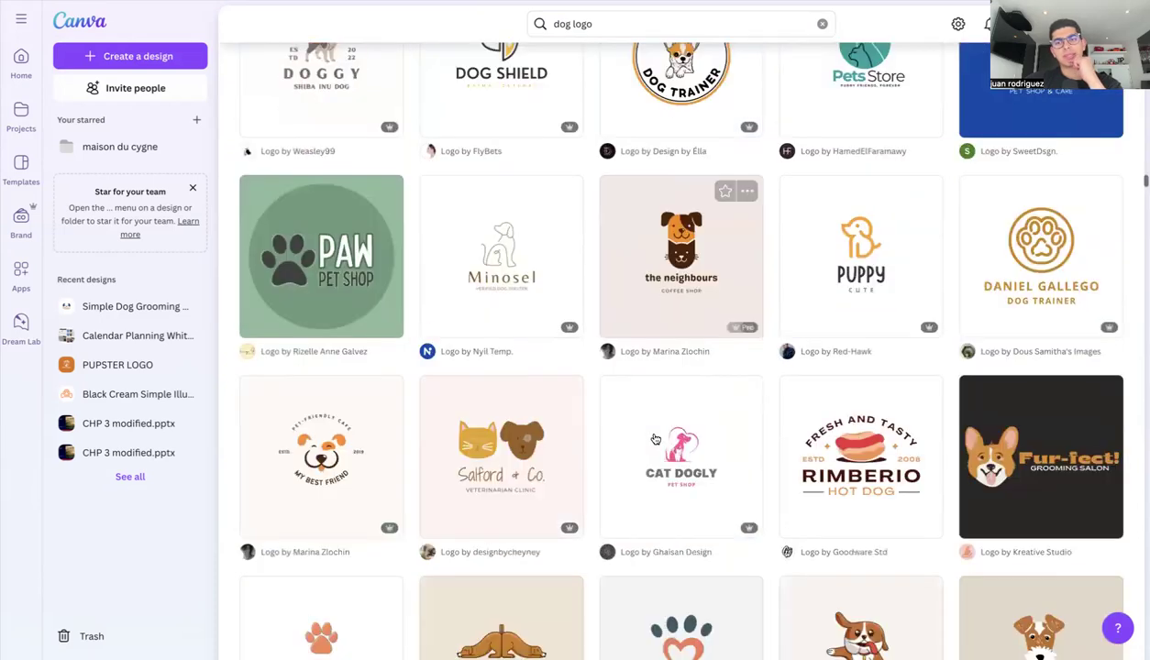
pyautogui.scroll(-5, 654, 439)
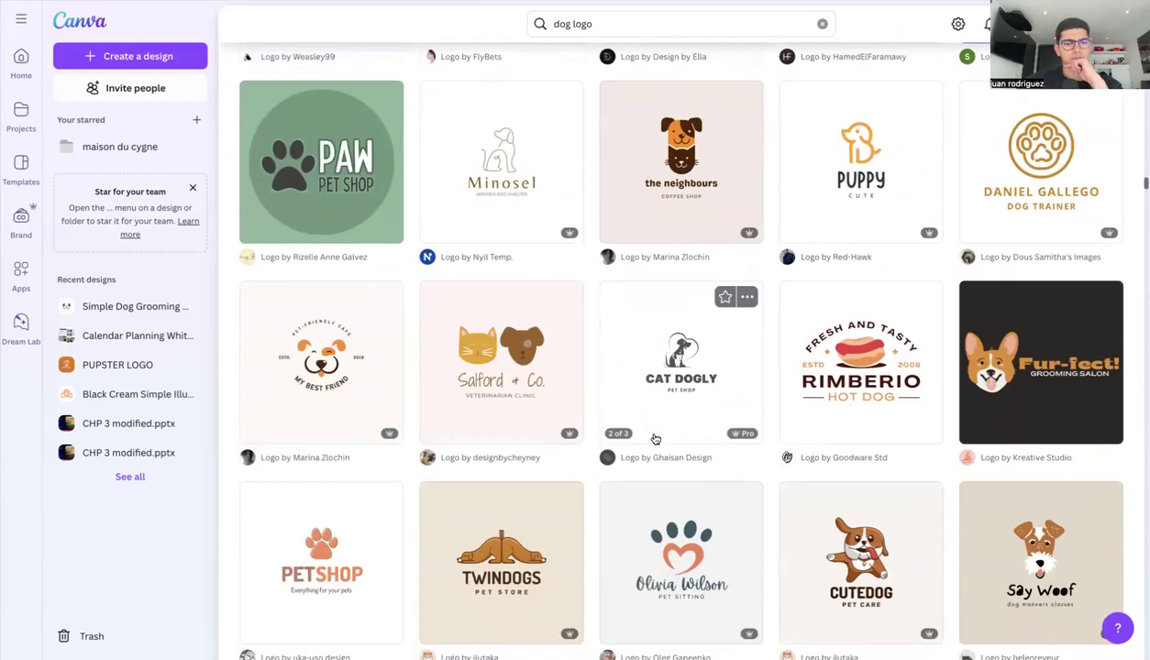
pyautogui.scroll(-6, 654, 439)
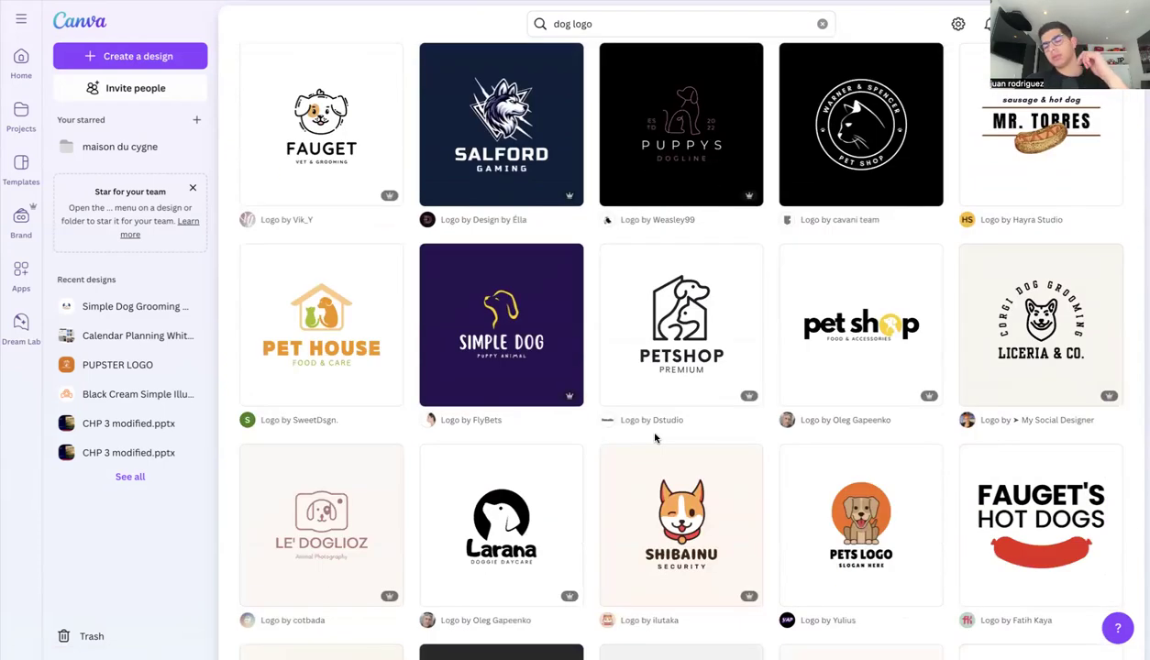
pyautogui.scroll(-5, 655, 439)
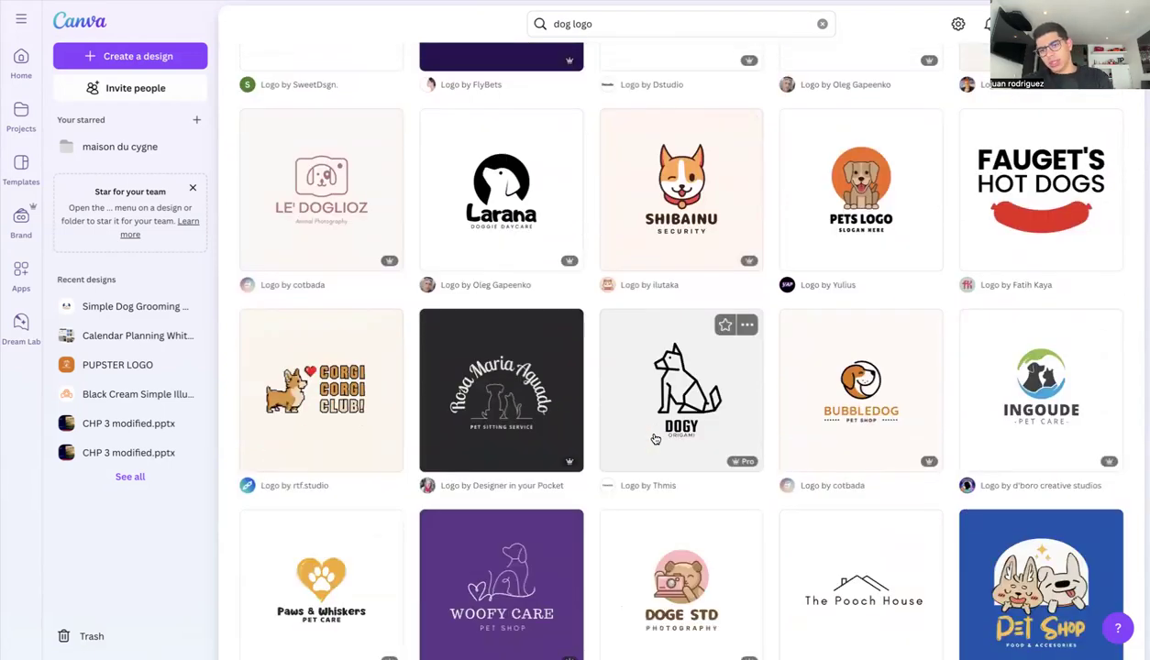
pyautogui.scroll(-7, 655, 439)
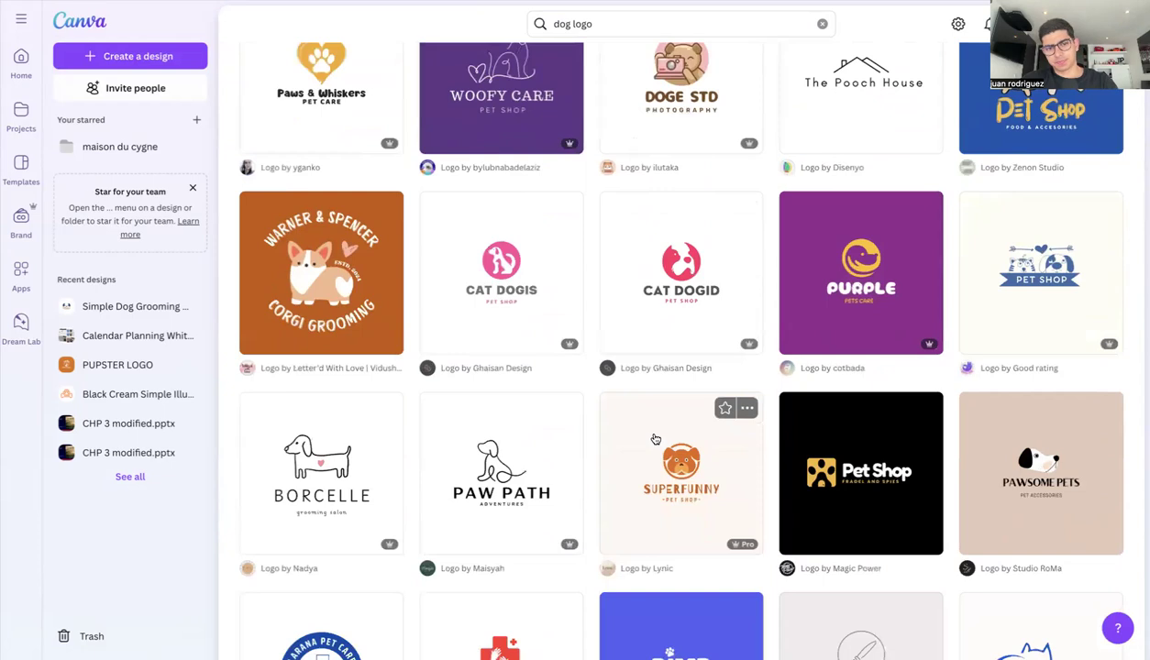
pyautogui.scroll(-5, 655, 440)
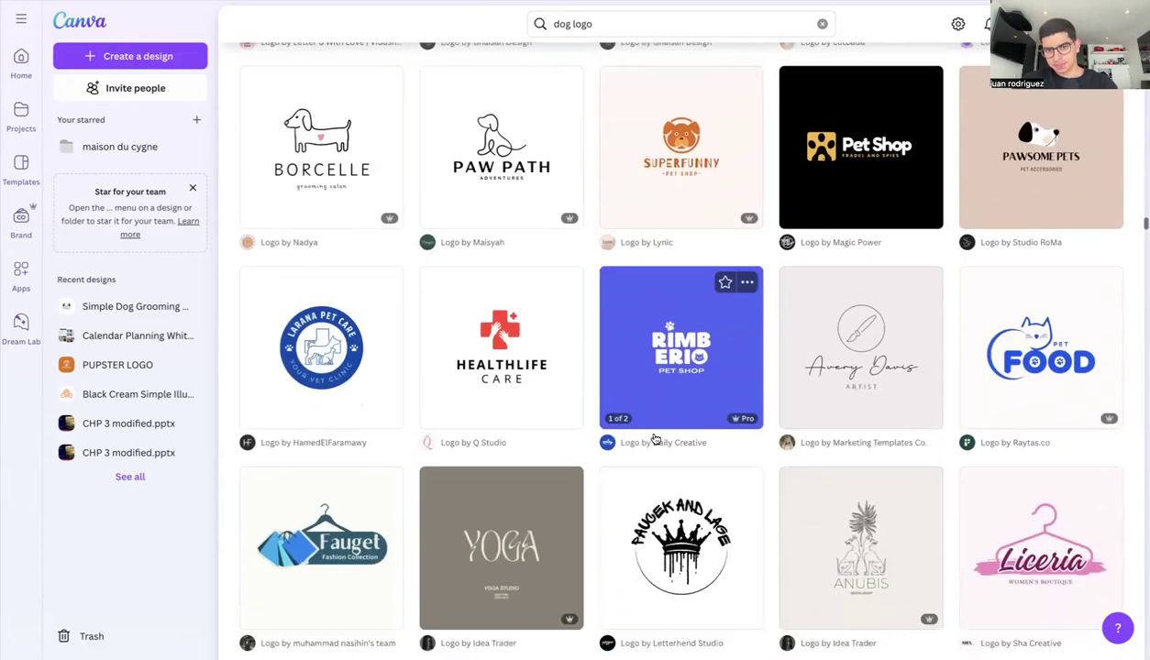
pyautogui.scroll(-7, 655, 439)
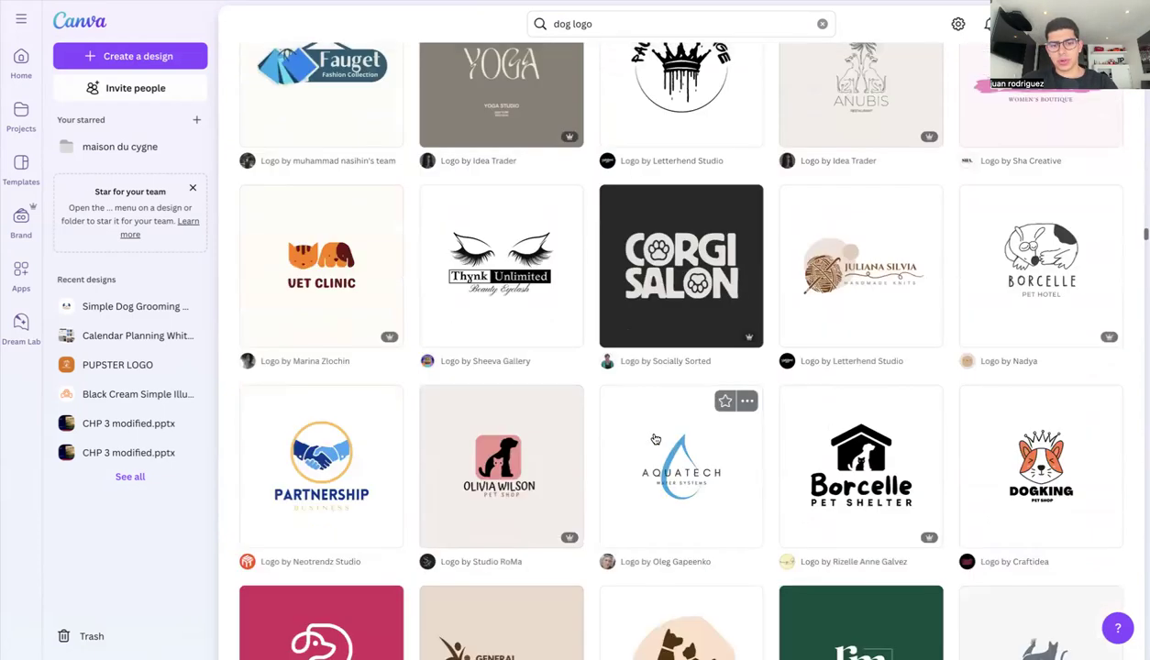
pyautogui.scroll(-5, 655, 439)
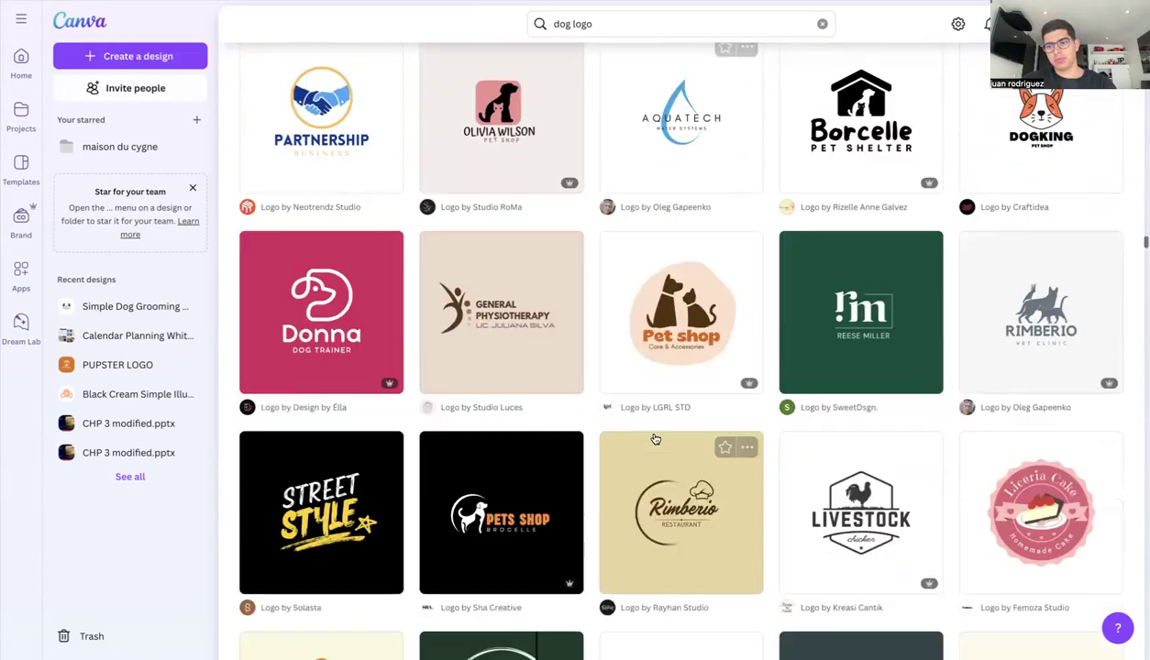
pyautogui.scroll(-7, 654, 439)
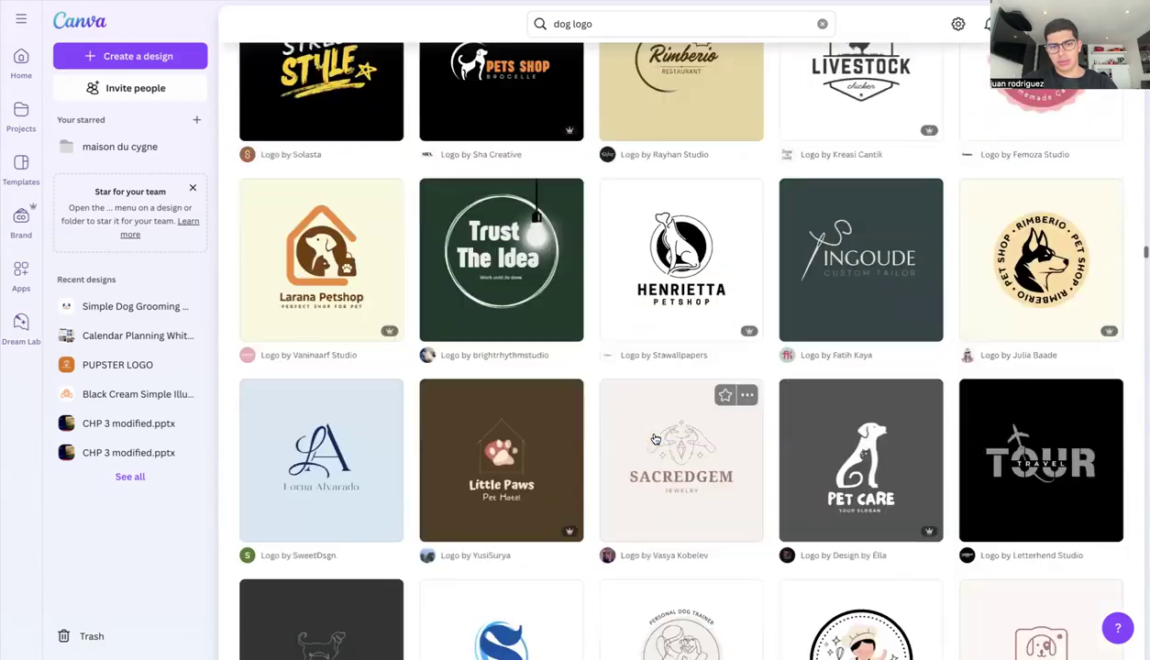
pyautogui.scroll(-8, 655, 439)
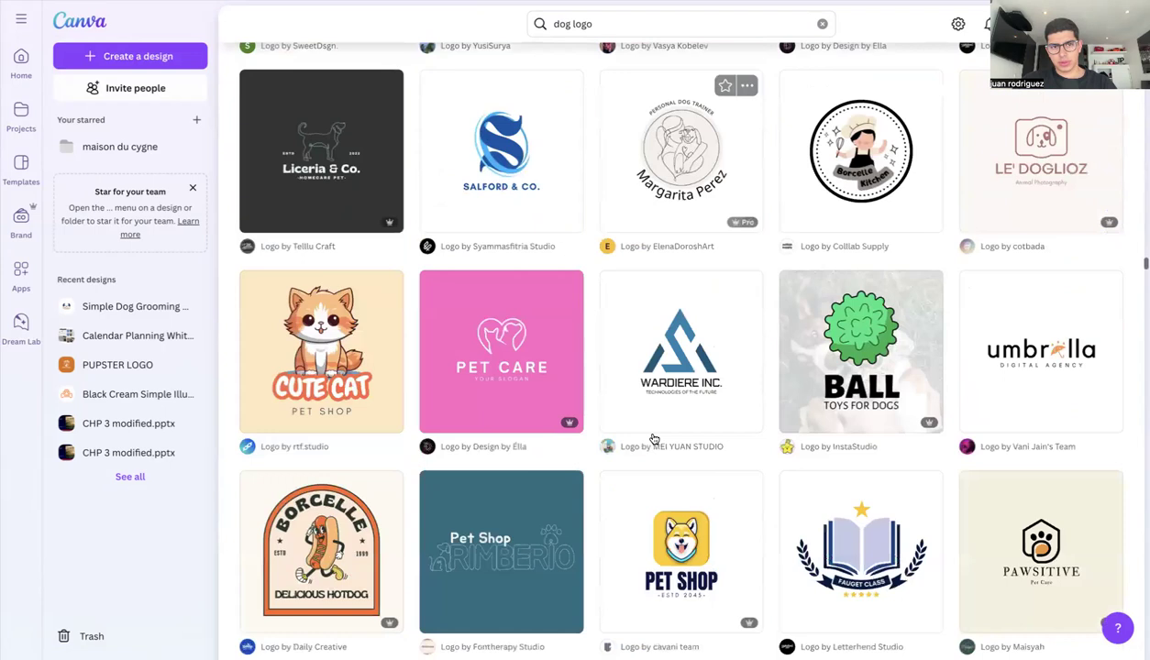
pyautogui.scroll(-1, 655, 439)
pyautogui.scroll(-1, 654, 439)
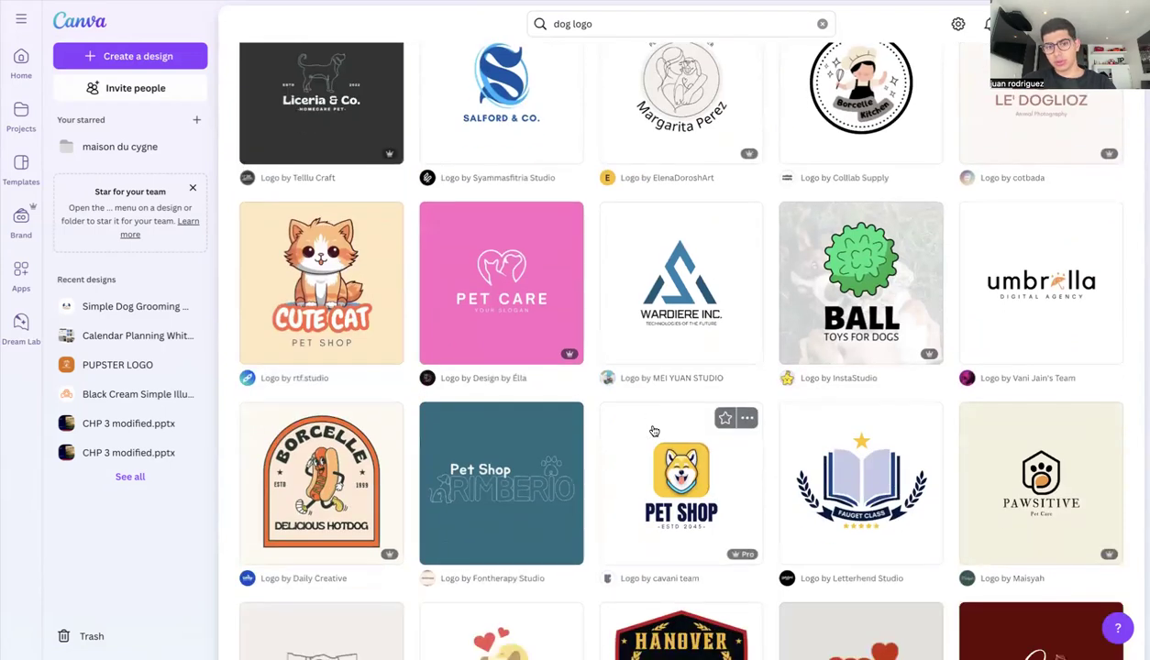
pyautogui.scroll(-10, 654, 431)
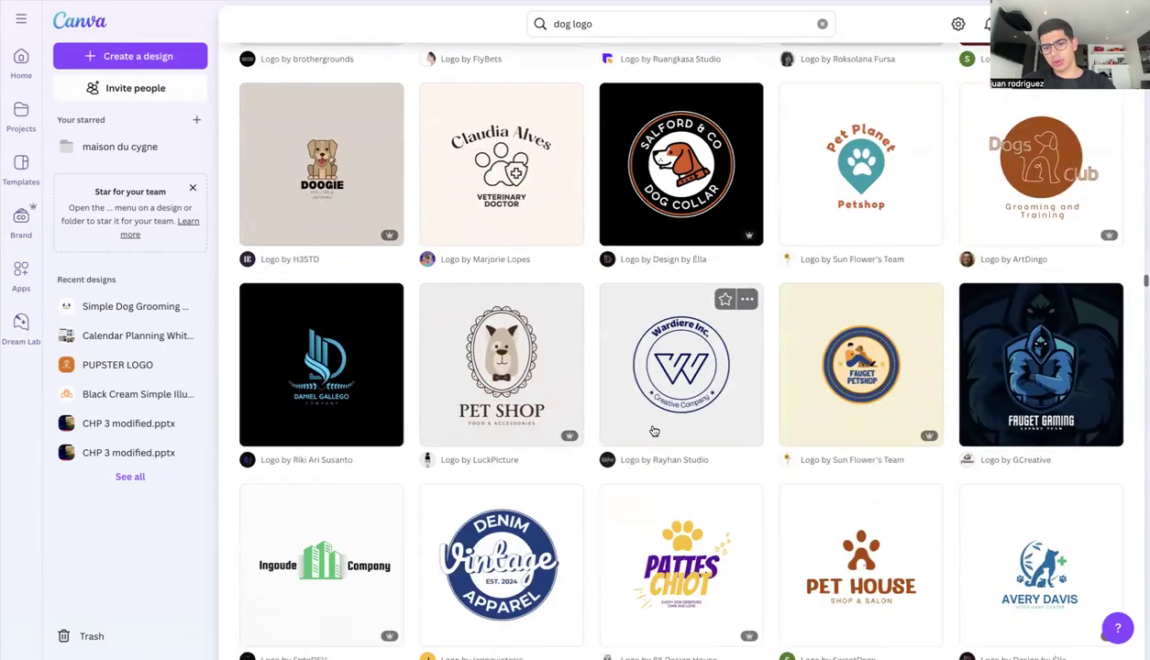
pyautogui.scroll(-14, 654, 431)
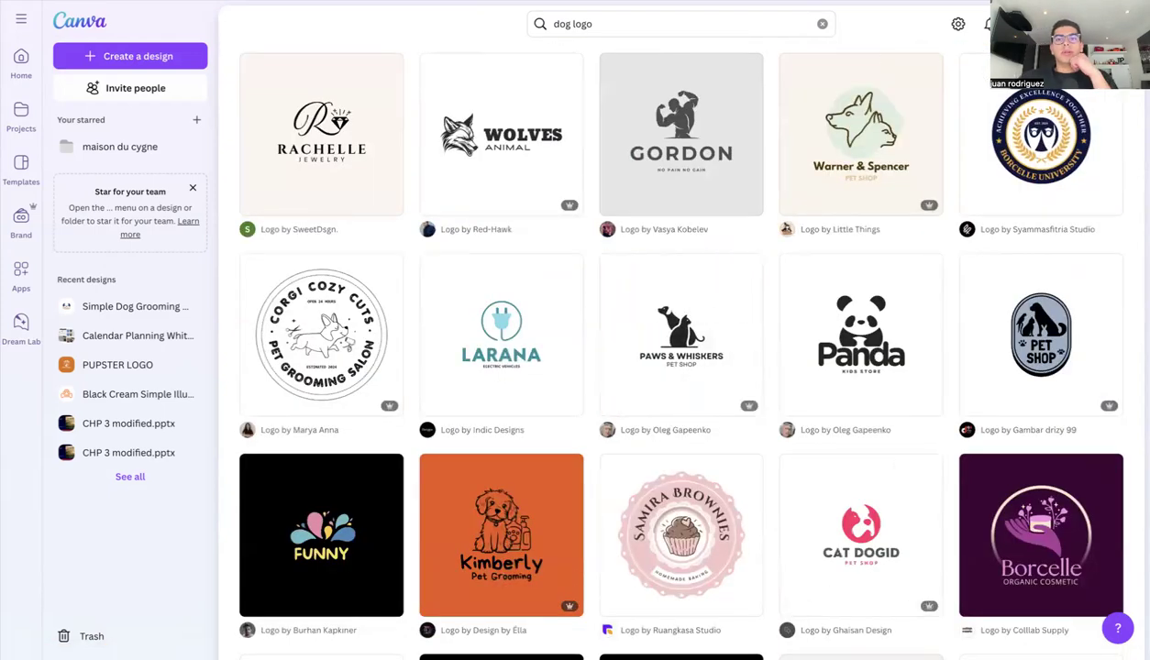
# Go from Home to Templates' Starred content and open the starred PETS dog-walking logo
pyautogui.click(21, 62)
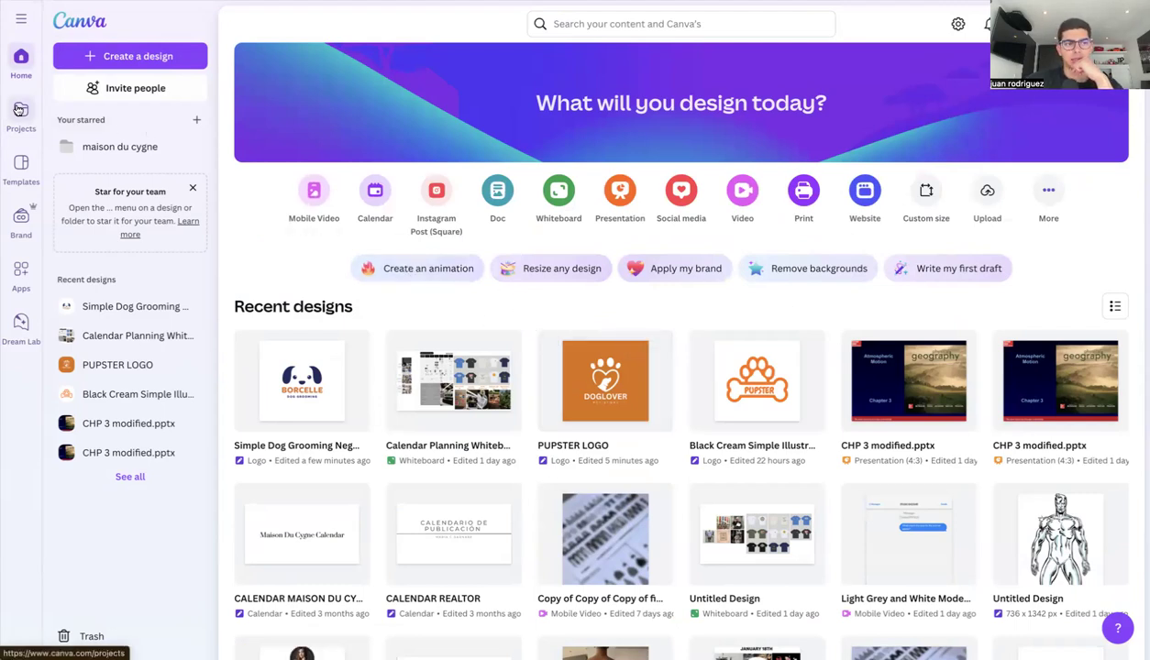
pyautogui.click(25, 184)
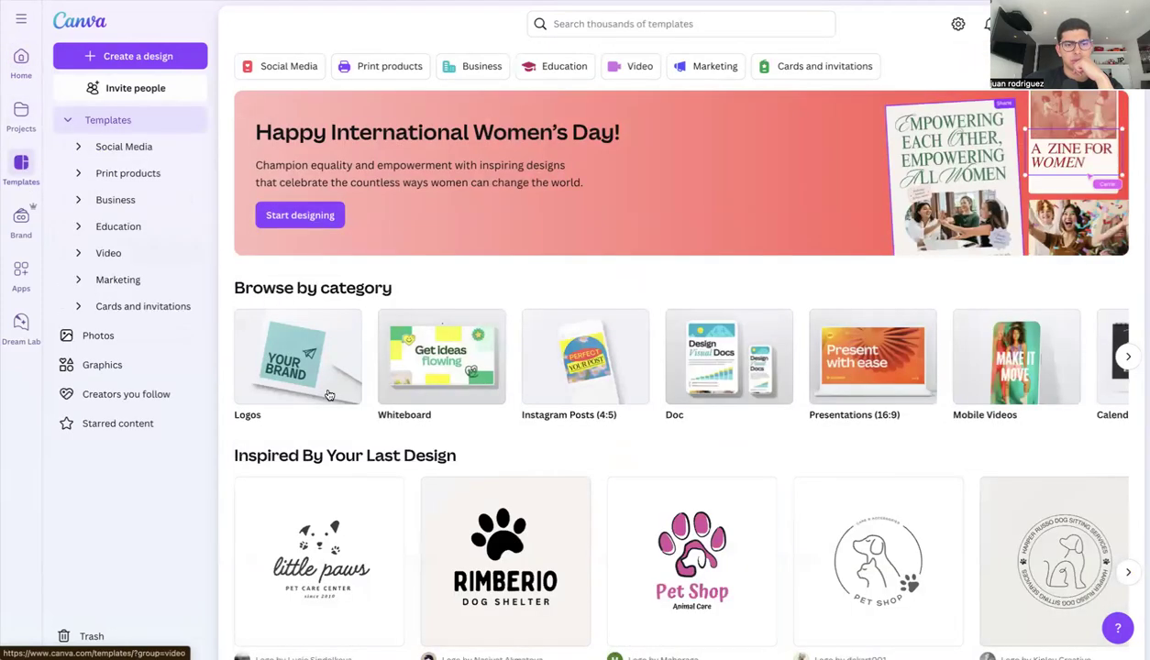
pyautogui.scroll(-5, 328, 394)
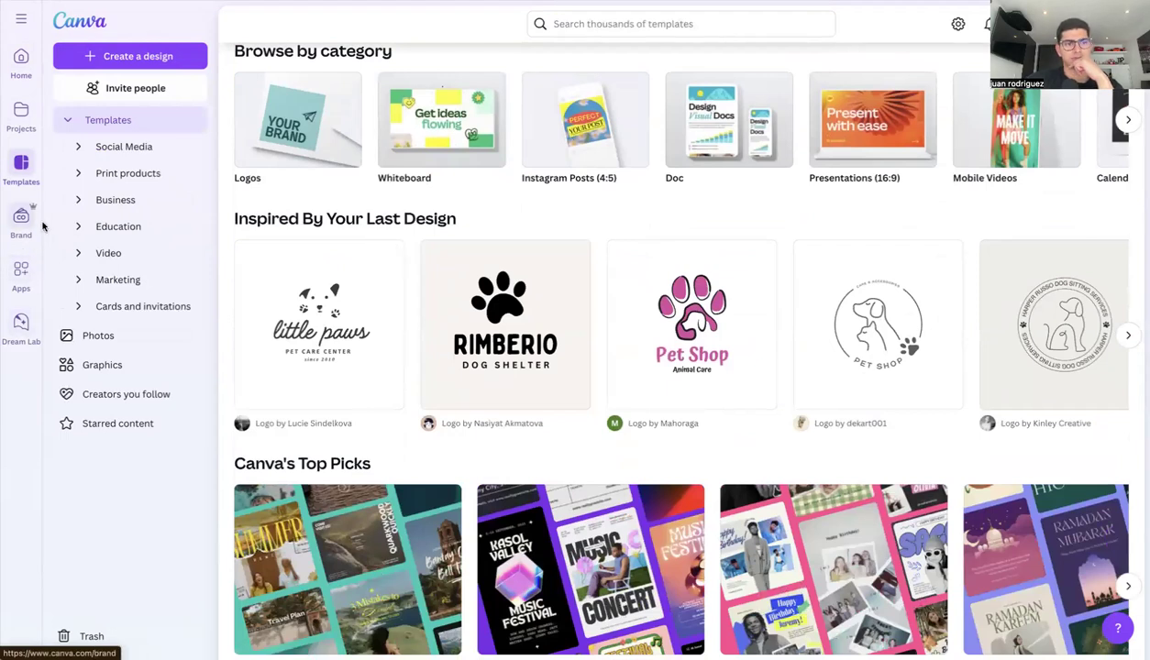
pyautogui.click(136, 423)
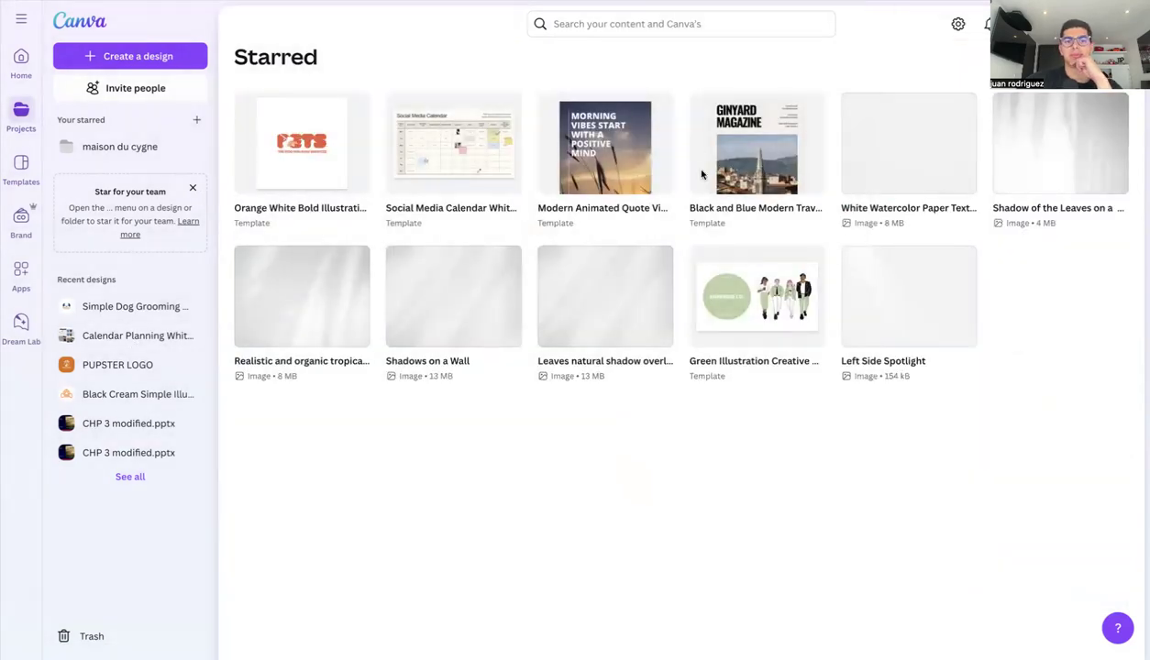
pyautogui.click(290, 172)
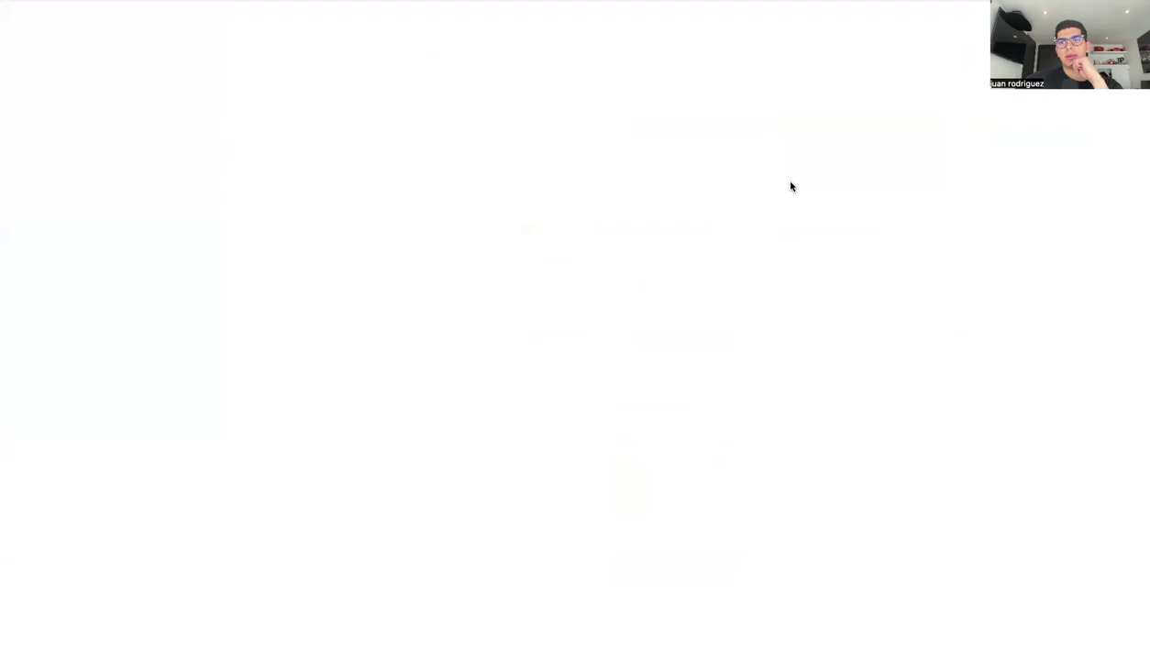
# Start customizing the PETS template and begin typing 'PU' over the headline
pyautogui.click(791, 186)
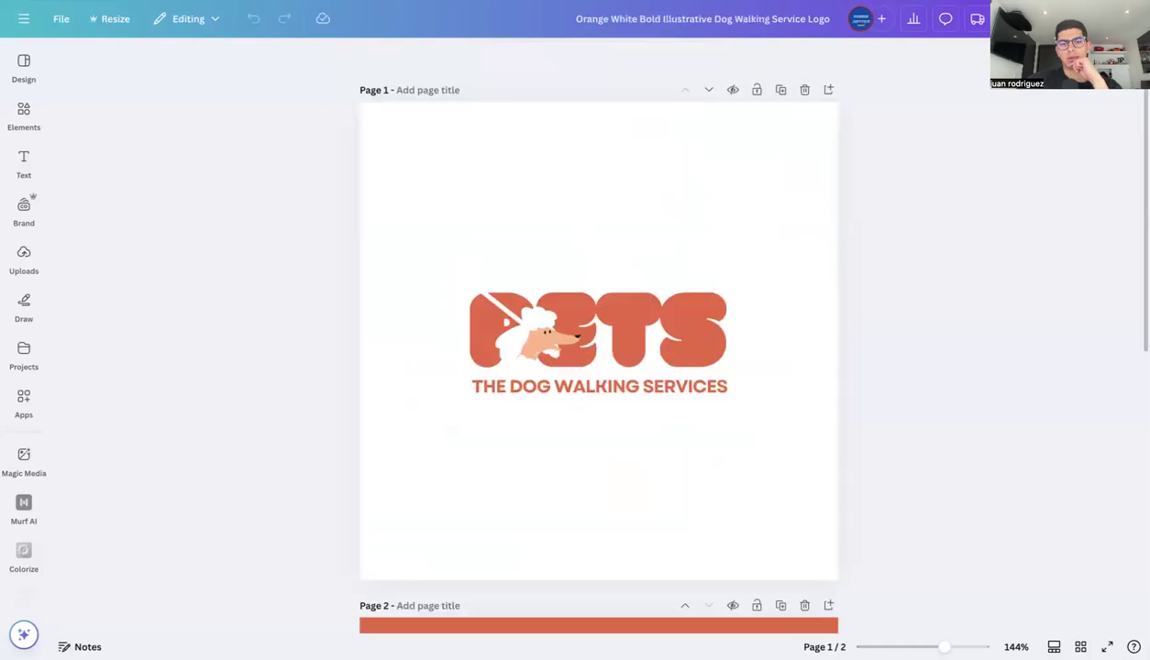
pyautogui.click(639, 349)
pyautogui.click(649, 321)
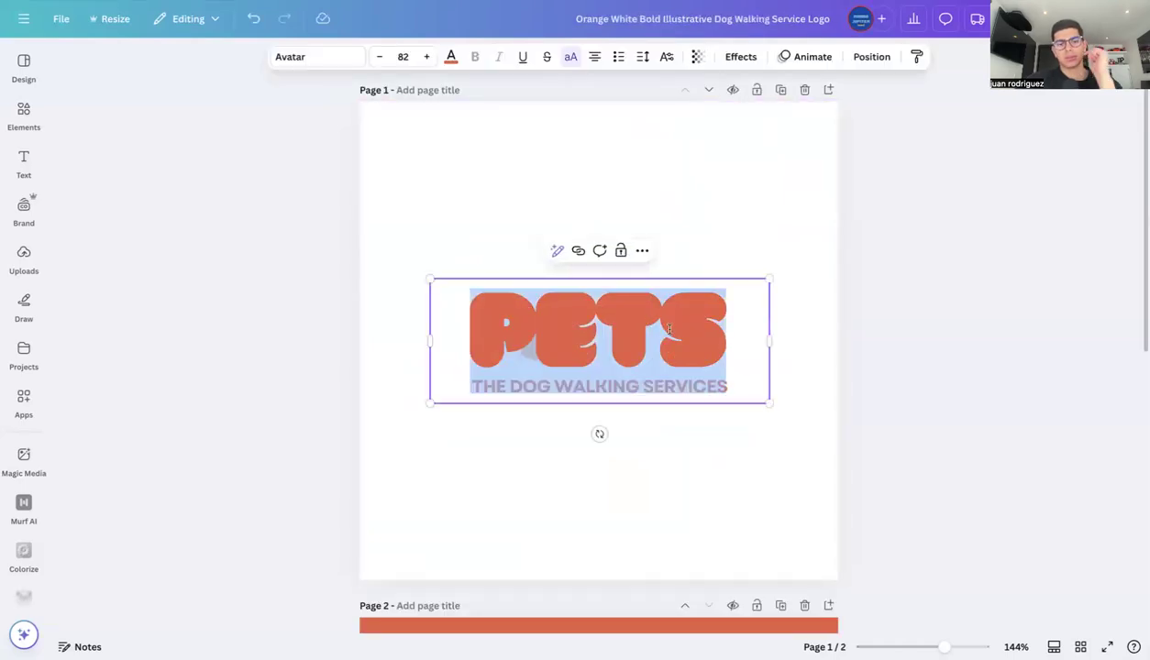
pyautogui.write('PU')
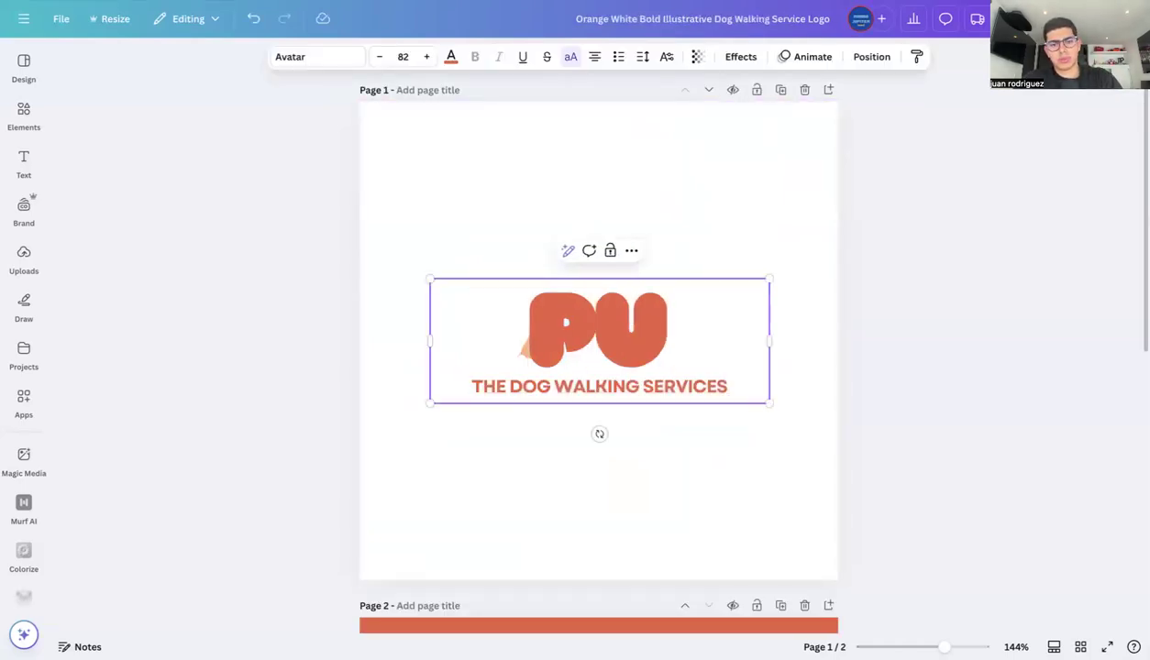
# Undo with Ctrl+Z to restore the PETS headline, then reselect the PETS text
pyautogui.click(633, 175)
pyautogui.hotkey('ctrl', 'z')
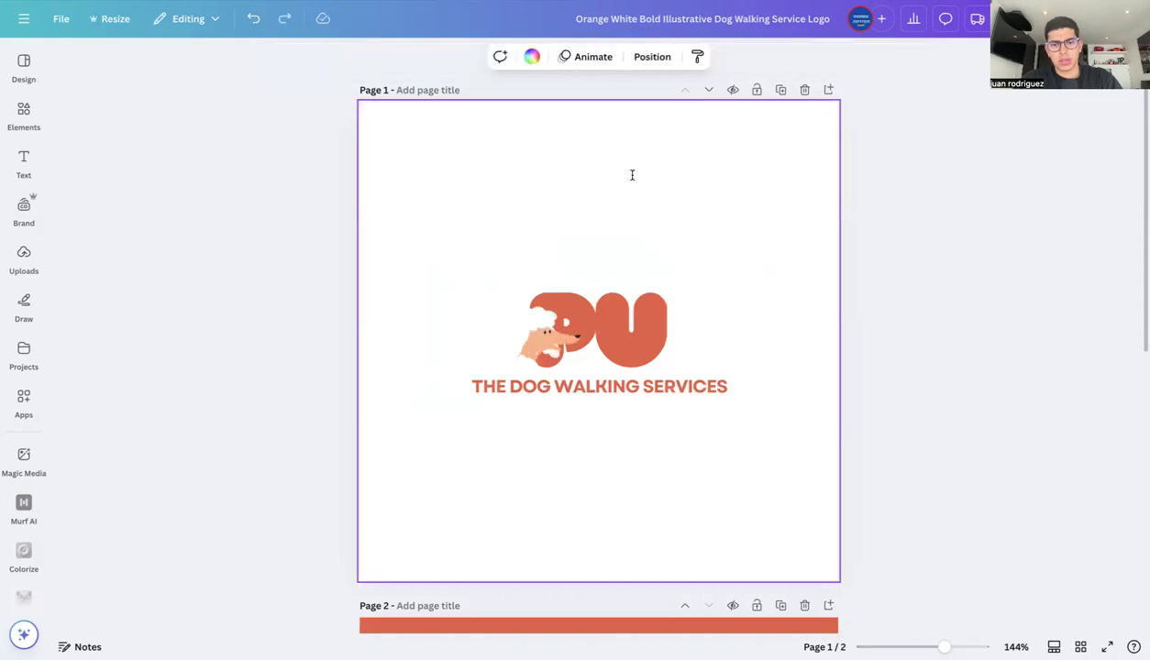
pyautogui.click(543, 332)
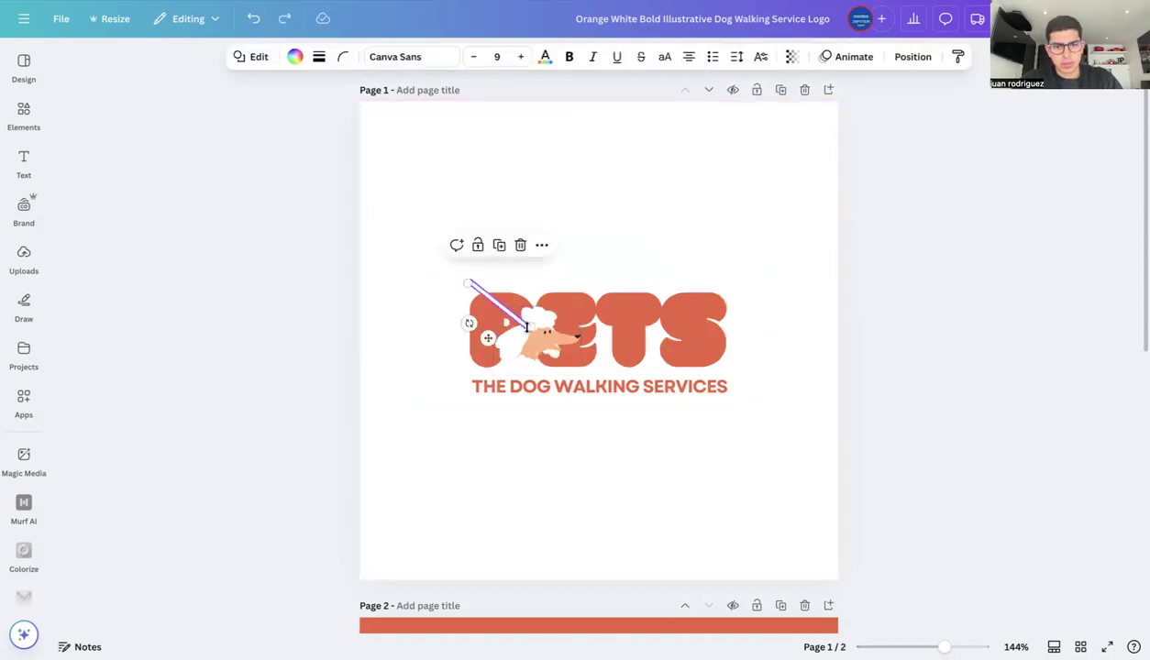
pyautogui.click(551, 338)
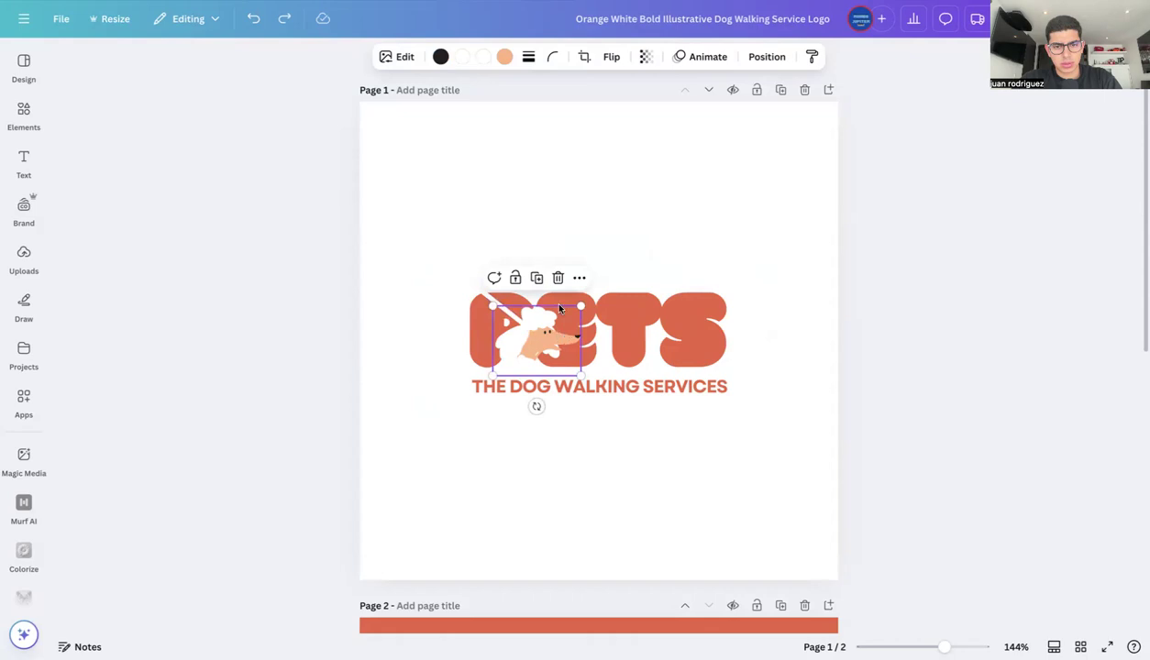
pyautogui.click(553, 235)
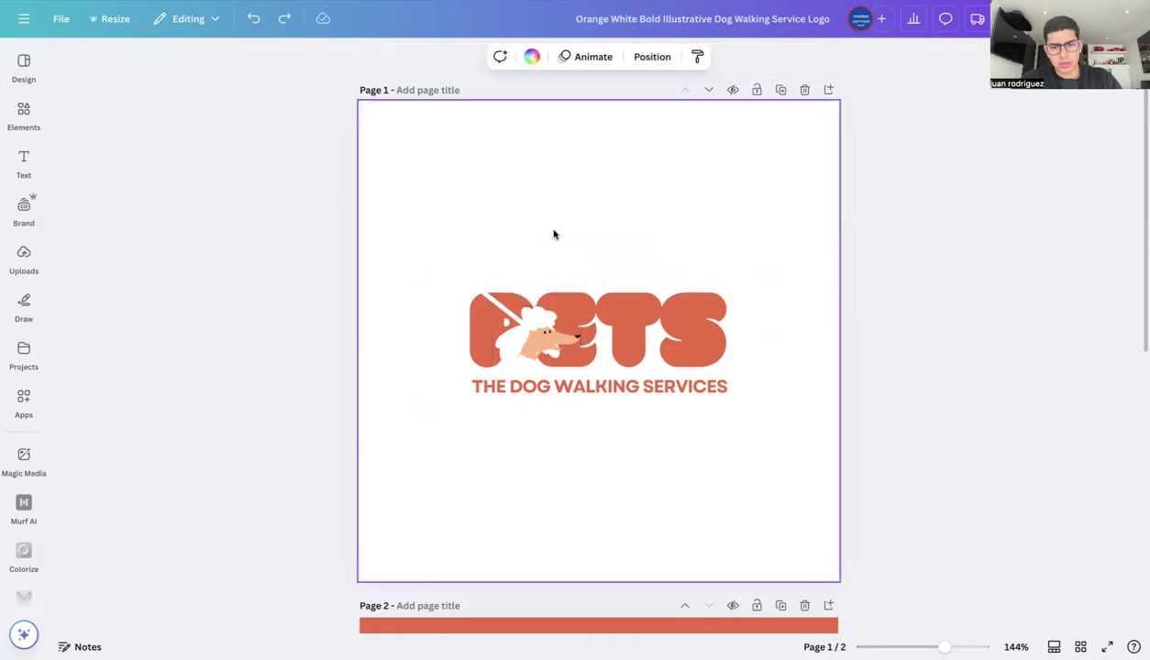
pyautogui.click(633, 297)
# Change the headline to PUPSTER on one line at font size 48
pyautogui.doubleClick(634, 297)
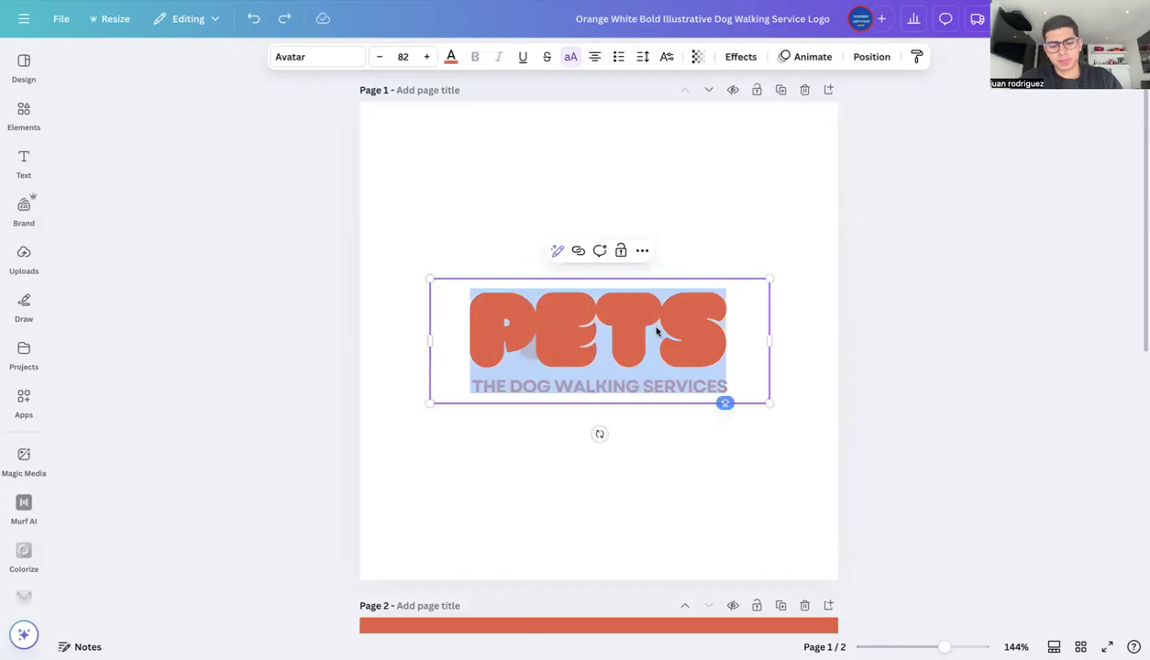
pyautogui.write('PUPST')
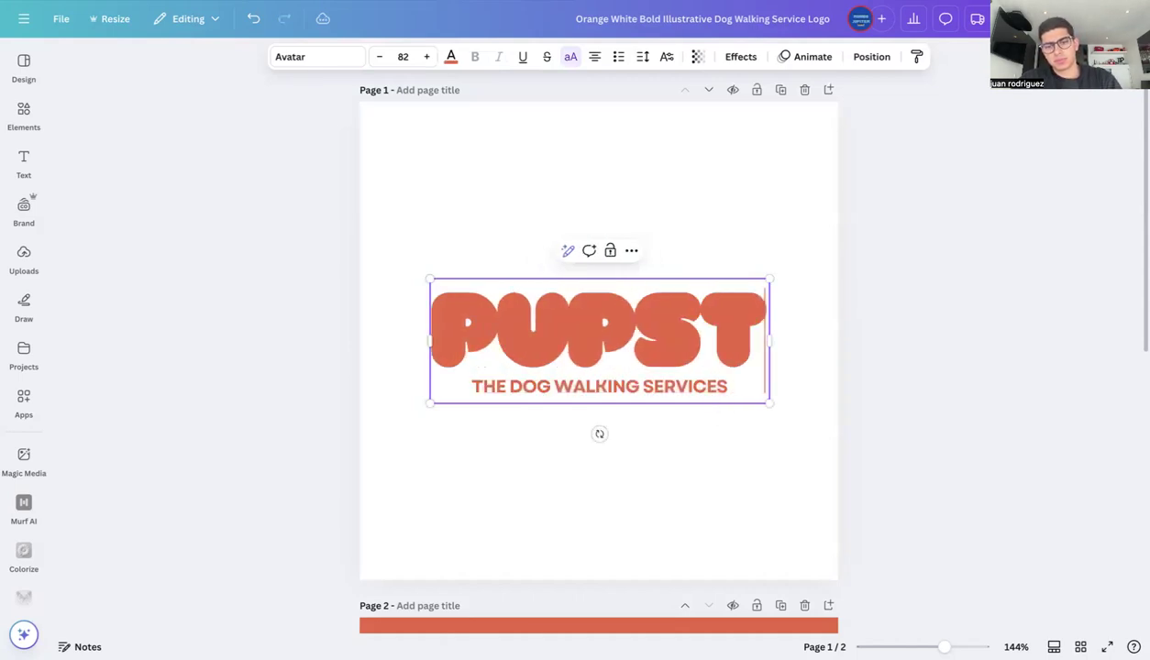
pyautogui.write('ER')
pyautogui.moveTo(428, 378); pyautogui.dragTo(246, 385)
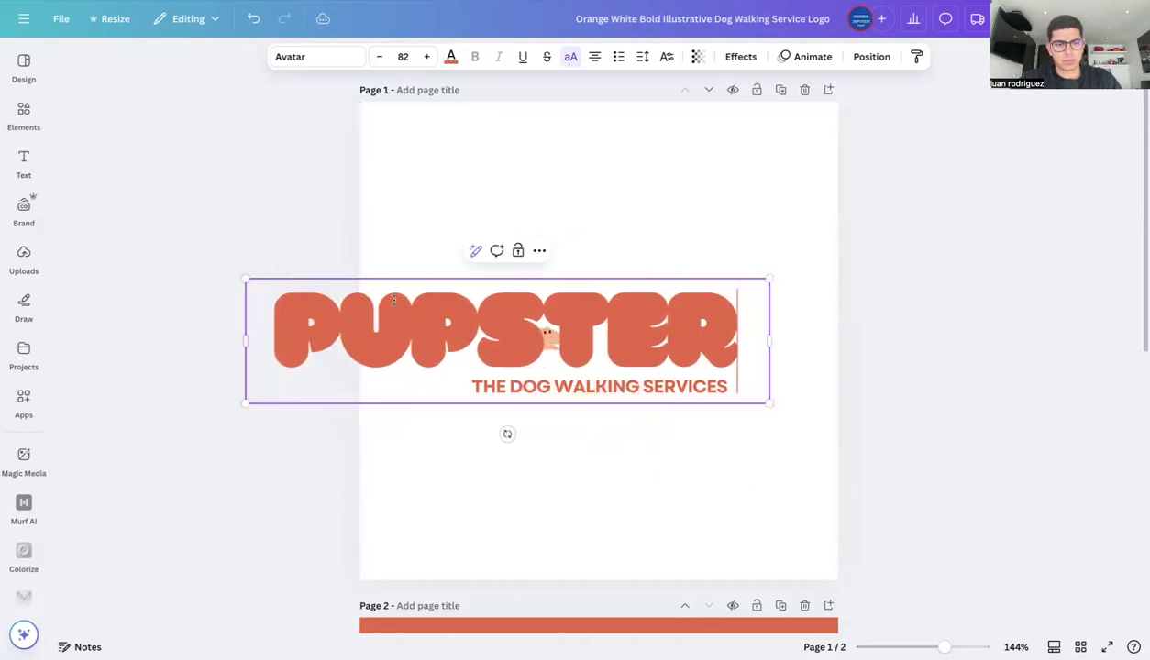
pyautogui.hotkey('ctrl', 'a')
pyautogui.click(402, 57)
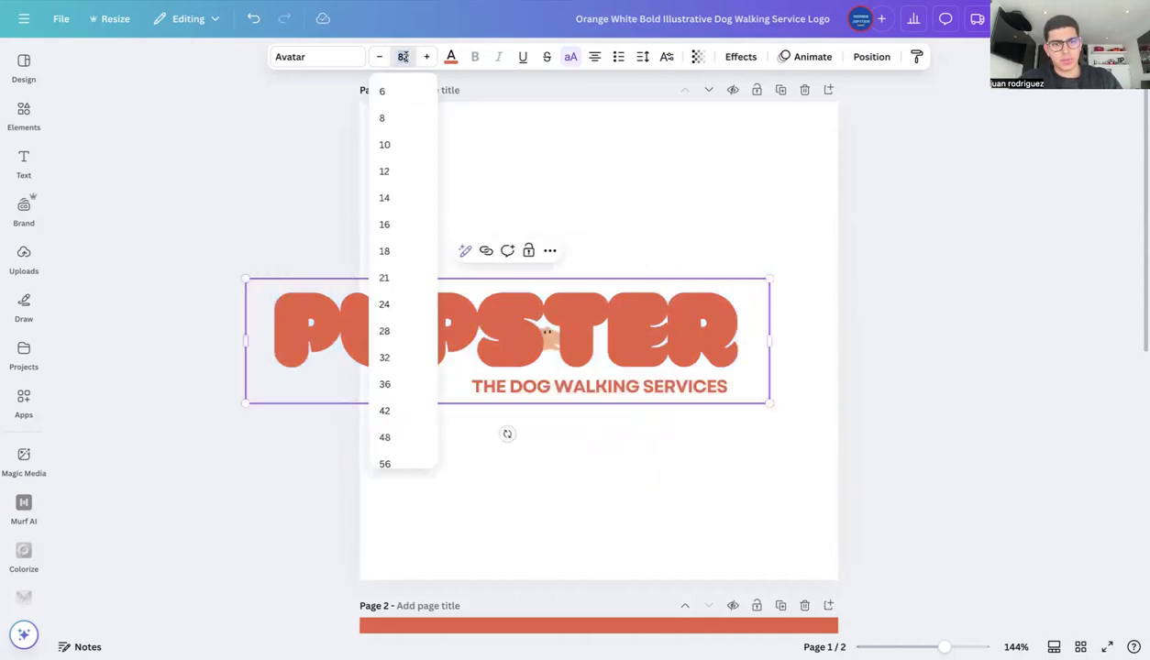
pyautogui.scroll(-3, 422, 368)
pyautogui.click(396, 336)
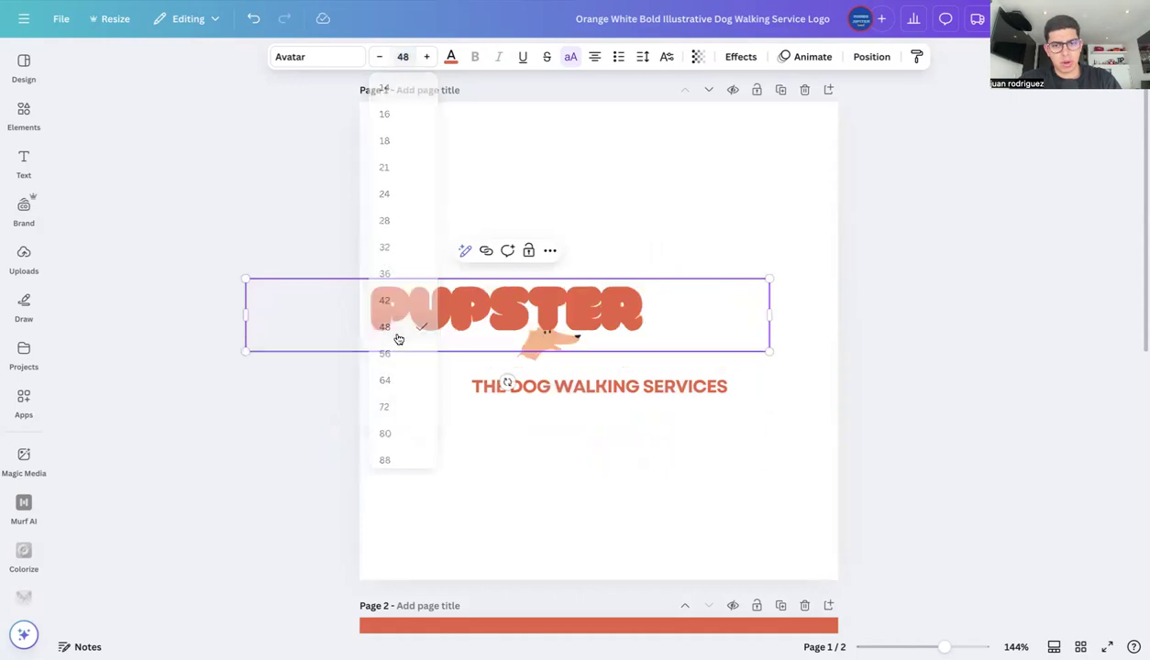
# Slightly enlarge and re-centre PUPSTER, and delete THE DOG WALKING SERVICES tagline
pyautogui.moveTo(612, 319); pyautogui.dragTo(705, 325)
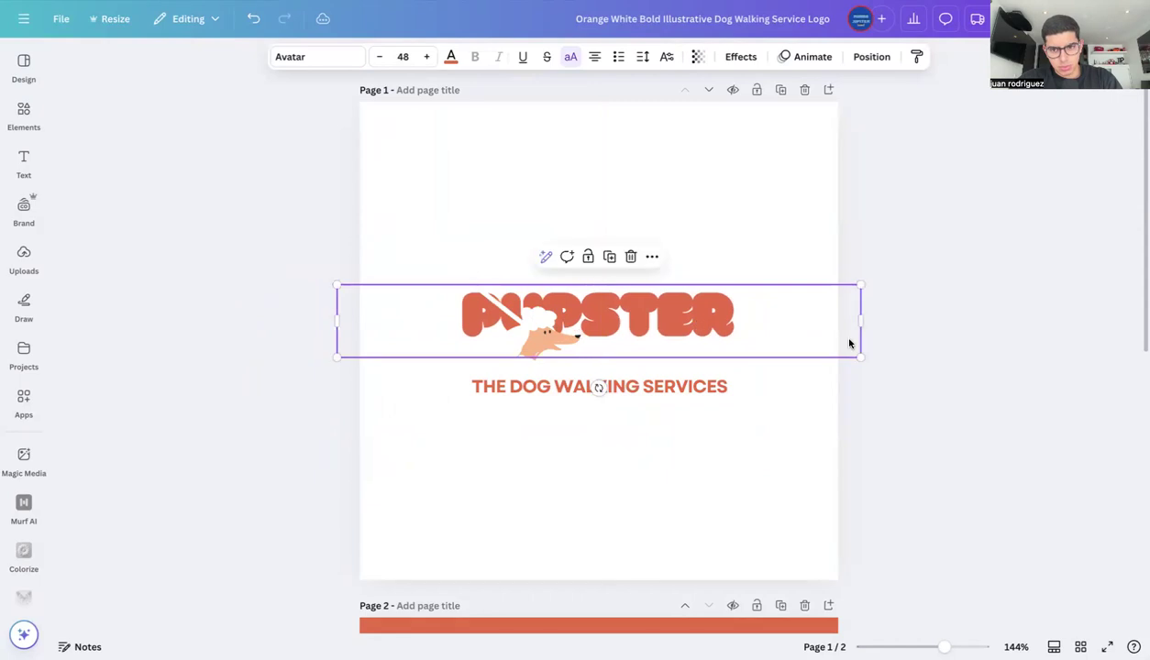
pyautogui.moveTo(860, 356); pyautogui.dragTo(934, 368)
pyautogui.moveTo(842, 316); pyautogui.dragTo(805, 312)
pyautogui.click(598, 390)
pyautogui.press('Delete')
# Move the dog illustration below PUPSTER and delete the diagonal leash line
pyautogui.click(539, 353)
pyautogui.moveTo(539, 353); pyautogui.dragTo(646, 450)
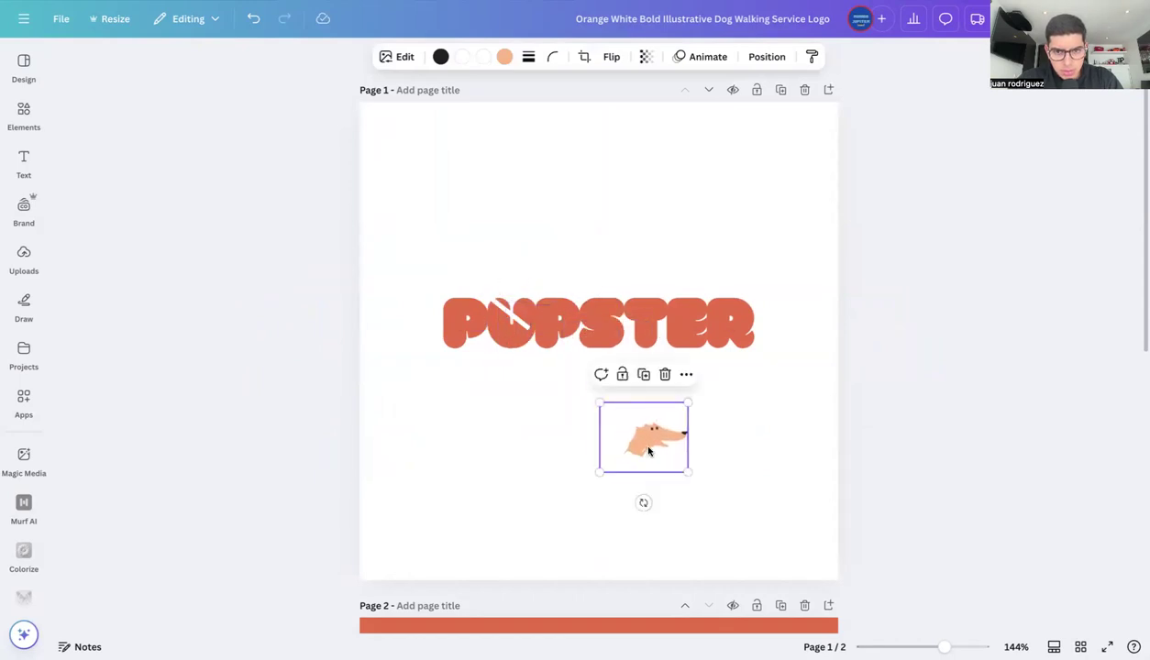
pyautogui.click(515, 323)
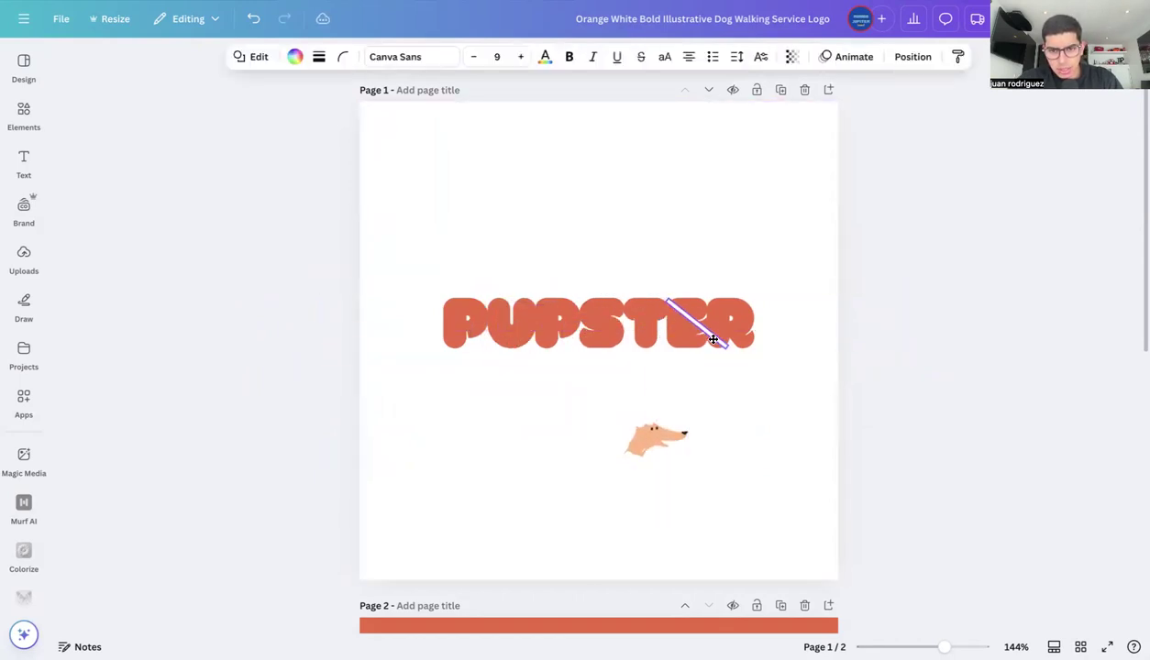
pyautogui.click(716, 341)
pyautogui.moveTo(732, 346); pyautogui.dragTo(640, 351)
pyautogui.click(730, 265)
pyautogui.click(733, 404)
# Shrink the dog graphic to sit over PUPSTER's E and delete the white line there
pyautogui.click(673, 439)
pyautogui.moveTo(673, 439); pyautogui.dragTo(745, 322)
pyautogui.moveTo(765, 283); pyautogui.dragTo(689, 320)
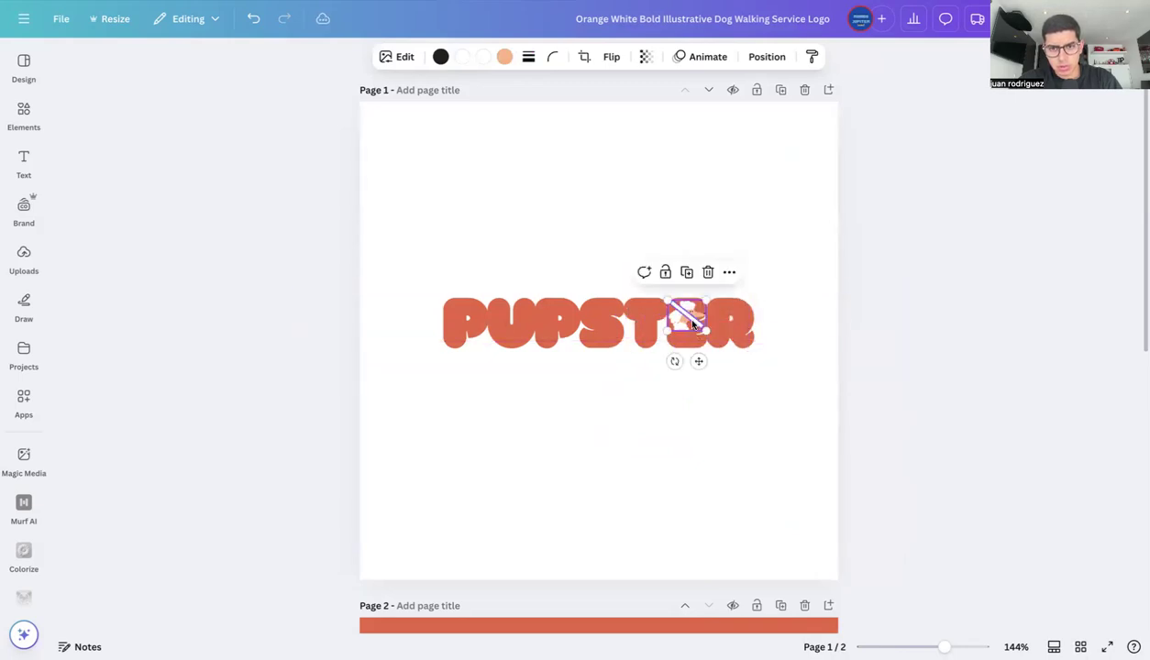
pyautogui.click(665, 310)
pyautogui.click(668, 312)
pyautogui.click(712, 258)
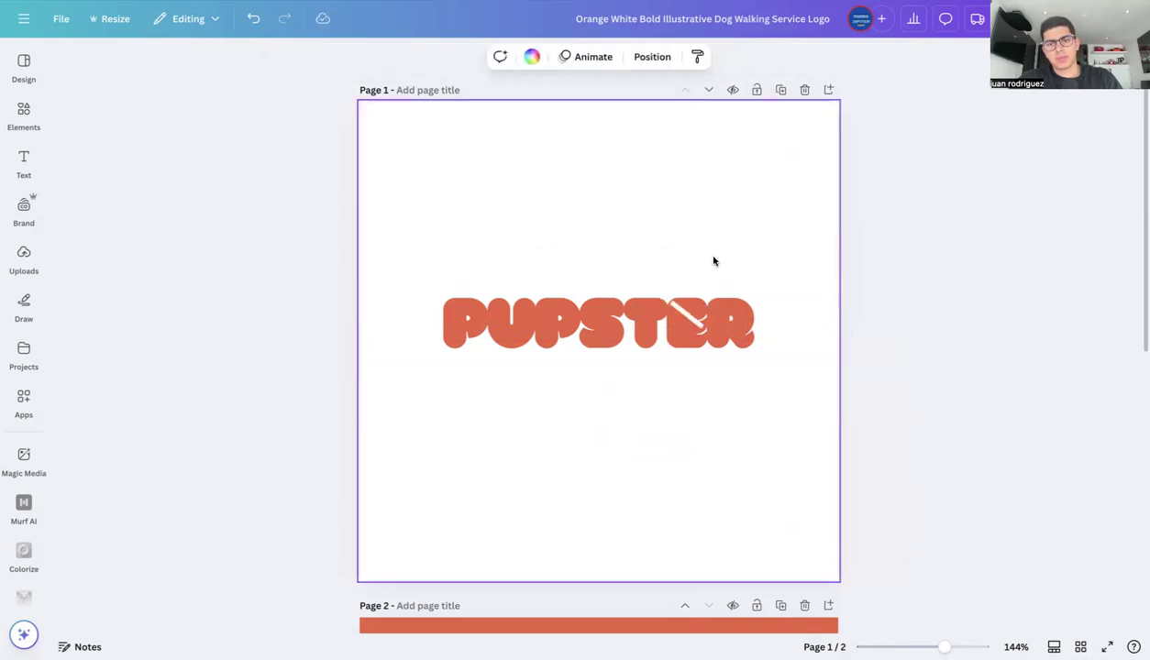
pyautogui.click(689, 312)
pyautogui.press('Delete')
# On page 2, move the dog graphic over the T and select the PETS text
pyautogui.scroll(-5, 683, 326)
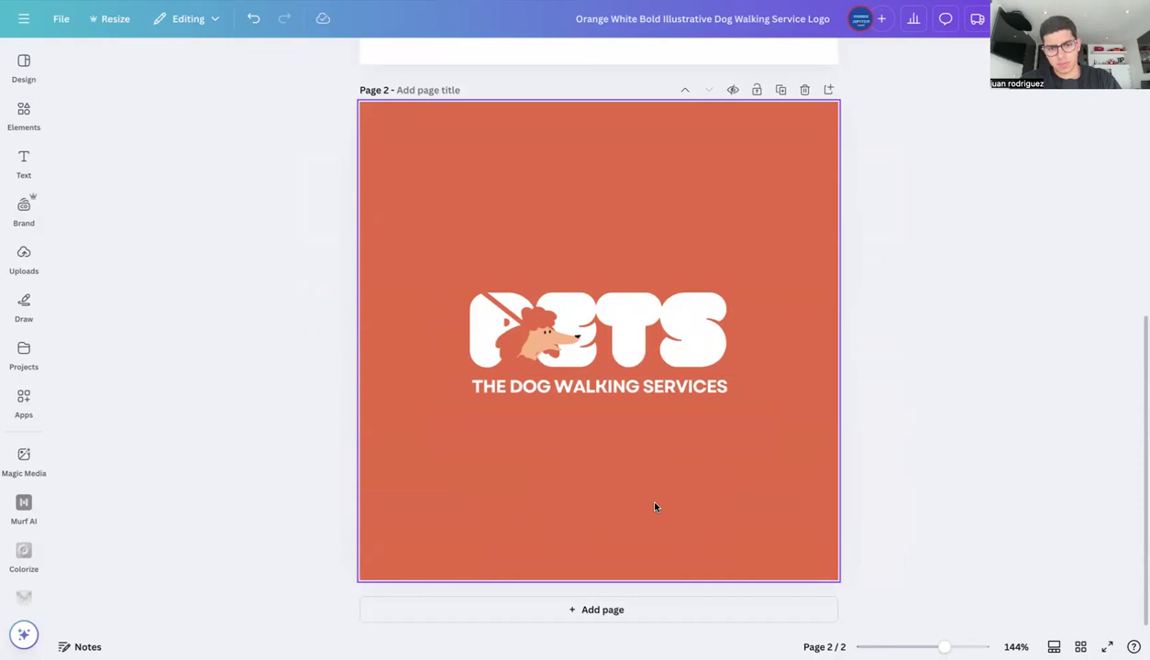
pyautogui.moveTo(509, 332); pyautogui.dragTo(633, 345)
pyautogui.click(737, 349)
pyautogui.scroll(5, 743, 343)
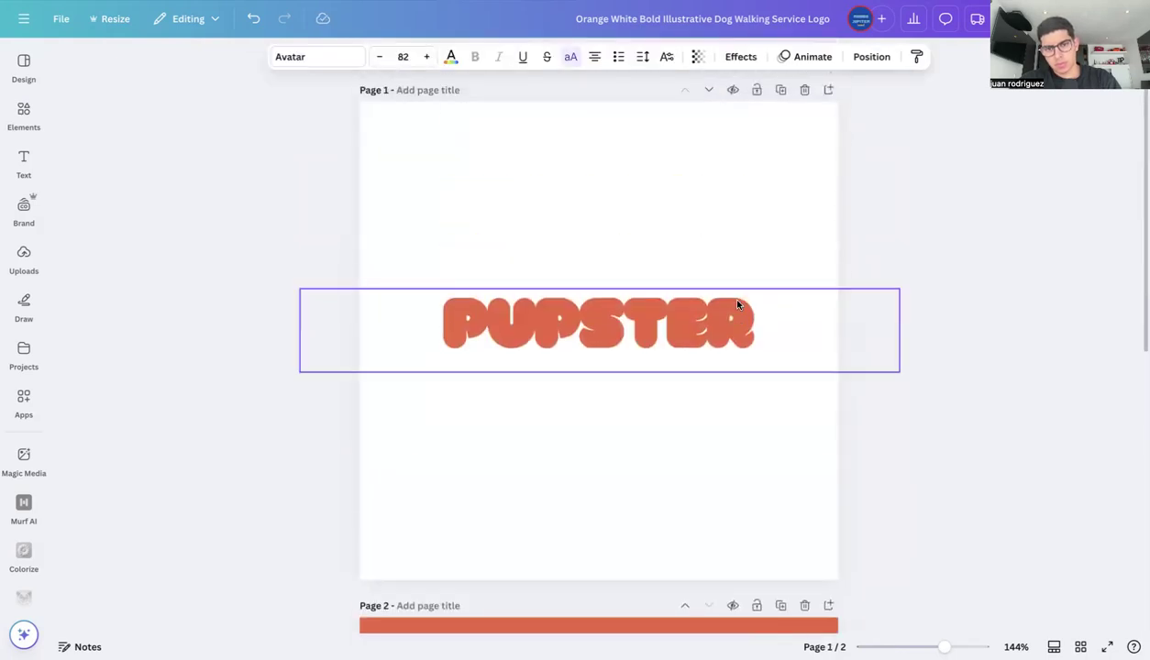
pyautogui.click(650, 253)
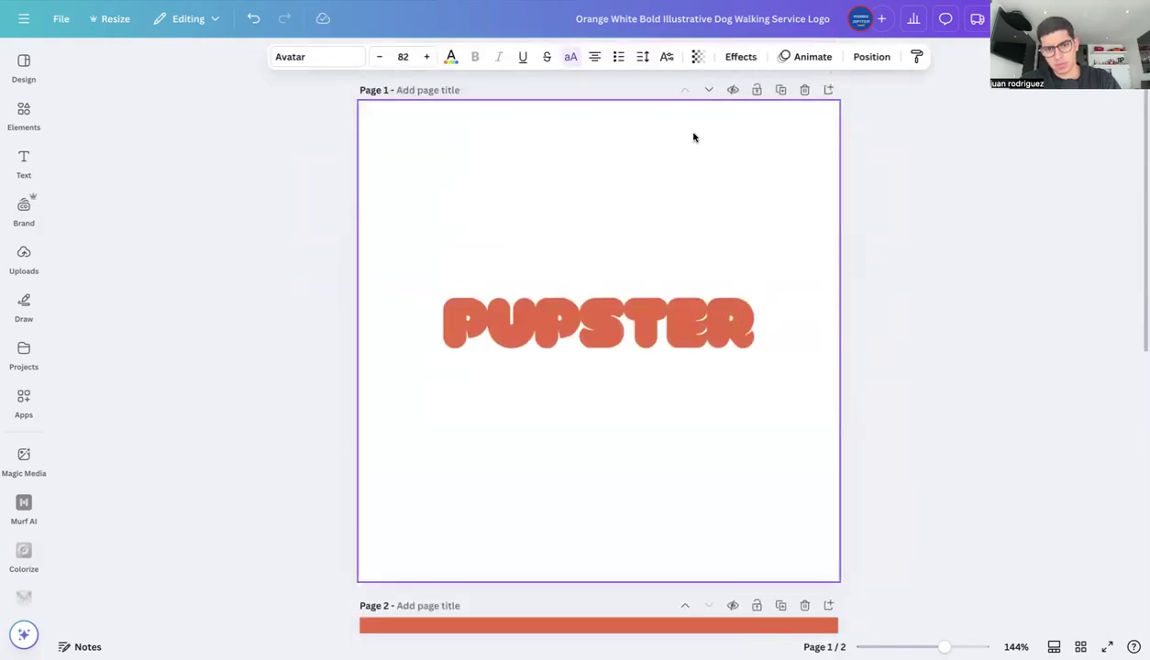
# In the Simple Dog Grooming Negative Space Logo, nudge the navy dog face slightly down
pyautogui.keyDown('ctrl'); pyautogui.scroll(5, 590, 327); pyautogui.keyUp('ctrl')
pyautogui.keyDown('ctrl'); pyautogui.scroll(2, 591, 326); pyautogui.keyUp('ctrl')
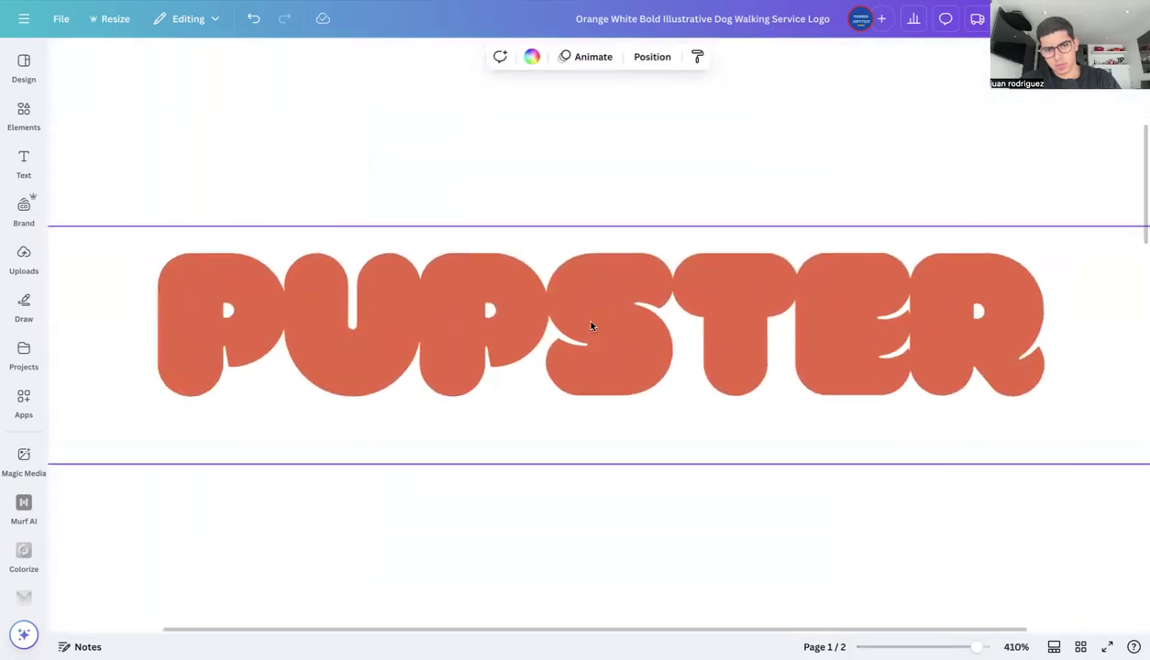
pyautogui.keyDown('ctrl'); pyautogui.scroll(-6, 591, 324); pyautogui.keyUp('ctrl')
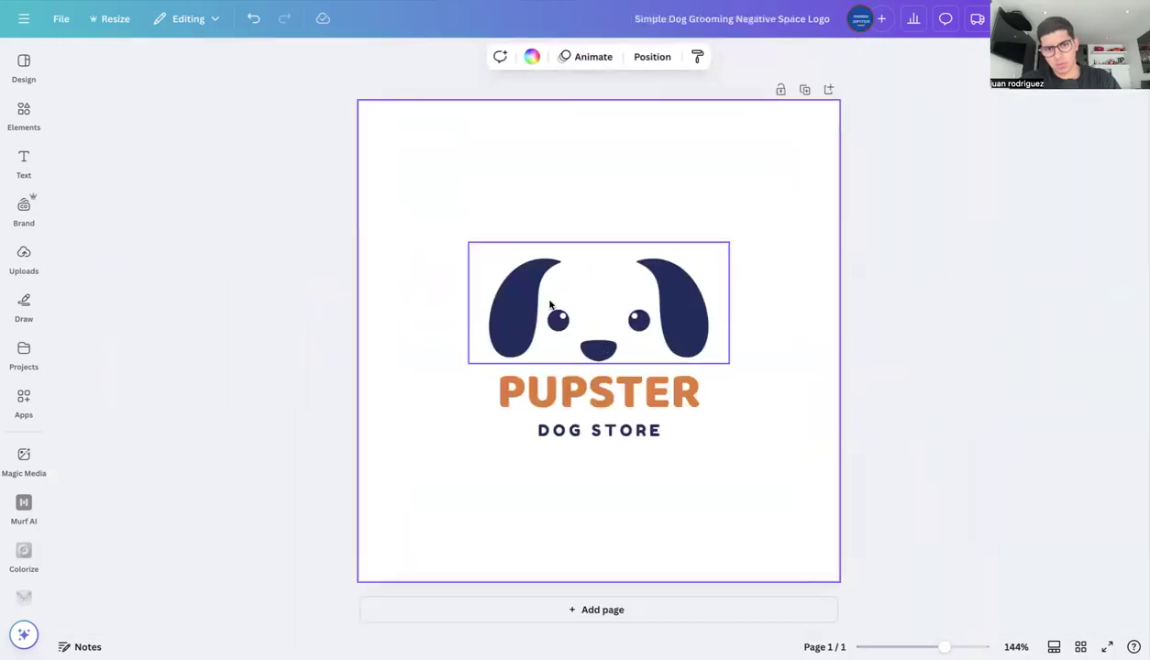
pyautogui.moveTo(550, 304); pyautogui.dragTo(562, 309)
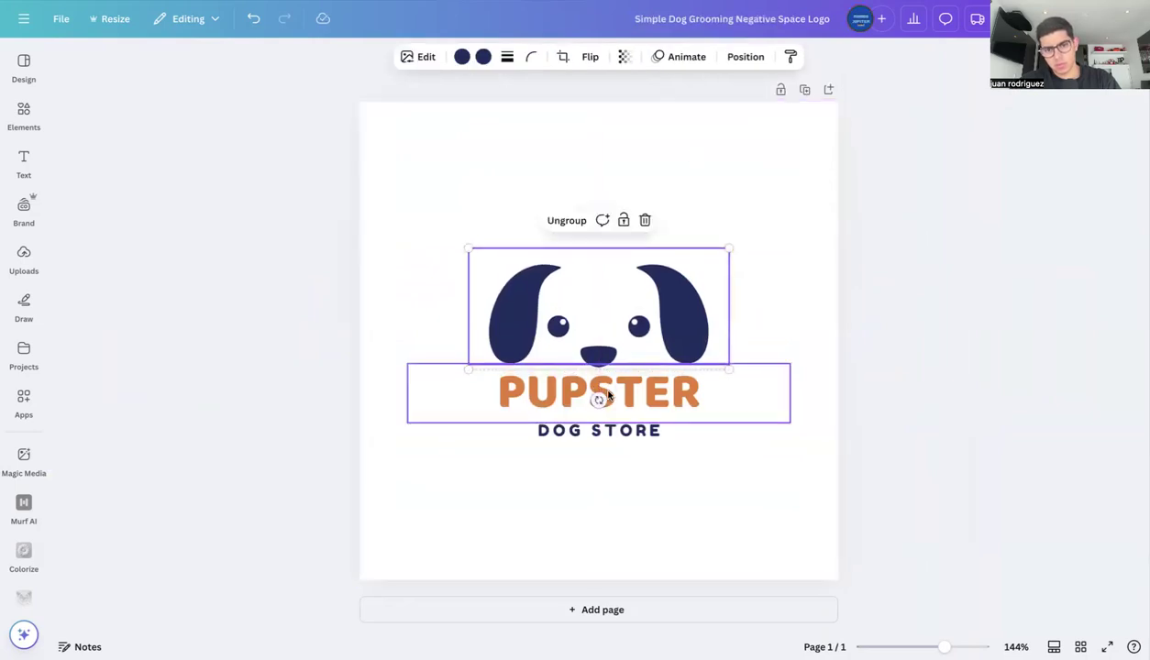
# Delete the old PUPSTER and DOG STORE text and paste in the orange PUPSTER wordmark
pyautogui.click(608, 394)
pyautogui.press('Delete')
pyautogui.click(608, 430)
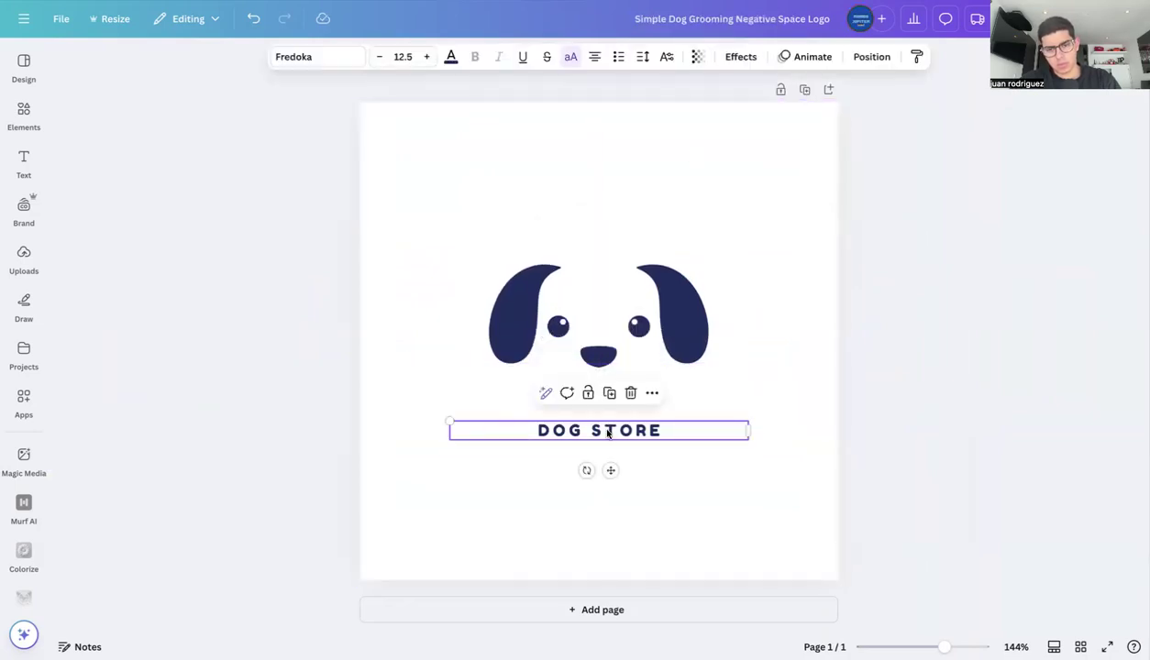
pyautogui.press('Delete')
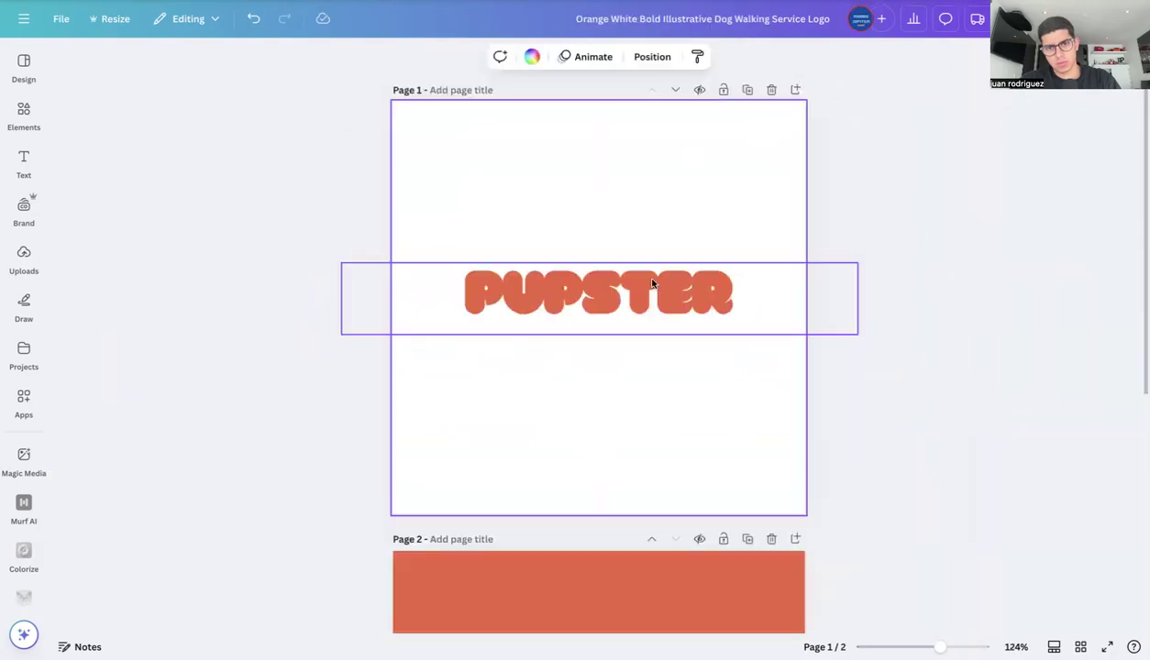
pyautogui.click(634, 298)
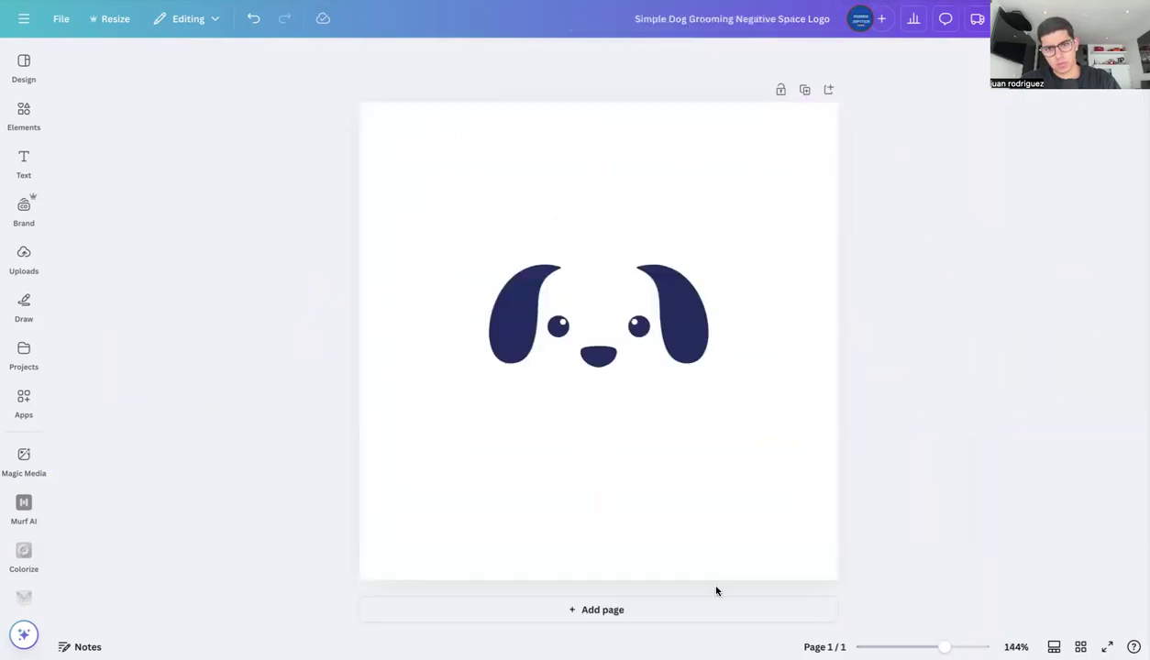
pyautogui.hotkey('ctrl', 'v')
# Shrink the pasted PUPSTER to size 39.3 and centre it beneath the navy dog face
pyautogui.moveTo(727, 328); pyautogui.dragTo(735, 404)
pyautogui.moveTo(888, 378); pyautogui.dragTo(809, 382)
pyautogui.moveTo(745, 450); pyautogui.dragTo(785, 430)
pyautogui.moveTo(852, 368); pyautogui.dragTo(770, 384)
pyautogui.moveTo(752, 424); pyautogui.dragTo(779, 413)
pyautogui.click(885, 340)
pyautogui.moveTo(645, 407); pyautogui.dragTo(647, 418)
pyautogui.click(638, 276)
pyautogui.press('Escape')
pyautogui.click(631, 335)
# Recolour the dog face, ears, eyes and nose brown after trying light blue
pyautogui.click(461, 57)
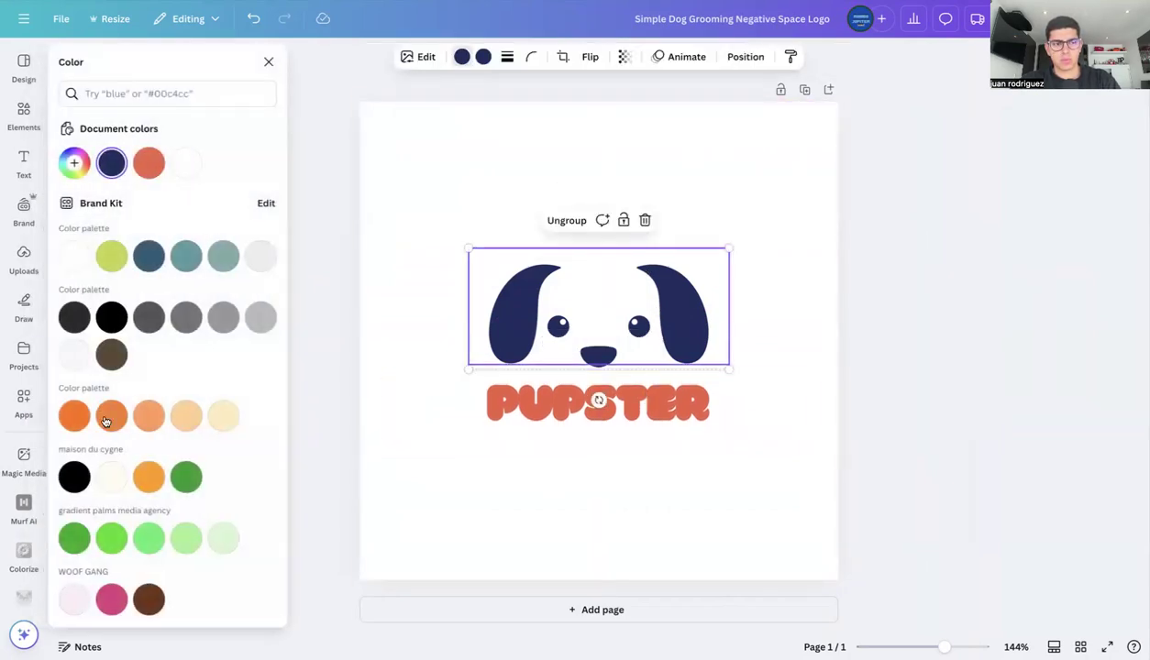
pyautogui.scroll(-5, 147, 456)
pyautogui.click(111, 393)
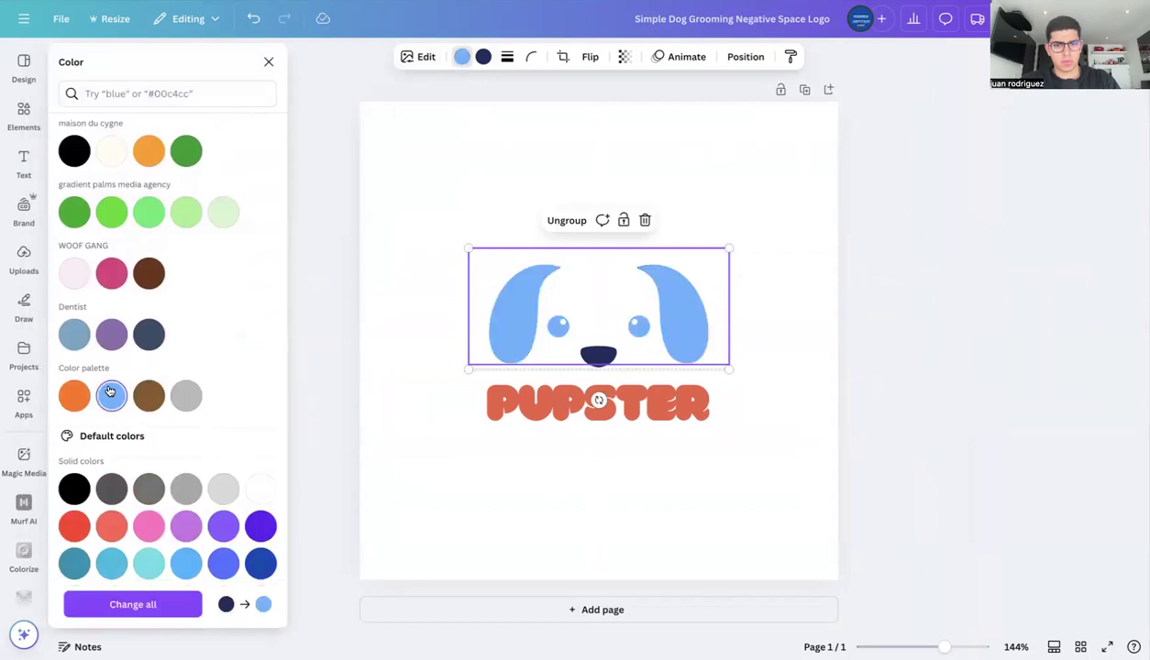
pyautogui.click(153, 401)
pyautogui.click(483, 57)
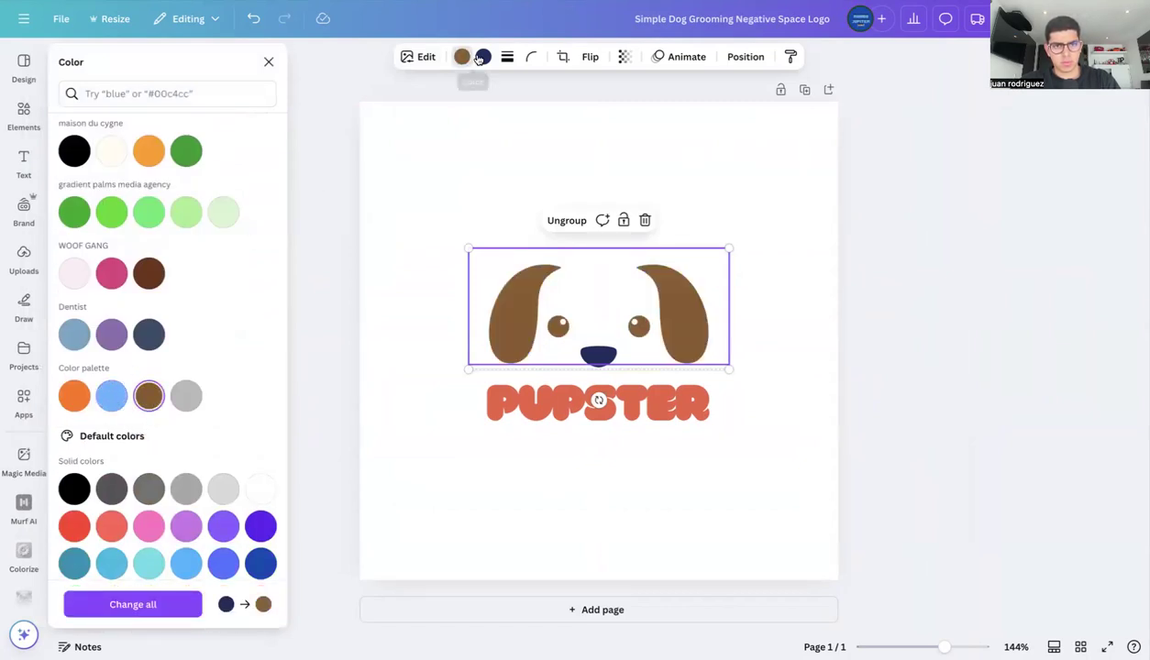
pyautogui.click(148, 395)
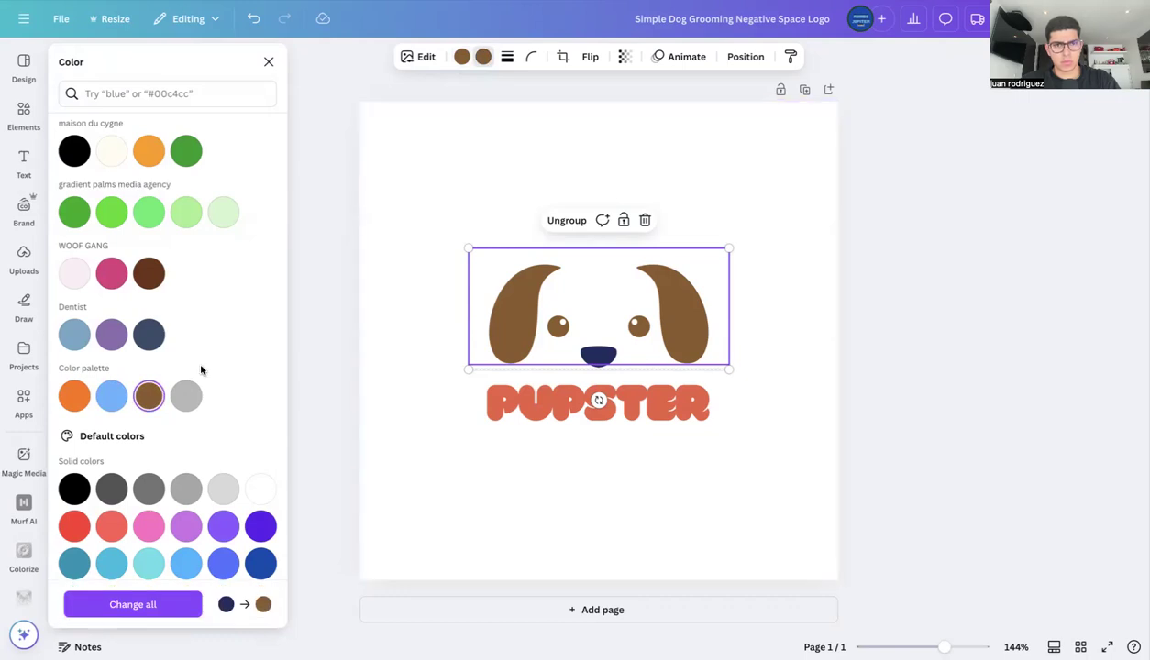
pyautogui.click(392, 321)
pyautogui.click(601, 358)
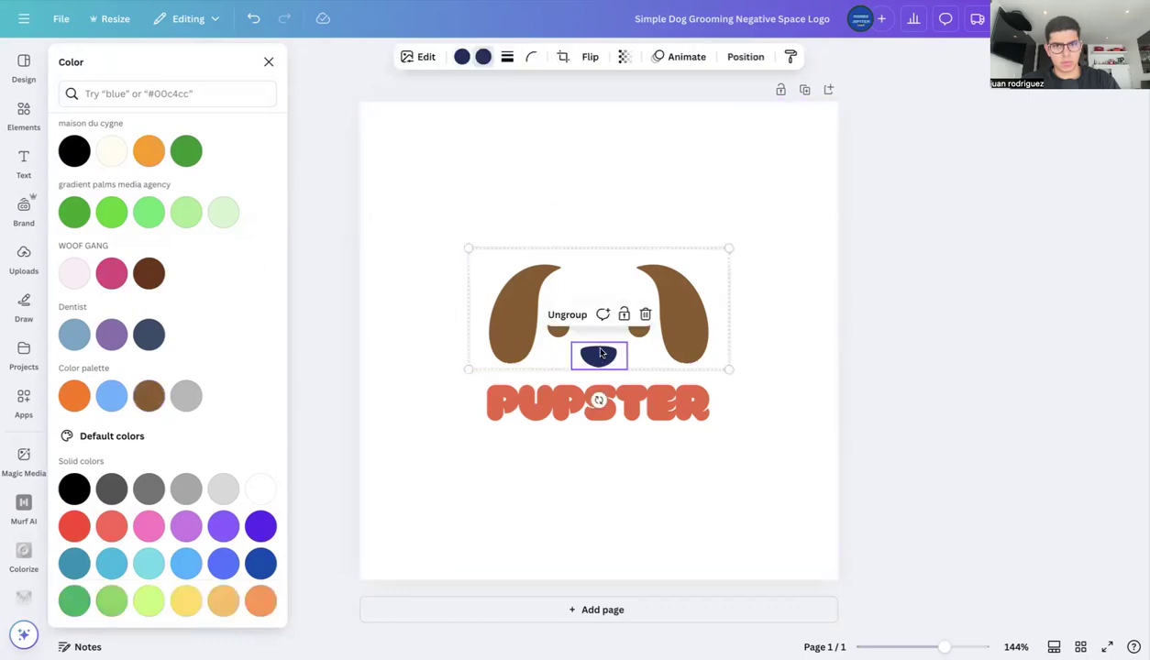
pyautogui.click(150, 402)
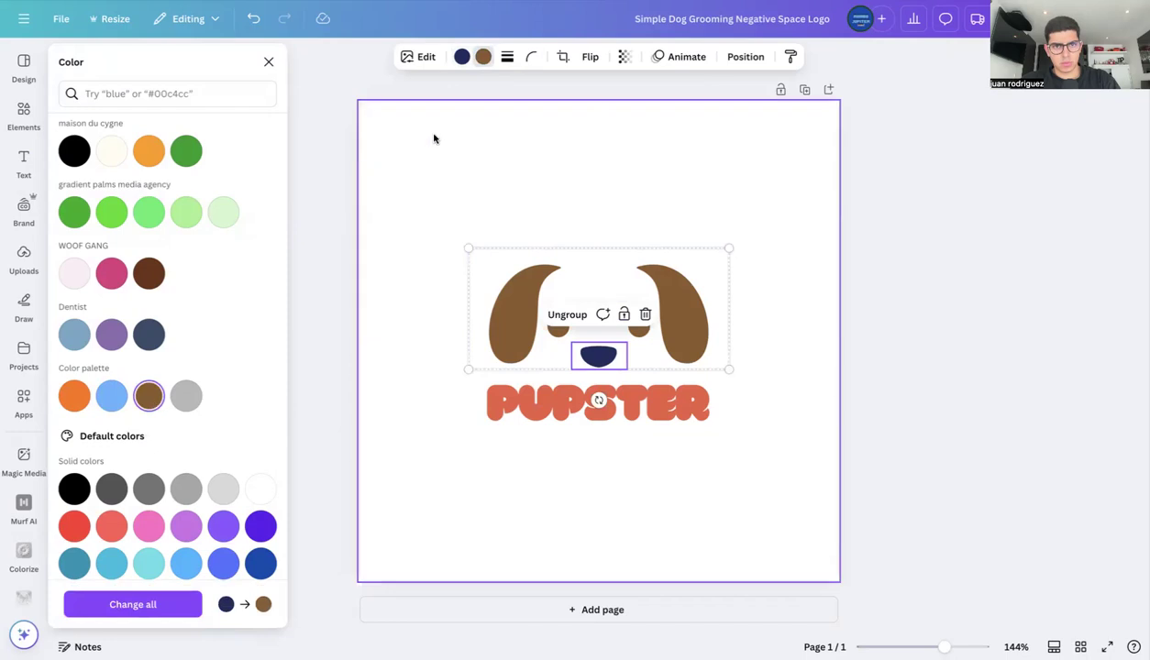
pyautogui.click(461, 57)
pyautogui.click(149, 403)
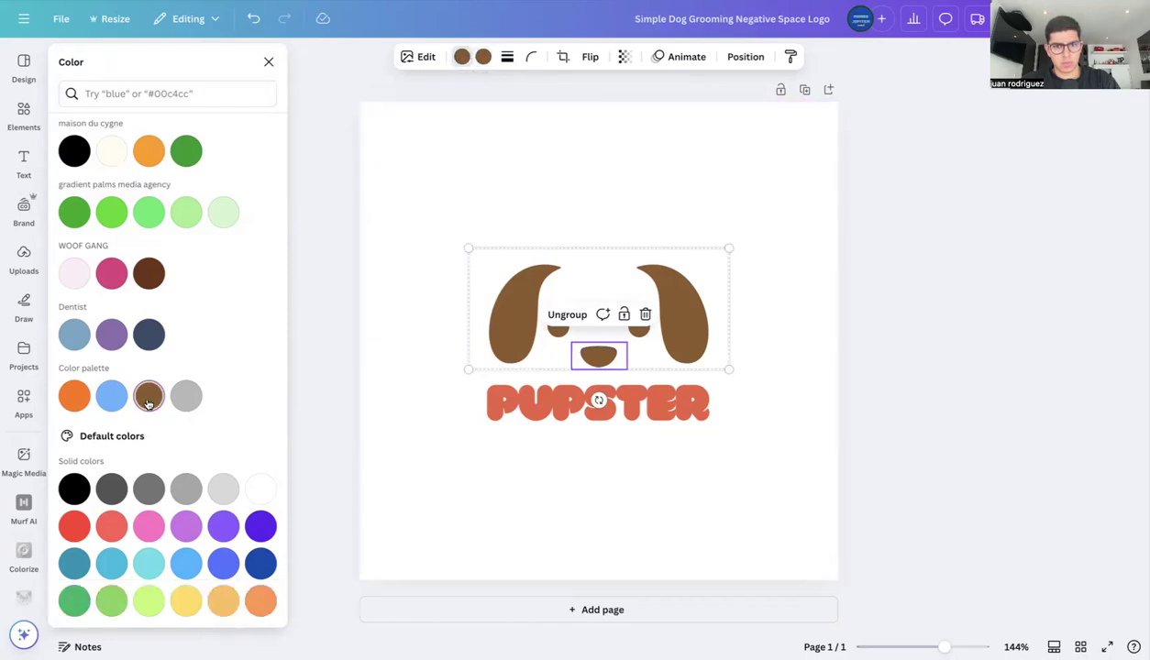
# Nudge PUPSTER up slightly and place the dog face just above it
pyautogui.click(480, 491)
pyautogui.moveTo(599, 420); pyautogui.dragTo(600, 411)
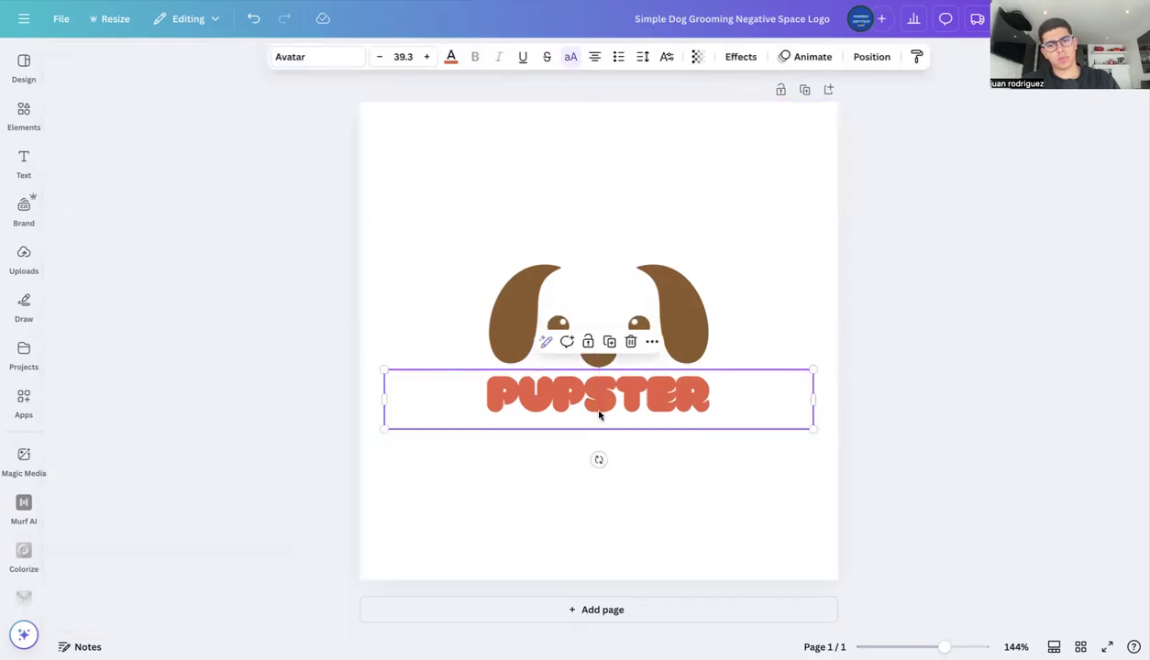
pyautogui.click(712, 483)
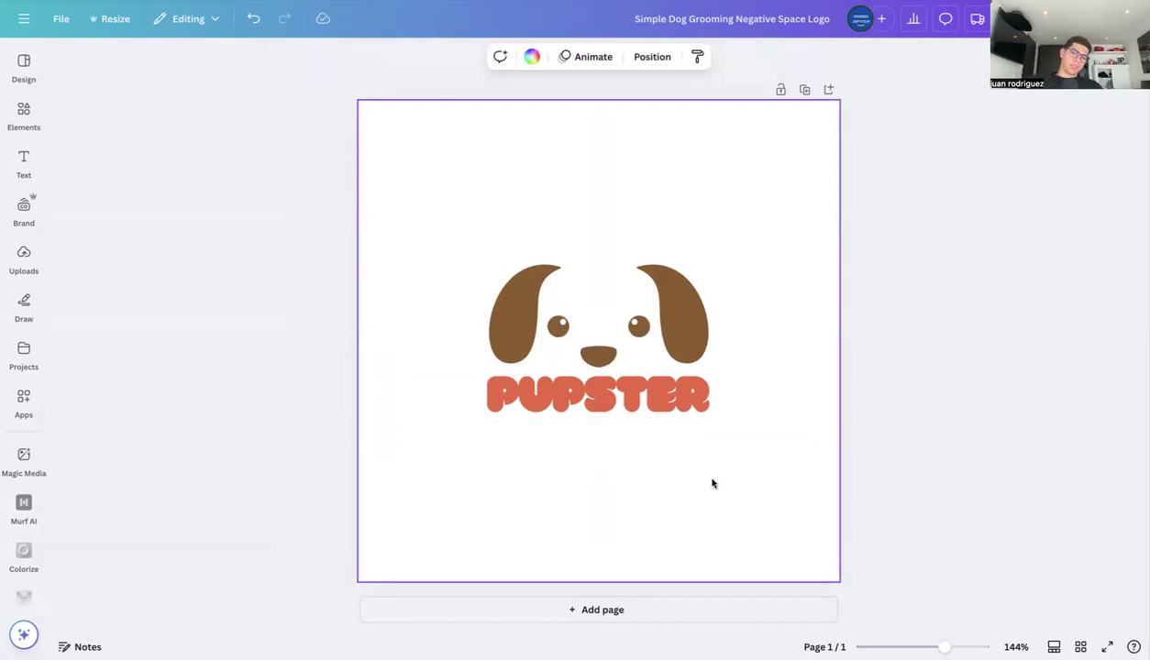
pyautogui.scroll(5, 636, 385)
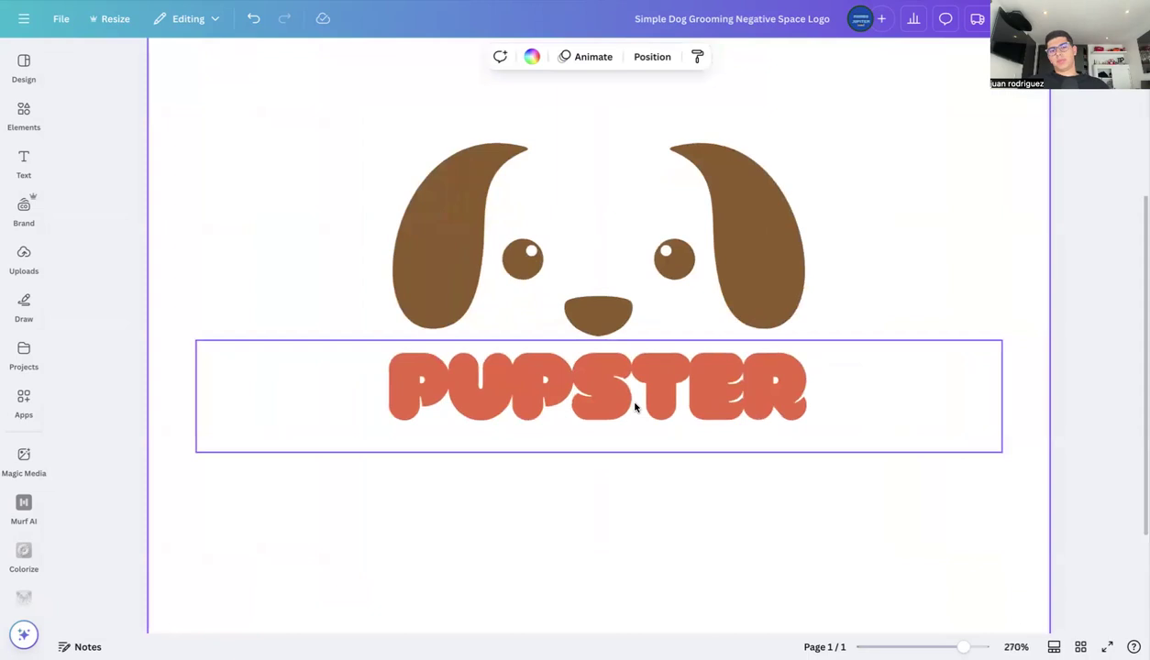
pyautogui.scroll(1, 635, 407)
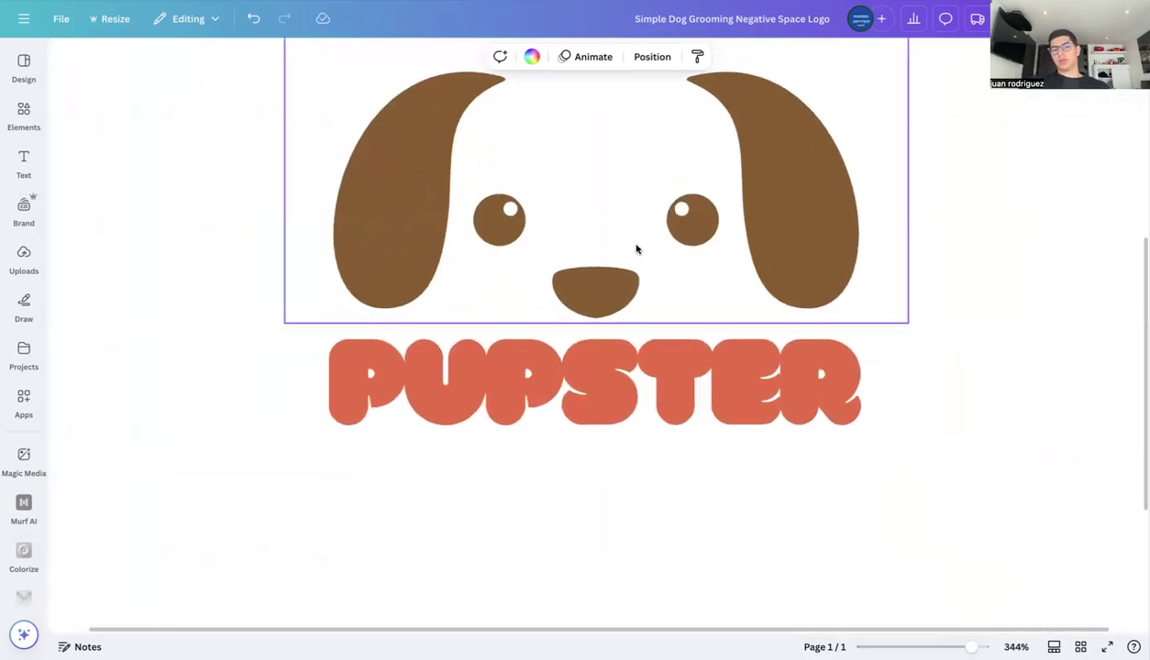
pyautogui.scroll(-5, 636, 248)
pyautogui.click(611, 314)
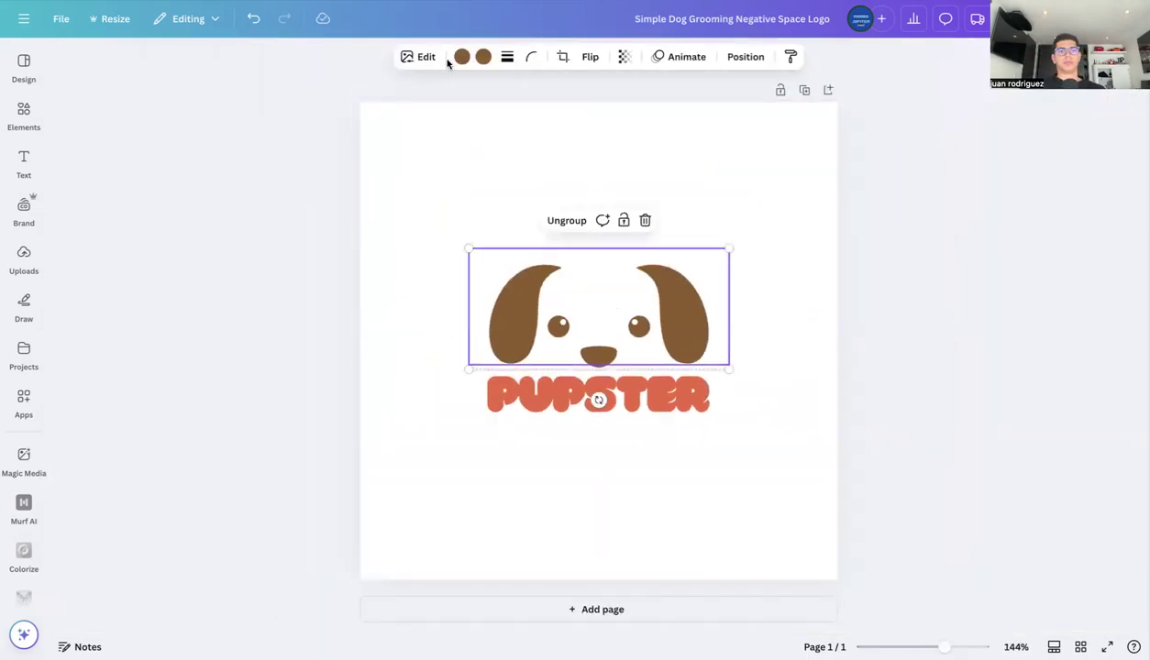
pyautogui.moveTo(570, 328)
pyautogui.mouseDown()
pyautogui.moveTo(582, 246)
pyautogui.moveTo(581, 336)
pyautogui.mouseUp()
pyautogui.click(500, 176)
# Turn the dog face orange and give PUPSTER the same orange text colour
pyautogui.click(594, 339)
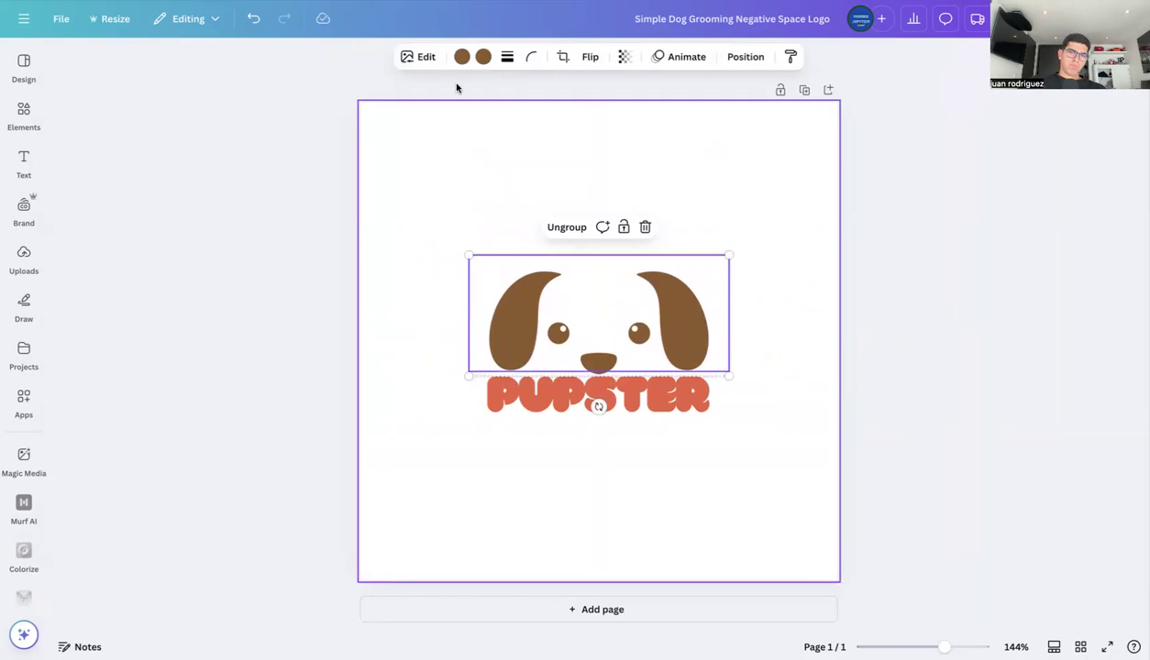
pyautogui.click(463, 57)
pyautogui.scroll(-5, 234, 463)
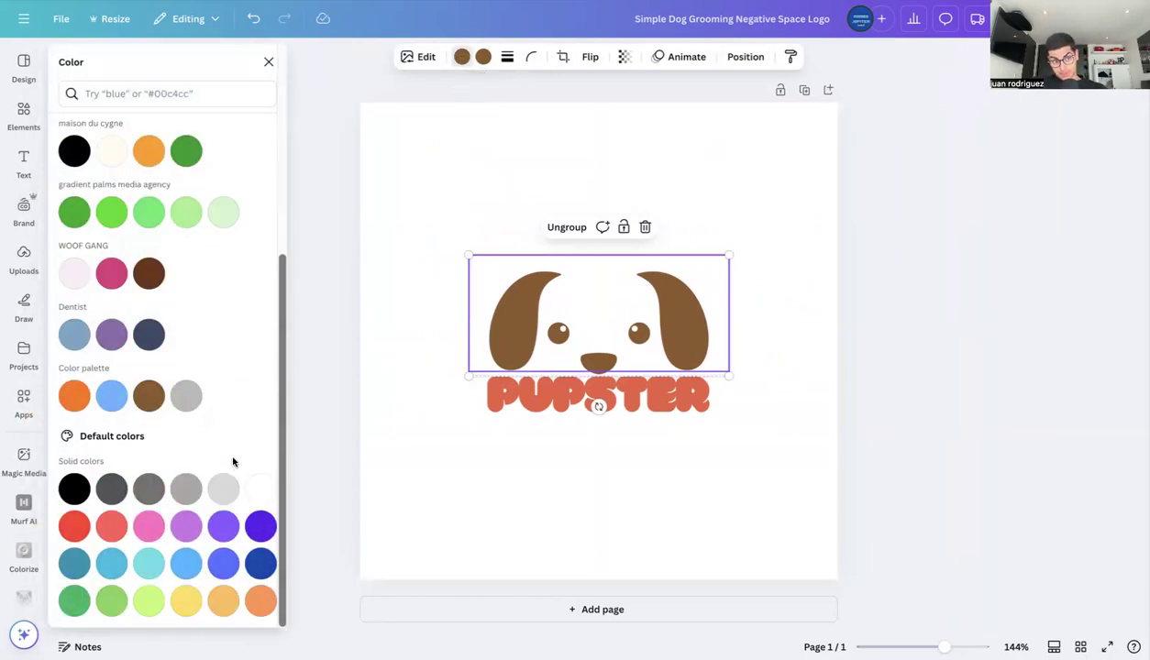
pyautogui.click(74, 396)
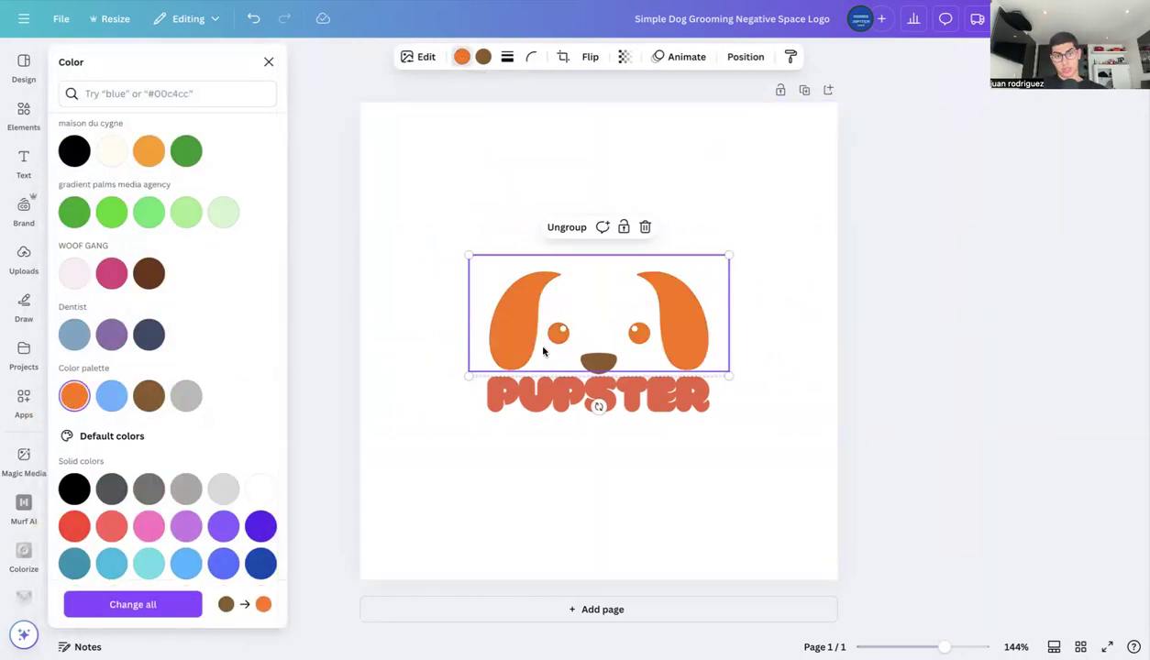
pyautogui.click(536, 398)
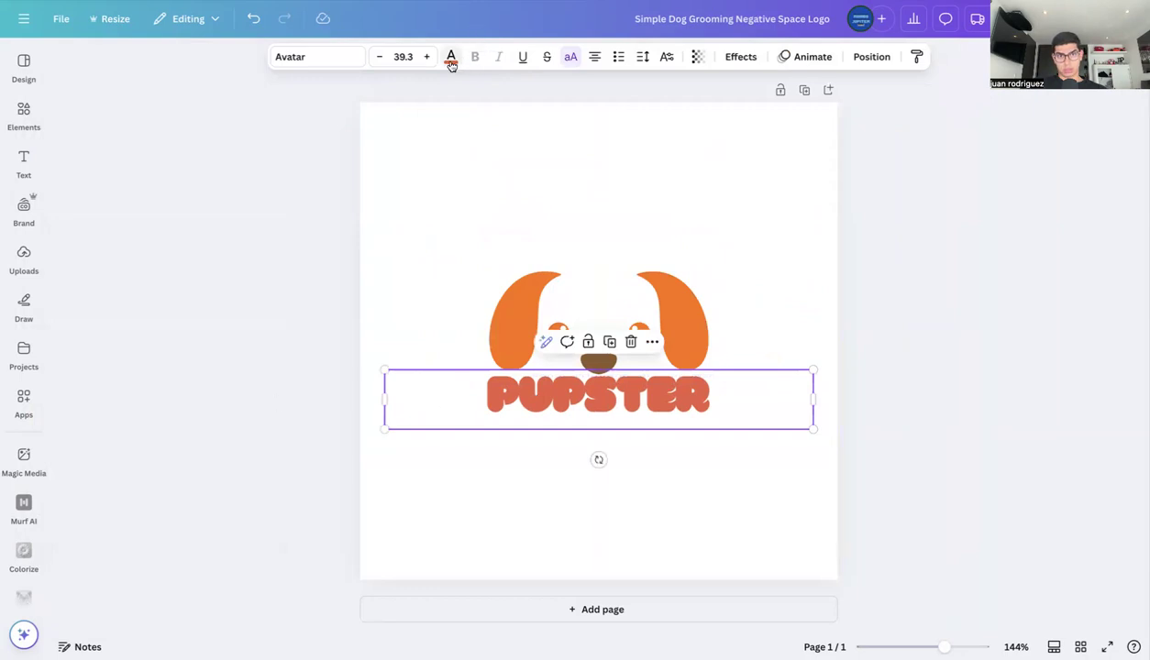
pyautogui.click(451, 56)
pyautogui.scroll(-5, 218, 513)
pyautogui.click(75, 396)
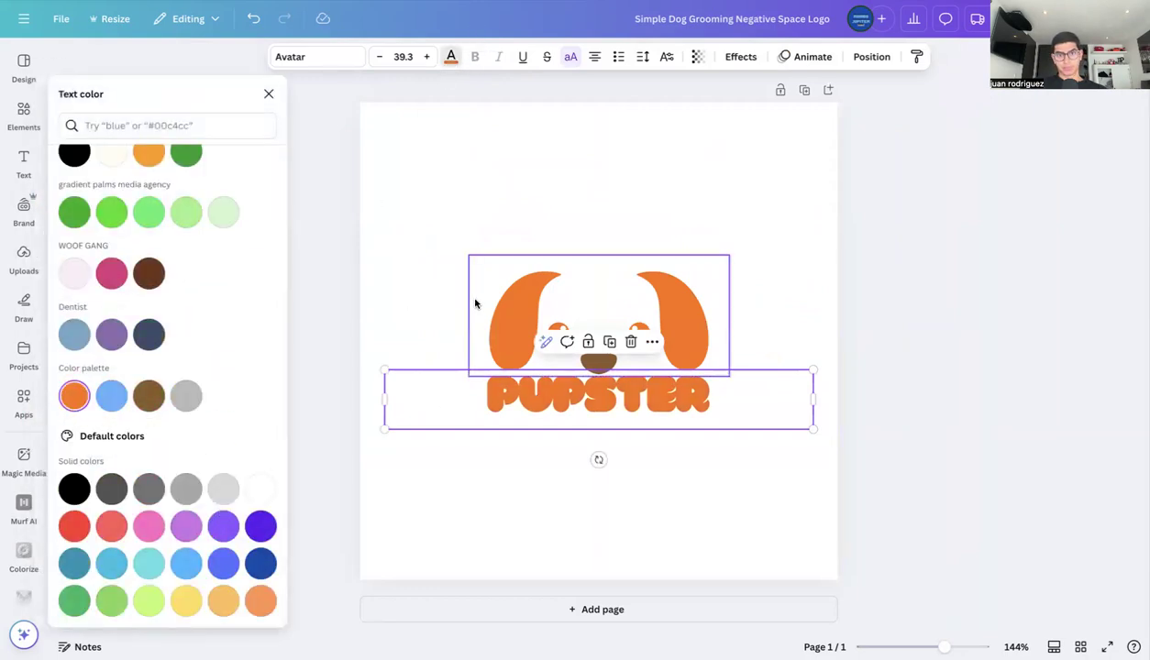
# Recolour the dog face's remaining brown parts and the nose orange
pyautogui.click(654, 318)
pyautogui.click(483, 56)
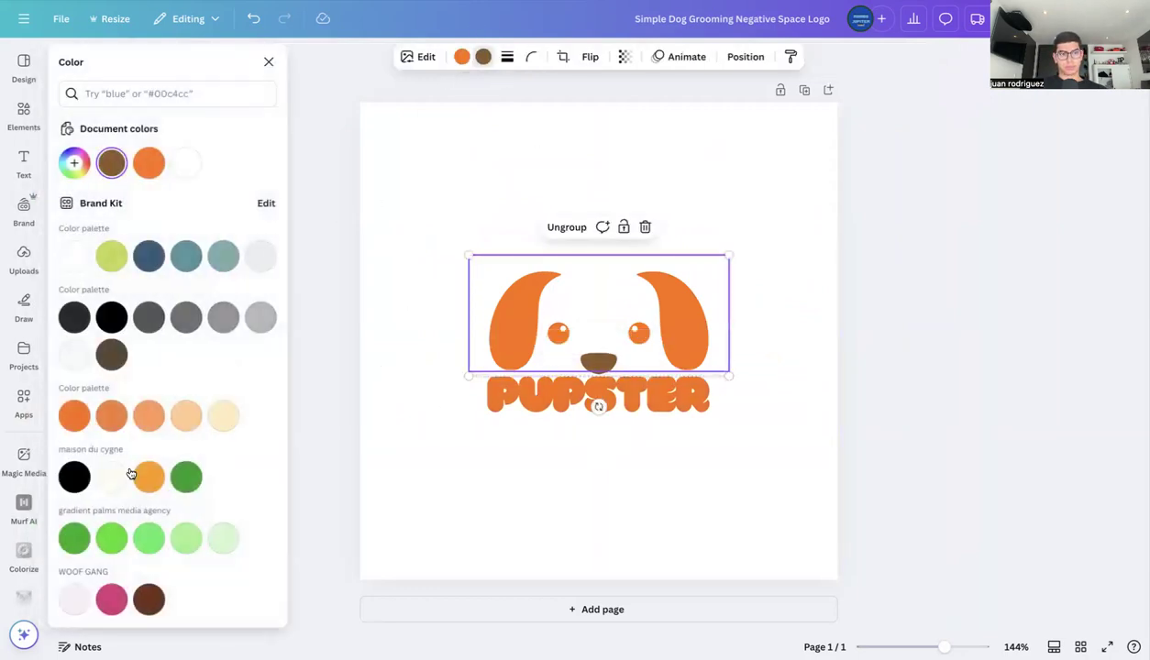
pyautogui.click(74, 415)
pyautogui.click(596, 359)
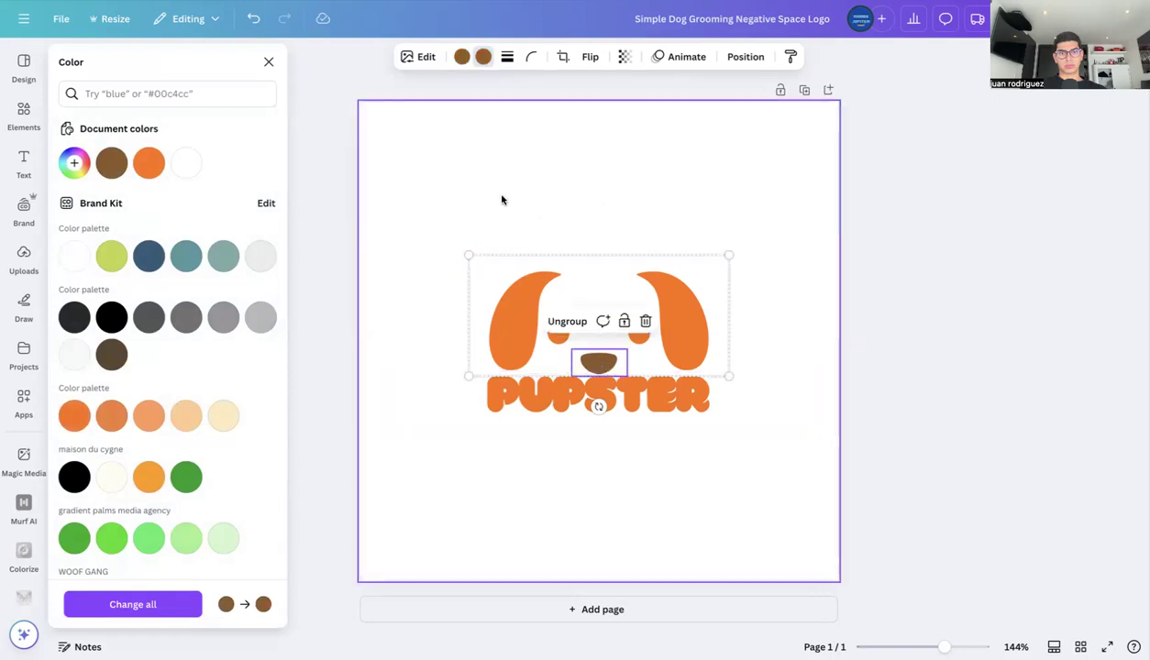
pyautogui.click(88, 422)
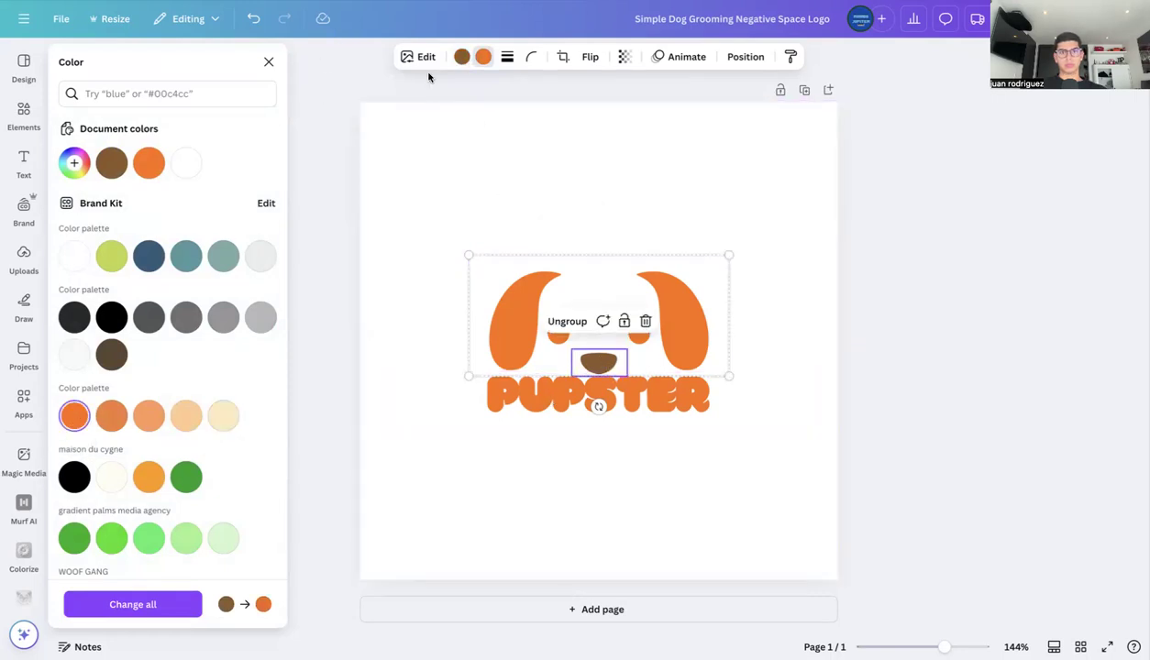
pyautogui.click(461, 57)
pyautogui.click(74, 415)
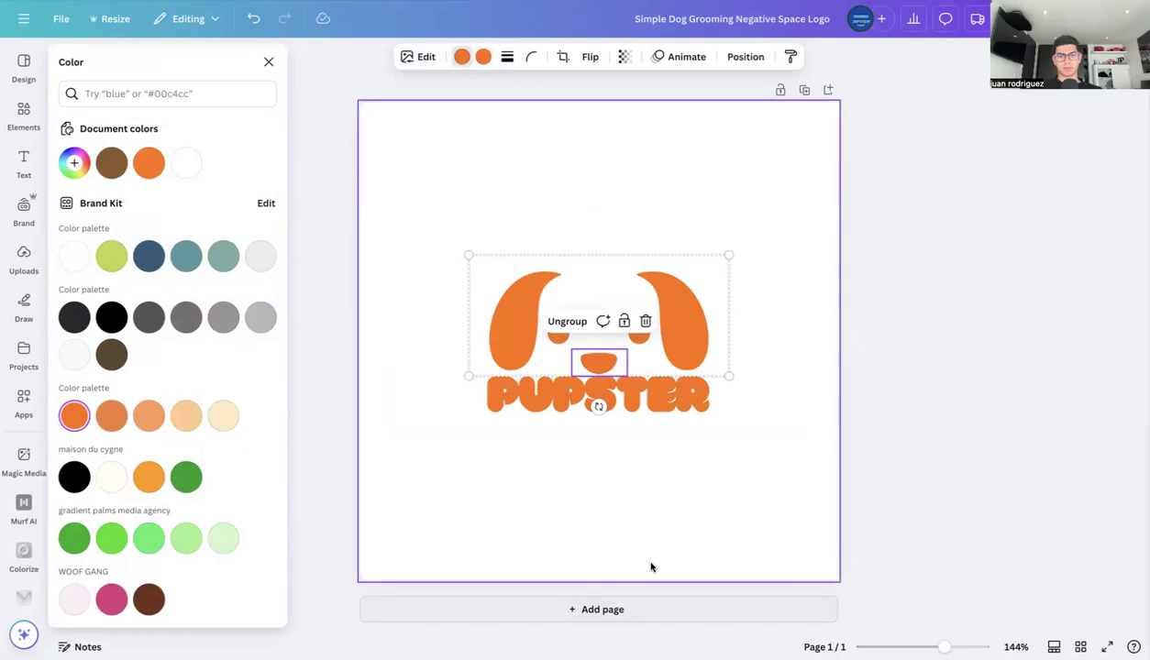
pyautogui.click(673, 536)
# Check PUPSTER's orange colour and nudge the word slightly down, keeping it centred
pyautogui.click(668, 409)
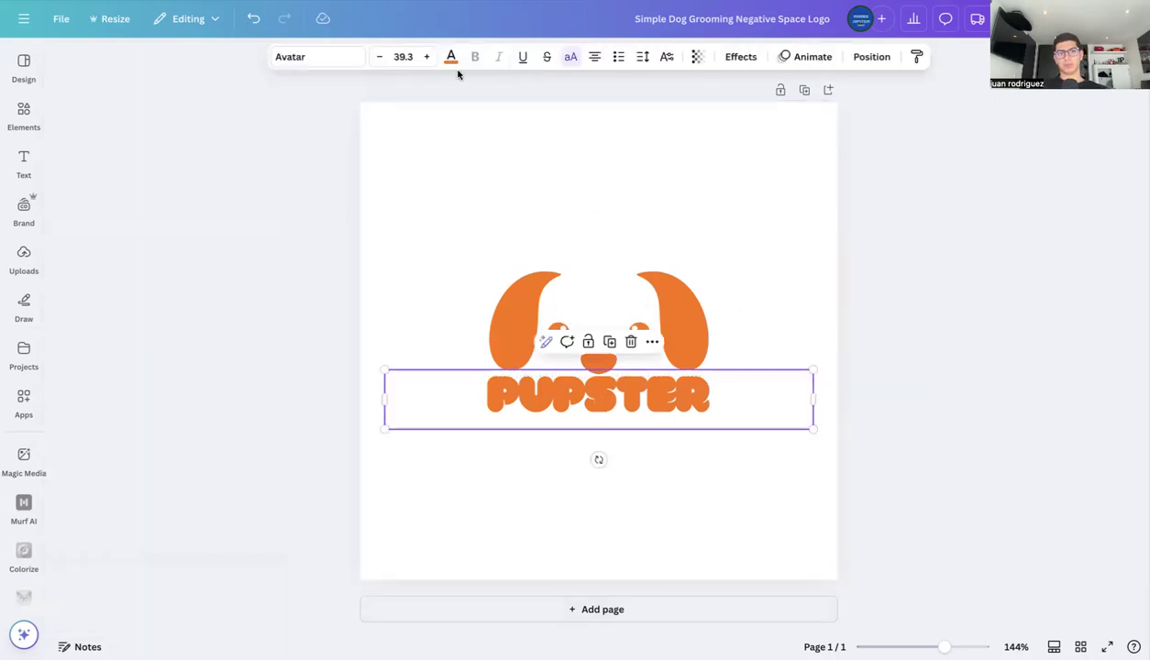
pyautogui.click(451, 59)
pyautogui.scroll(-5, 149, 500)
pyautogui.scroll(3, 92, 404)
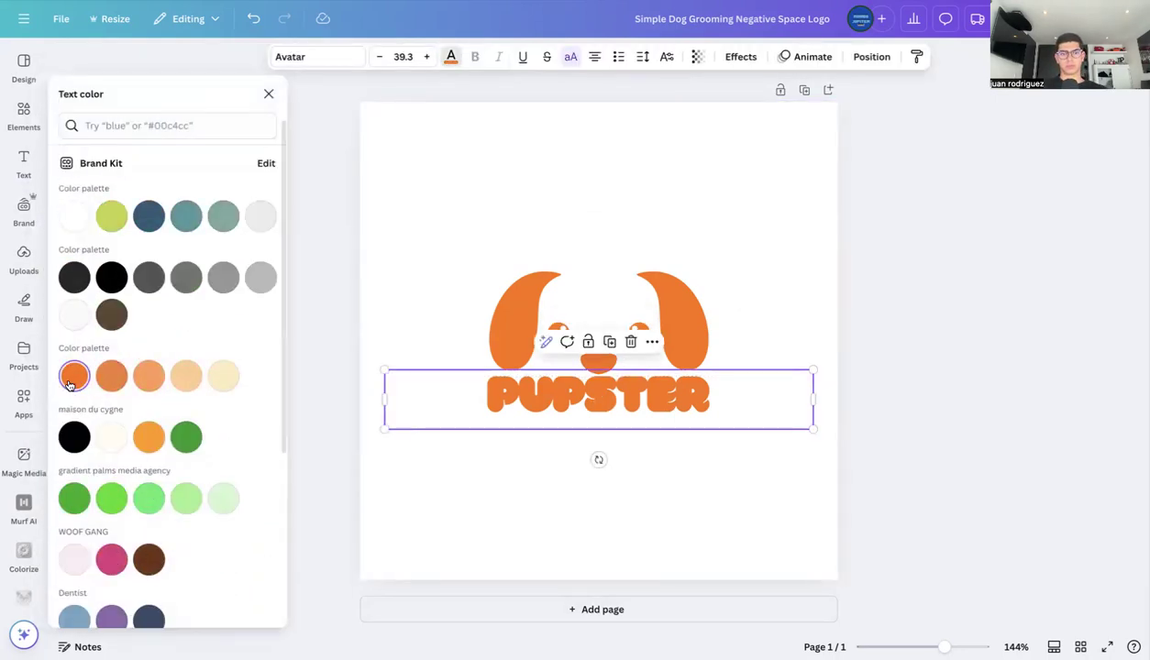
pyautogui.moveTo(679, 412); pyautogui.dragTo(680, 417)
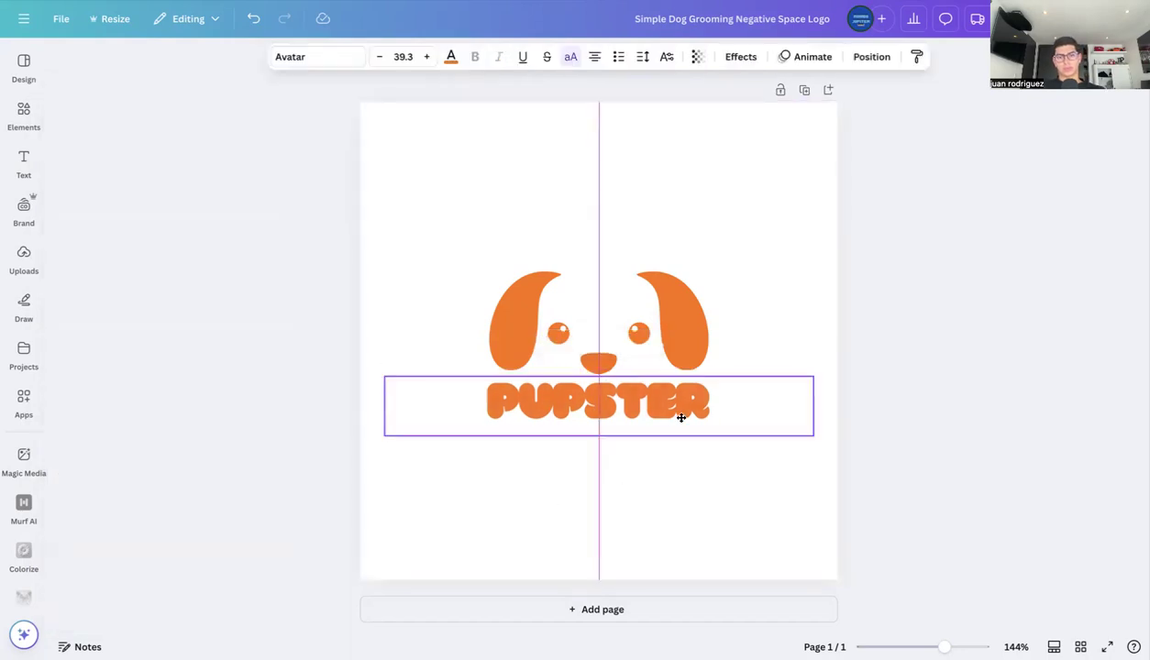
pyautogui.click(715, 454)
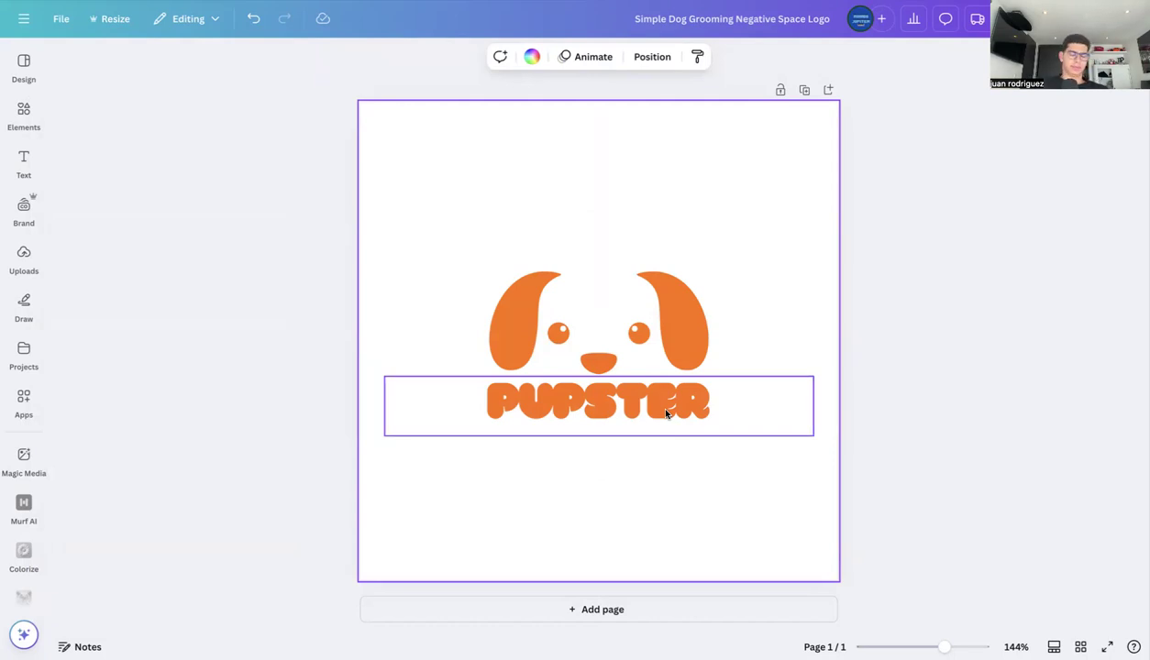
# Zoom in to inspect the all-orange PUPSTER logo, then zoom back out
pyautogui.scroll(5, 666, 414)
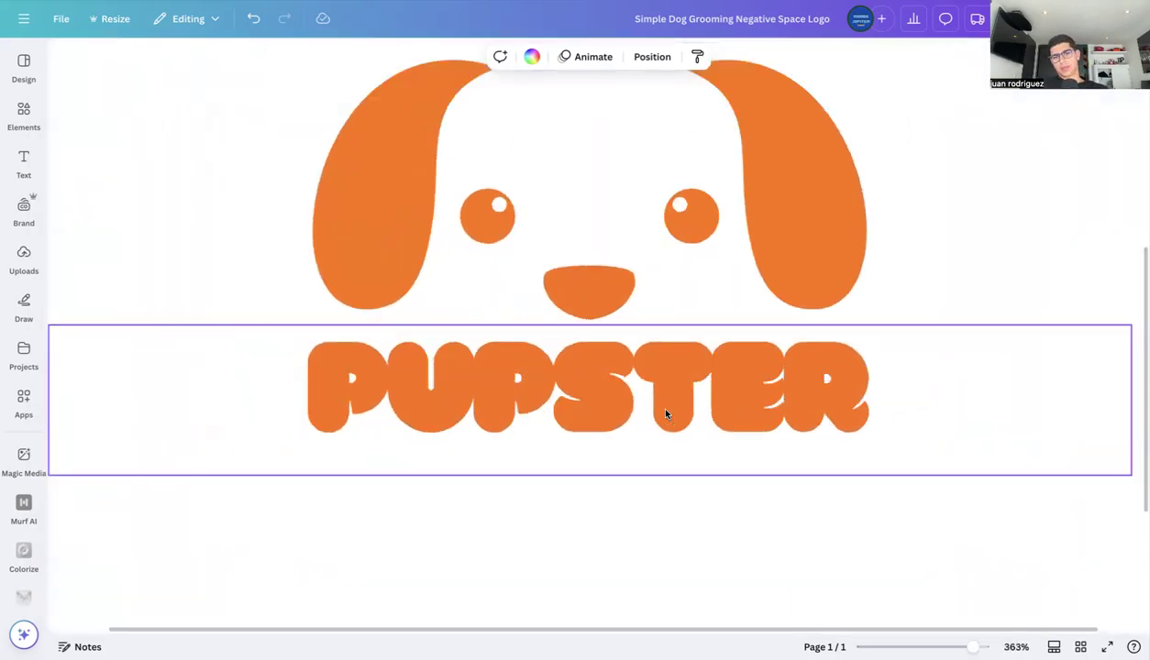
pyautogui.scroll(-1, 666, 413)
pyautogui.scroll(-5, 665, 414)
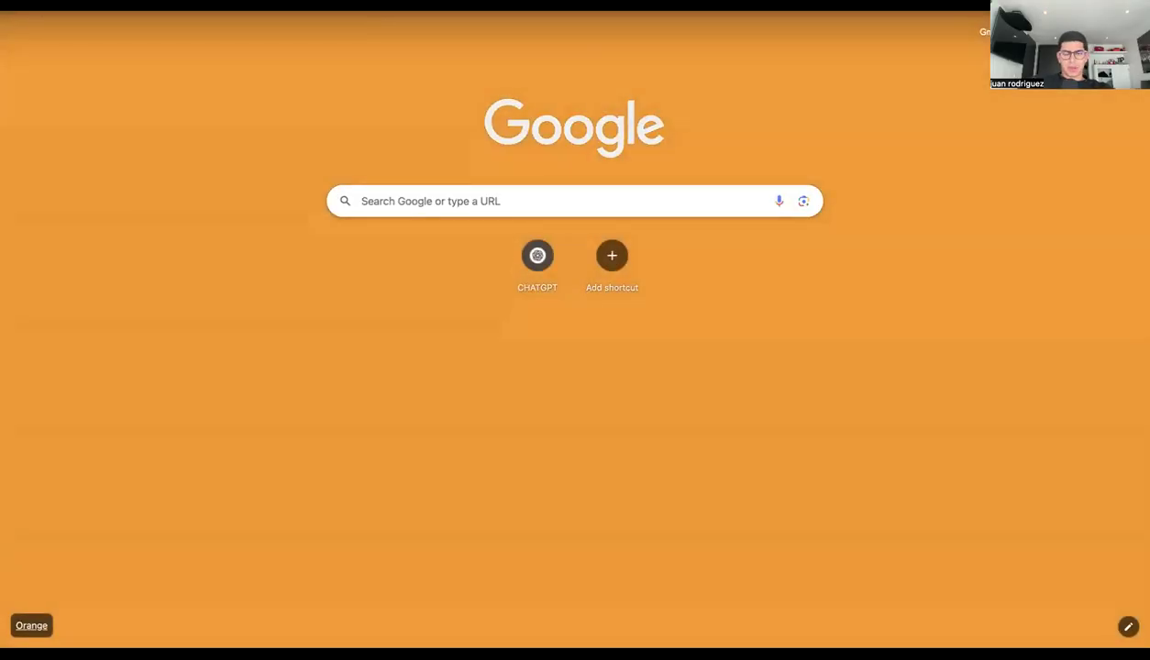
# Search 'gmail' and choose Add another account from the profile menu to reach sign-in
pyautogui.write('gmail')
pyautogui.press('Return')
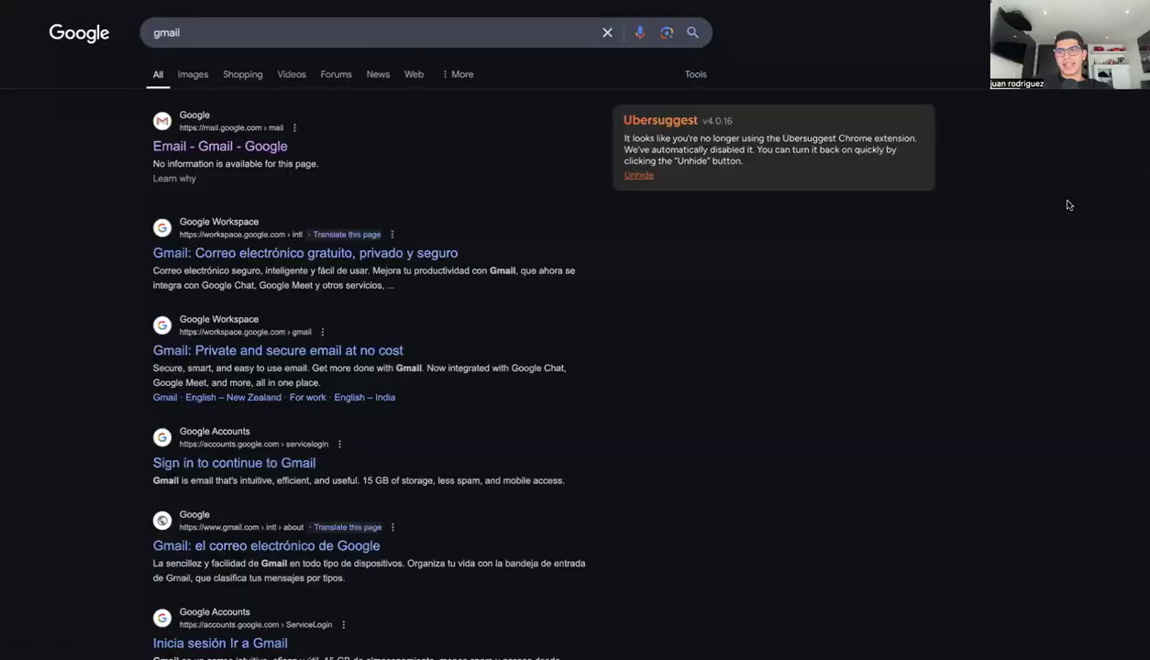
pyautogui.click(1114, 33)
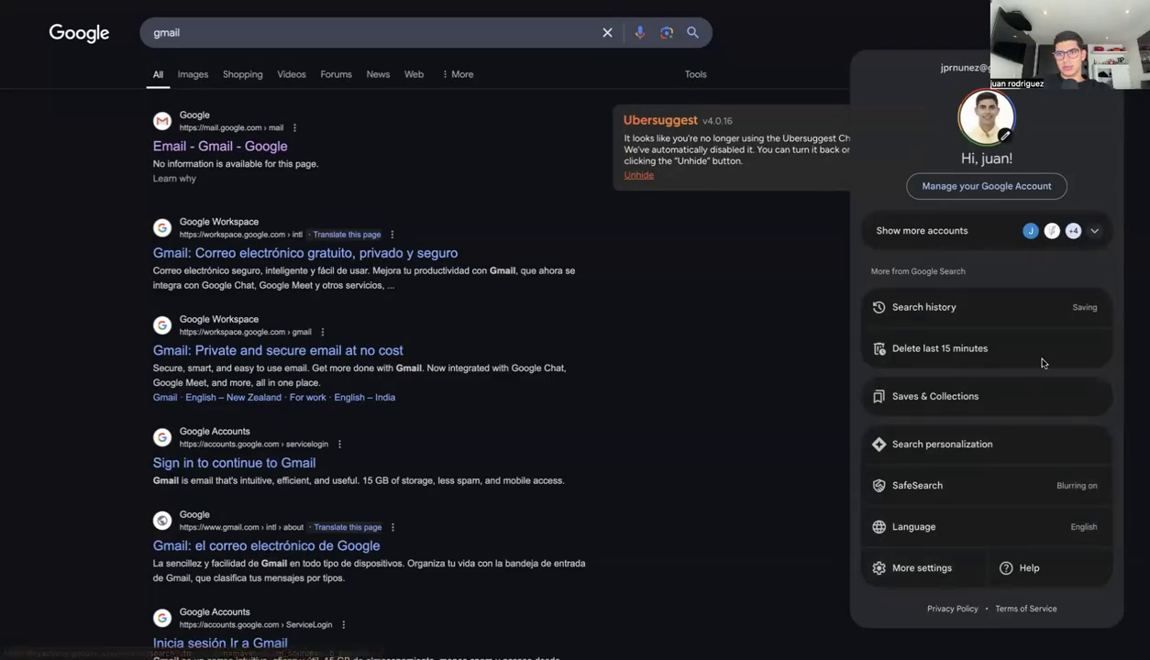
pyautogui.click(1074, 229)
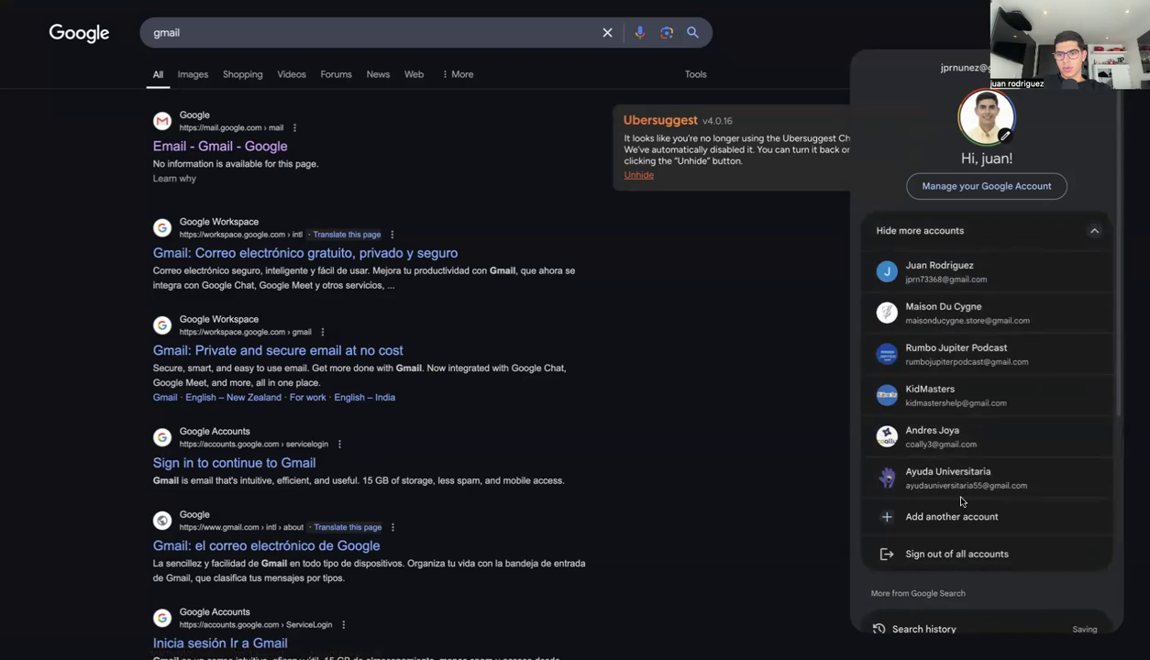
pyautogui.scroll(-2, 986, 401)
pyautogui.click(952, 337)
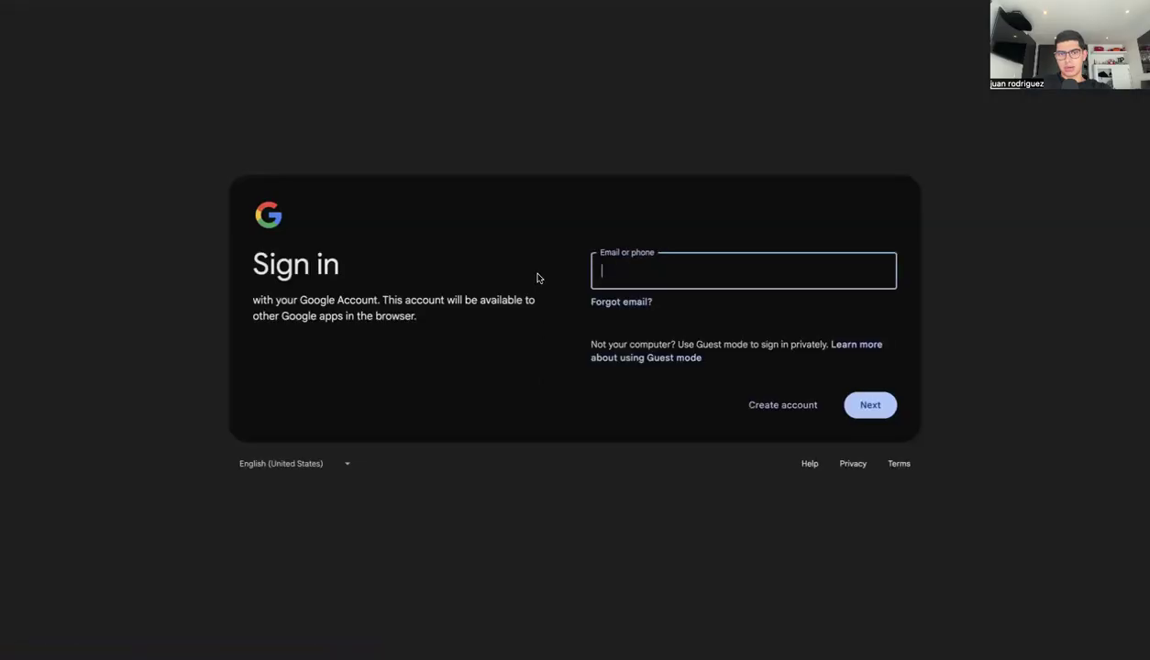
pyautogui.click(661, 273)
# Start a personal Google account with the first name PUPSTER
pyautogui.click(775, 404)
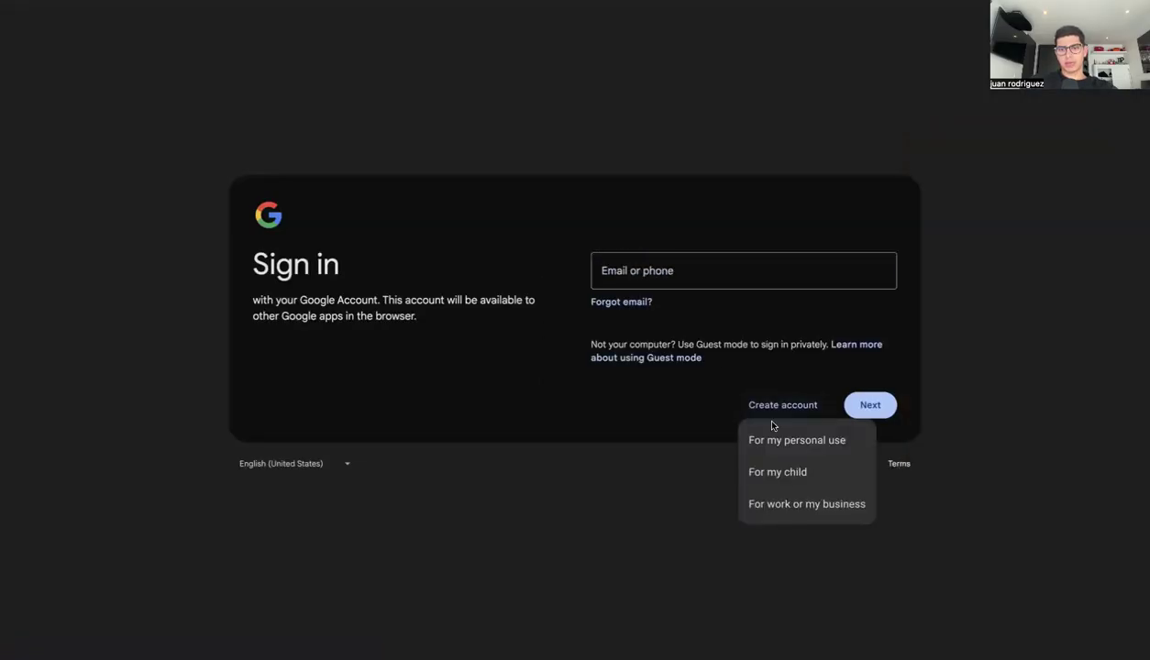
pyautogui.click(772, 443)
pyautogui.click(658, 275)
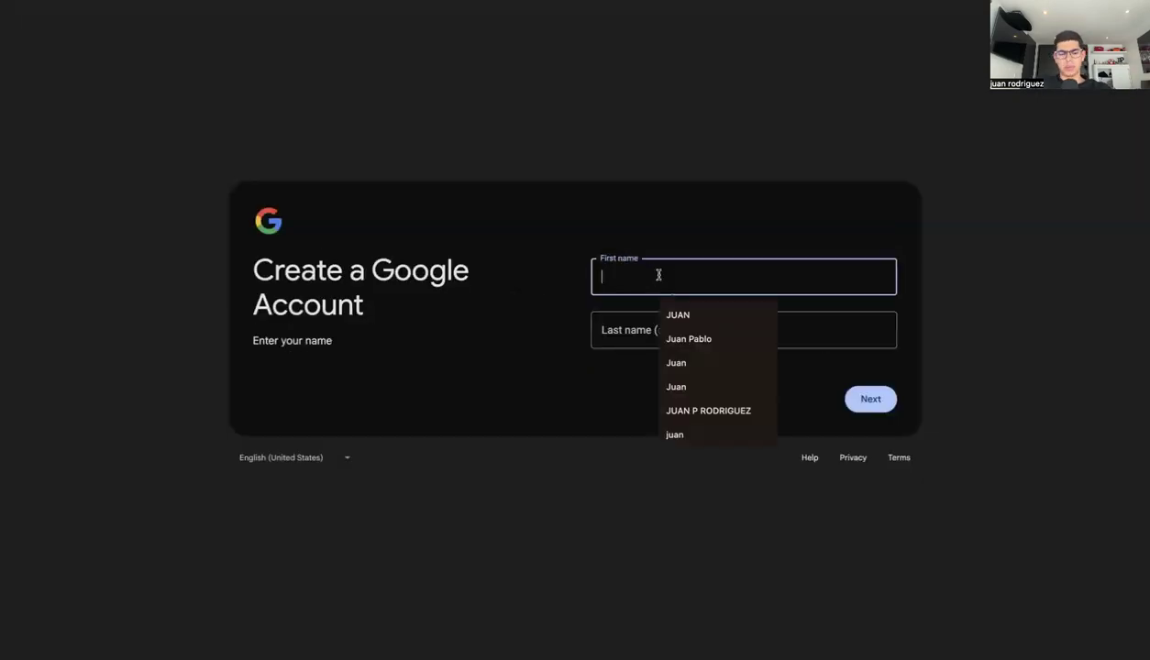
pyautogui.press('BackSpace')
pyautogui.press('BackSpace')
pyautogui.write('UPSTER')
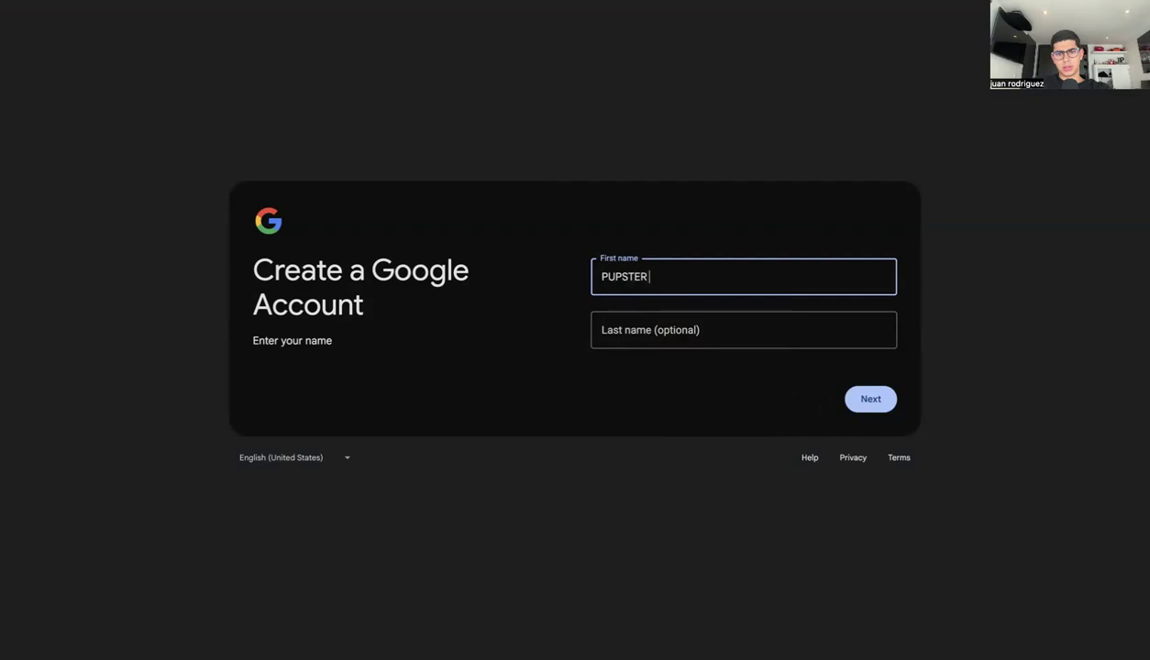
pyautogui.click(688, 318)
pyautogui.click(858, 394)
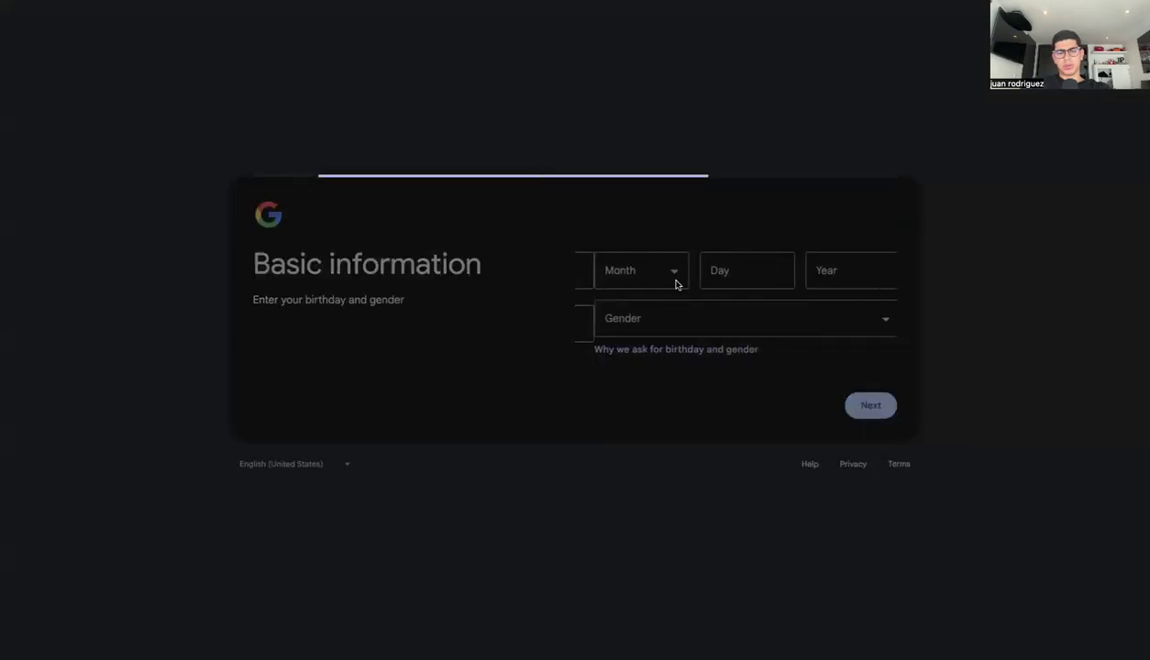
# Set the birthday to June 24, 2000 and gender to Male, then continue
pyautogui.click(653, 282)
pyautogui.click(658, 356)
pyautogui.click(701, 268)
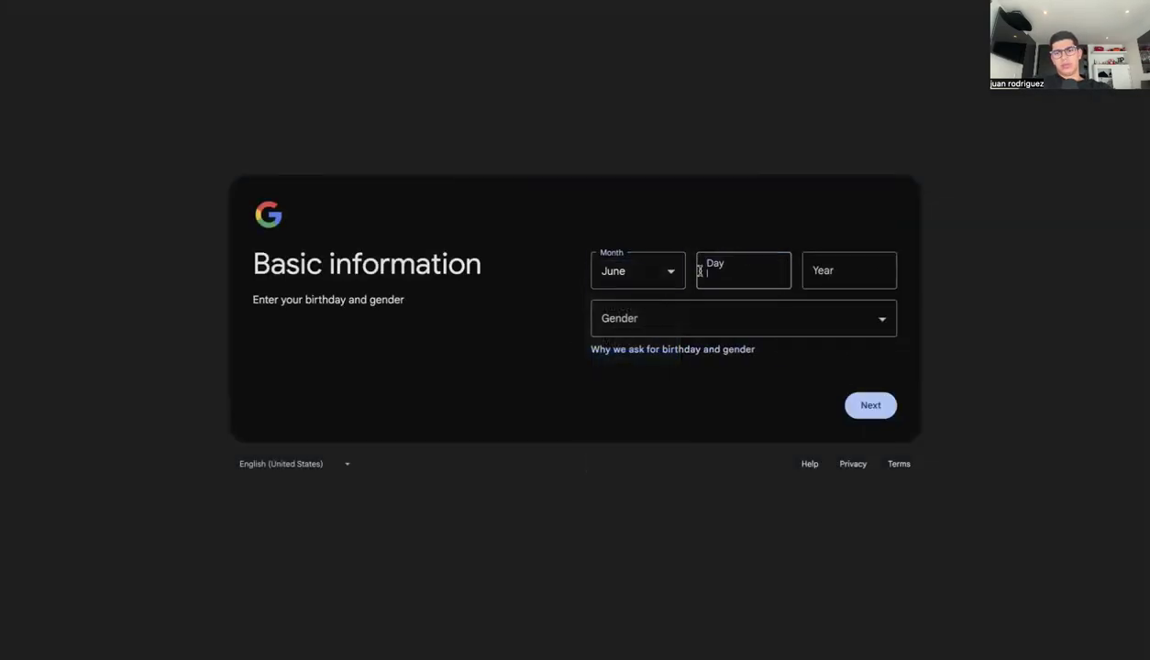
pyautogui.write('24')
pyautogui.click(850, 267)
pyautogui.write('2000')
pyautogui.click(721, 315)
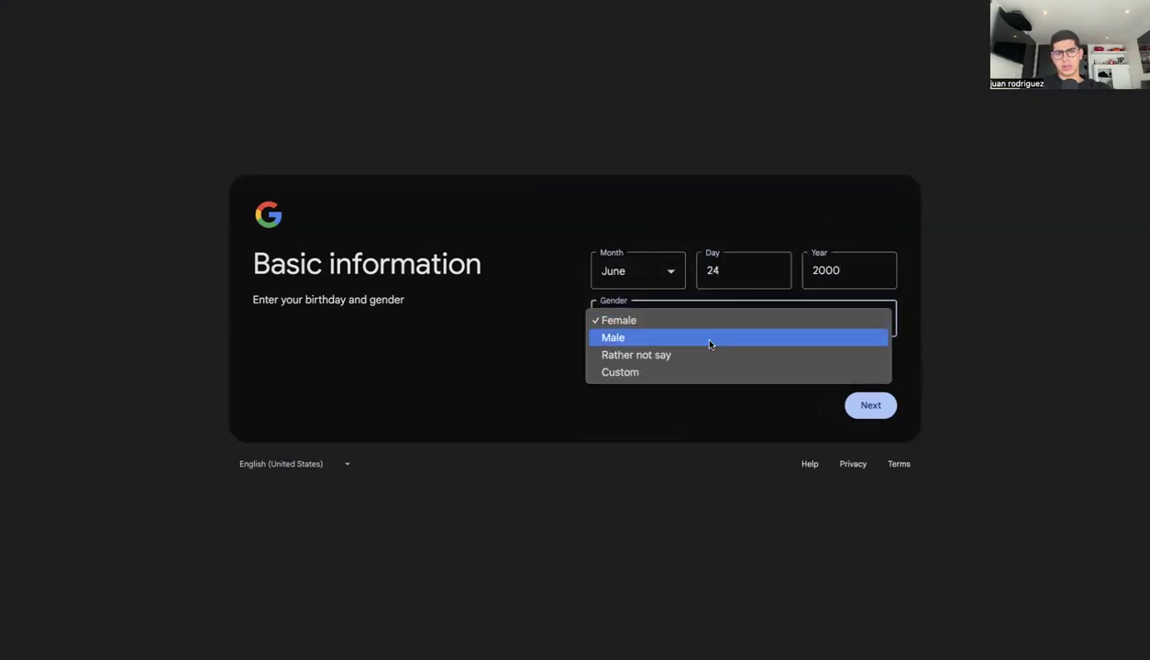
pyautogui.click(709, 344)
pyautogui.click(881, 411)
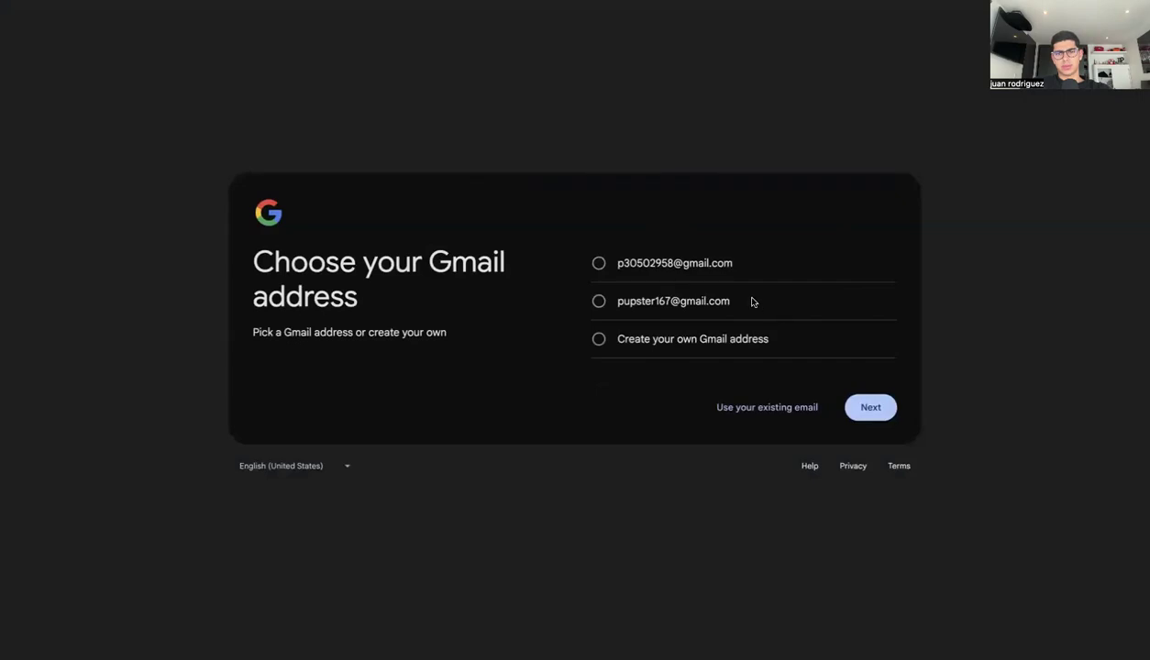
# Try a custom address of plain PUPSTER, then underscore and store-themed variants, finding them taken
pyautogui.click(667, 339)
pyautogui.click(871, 437)
pyautogui.press('capslock')
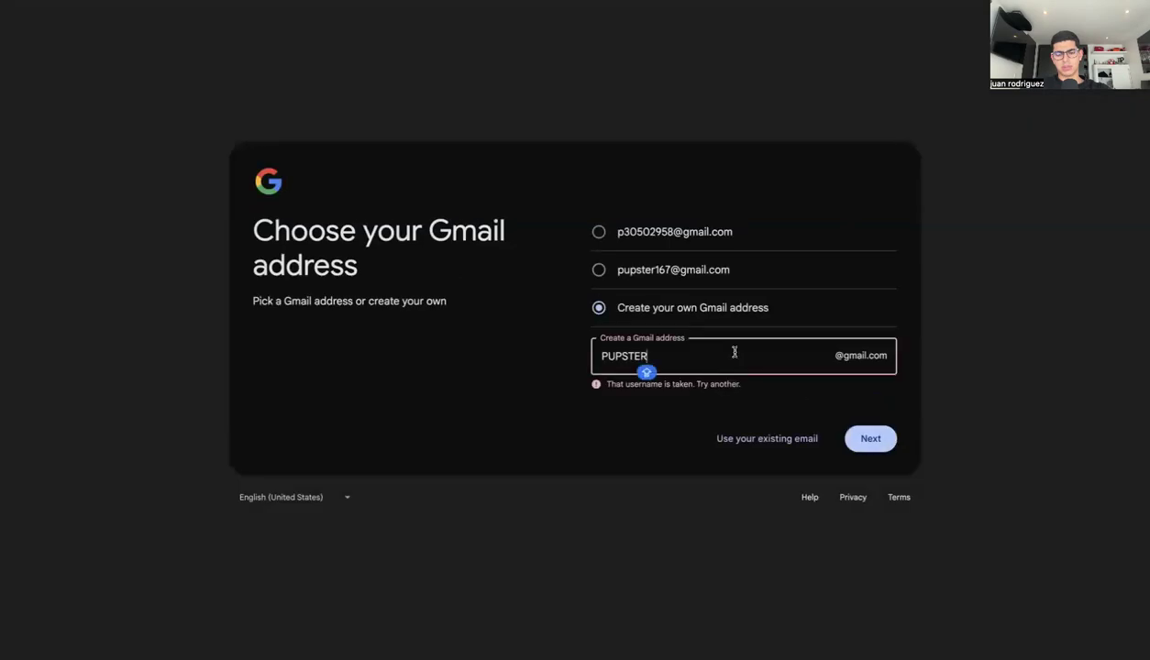
pyautogui.write('_')
pyautogui.click(869, 439)
pyautogui.click(657, 356)
pyautogui.press('BackSpace')
pyautogui.write('S')
pyautogui.press('BackSpace')
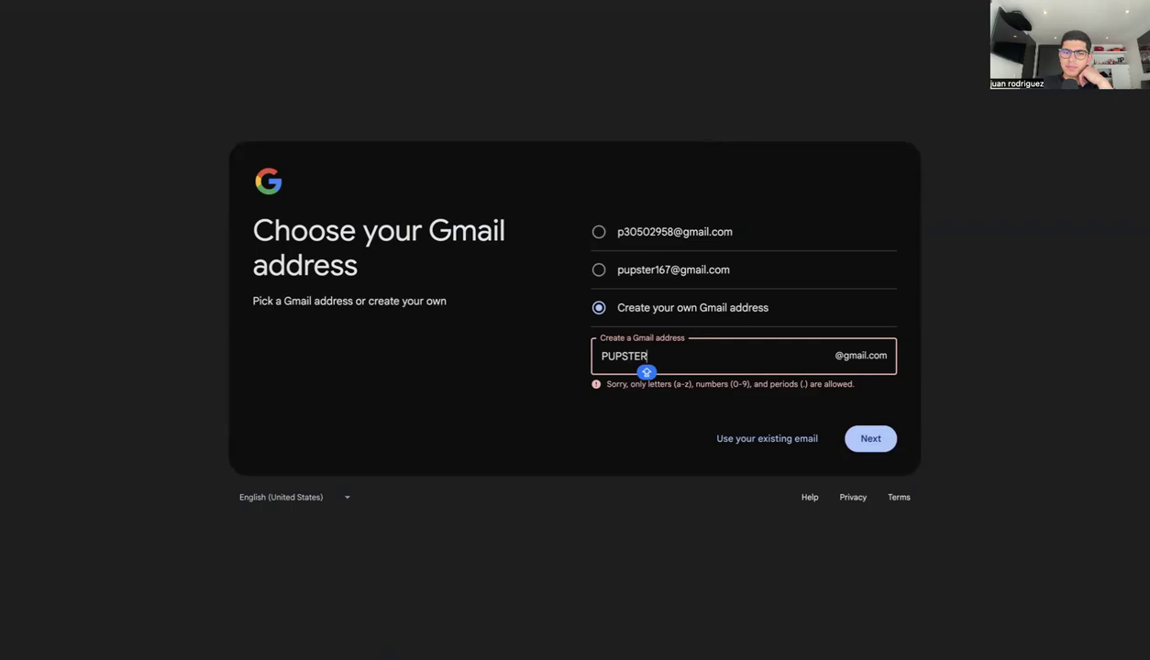
pyautogui.write('.STO')
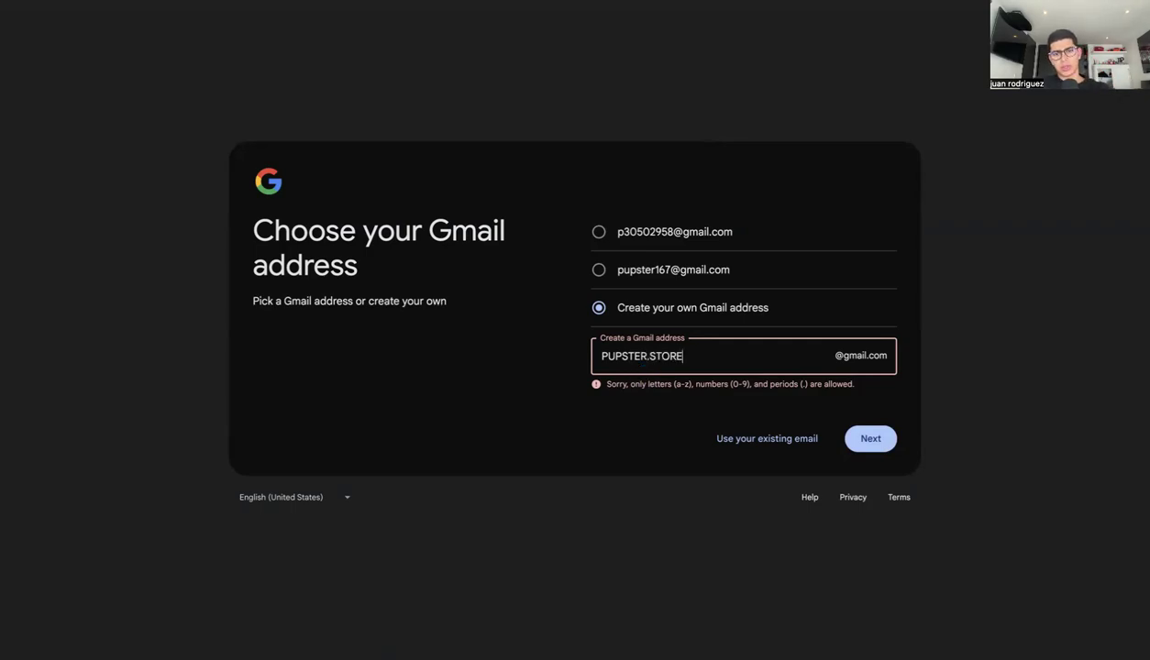
pyautogui.write('RE')
pyautogui.click(870, 438)
# Retry the store-themed PUPSTER address with and without an underscore
pyautogui.click(741, 363)
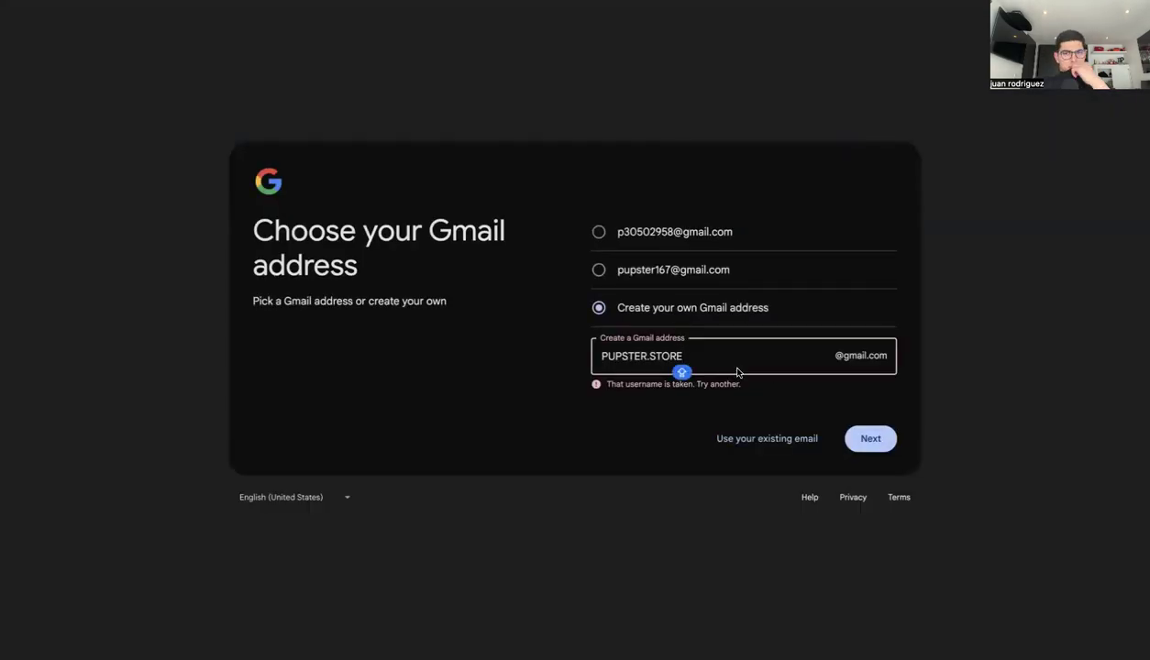
pyautogui.write('_')
pyautogui.click(853, 433)
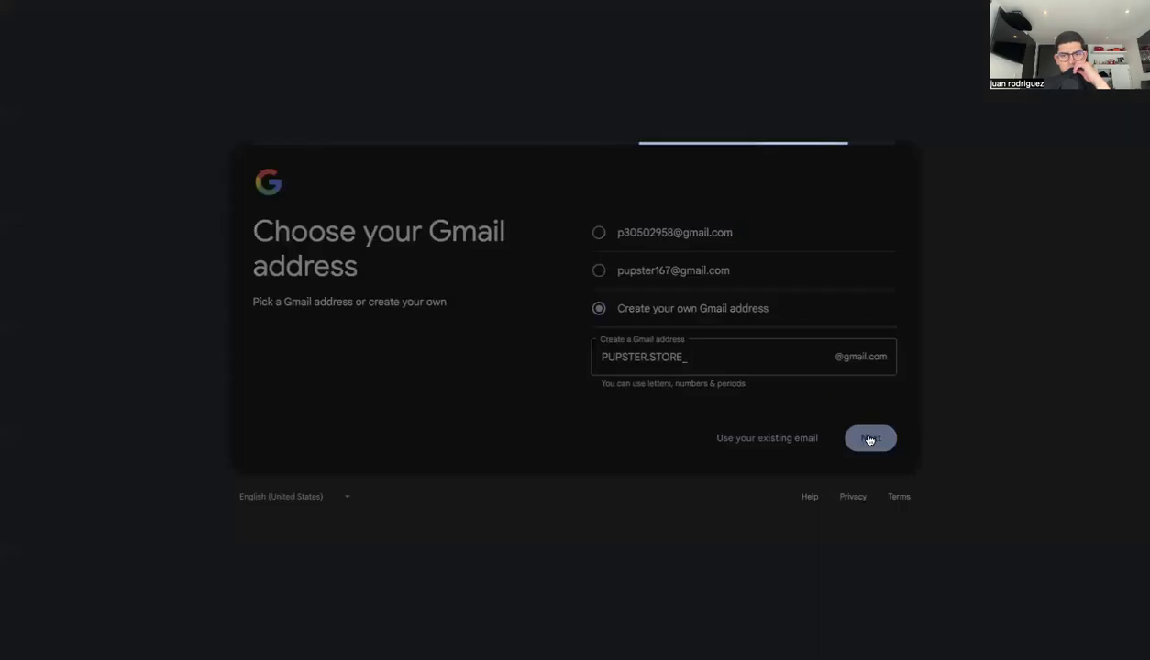
pyautogui.click(743, 364)
pyautogui.press('BackSpace')
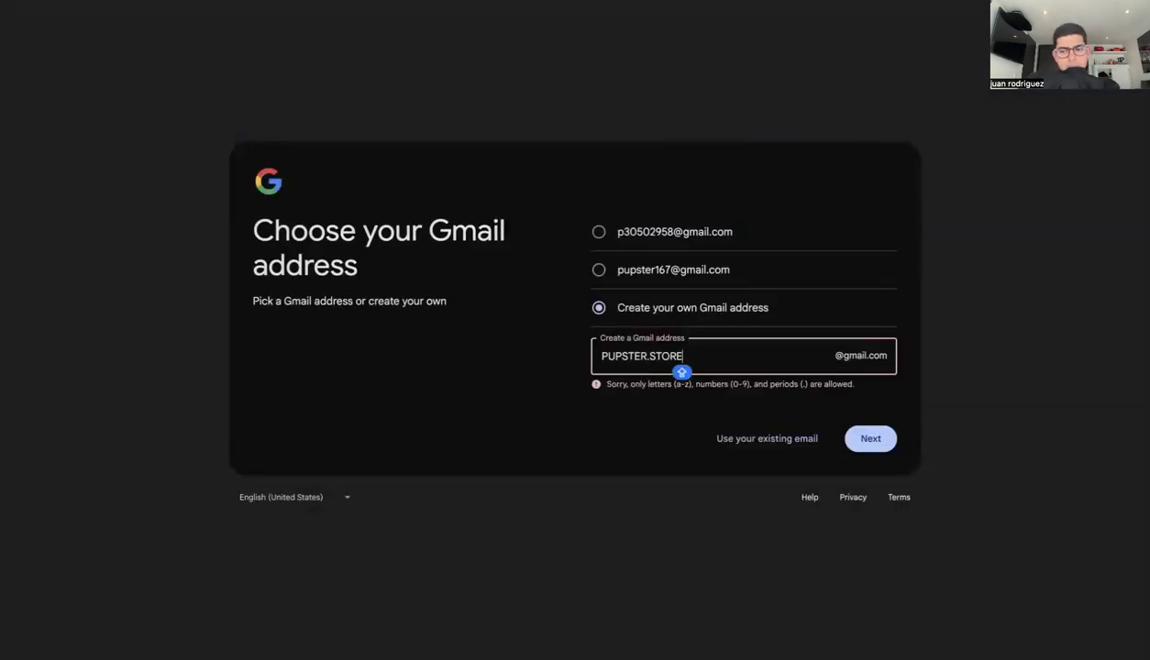
pyautogui.press('BackSpace')
pyautogui.write('RE')
pyautogui.click(866, 431)
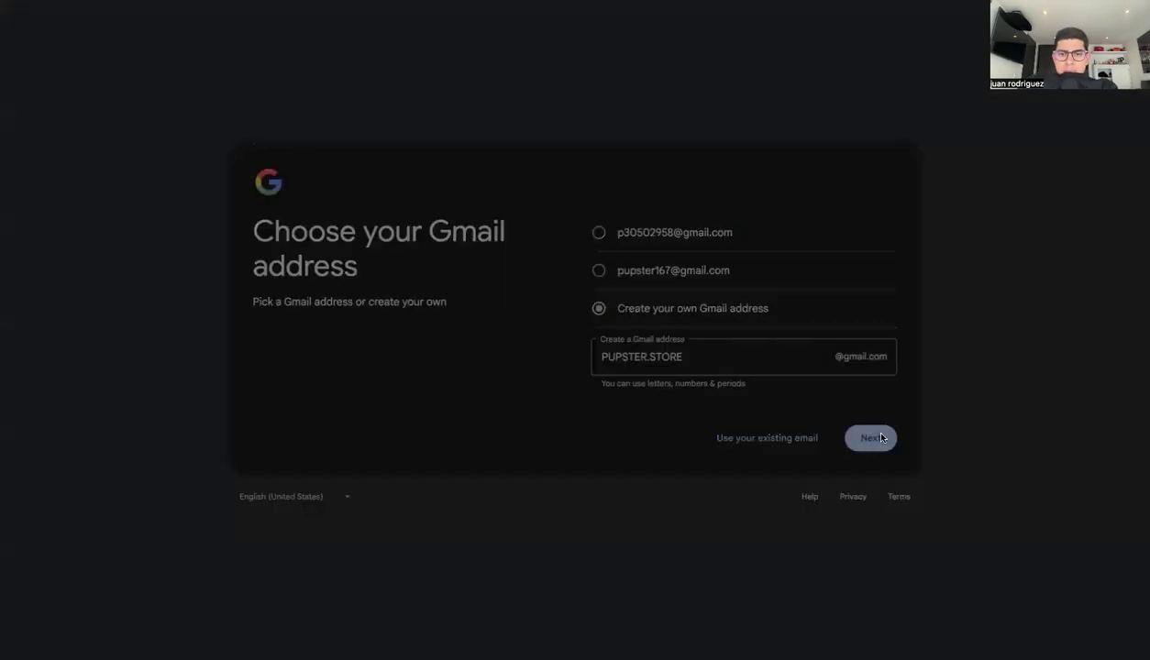
pyautogui.click(708, 359)
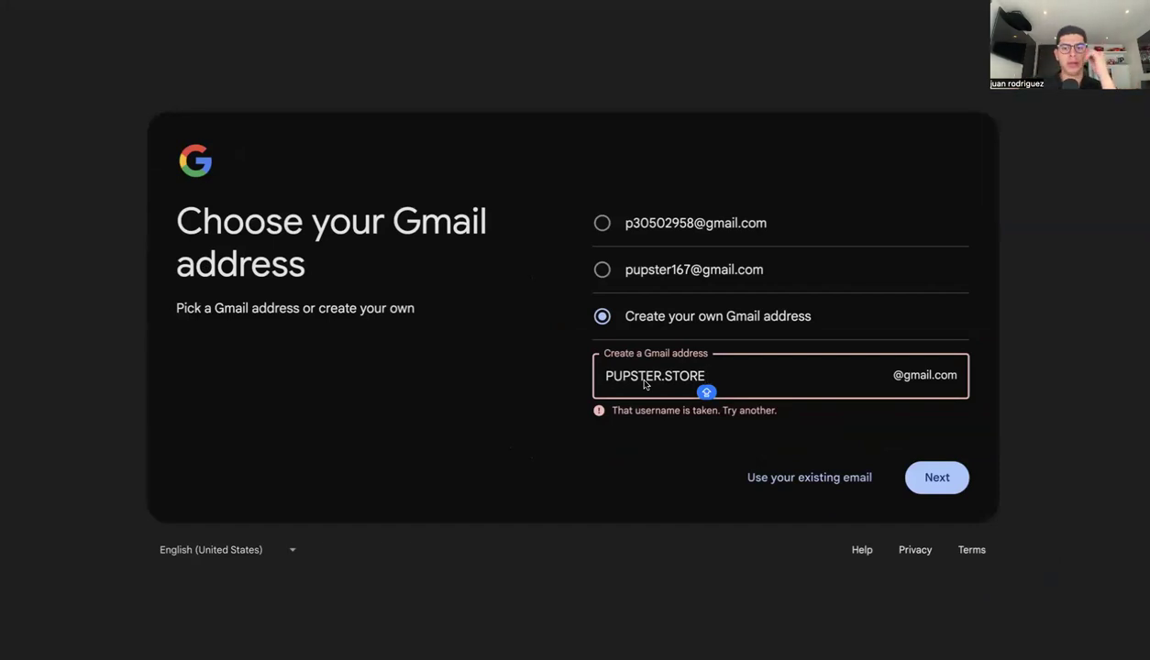
# Switch to a dogs-themed PUPSTER address and submit it once accepted
pyautogui.moveTo(701, 388); pyautogui.dragTo(554, 384)
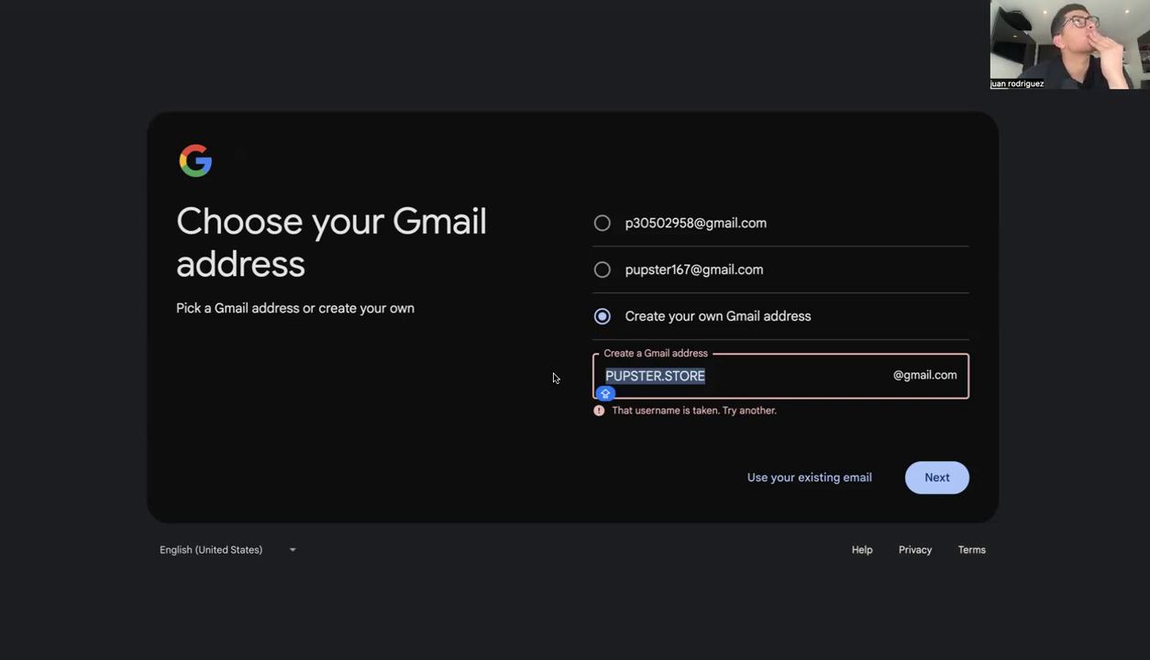
pyautogui.click(711, 367)
pyautogui.press('BackSpace')
pyautogui.press('BackSpace')
pyautogui.press('BackSpace')
pyautogui.press('BackSpace')
pyautogui.press('BackSpace')
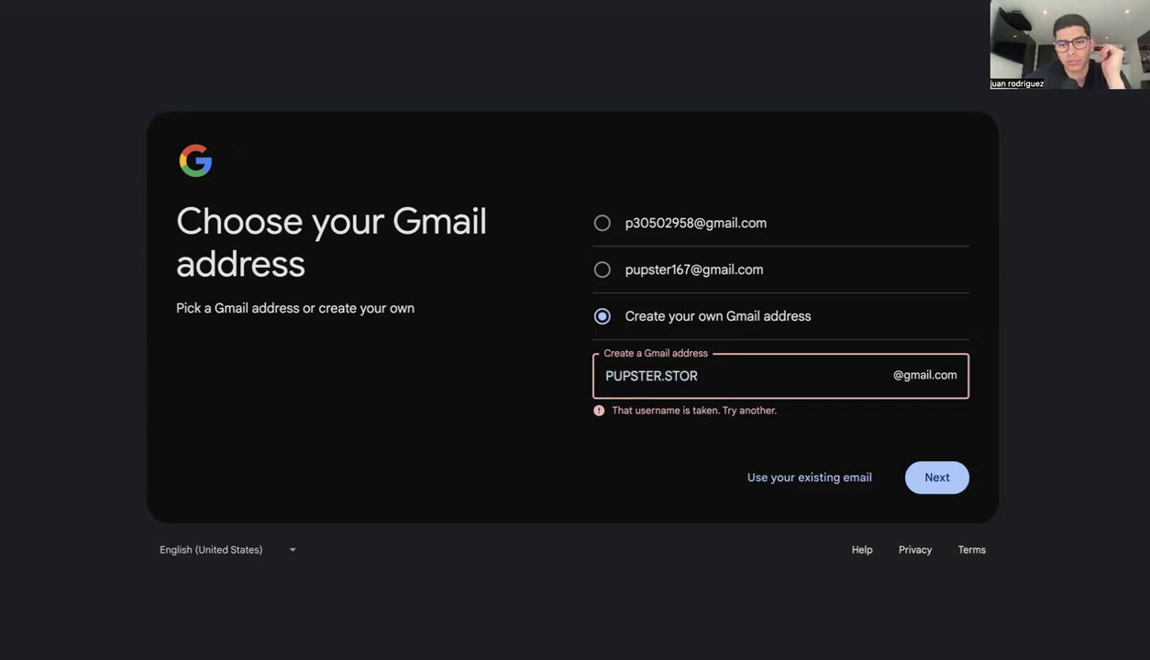
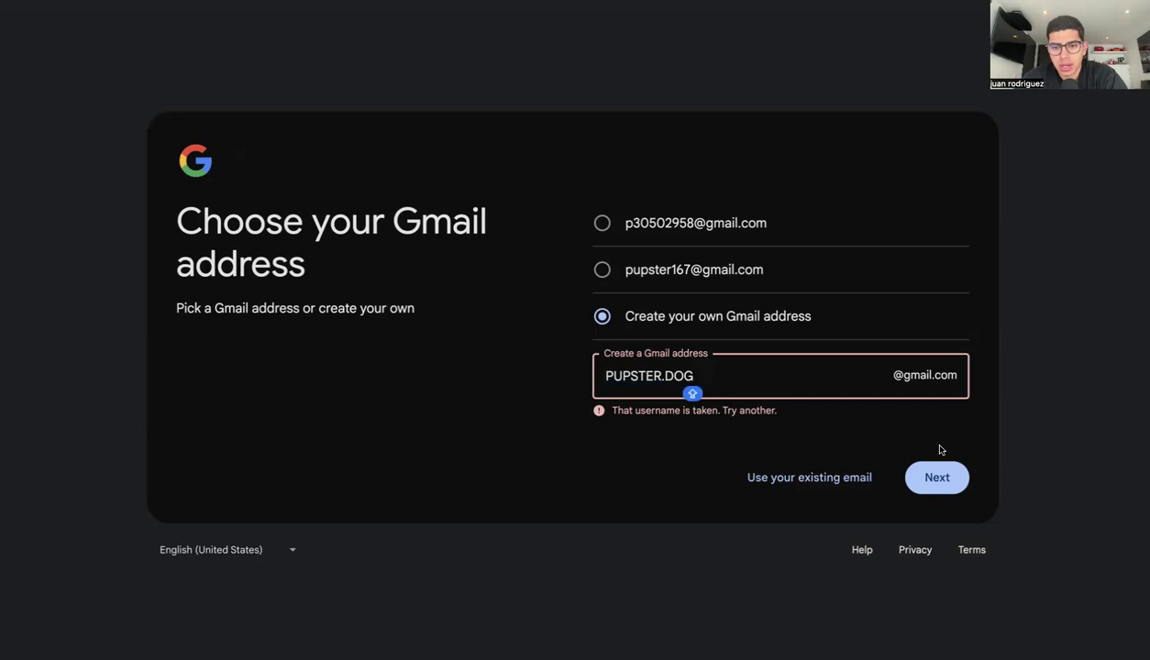
pyautogui.click(936, 476)
pyautogui.click(830, 385)
pyautogui.press('BackSpace')
pyautogui.press('BackSpace')
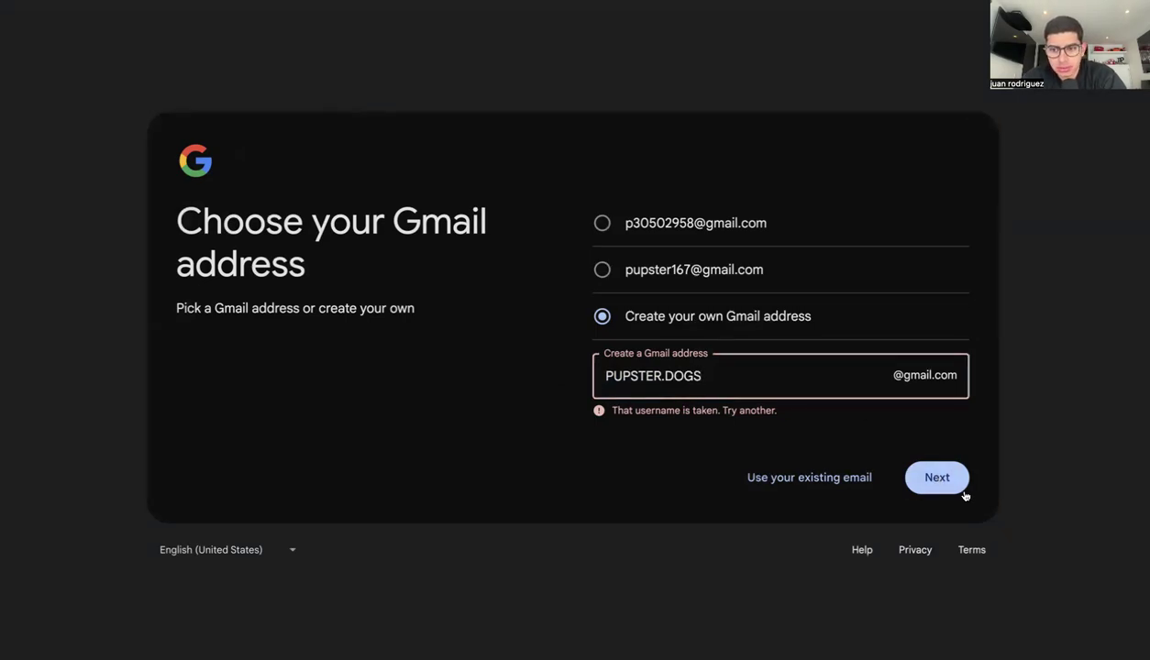
pyautogui.click(958, 490)
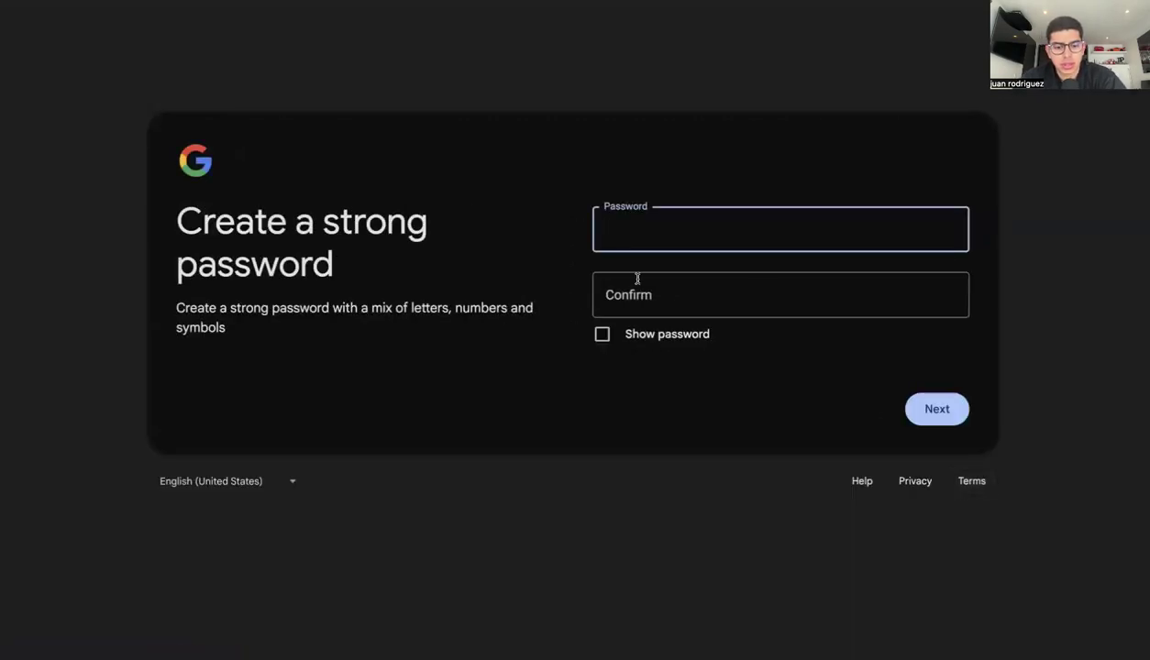
# Enter the new account password in Password and Confirm, then continue
pyautogui.click(643, 242)
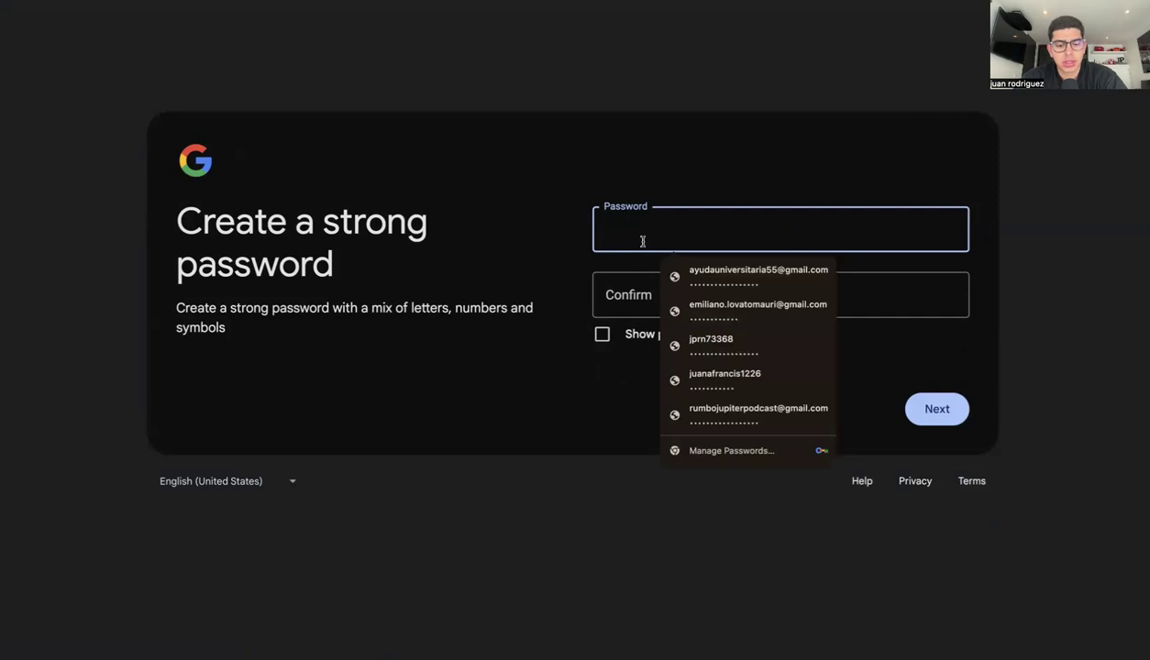
pyautogui.write('•••••••••')
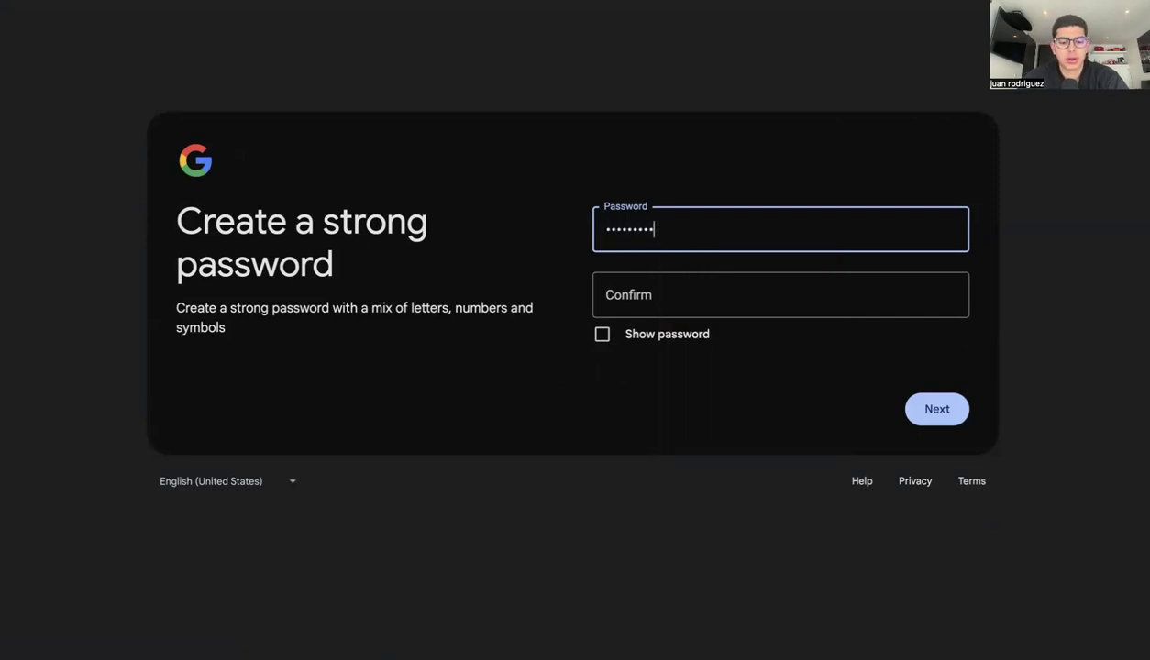
pyautogui.press('super+a')
pyautogui.press('BackSpace')
pyautogui.write('••••••')
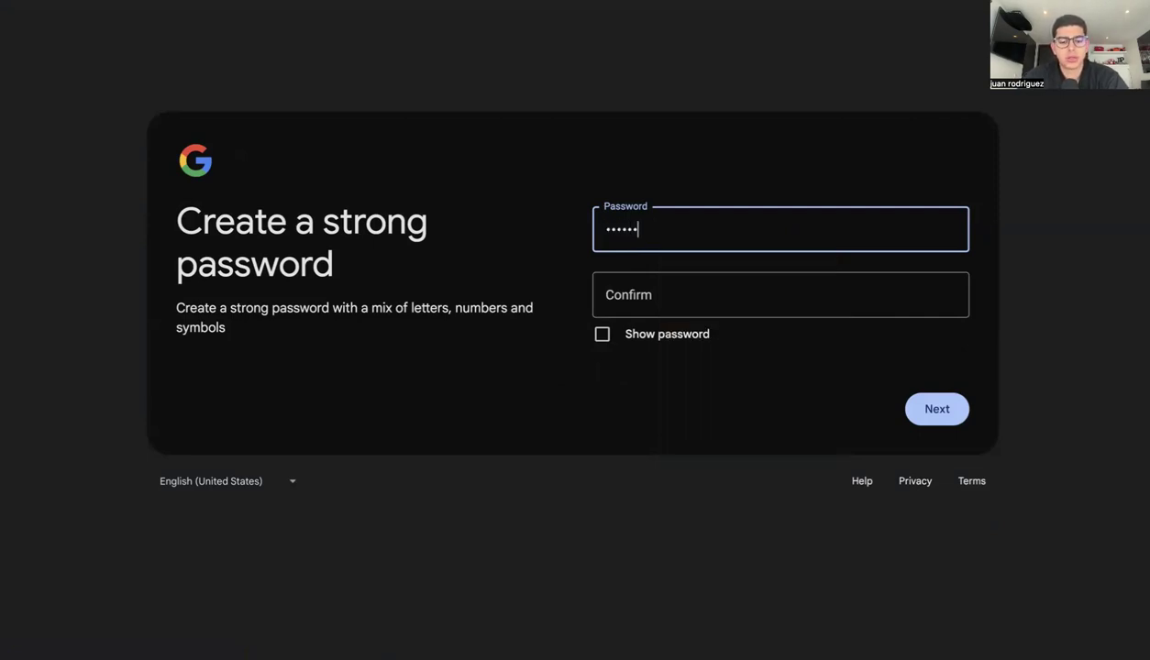
pyautogui.write('••')
pyautogui.click(624, 286)
pyautogui.write('••••••••••••')
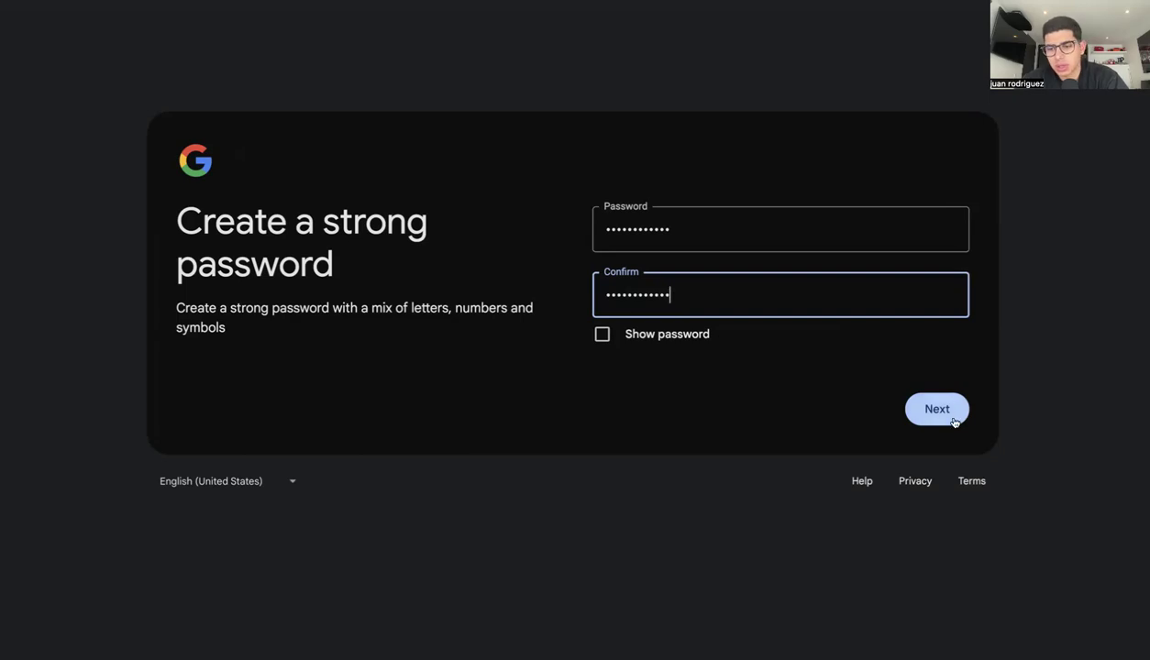
pyautogui.click(944, 414)
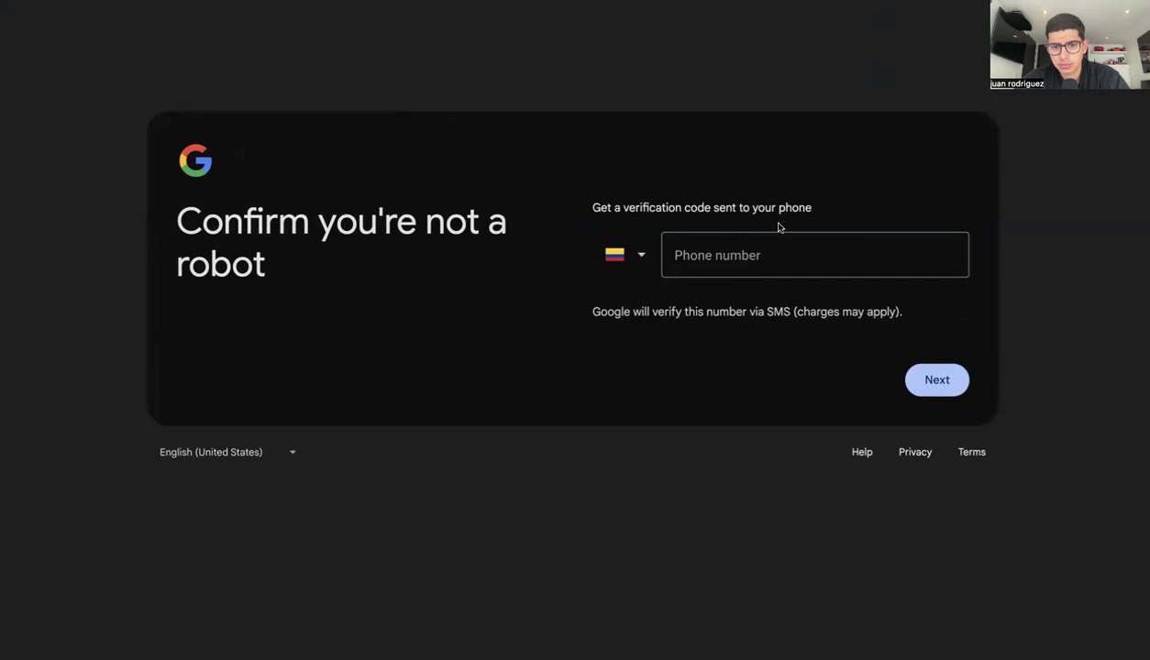
# Submit the full phone number for SMS verification and focus the code field
pyautogui.click(744, 254)
pyautogui.write('3222956')
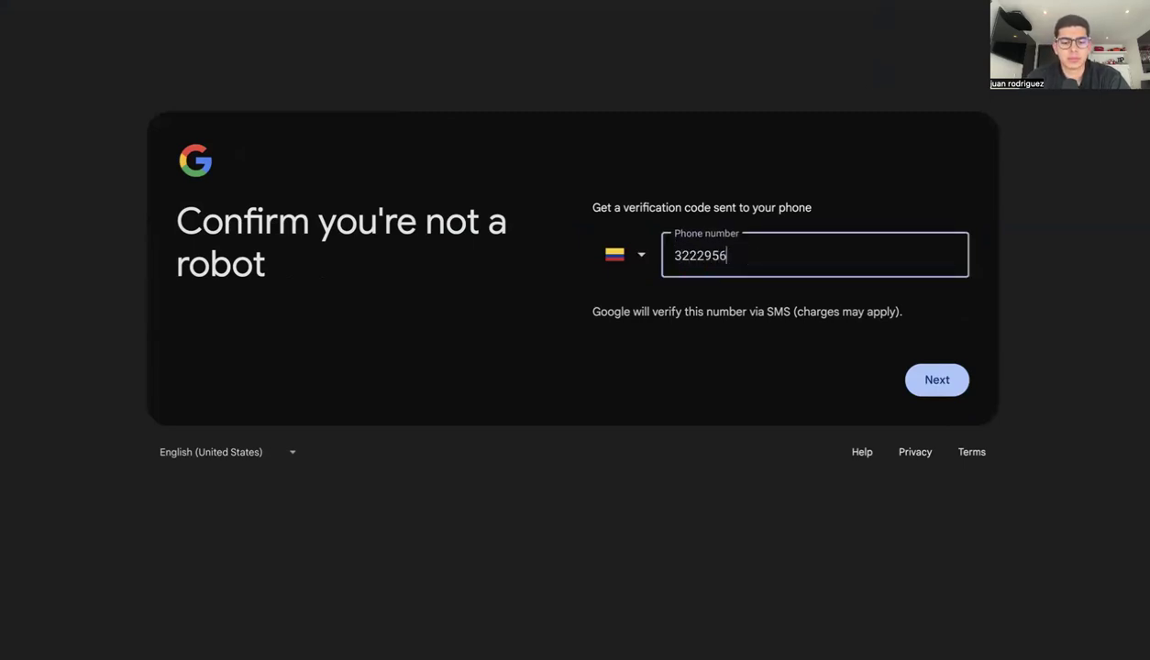
pyautogui.hotkey('ctrl', 'a')
pyautogui.press('BackSpace')
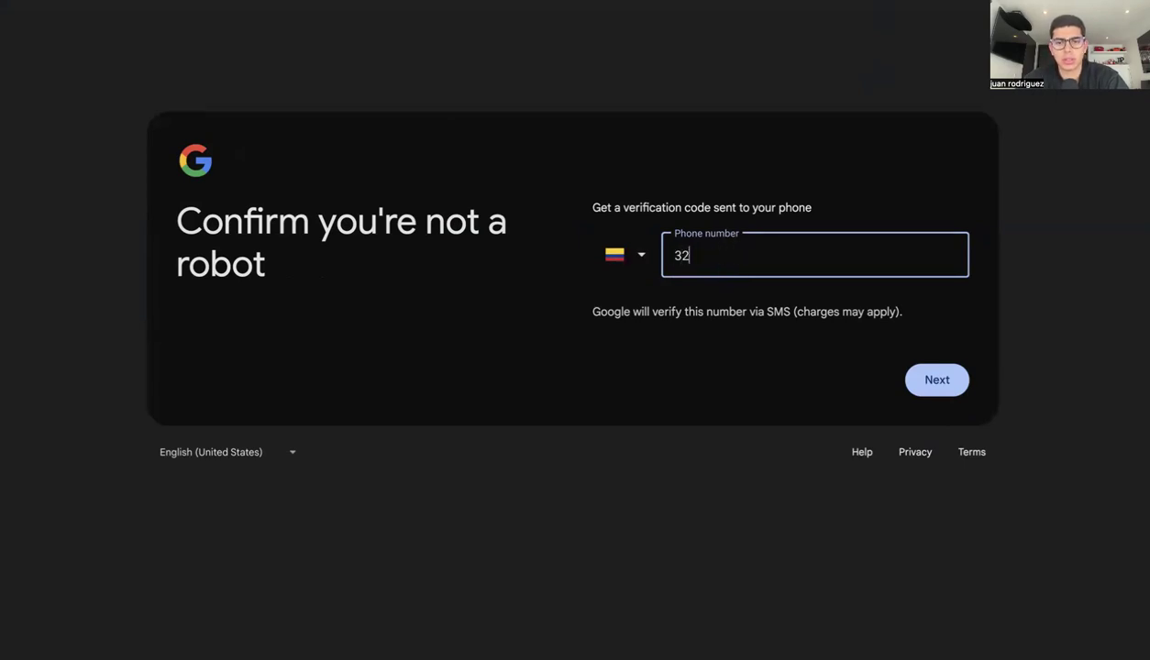
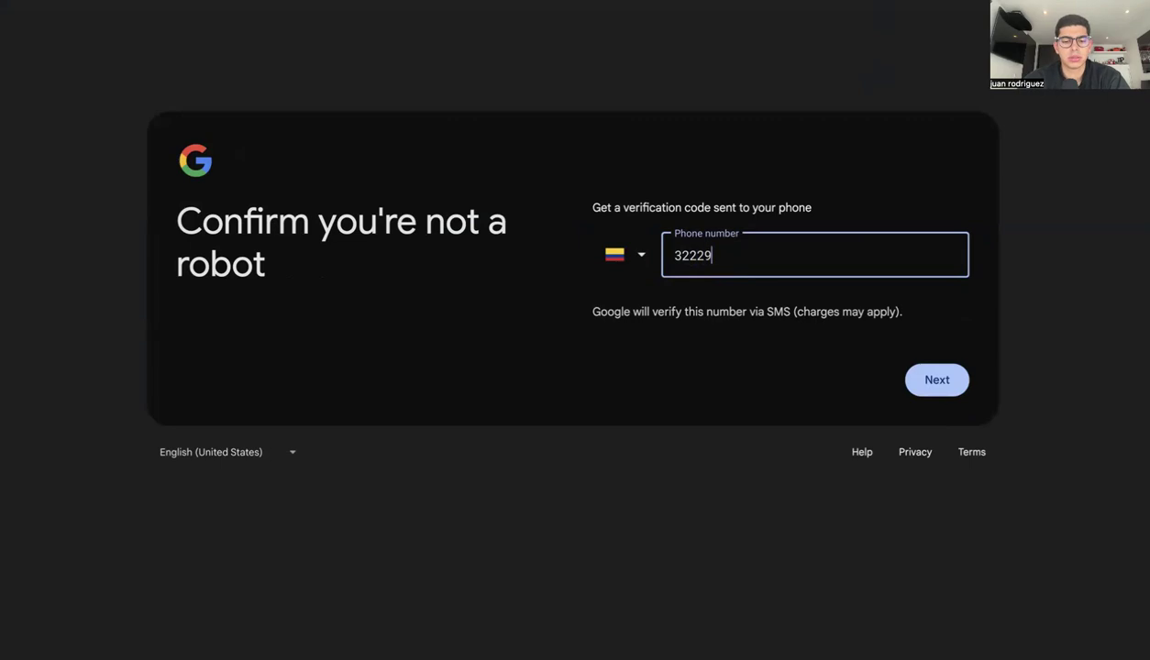
pyautogui.click(945, 377)
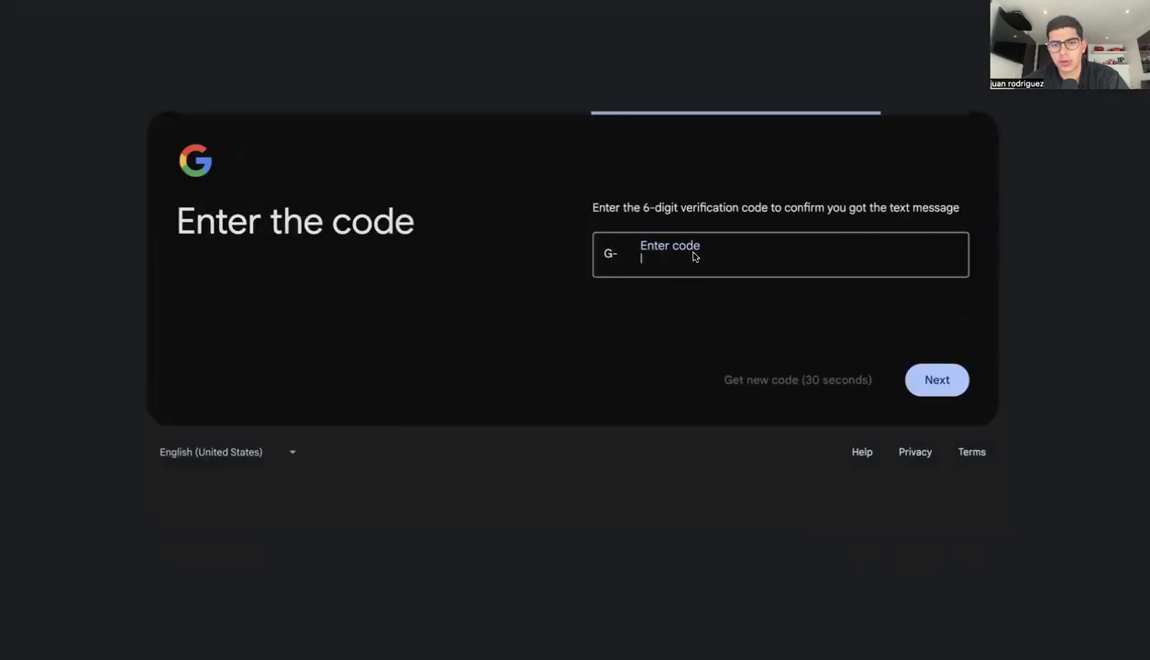
pyautogui.click(670, 262)
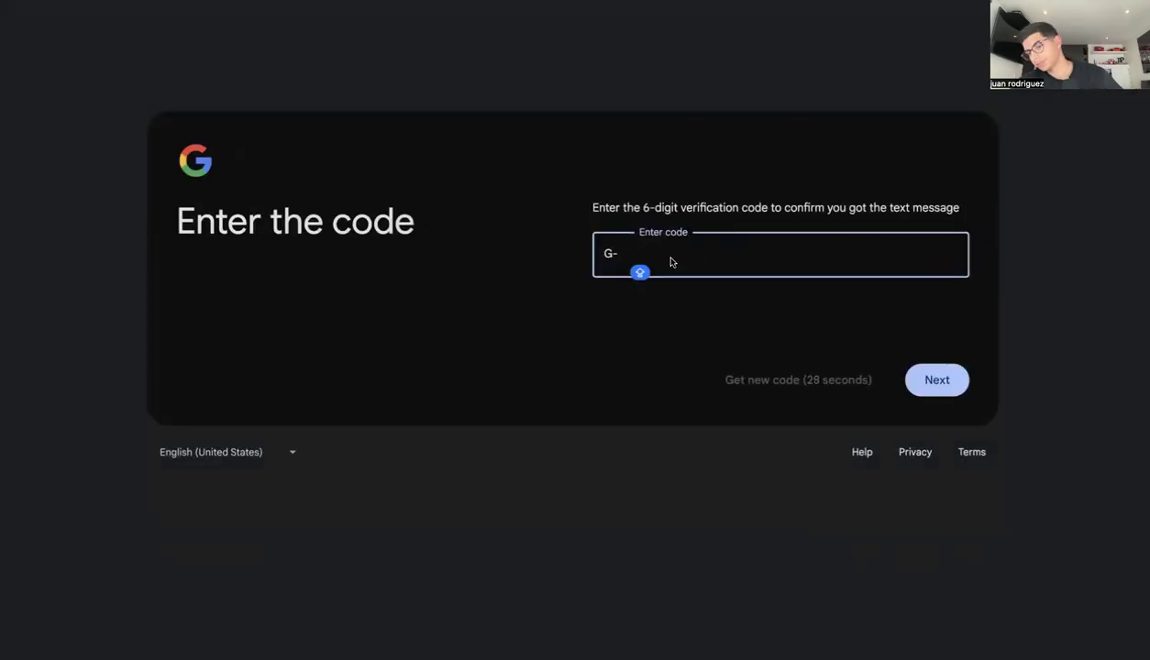
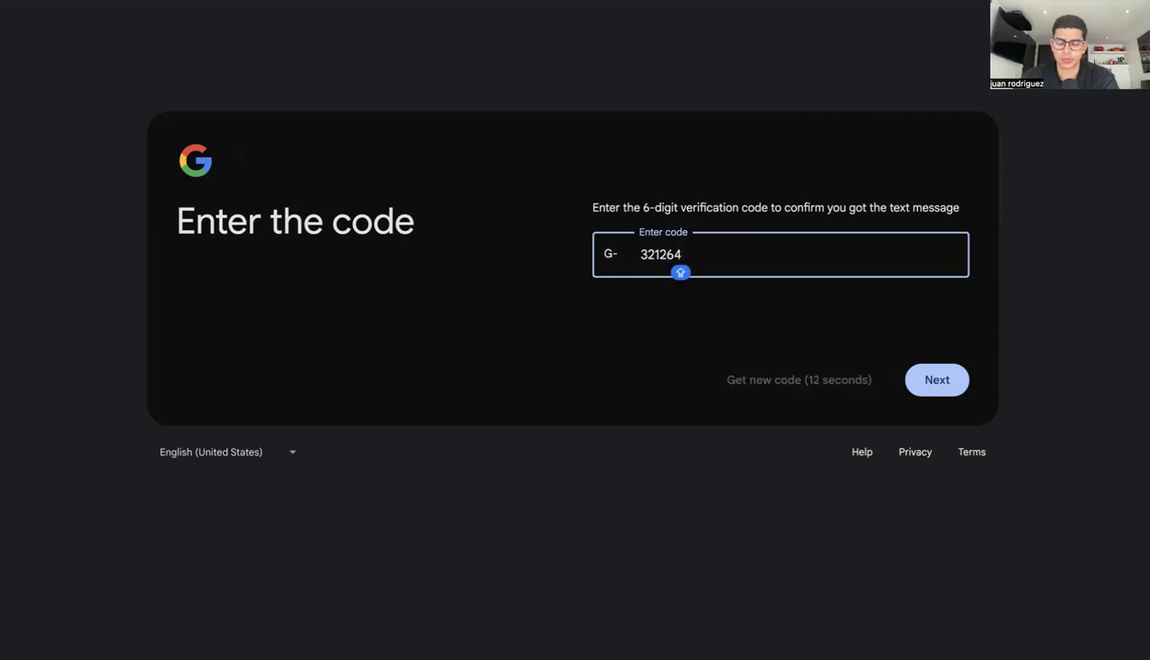
# Enter and submit the six-digit SMS verification code for the new Google account
pyautogui.press('Return')
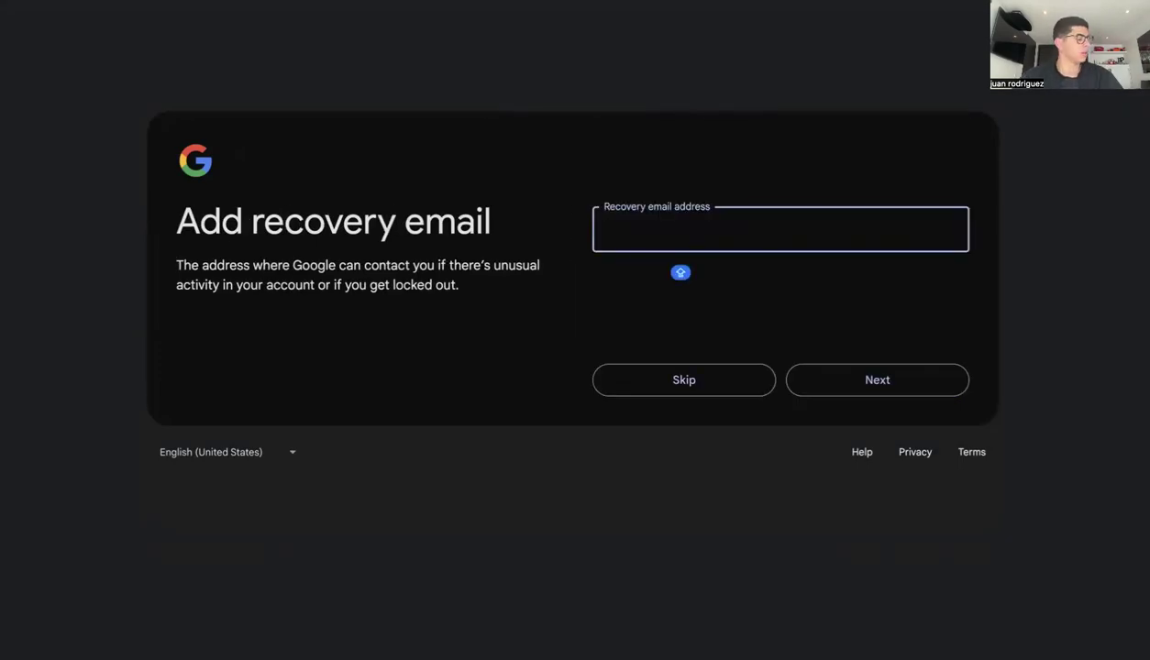
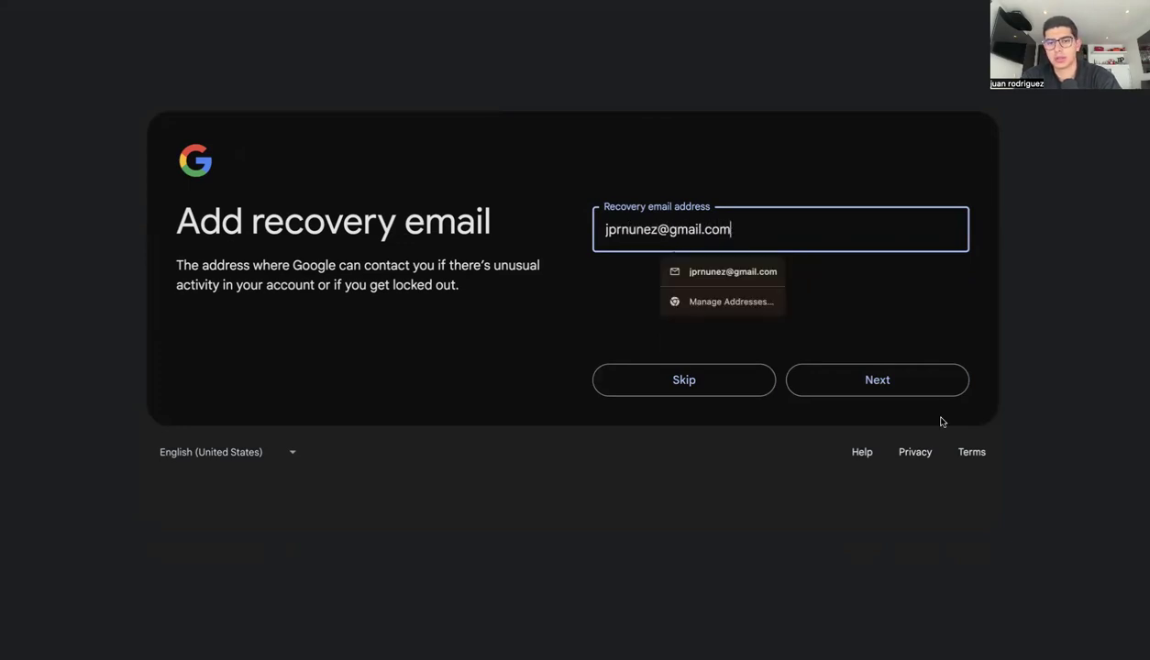
# Add a recovery email address, confirm the account info and accept Google's privacy terms
pyautogui.click(906, 392)
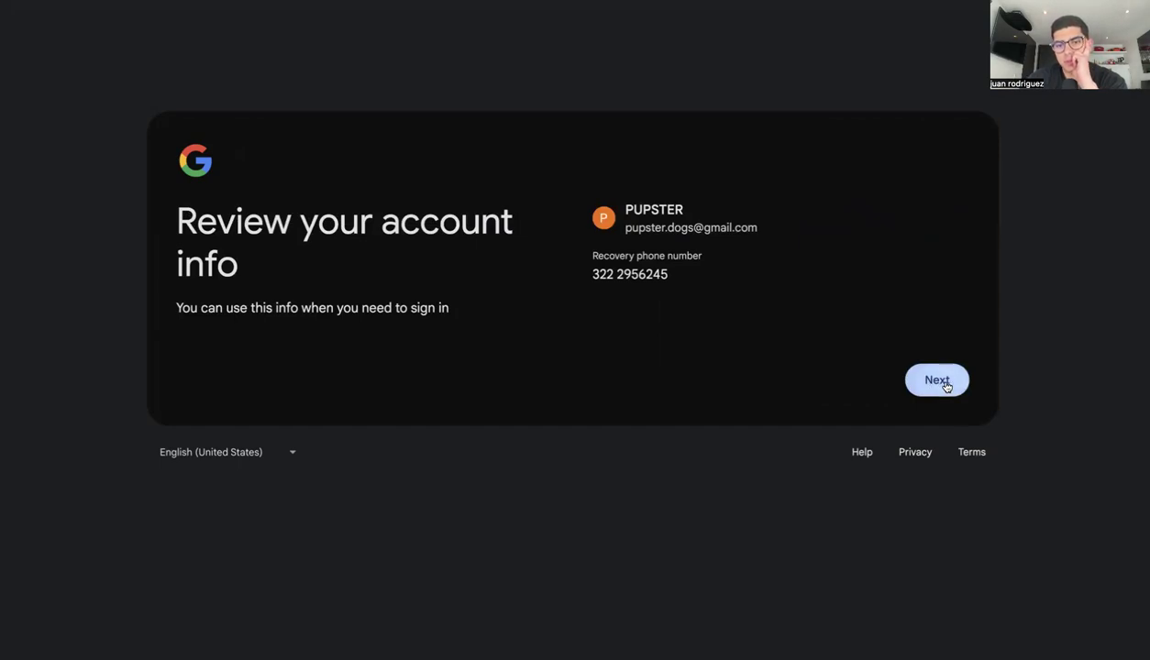
pyautogui.click(935, 383)
pyautogui.scroll(-6, 863, 473)
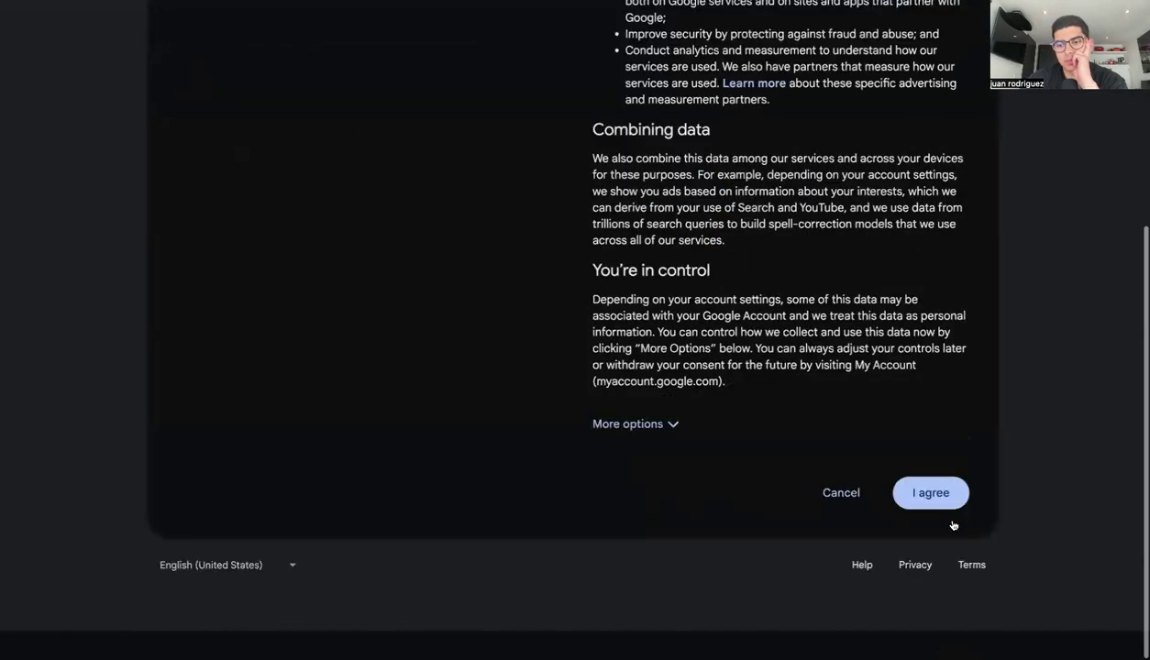
pyautogui.click(931, 509)
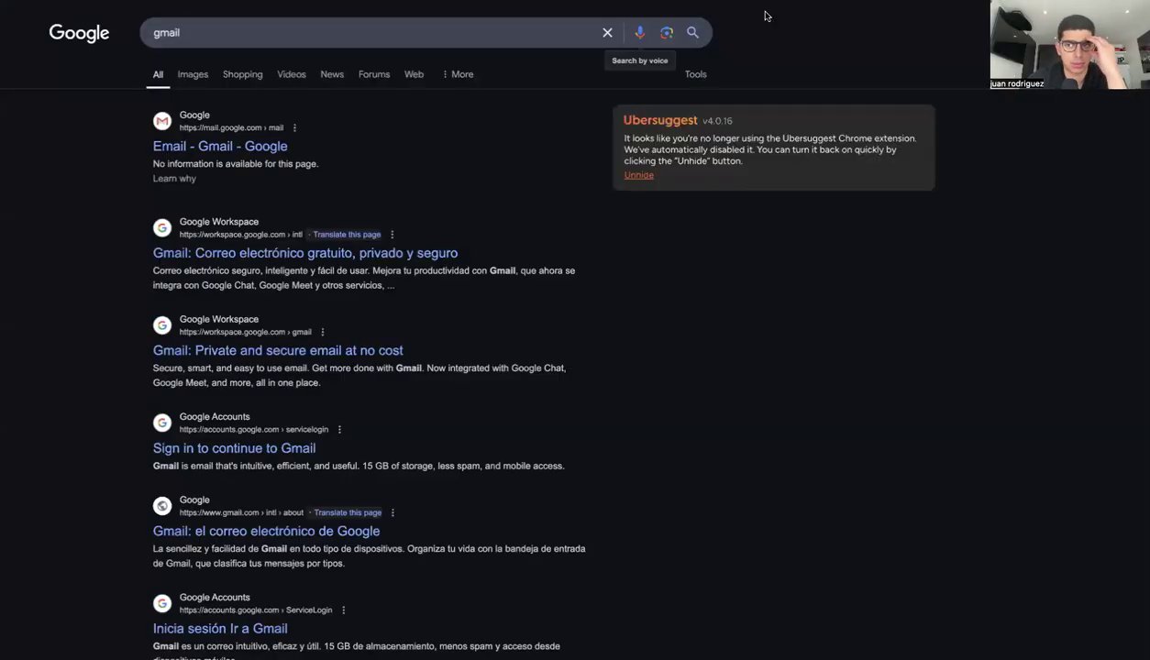
# Check the full list of signed-in Google accounts, confirming the new PUPSTER account
pyautogui.click(1114, 33)
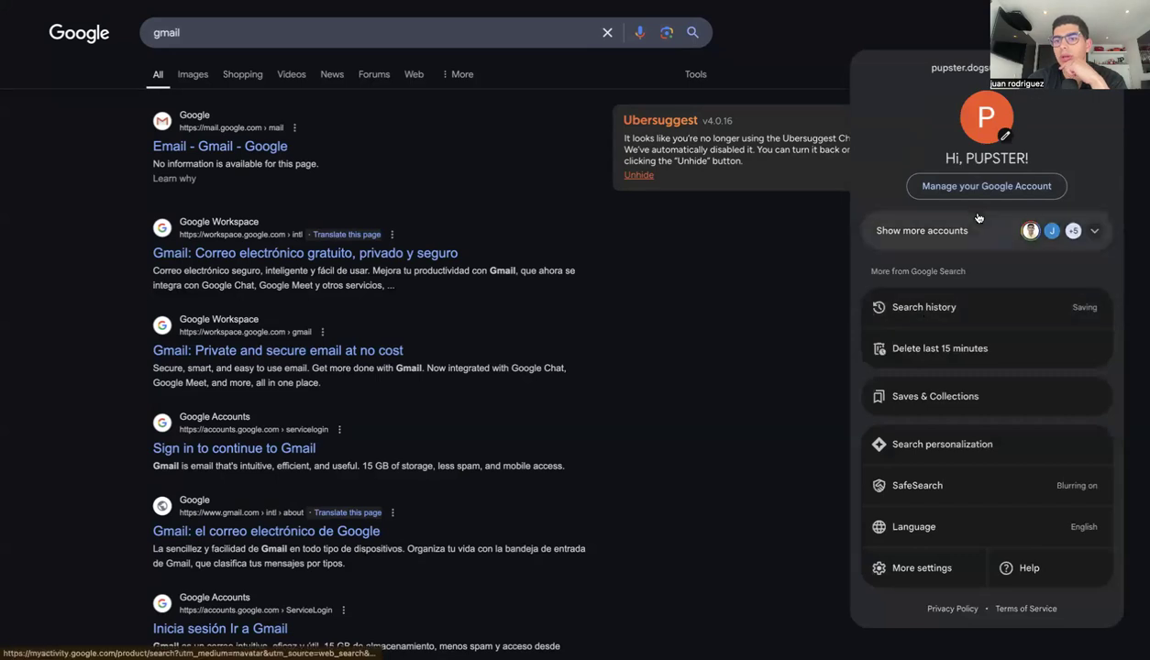
pyautogui.moveTo(922, 160); pyautogui.dragTo(1070, 209)
pyautogui.click(1092, 230)
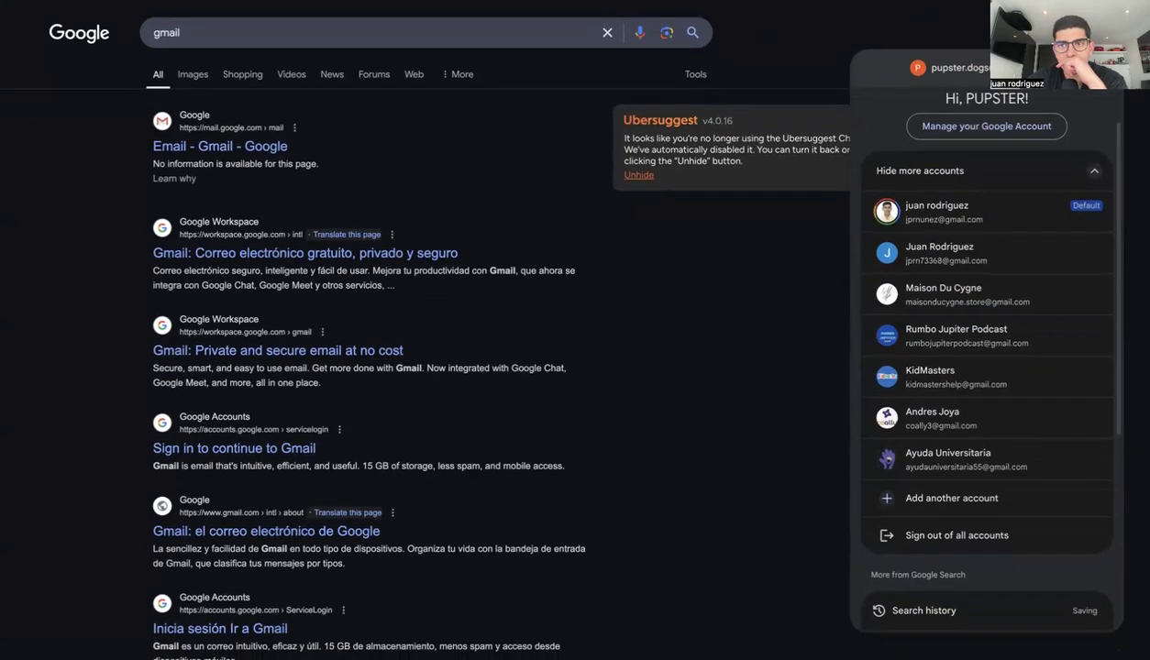
pyautogui.click(1108, 33)
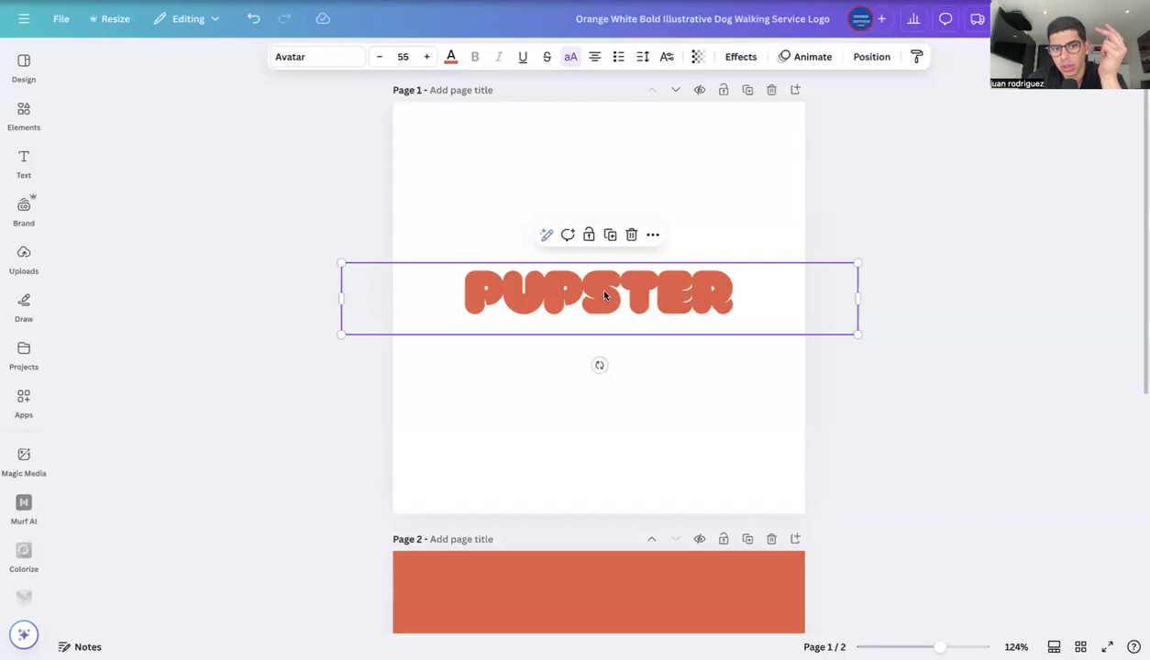
# Centre the PUPSTER text, then browse Pinterest dog brand logos and view the orange nolly pin
pyautogui.moveTo(657, 275)
pyautogui.mouseDown()
pyautogui.moveTo(660, 289)
pyautogui.moveTo(672, 284)
pyautogui.moveTo(658, 278)
pyautogui.mouseUp()
pyautogui.click(657, 281)
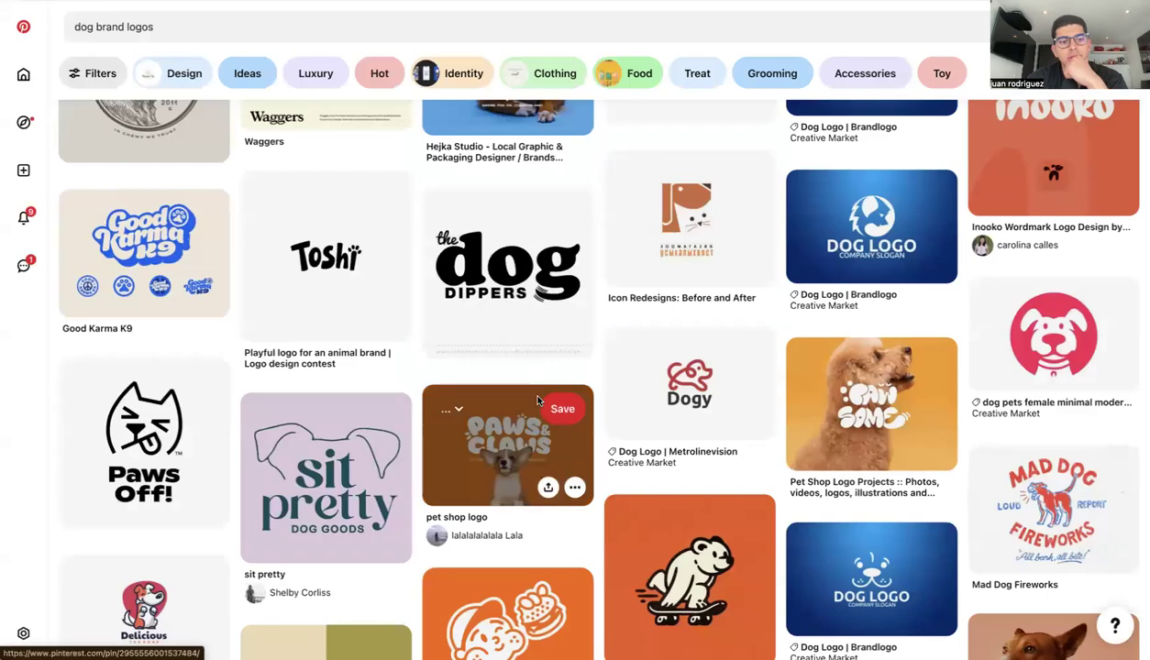
pyautogui.scroll(-1, 545, 396)
pyautogui.scroll(-10, 545, 397)
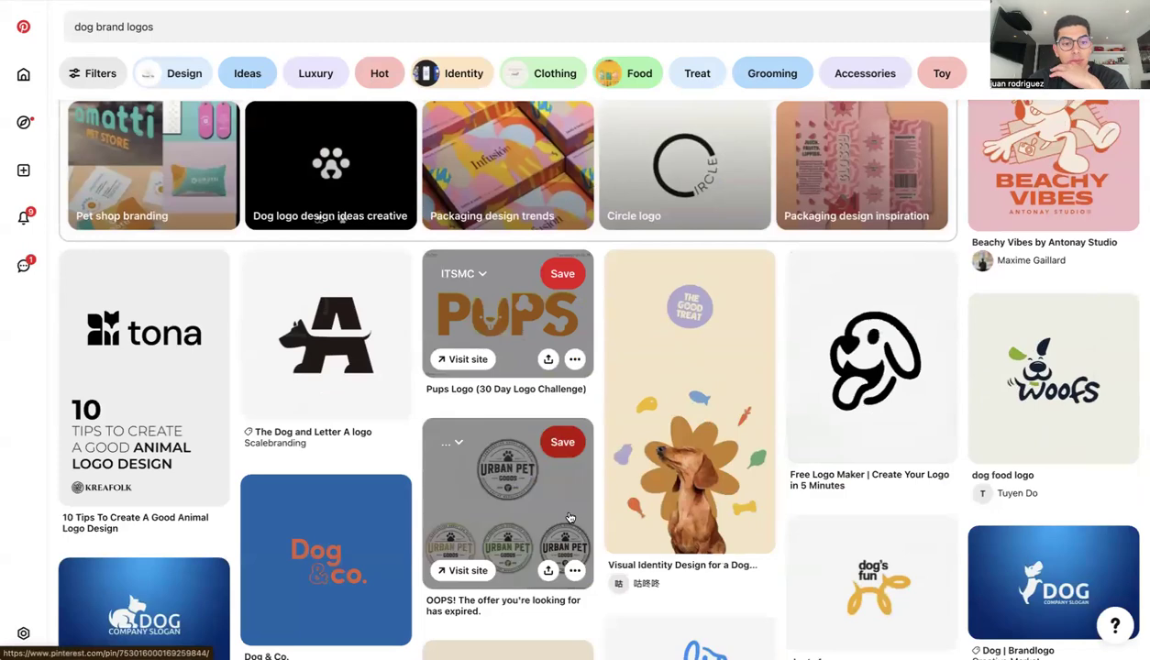
pyautogui.scroll(-3, 545, 396)
pyautogui.scroll(2, 570, 518)
pyautogui.scroll(-3, 570, 514)
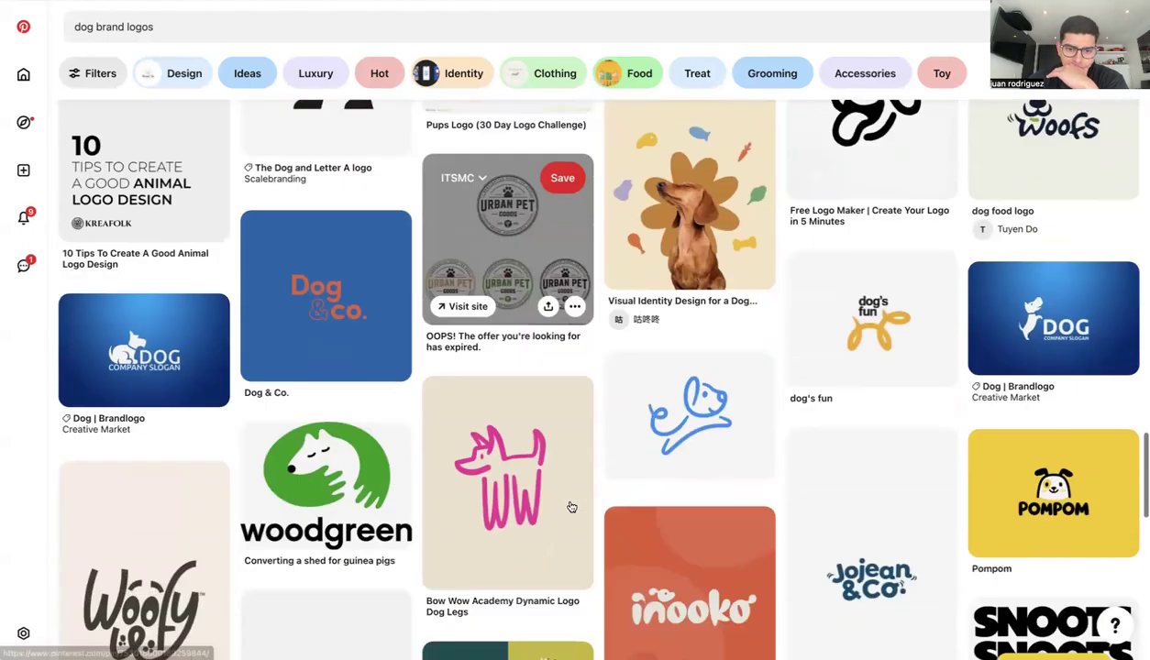
pyautogui.scroll(-7, 571, 507)
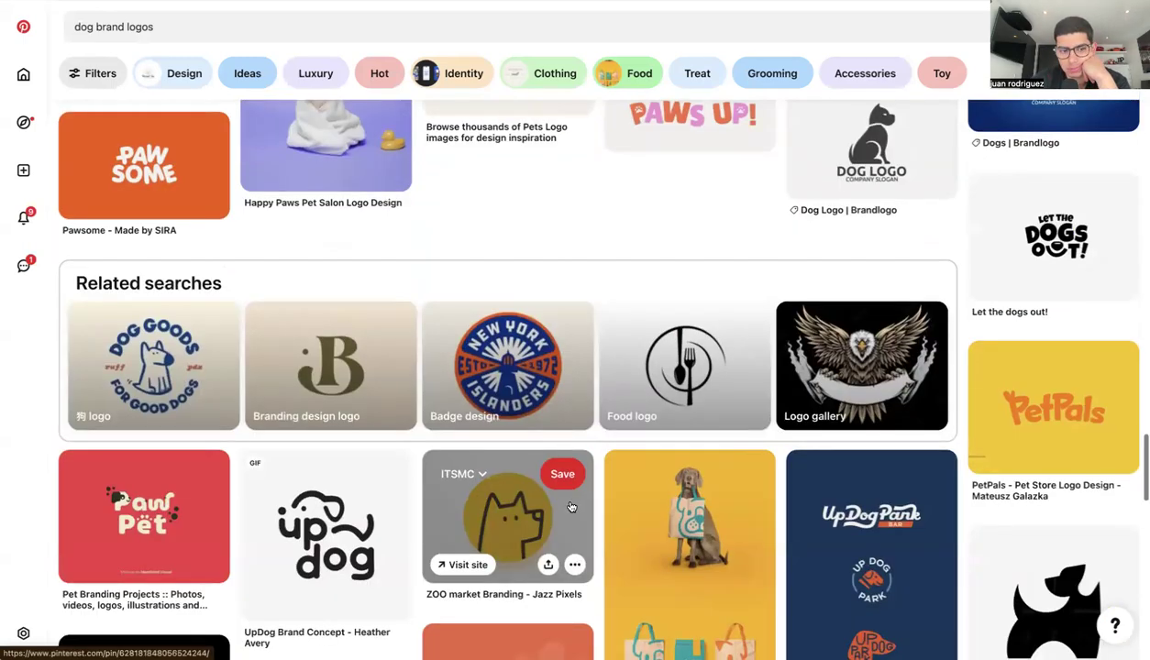
pyautogui.scroll(-7, 571, 507)
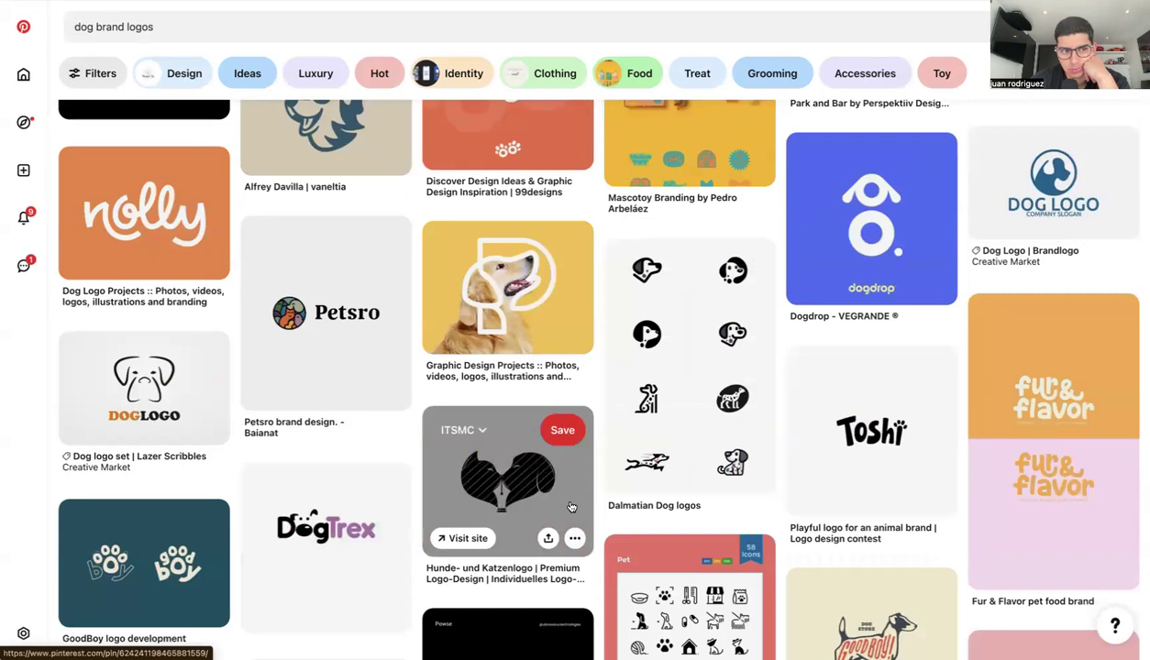
pyautogui.click(140, 222)
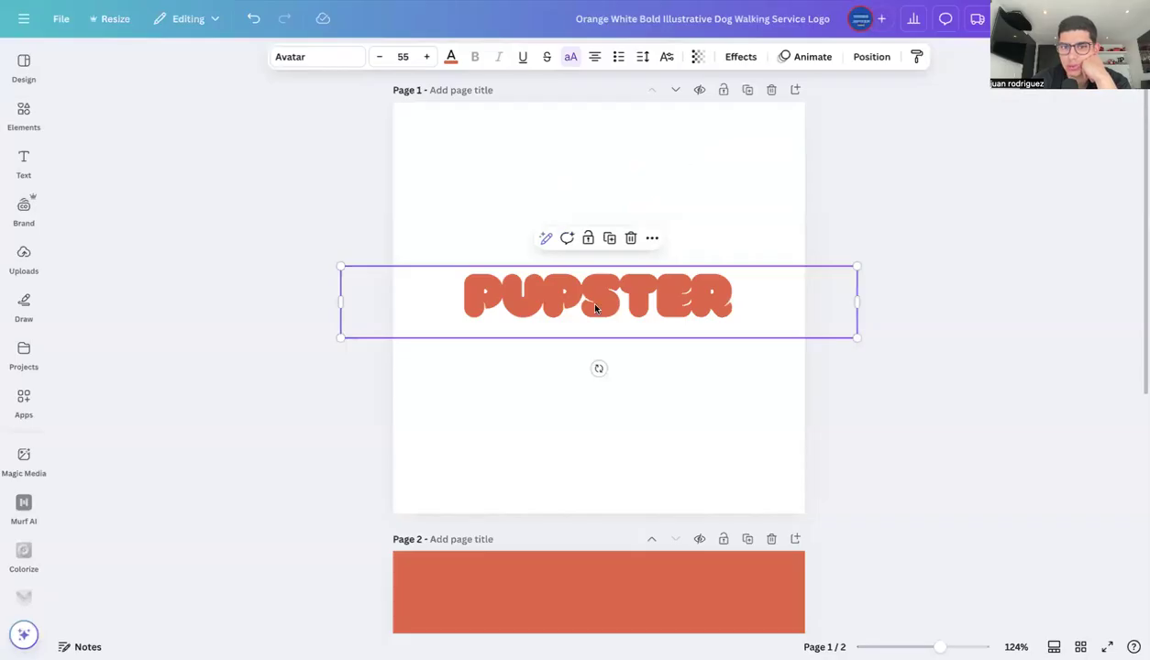
# Select the PUPSTER word and try the Nickainley and Barriecito fonts on it
pyautogui.doubleClick(596, 306)
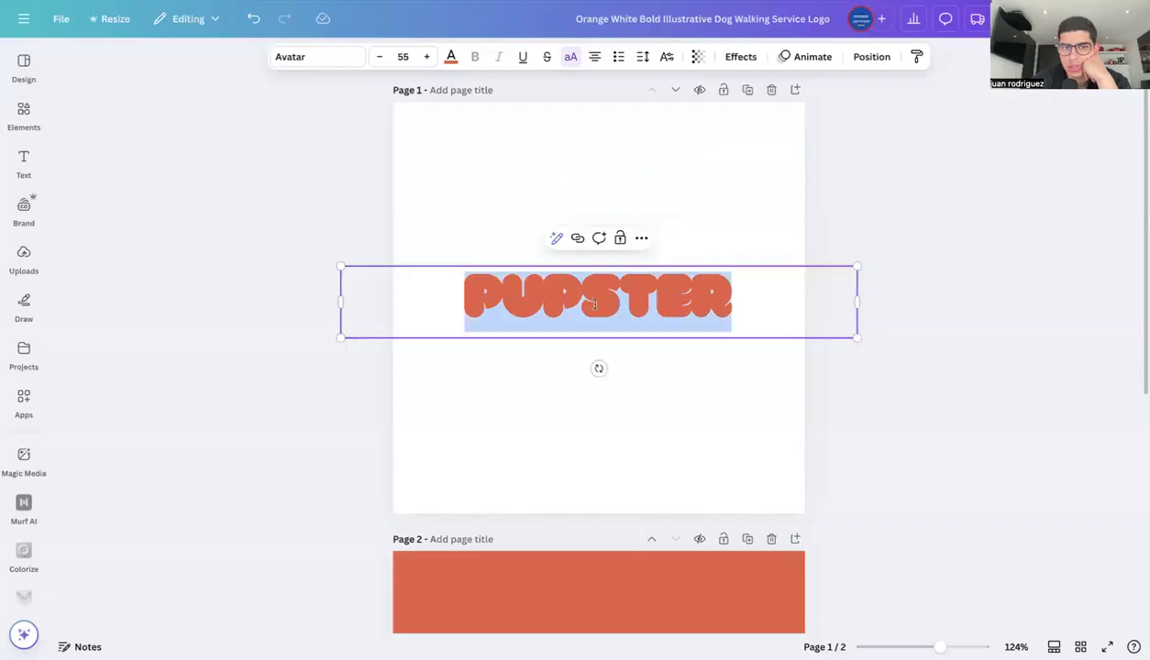
pyautogui.click(328, 57)
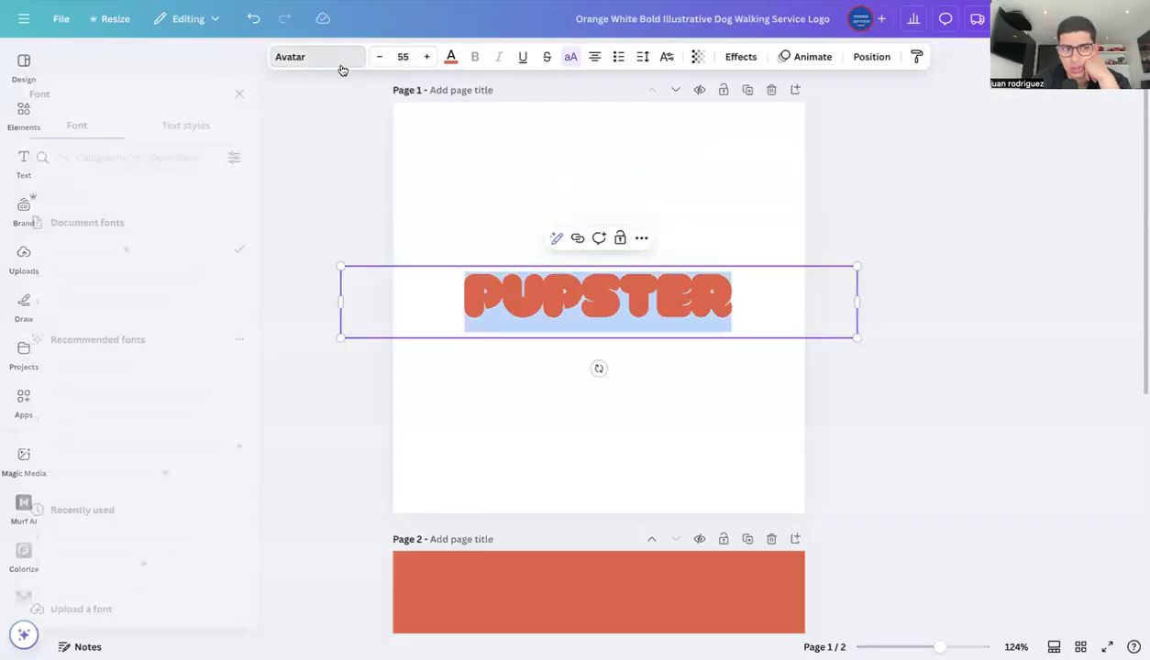
pyautogui.scroll(-3, 196, 387)
pyautogui.scroll(-5, 195, 387)
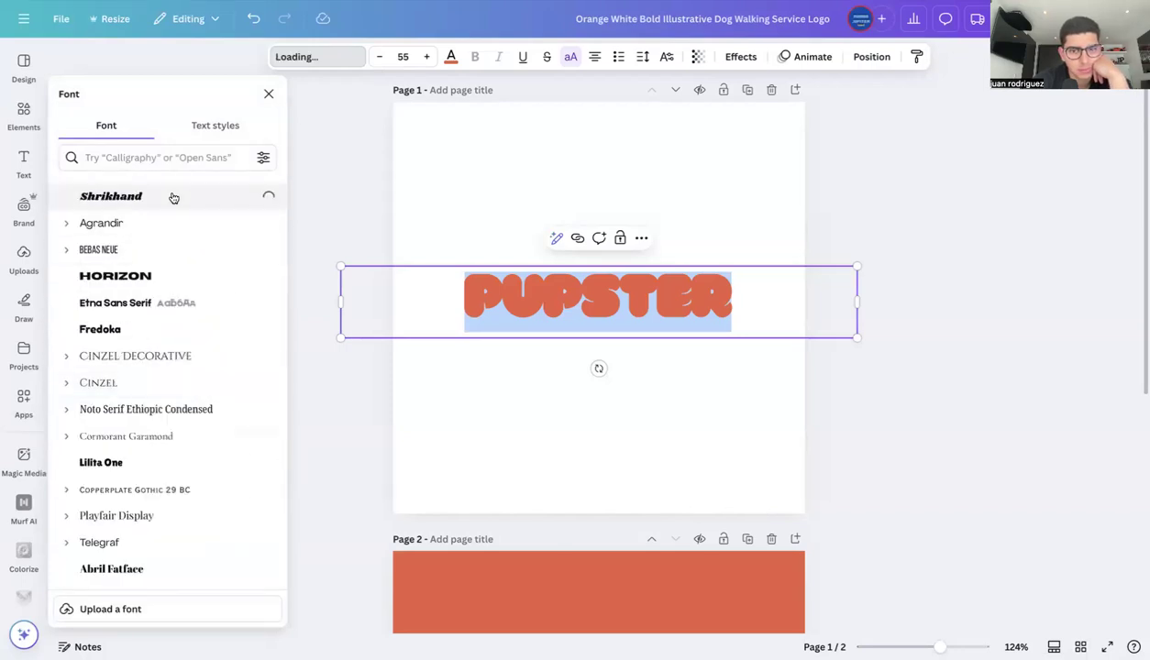
pyautogui.scroll(-4, 176, 367)
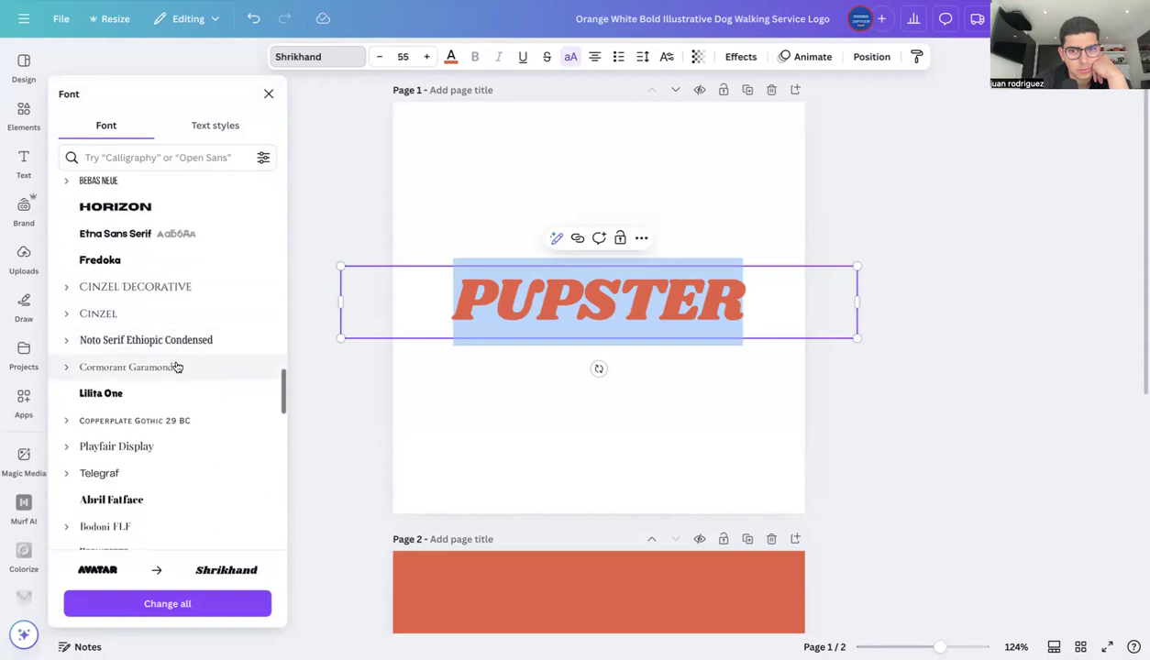
pyautogui.scroll(-2, 177, 332)
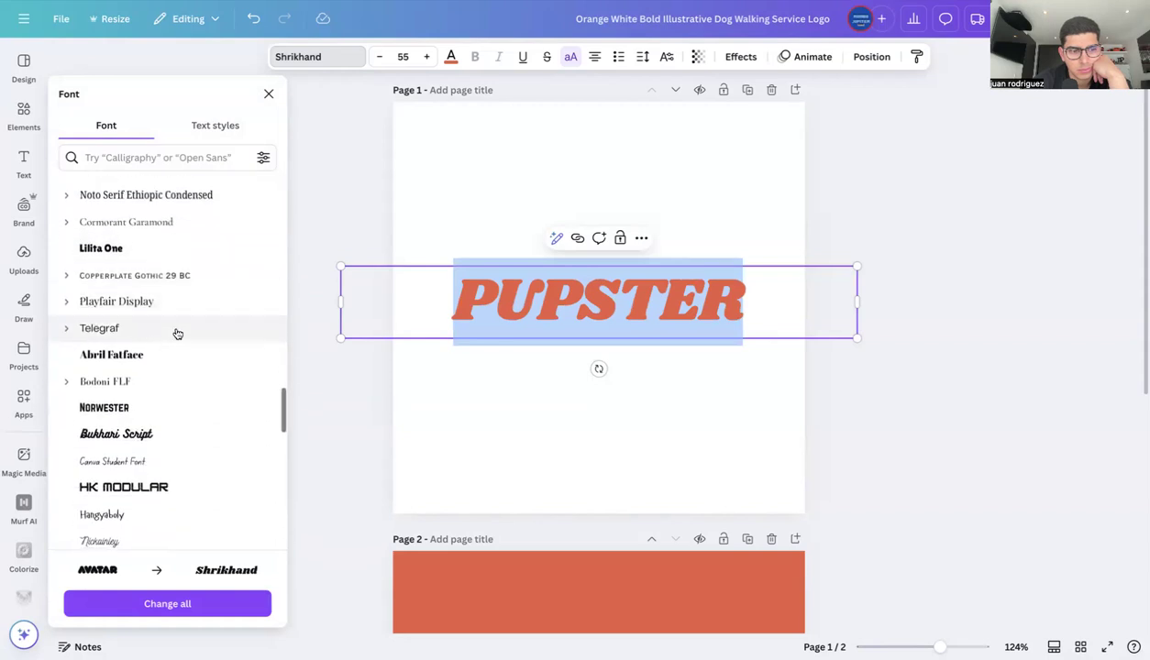
pyautogui.scroll(-5, 181, 413)
pyautogui.click(183, 363)
pyautogui.scroll(-8, 185, 440)
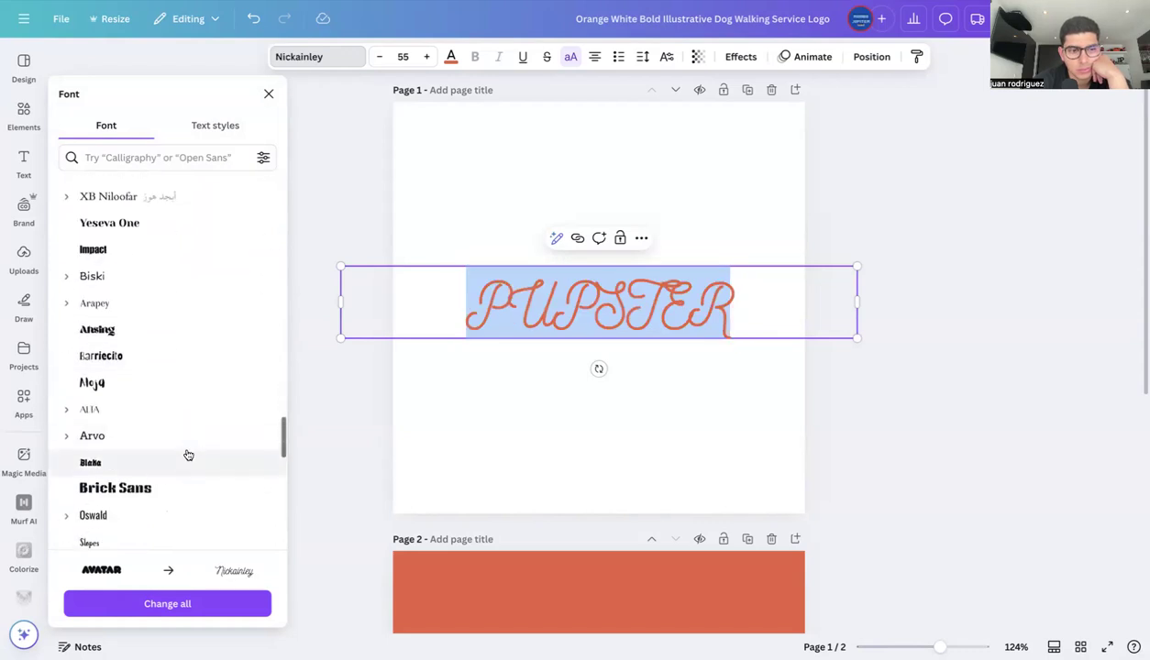
pyautogui.click(174, 281)
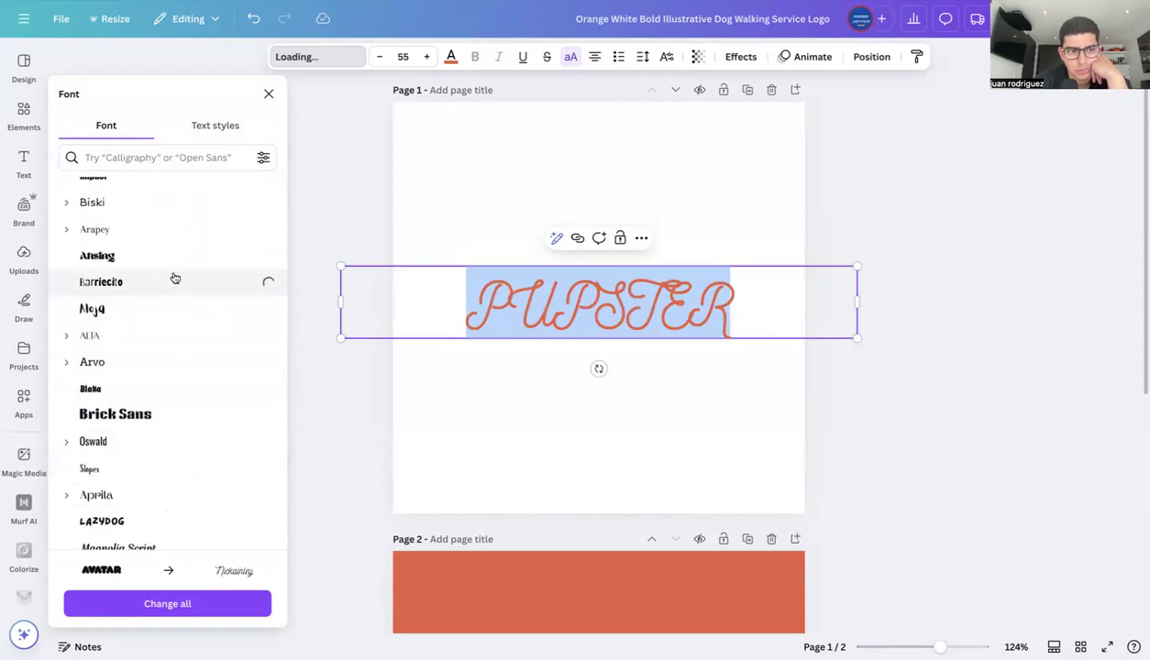
# Set PUPSTER in the Sensa Brush script font
pyautogui.scroll(-7, 206, 430)
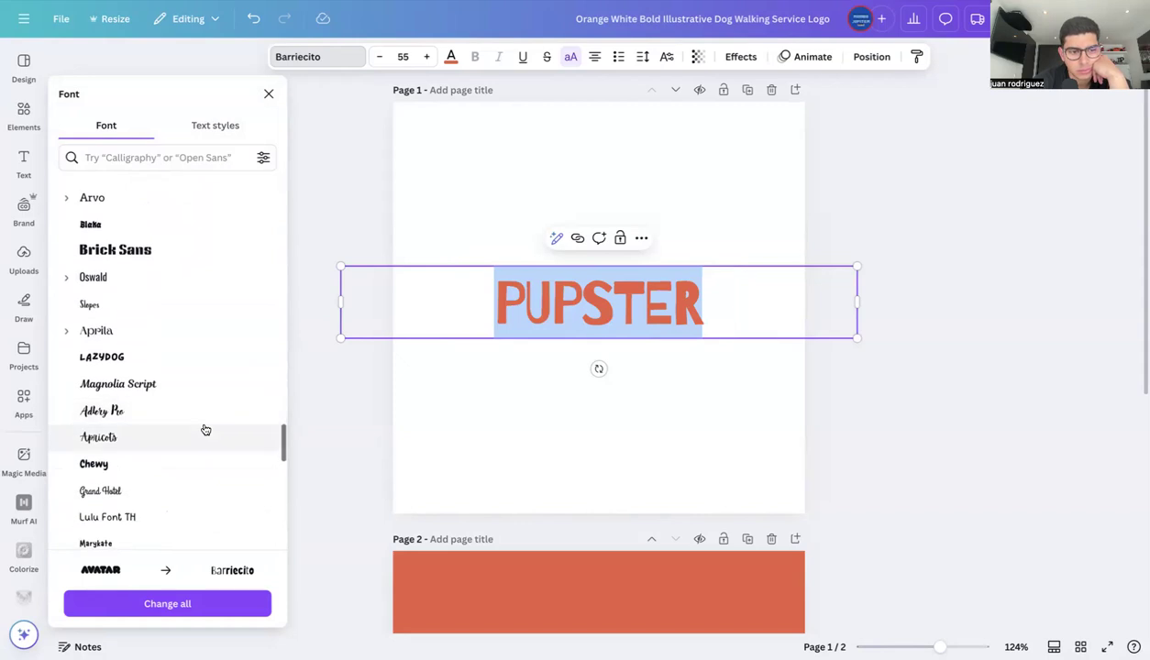
pyautogui.scroll(-8, 205, 430)
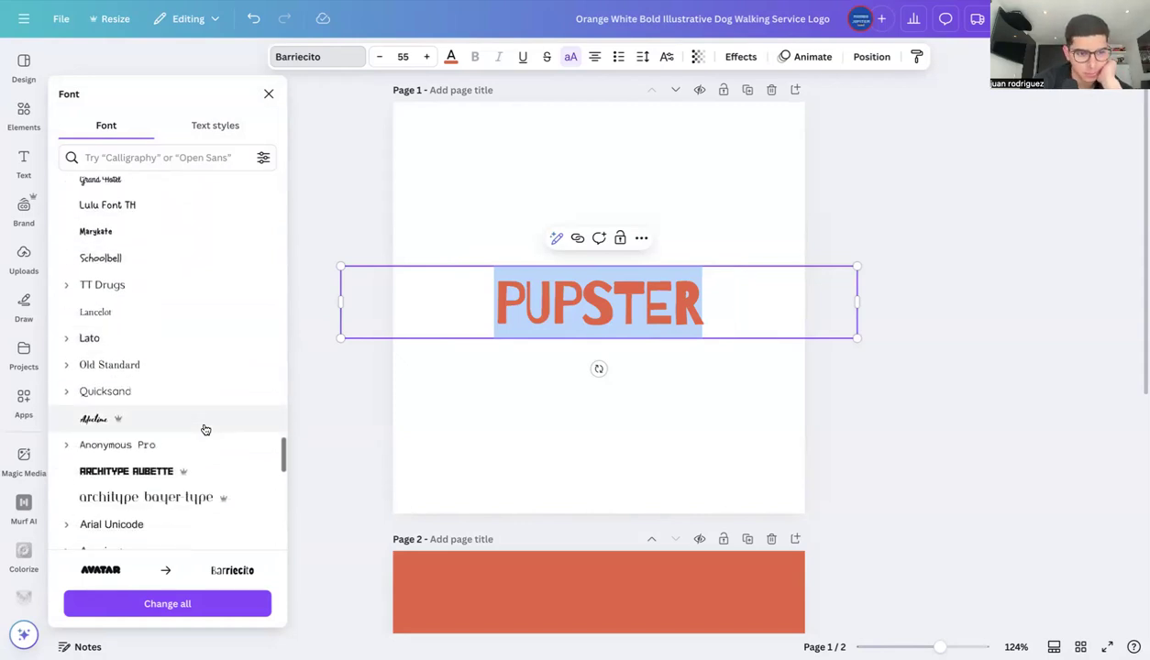
pyautogui.scroll(-3, 205, 430)
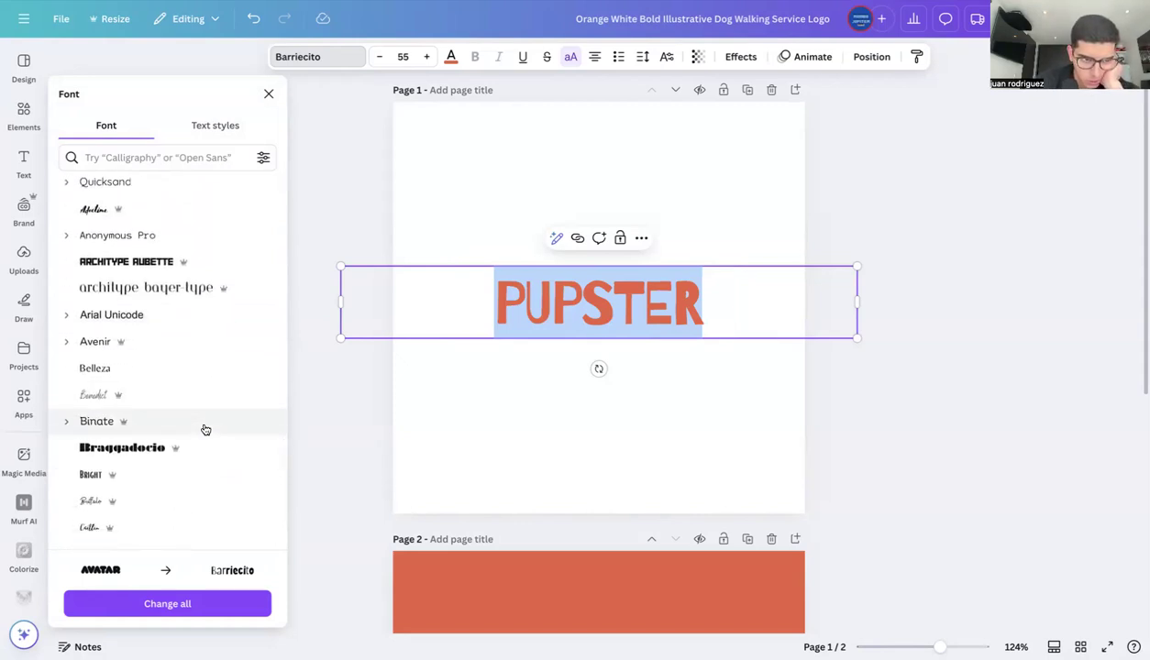
pyautogui.scroll(-9, 205, 430)
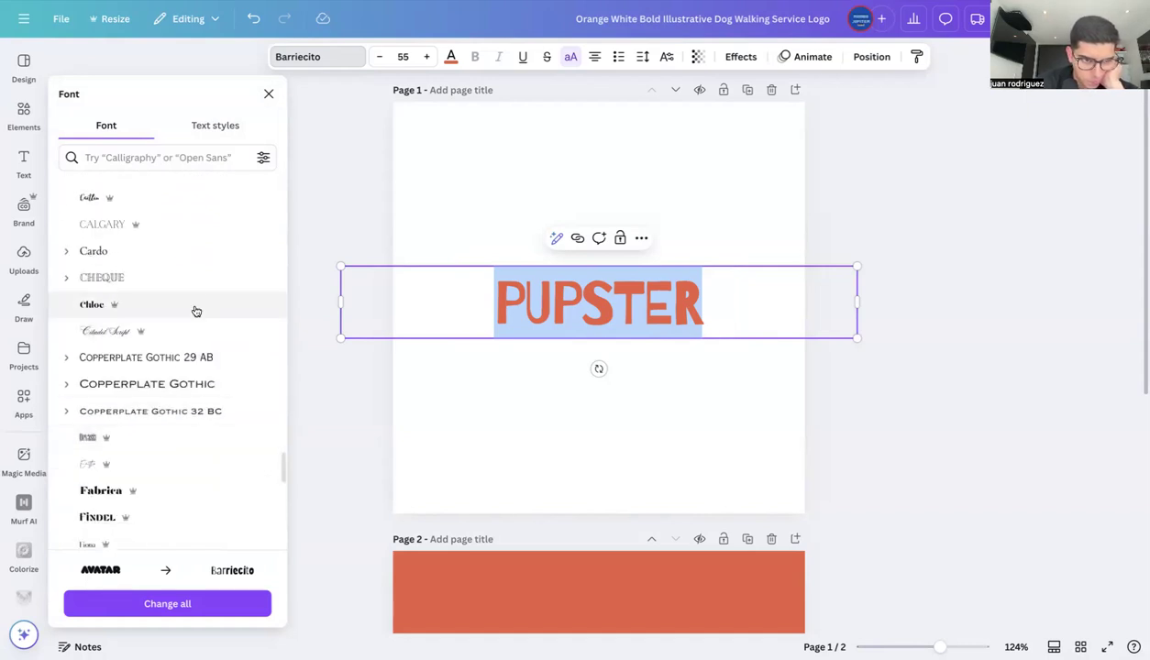
pyautogui.scroll(-2, 192, 377)
pyautogui.scroll(-4, 192, 377)
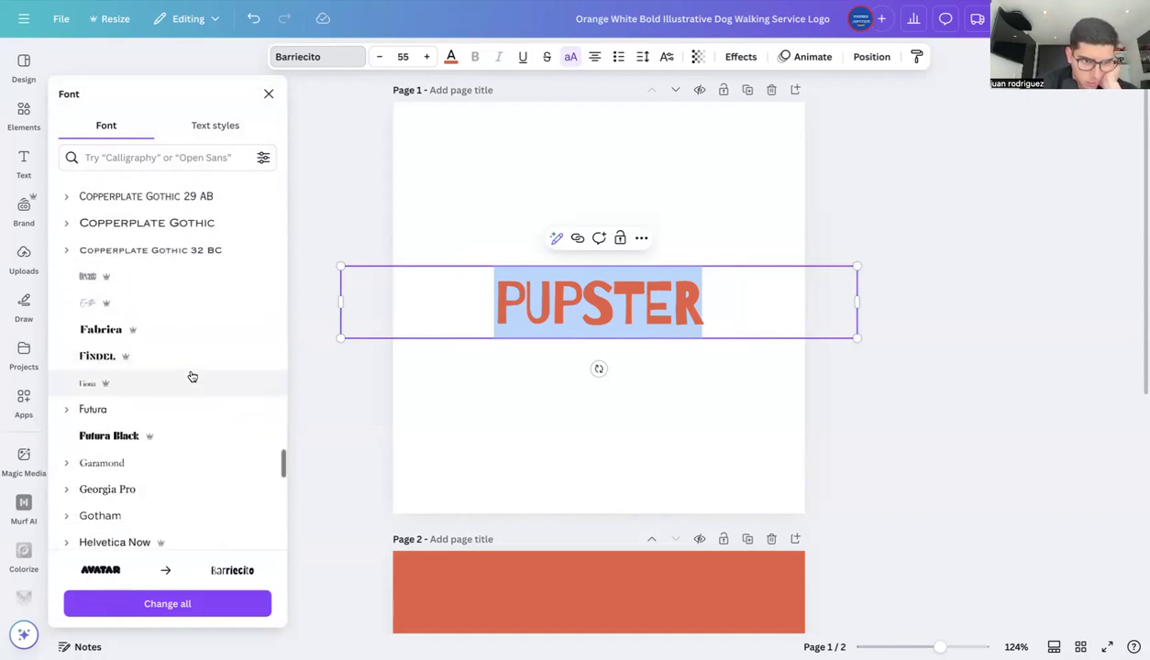
pyautogui.scroll(-1, 182, 445)
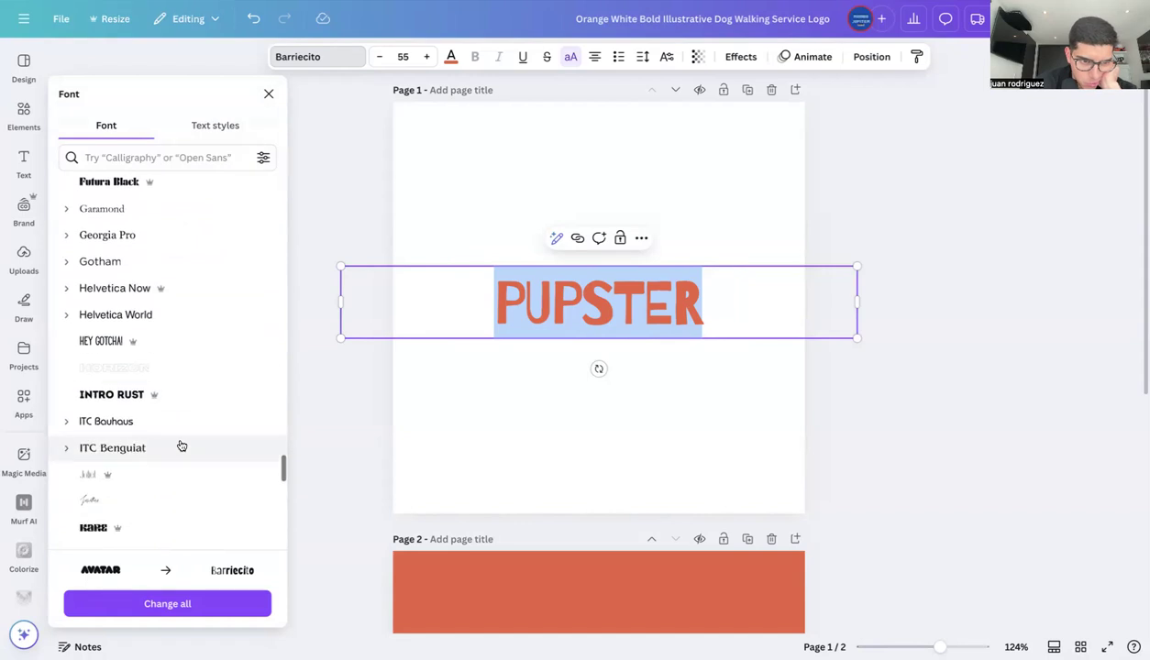
pyautogui.scroll(-2, 181, 445)
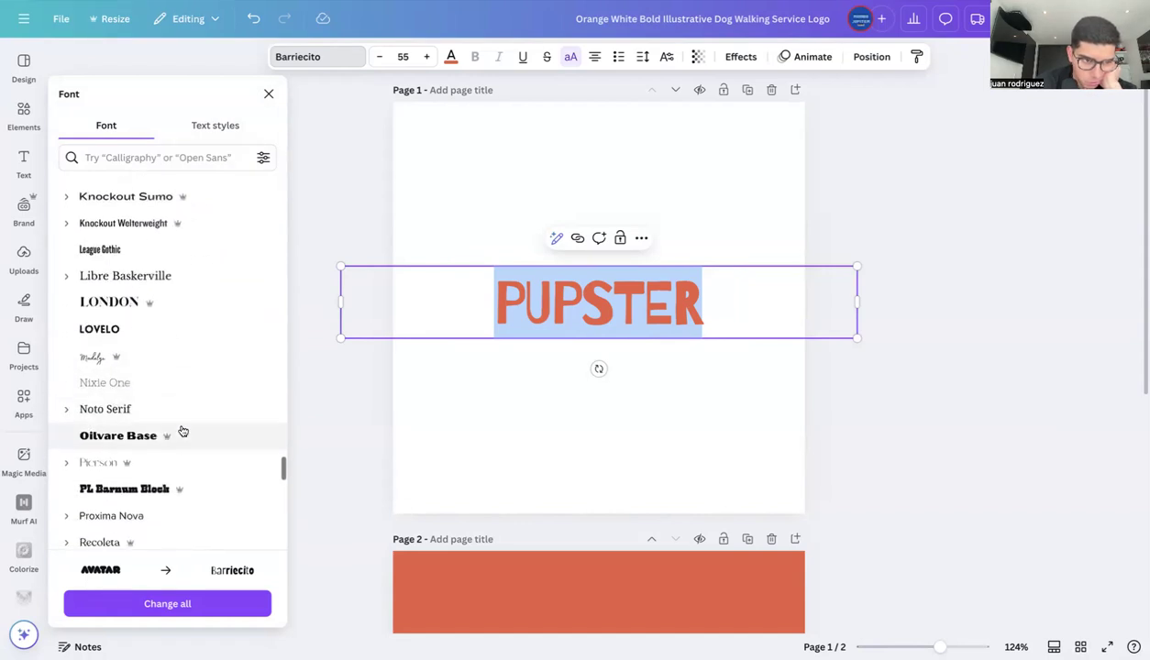
pyautogui.click(180, 340)
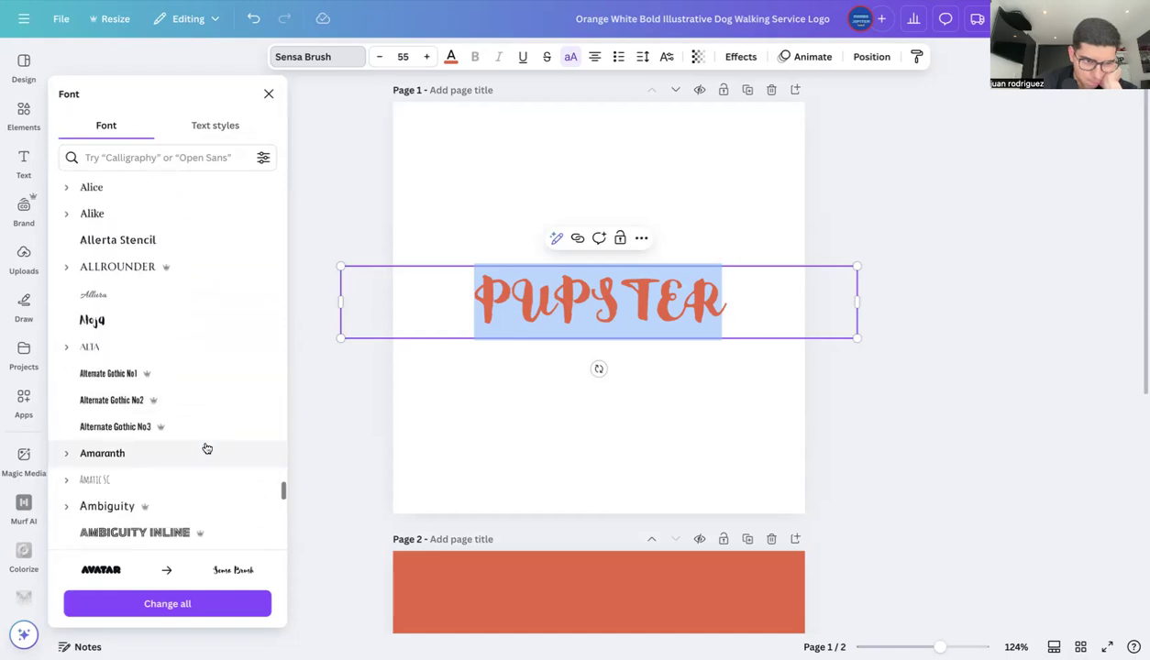
pyautogui.scroll(-1, 207, 449)
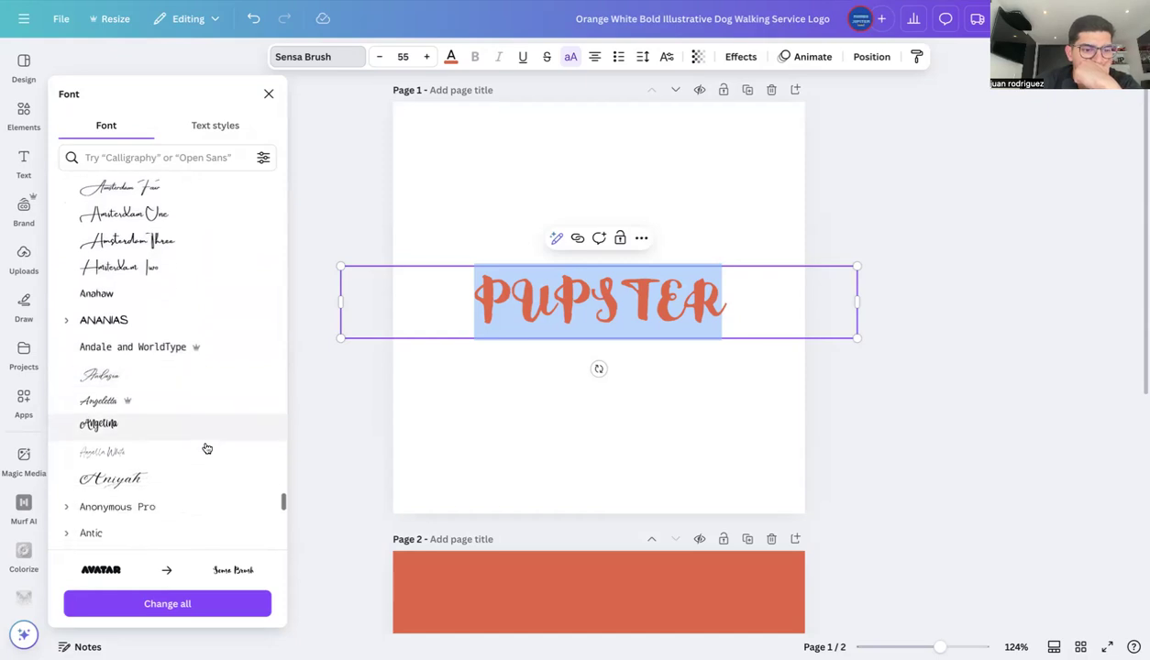
# Try the Aniyah, Berkshire Swash and Brightwall fonts on PUPSTER
pyautogui.click(211, 379)
pyautogui.scroll(-2, 207, 476)
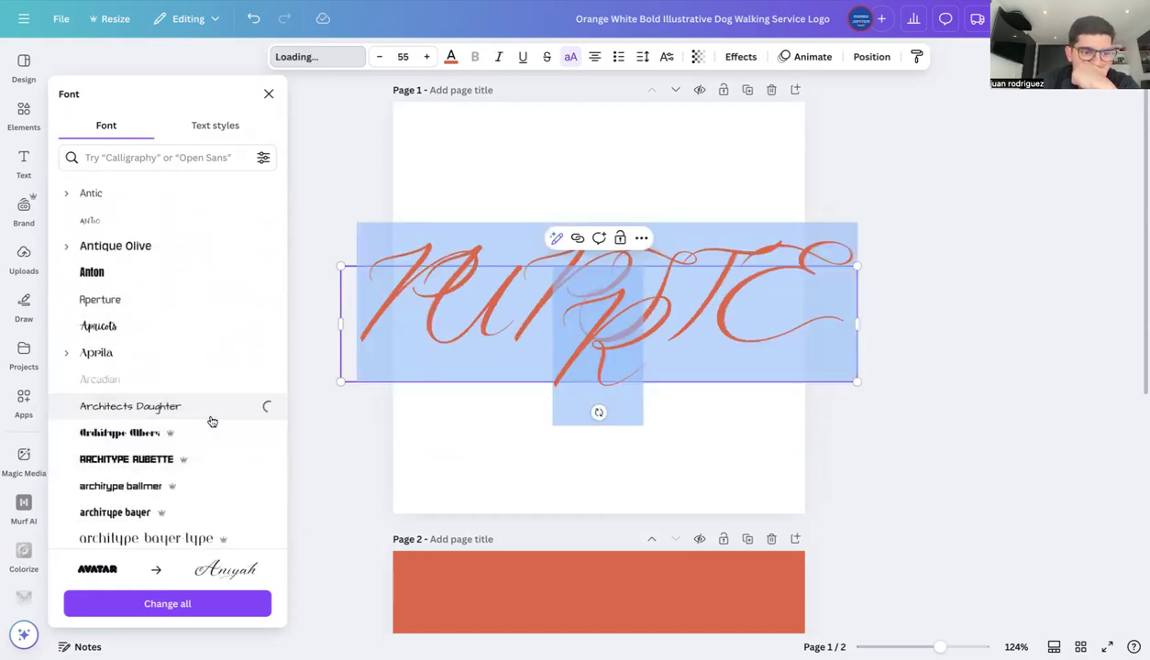
pyautogui.scroll(-2, 203, 486)
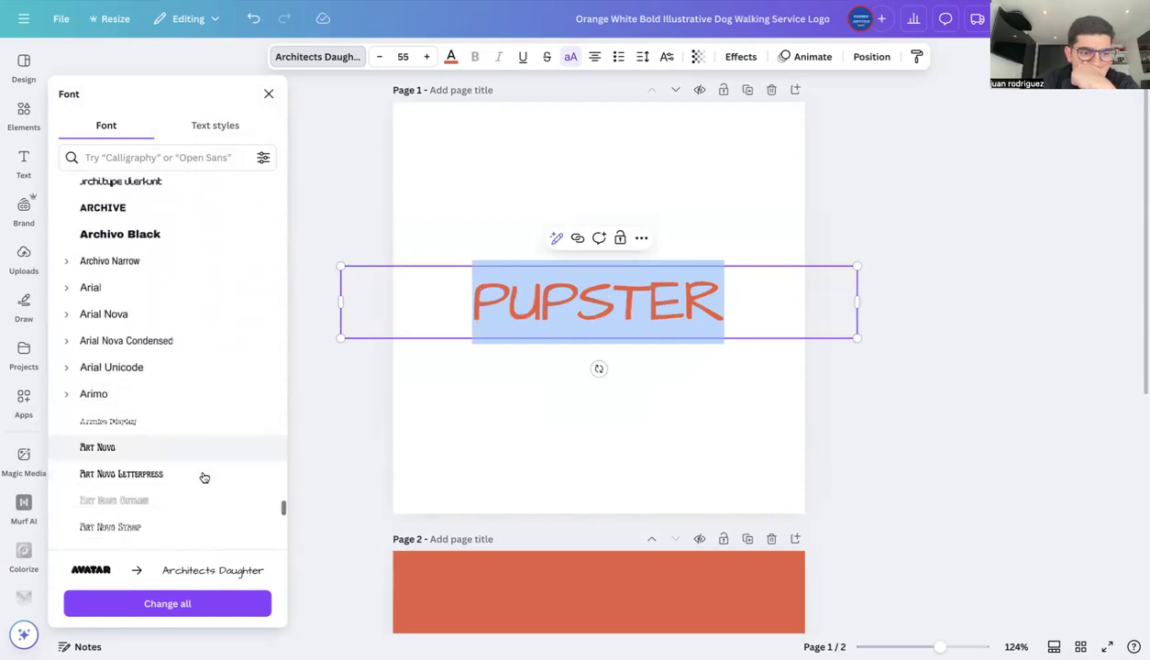
pyautogui.scroll(-1, 165, 478)
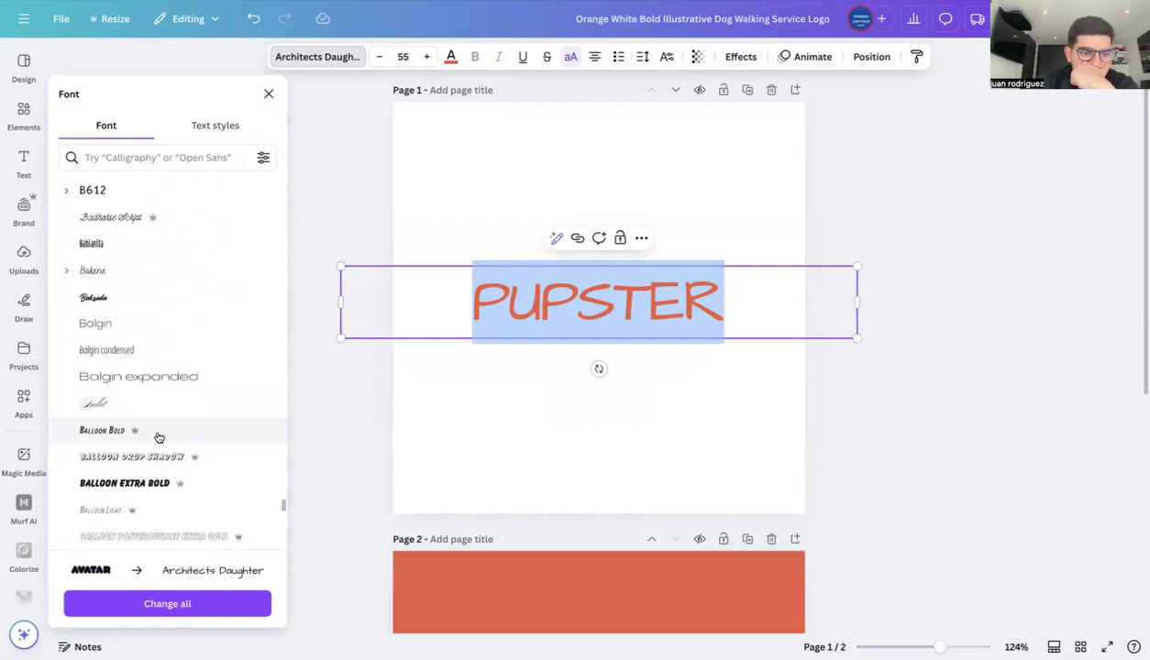
pyautogui.scroll(-10, 156, 447)
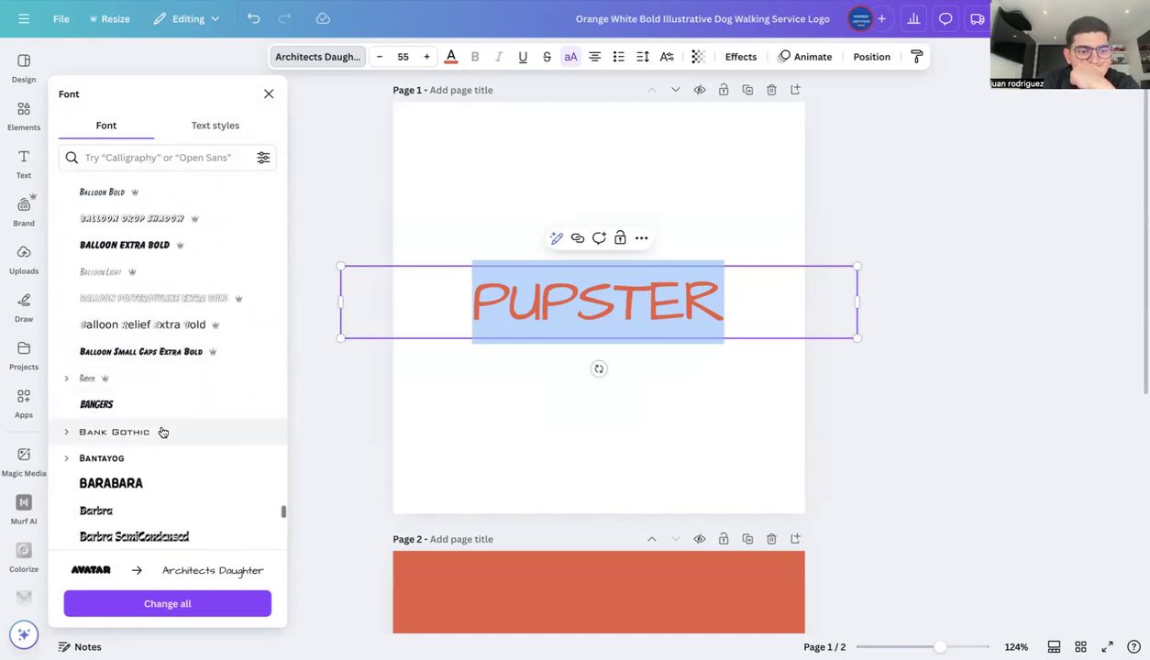
pyautogui.scroll(-12, 165, 423)
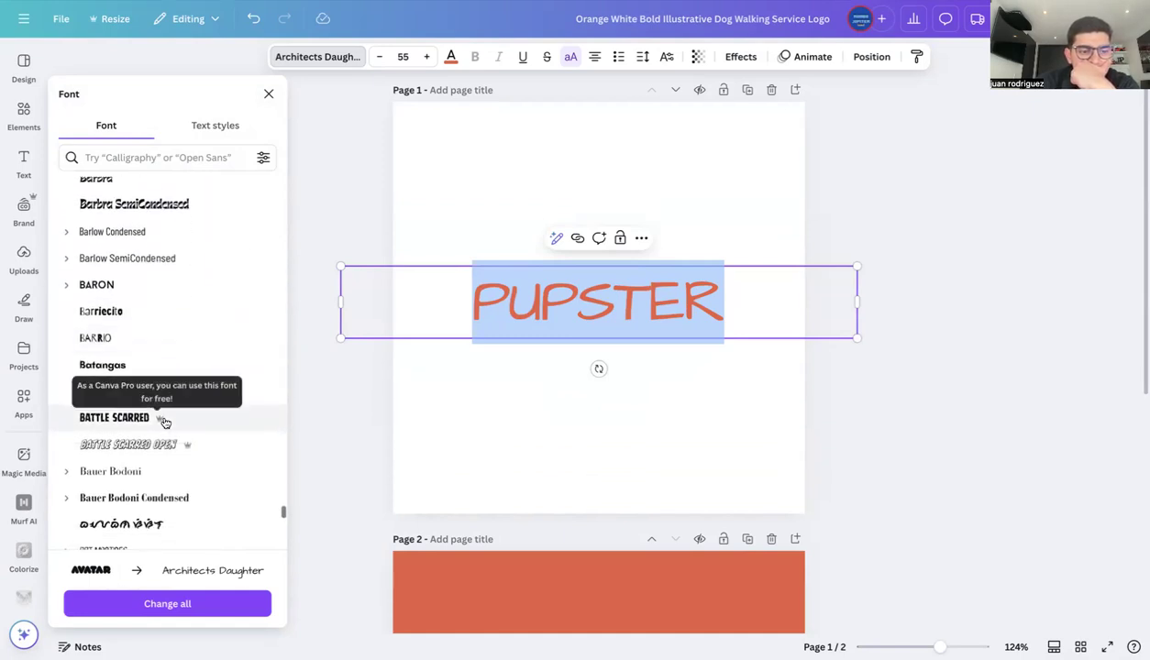
pyautogui.scroll(-2, 165, 423)
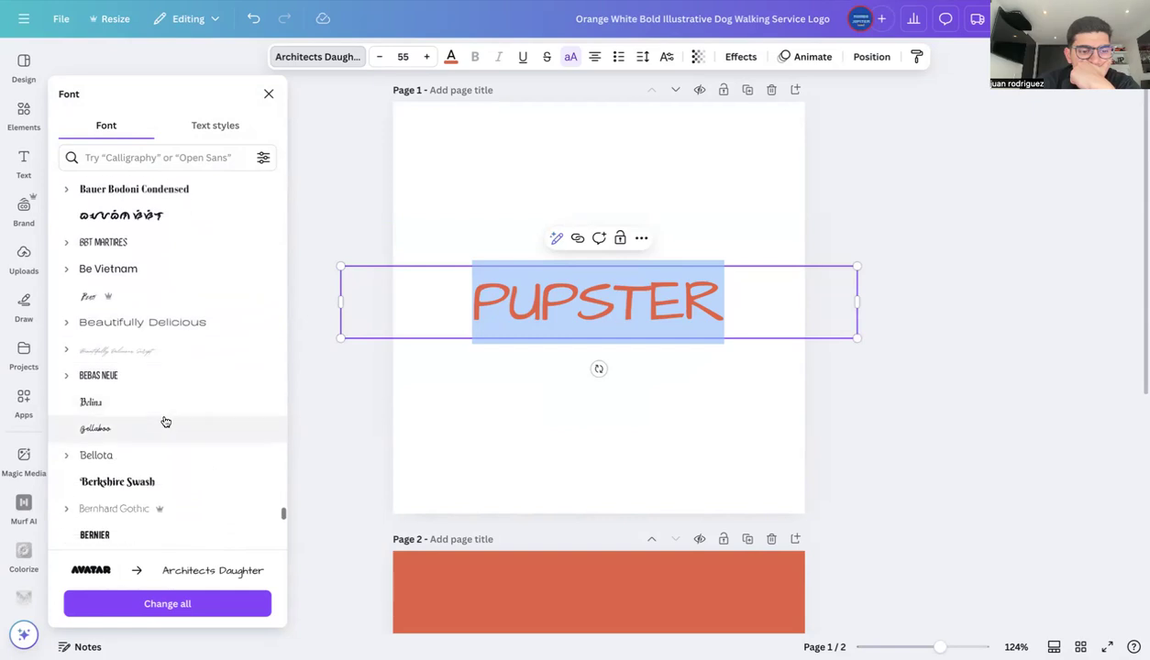
pyautogui.scroll(-2, 165, 421)
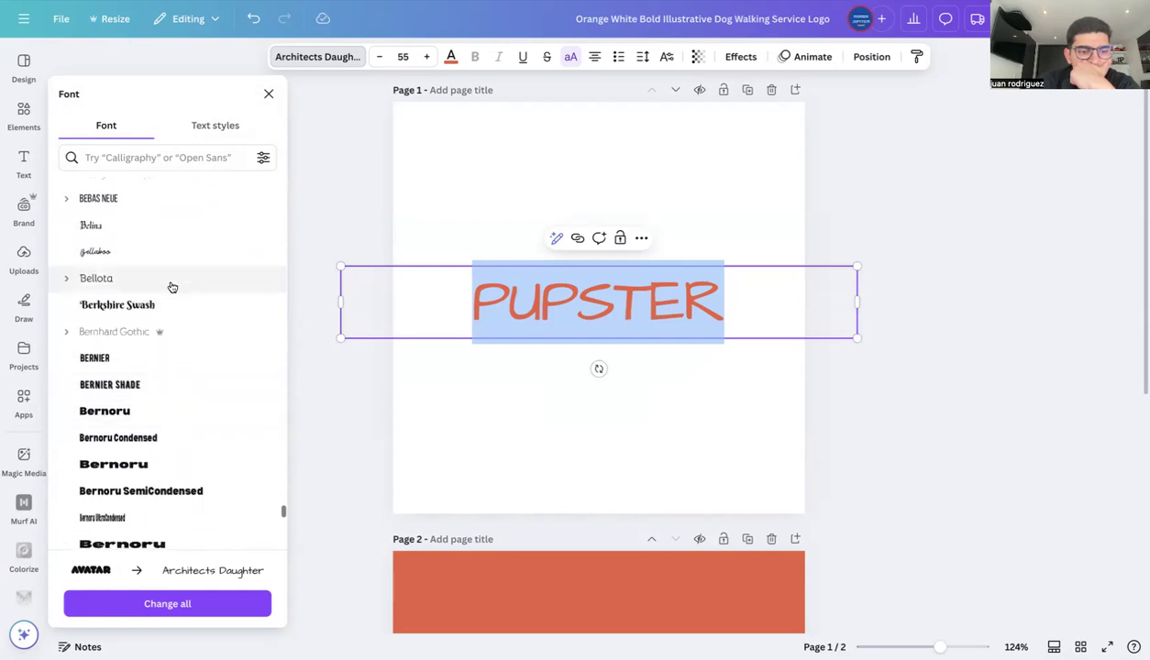
pyautogui.click(158, 307)
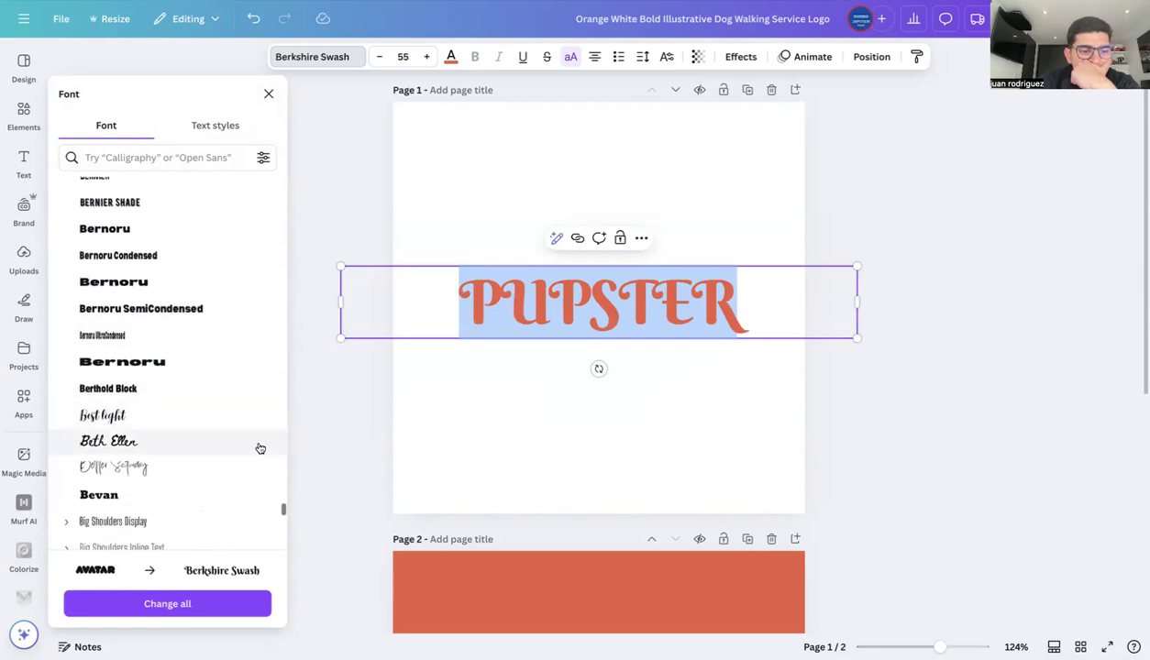
pyautogui.scroll(-7, 220, 468)
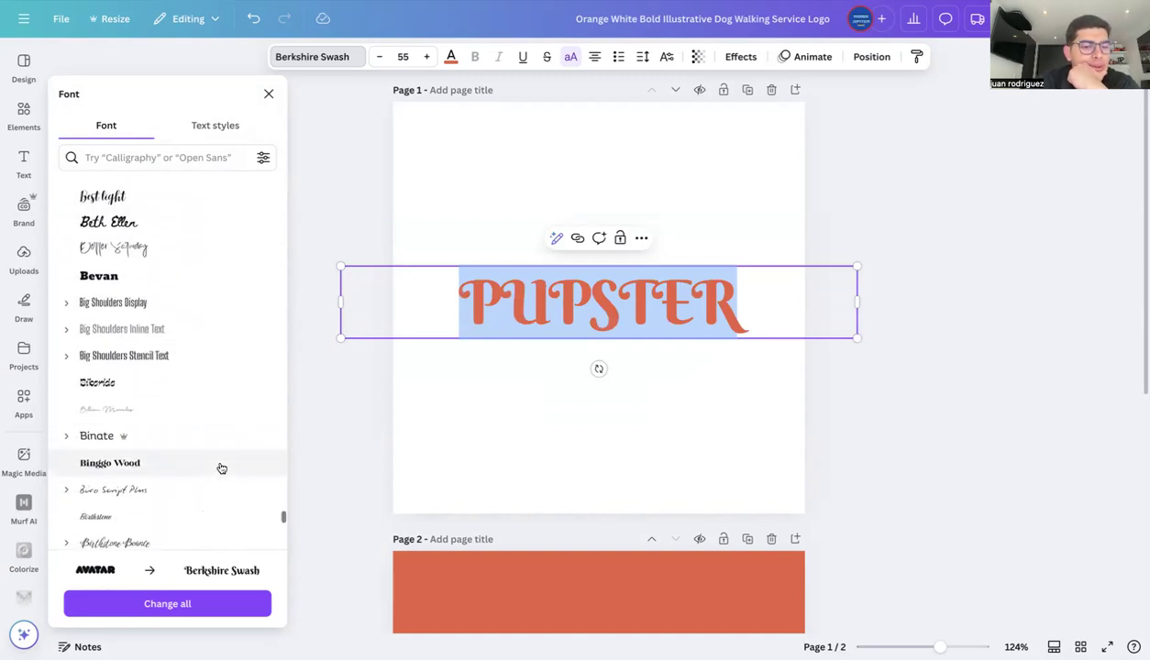
pyautogui.scroll(-3, 221, 469)
pyautogui.scroll(-4, 221, 468)
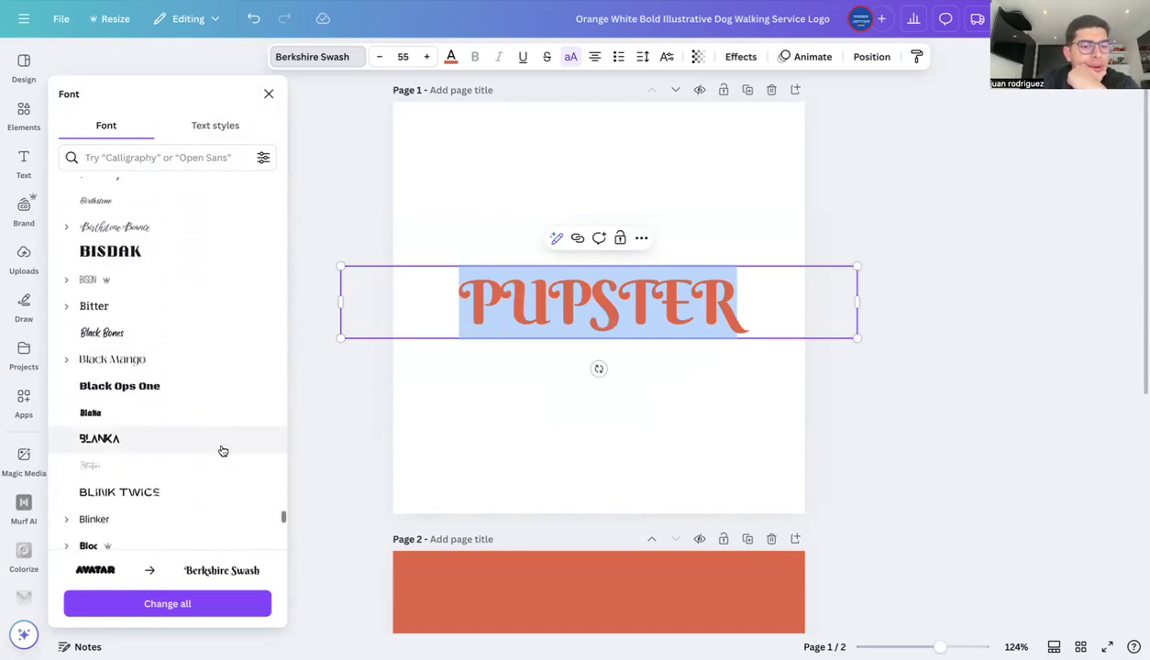
pyautogui.scroll(-4, 222, 446)
pyautogui.scroll(-15, 222, 445)
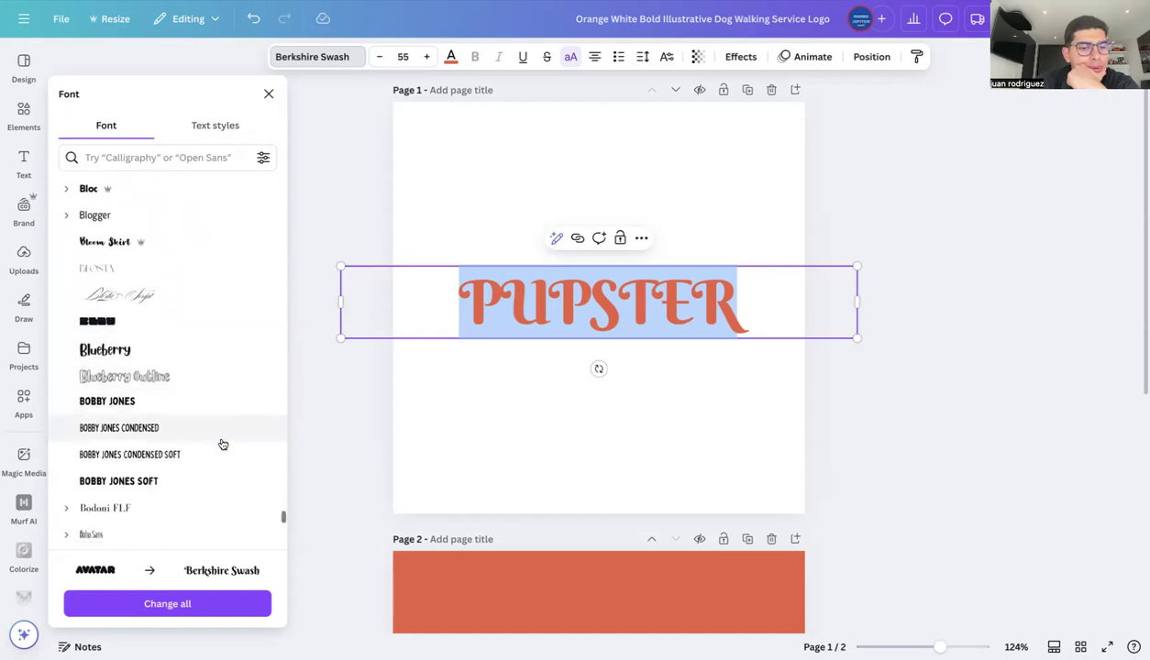
pyautogui.scroll(-15, 225, 432)
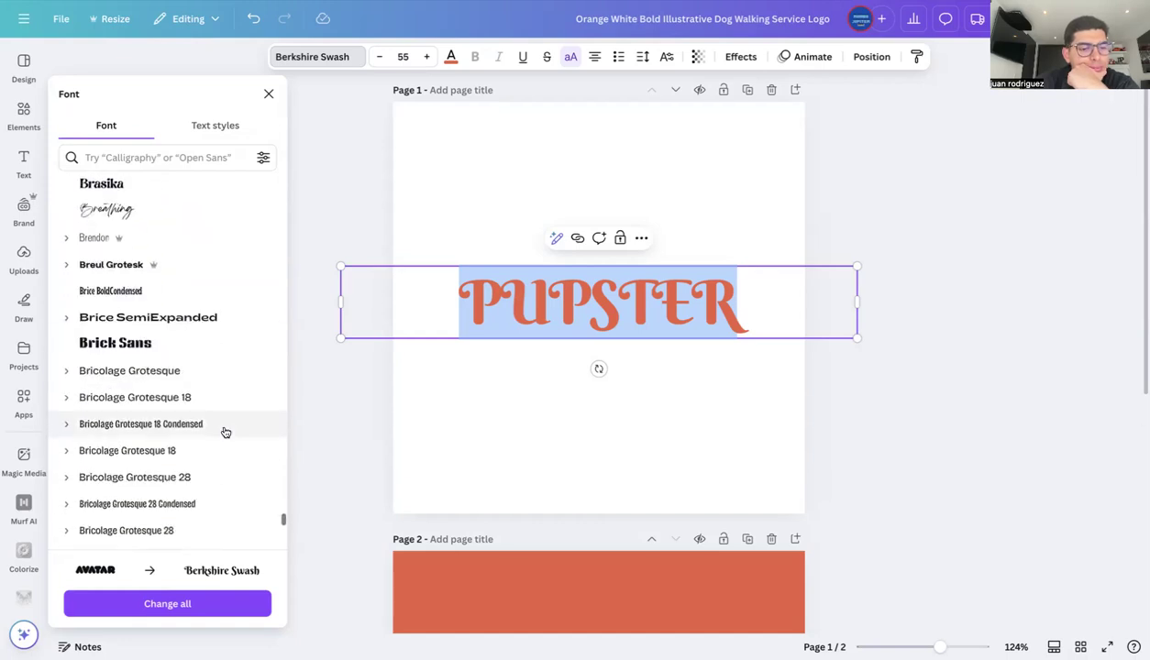
pyautogui.click(216, 338)
# Set PUPSTER in the brushy Feeling Passionate script font
pyautogui.scroll(-6, 220, 459)
pyautogui.scroll(-8, 224, 440)
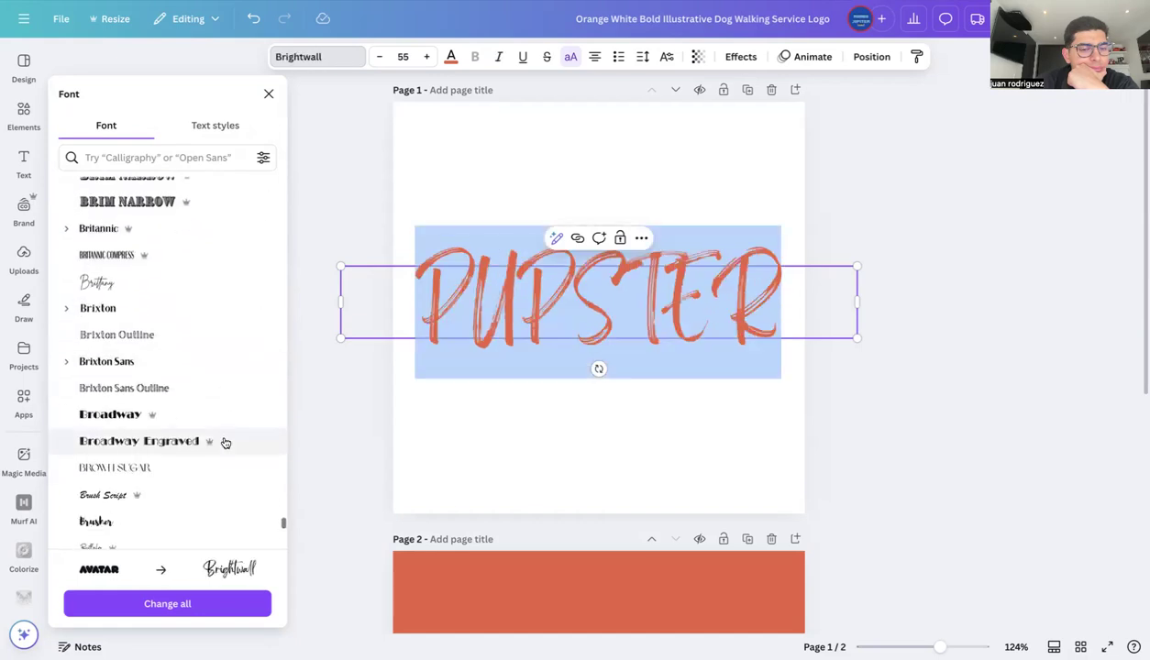
pyautogui.scroll(-6, 225, 421)
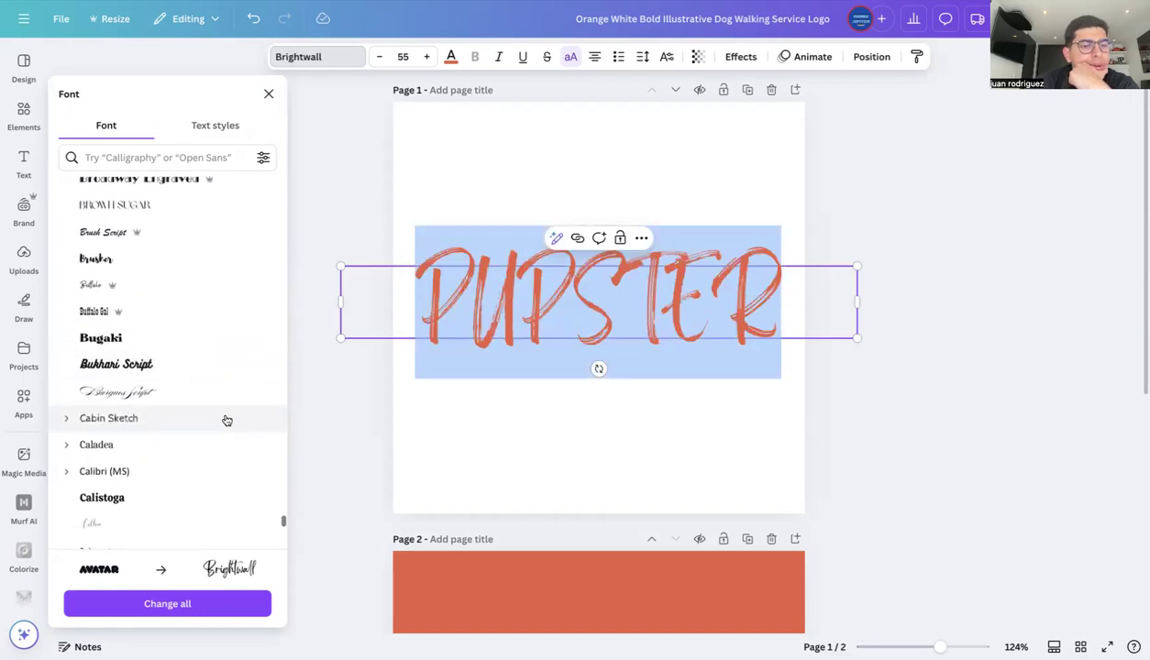
pyautogui.scroll(-5, 230, 403)
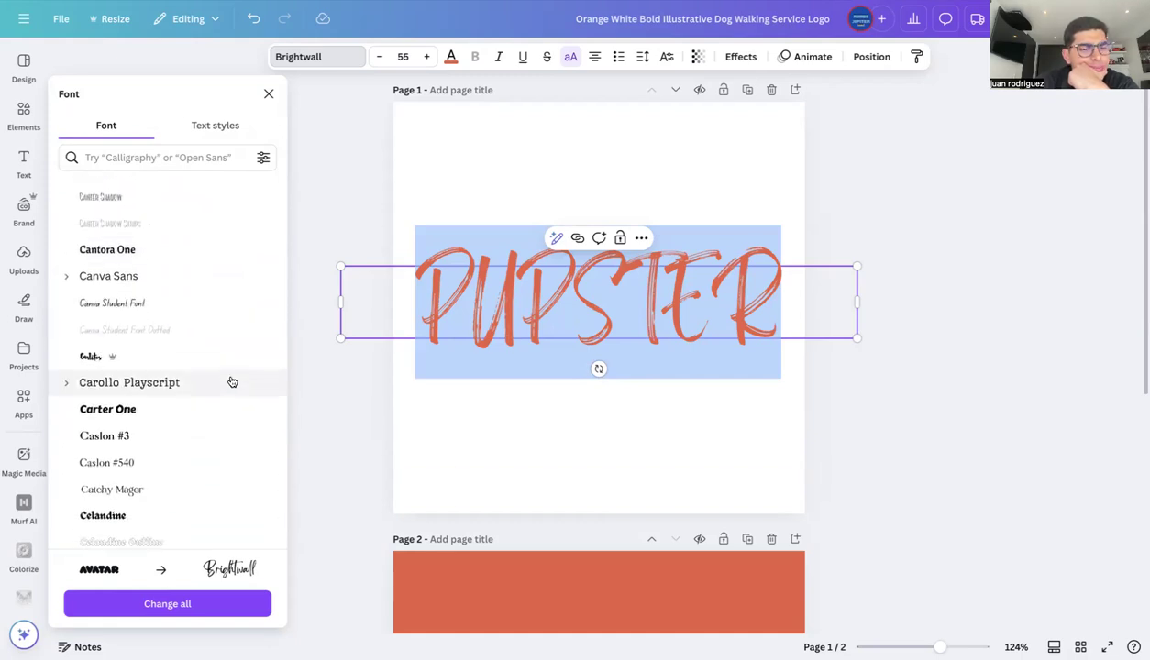
pyautogui.scroll(-5, 233, 367)
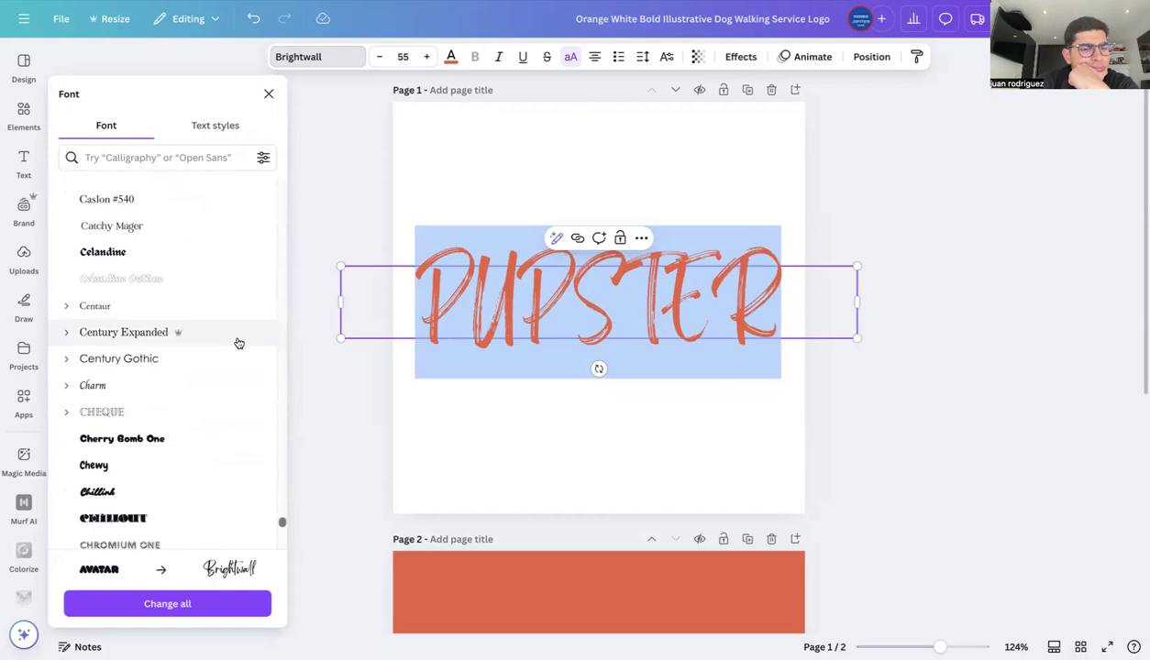
pyautogui.scroll(-2, 238, 343)
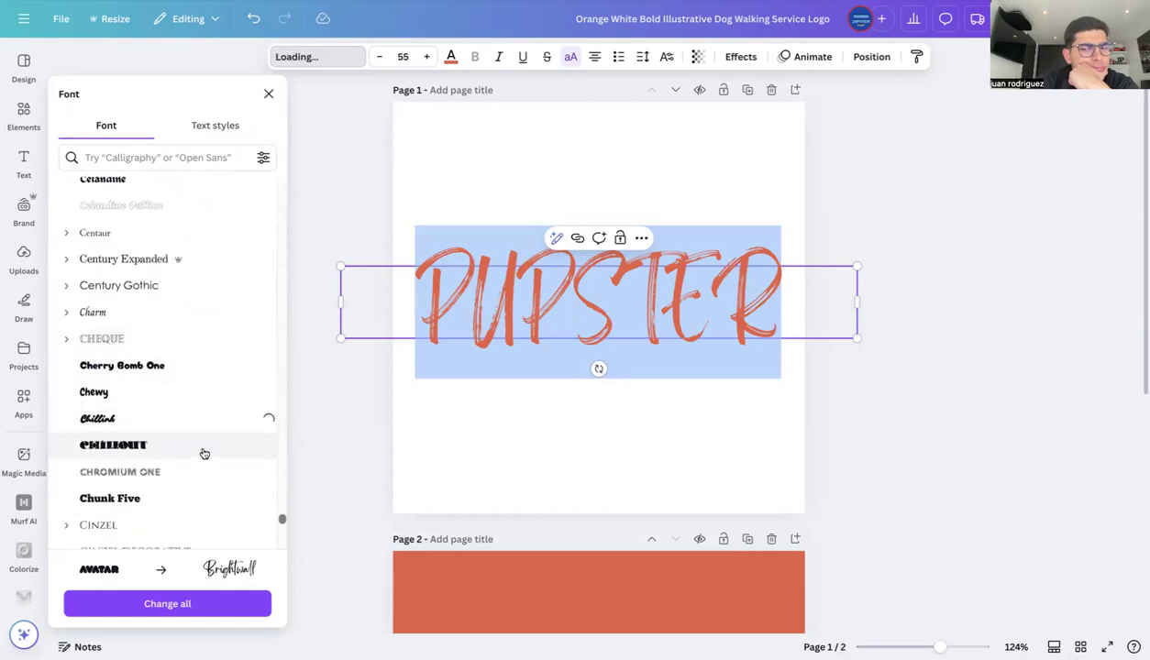
pyautogui.scroll(-2, 204, 450)
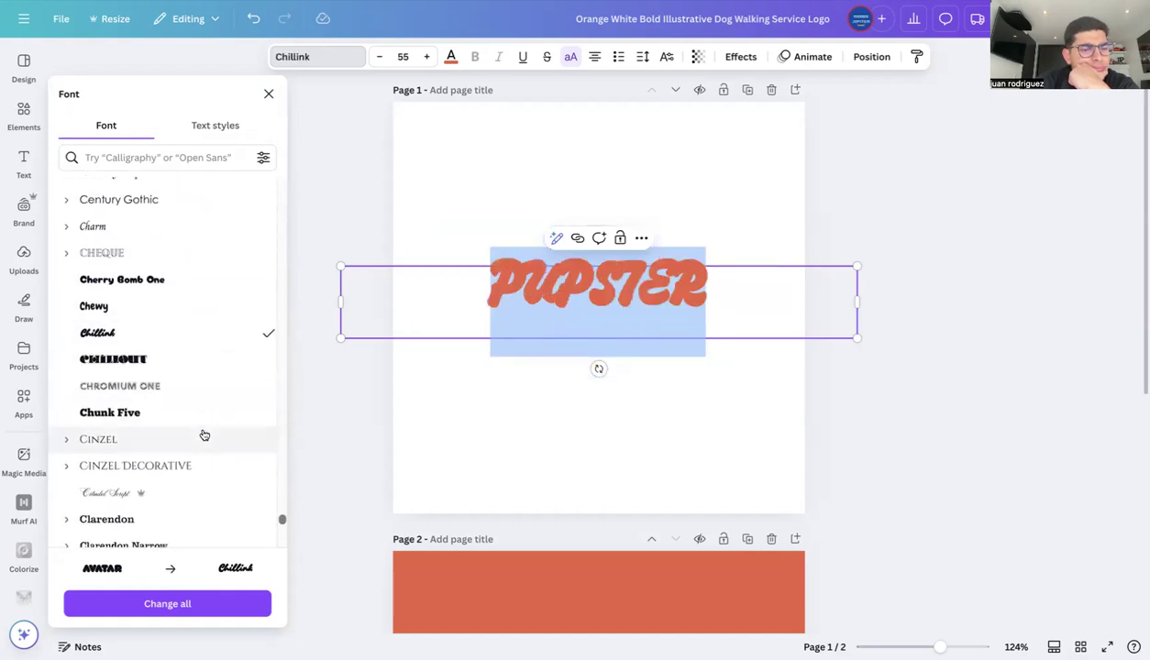
pyautogui.scroll(-10, 204, 435)
pyautogui.scroll(-12, 207, 416)
pyautogui.scroll(-6, 214, 369)
pyautogui.scroll(-6, 214, 370)
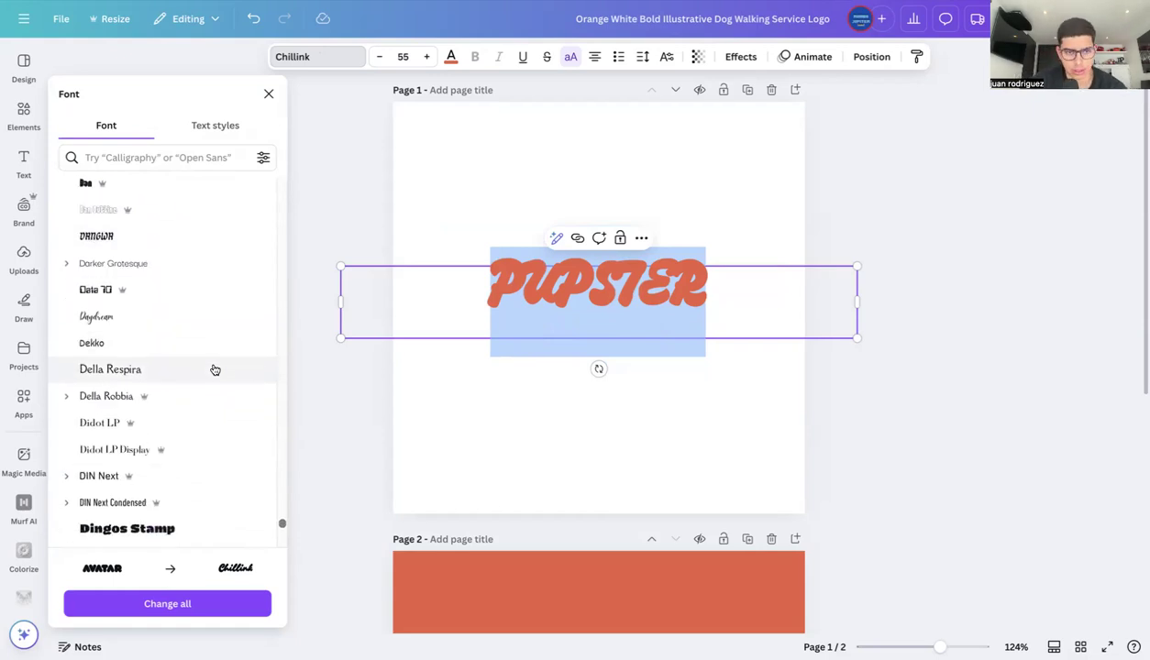
pyautogui.scroll(-6, 214, 369)
pyautogui.scroll(-6, 213, 370)
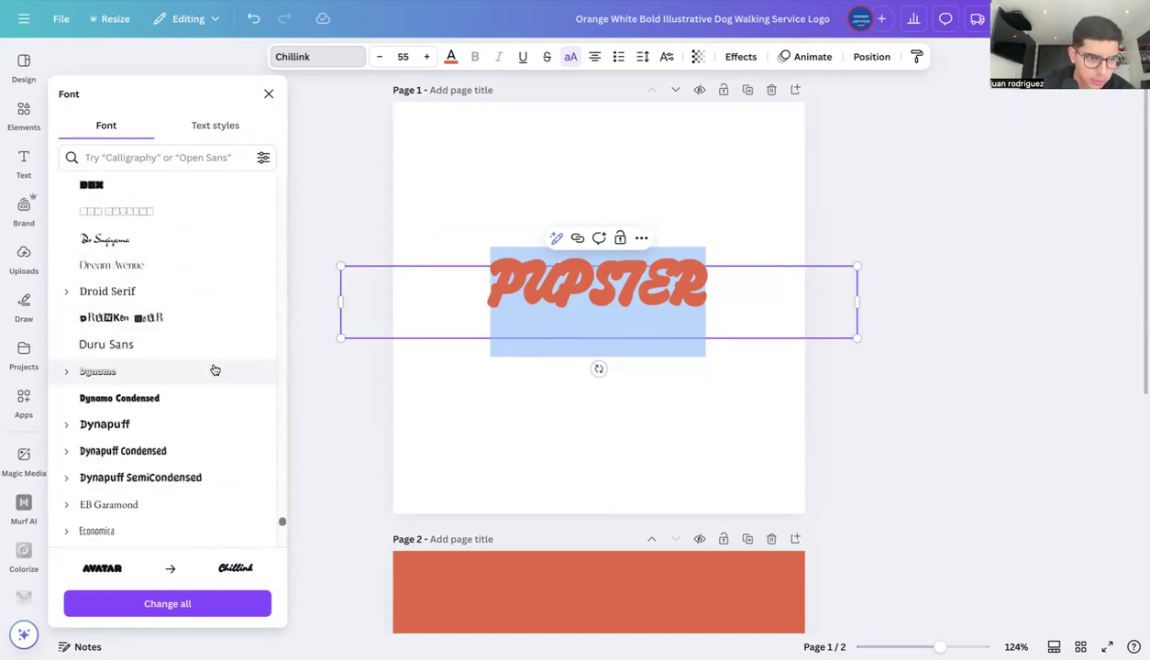
pyautogui.scroll(-6, 214, 370)
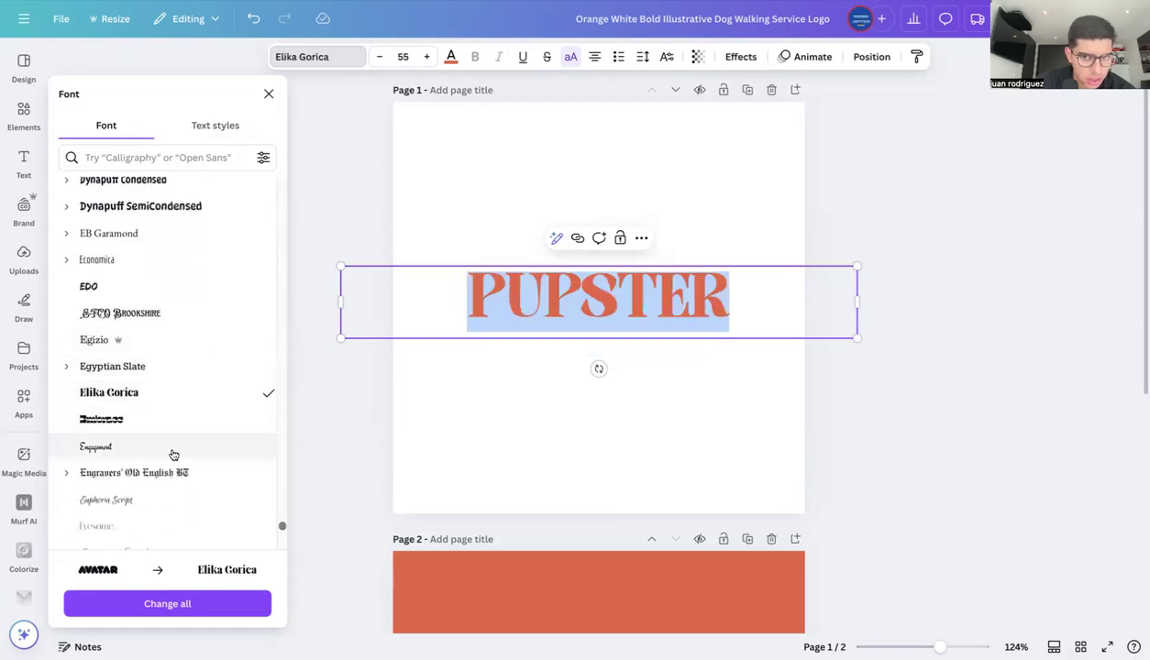
pyautogui.scroll(-5, 172, 453)
pyautogui.scroll(-2, 172, 455)
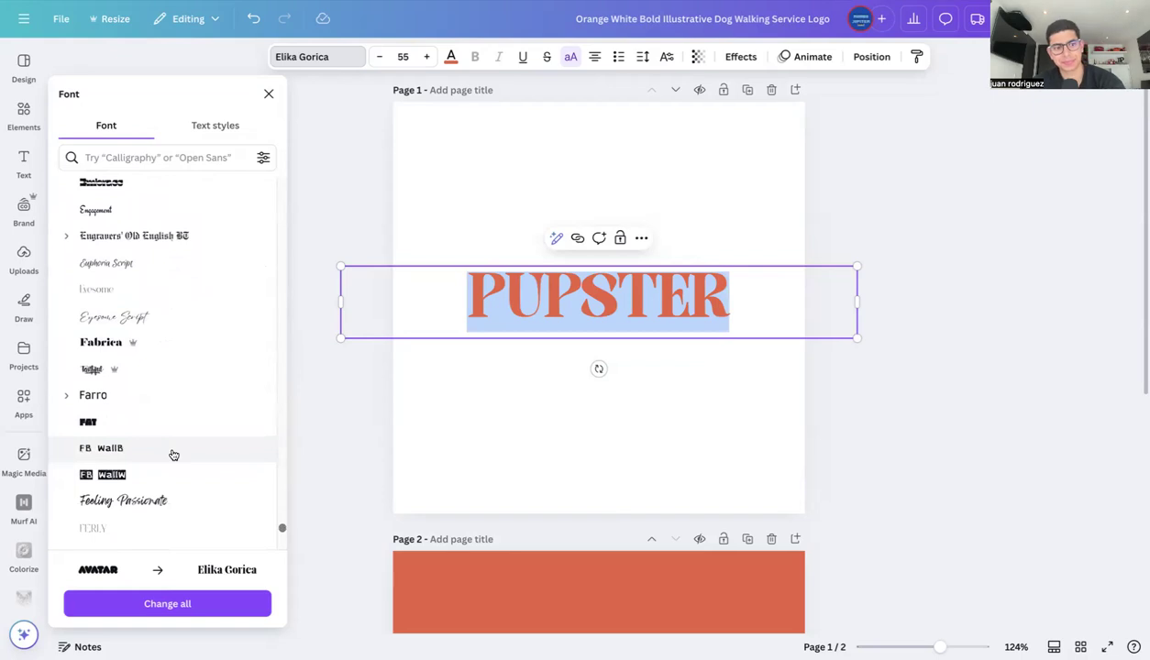
pyautogui.click(172, 455)
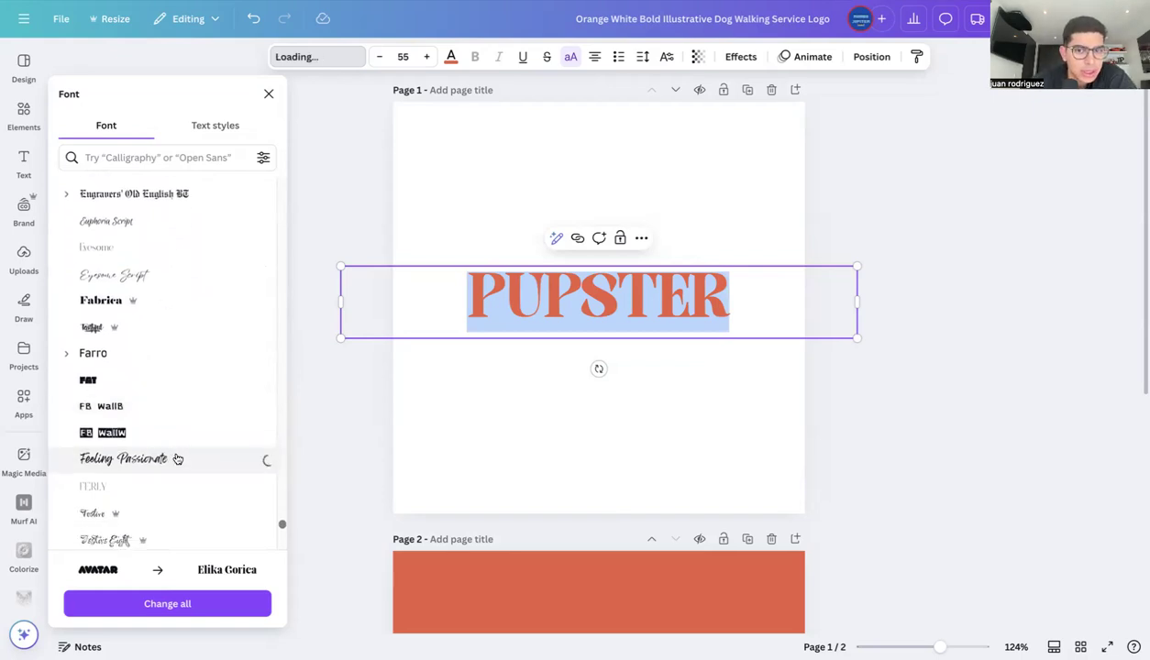
pyautogui.scroll(-6, 187, 472)
pyautogui.scroll(-8, 191, 474)
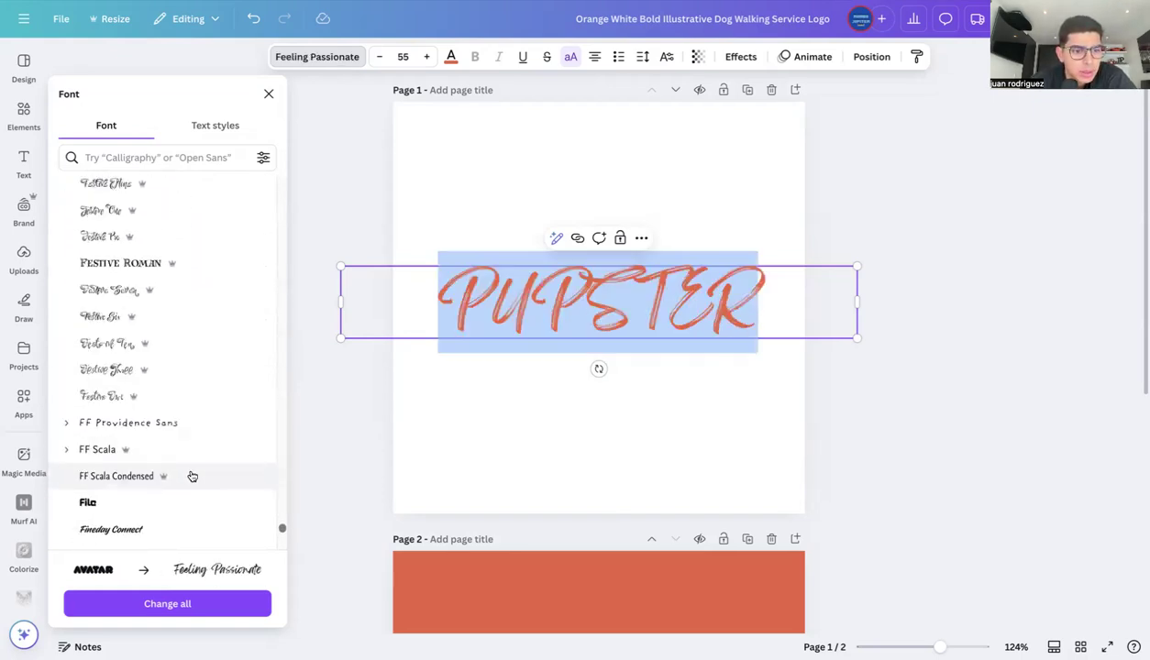
pyautogui.scroll(-6, 194, 441)
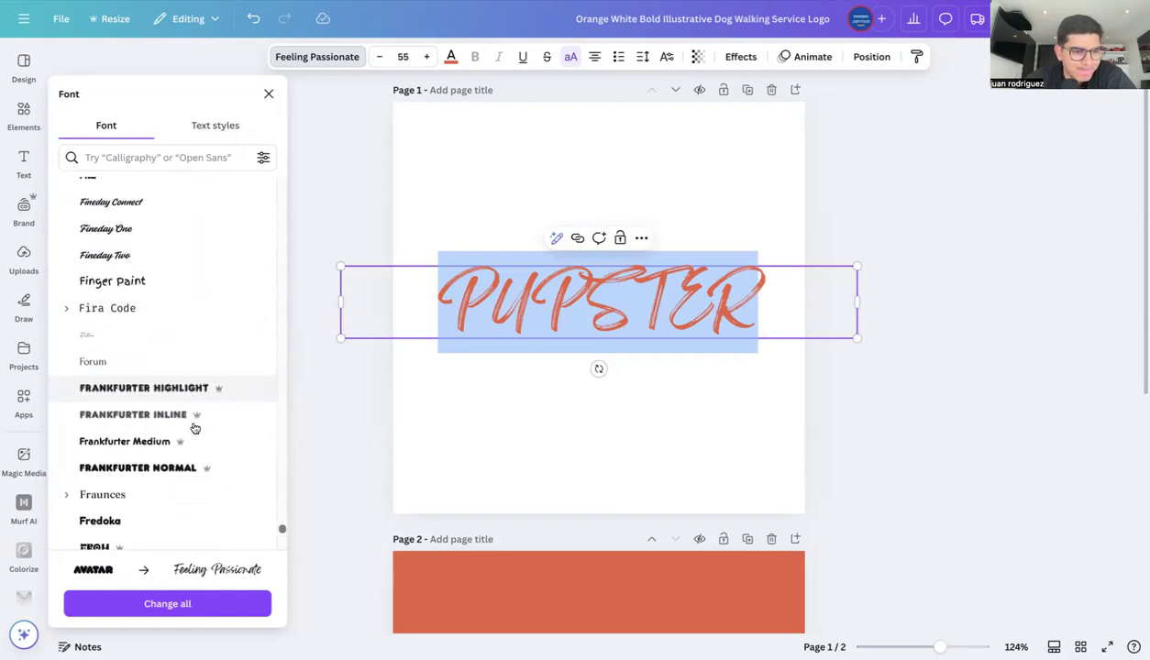
pyautogui.scroll(-8, 196, 417)
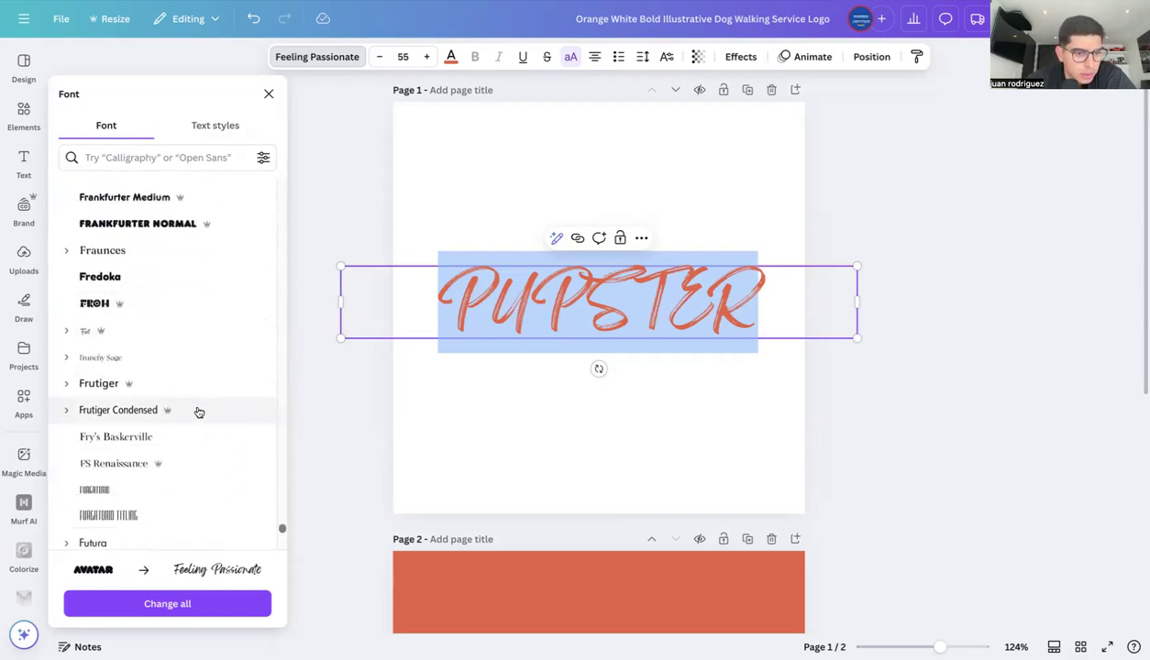
pyautogui.scroll(-10, 198, 406)
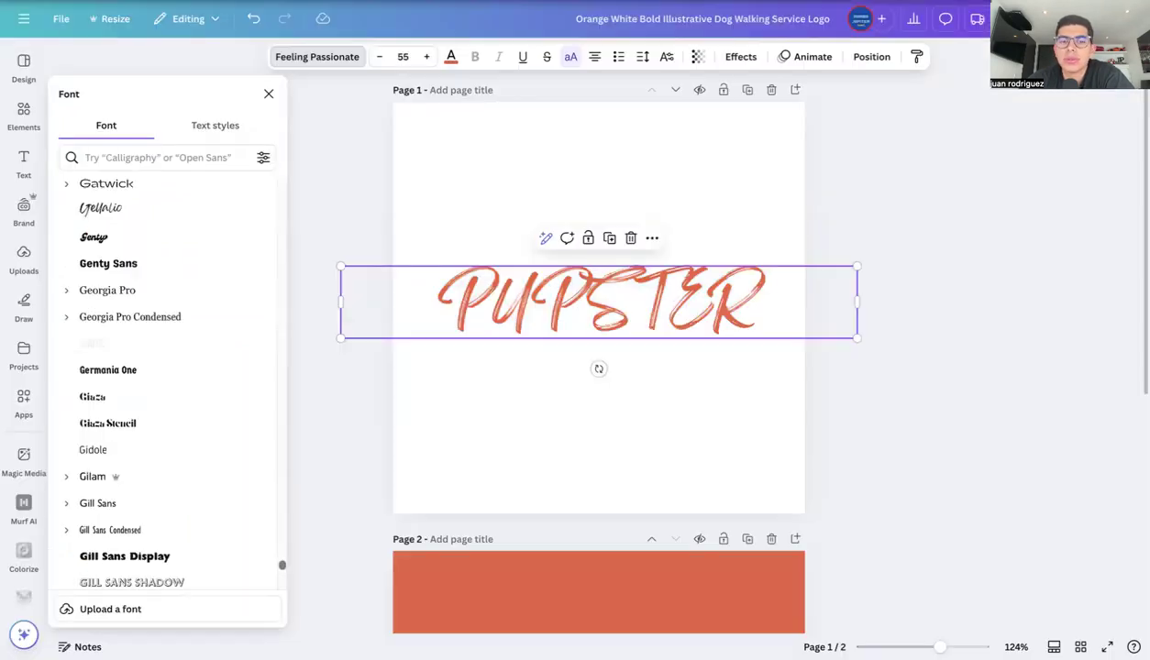
# Try the Gliker, Gulfs Display and Hangout fonts on PUPSTER
pyautogui.scroll(-8, 159, 429)
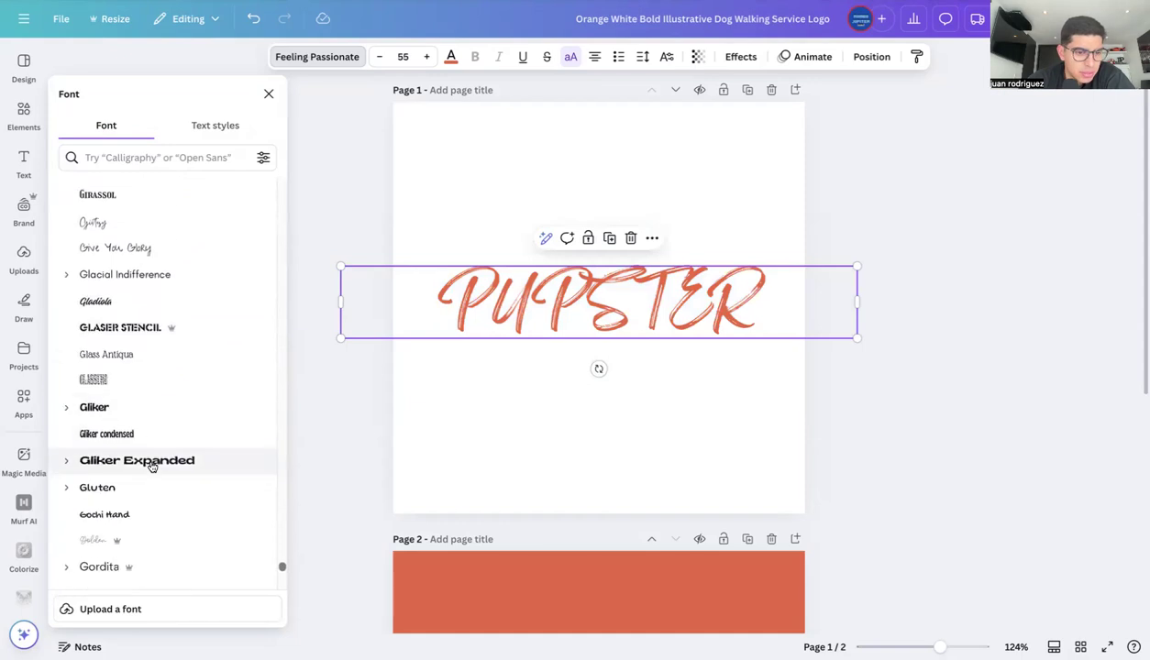
pyautogui.click(179, 407)
pyautogui.scroll(-5, 182, 456)
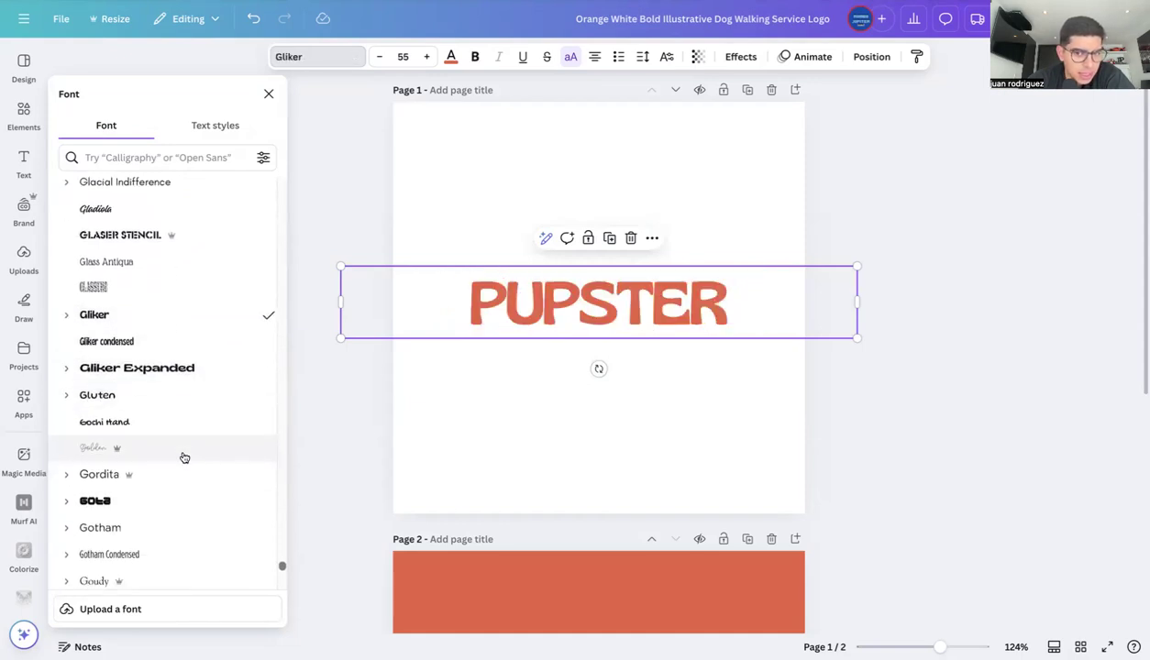
pyautogui.scroll(-8, 183, 457)
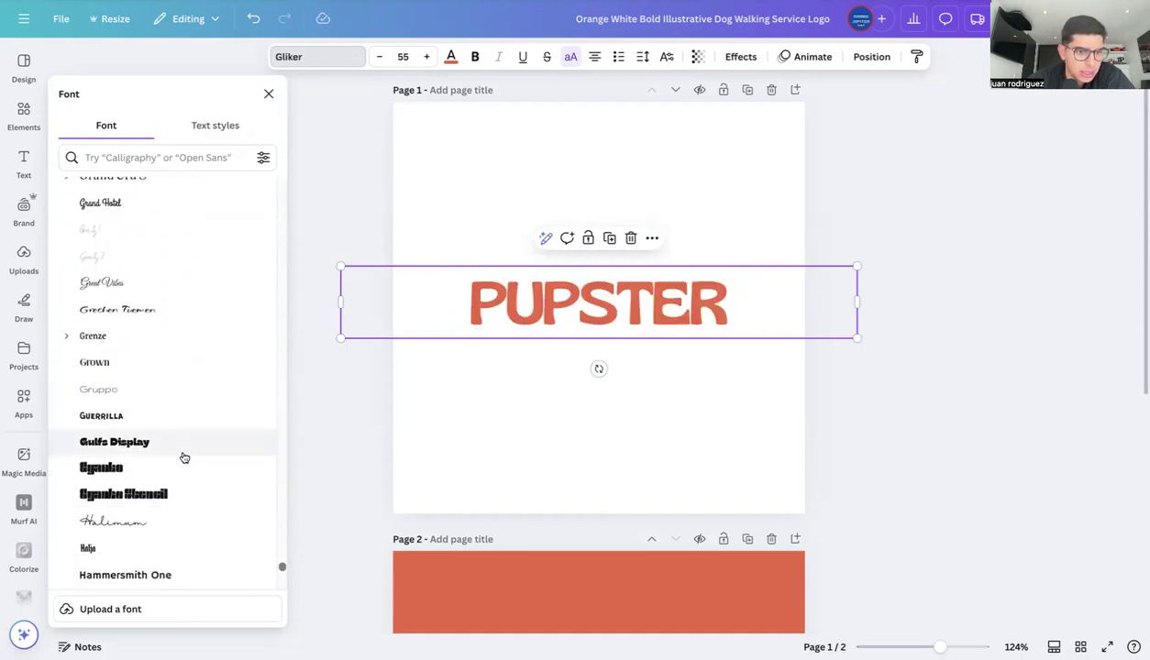
pyautogui.click(184, 450)
pyautogui.scroll(-6, 184, 495)
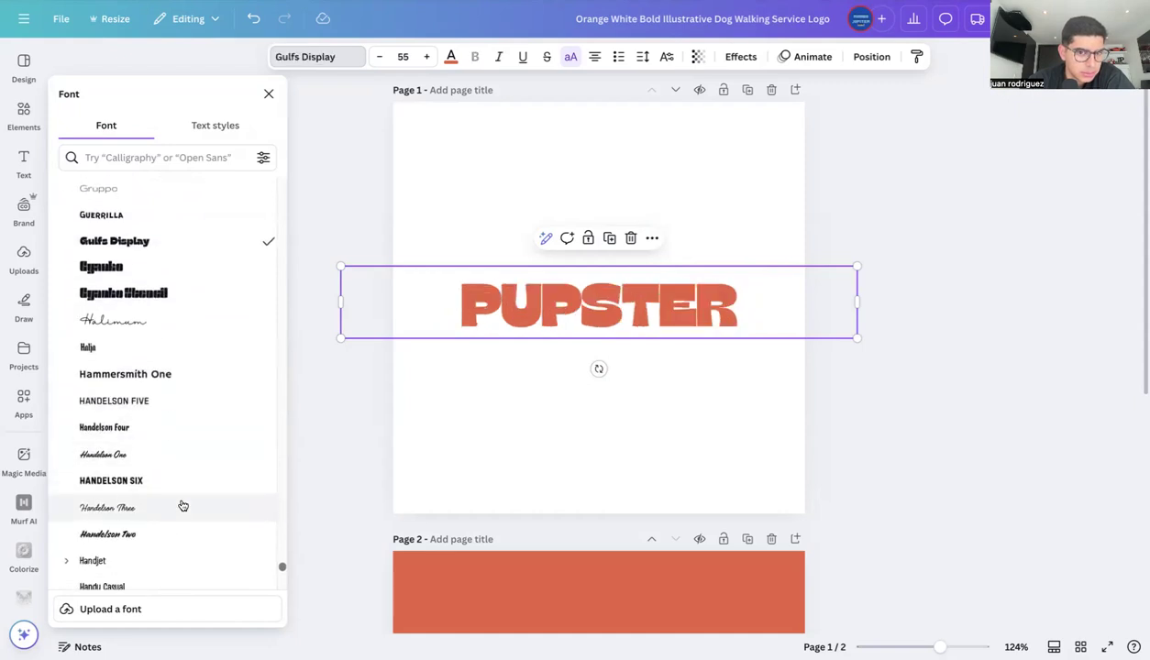
pyautogui.scroll(-3, 183, 495)
pyautogui.click(186, 417)
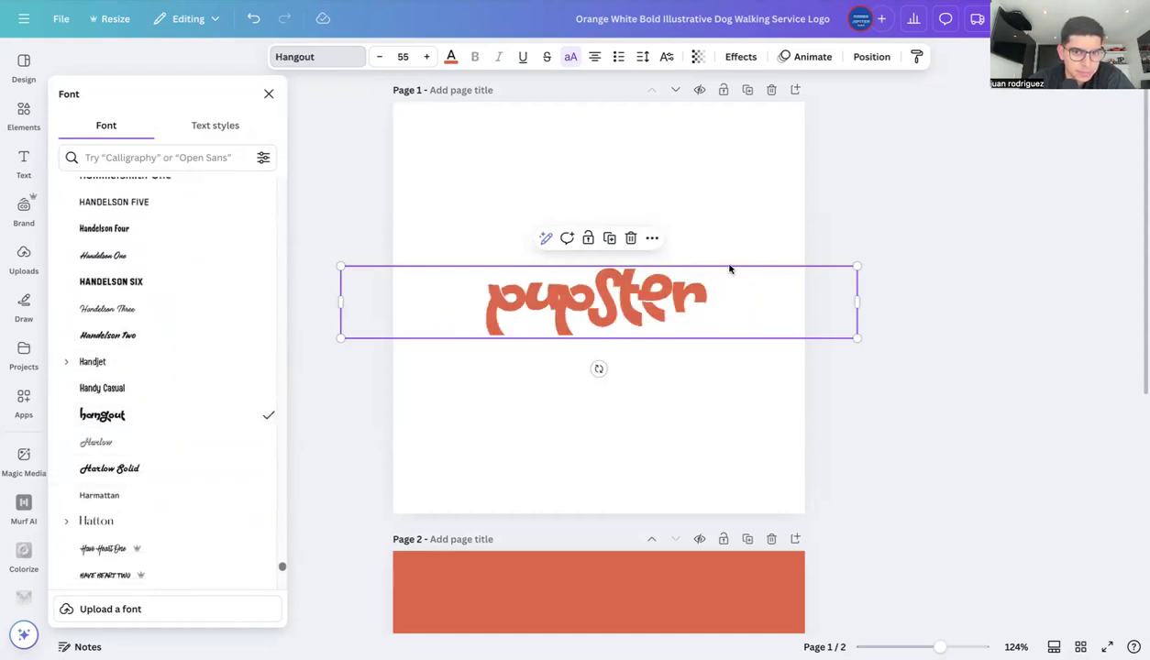
# Try High Cruiser and Hobo on PUPSTER, leaving it in Kelin Eator
pyautogui.scroll(-1, 216, 437)
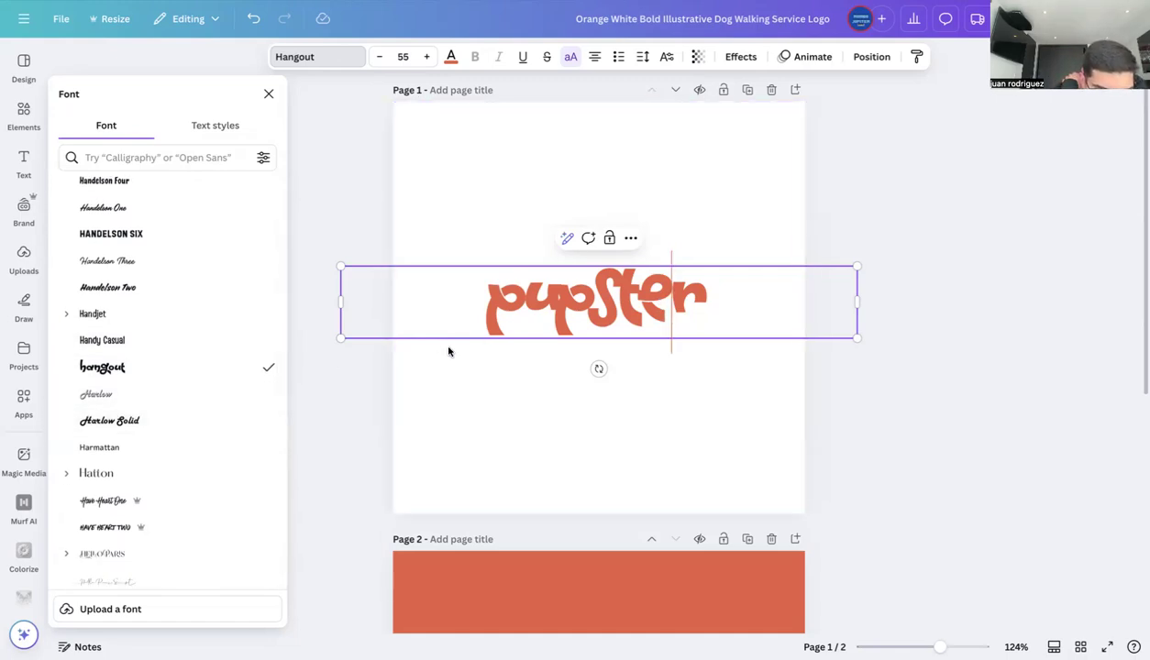
pyautogui.scroll(-6, 198, 417)
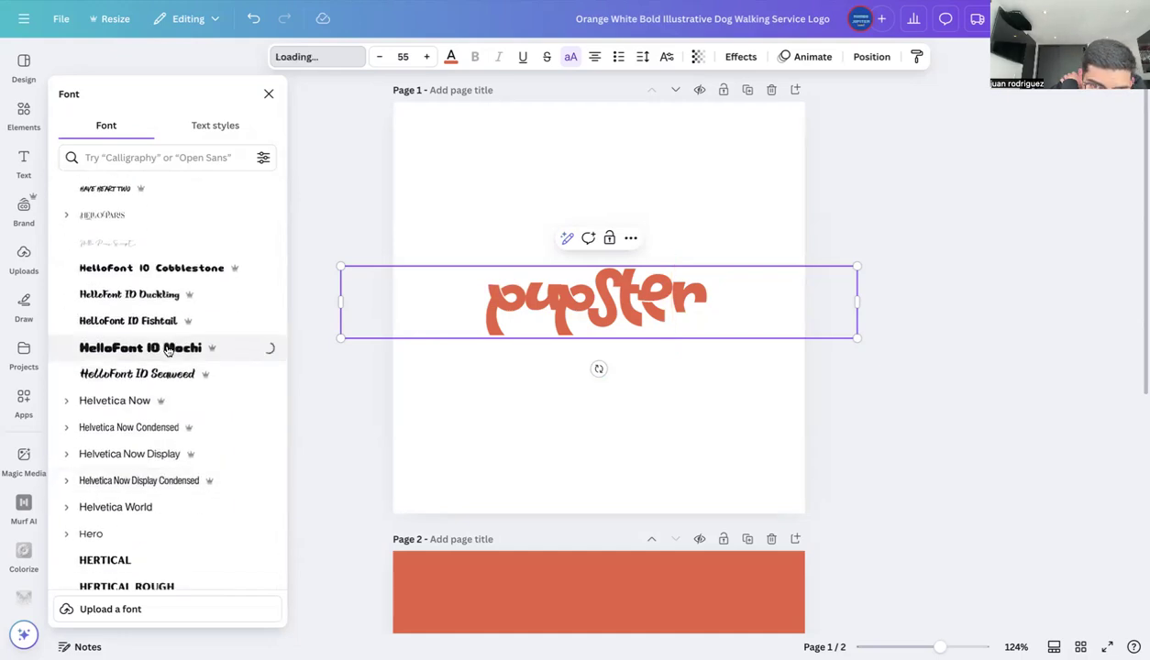
pyautogui.scroll(-5, 185, 390)
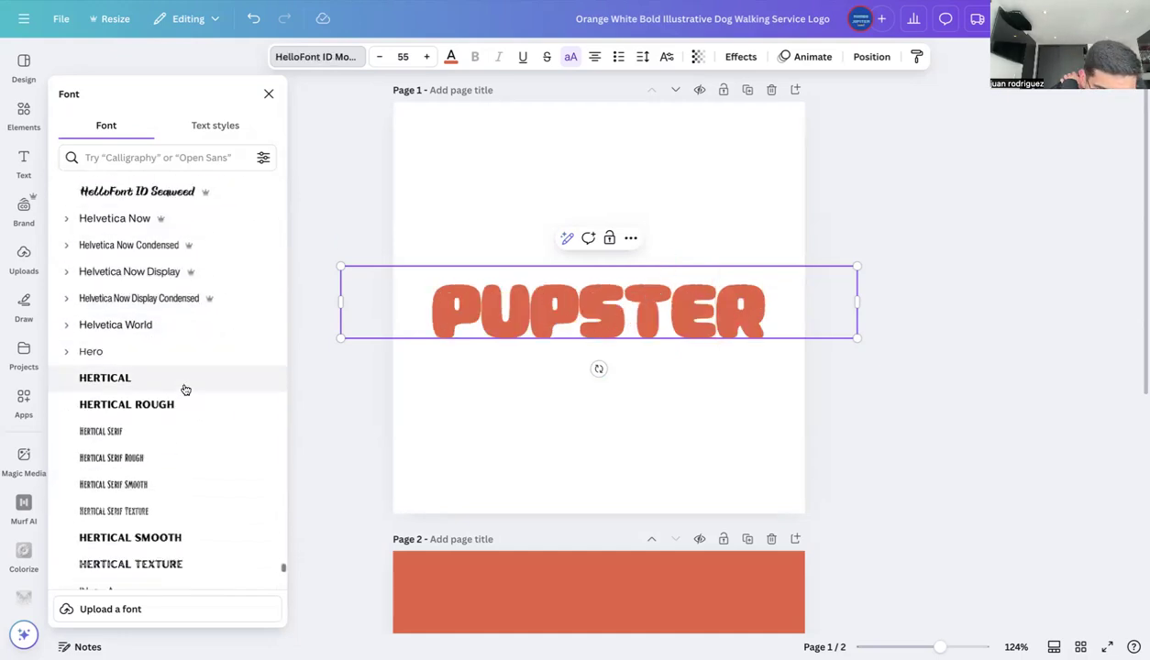
pyautogui.scroll(-1, 186, 390)
pyautogui.click(163, 504)
pyautogui.scroll(-4, 164, 507)
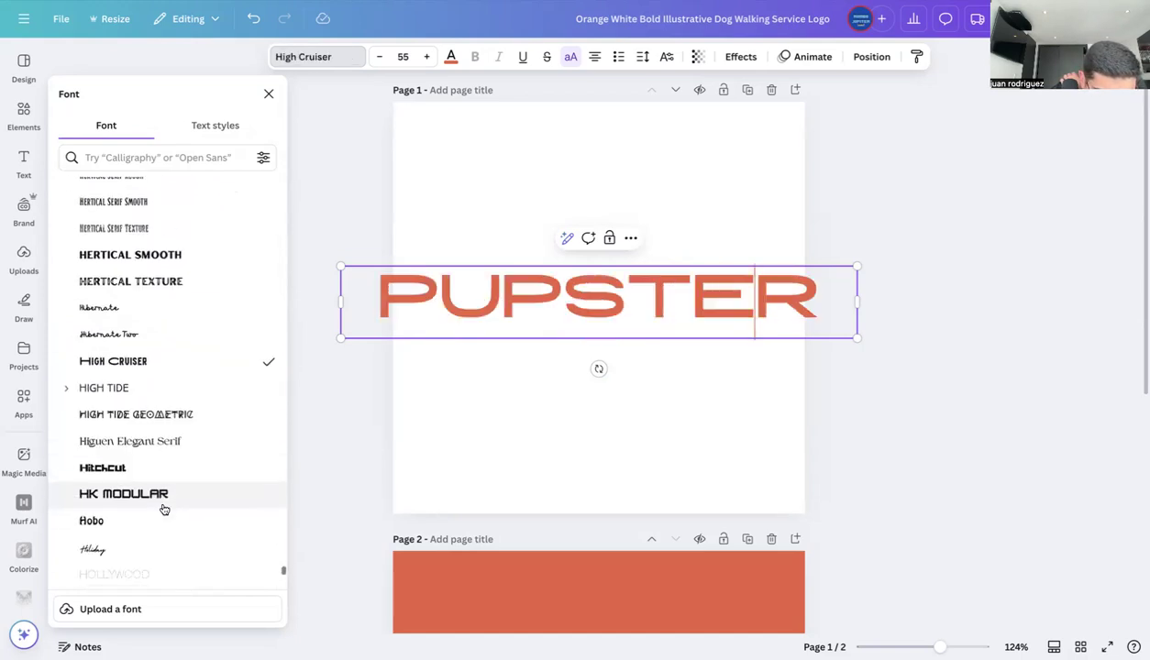
pyautogui.click(169, 429)
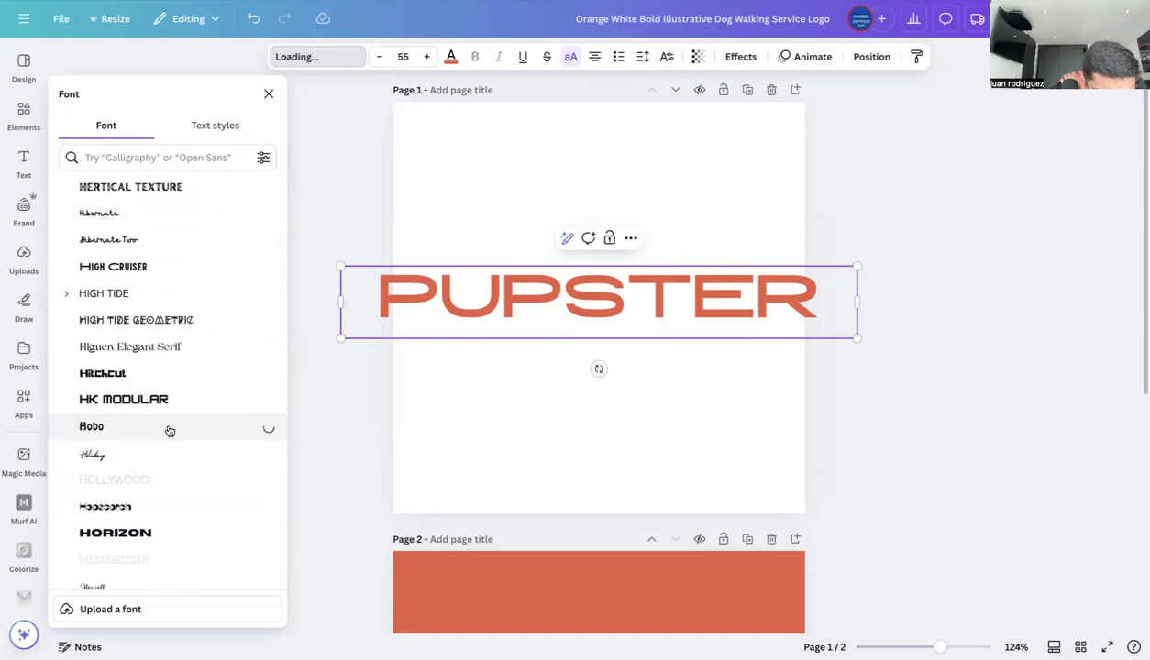
pyautogui.scroll(-8, 189, 479)
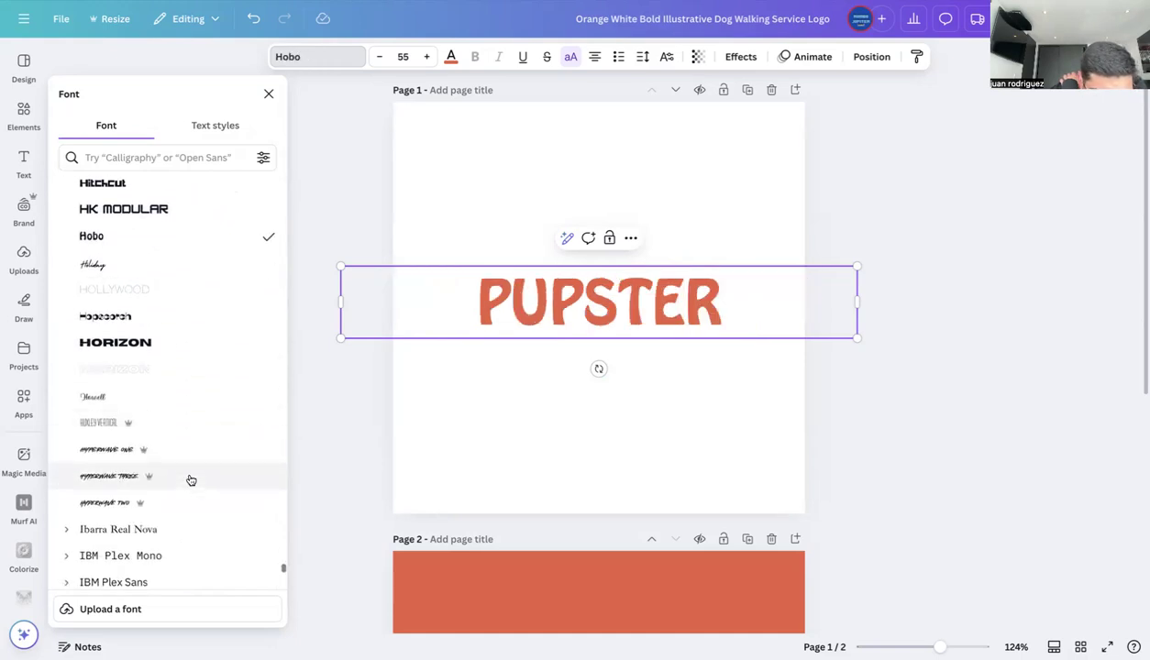
pyautogui.scroll(-7, 190, 480)
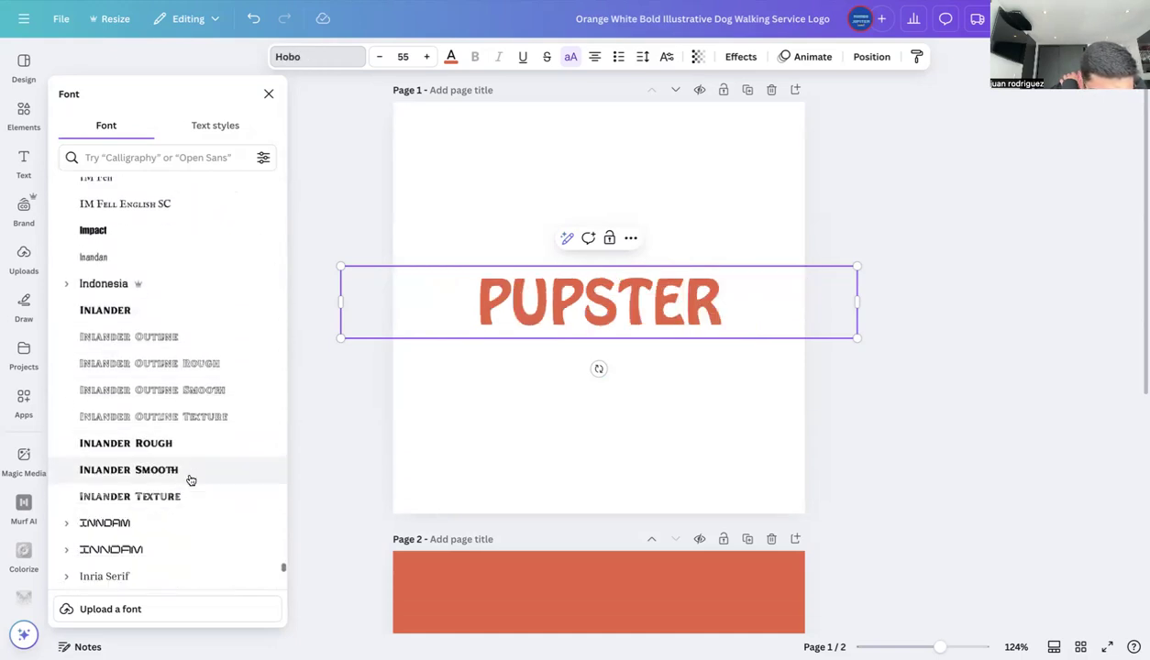
pyautogui.scroll(-6, 190, 479)
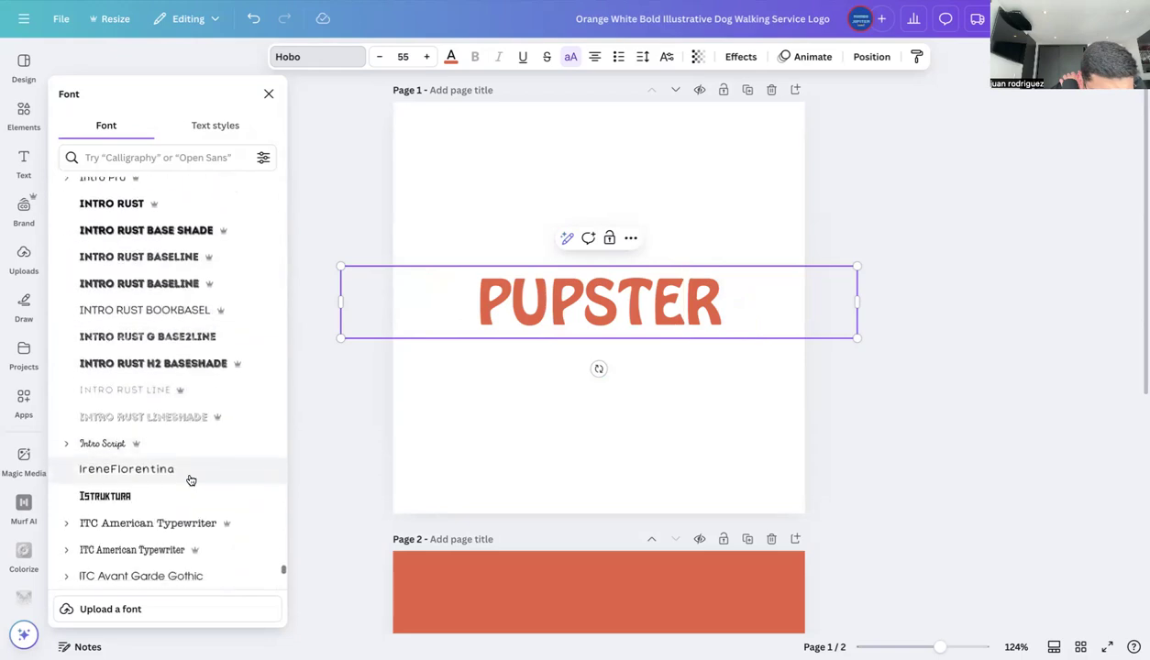
pyautogui.scroll(-5, 194, 451)
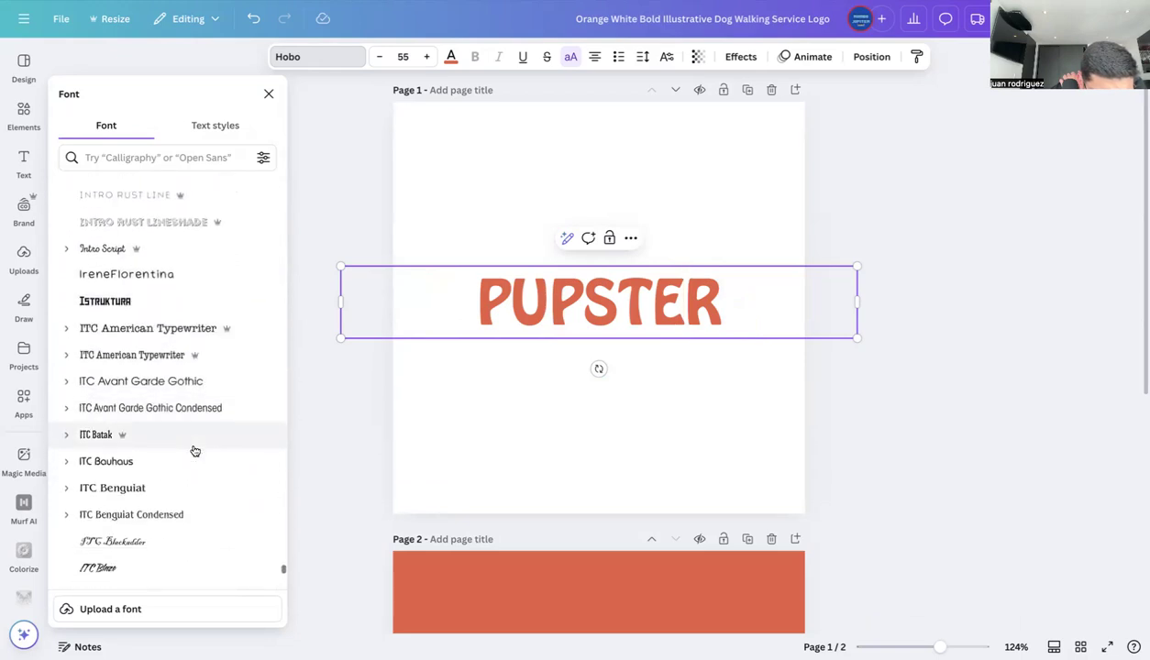
pyautogui.scroll(-6, 194, 451)
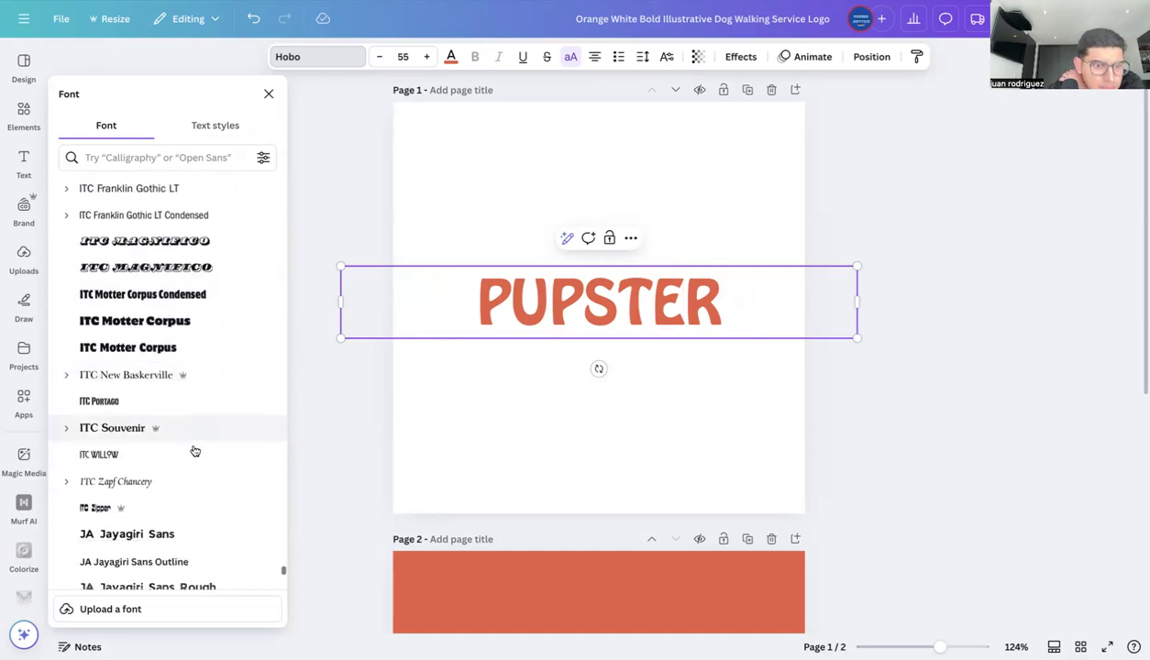
pyautogui.scroll(-6, 194, 451)
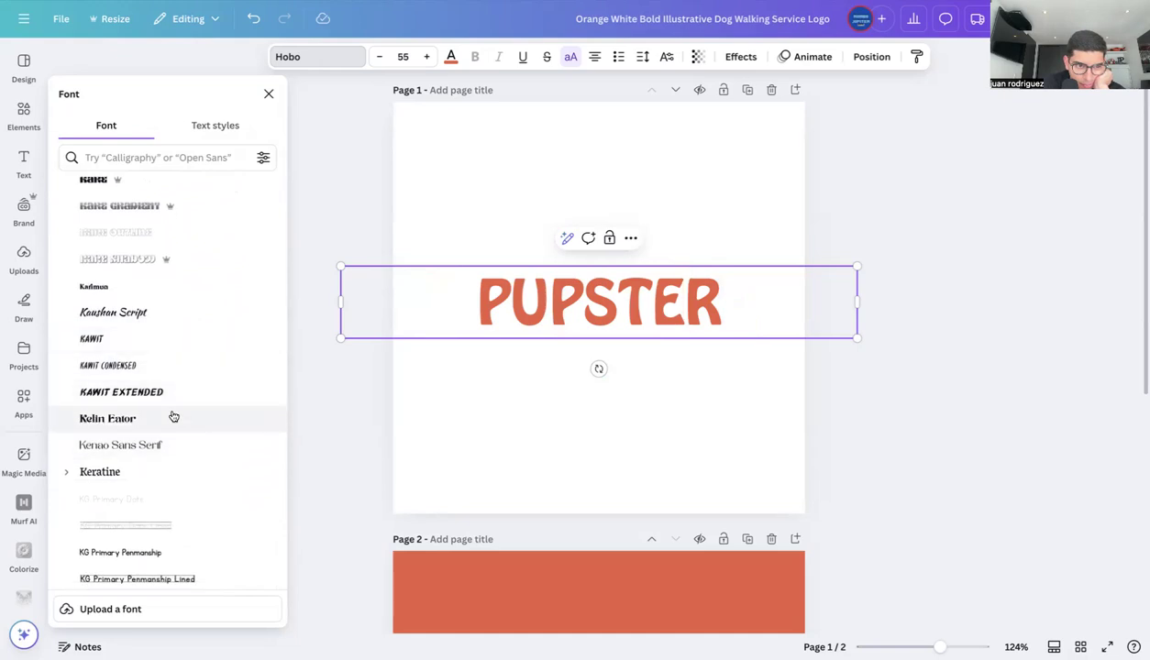
pyautogui.scroll(-1, 204, 465)
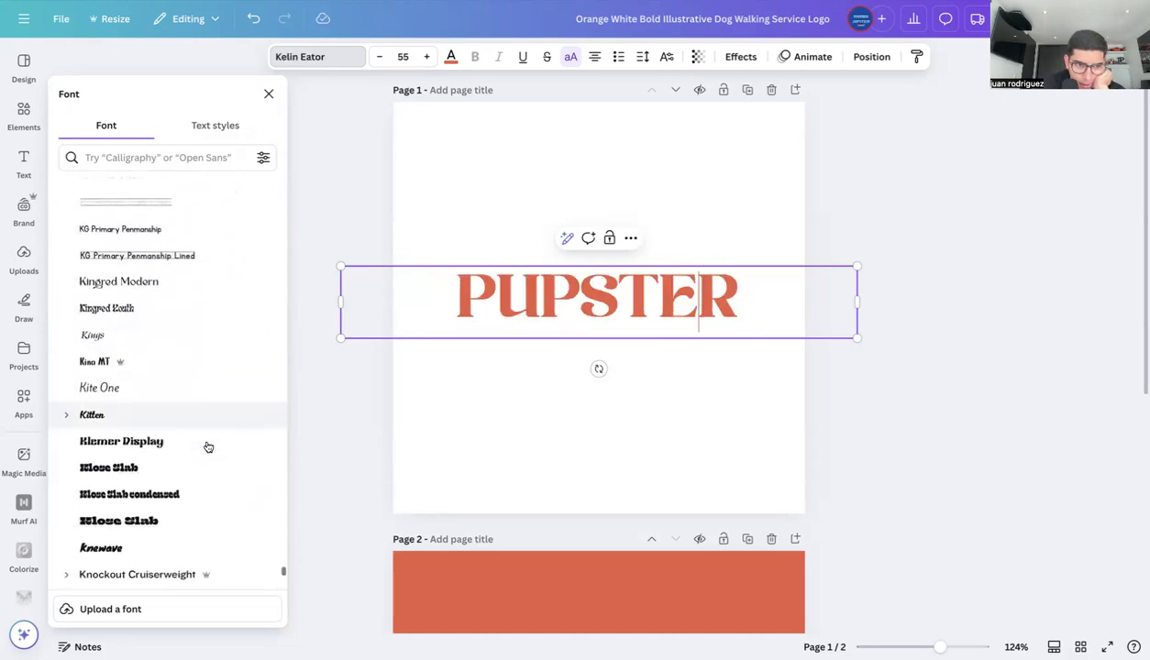
# Try the Knewave, Lacquer and Lucida Calligraphy fonts on PUPSTER
pyautogui.click(203, 458)
pyautogui.scroll(-5, 205, 470)
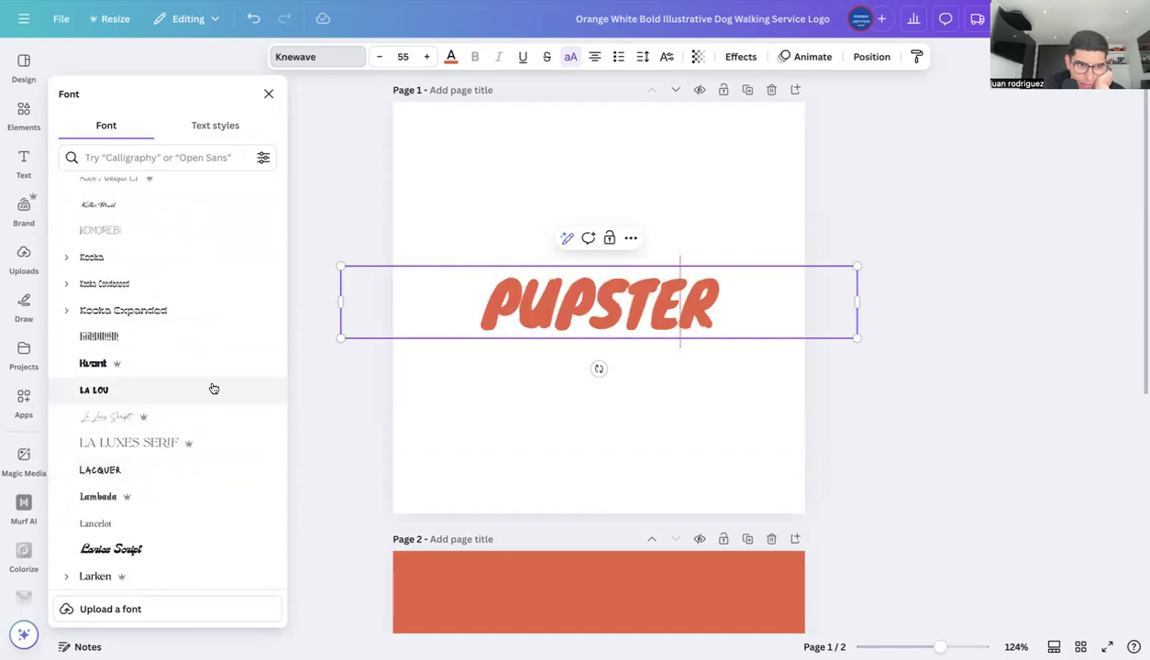
pyautogui.scroll(-1, 213, 389)
pyautogui.scroll(-1, 212, 389)
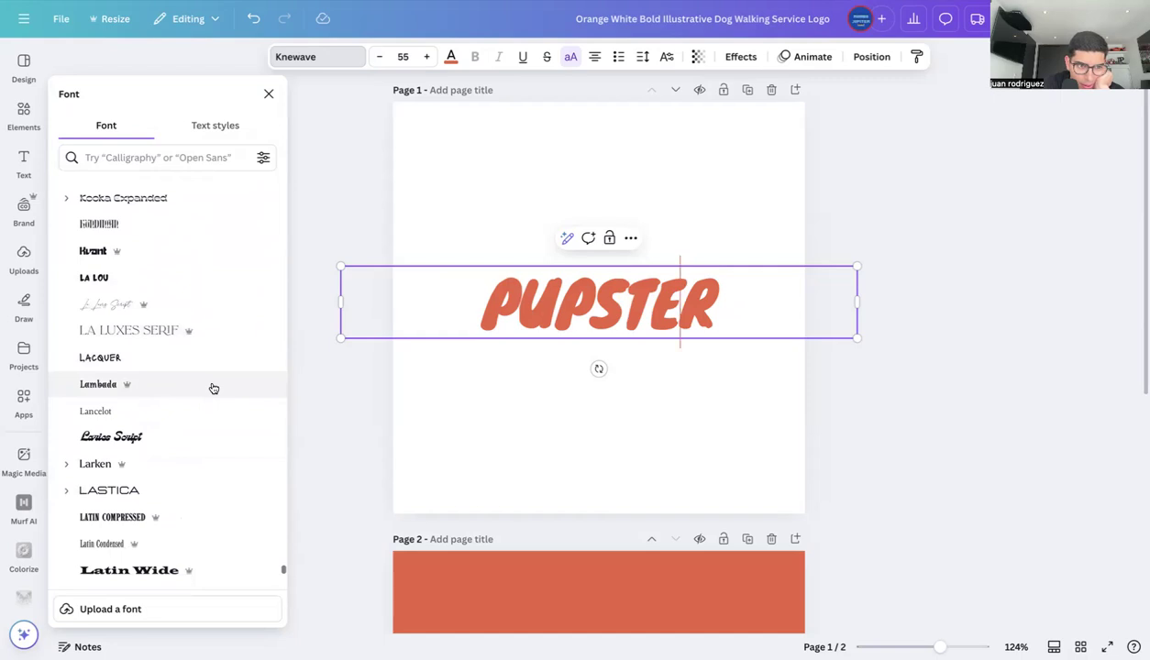
pyautogui.click(205, 355)
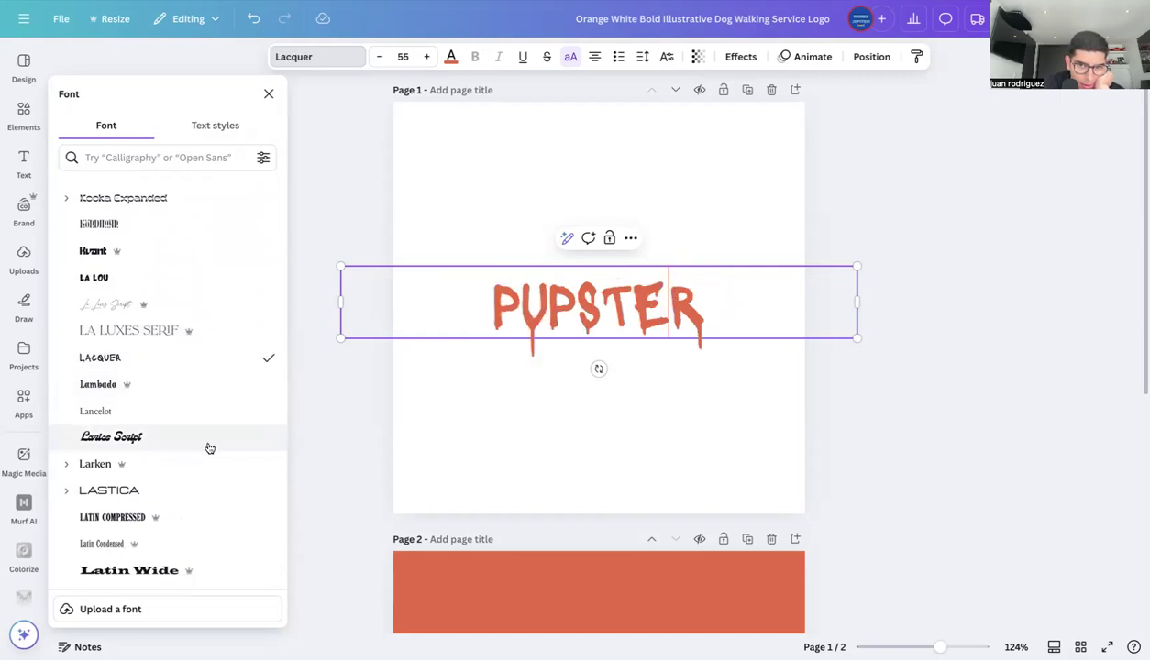
pyautogui.scroll(-2, 209, 447)
pyautogui.scroll(-2, 209, 447)
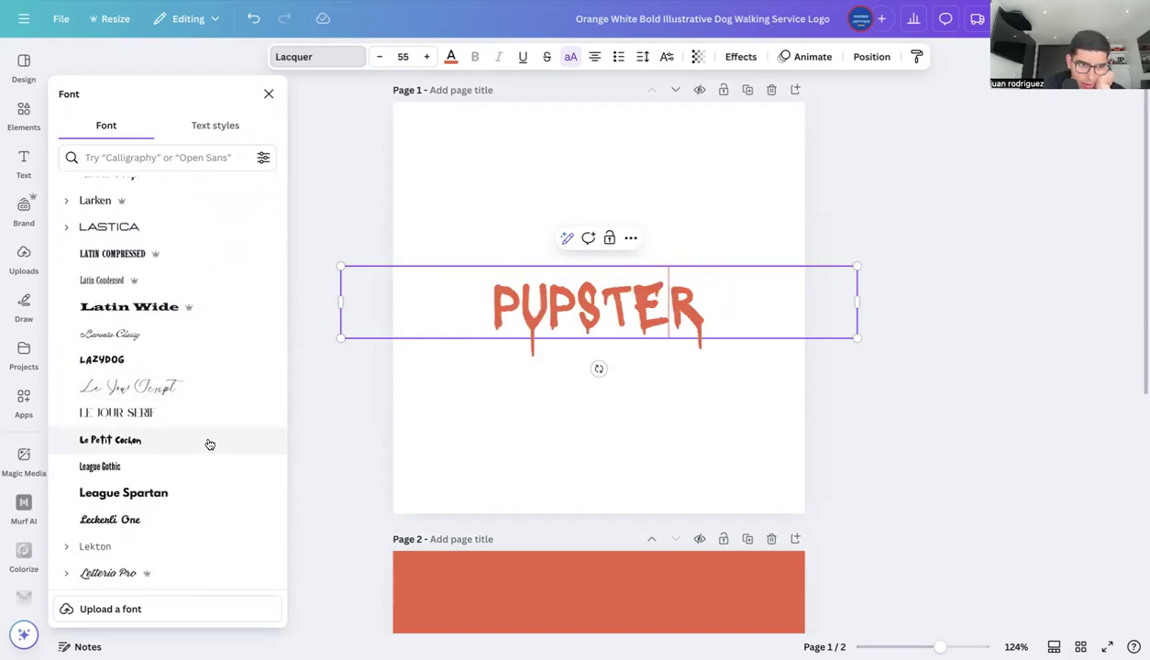
pyautogui.scroll(-7, 209, 446)
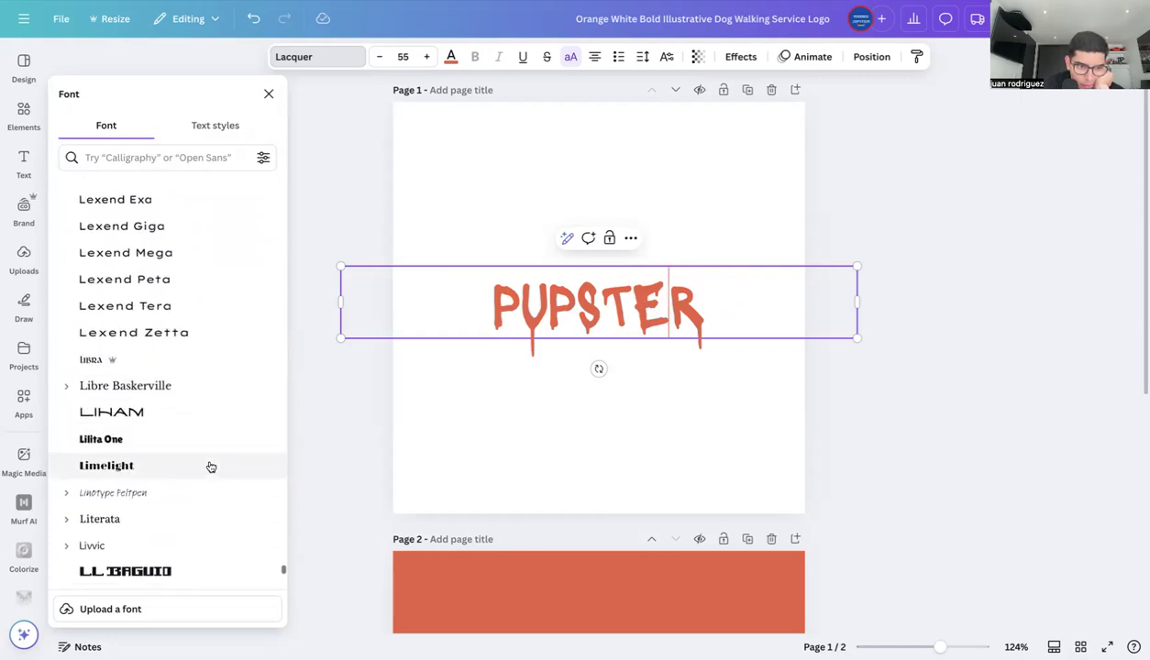
pyautogui.scroll(-9, 210, 463)
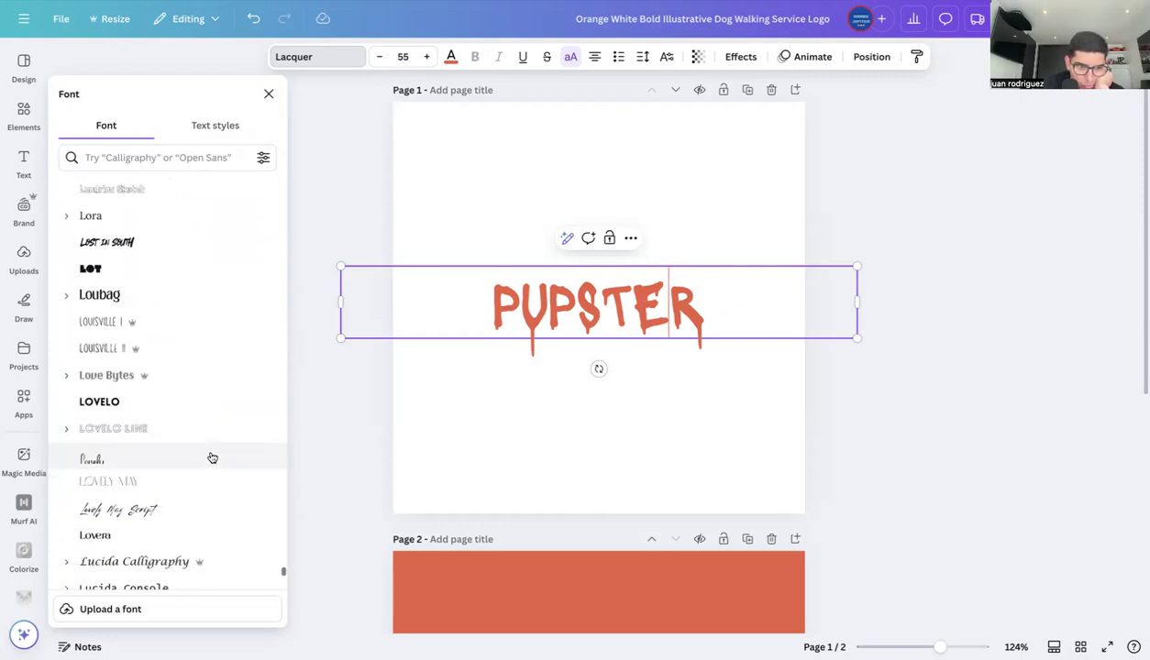
pyautogui.click(211, 454)
# Try the Railey and Regular Brush fonts on PUPSTER
pyautogui.scroll(-5, 195, 513)
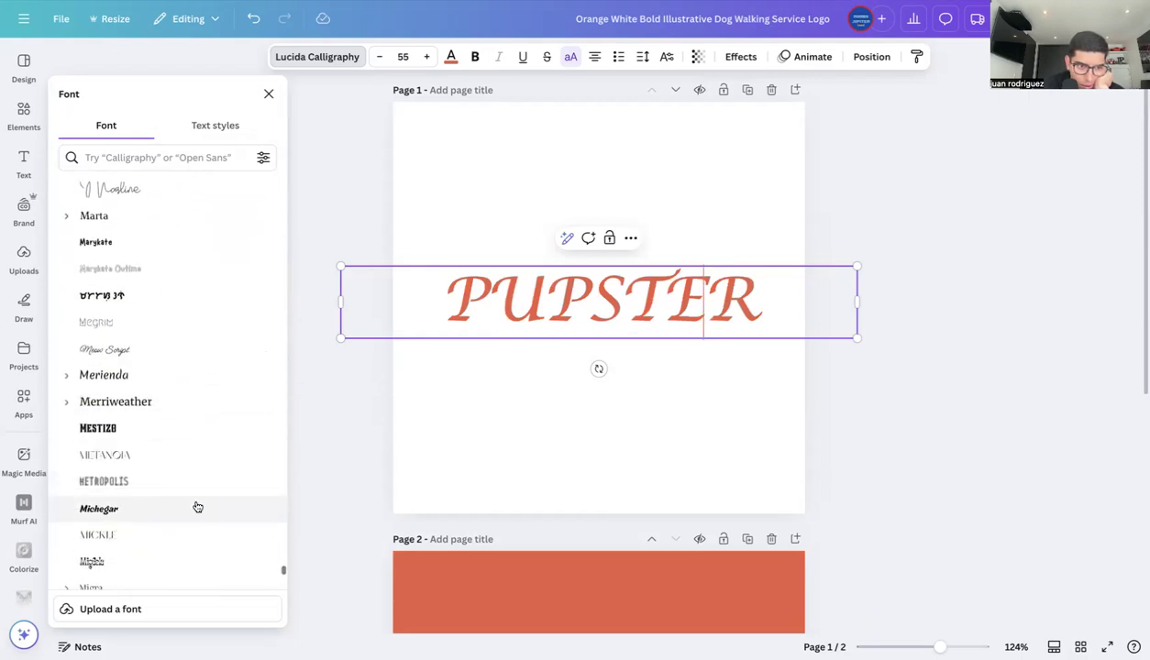
pyautogui.scroll(-3, 194, 490)
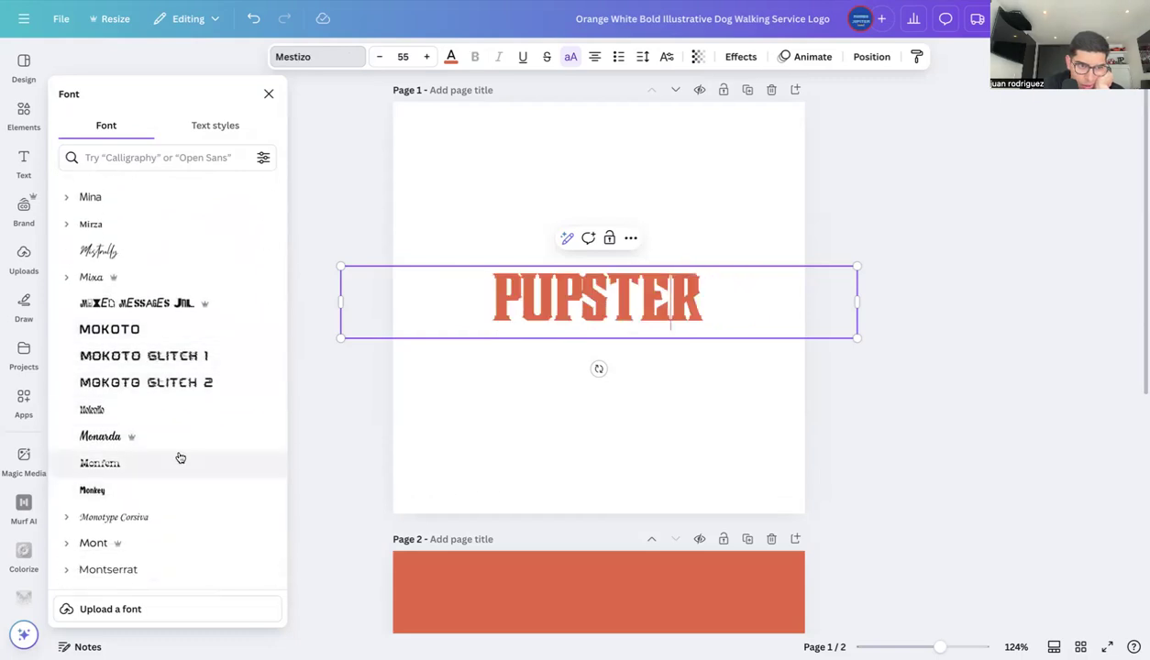
pyautogui.scroll(-12, 168, 541)
pyautogui.scroll(-1, 168, 532)
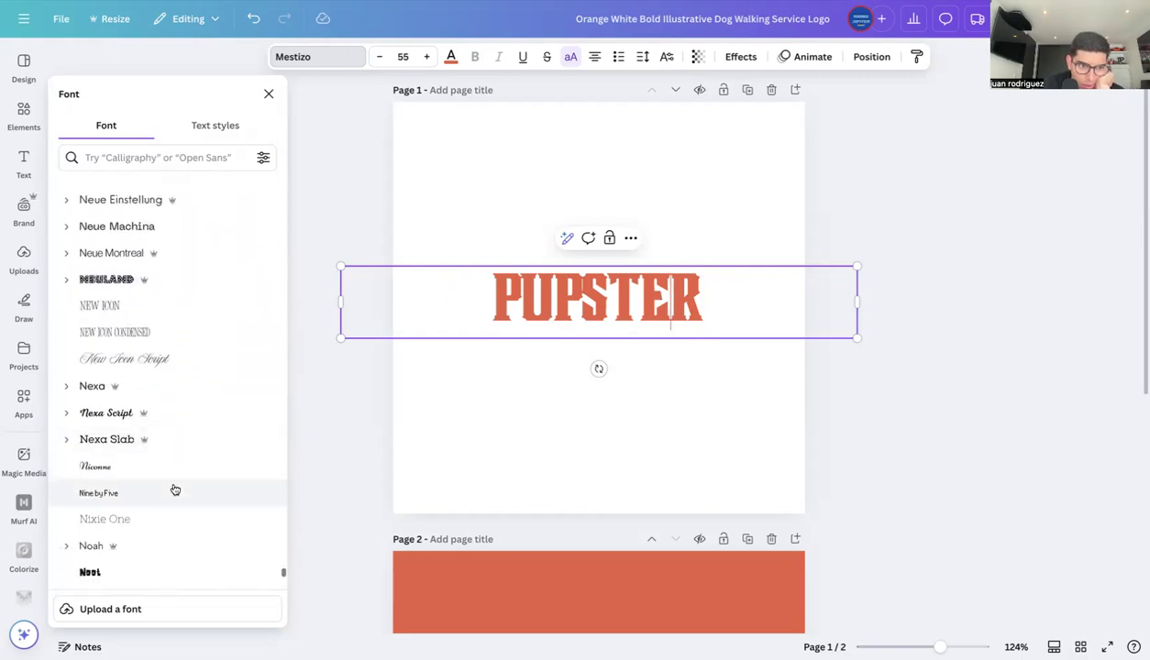
pyautogui.scroll(-10, 174, 480)
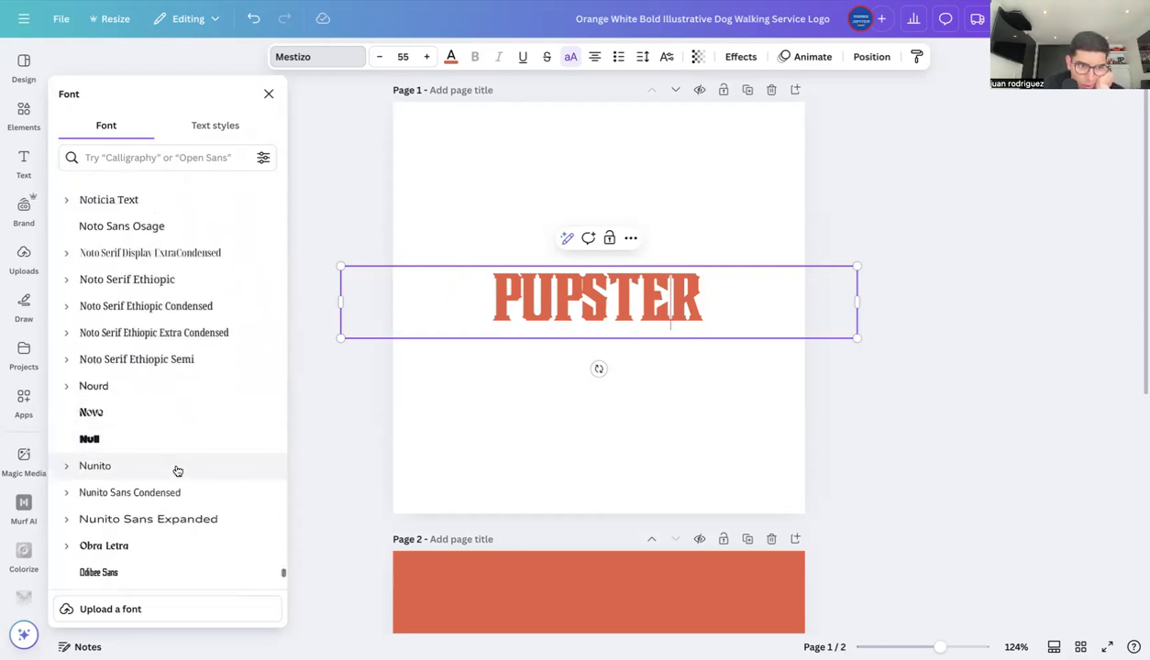
pyautogui.scroll(-1, 176, 481)
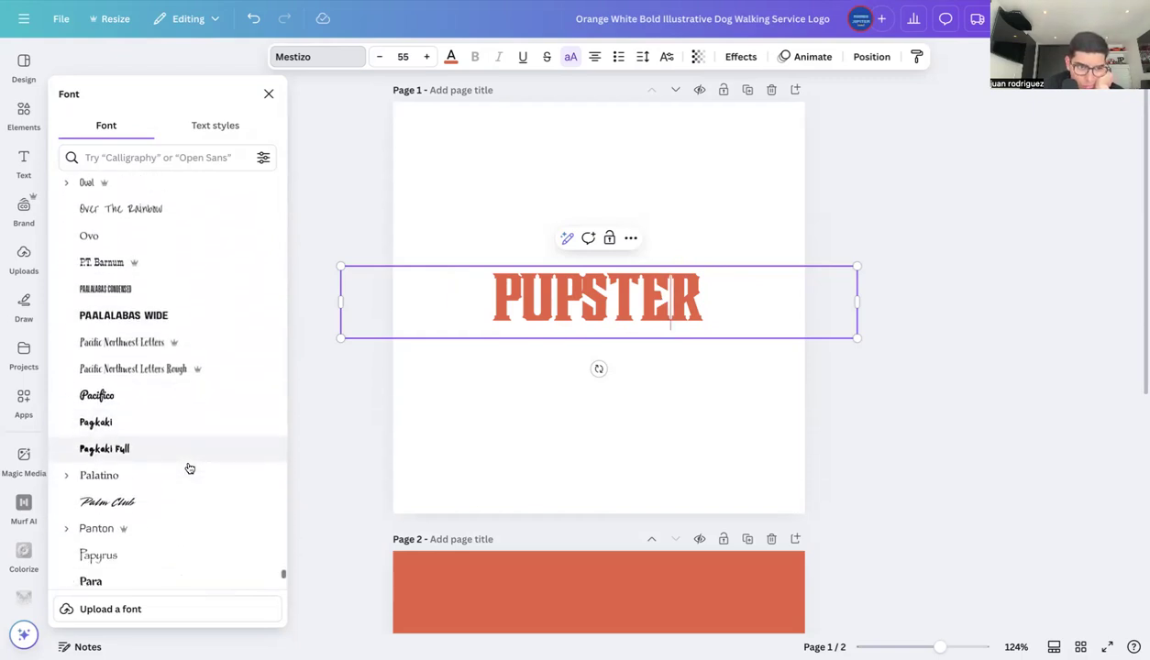
pyautogui.scroll(-10, 202, 522)
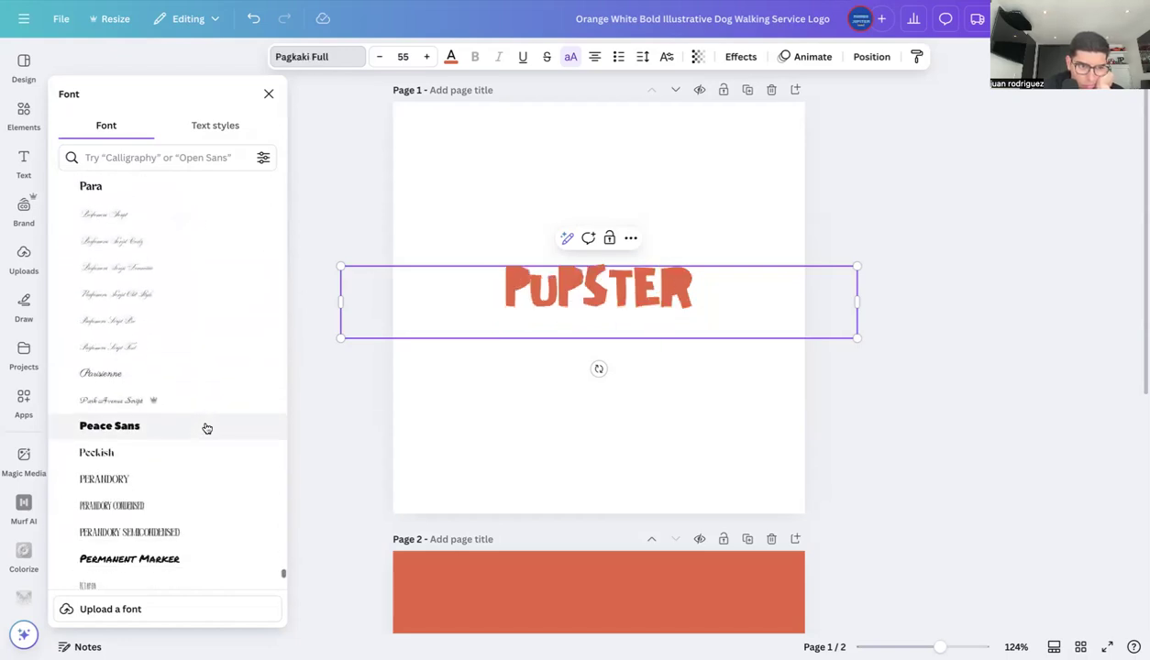
pyautogui.scroll(-10, 202, 458)
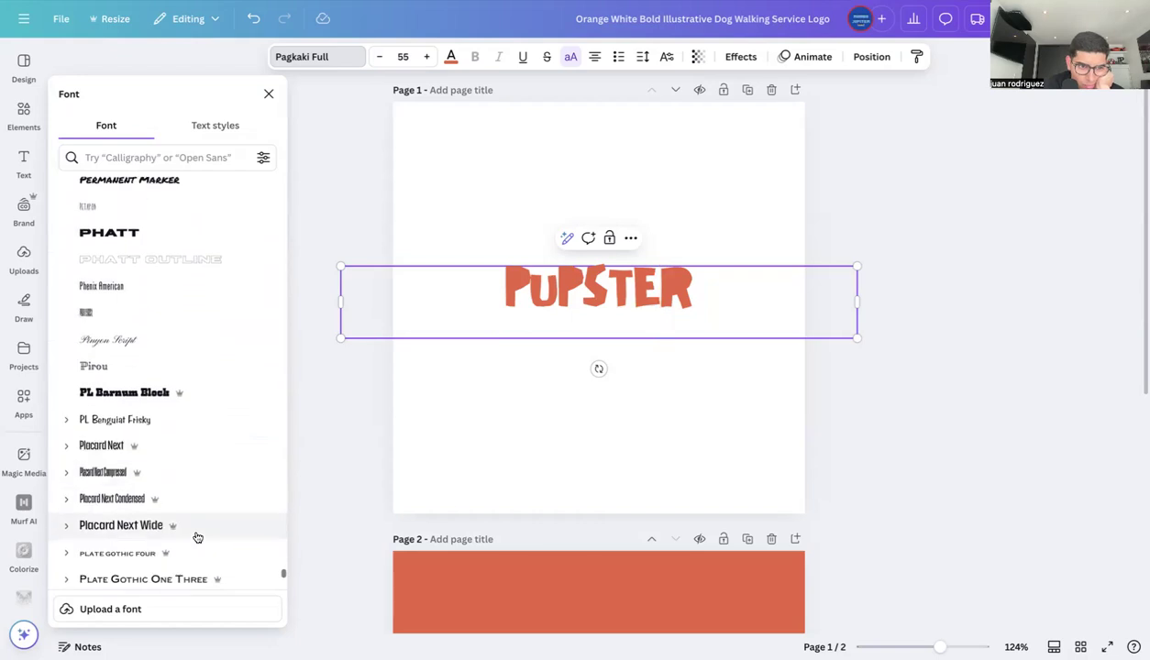
pyautogui.scroll(-5, 184, 476)
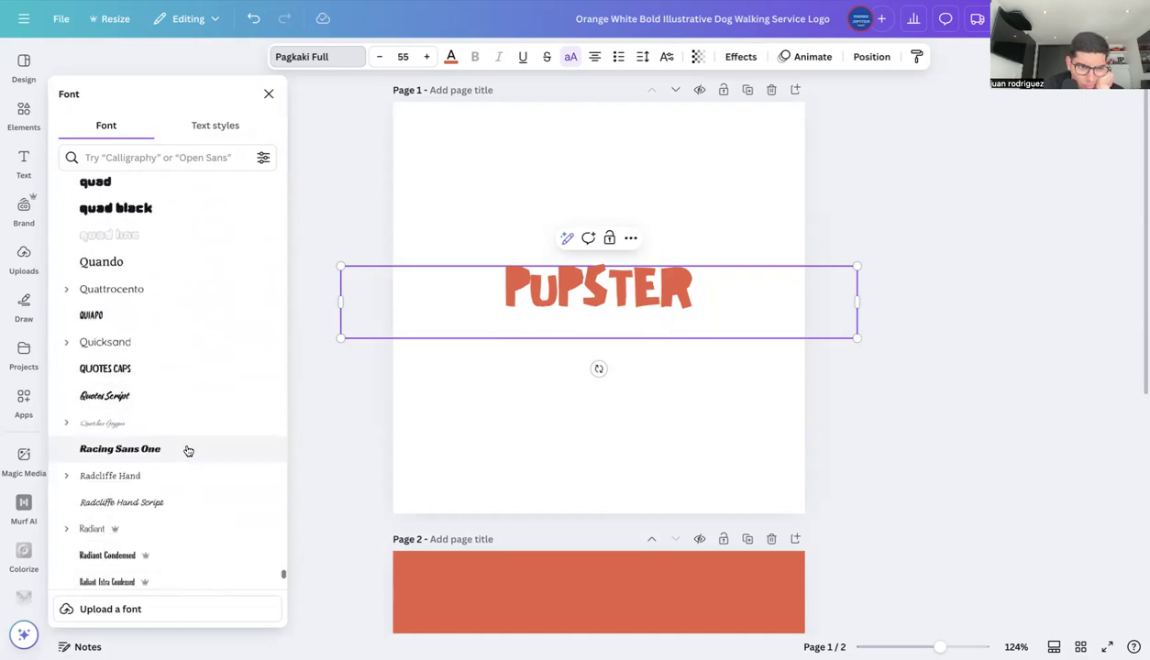
pyautogui.scroll(-5, 188, 450)
pyautogui.scroll(-1, 193, 425)
pyautogui.click(198, 406)
pyautogui.scroll(-3, 193, 454)
pyautogui.scroll(-3, 194, 450)
pyautogui.click(201, 401)
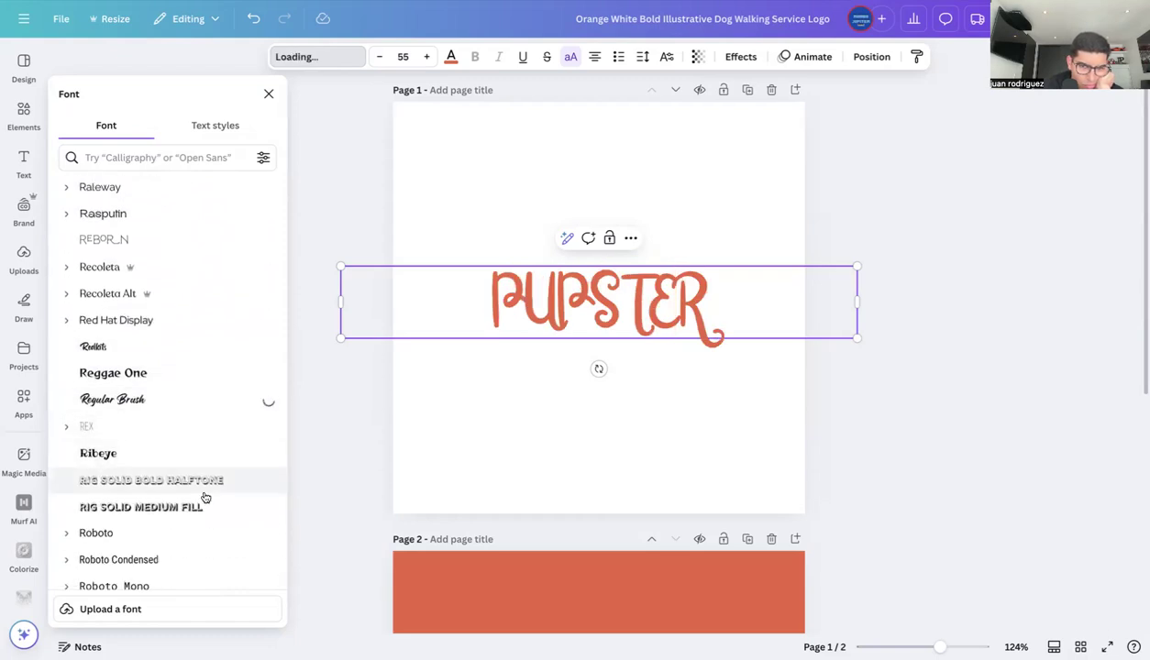
# Set PUPSTER in the bold, rounded Sackrace font at size 55
pyautogui.scroll(-6, 203, 495)
pyautogui.scroll(-14, 205, 497)
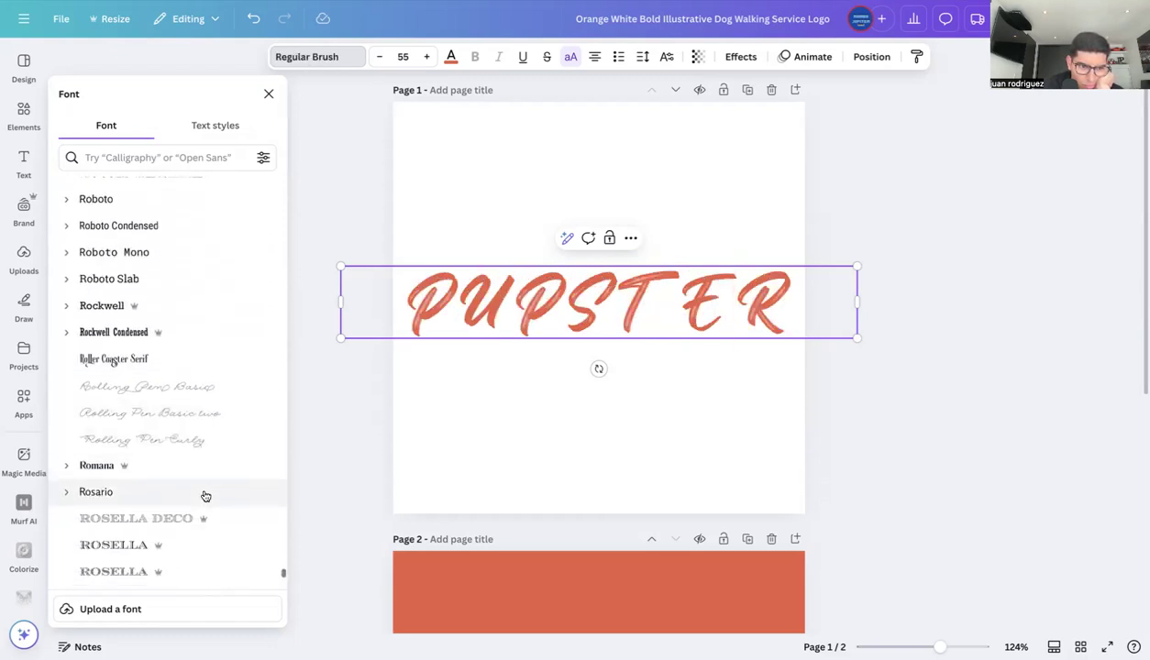
pyautogui.scroll(-6, 205, 496)
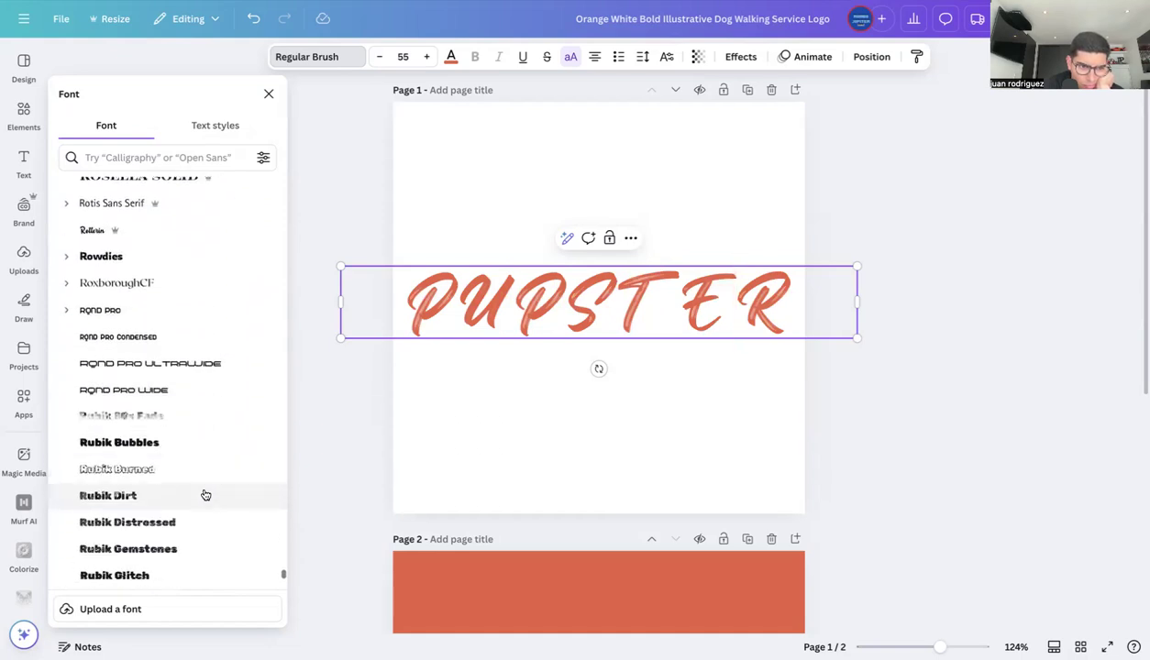
pyautogui.scroll(-19, 205, 496)
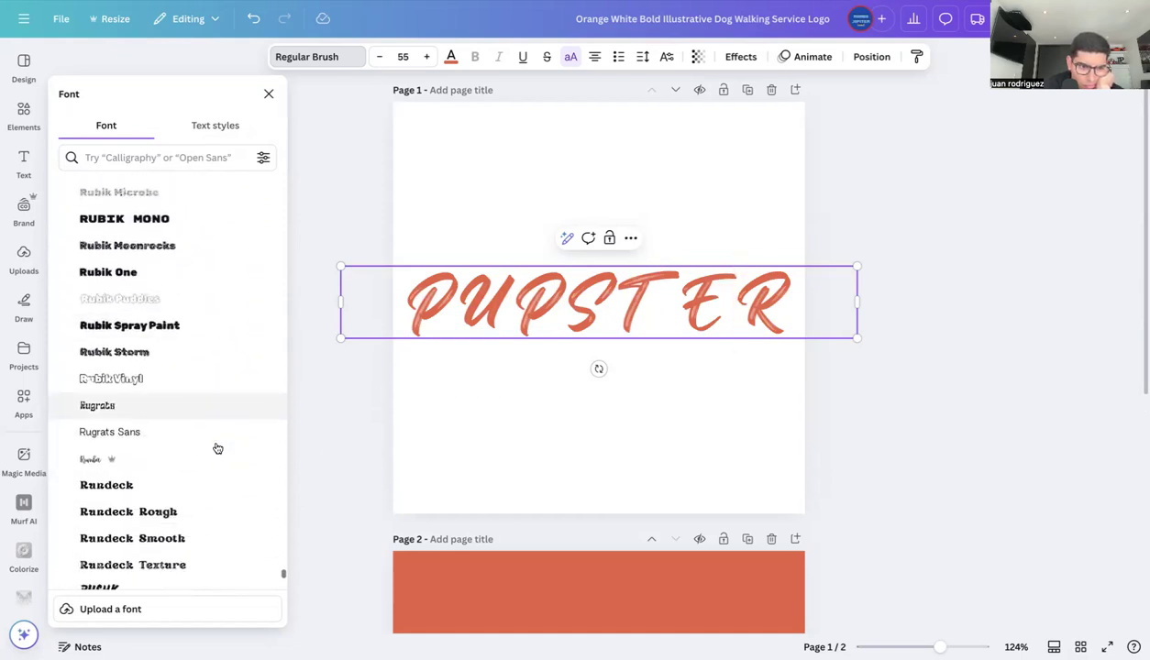
pyautogui.scroll(-7, 215, 447)
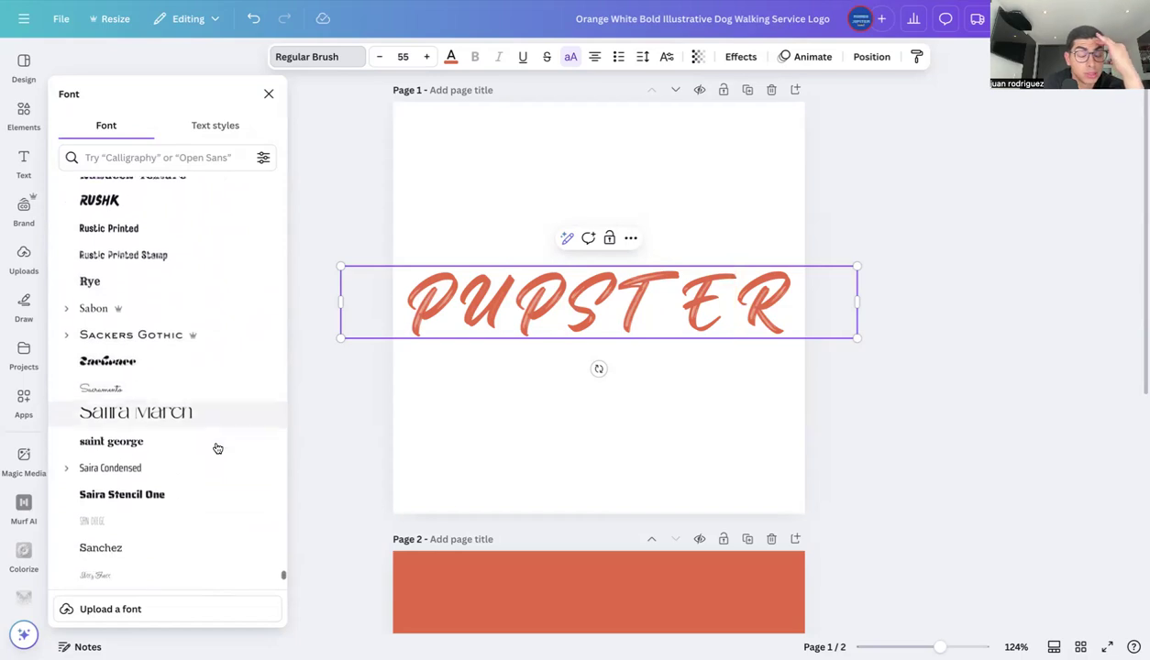
pyautogui.click(178, 357)
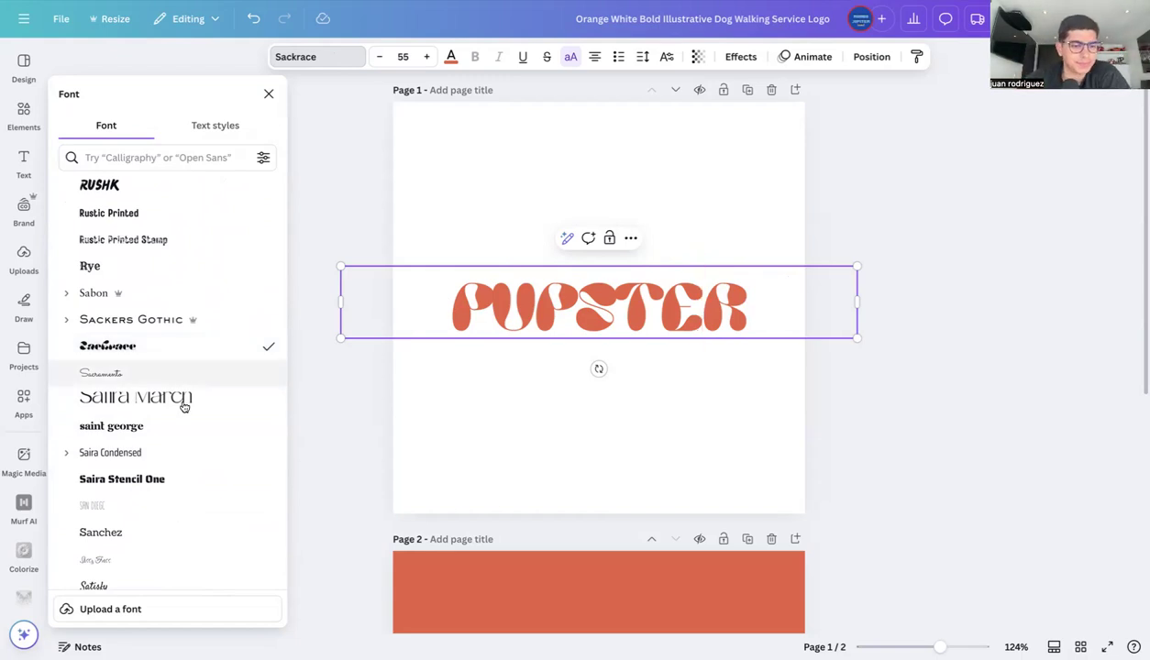
pyautogui.scroll(-5, 180, 404)
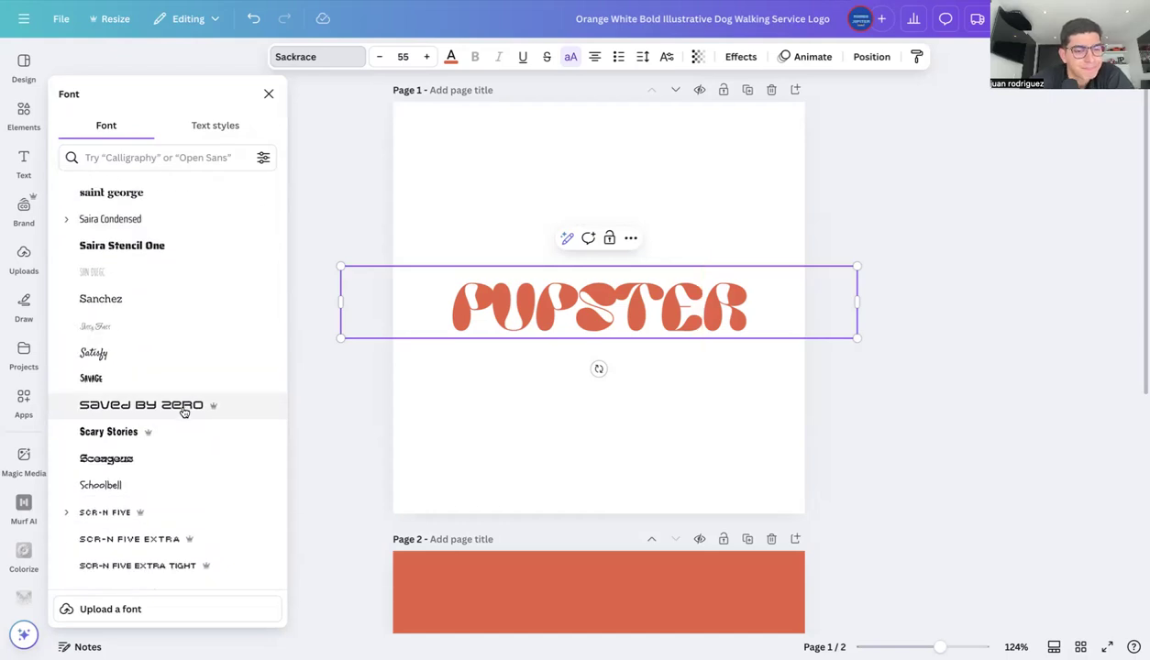
pyautogui.scroll(-1, 183, 412)
pyautogui.scroll(-8, 190, 434)
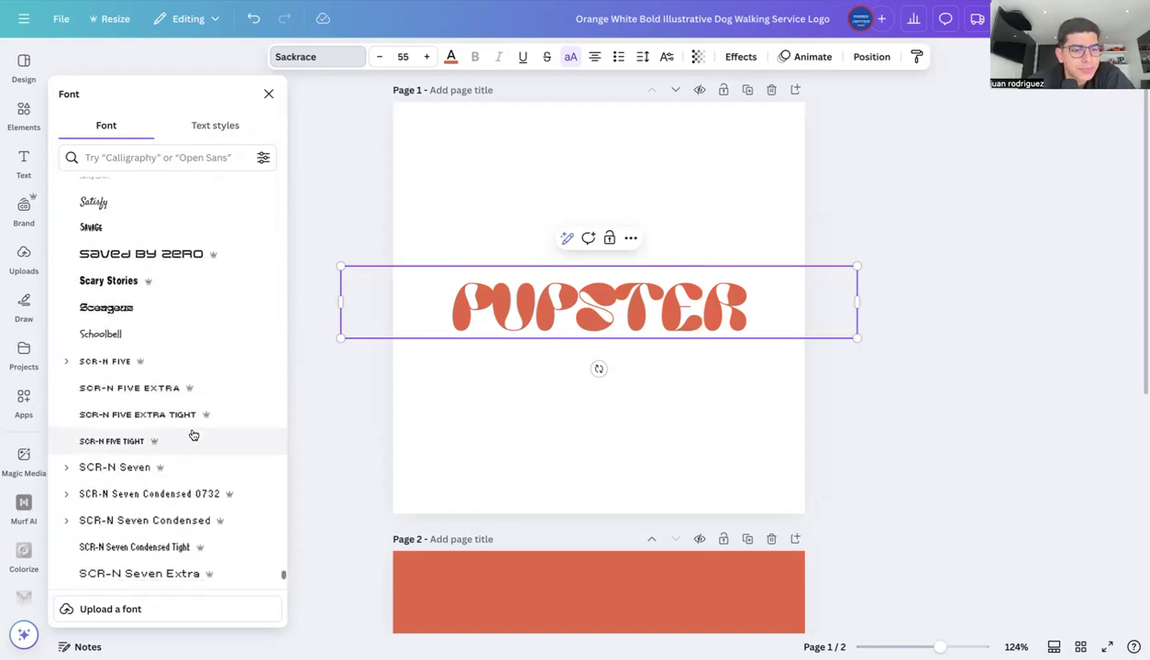
pyautogui.scroll(-8, 193, 434)
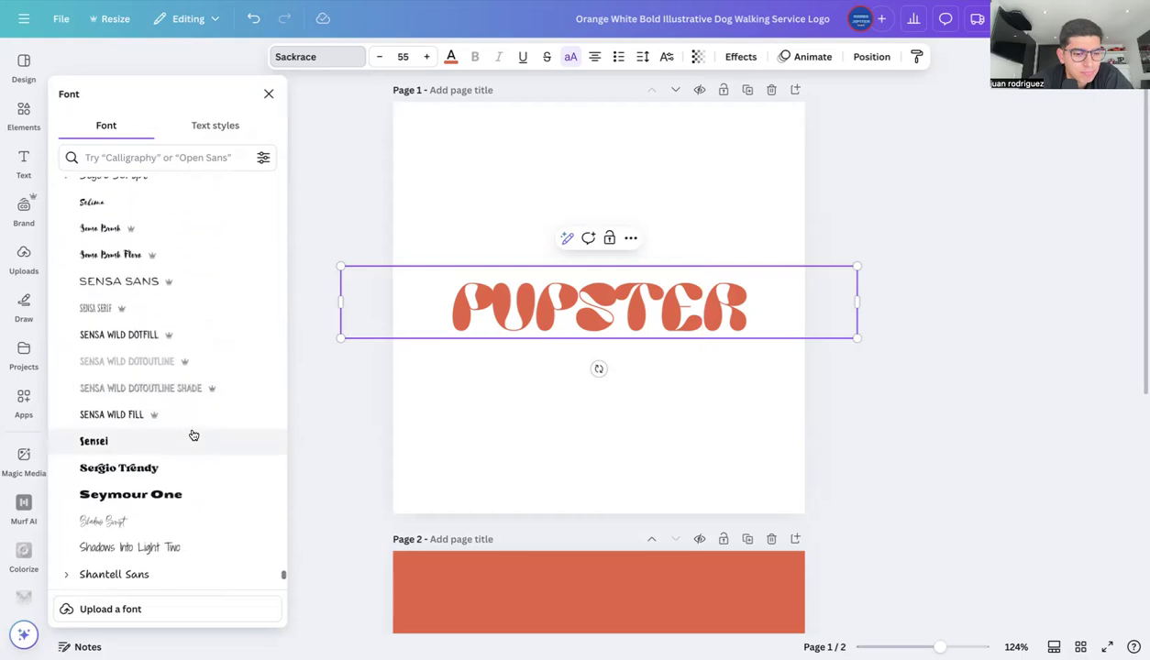
# Apply Sergio Trendy to PUPSTER, delete the stray T and I, and close the font list
pyautogui.click(194, 433)
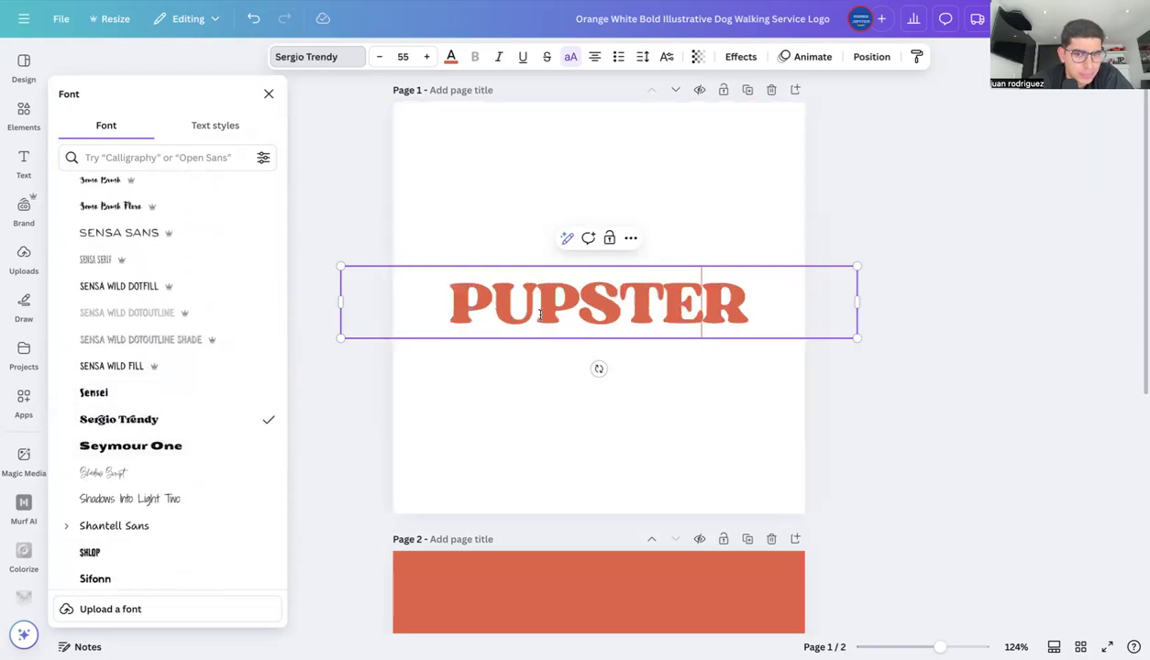
pyautogui.write('T')
pyautogui.press('BackSpace')
pyautogui.write('I')
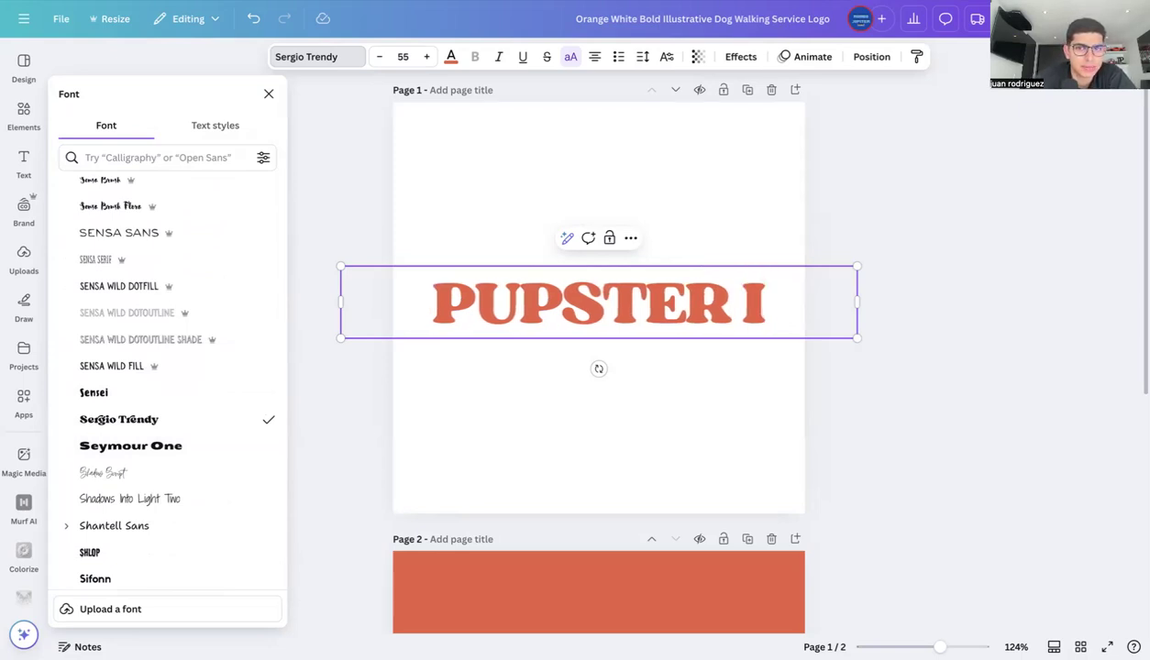
pyautogui.press('BackSpace')
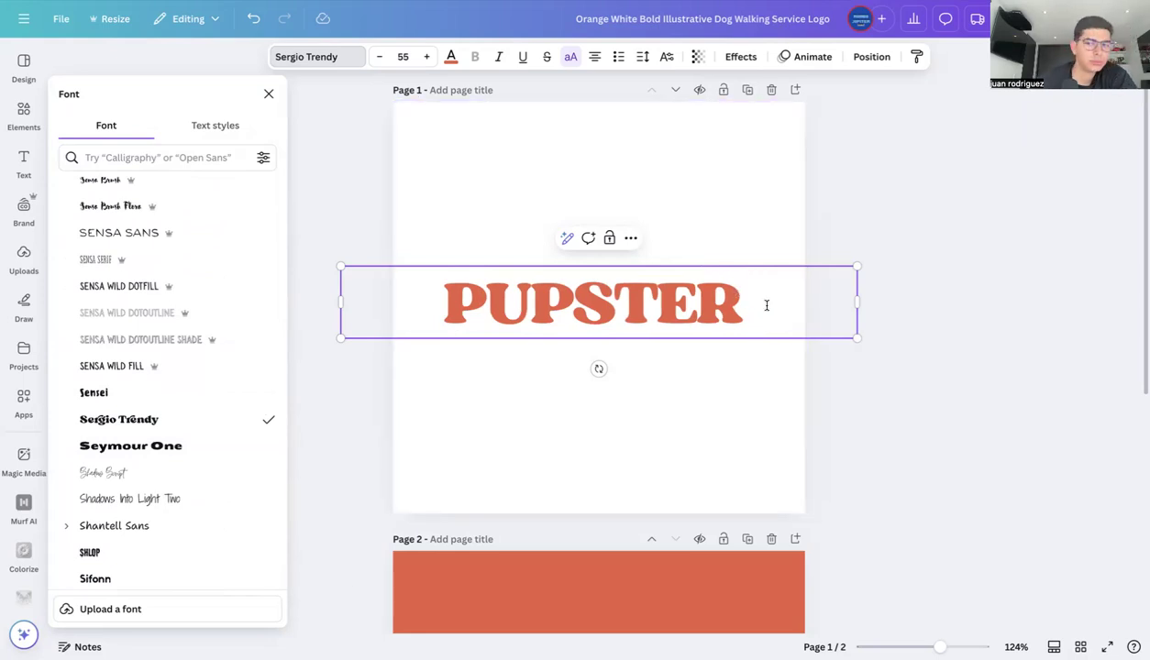
pyautogui.press('Escape')
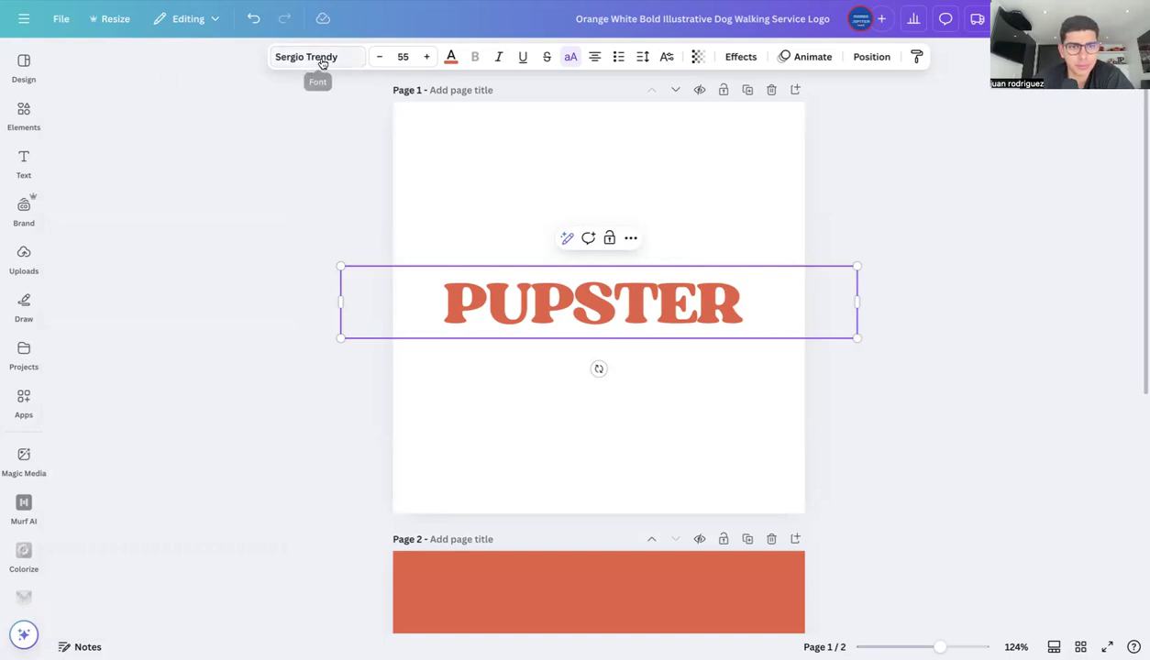
# Reopen the font list and try Seymour One on the PUPSTER wordmark
pyautogui.click(312, 57)
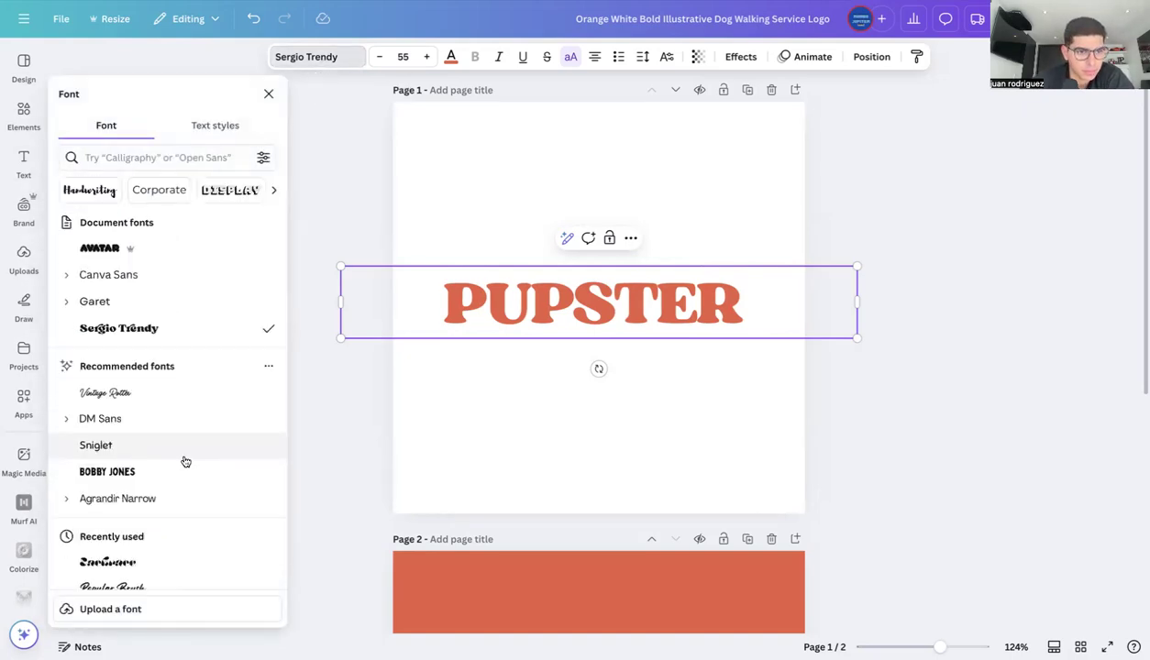
pyautogui.scroll(-15, 185, 461)
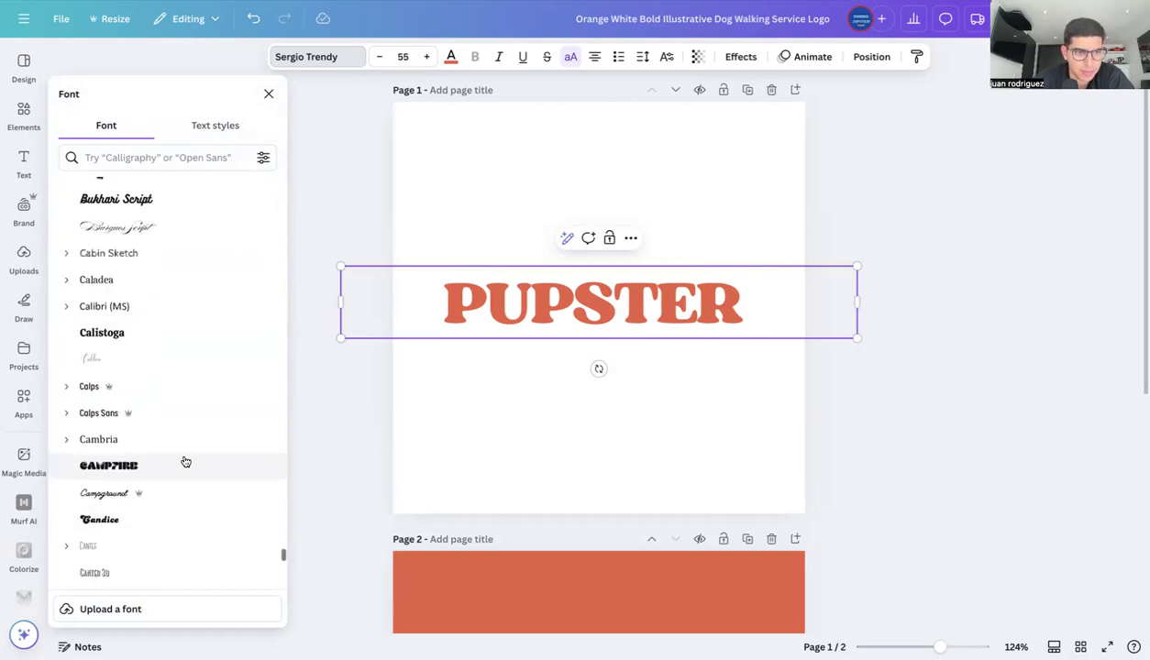
pyautogui.moveTo(283, 549); pyautogui.dragTo(283, 625)
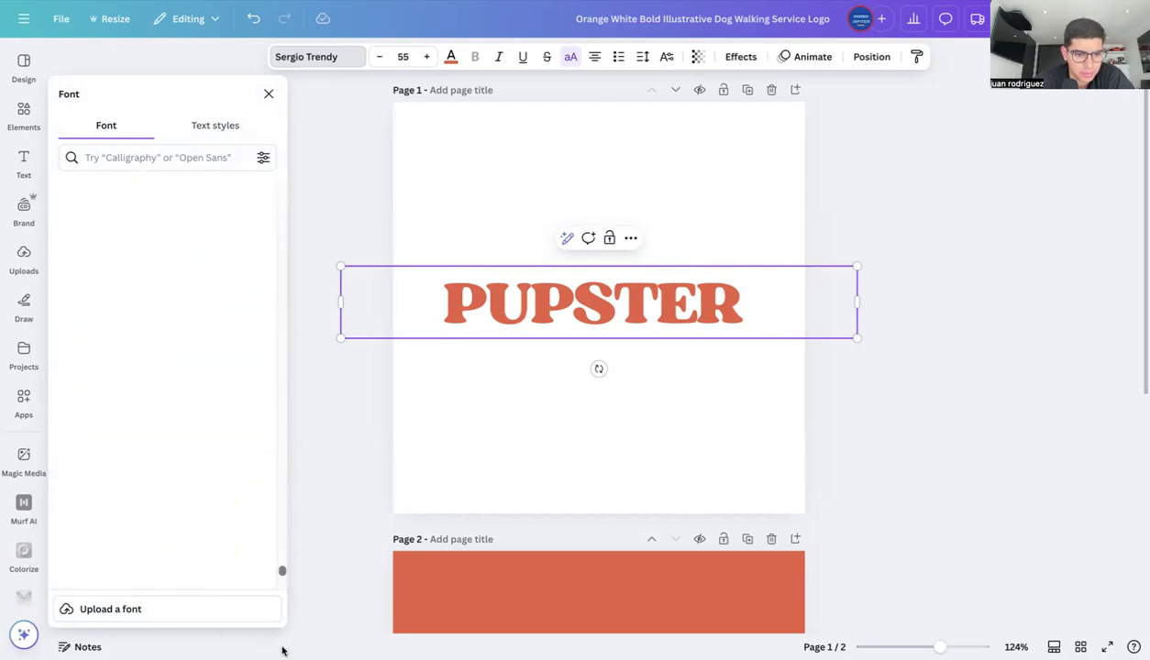
pyautogui.scroll(-5, 253, 495)
pyautogui.scroll(-3, 253, 495)
pyautogui.scroll(-2, 253, 495)
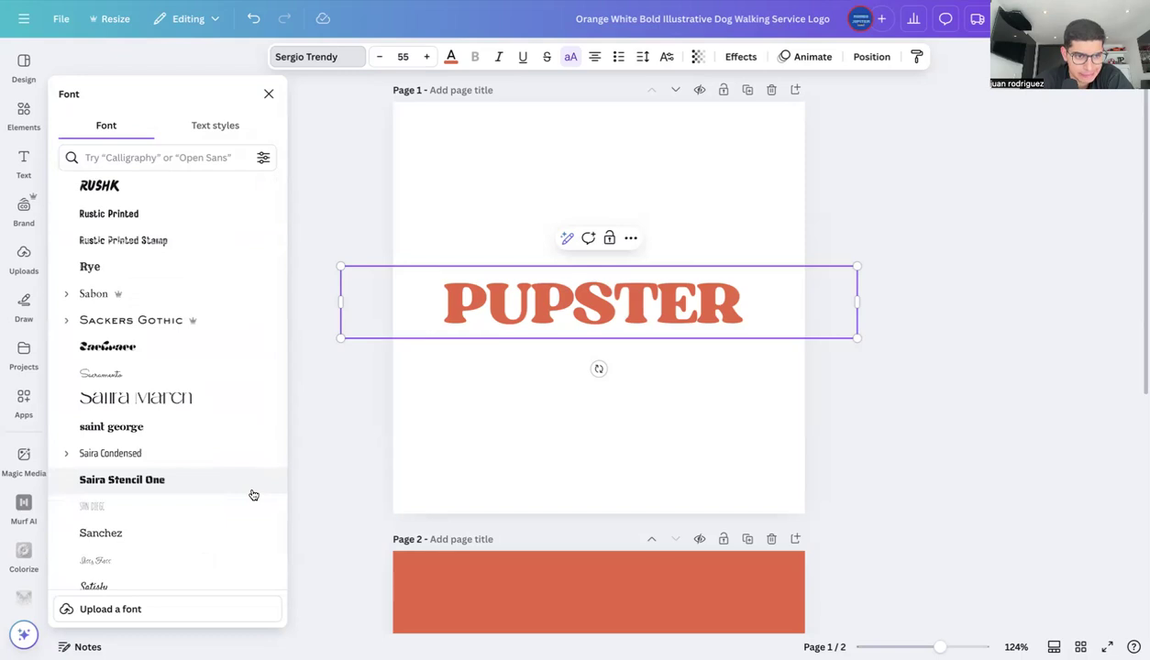
pyautogui.scroll(-5, 213, 428)
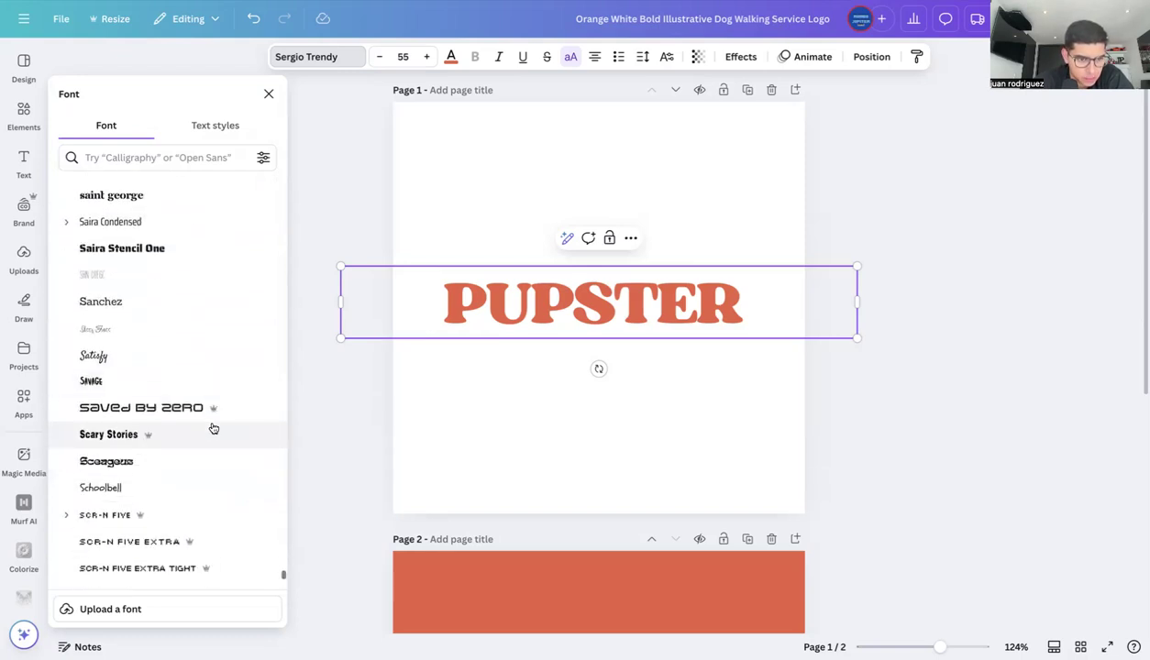
pyautogui.scroll(-10, 213, 428)
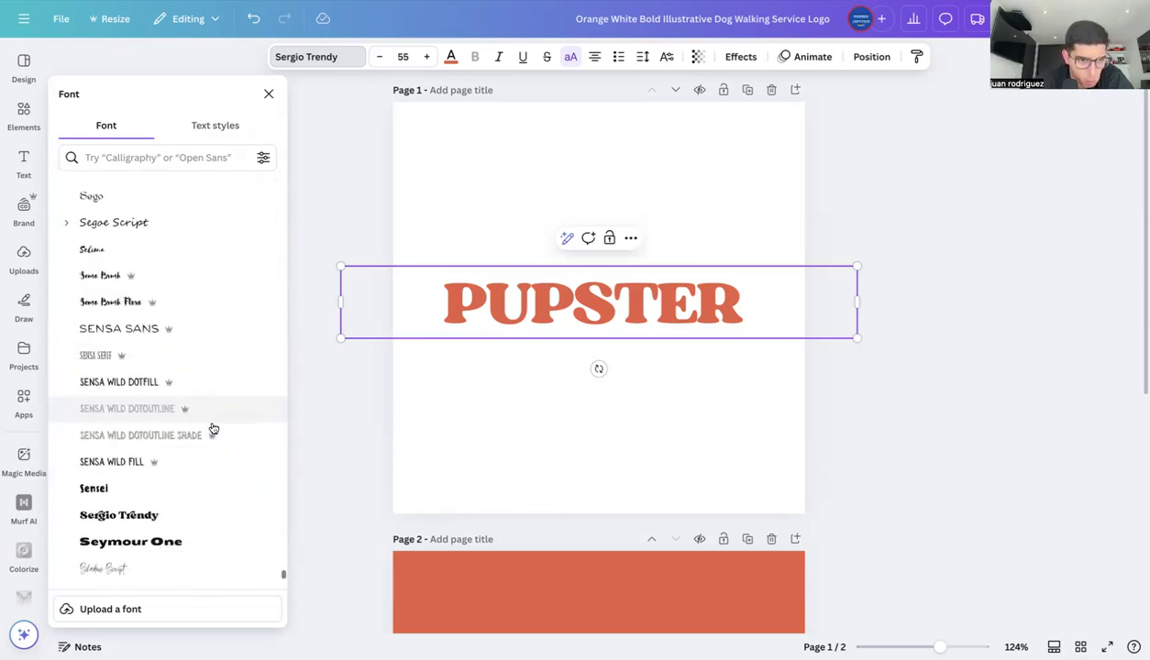
pyautogui.click(191, 472)
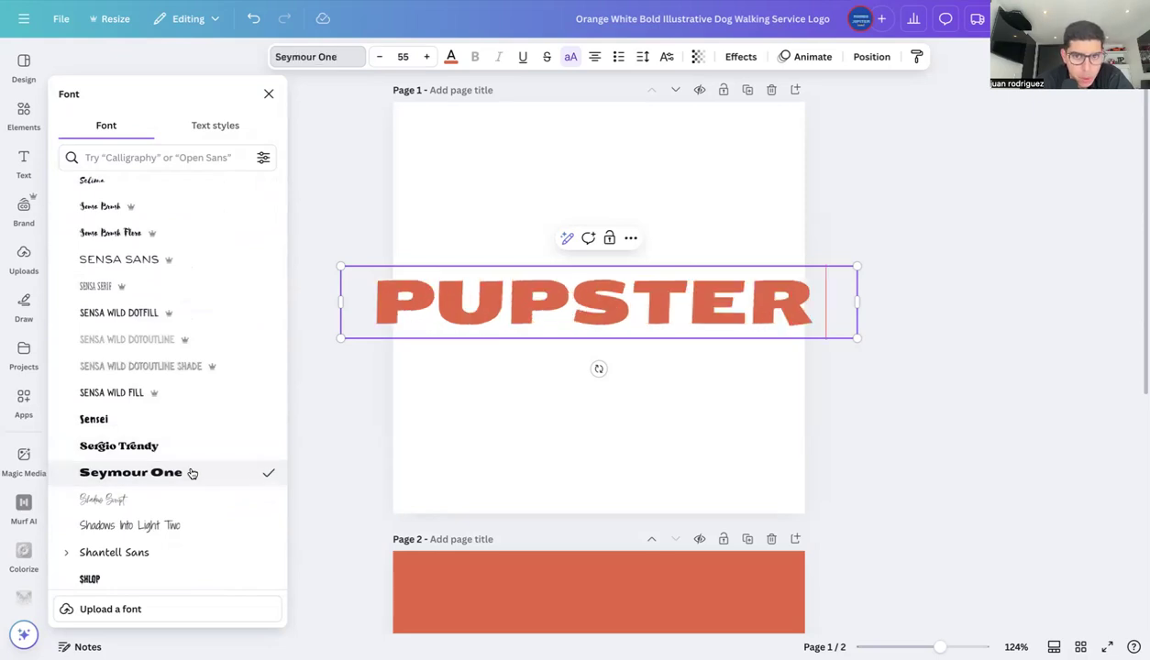
# Try Smooth Fantasy, then apply the condensed Staatliches font to PUPSTER
pyautogui.scroll(-6, 192, 473)
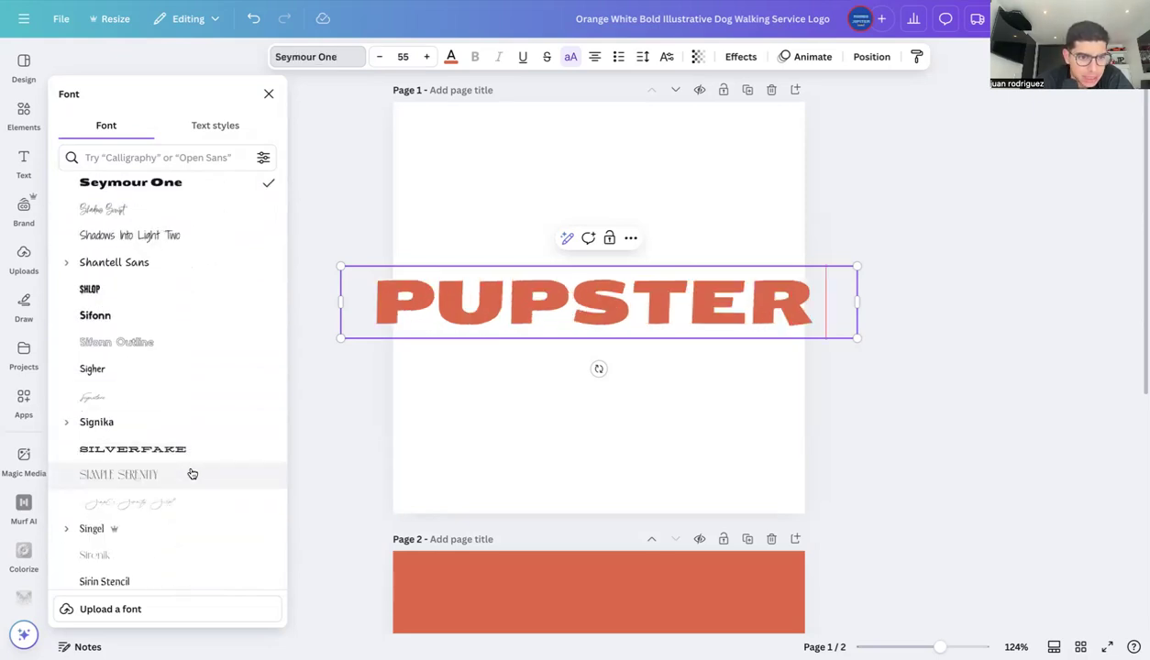
pyautogui.scroll(-5, 191, 473)
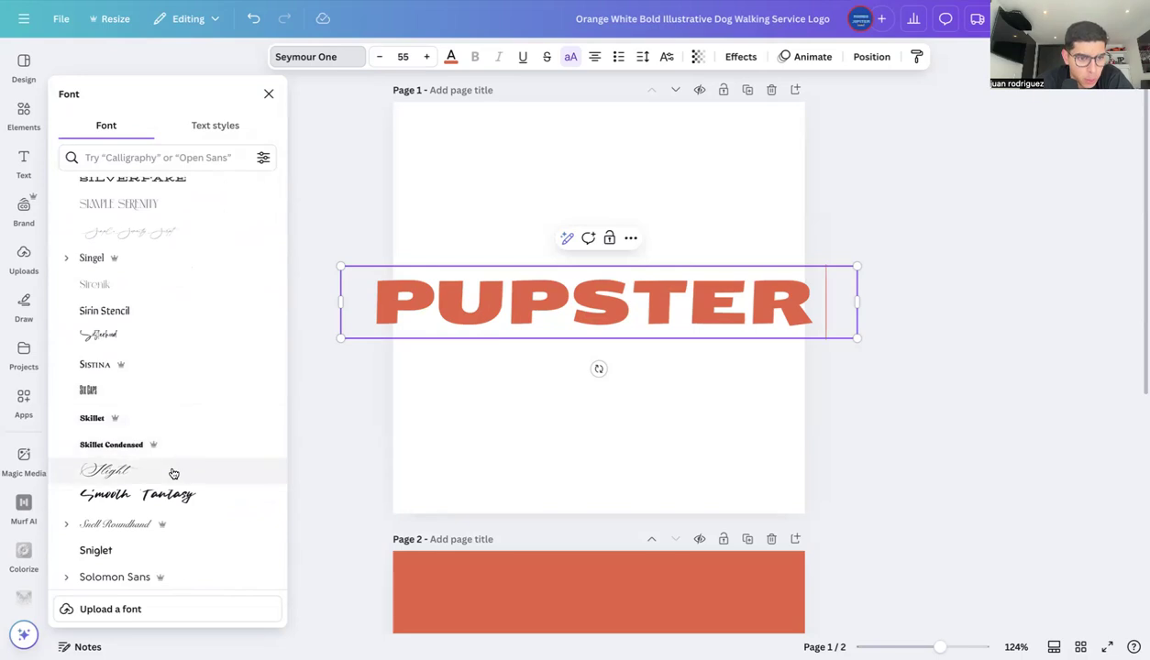
pyautogui.click(174, 505)
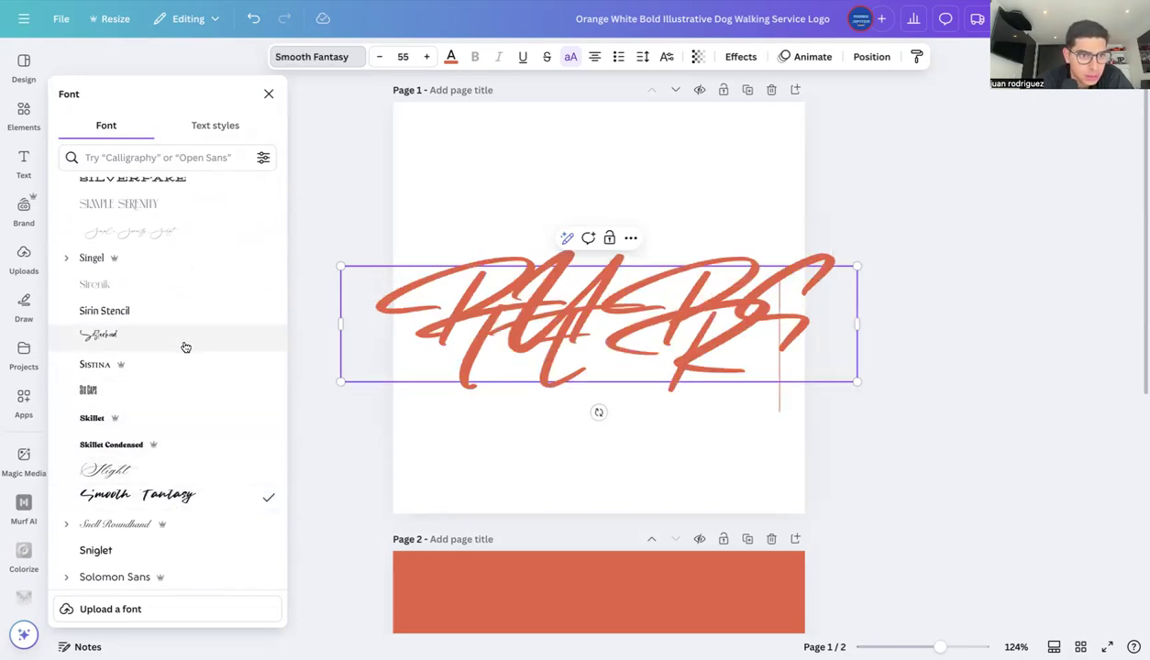
pyautogui.scroll(-4, 184, 346)
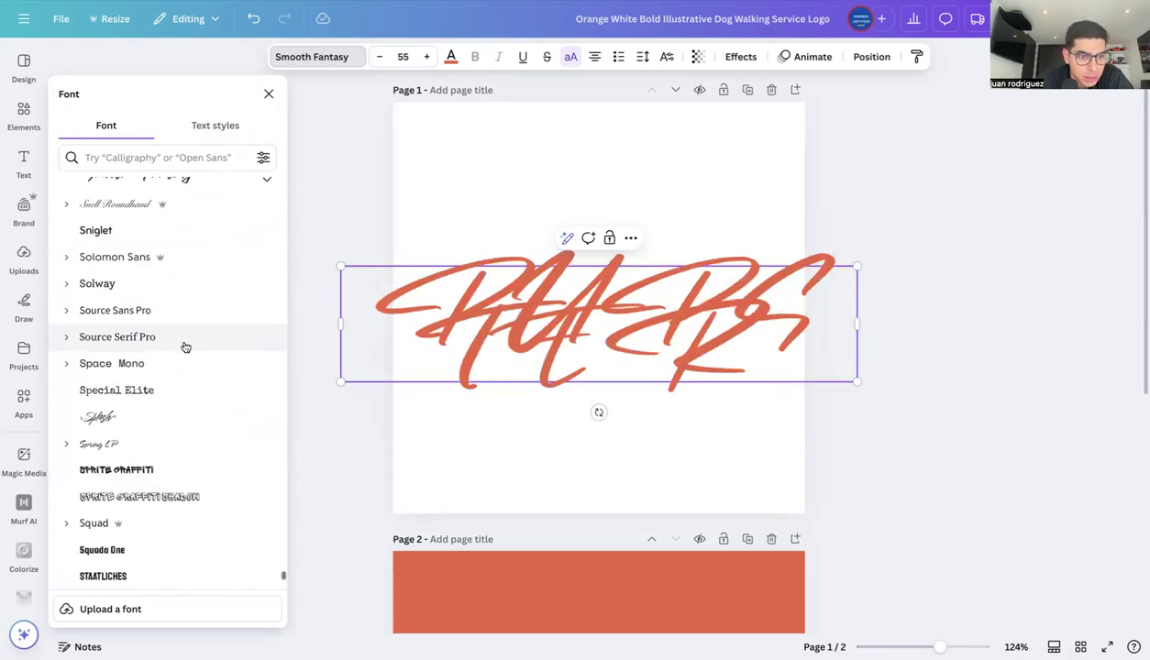
pyautogui.scroll(-2, 163, 475)
pyautogui.click(149, 449)
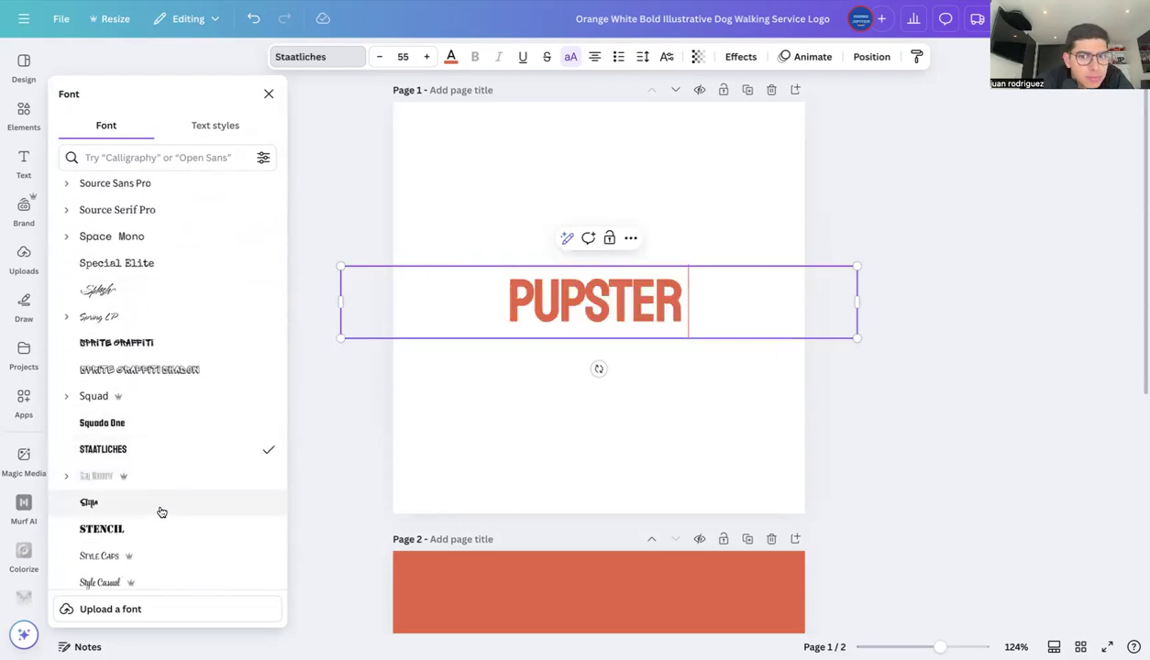
# Try the Sugar Pie, Tropika and Ultra fonts on PUPSTER
pyautogui.scroll(-4, 160, 511)
pyautogui.click(162, 429)
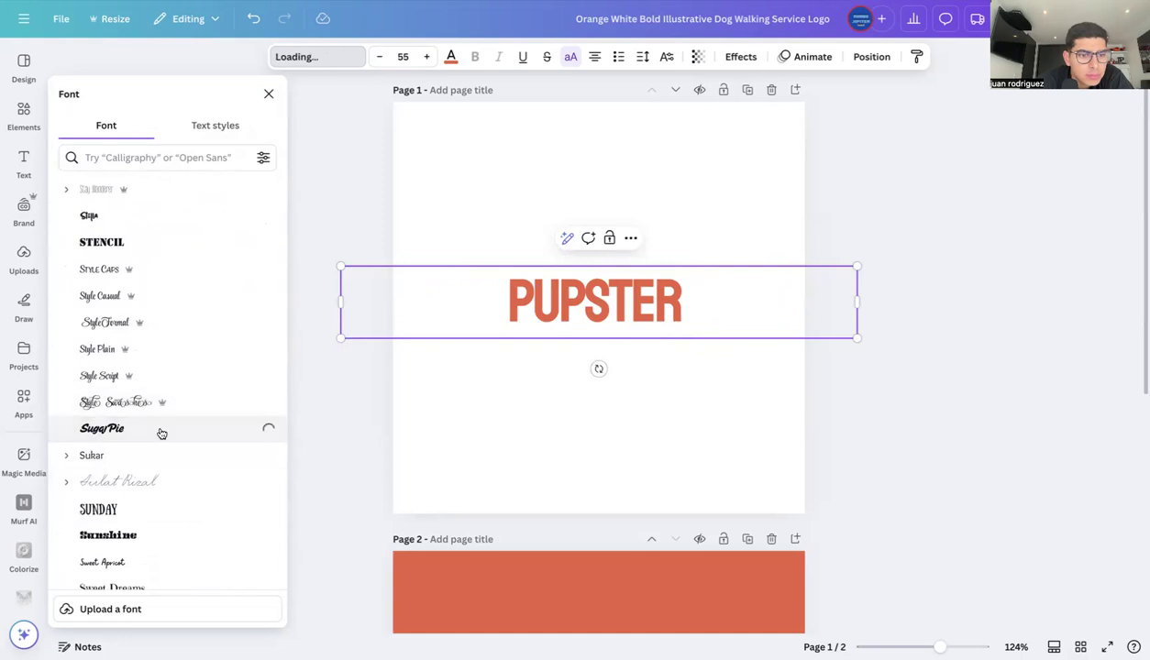
pyautogui.scroll(-2, 160, 467)
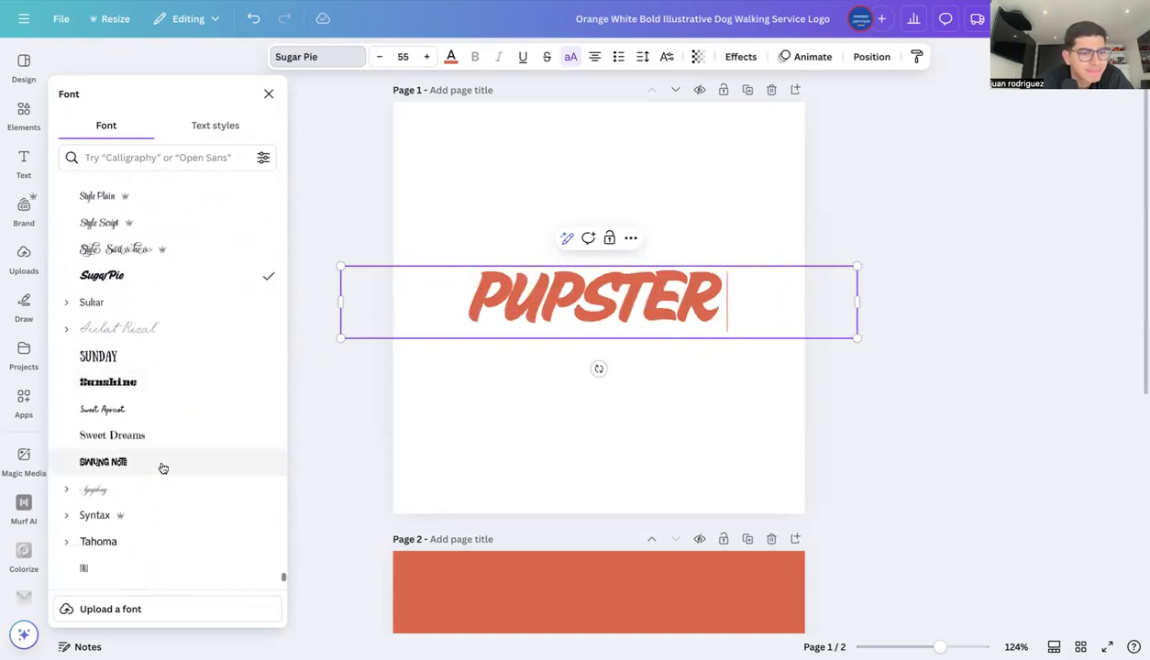
pyautogui.scroll(-6, 169, 408)
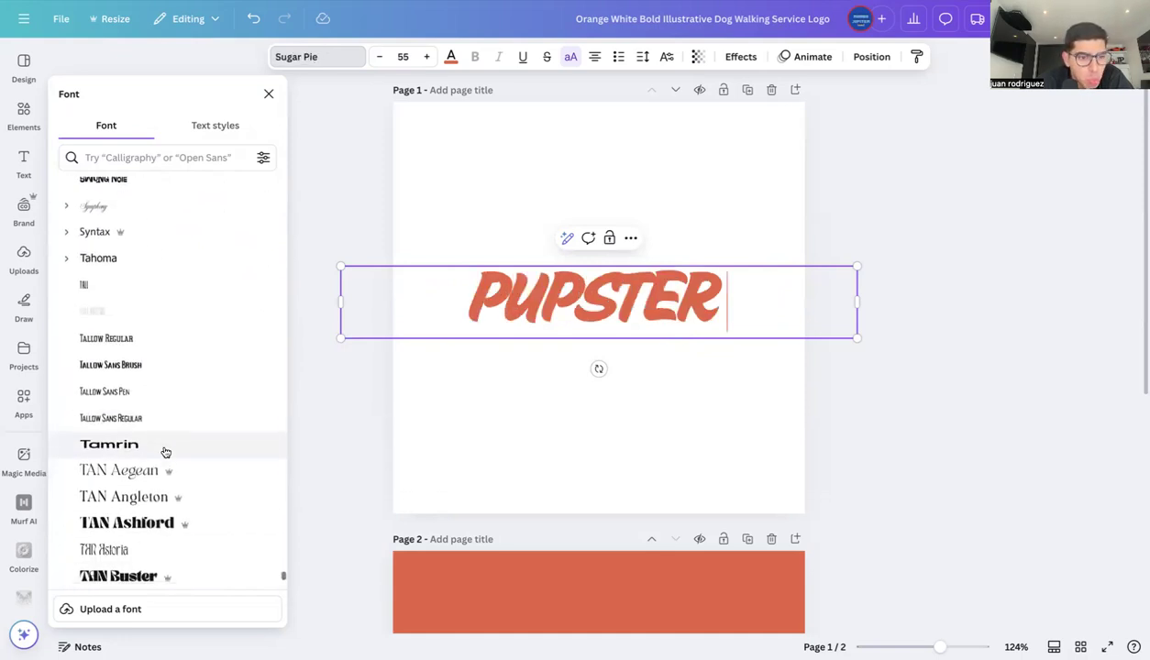
pyautogui.scroll(-4, 157, 381)
pyautogui.scroll(-8, 157, 382)
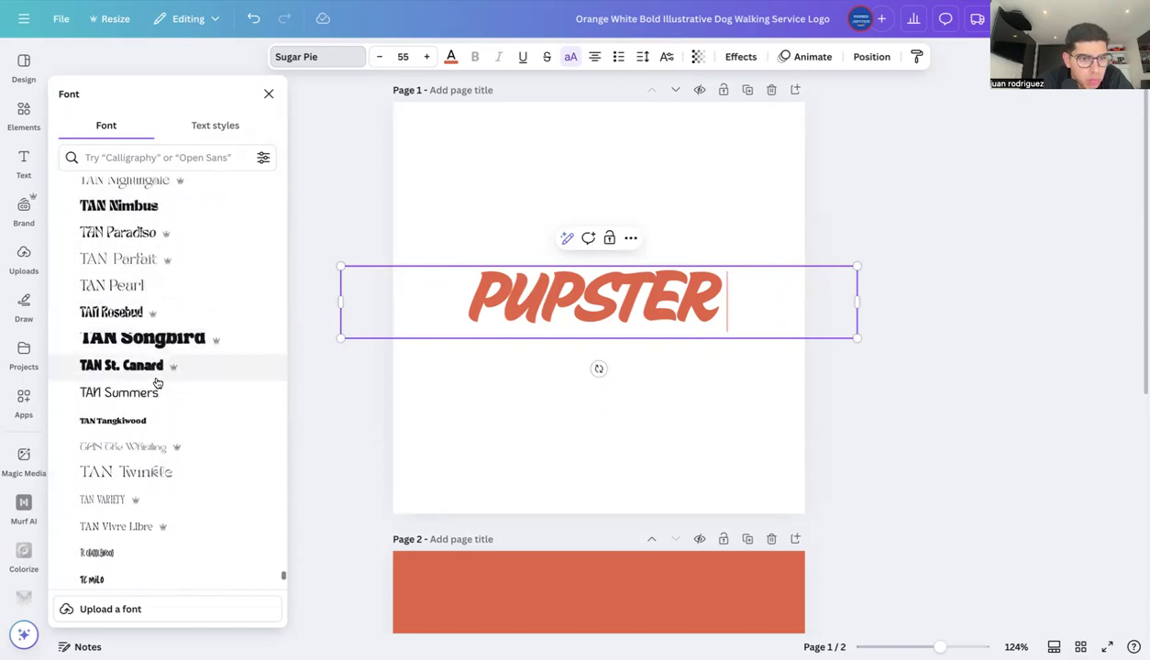
pyautogui.scroll(-5, 157, 383)
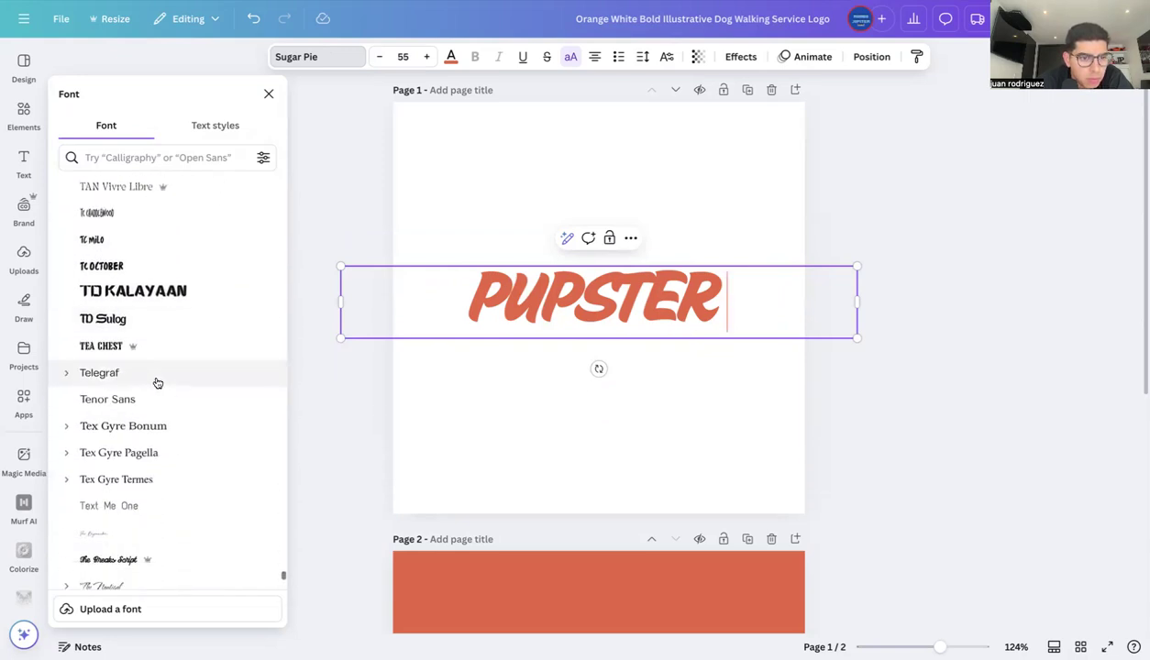
pyautogui.scroll(-2, 157, 382)
pyautogui.scroll(-5, 157, 382)
pyautogui.click(128, 427)
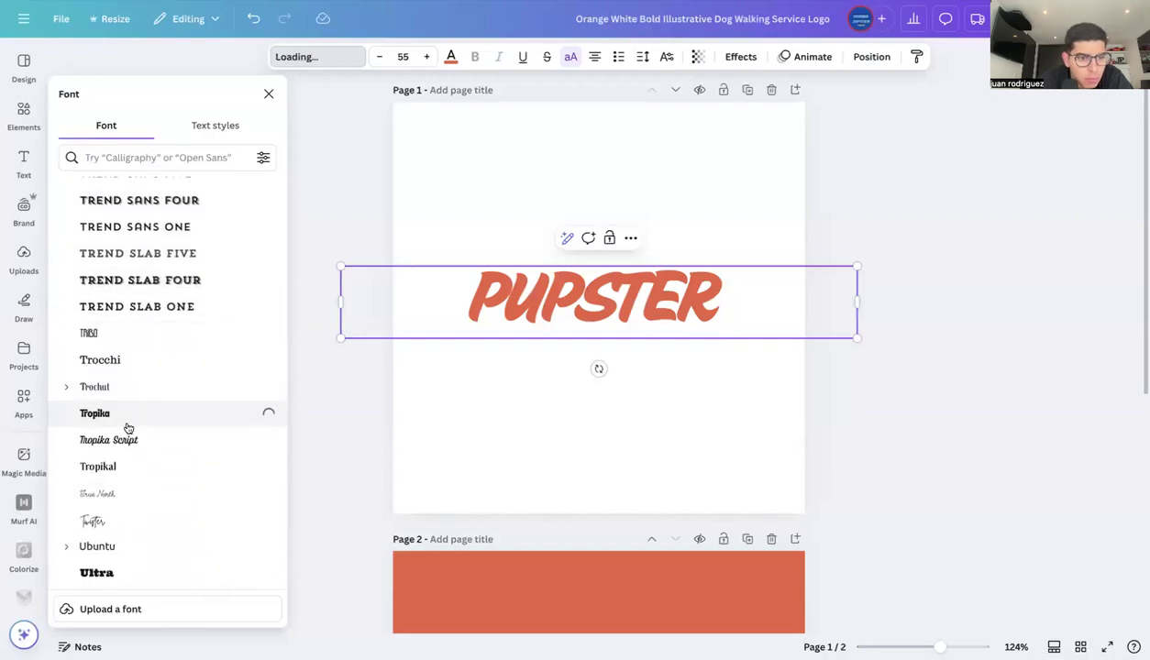
pyautogui.scroll(-2, 141, 467)
pyautogui.click(142, 413)
# Try Waterlily and Zing Rust Base Rough, then apply Zing Rust Base to PUPSTER
pyautogui.scroll(-1, 160, 444)
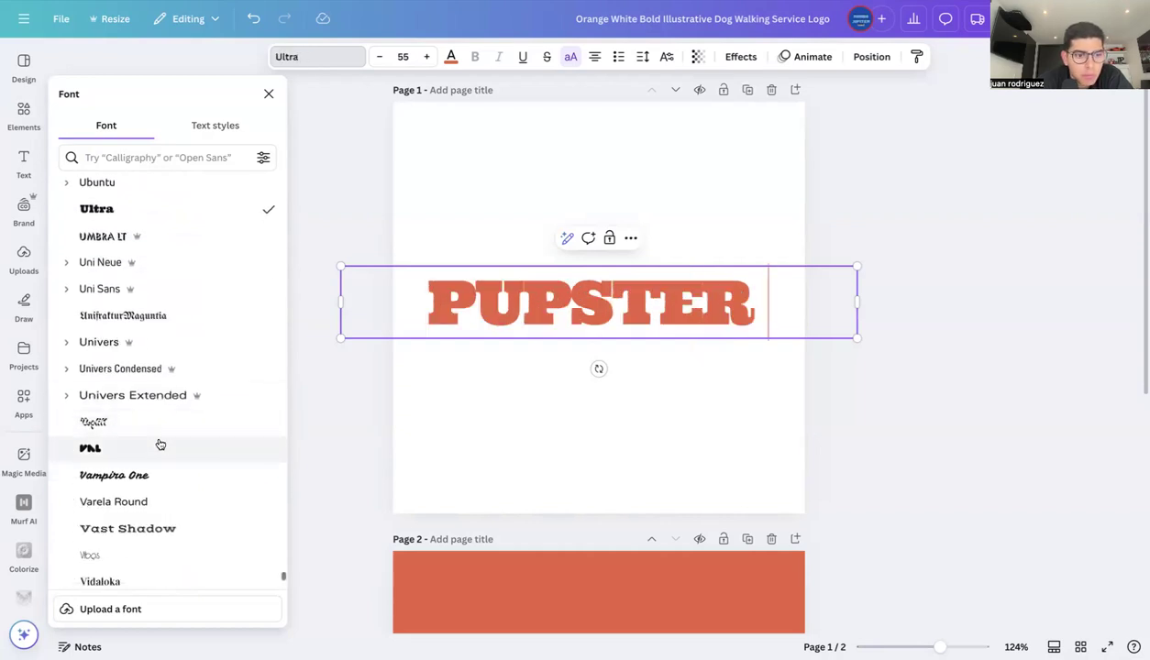
pyautogui.scroll(-5, 138, 448)
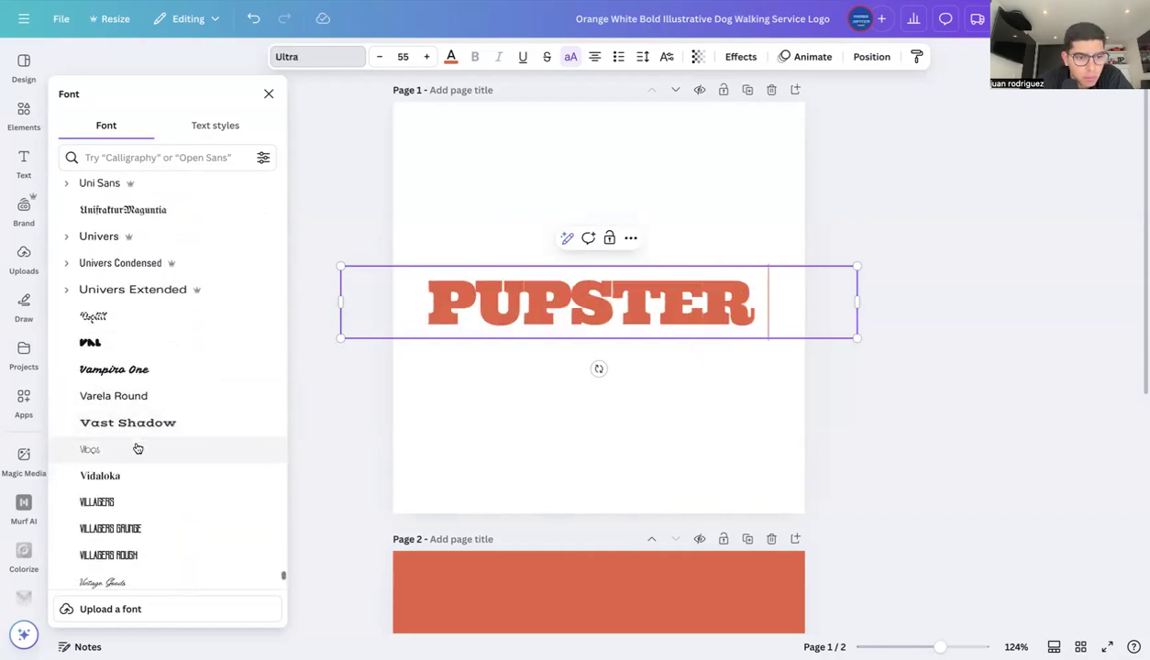
pyautogui.scroll(-1, 136, 477)
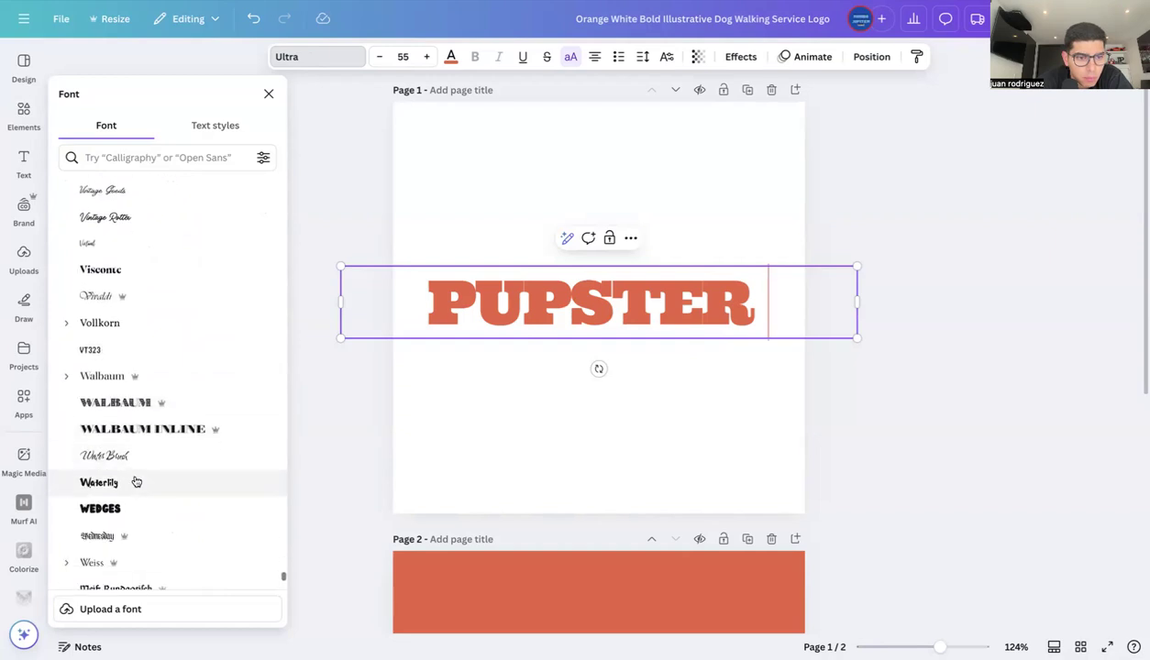
pyautogui.click(116, 482)
pyautogui.scroll(-2, 137, 530)
pyautogui.scroll(-5, 140, 514)
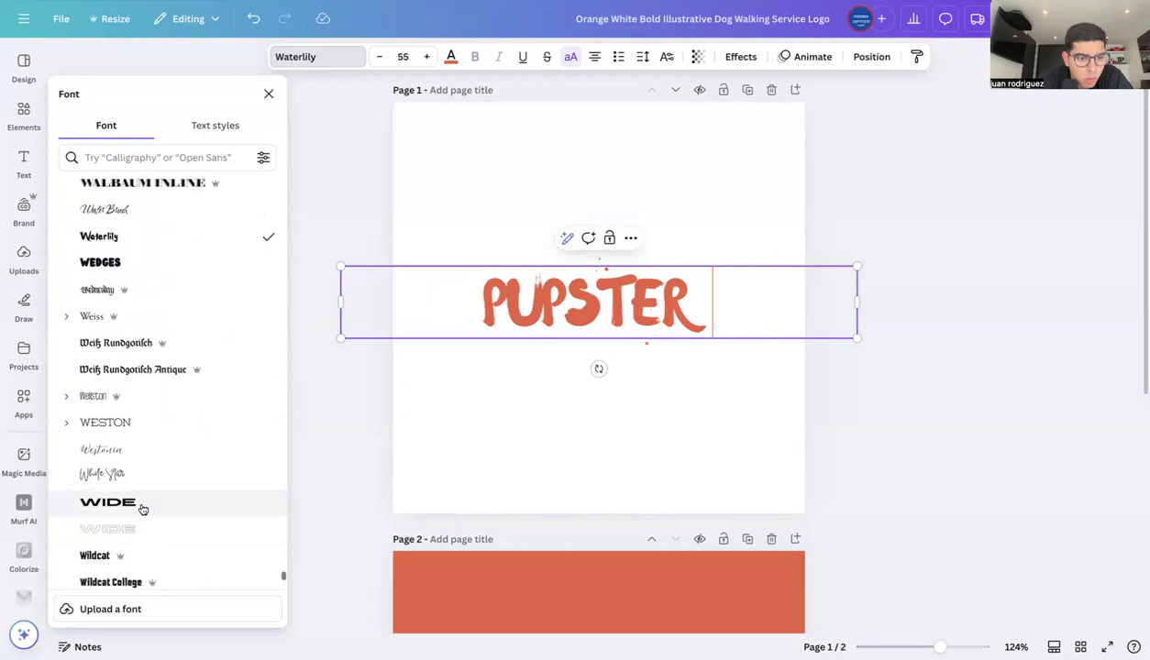
pyautogui.scroll(-5, 142, 509)
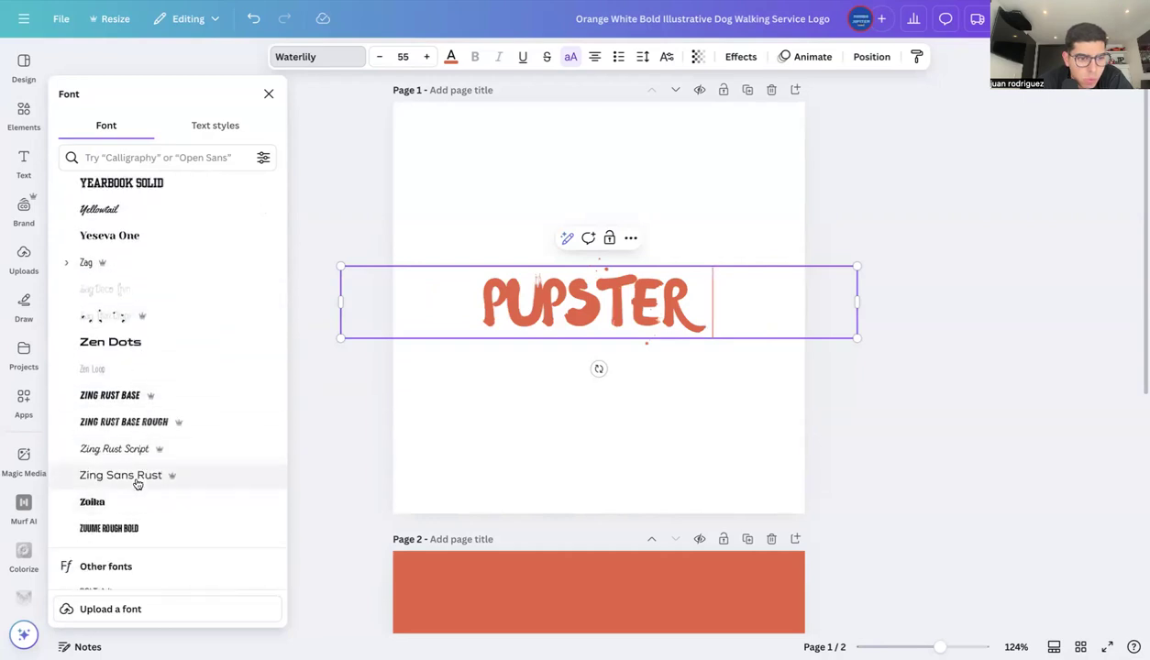
pyautogui.click(129, 417)
pyautogui.click(121, 401)
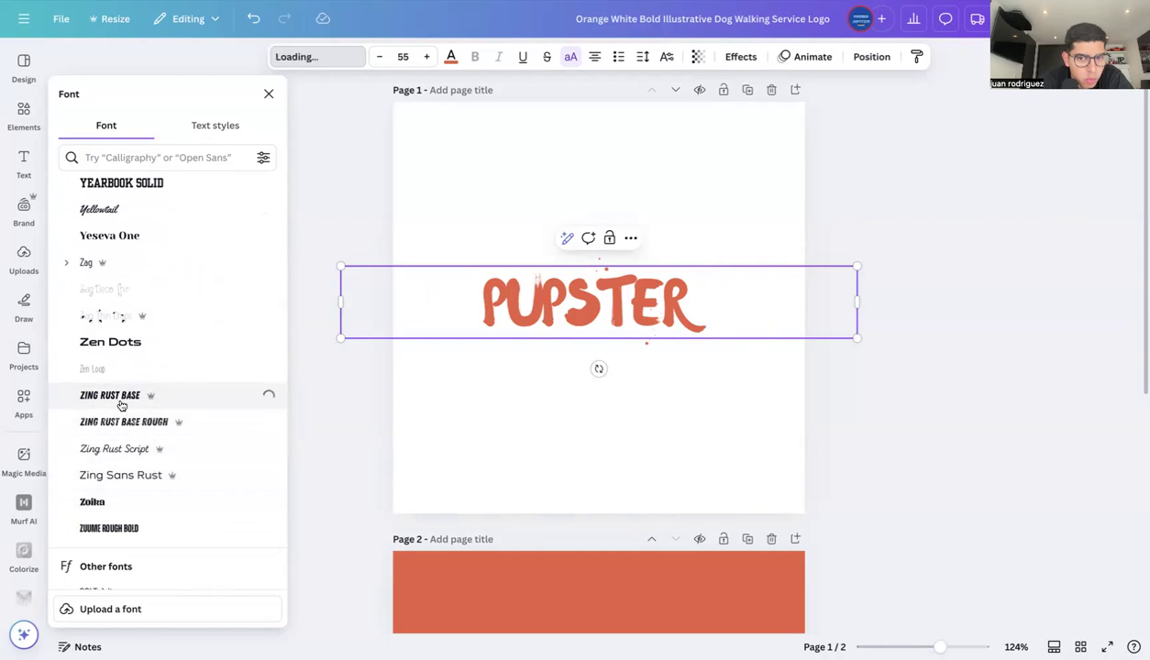
pyautogui.scroll(-6, 177, 521)
# Try Adlery Swash on PUPSTER and briefly check the saved text styles
pyautogui.scroll(-4, 179, 521)
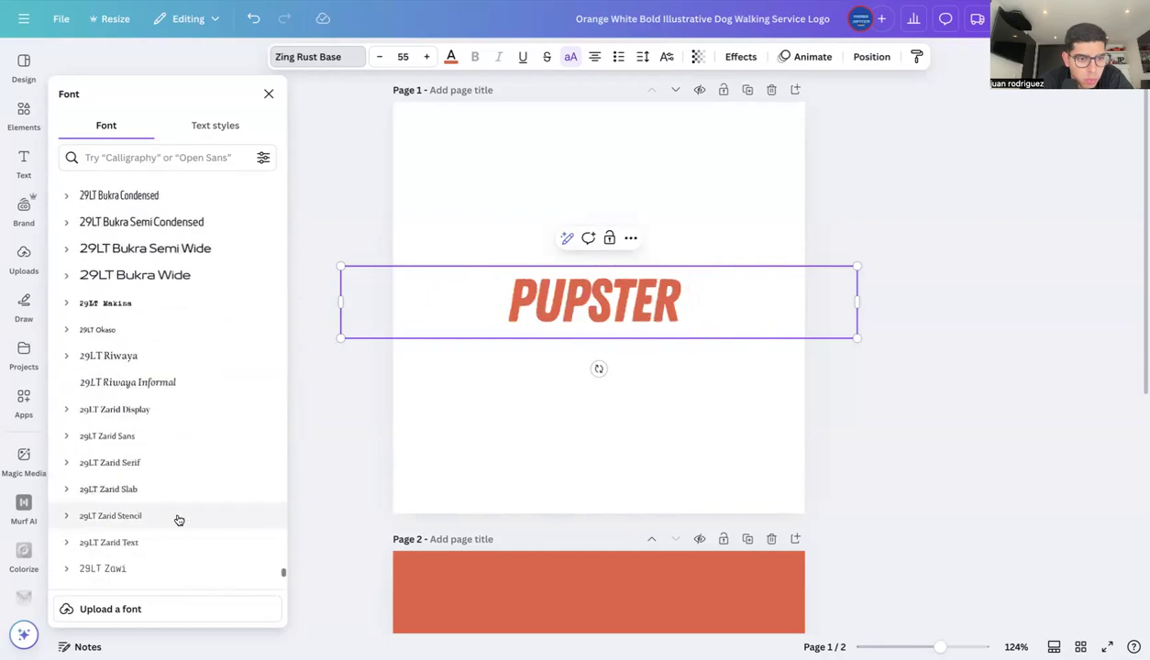
pyautogui.scroll(-2, 179, 521)
pyautogui.click(192, 414)
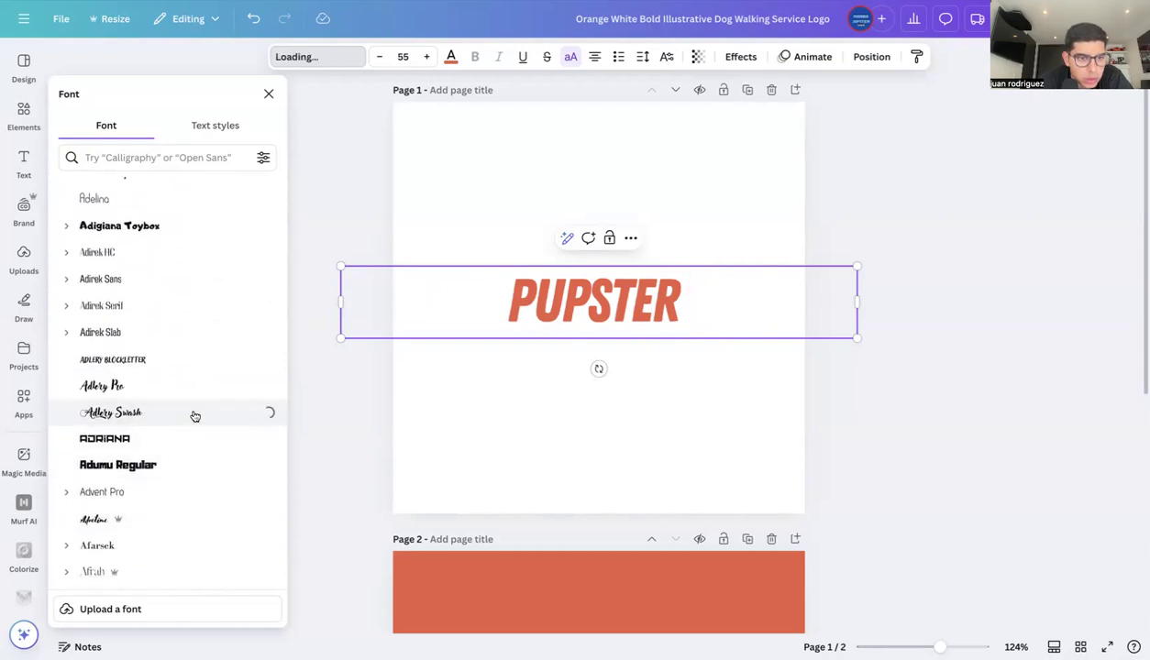
pyautogui.scroll(-1, 193, 415)
pyautogui.scroll(-4, 194, 417)
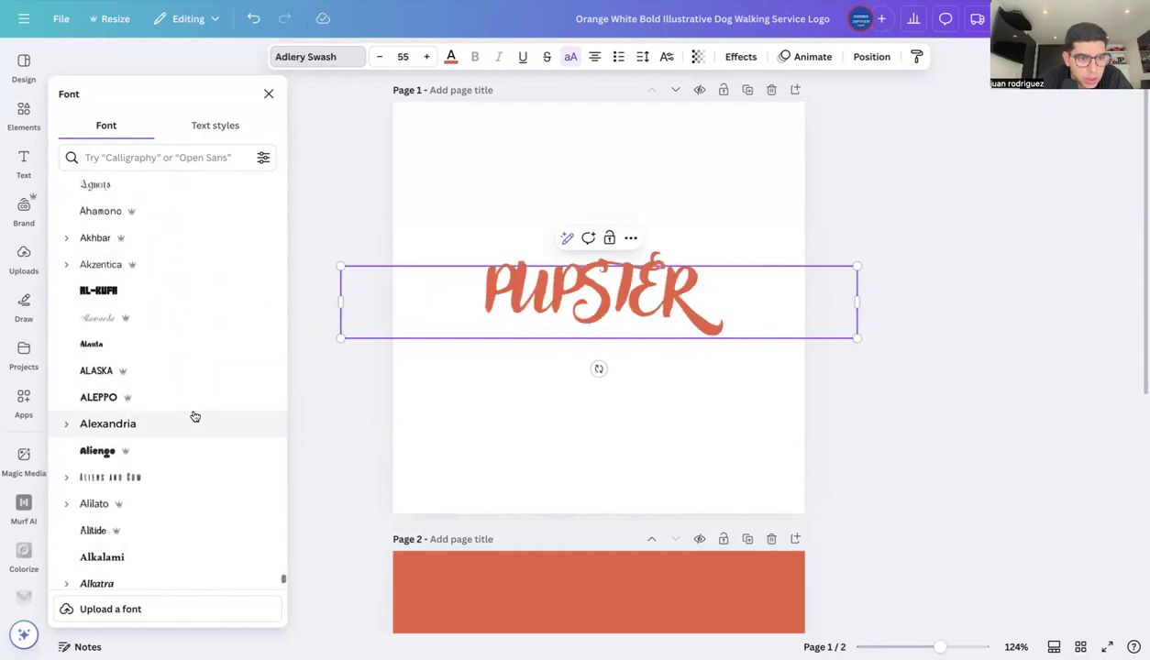
pyautogui.scroll(-12, 194, 416)
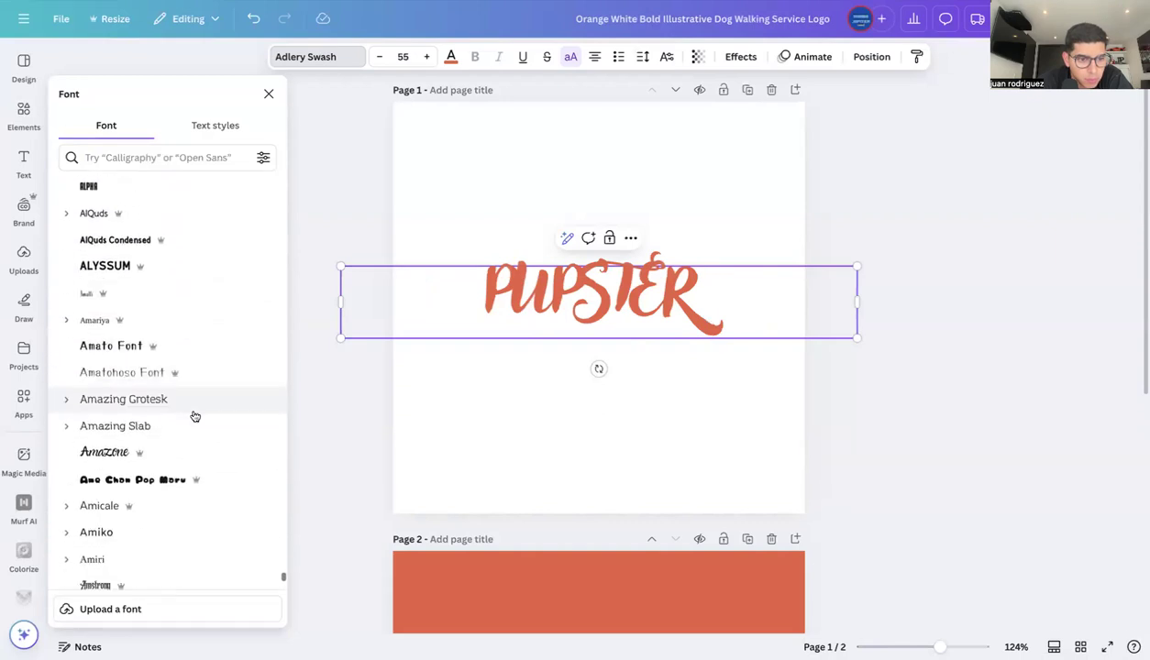
pyautogui.scroll(-3, 194, 416)
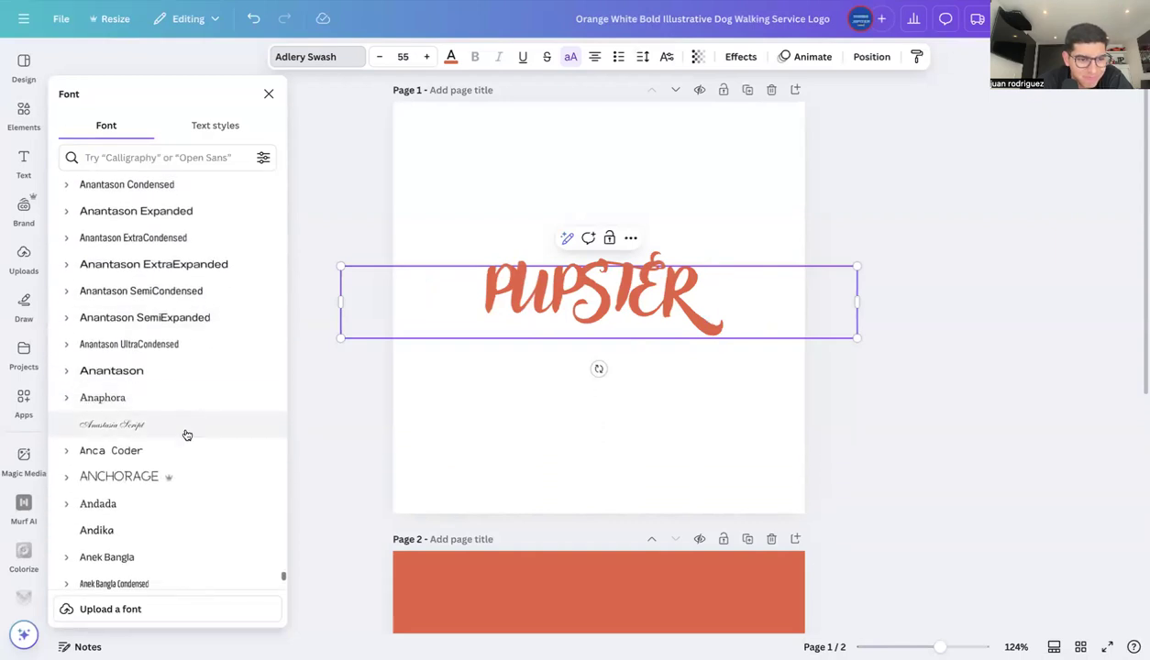
pyautogui.scroll(-15, 162, 523)
pyautogui.scroll(-15, 163, 523)
pyautogui.scroll(-10, 163, 521)
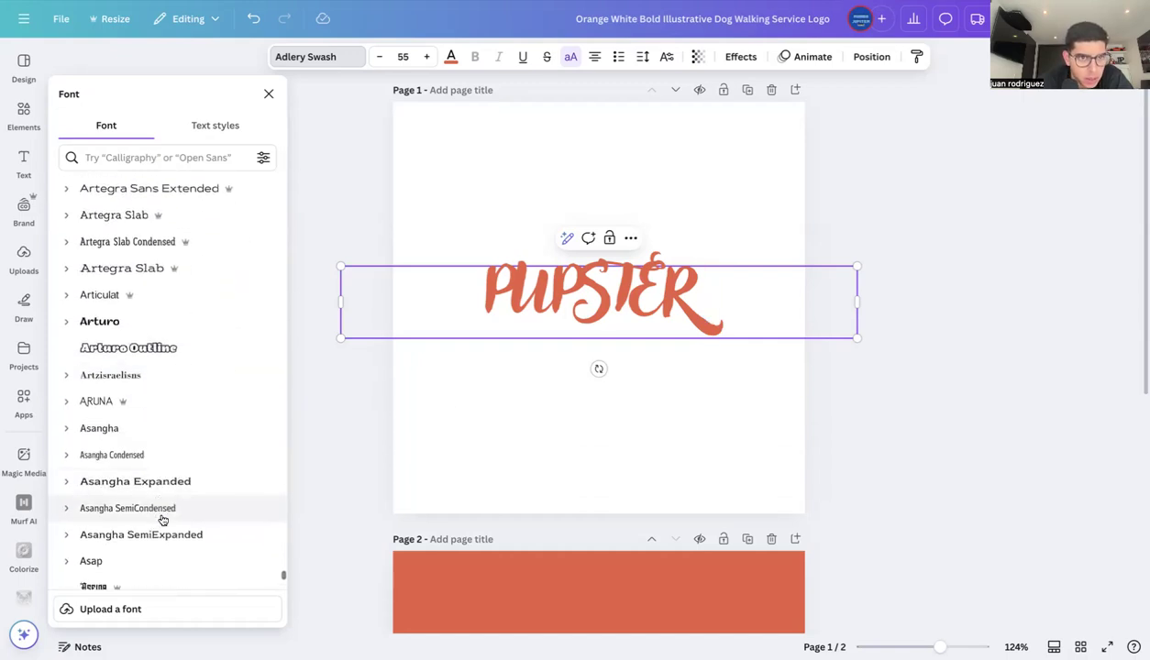
pyautogui.click(215, 129)
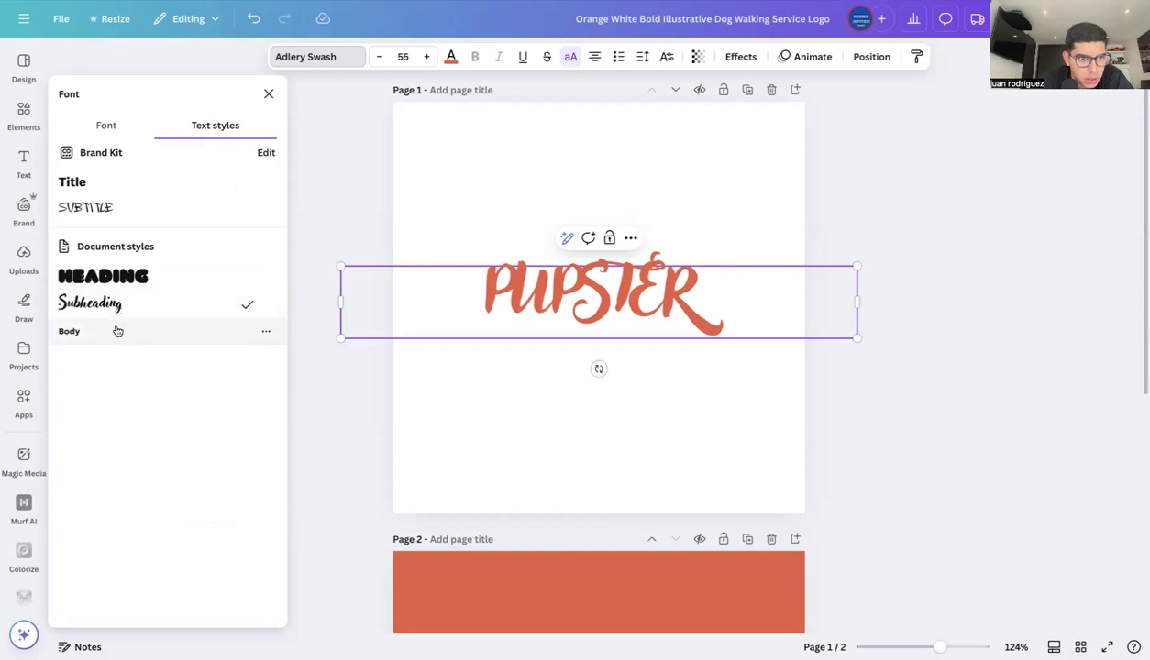
pyautogui.click(117, 125)
# Try another brushy font, then apply the rounded Boardley font and close the font list
pyautogui.scroll(-5, 162, 474)
pyautogui.scroll(-5, 162, 474)
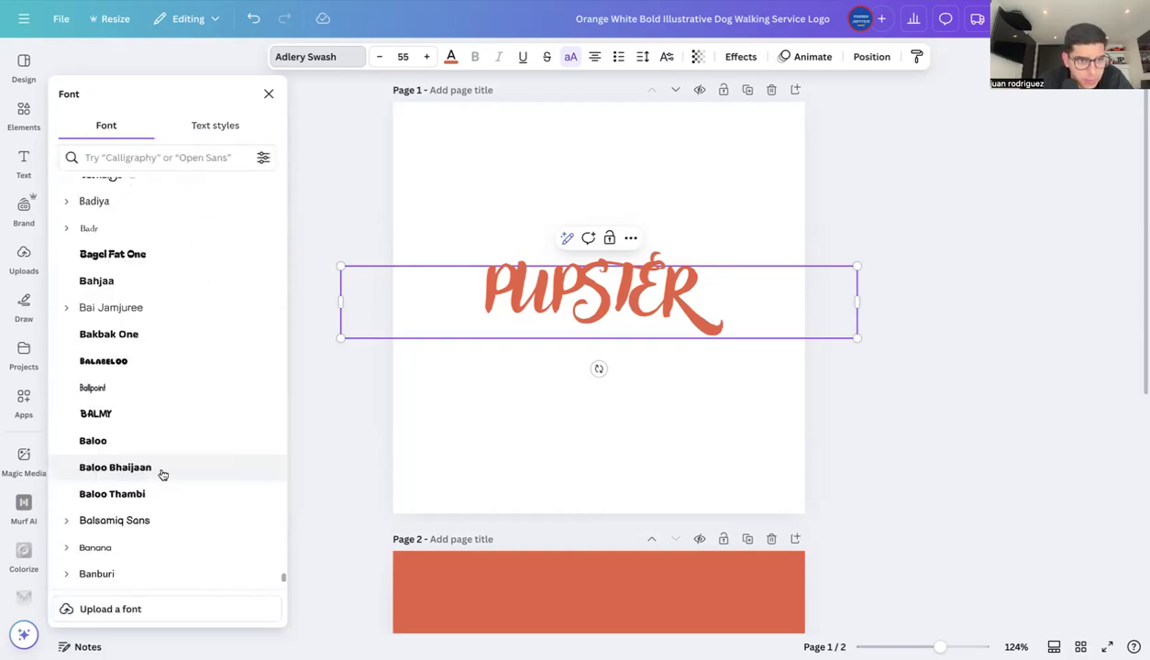
pyautogui.scroll(-10, 162, 474)
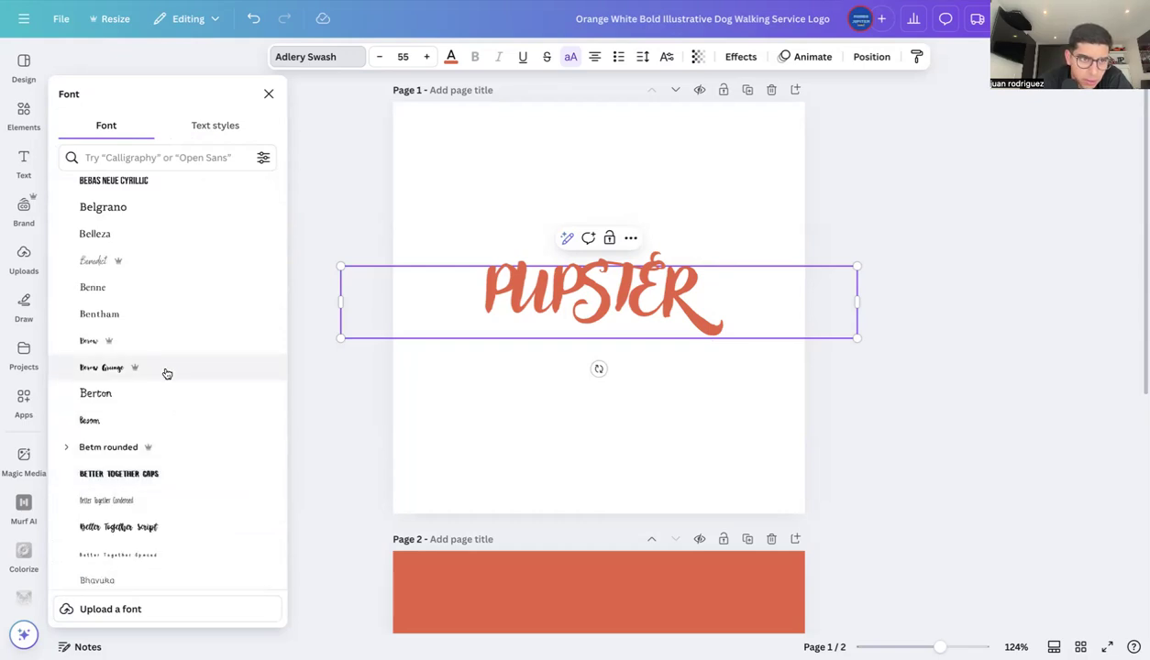
pyautogui.scroll(-5, 174, 266)
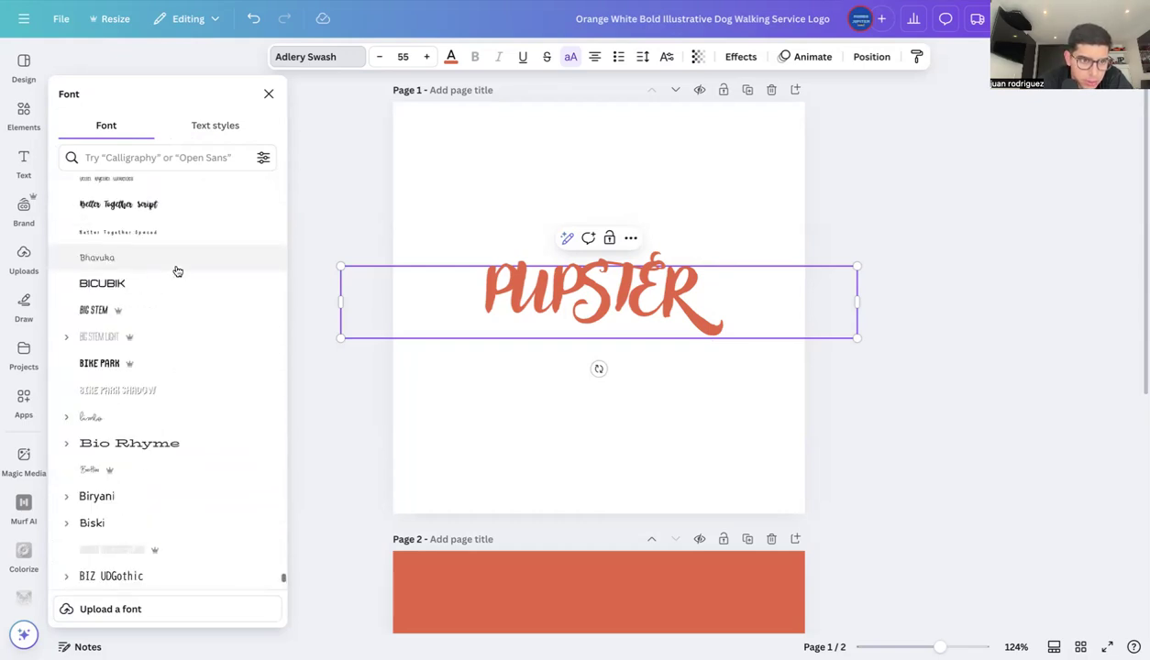
pyautogui.scroll(-5, 154, 452)
pyautogui.scroll(-5, 151, 449)
pyautogui.click(136, 424)
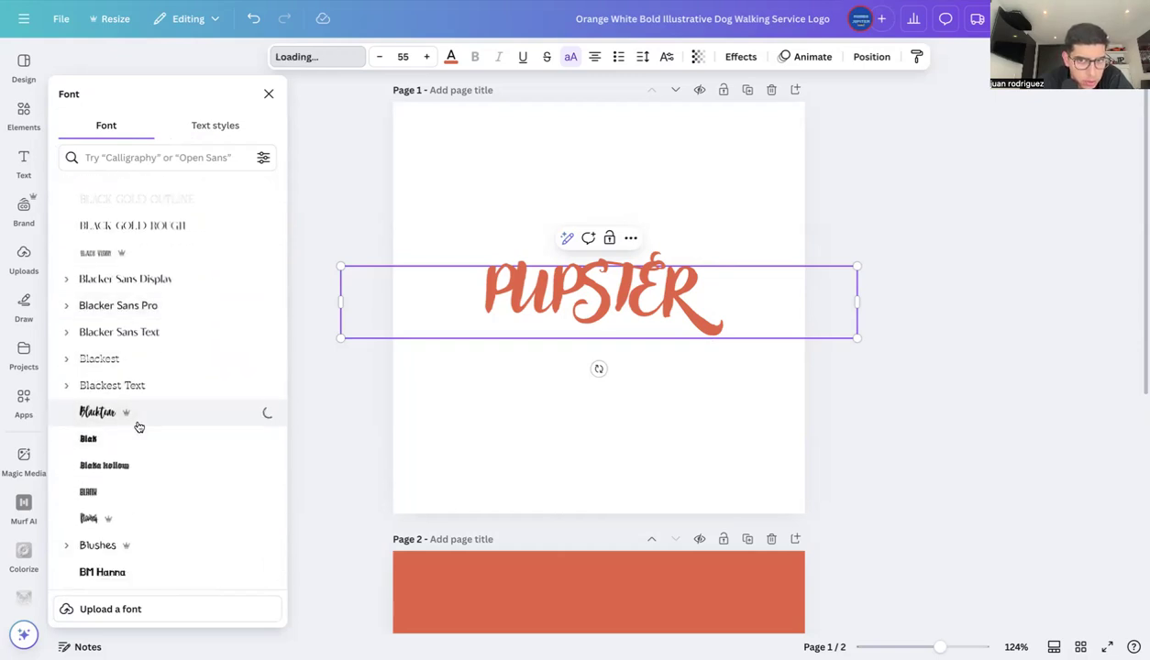
pyautogui.scroll(-3, 188, 541)
pyautogui.click(174, 483)
pyautogui.press('Escape')
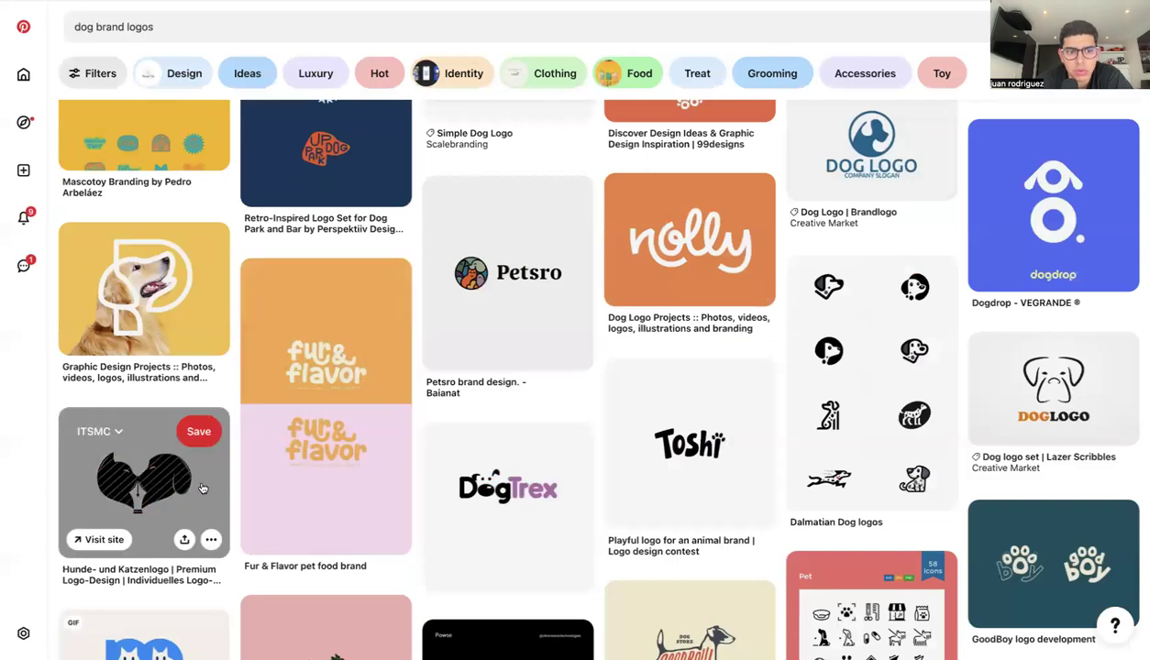
# Browse further down the 'dog brand logos' pins past Related searches for wordmark ideas
pyautogui.scroll(-2, 486, 551)
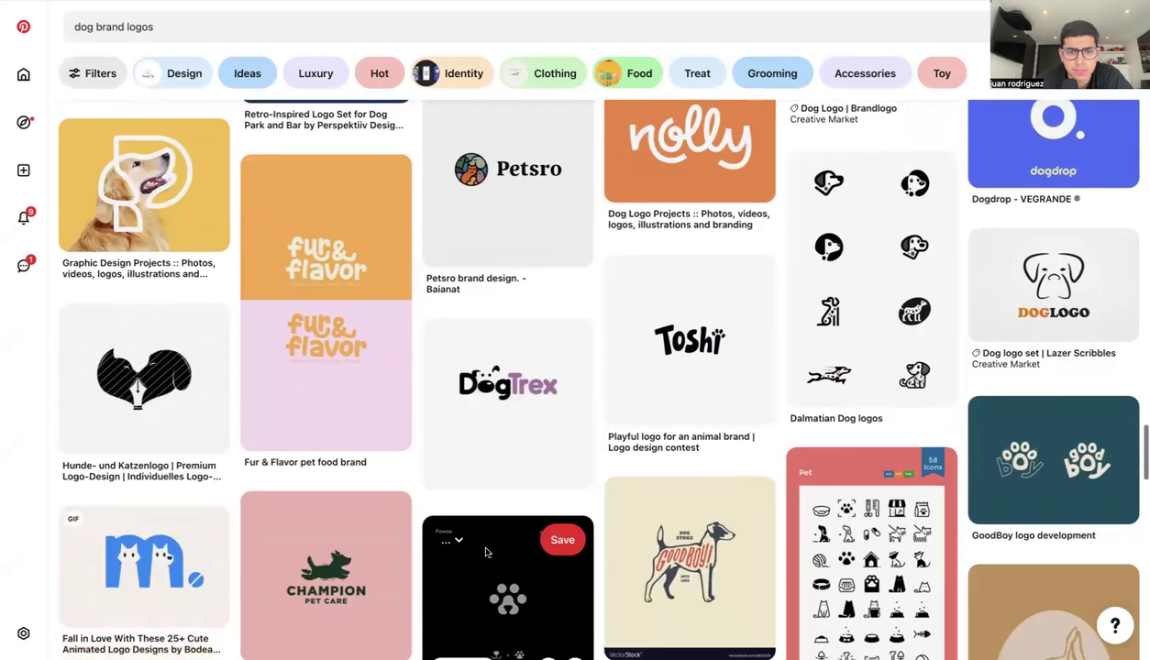
pyautogui.scroll(-5, 486, 553)
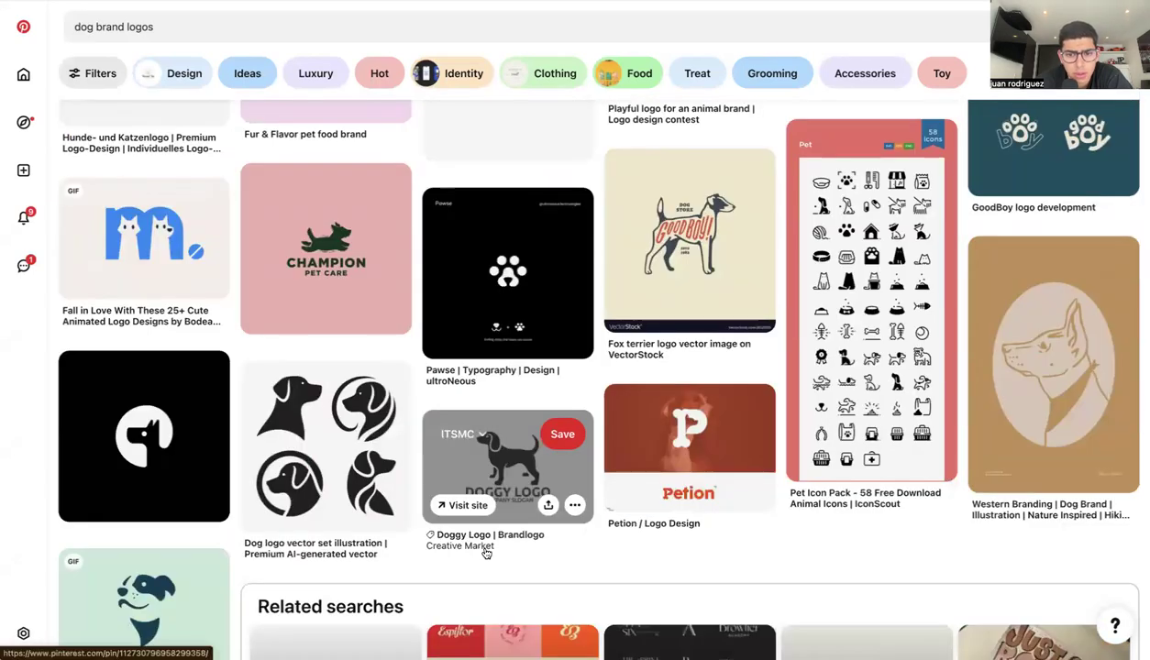
pyautogui.scroll(-7, 486, 552)
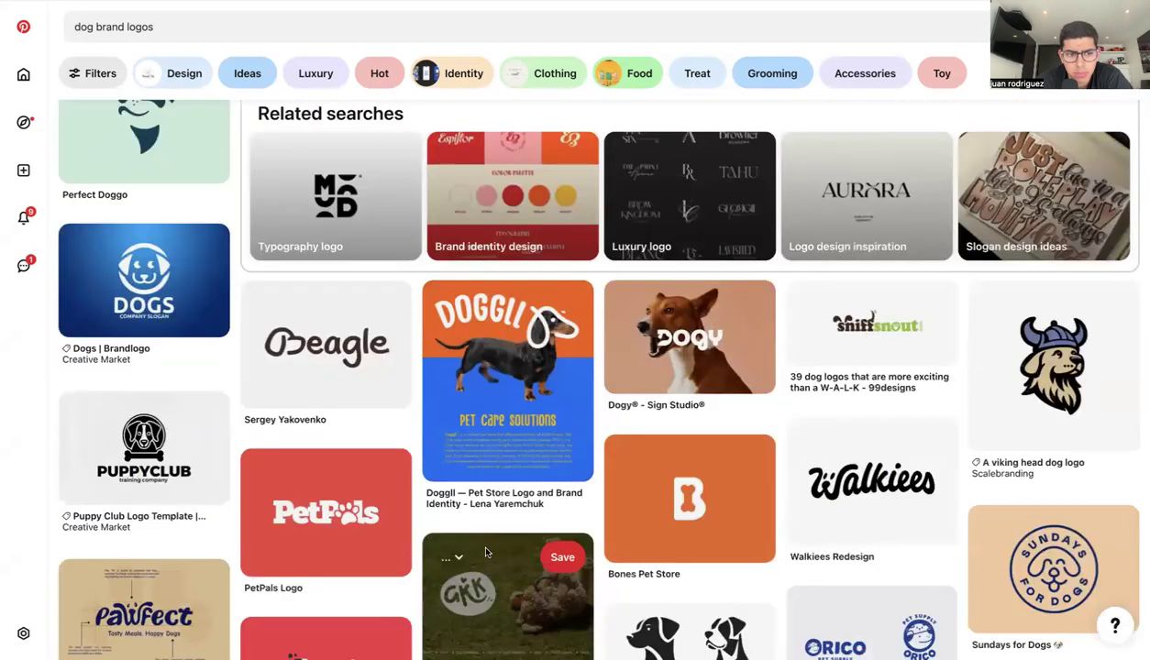
pyautogui.scroll(-1, 486, 553)
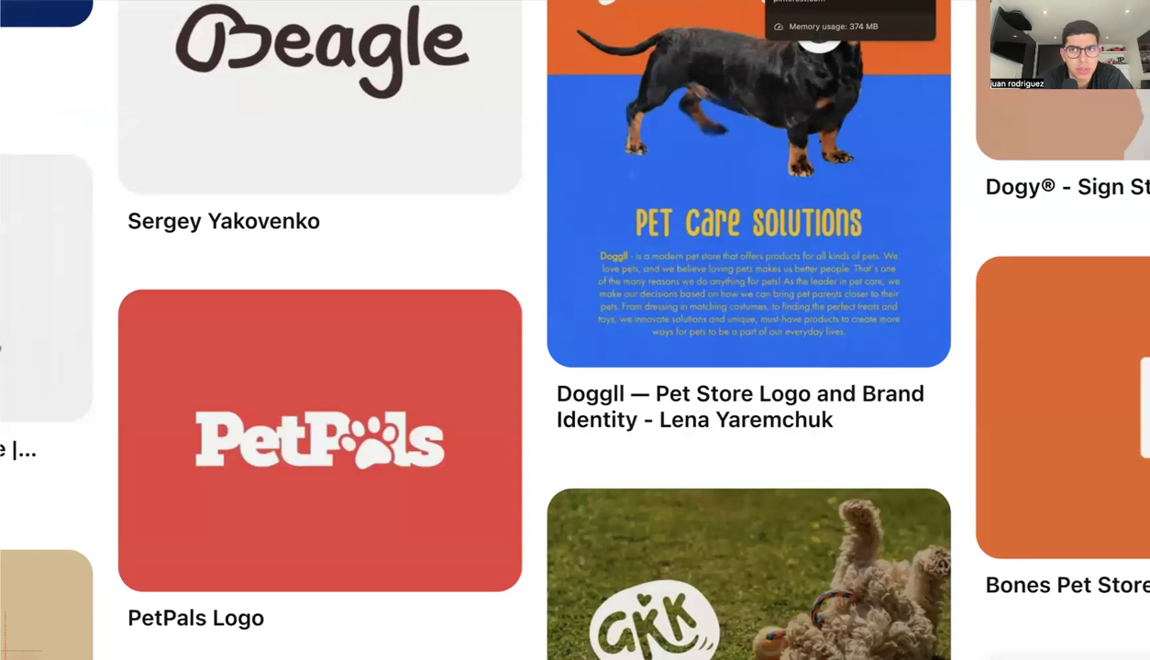
pyautogui.click(780, 2)
# Paste the PETS lettering onto a new page 3 and retype it as 'P PSTER'
pyautogui.scroll(-5, 534, 319)
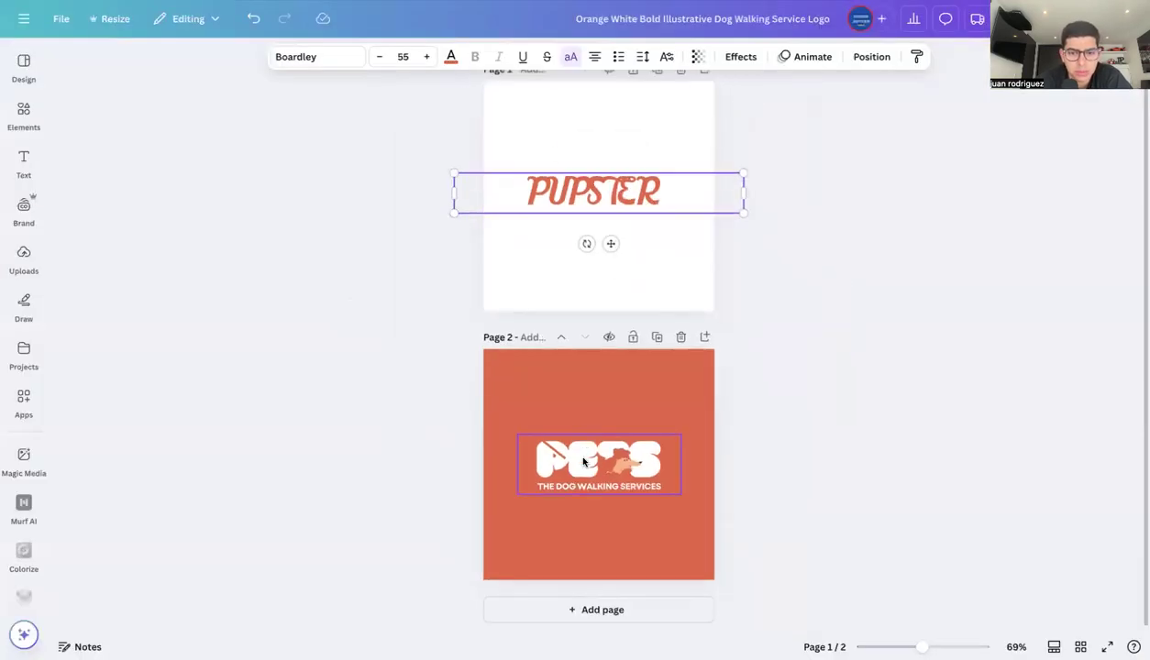
pyautogui.click(659, 451)
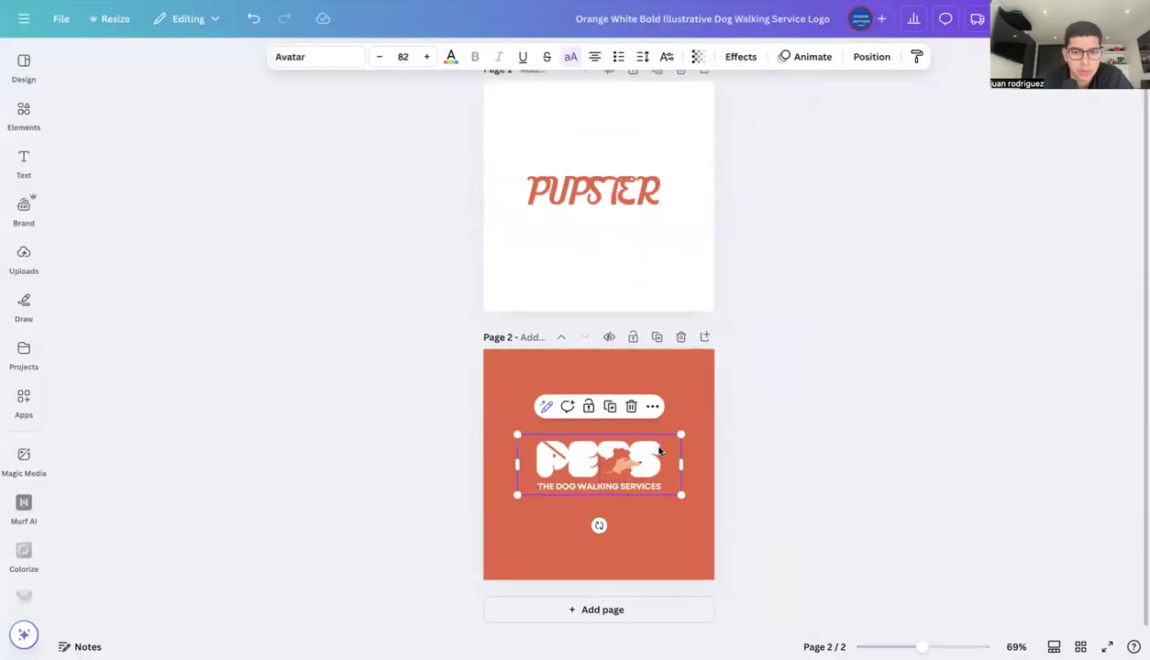
pyautogui.click(556, 604)
pyautogui.hotkey('ctrl', 'v')
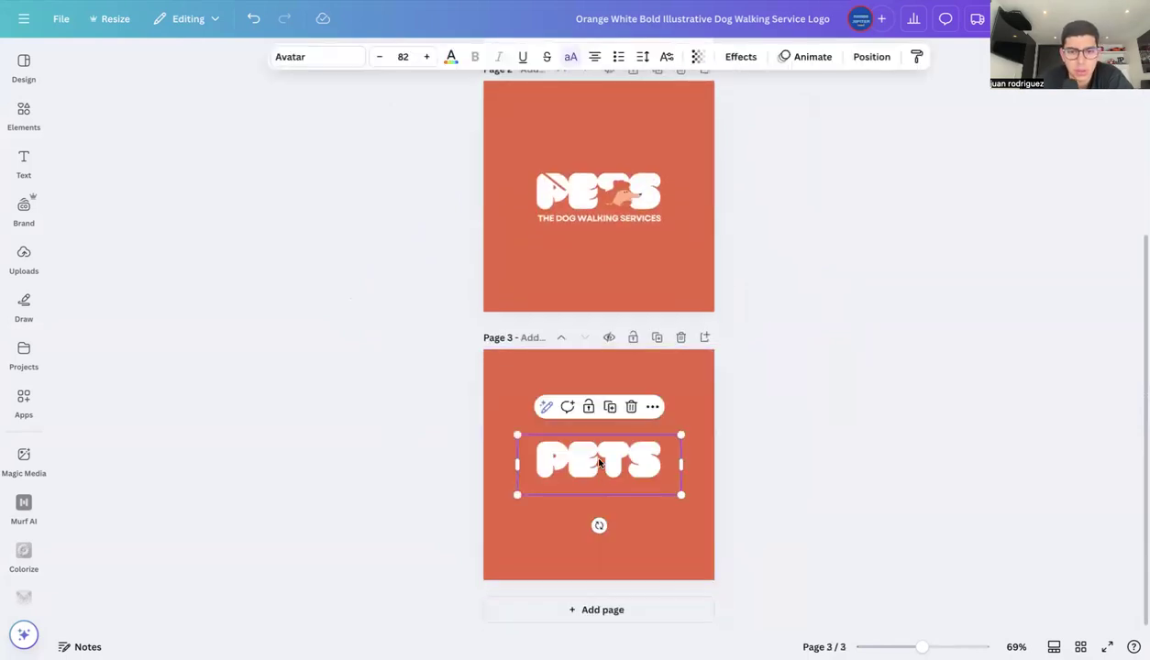
pyautogui.doubleClick(600, 454)
pyautogui.write('P')
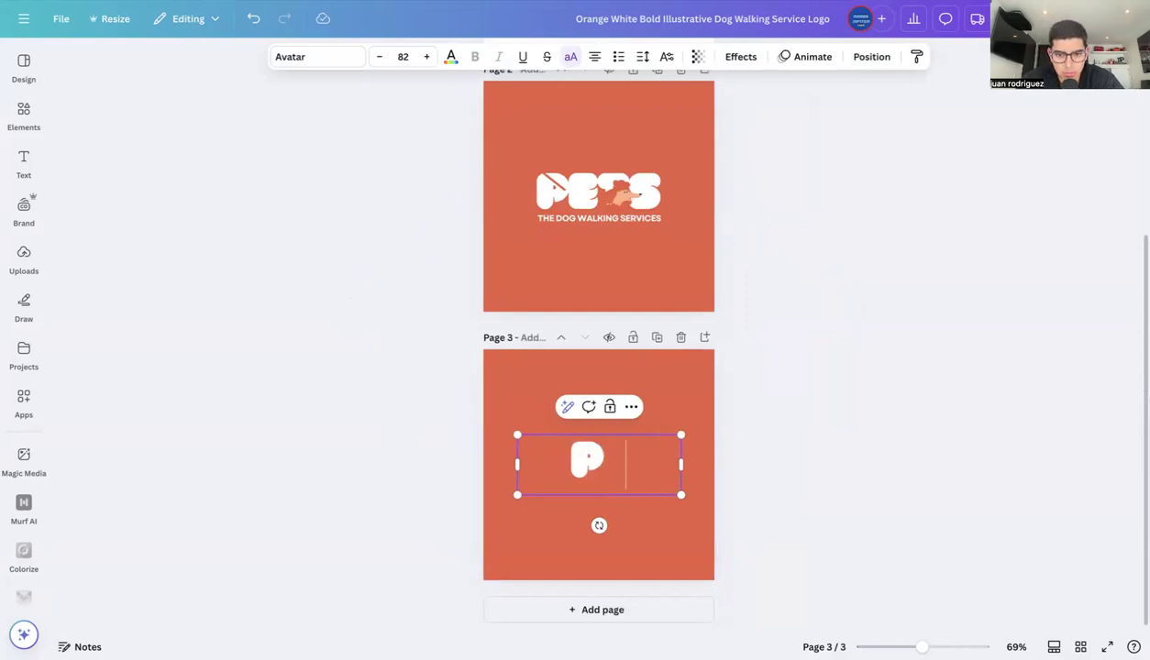
pyautogui.write('  PSTER')
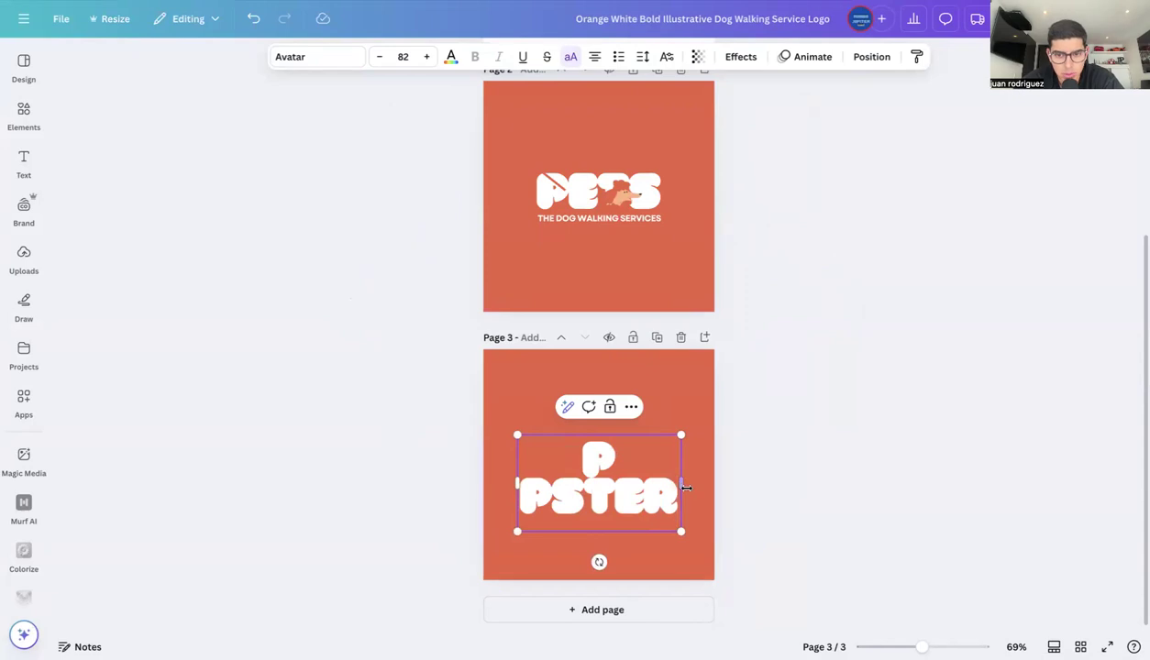
# Widen the 'P PSTER' text box to fit one line and center it on page 3
pyautogui.moveTo(686, 487); pyautogui.dragTo(646, 460)
pyautogui.click(748, 457)
pyautogui.click(344, 282)
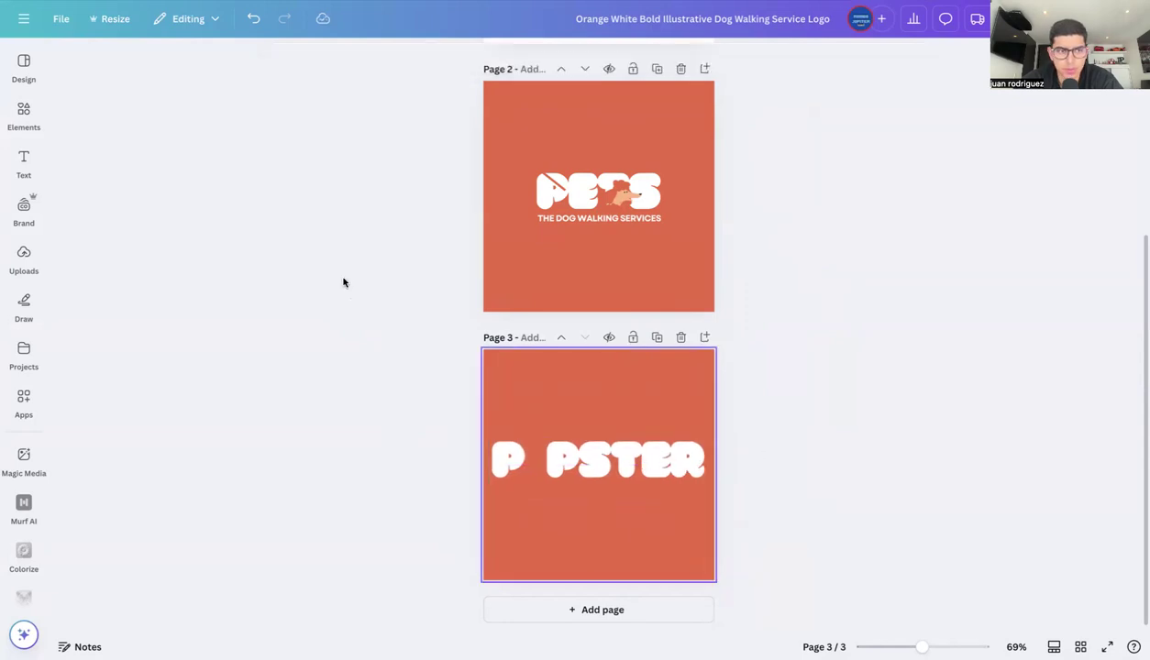
pyautogui.click(24, 111)
pyautogui.click(165, 67)
# Search Elements for 'dog paw' and drag the black paw graphic over the wordmark
pyautogui.write('dog paw')
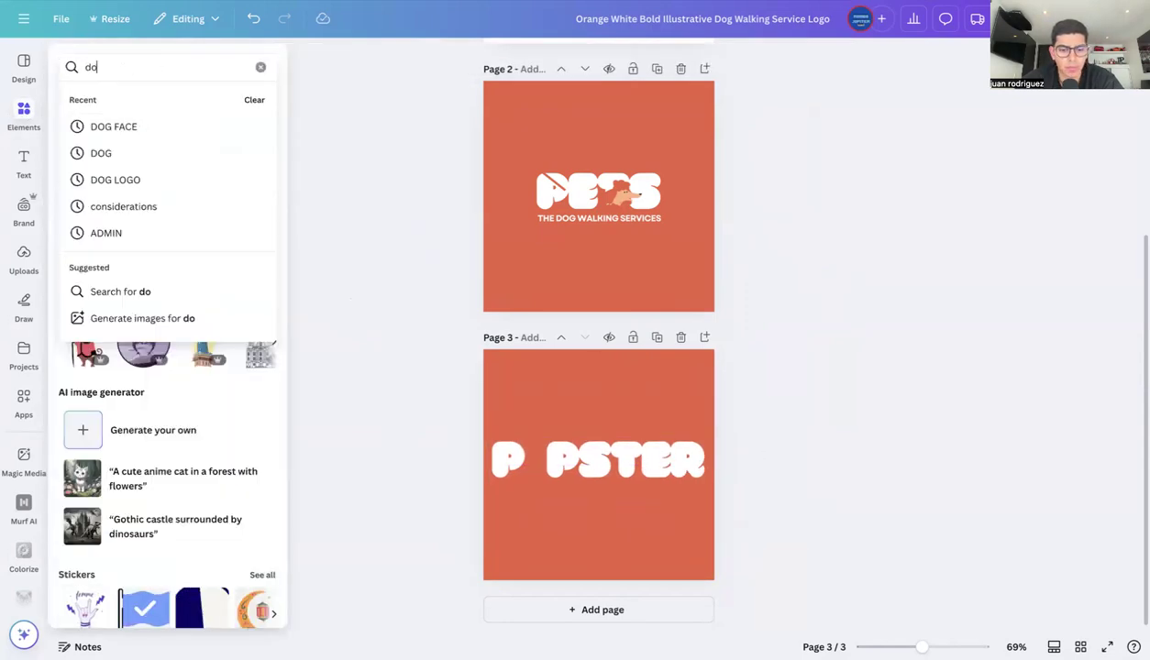
pyautogui.press('Return')
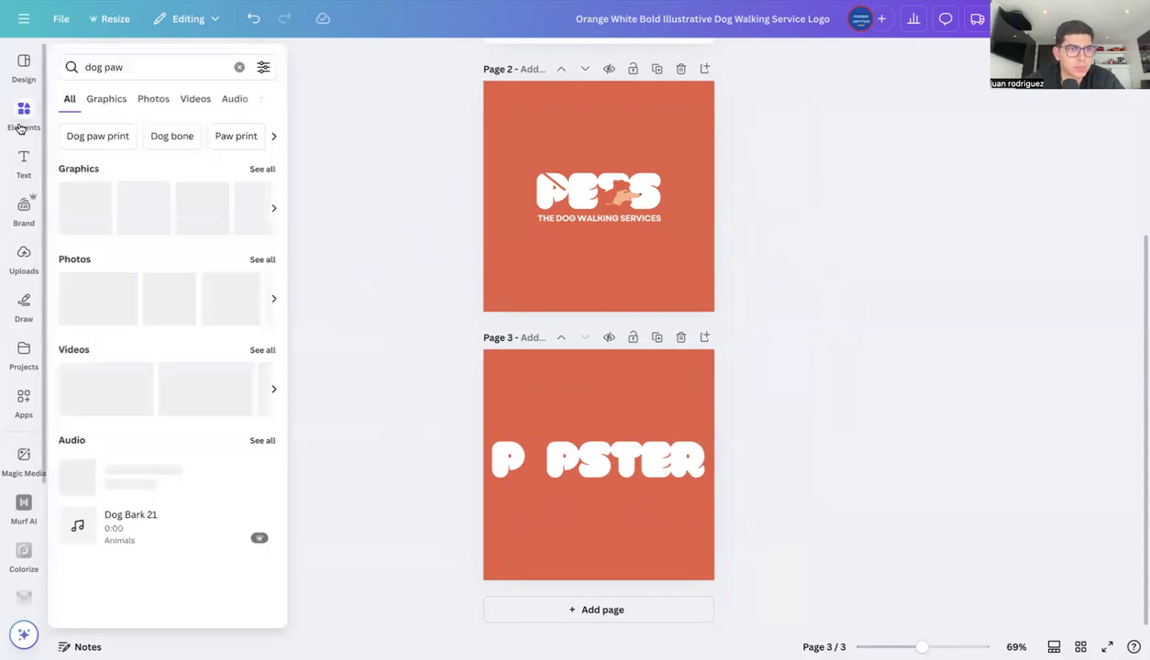
pyautogui.click(87, 201)
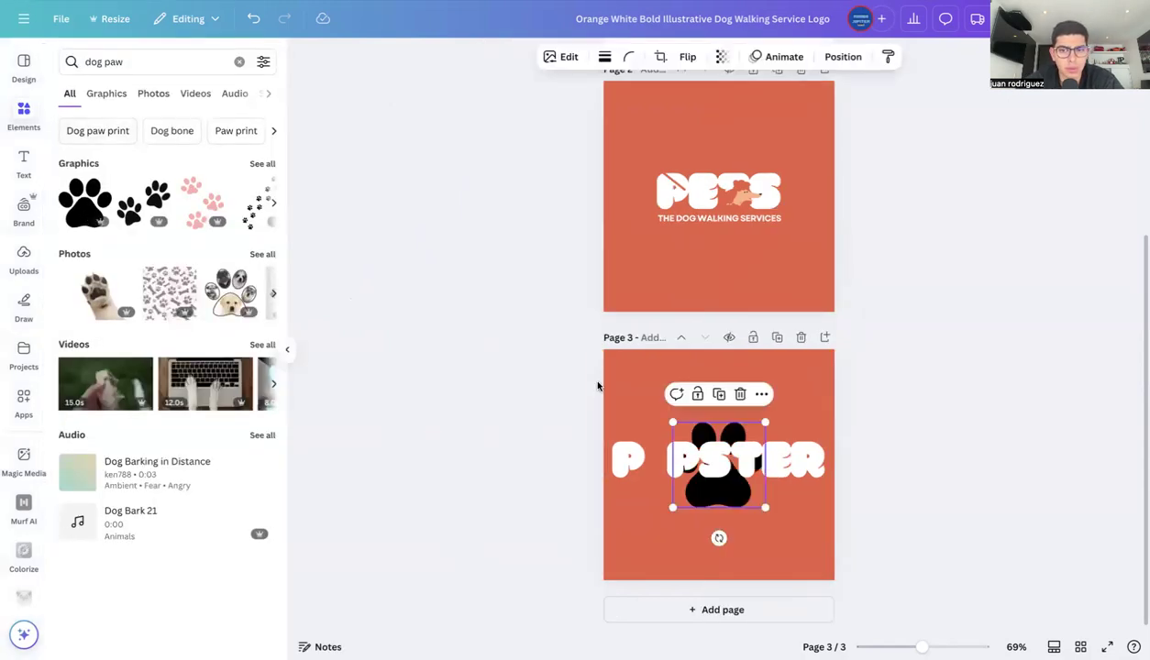
pyautogui.moveTo(713, 422); pyautogui.dragTo(657, 453)
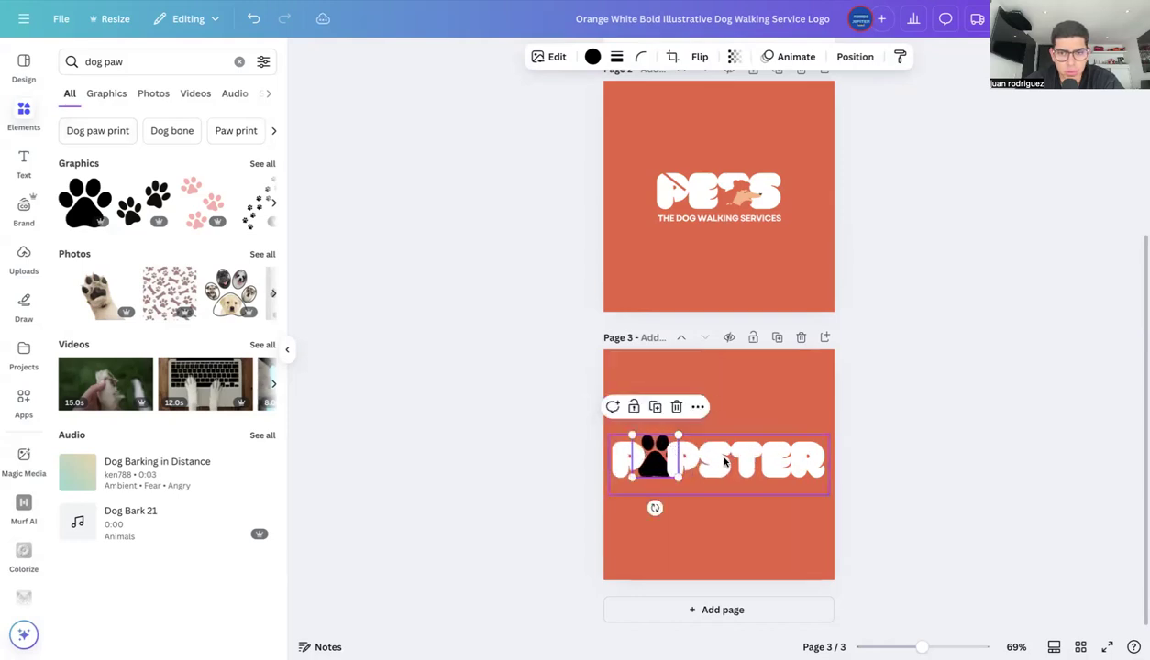
# Edit the wordmark with a line break after P and widen its text box
pyautogui.click(797, 463)
pyautogui.click(683, 463)
pyautogui.press('Return')
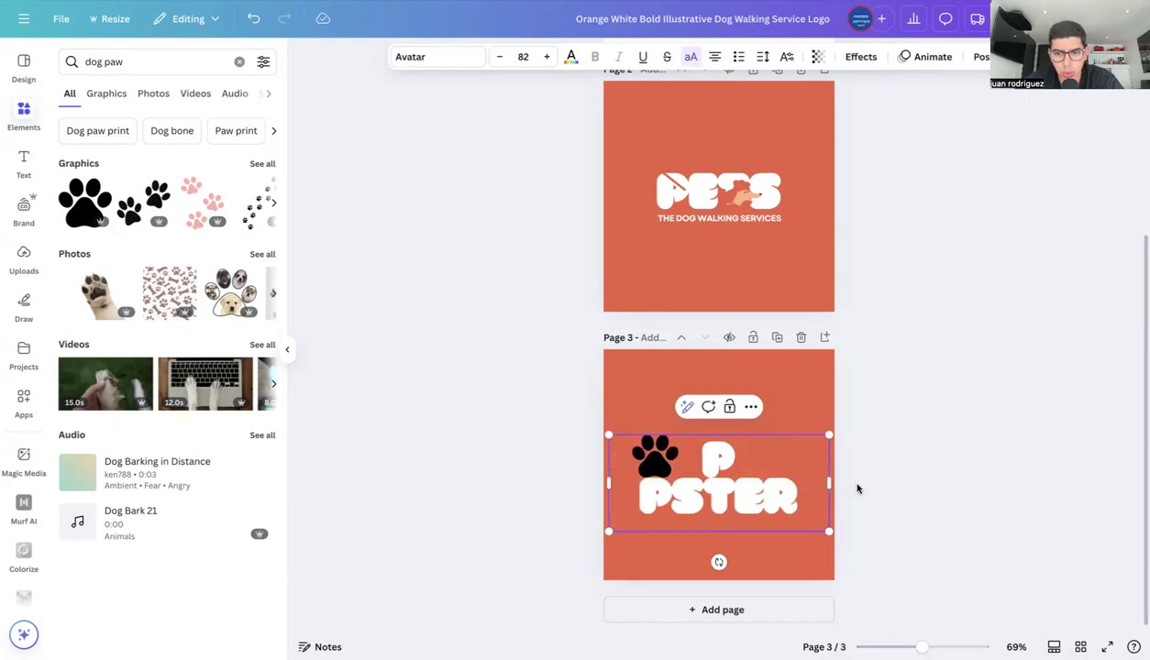
pyautogui.moveTo(834, 482)
pyautogui.mouseDown()
pyautogui.moveTo(870, 483)
pyautogui.moveTo(815, 472)
pyautogui.mouseUp()
pyautogui.click(679, 467)
pyautogui.click(655, 376)
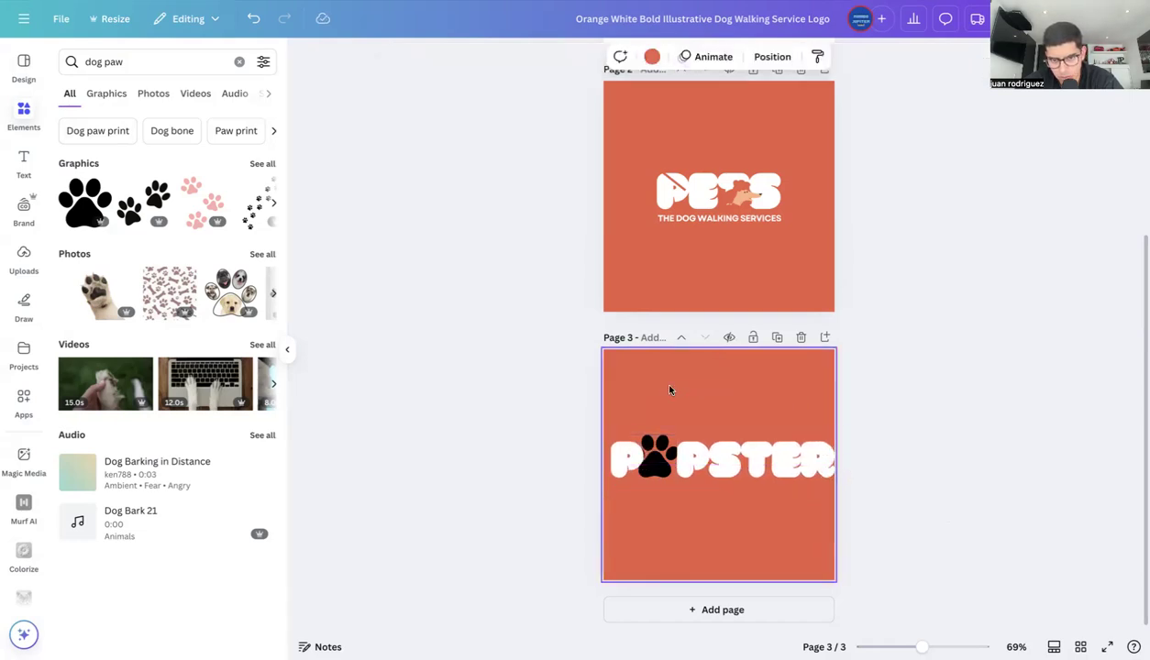
# Nudge the wordmark down and move the paw right into the gap after P
pyautogui.click(654, 457)
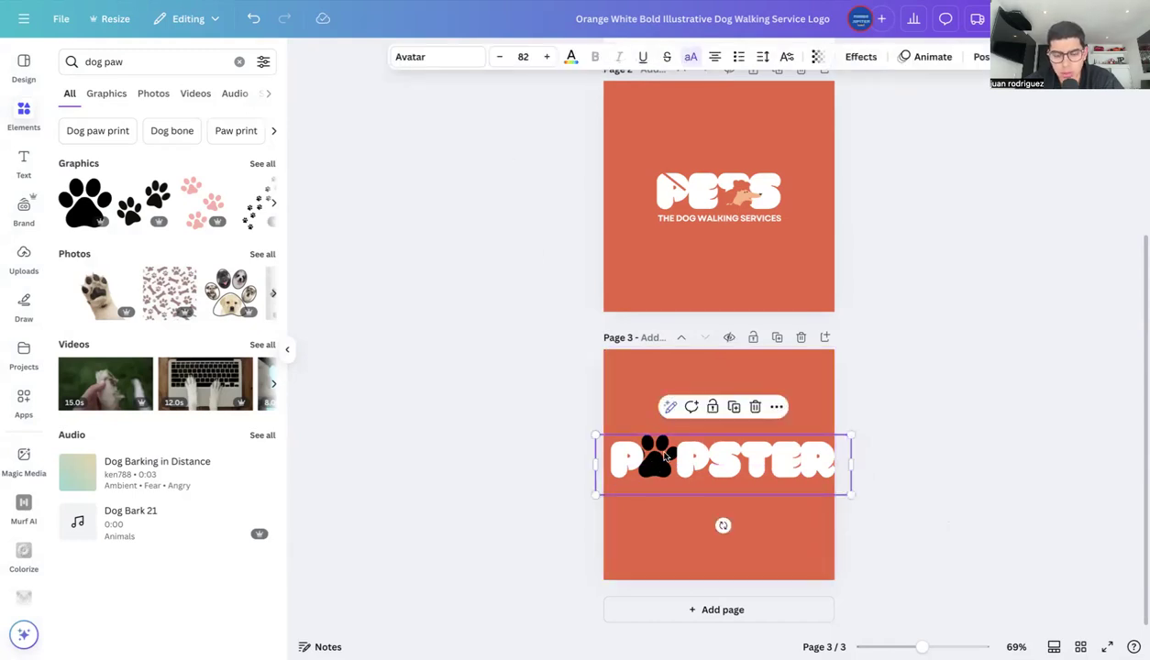
pyautogui.moveTo(655, 457); pyautogui.dragTo(655, 471)
pyautogui.click(659, 442)
pyautogui.click(659, 444)
pyautogui.click(658, 443)
pyautogui.moveTo(659, 444); pyautogui.dragTo(669, 468)
# Tilt the paw to -14°, shrink it to about 88 by 81, and add a blank page 4
pyautogui.moveTo(649, 516)
pyautogui.mouseDown()
pyautogui.moveTo(659, 524)
pyautogui.moveTo(648, 529)
pyautogui.mouseUp()
pyautogui.moveTo(641, 489)
pyautogui.mouseDown()
pyautogui.moveTo(624, 486)
pyautogui.moveTo(639, 490)
pyautogui.moveTo(653, 476)
pyautogui.mouseUp()
pyautogui.click(724, 550)
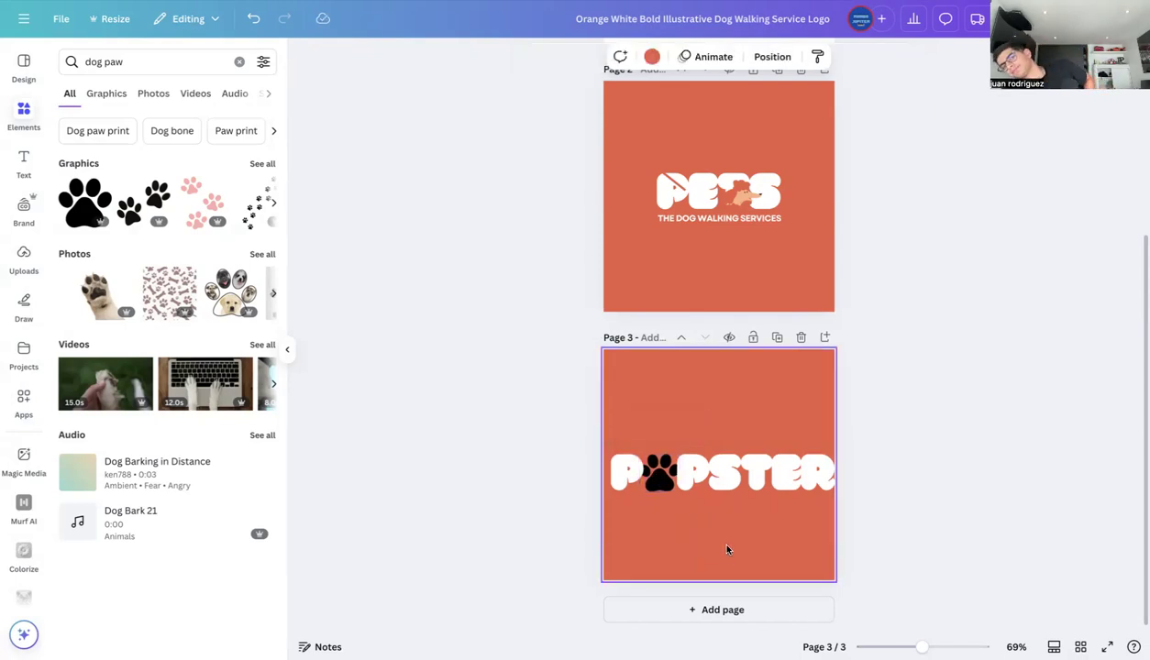
pyautogui.click(724, 609)
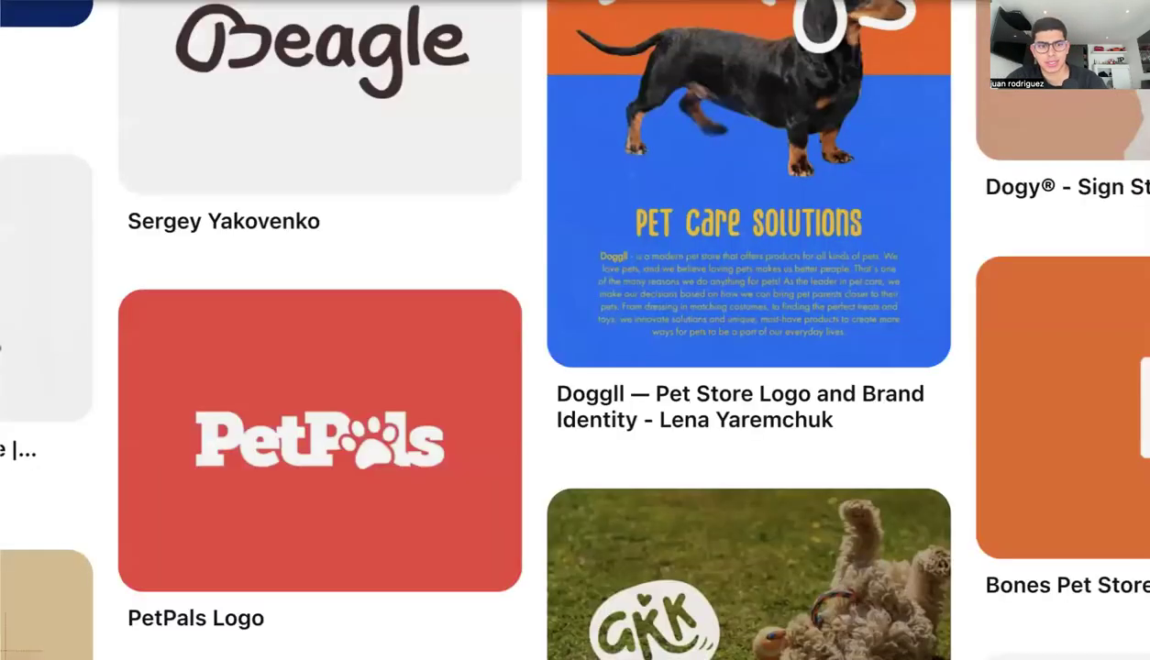
pyautogui.moveTo(616, 314)
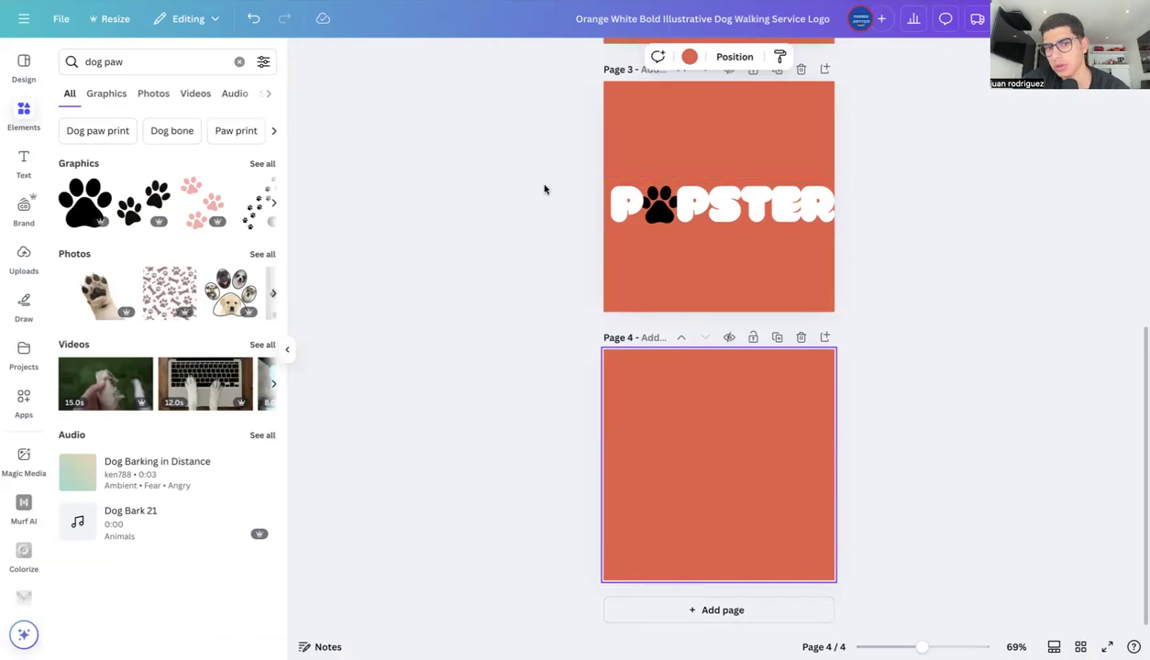
# Move the paw wordmark group onto page 4 and lower the lettering slightly
pyautogui.click(794, 234)
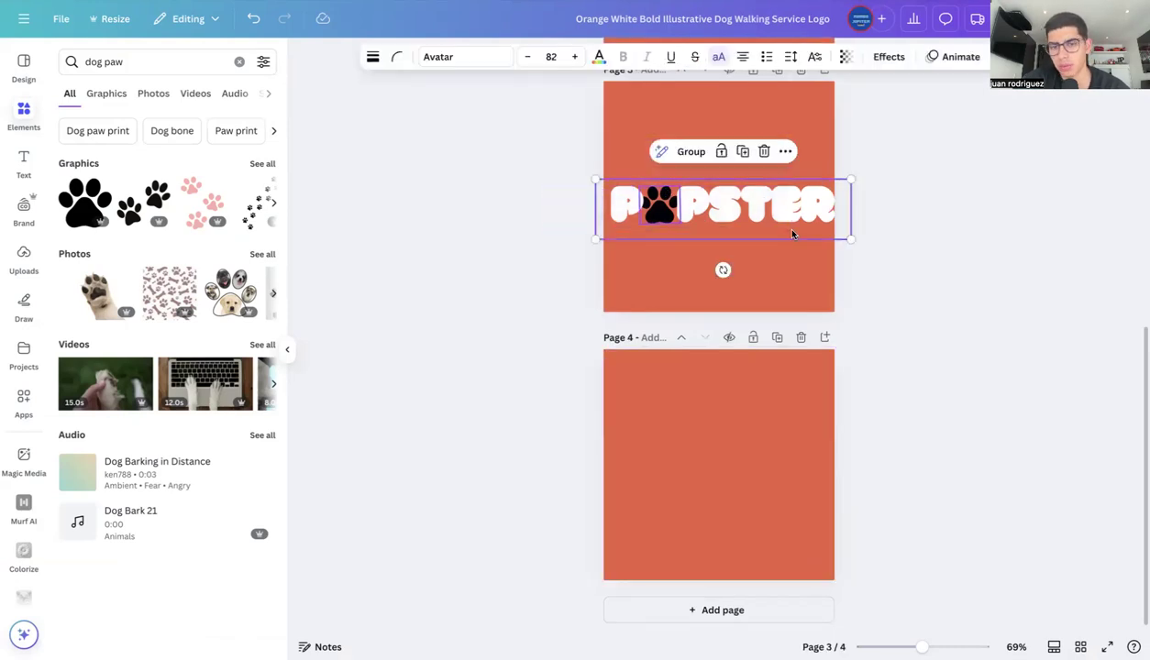
pyautogui.moveTo(768, 221); pyautogui.dragTo(761, 475)
pyautogui.scroll(5, 729, 467)
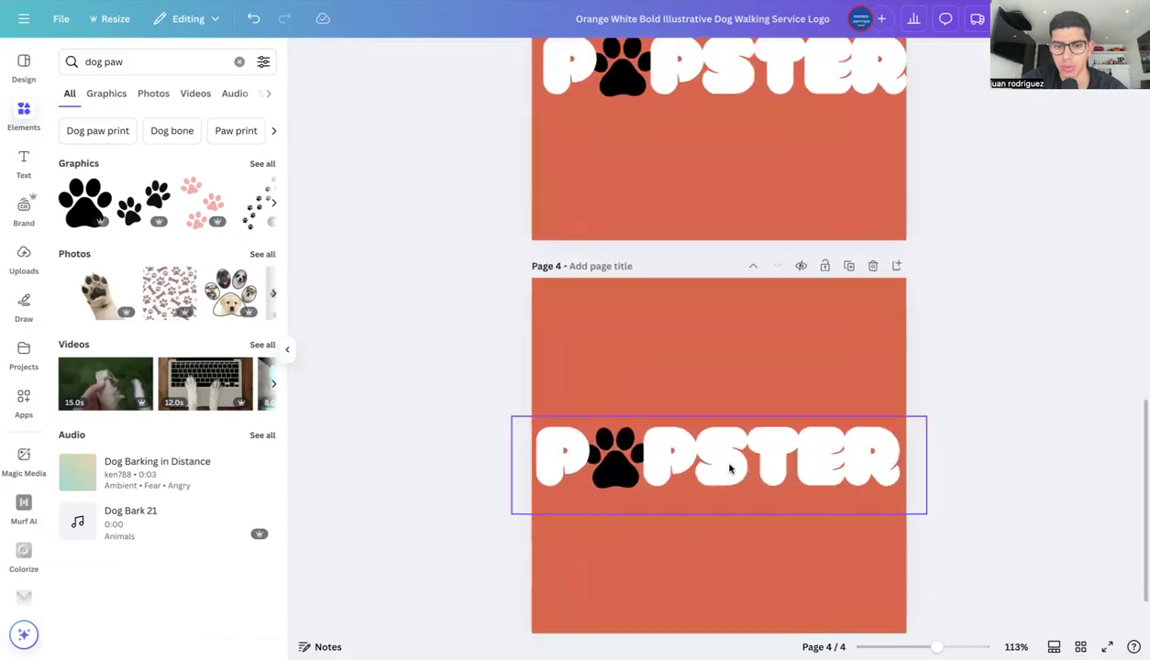
pyautogui.click(565, 387)
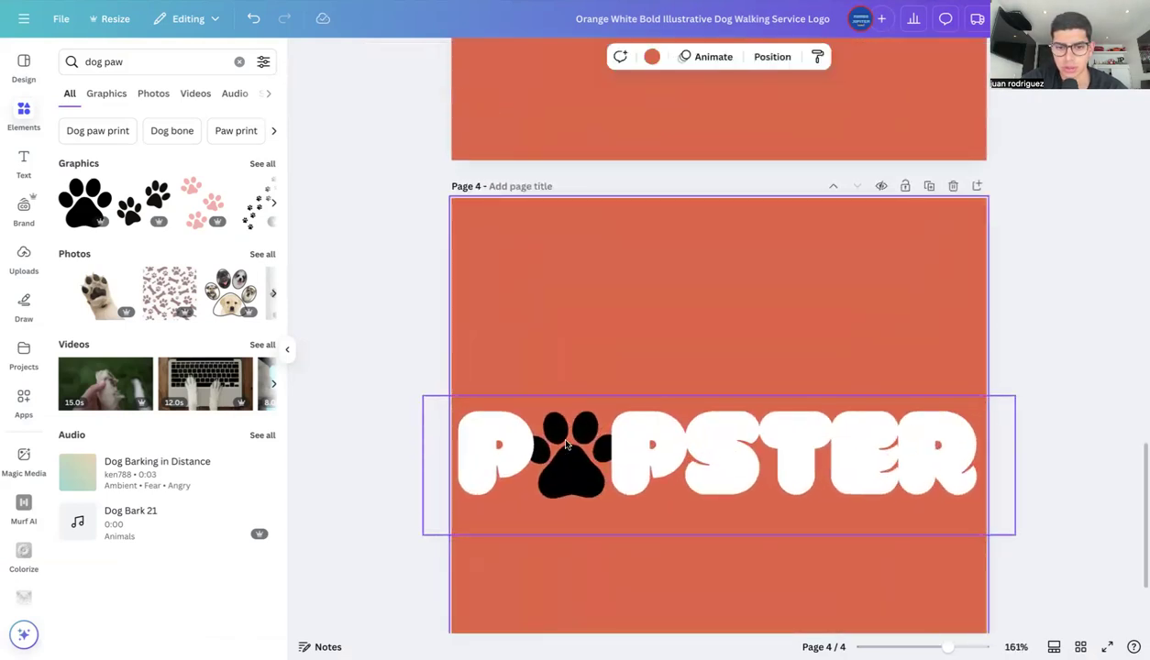
pyautogui.moveTo(562, 471); pyautogui.dragTo(562, 484)
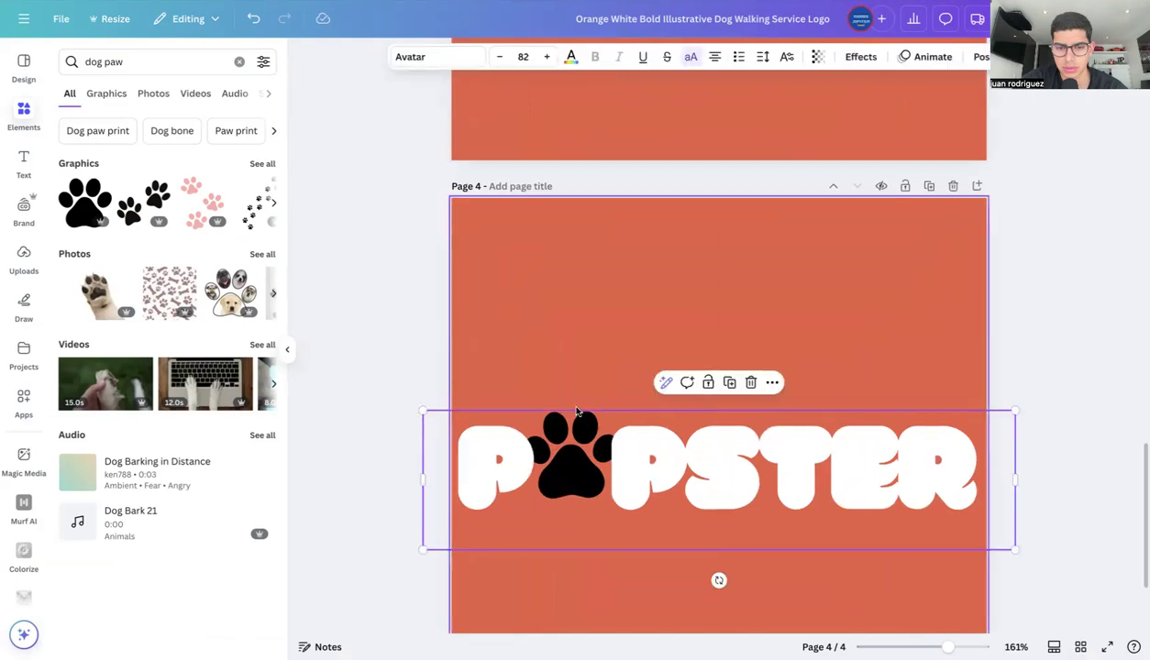
pyautogui.moveTo(572, 430); pyautogui.dragTo(572, 449)
# Bring the paw in front of the lettering and drop it into the gap
pyautogui.click(571, 447)
pyautogui.rightClick(572, 444)
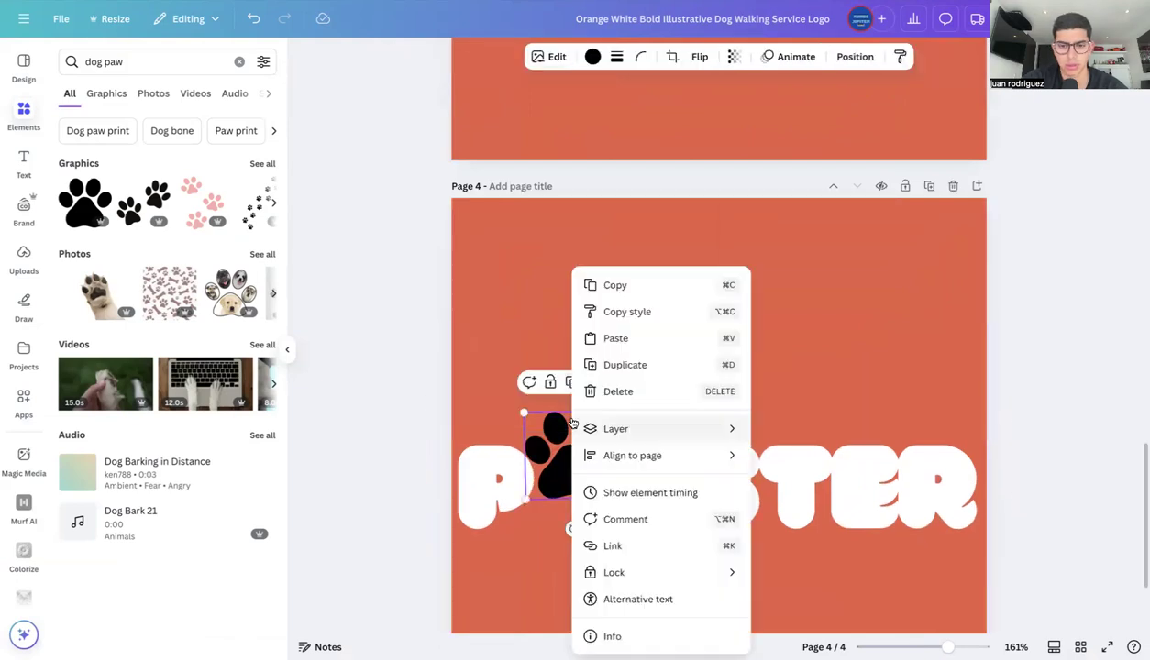
pyautogui.moveTo(613, 431)
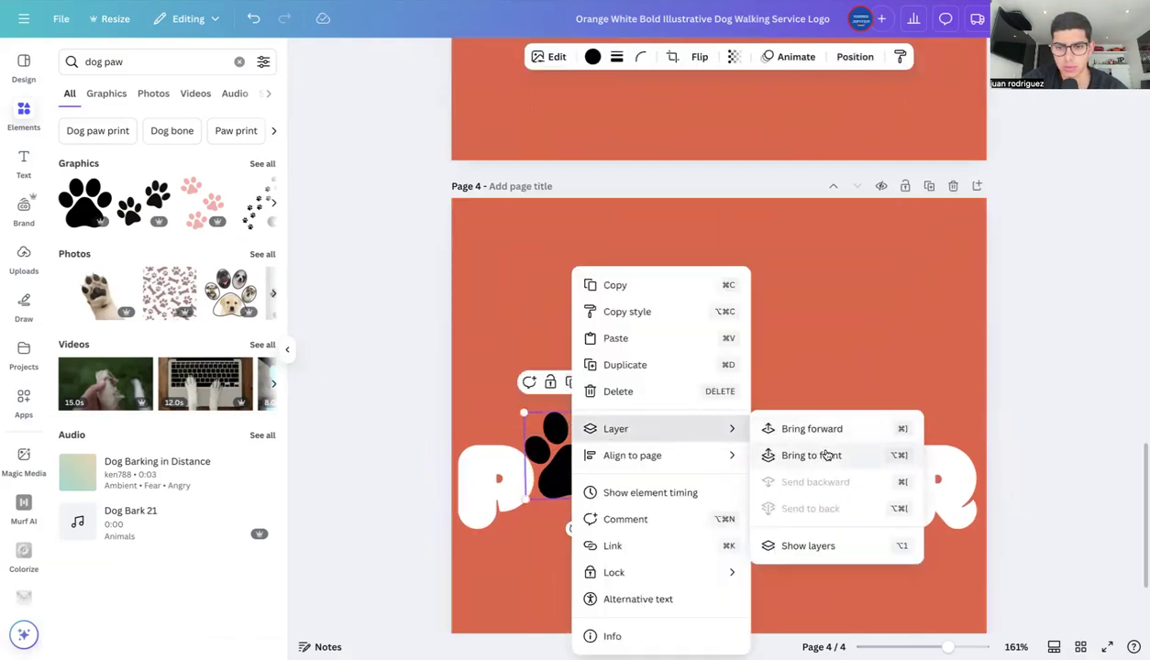
pyautogui.click(812, 455)
pyautogui.click(659, 341)
pyautogui.click(582, 452)
pyautogui.moveTo(581, 452); pyautogui.dragTo(584, 484)
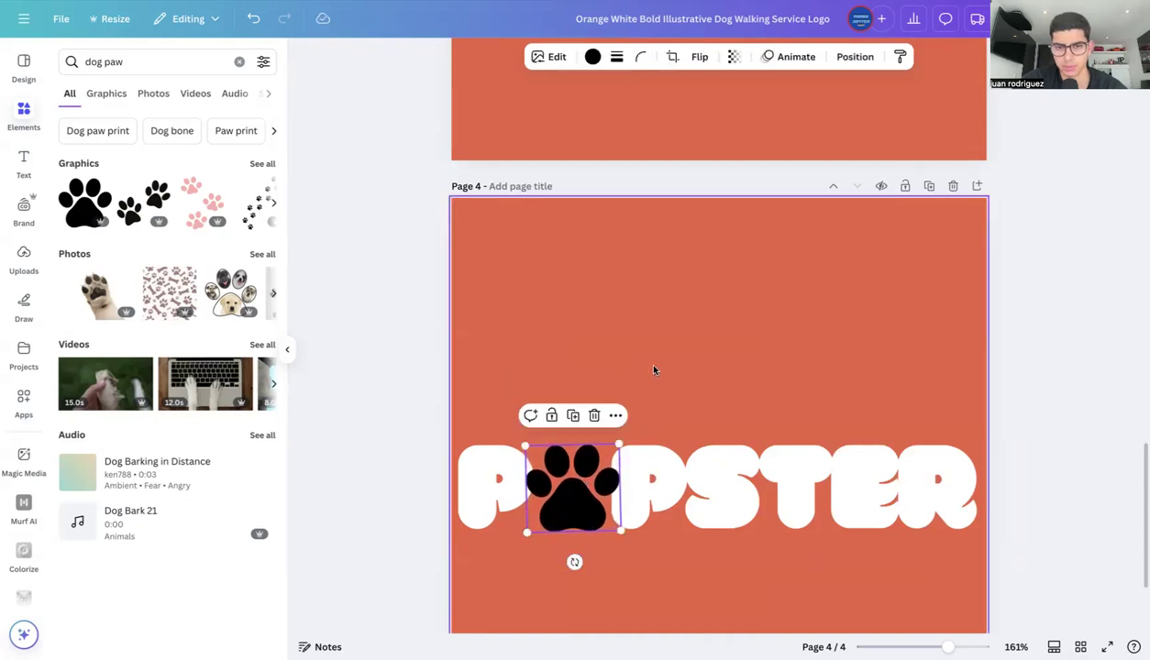
# Try a border weight of 3 on the paw, remove it, and round its corners
pyautogui.click(616, 57)
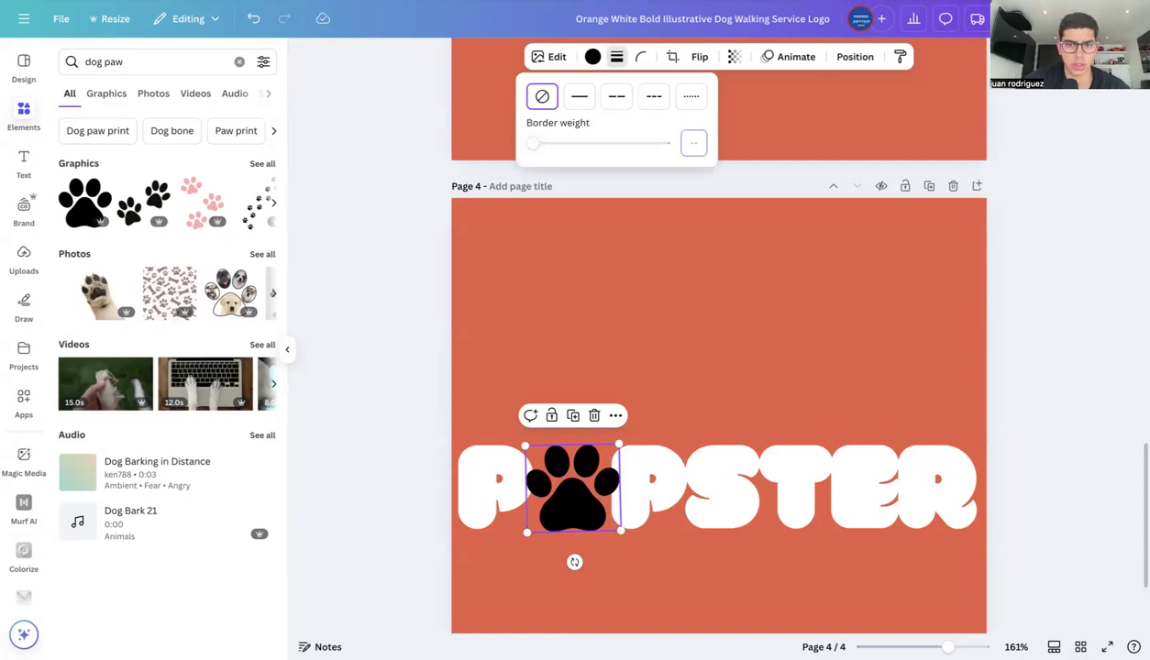
pyautogui.press('Return')
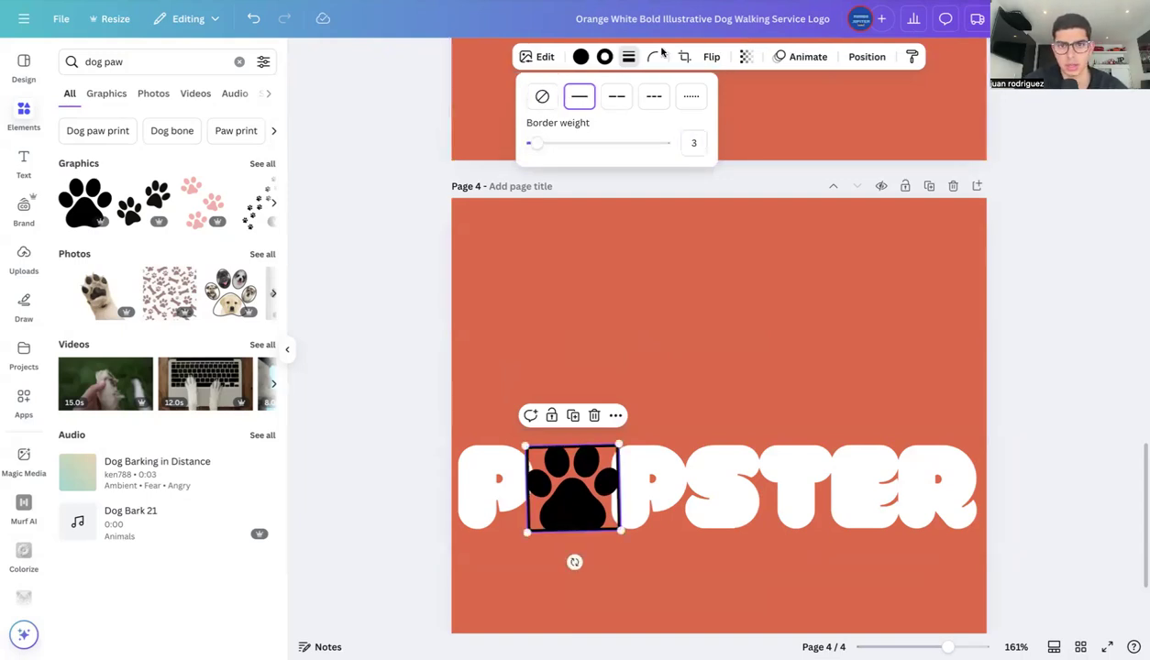
pyautogui.moveTo(540, 147); pyautogui.dragTo(531, 144)
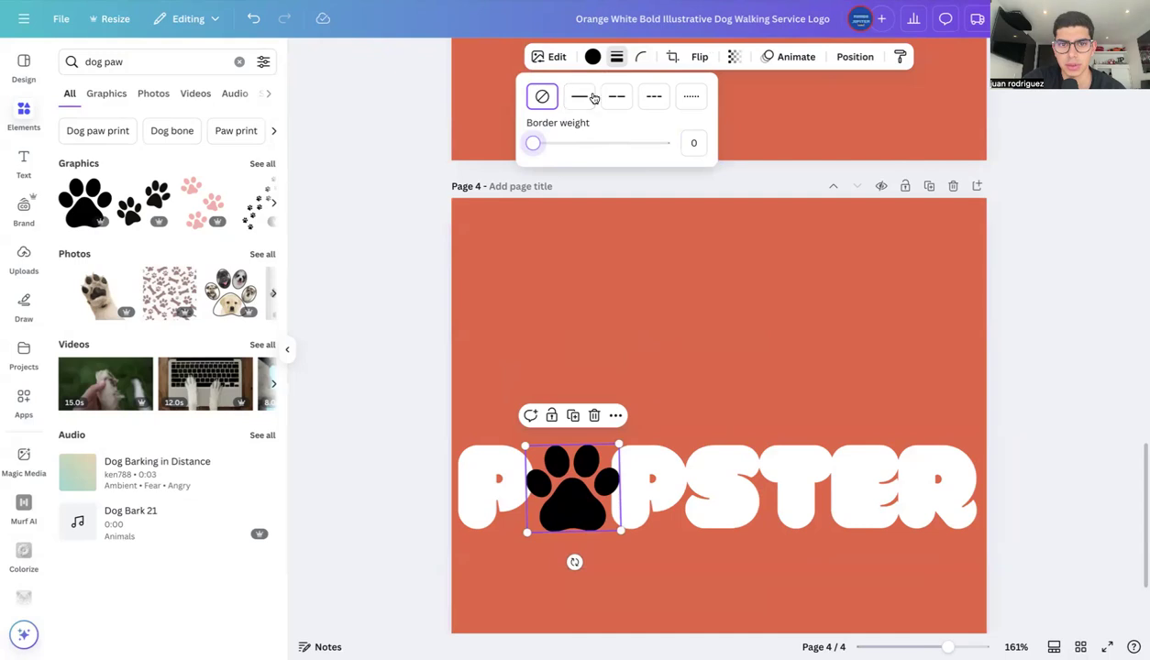
pyautogui.click(639, 62)
pyautogui.moveTo(568, 111); pyautogui.dragTo(518, 110)
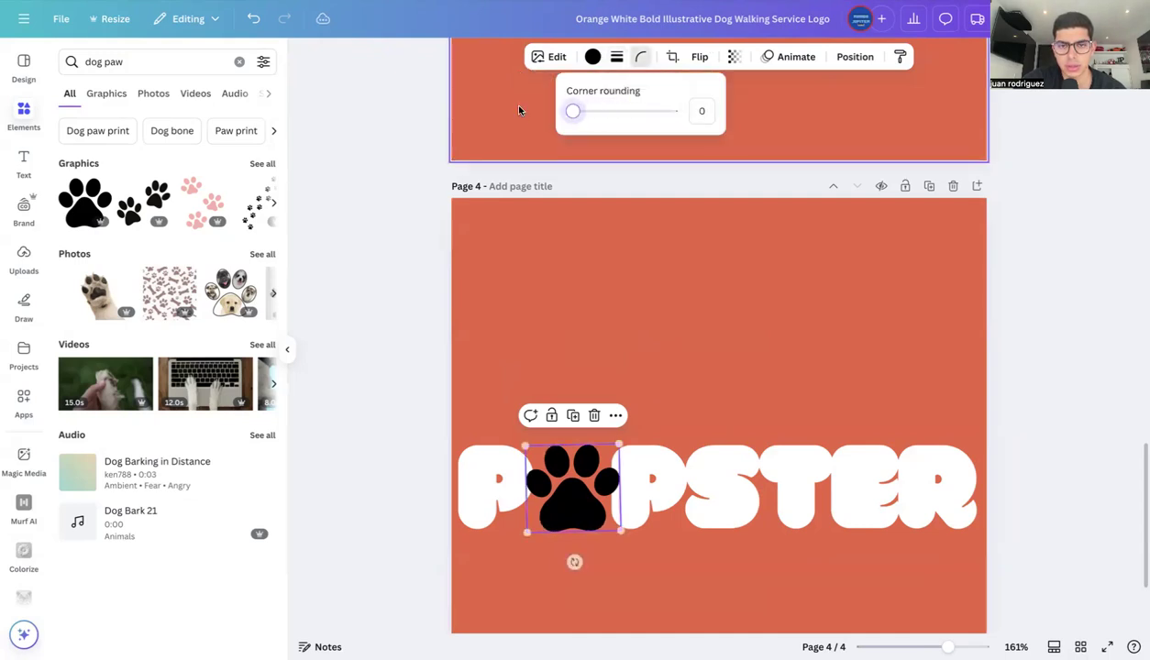
pyautogui.click(598, 60)
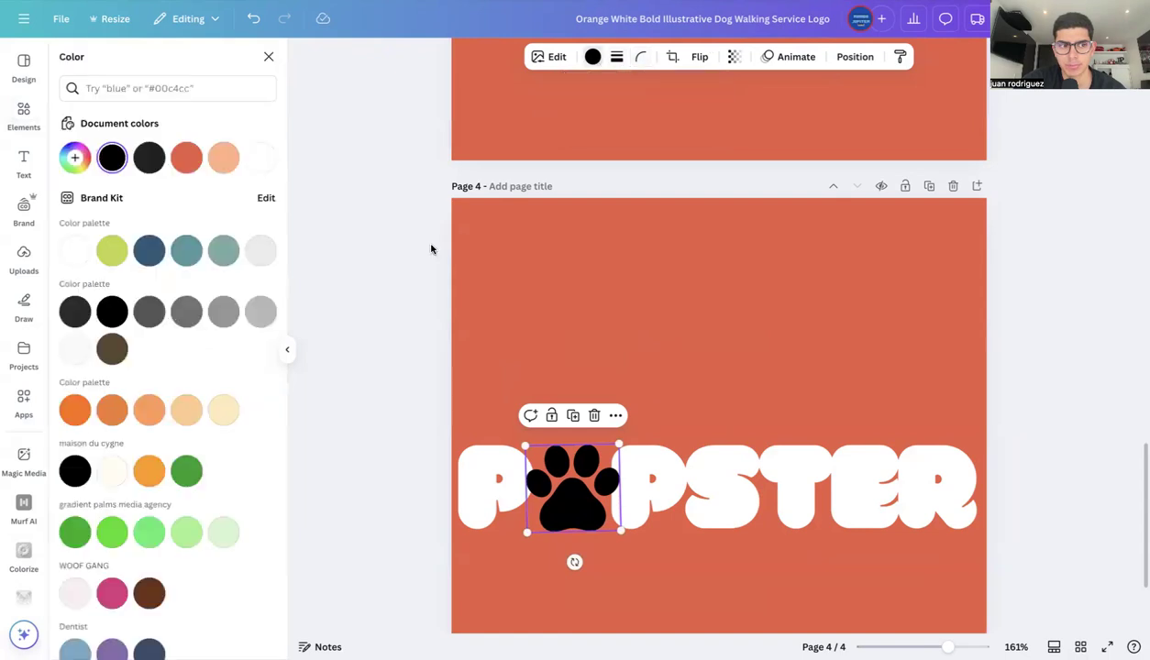
# Make page 4's background white and recolour the wordmark lettering orange
pyautogui.click(599, 328)
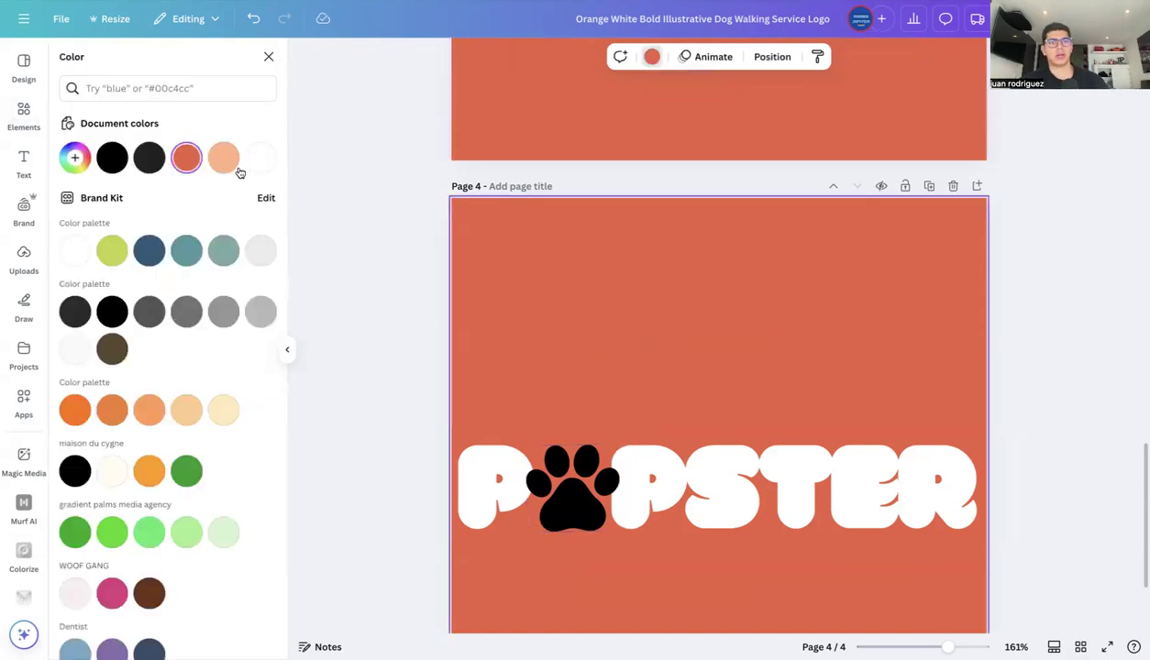
pyautogui.click(261, 158)
pyautogui.moveTo(417, 405); pyautogui.dragTo(881, 586)
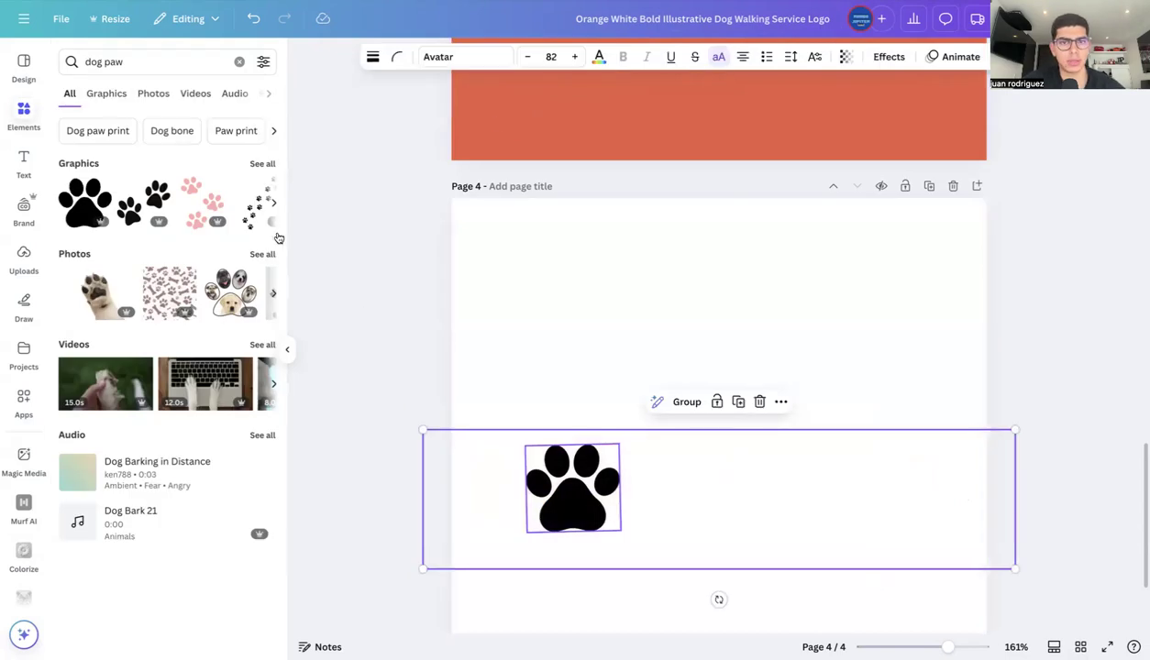
pyautogui.click(599, 57)
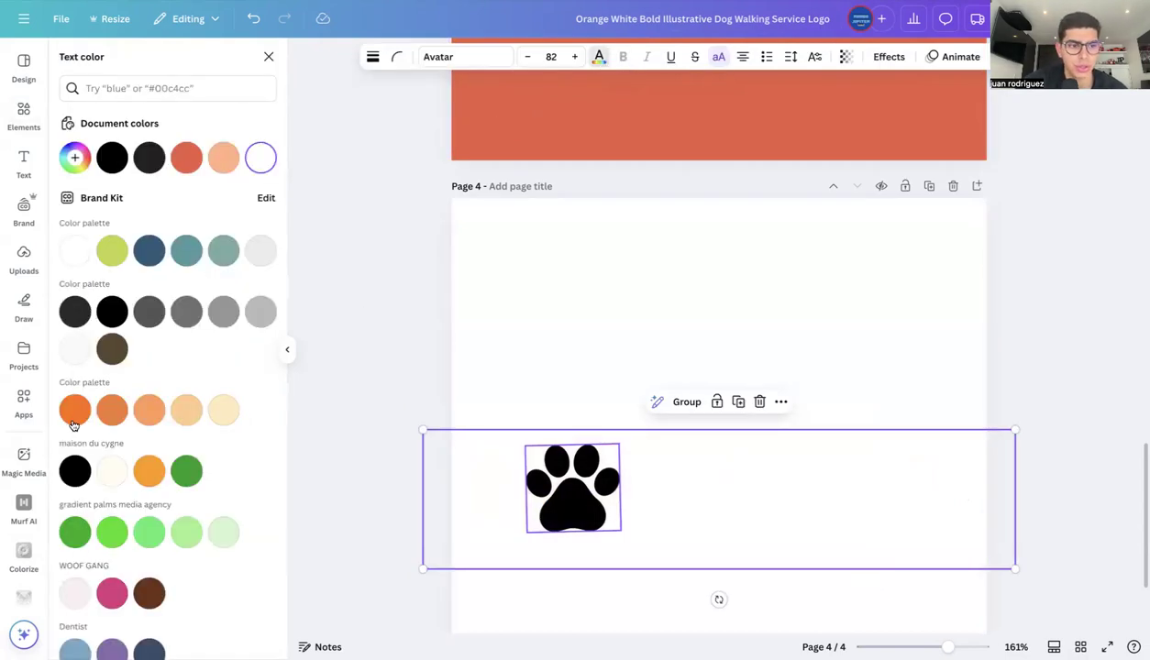
pyautogui.scroll(-5, 74, 425)
pyautogui.click(75, 427)
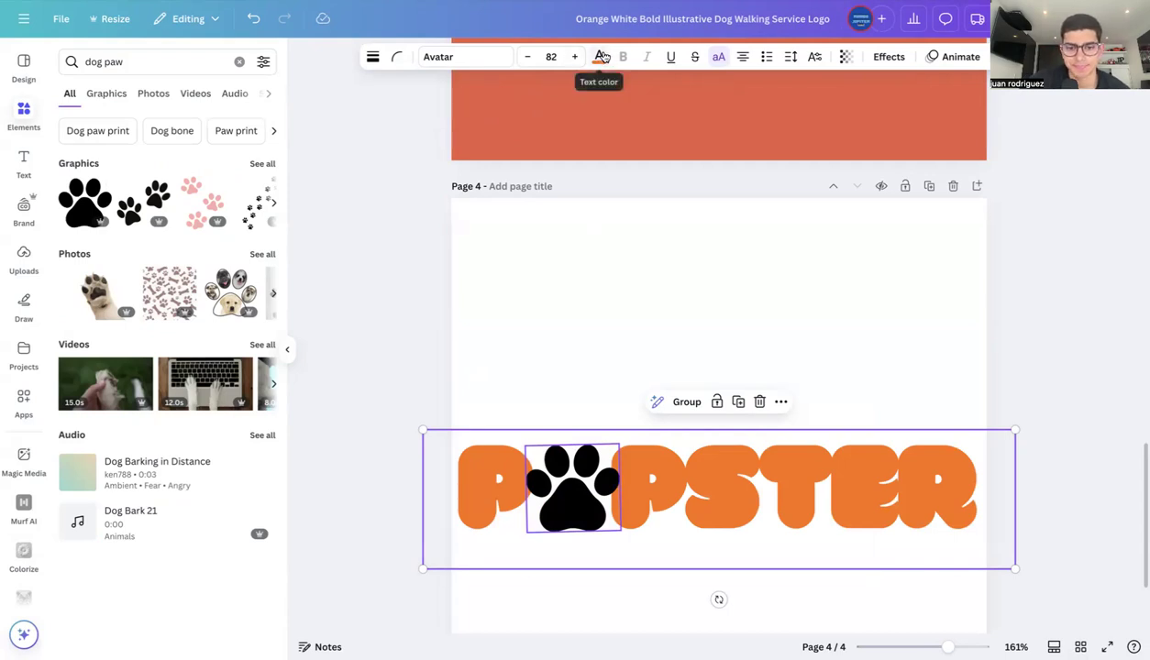
# Briefly try white lettering, undo back to orange, and zoom to fit the page
pyautogui.click(598, 57)
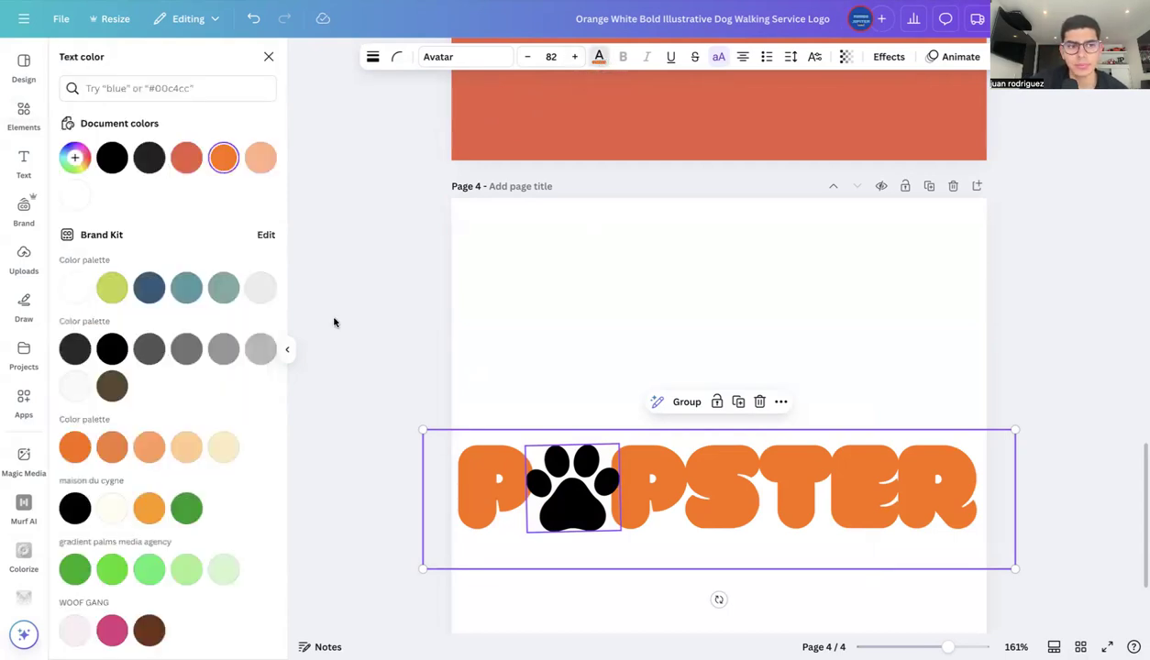
pyautogui.click(77, 197)
pyautogui.hotkey('ctrl', 'z')
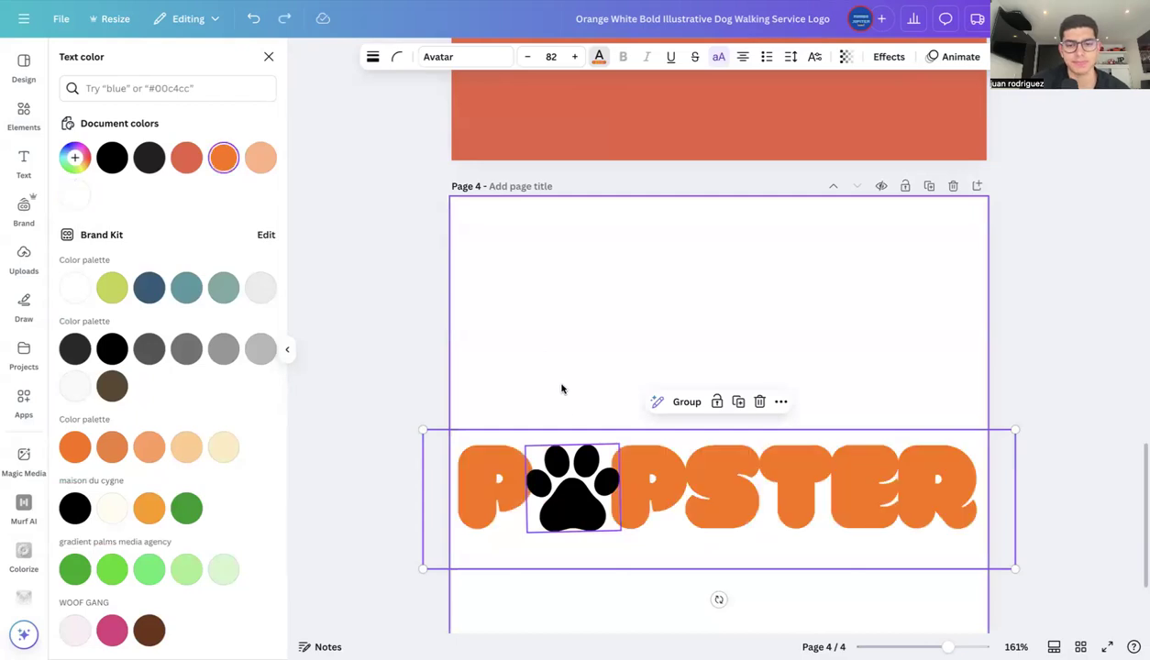
pyautogui.click(561, 389)
pyautogui.hotkey('ctrl', 'alt', '0')
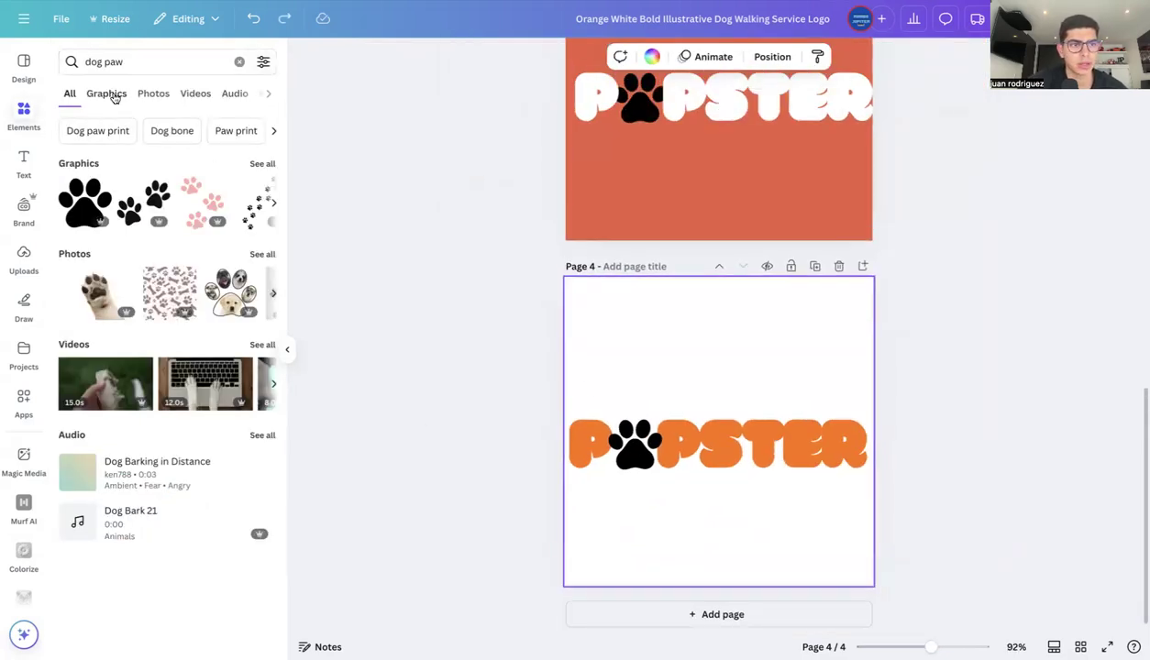
# Filter the dog paw results to graphics, add the outlined paw, then delete it
pyautogui.click(107, 94)
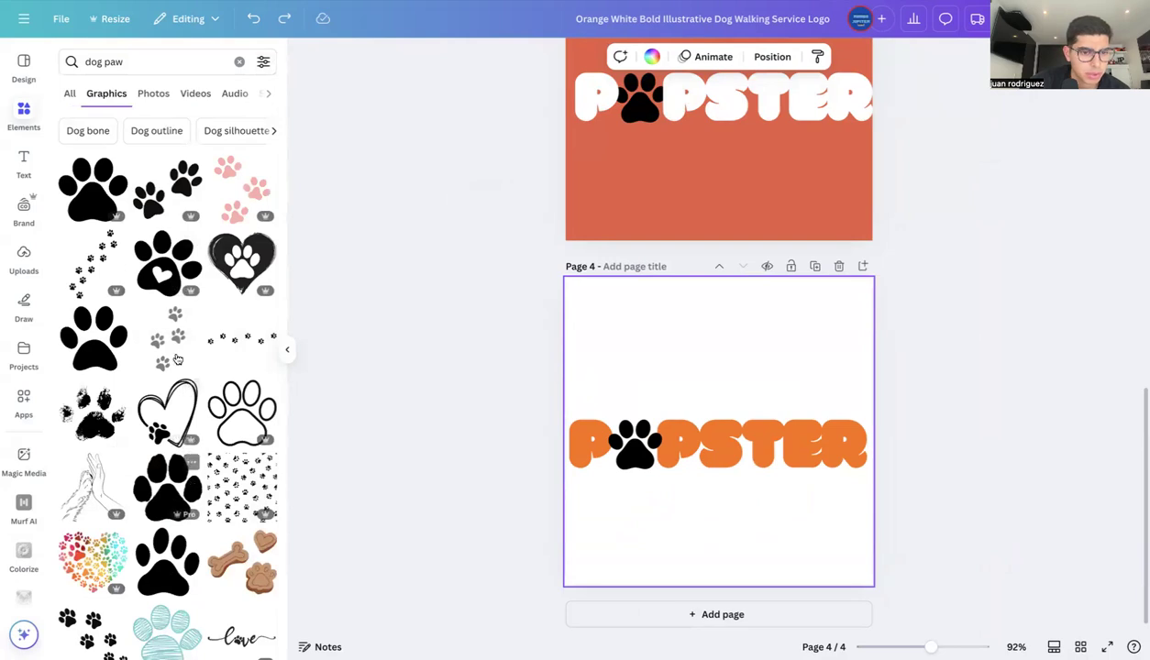
pyautogui.click(241, 413)
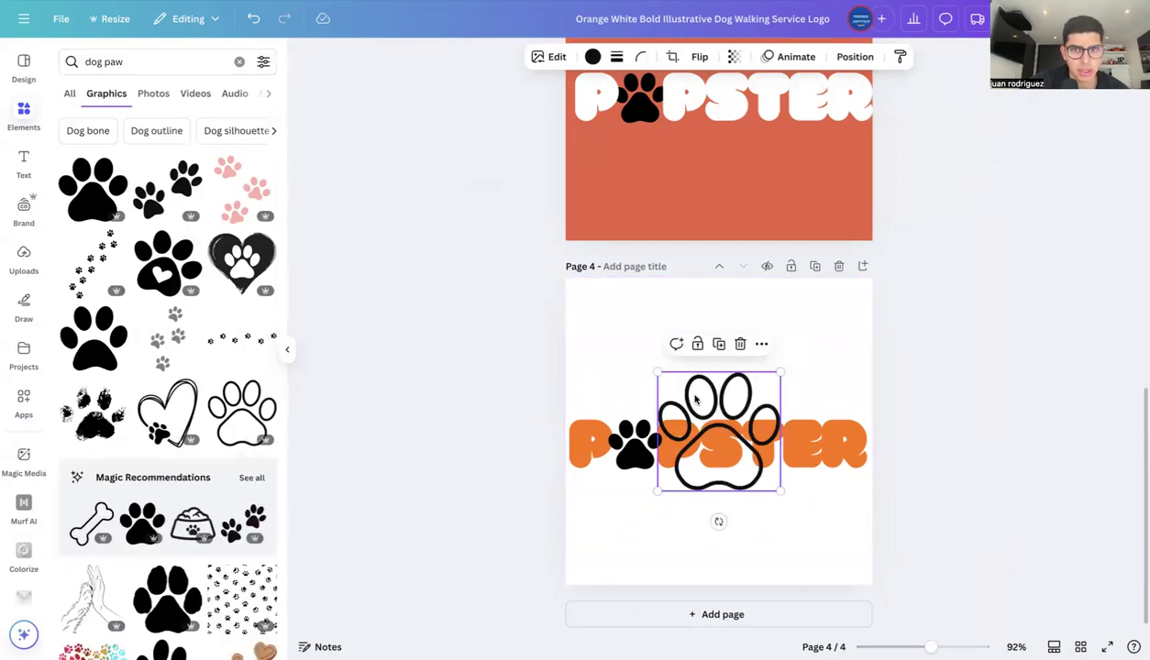
pyautogui.press('Delete')
# Try and remove a solid black paw, then bring up colour options for the wordmark's paw
pyautogui.scroll(-5, 156, 509)
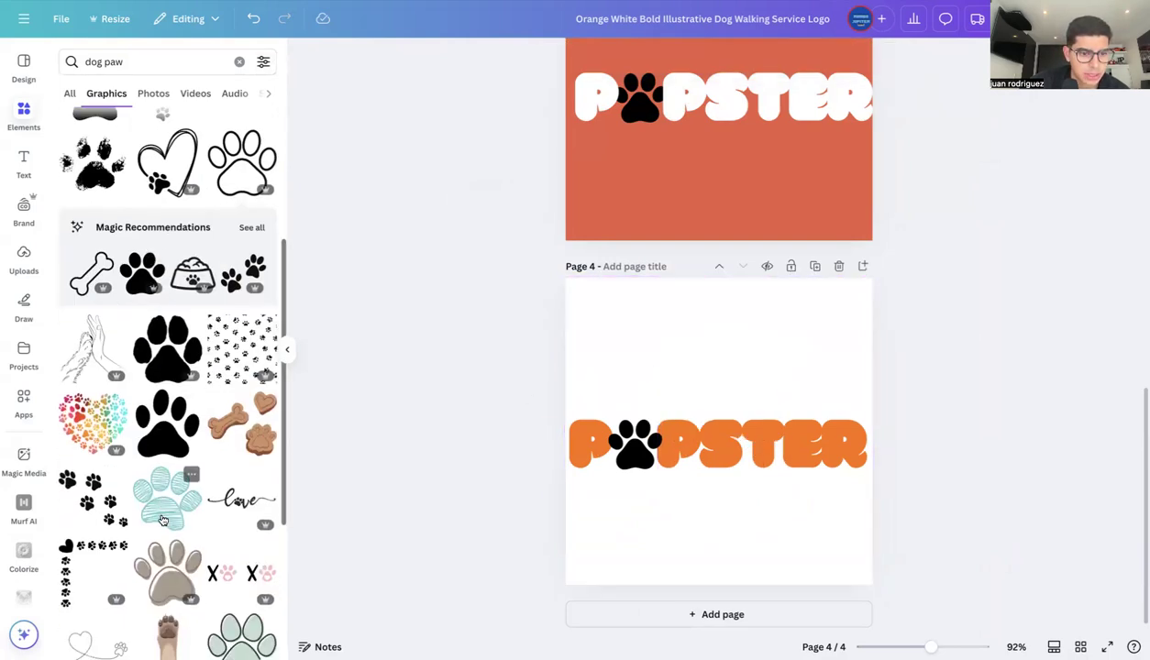
pyautogui.scroll(-1, 164, 515)
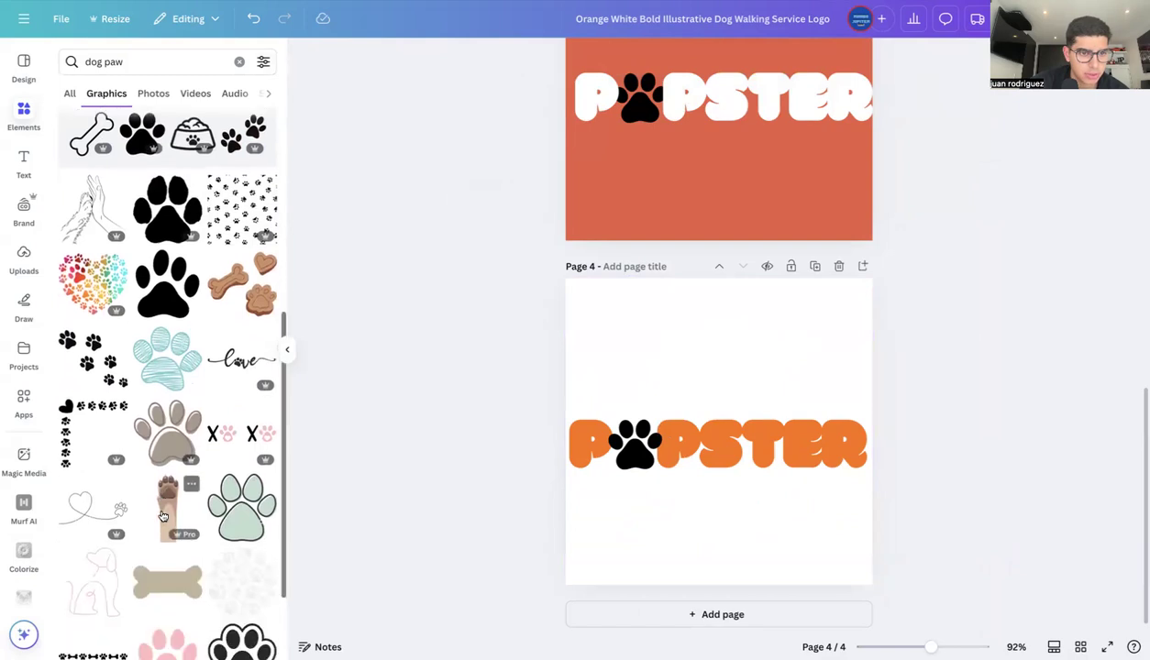
pyautogui.click(167, 285)
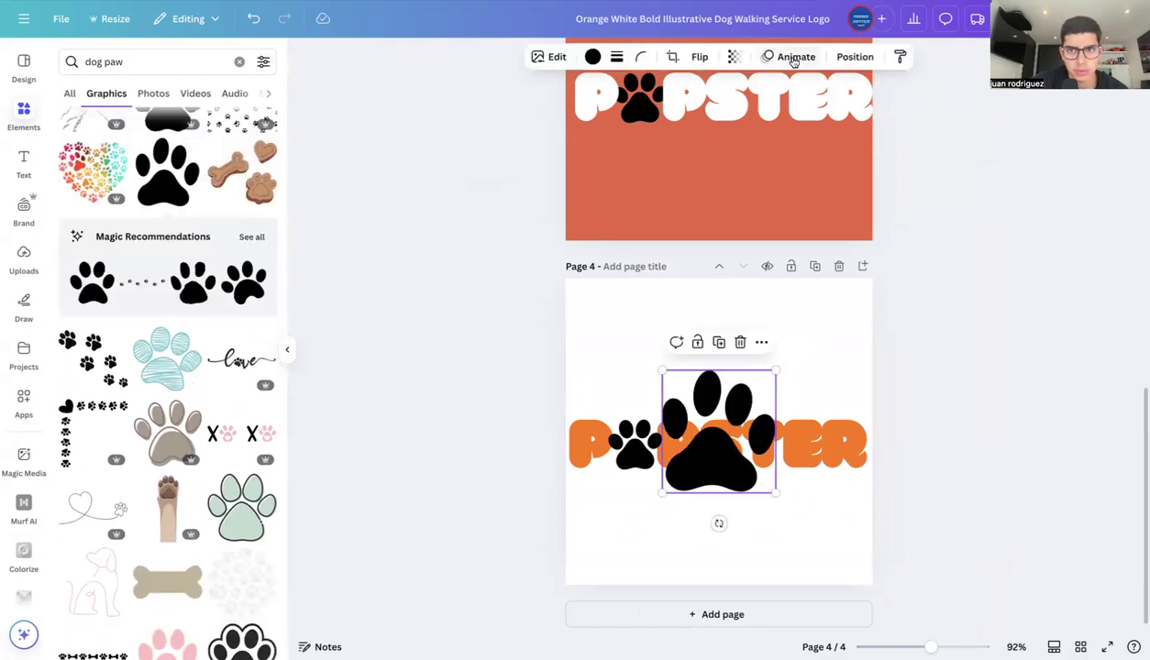
pyautogui.press('Delete')
pyautogui.click(635, 444)
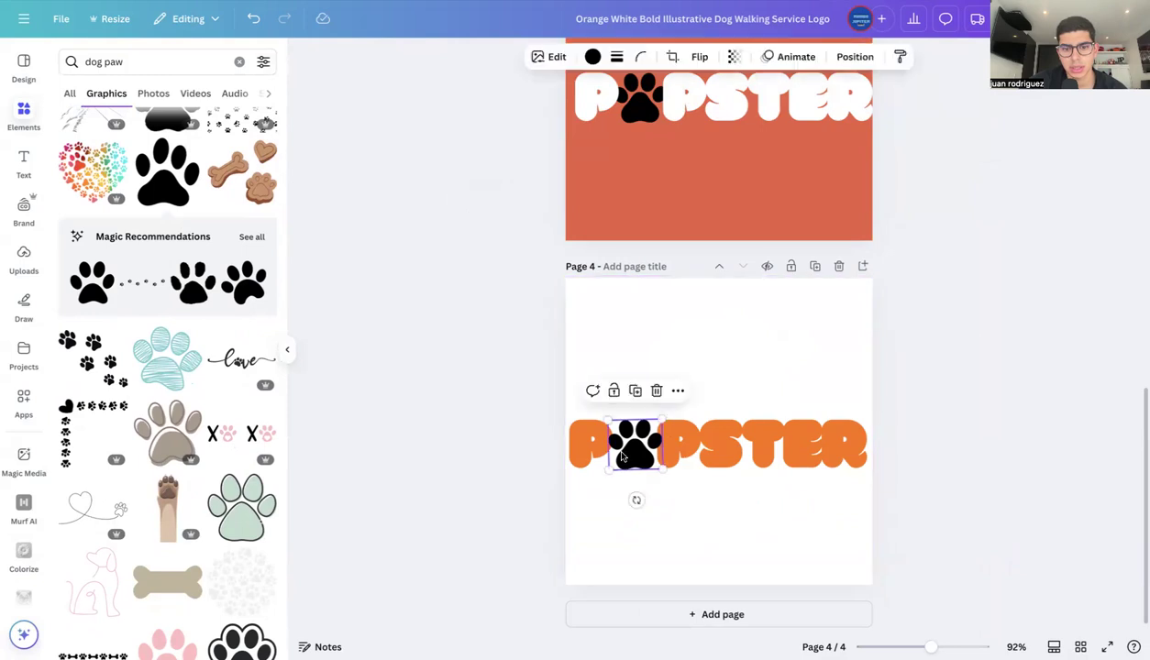
pyautogui.click(593, 56)
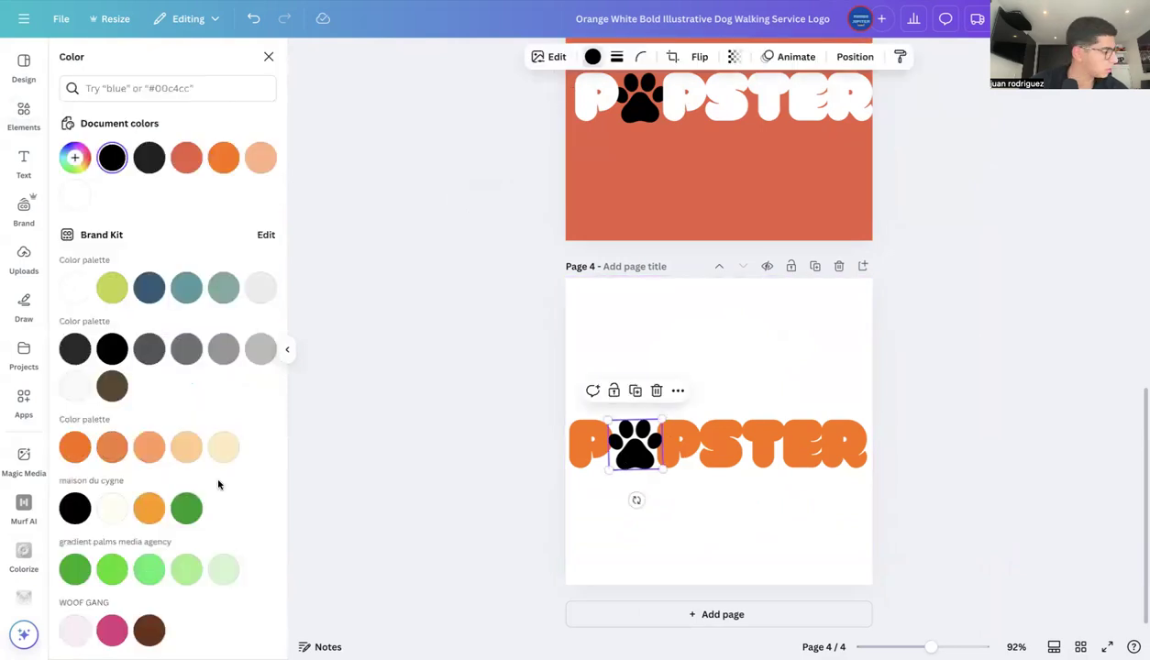
# Try brown and then orange on the wordmark paw before closing the colour options
pyautogui.scroll(-5, 160, 390)
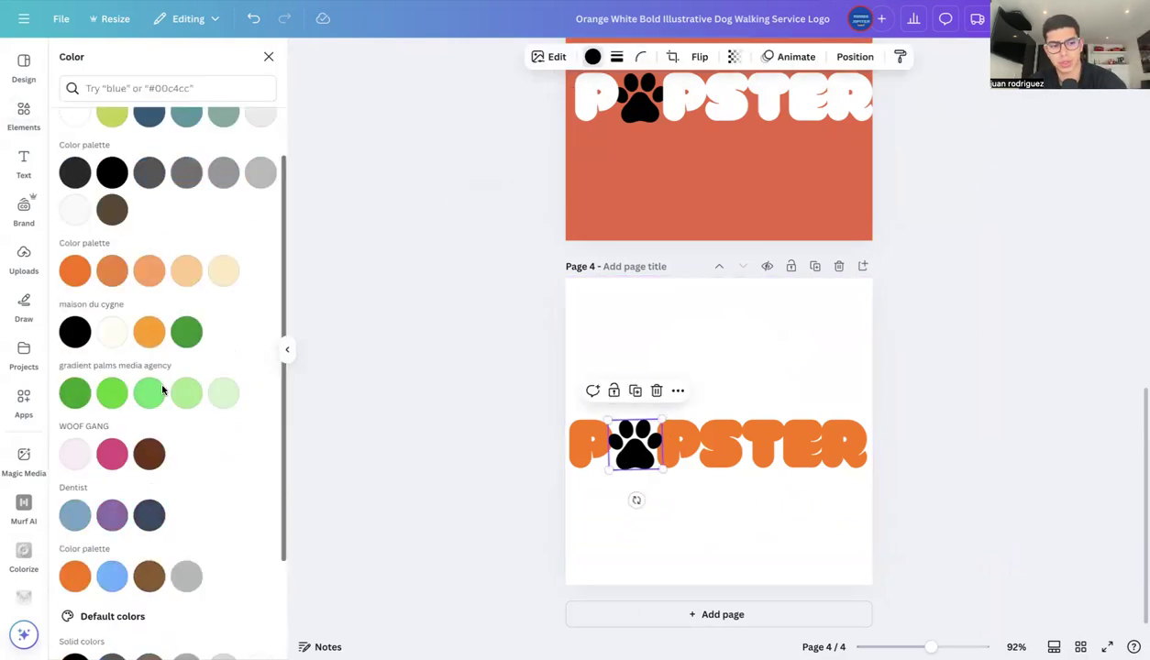
pyautogui.click(150, 428)
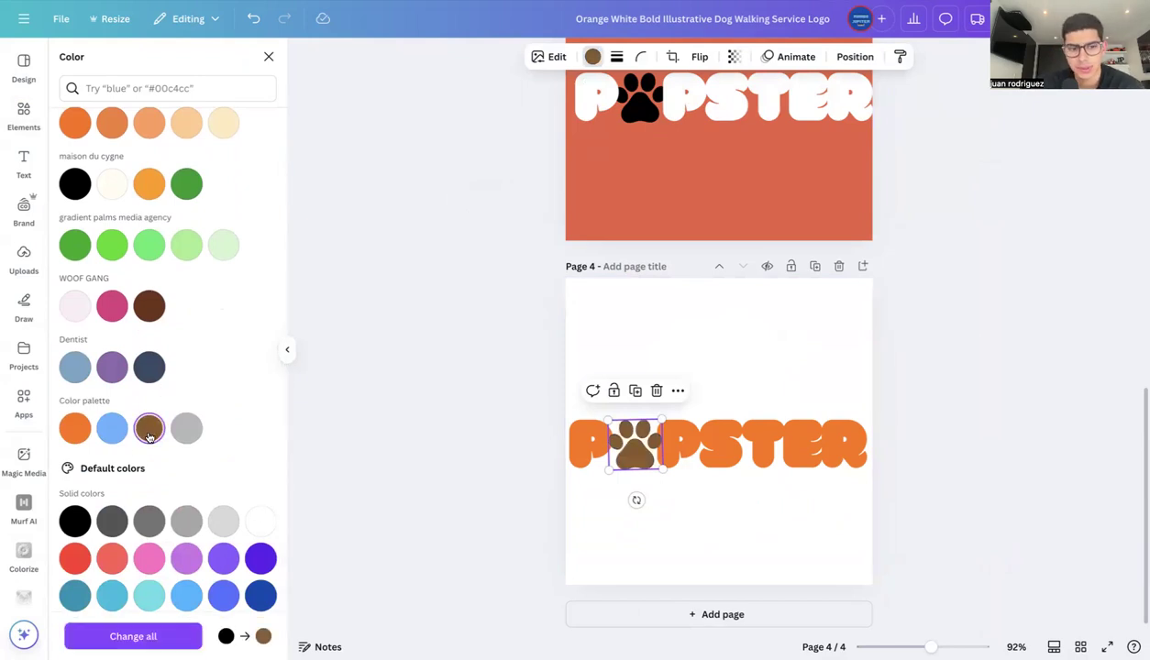
pyautogui.click(75, 428)
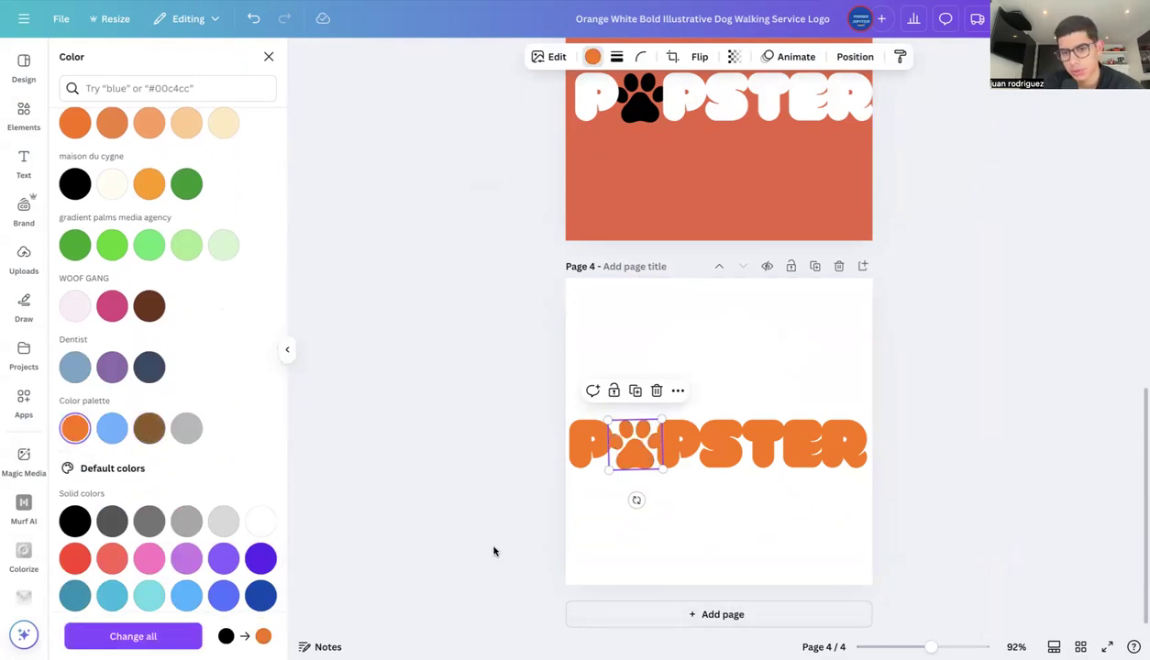
pyautogui.click(494, 550)
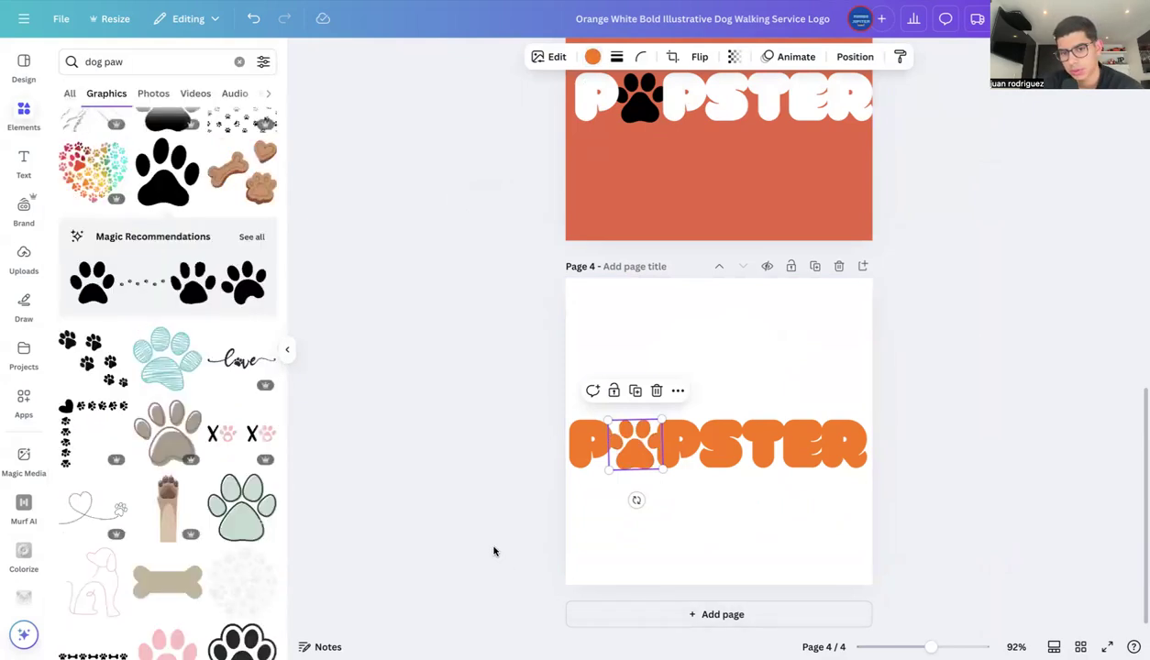
# Reselect the paw inside the PUPSTER wordmark and recolour it light blue
pyautogui.click(634, 455)
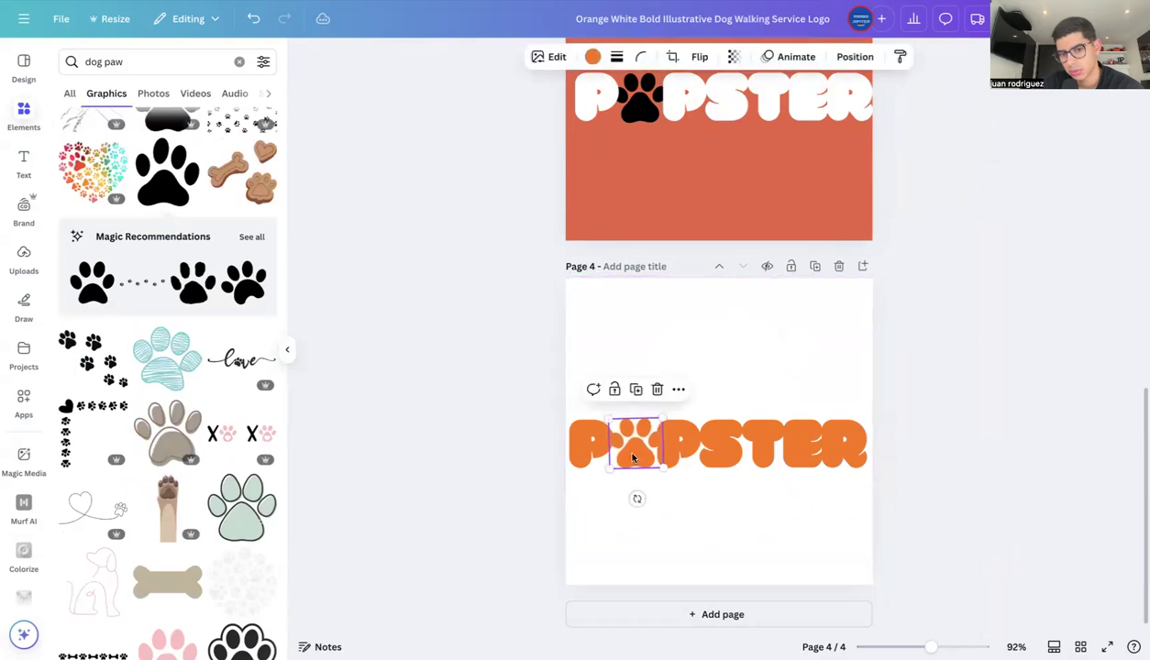
pyautogui.click(509, 482)
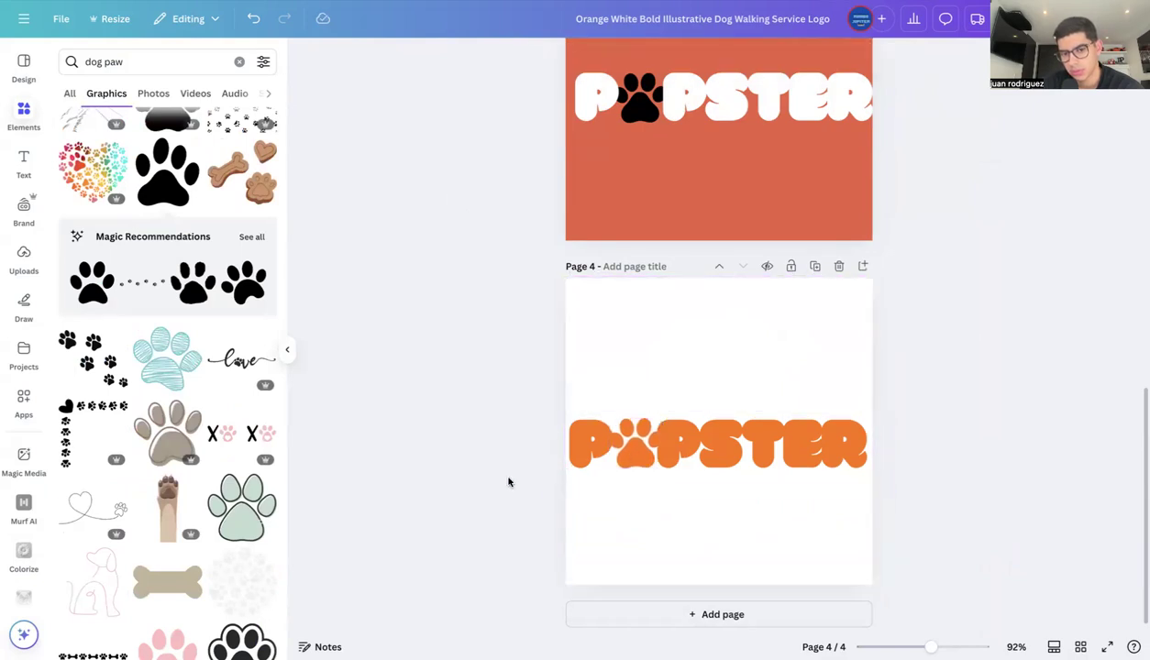
pyautogui.click(629, 452)
pyautogui.moveTo(629, 452); pyautogui.dragTo(628, 452)
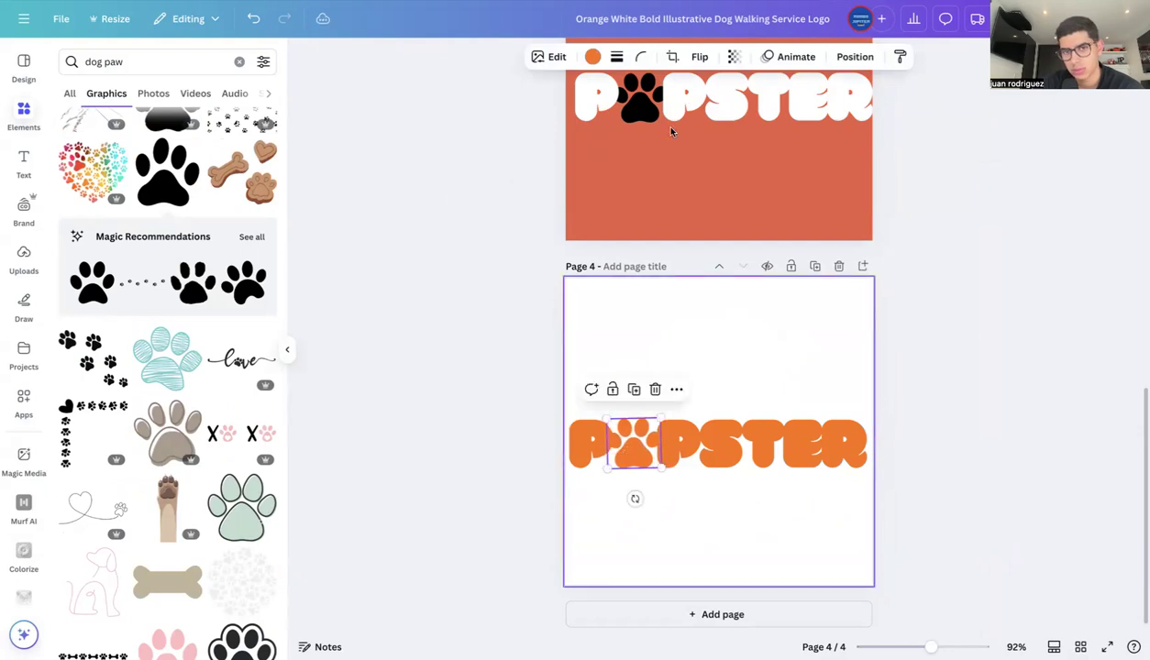
pyautogui.click(592, 57)
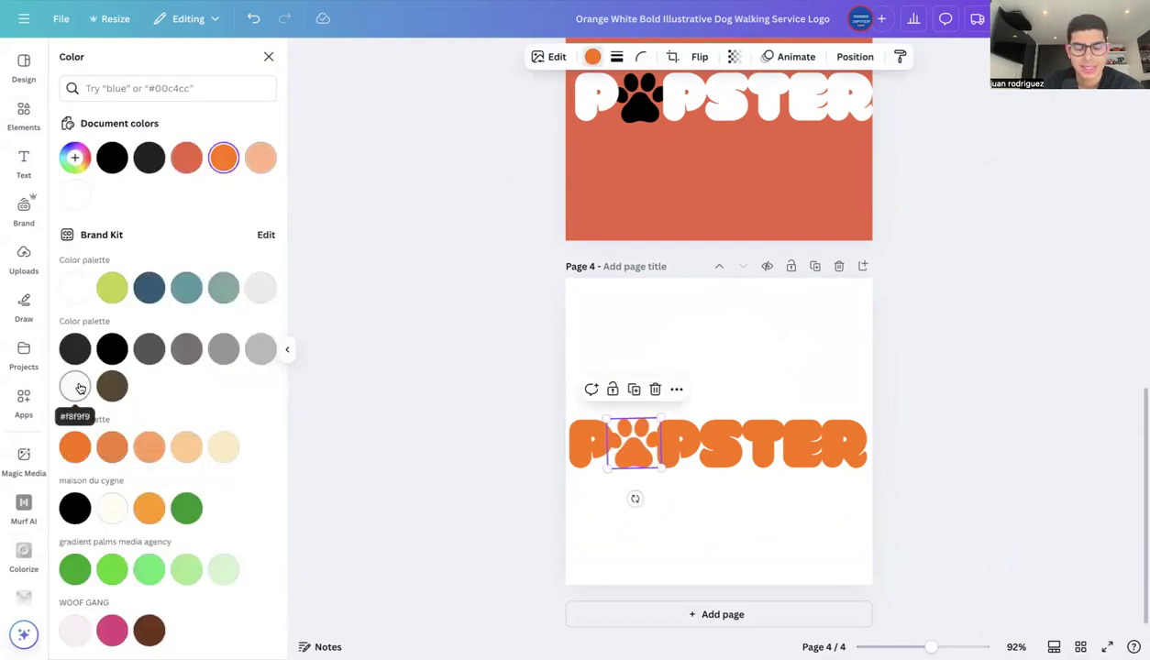
pyautogui.scroll(-3, 112, 349)
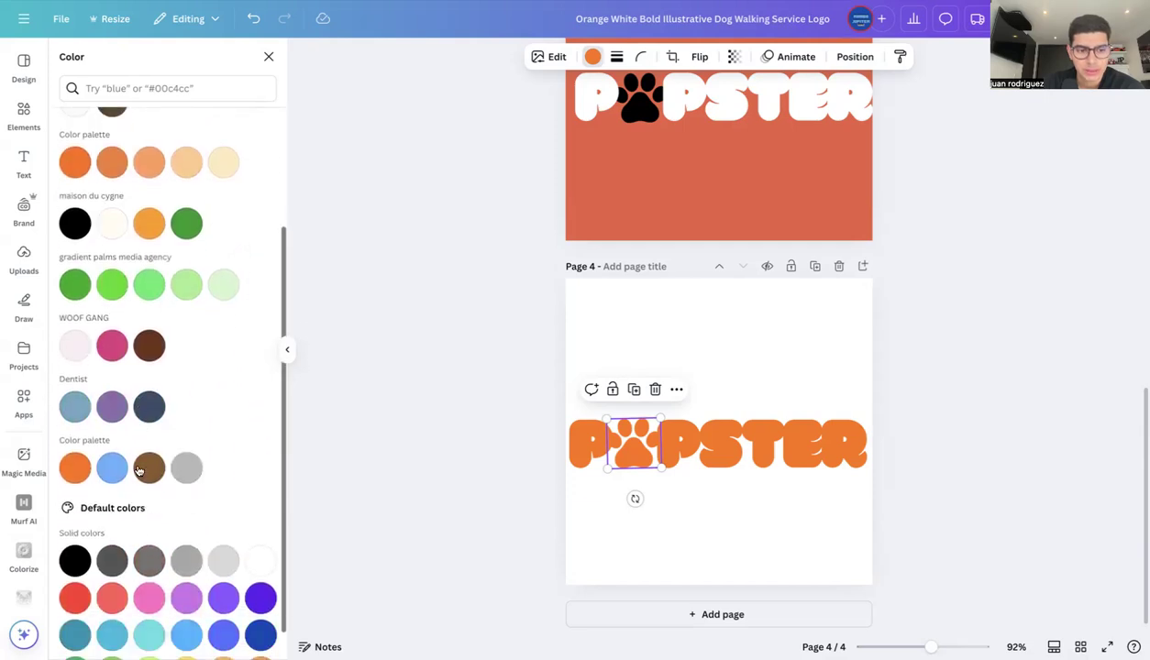
pyautogui.click(111, 470)
pyautogui.click(440, 505)
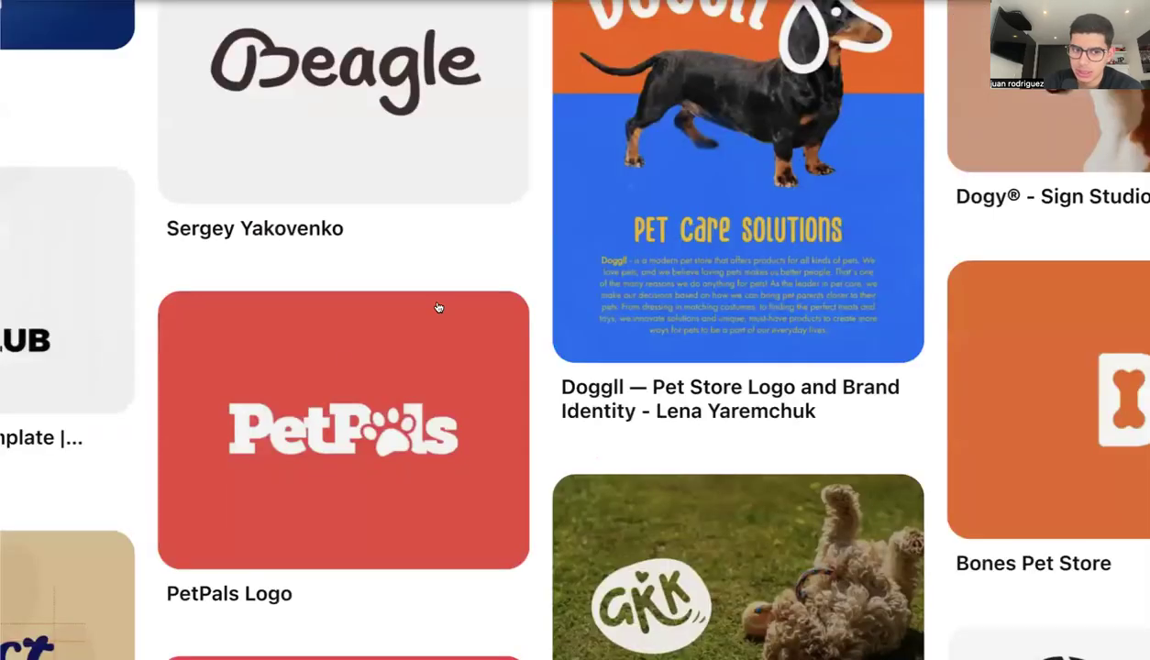
pyautogui.moveTo(386, 415)
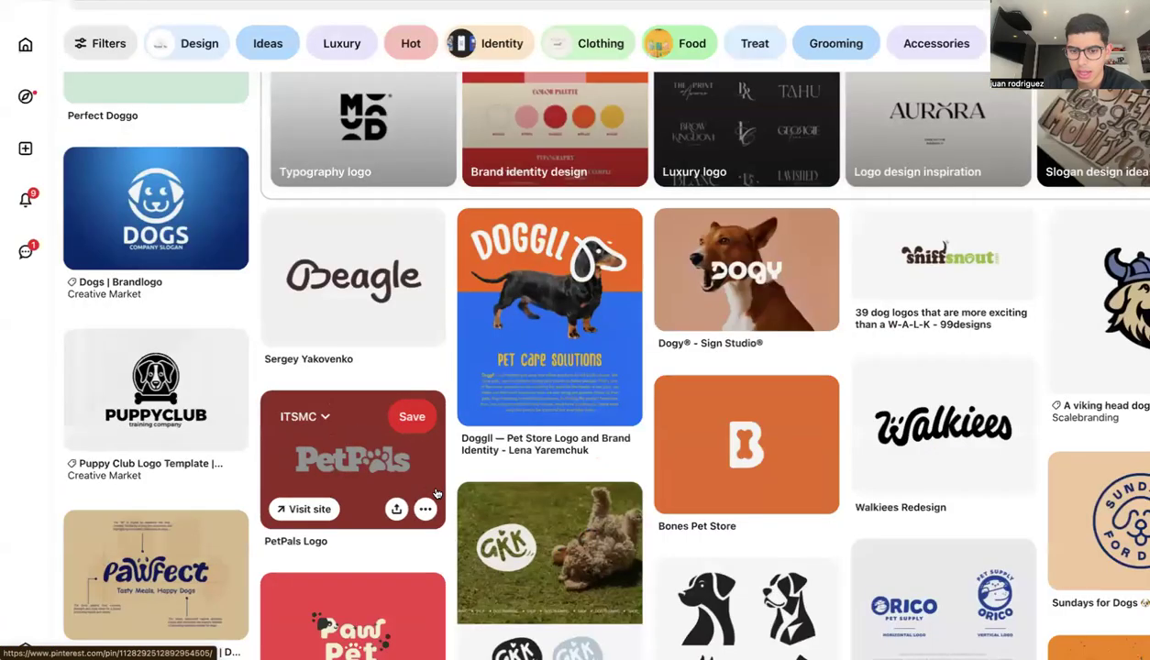
# Scroll through the 'dog brand logos' pins, then reload the page twice for fresh results
pyautogui.scroll(-2, 437, 493)
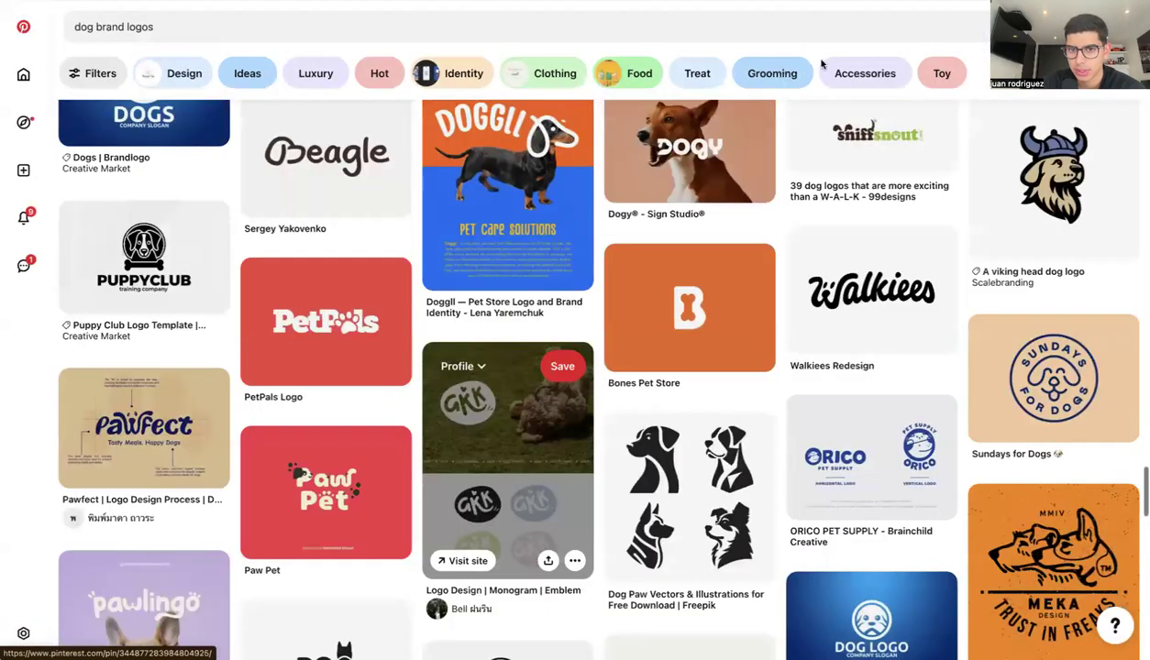
pyautogui.scroll(-1, 719, 300)
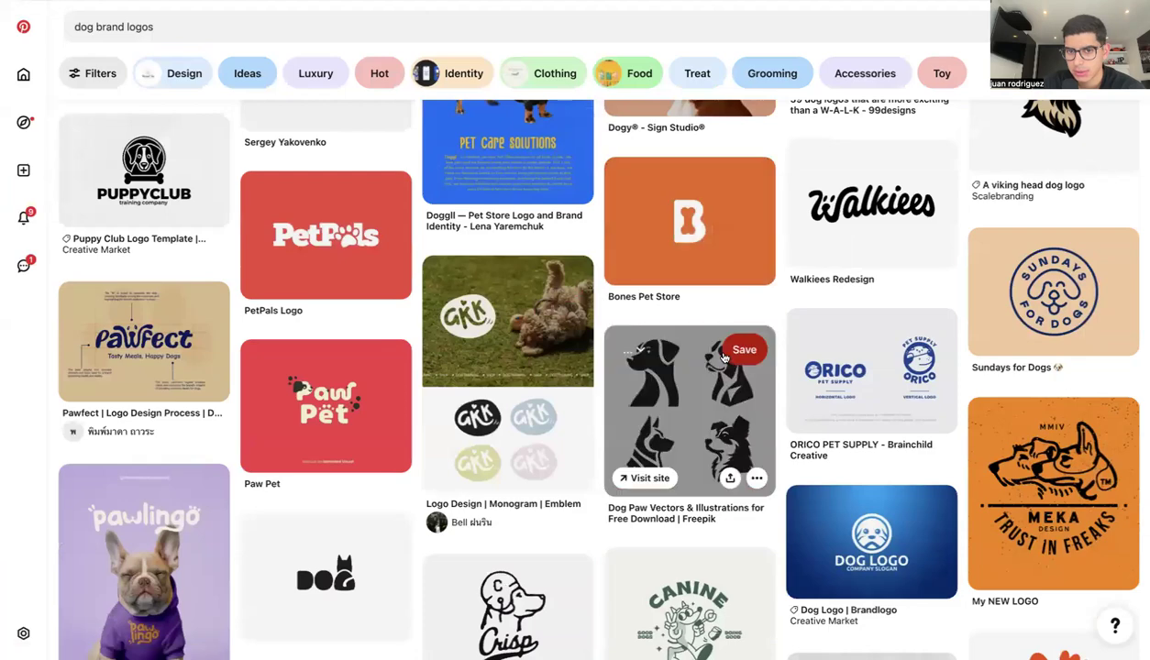
pyautogui.scroll(-4, 723, 357)
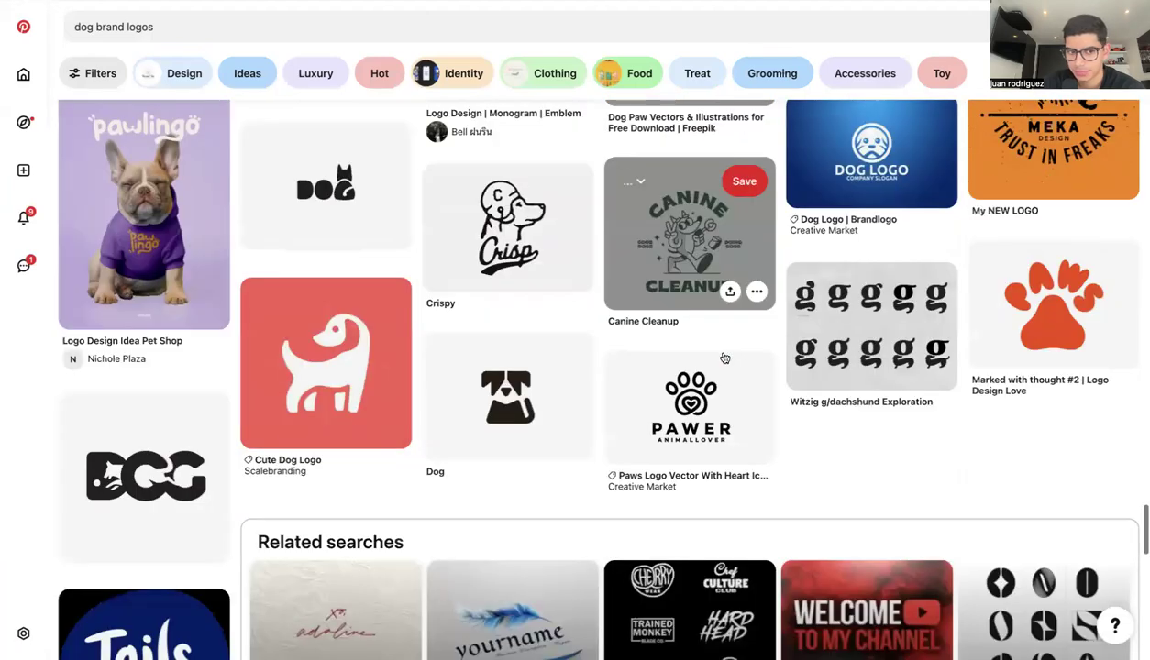
pyautogui.scroll(-6, 725, 358)
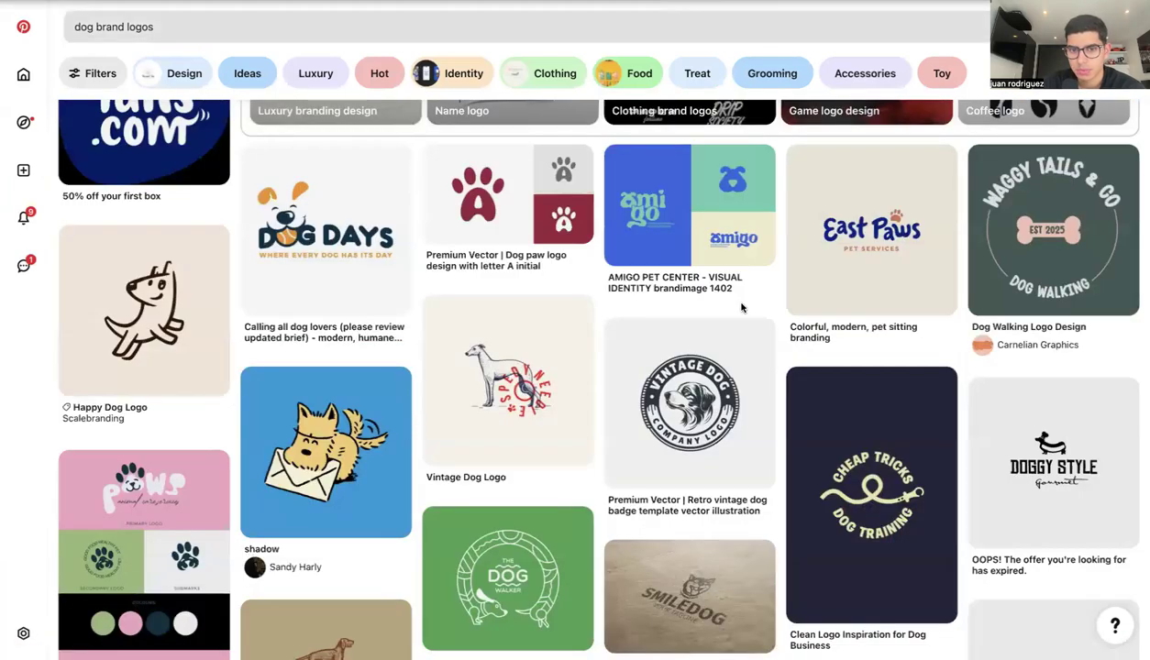
pyautogui.scroll(-6, 742, 309)
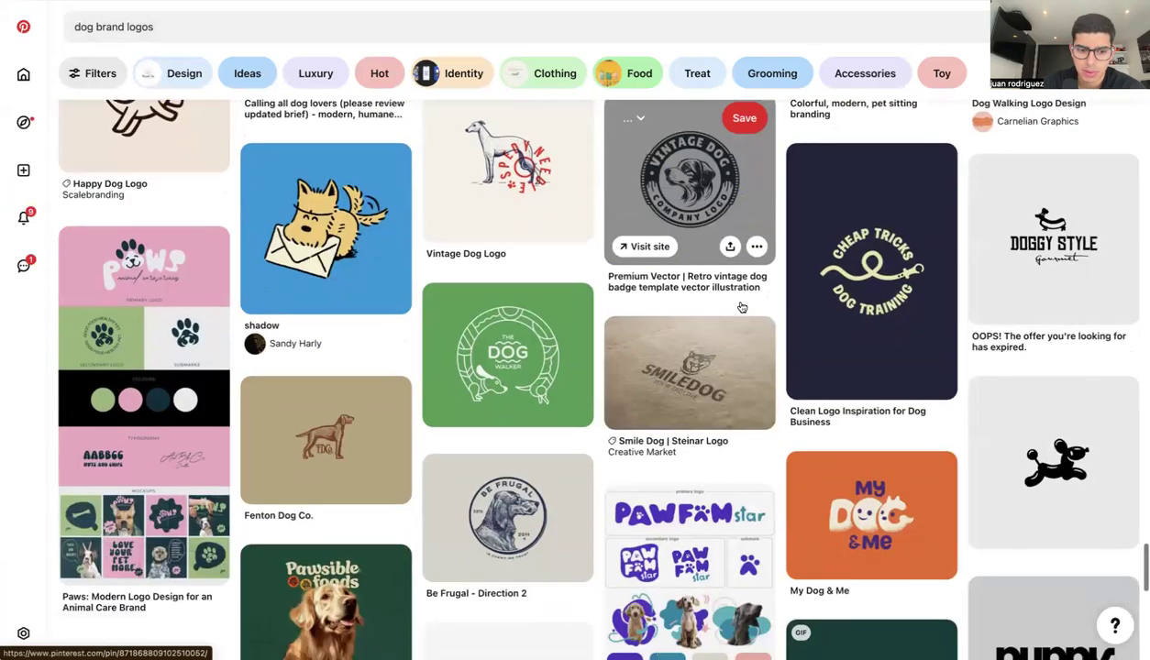
pyautogui.scroll(-2, 742, 309)
pyautogui.scroll(-1, 741, 308)
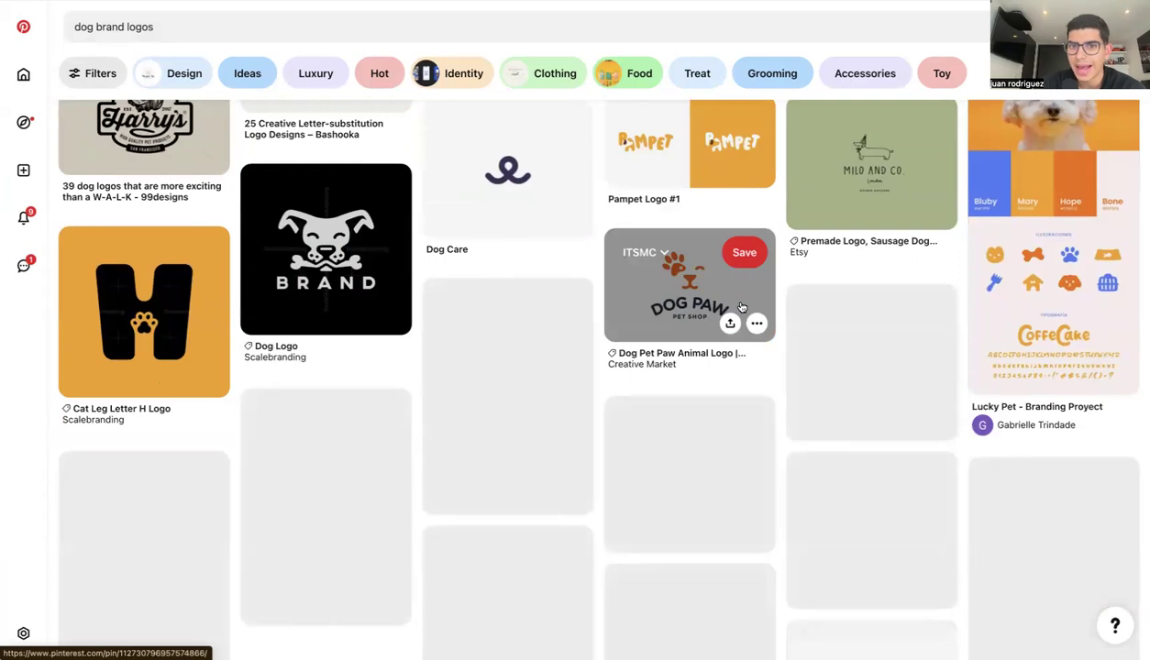
pyautogui.press('super+r')
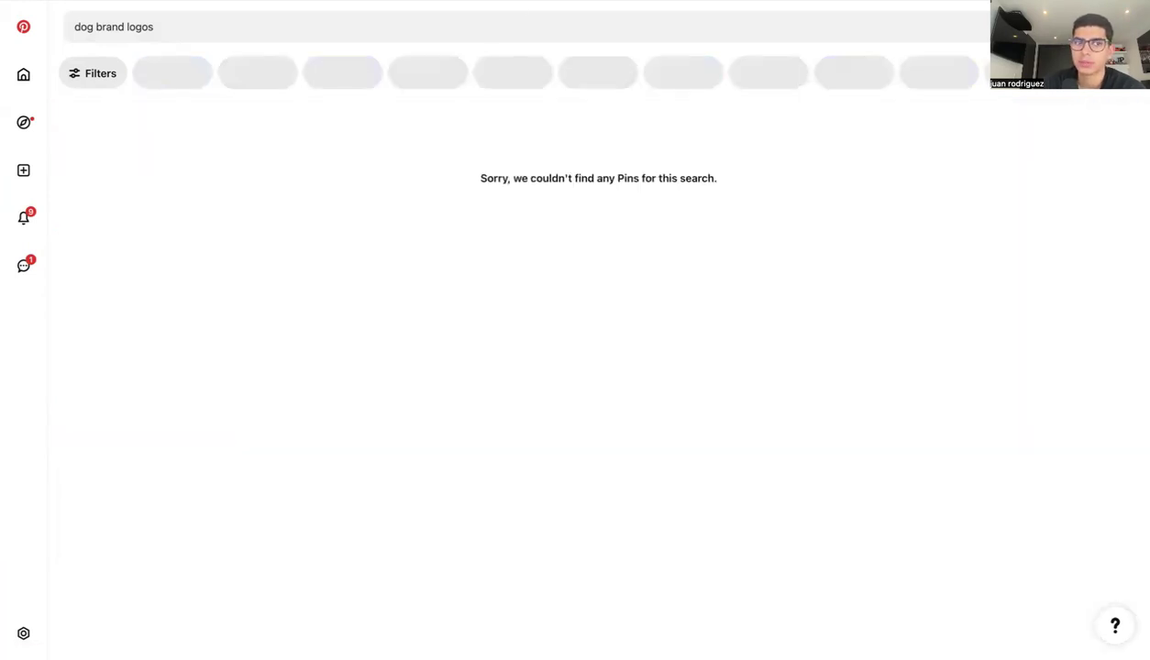
pyautogui.press('super+r')
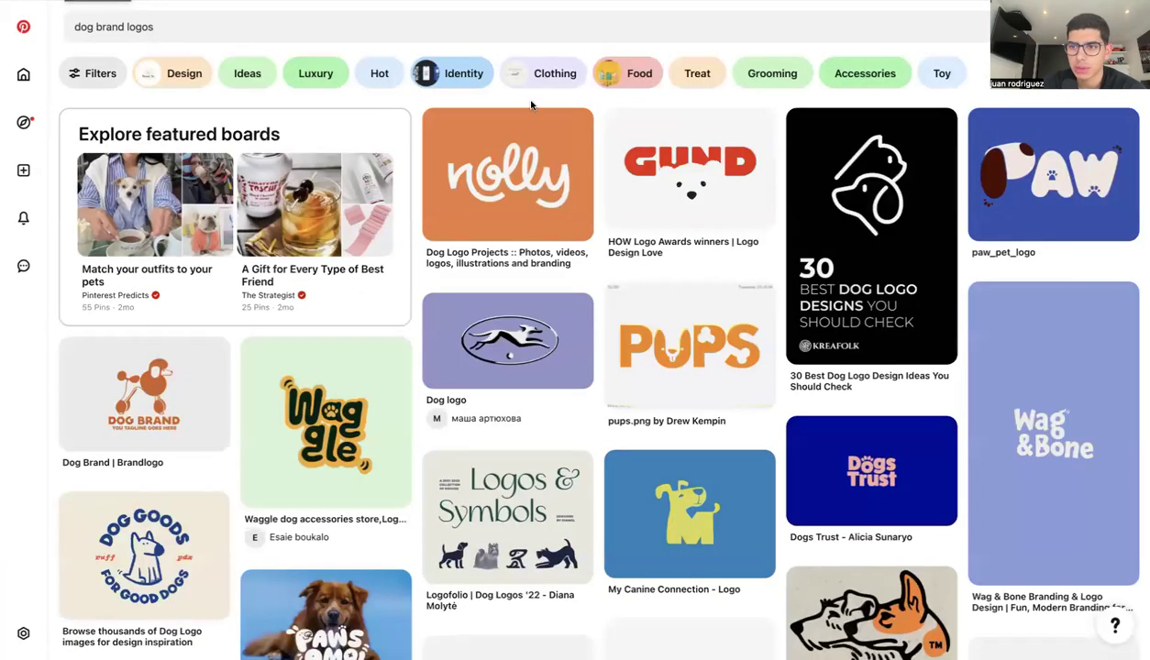
pyautogui.moveTo(705, 336)
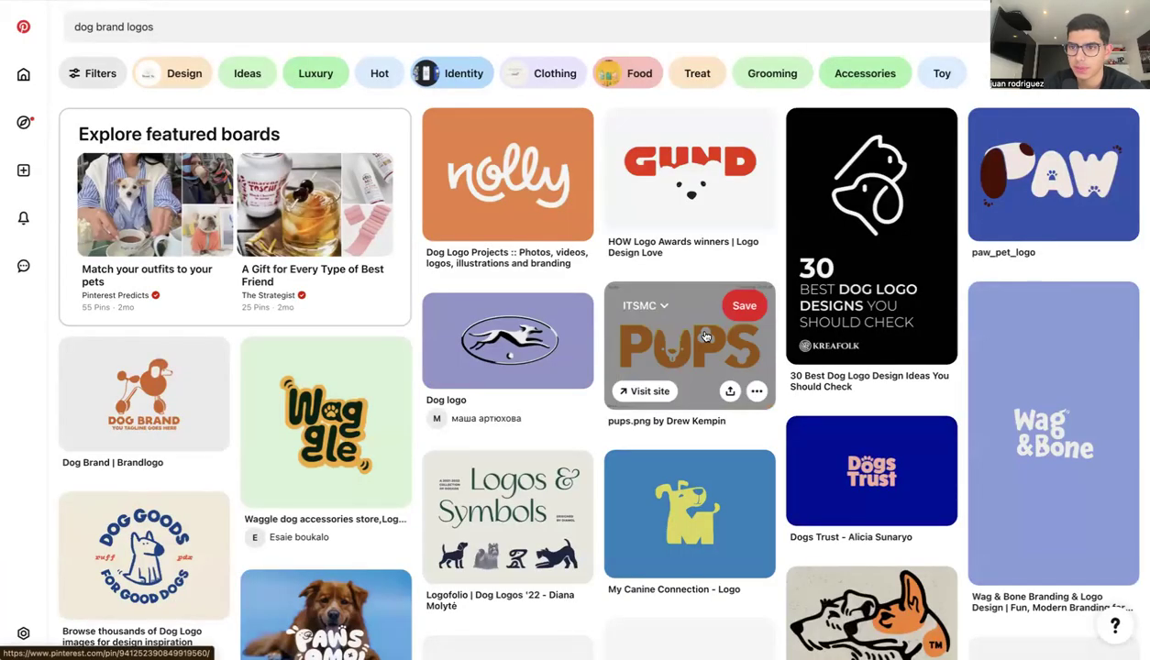
pyautogui.moveTo(1041, 188)
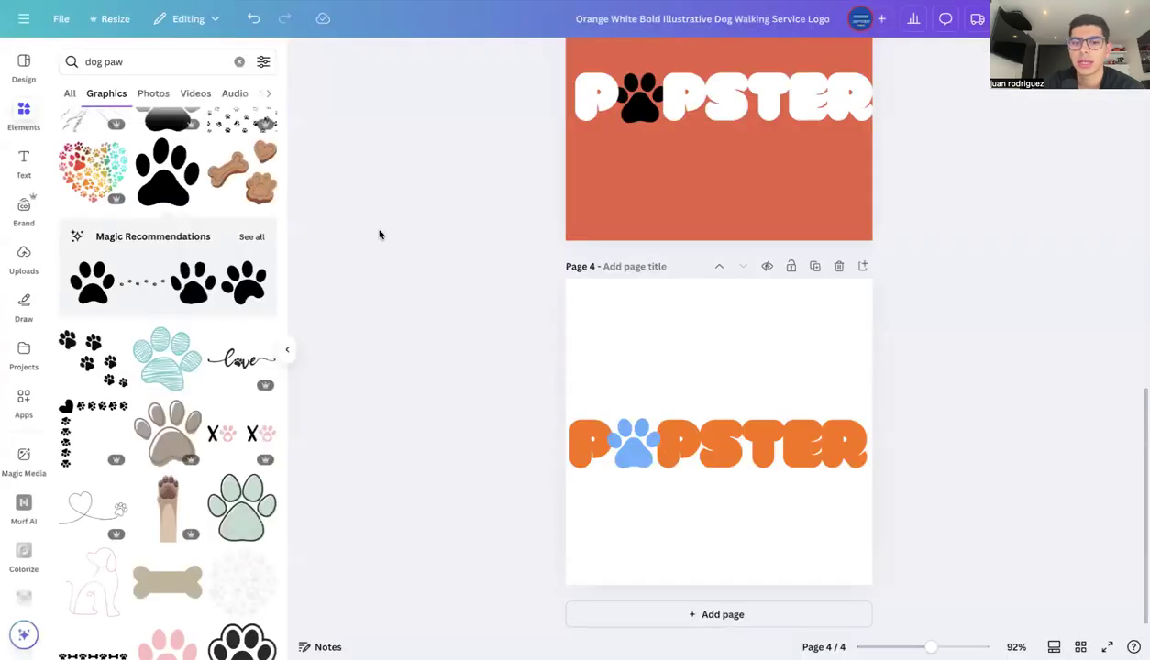
# Add a blank fifth page and browse graphics results for 'dog head', fixing the typo
pyautogui.click(688, 610)
pyautogui.click(239, 61)
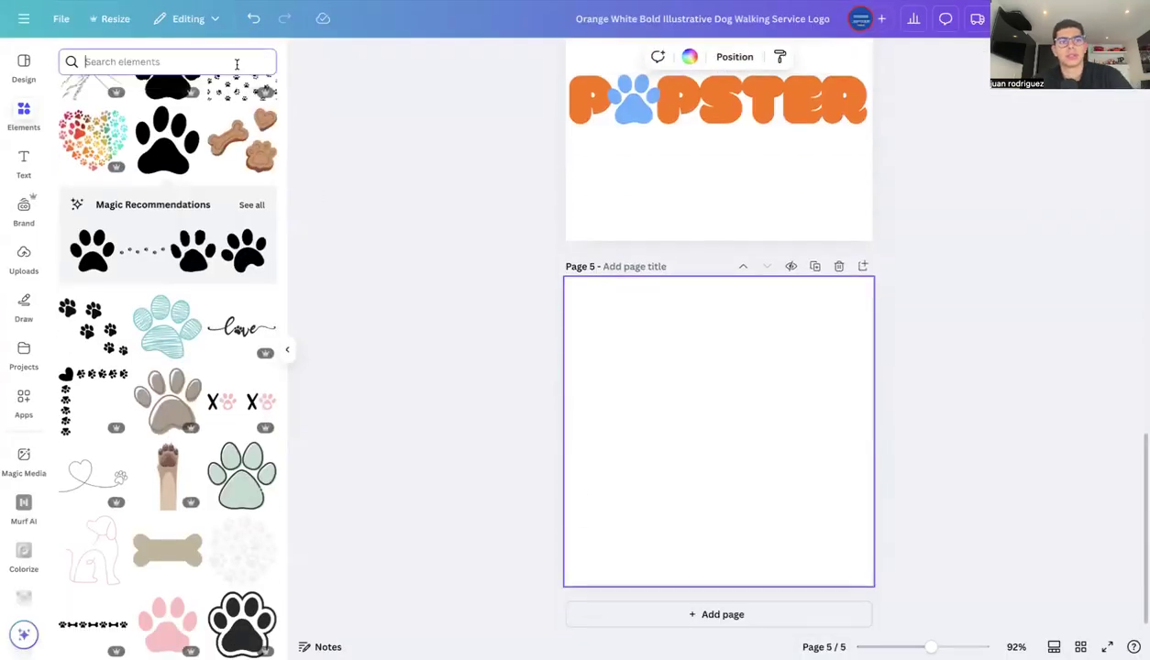
pyautogui.write('dog hed')
pyautogui.press('Return')
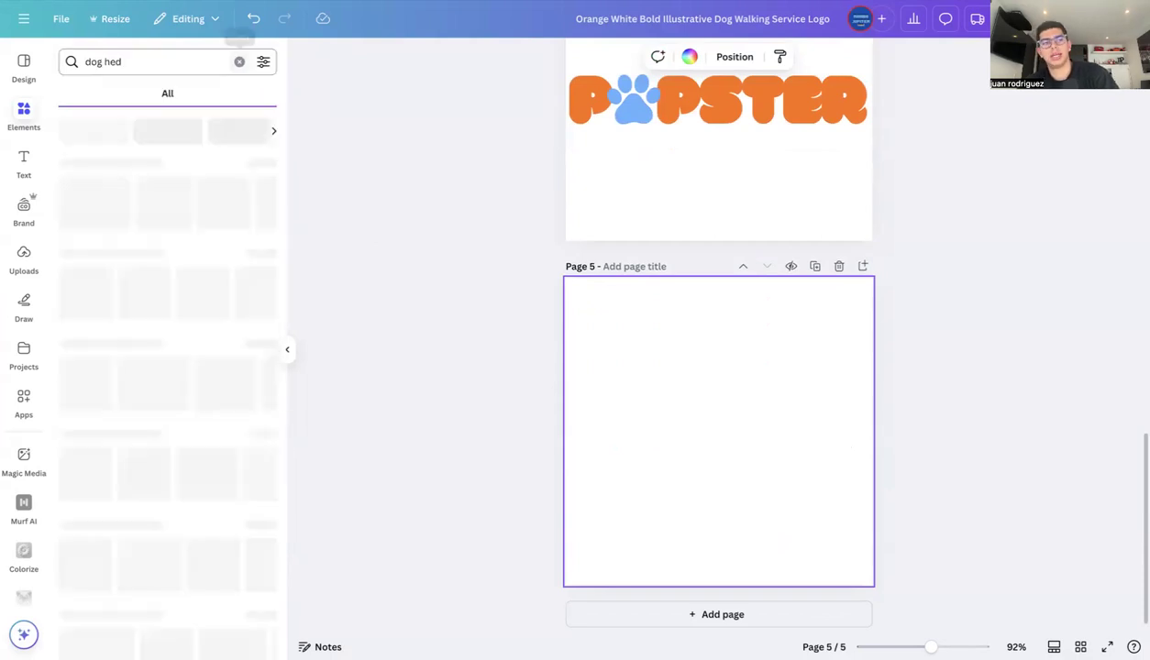
pyautogui.click(115, 62)
pyautogui.write('a')
pyautogui.press('Return')
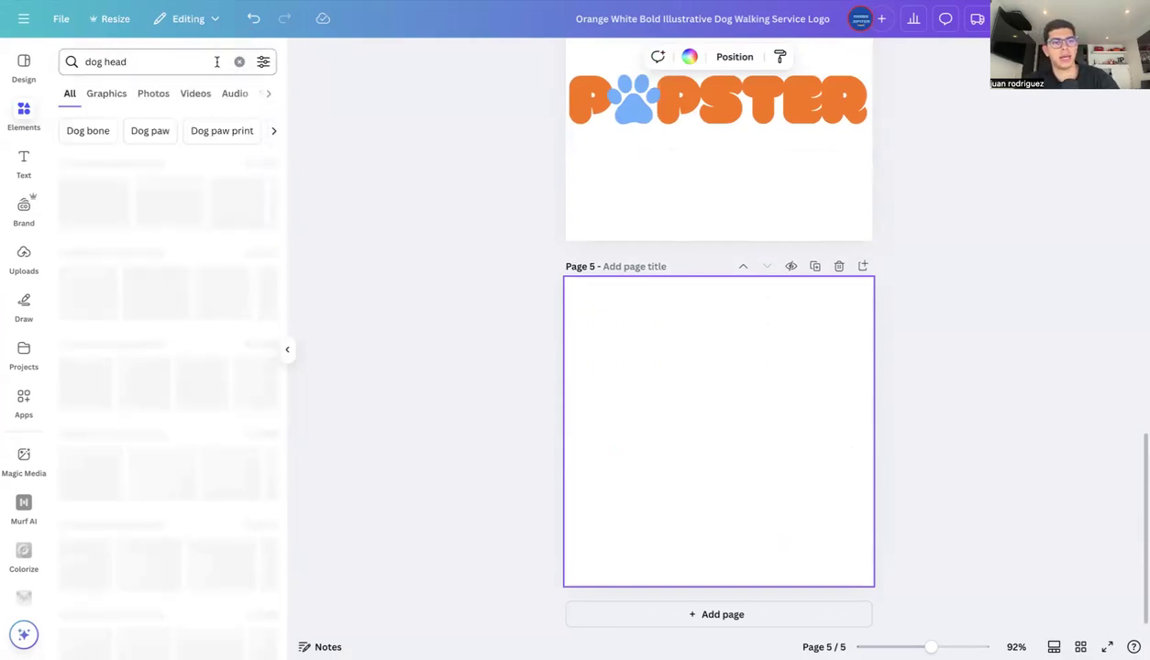
pyautogui.click(107, 94)
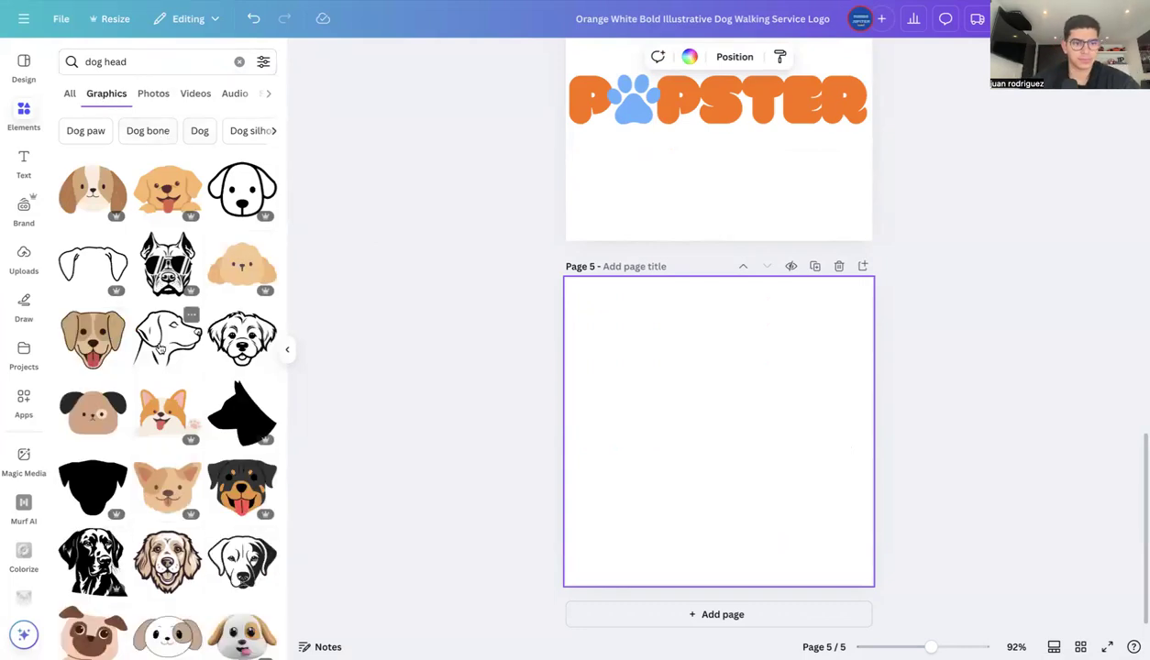
pyautogui.scroll(-5, 165, 353)
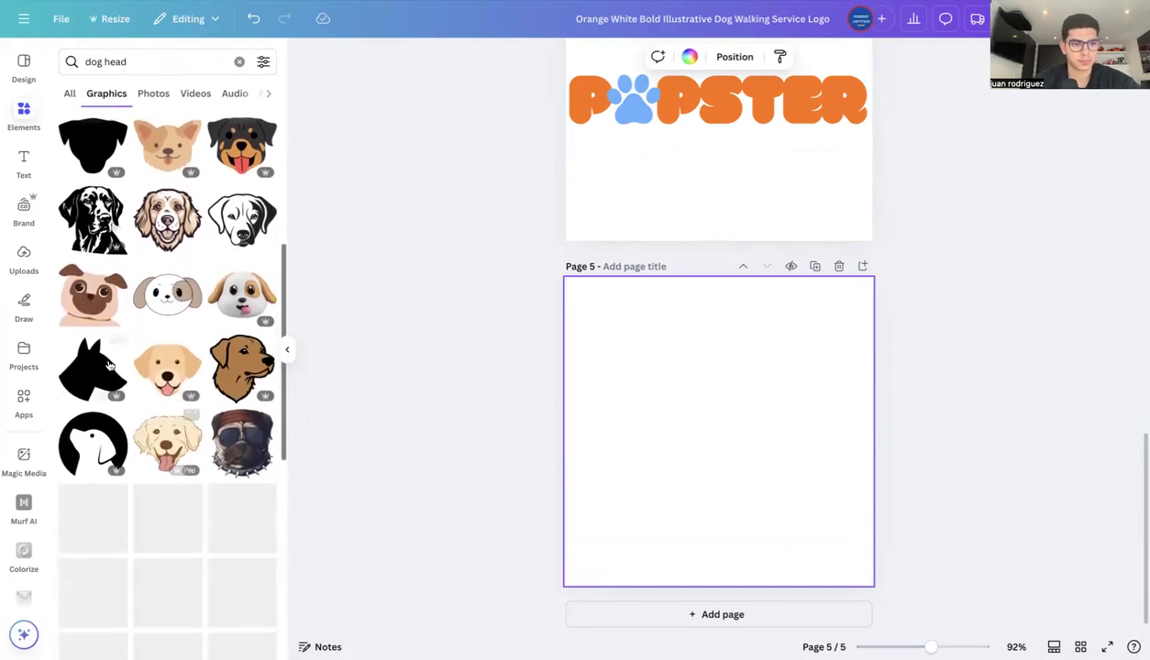
pyautogui.scroll(-5, 103, 364)
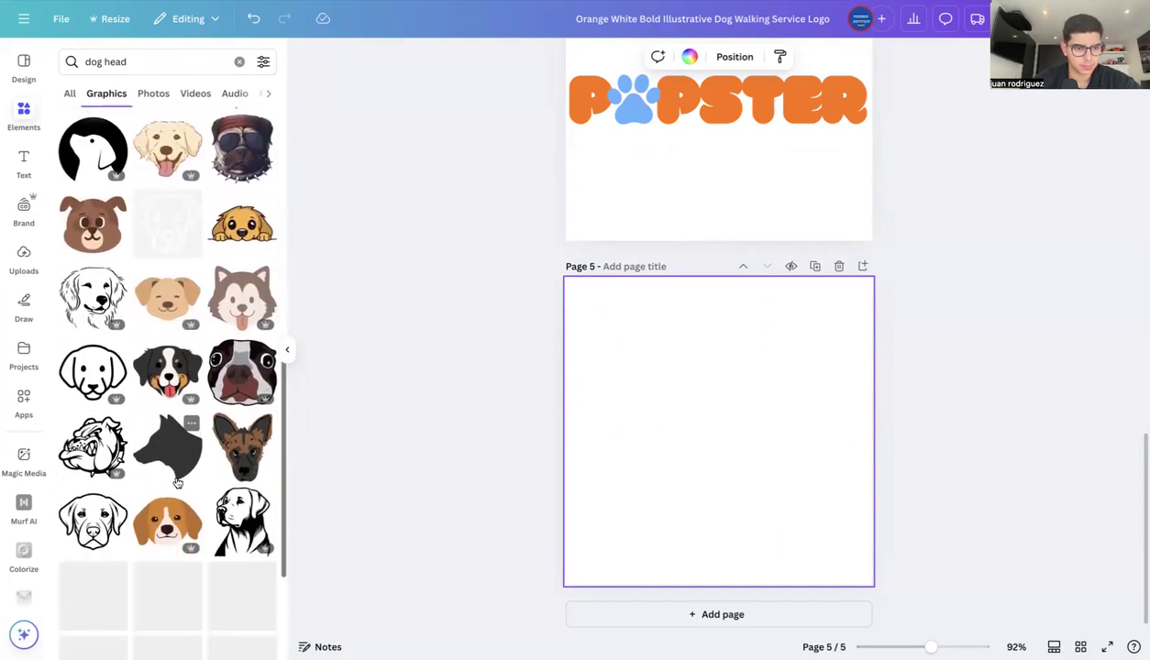
pyautogui.scroll(-5, 190, 431)
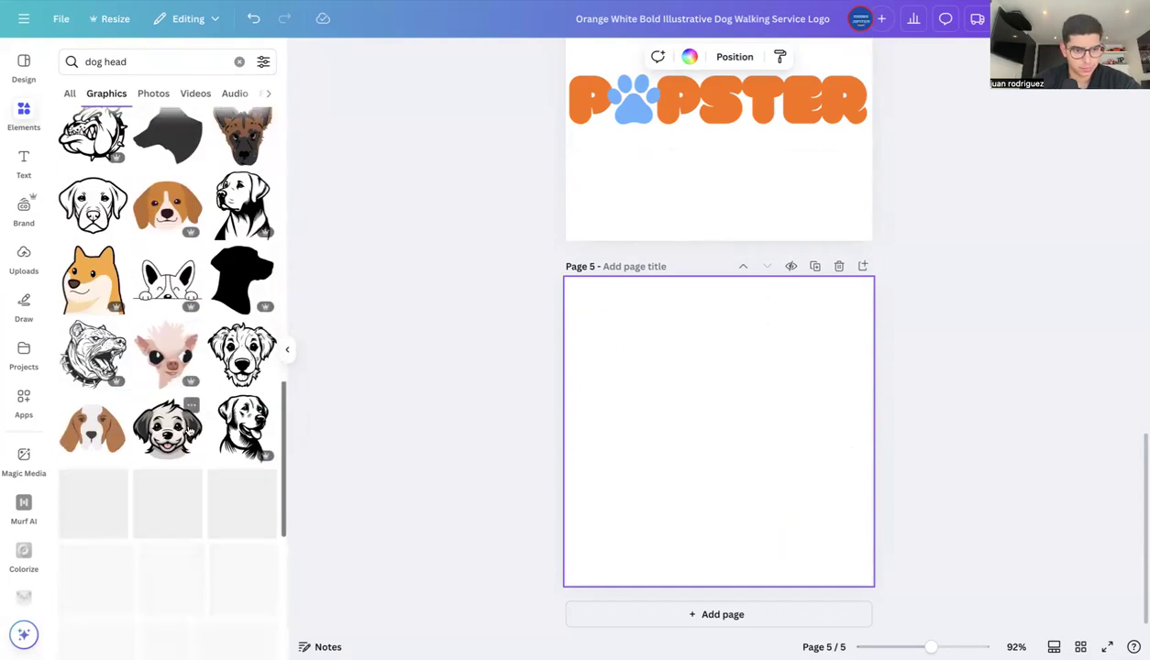
# Refine the search to 'dog head sideway' and scroll through the side-view graphics
pyautogui.click(161, 69)
pyautogui.write('sideway')
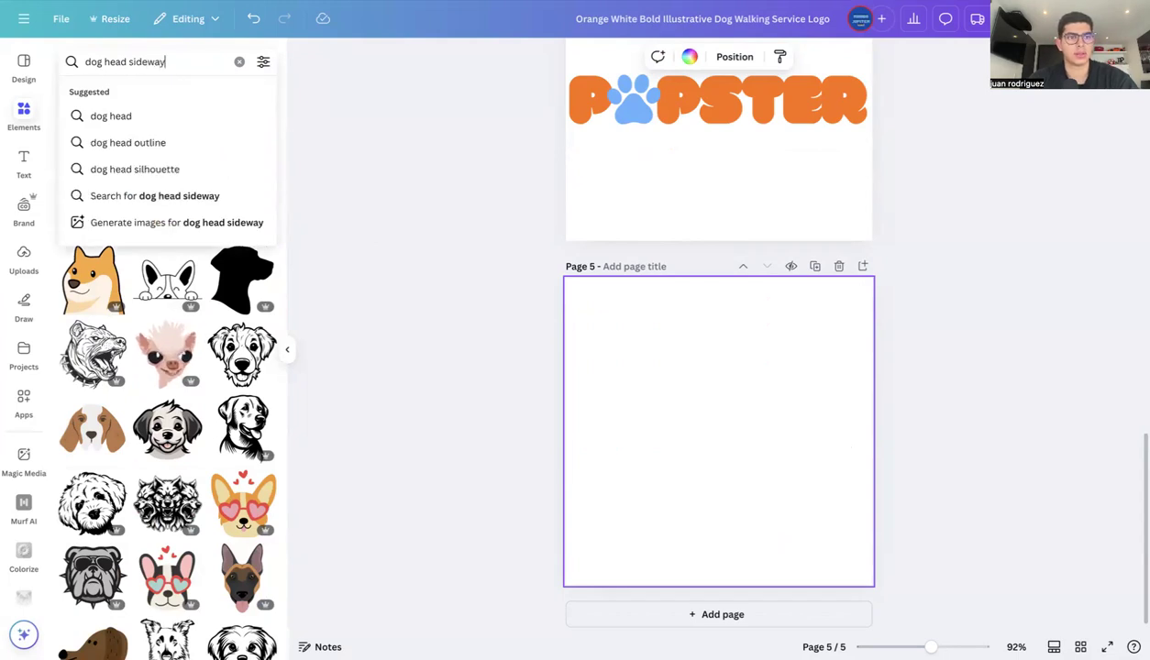
pyautogui.press('Return')
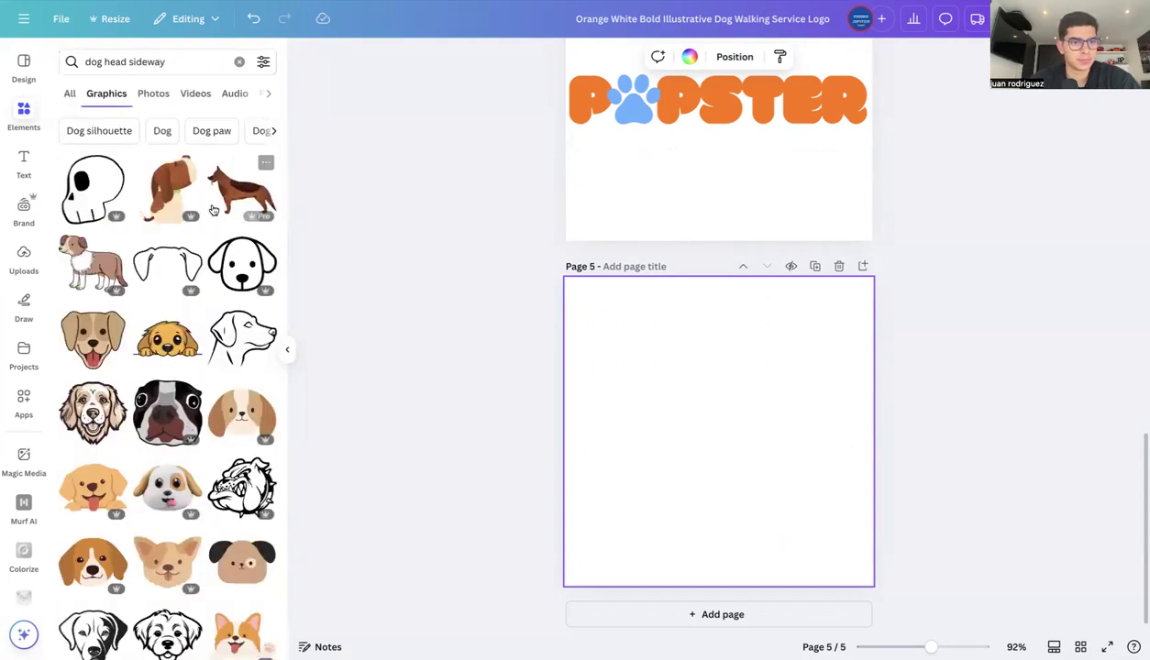
pyautogui.scroll(-5, 195, 264)
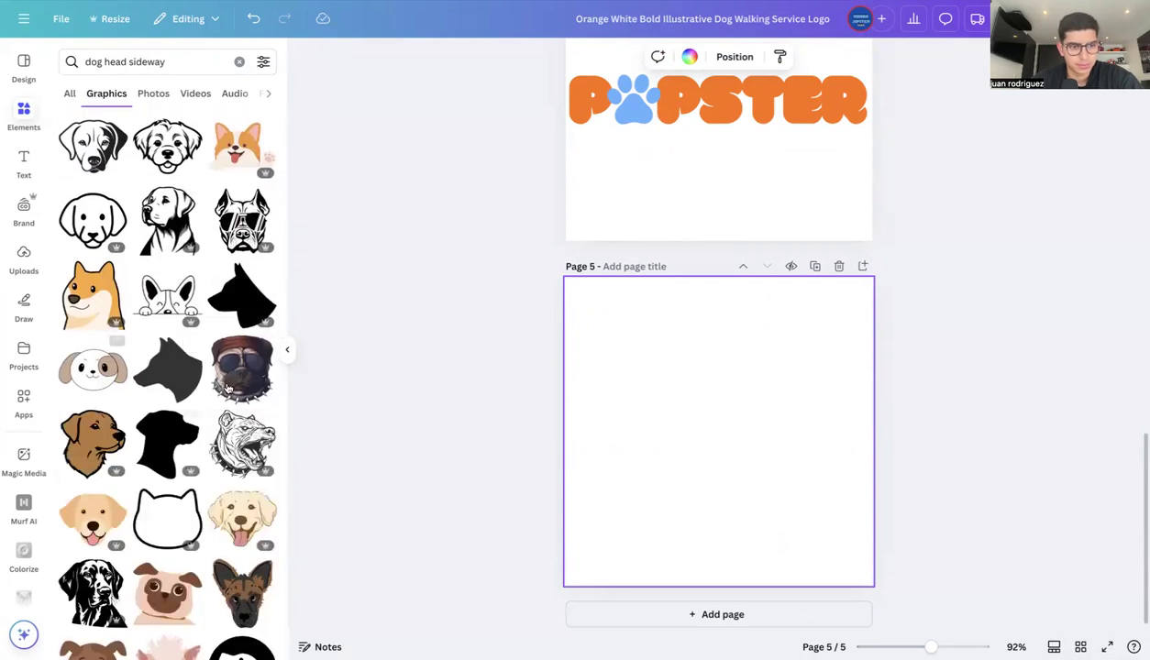
pyautogui.scroll(-3, 165, 431)
pyautogui.scroll(-3, 128, 476)
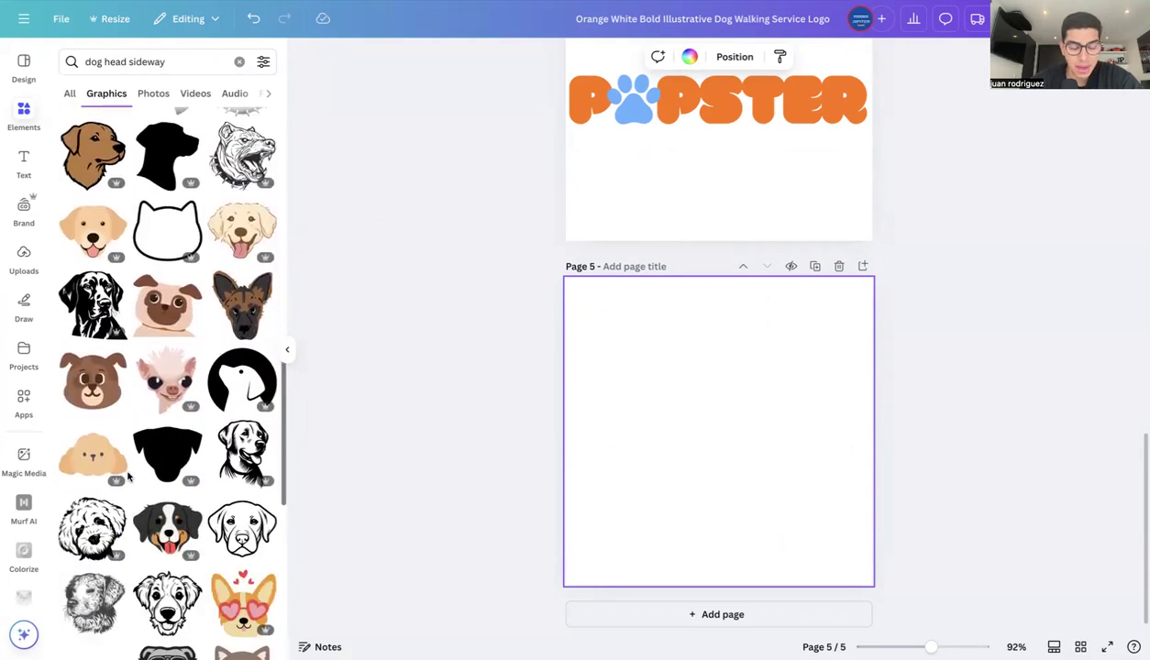
pyautogui.scroll(-5, 129, 476)
pyautogui.scroll(-3, 128, 476)
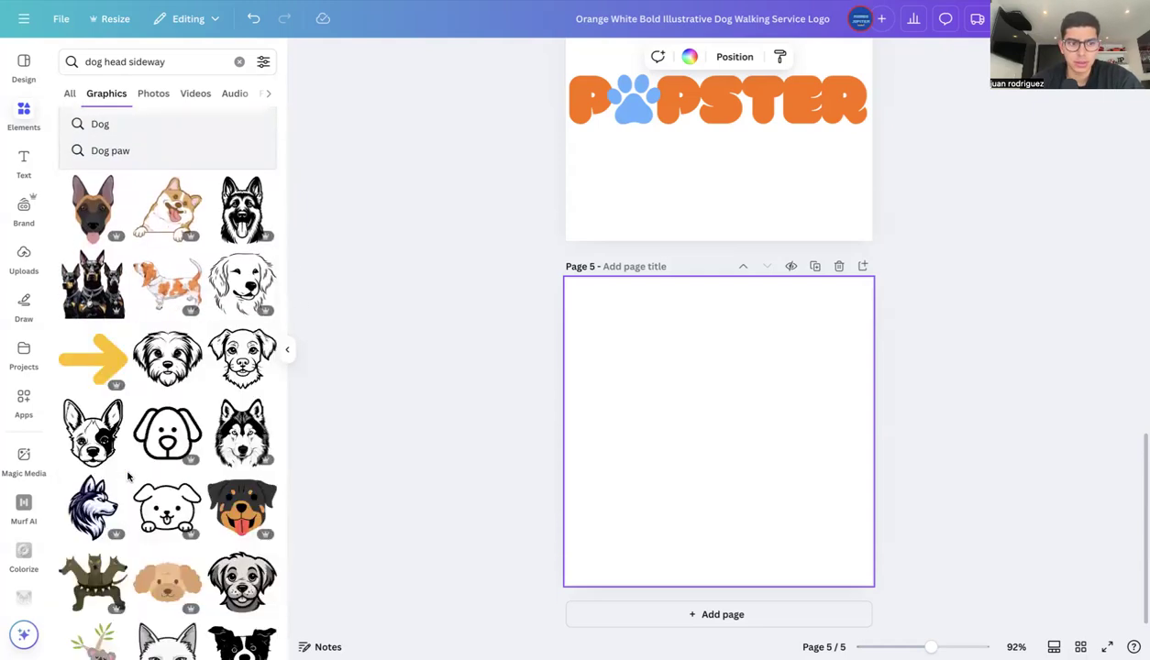
pyautogui.scroll(-5, 128, 476)
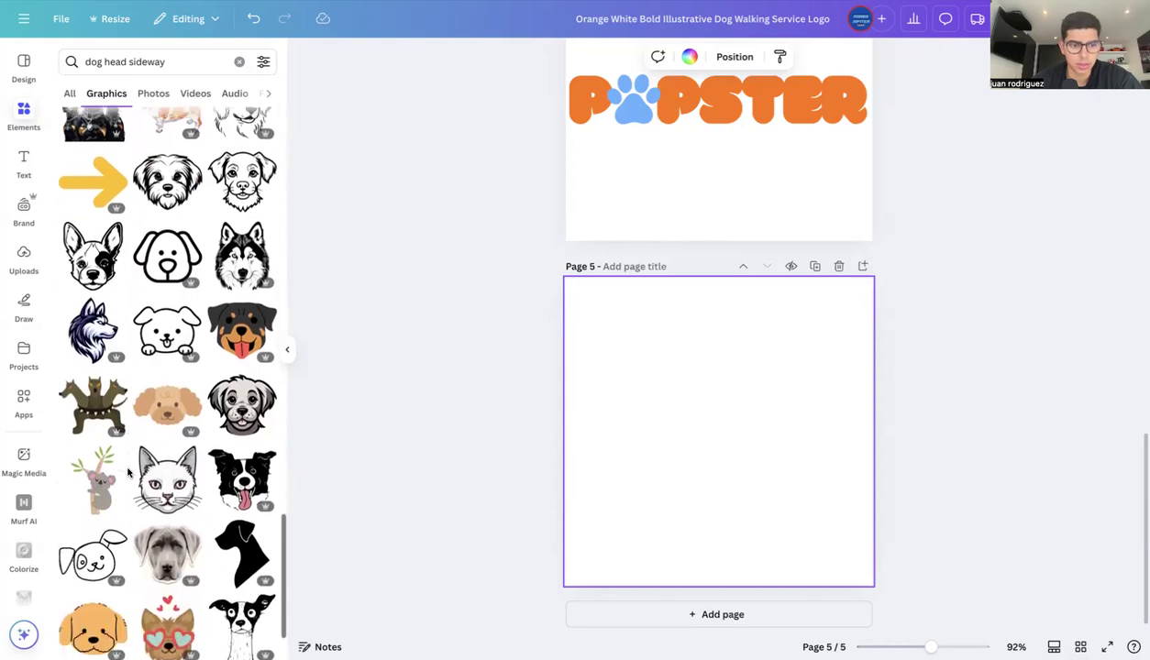
pyautogui.scroll(-2, 128, 473)
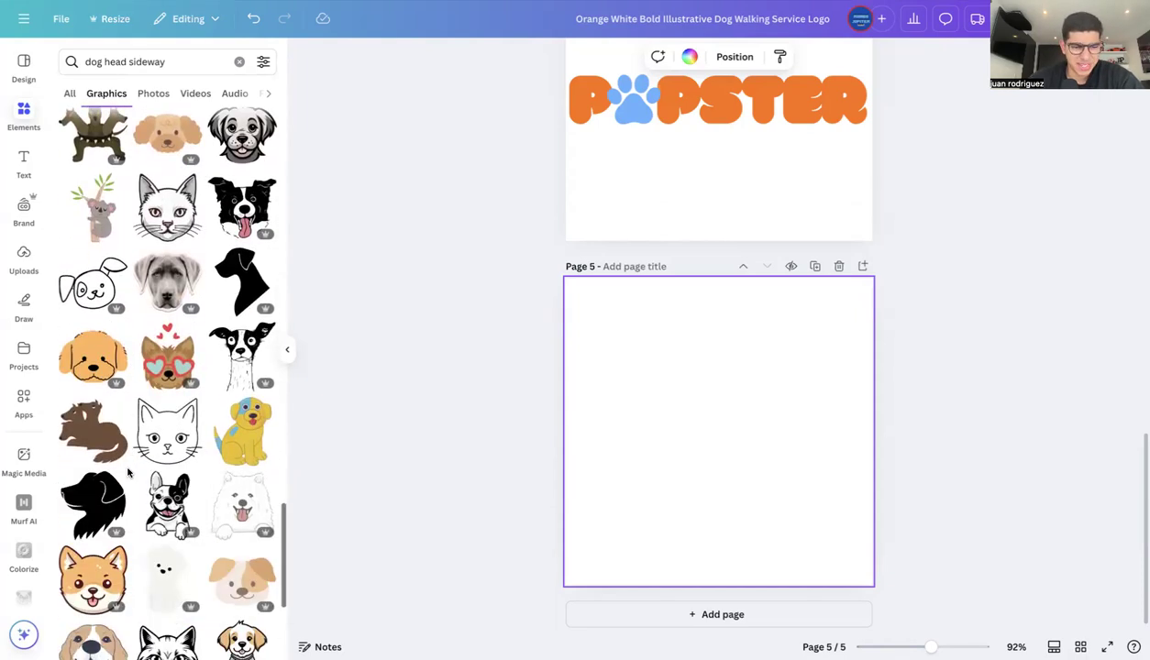
pyautogui.scroll(-1, 128, 473)
pyautogui.scroll(-2, 129, 473)
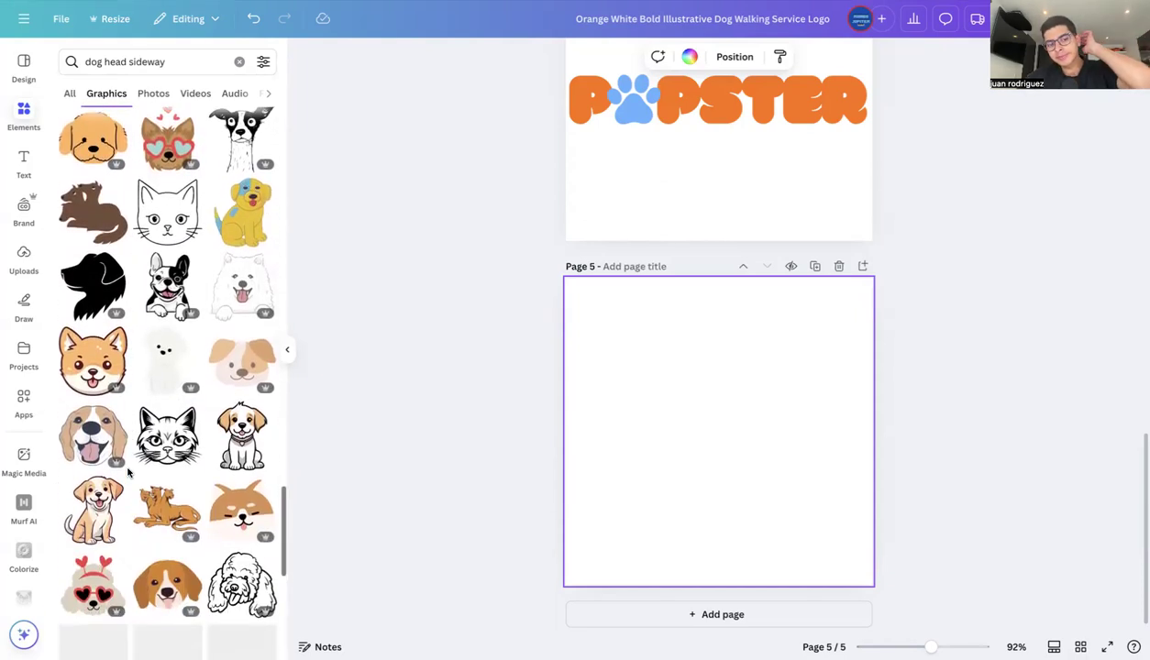
pyautogui.scroll(-5, 128, 473)
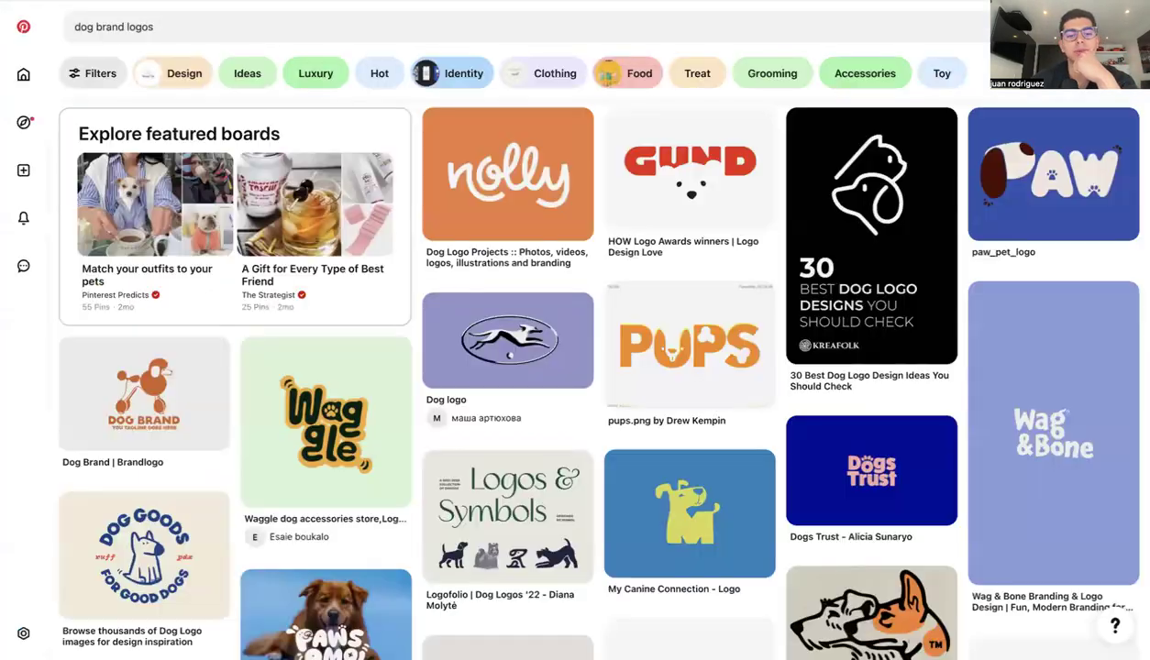
pyautogui.scroll(-4, 461, 372)
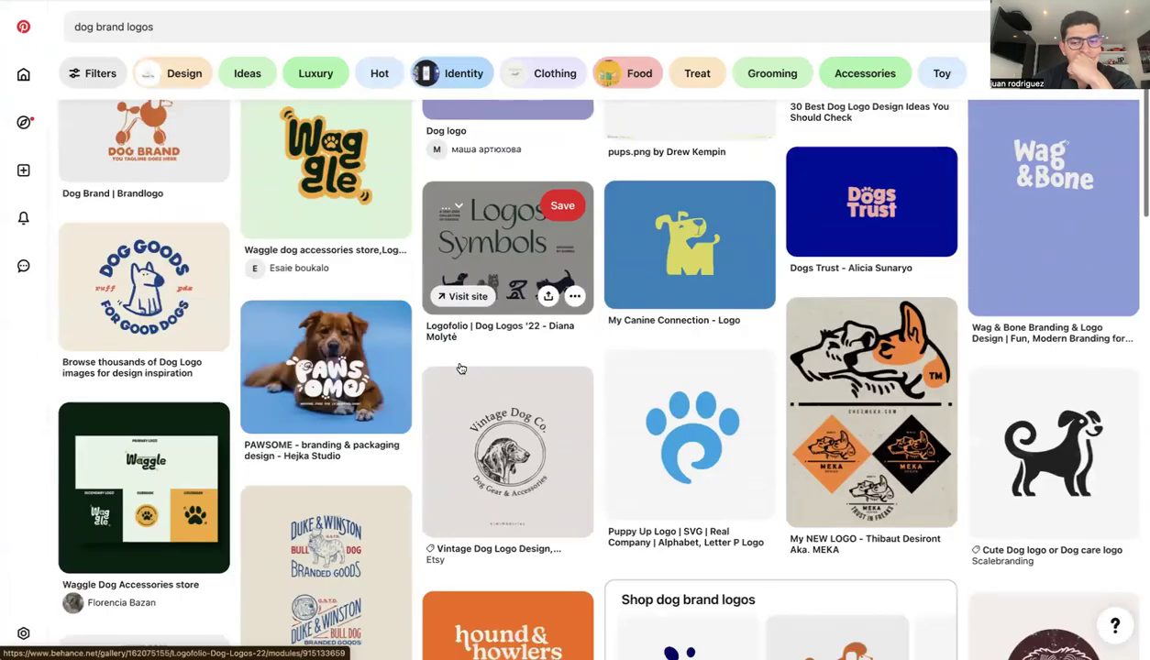
pyautogui.scroll(-5, 461, 368)
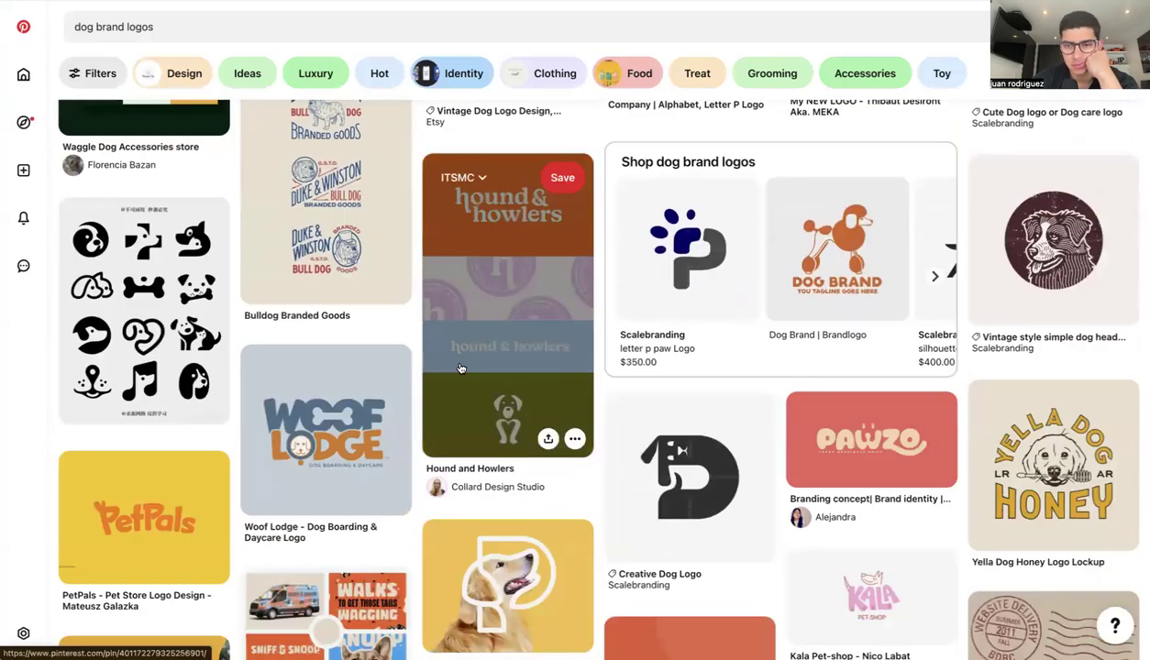
pyautogui.scroll(-4, 461, 369)
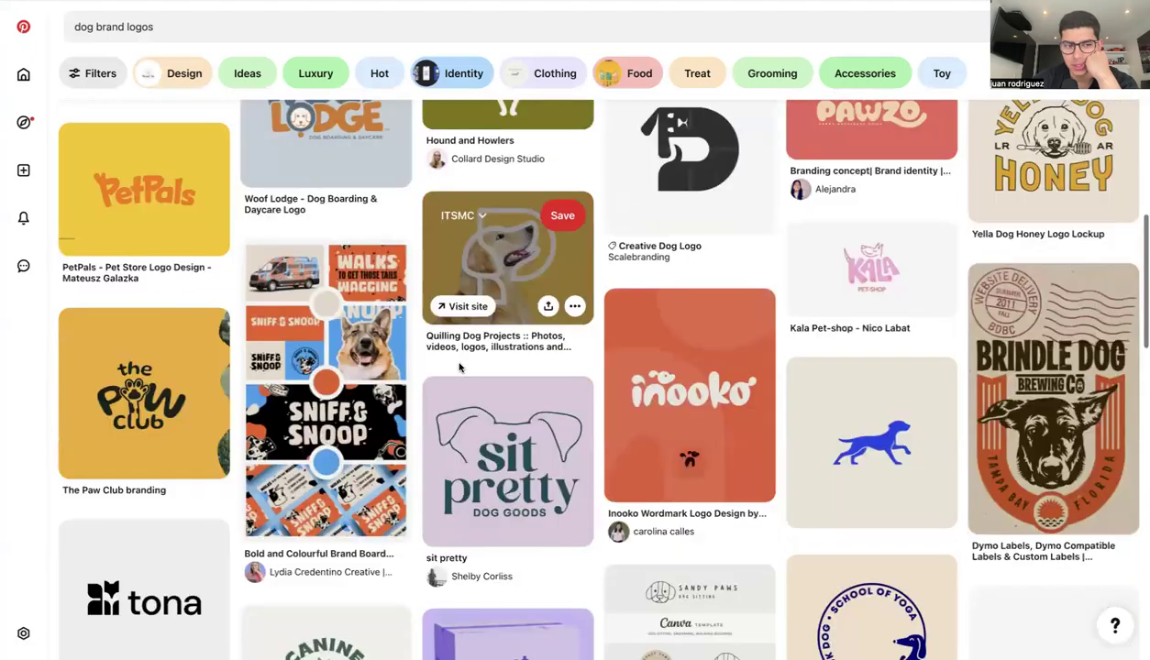
pyautogui.scroll(-4, 460, 368)
pyautogui.scroll(-3, 459, 364)
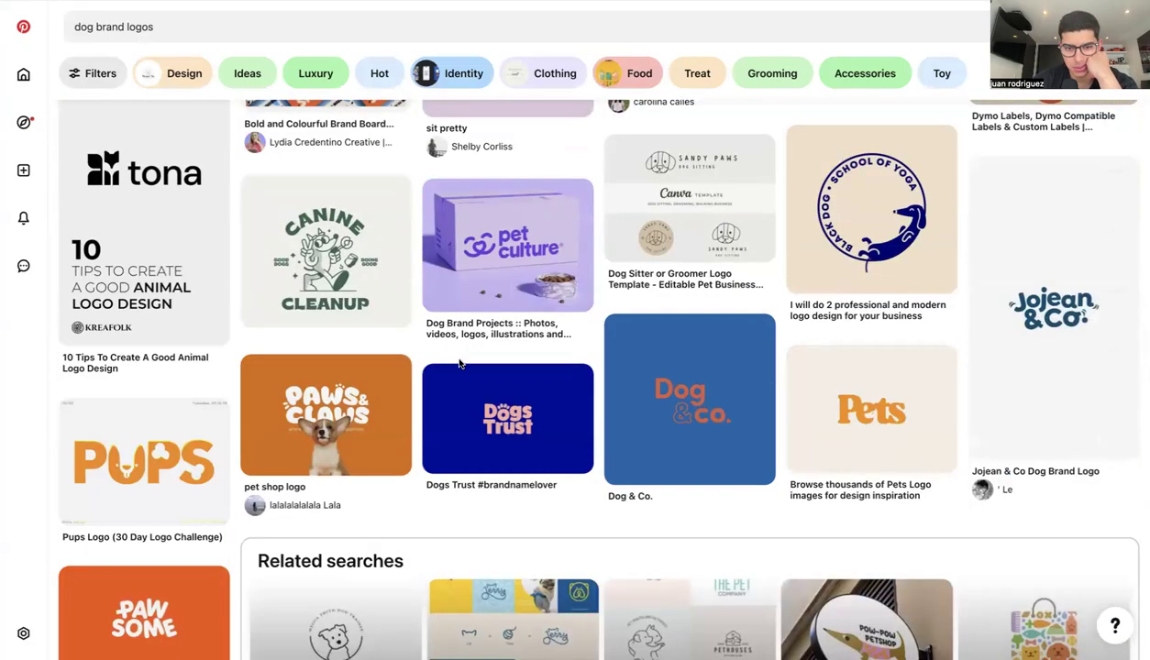
pyautogui.scroll(-3, 462, 363)
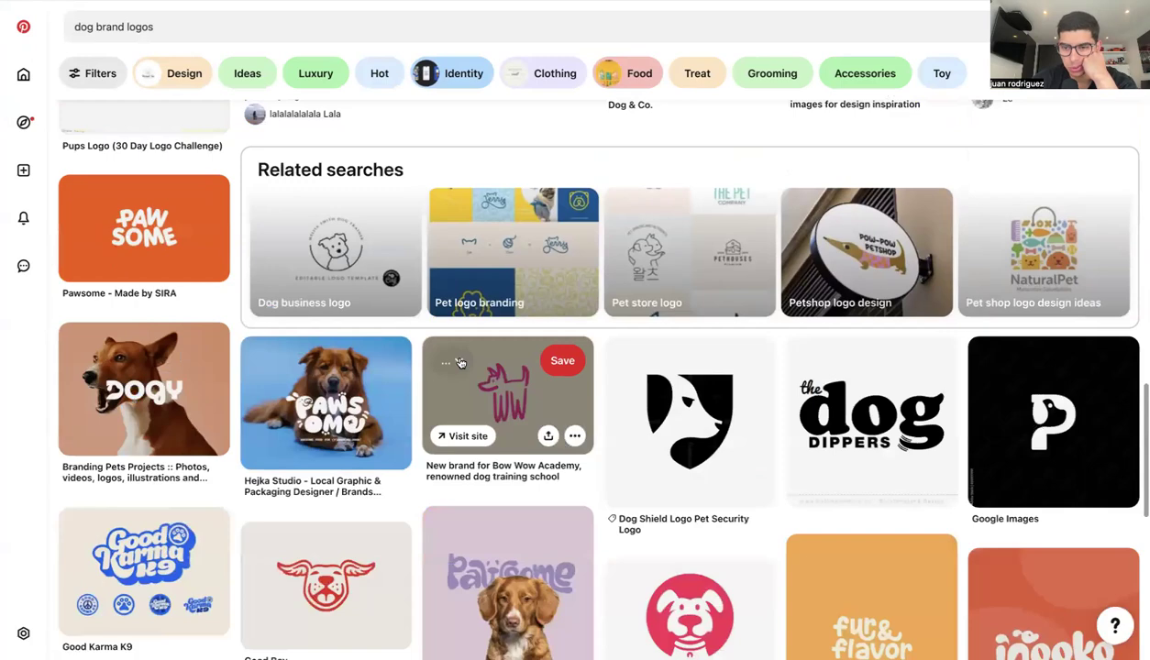
pyautogui.scroll(-5, 460, 363)
pyautogui.scroll(1, 461, 364)
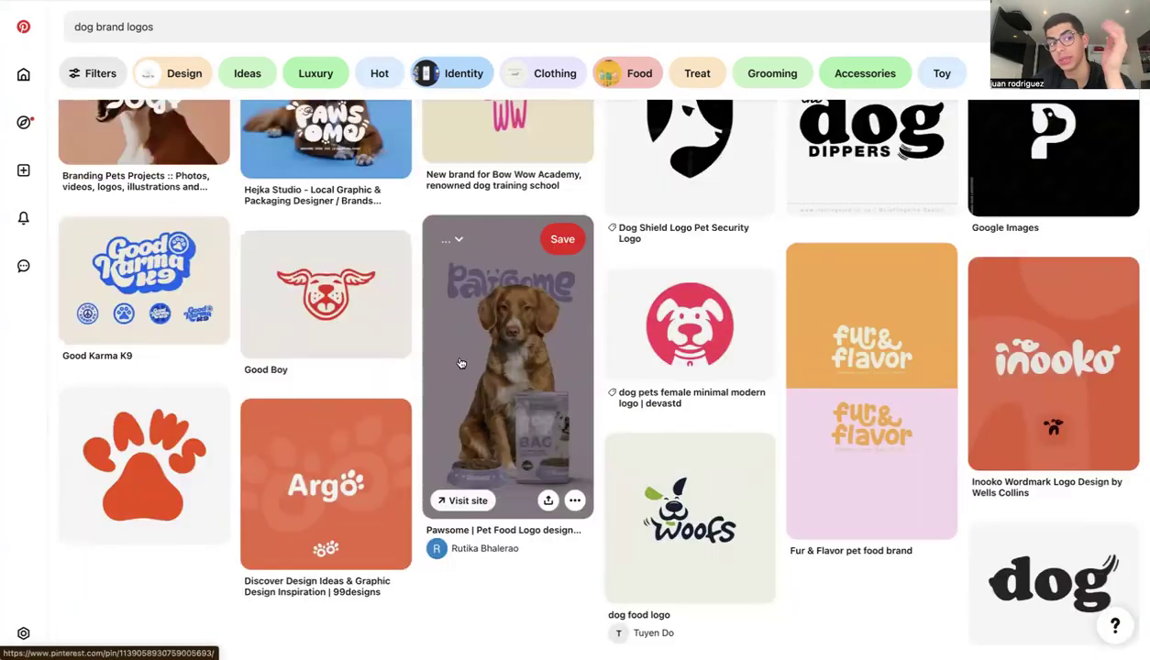
pyautogui.scroll(-5, 461, 364)
pyautogui.scroll(2, 461, 363)
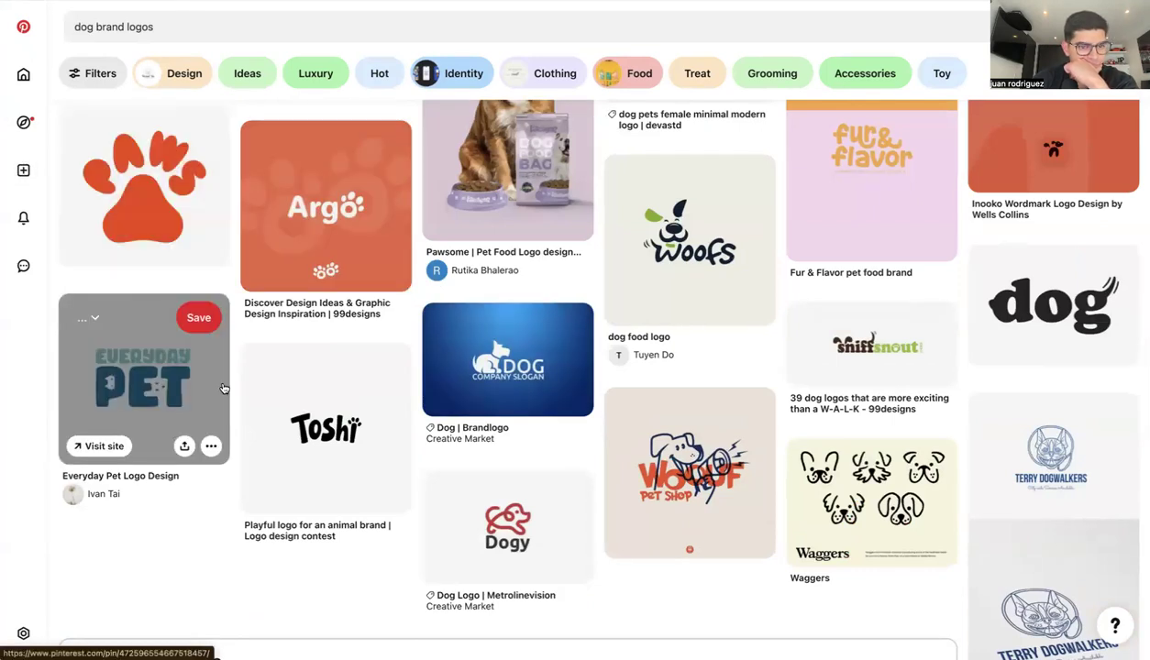
pyautogui.scroll(-10, 356, 435)
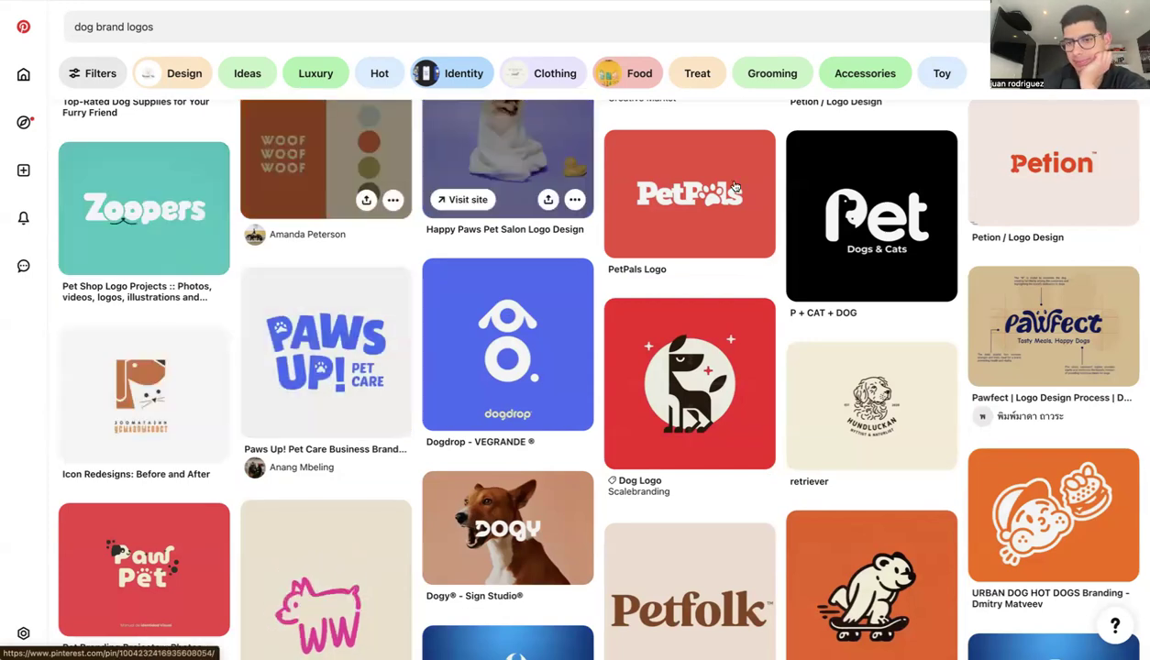
pyautogui.scroll(-5, 894, 213)
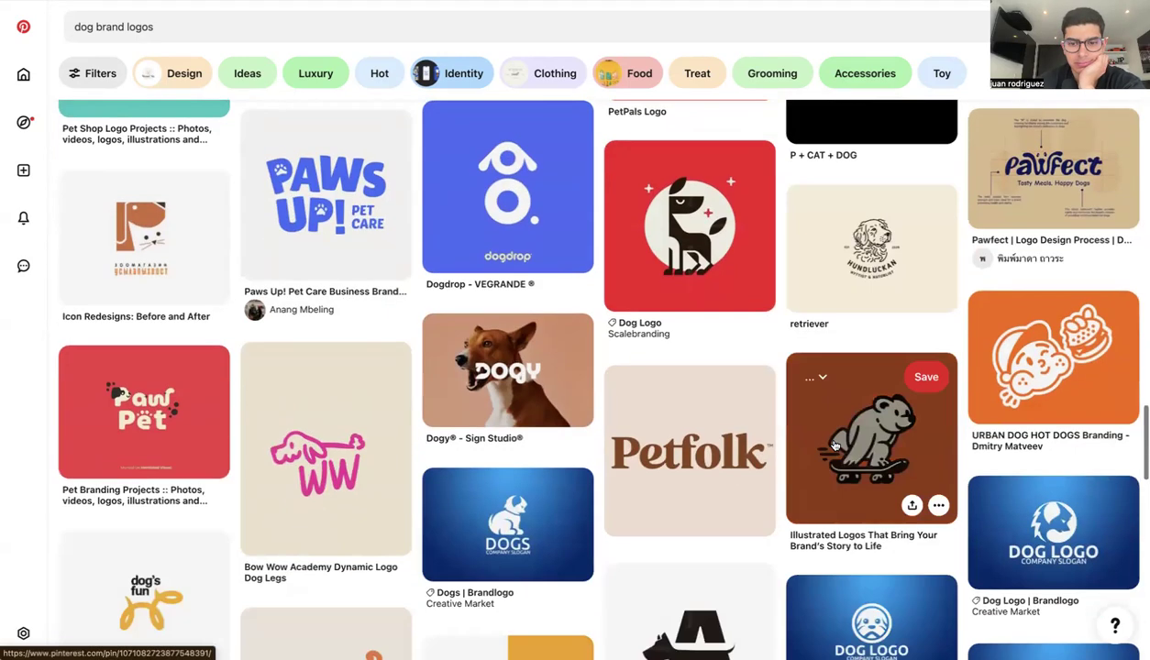
pyautogui.scroll(-1, 833, 436)
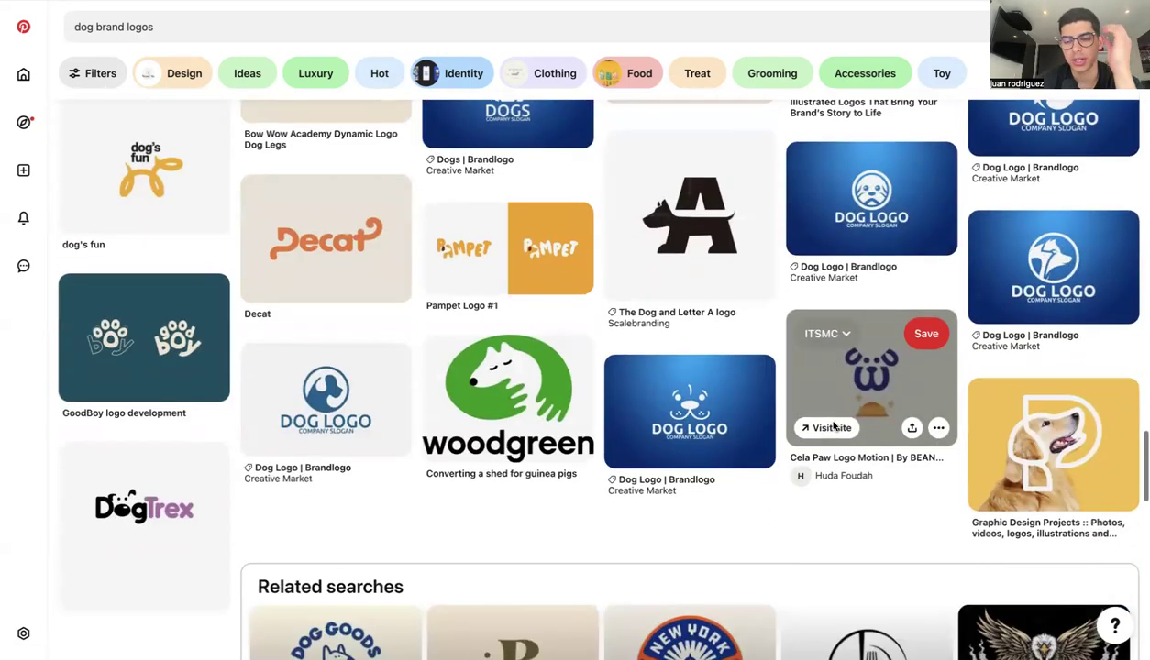
pyautogui.scroll(-5, 833, 426)
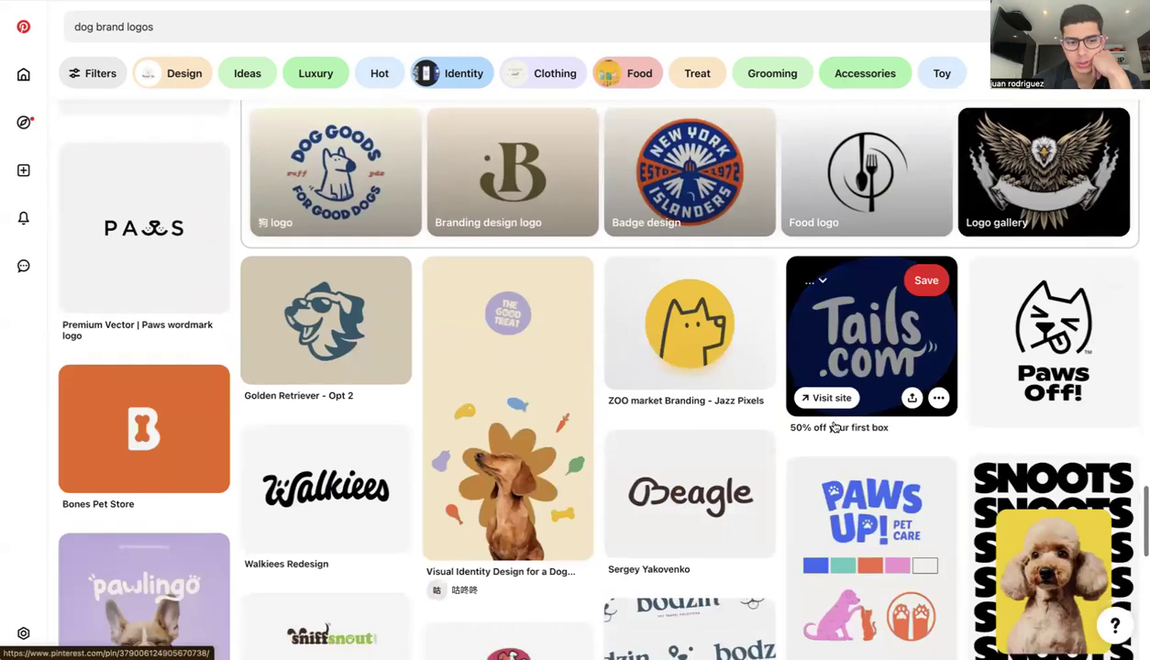
pyautogui.scroll(-1, 834, 426)
pyautogui.scroll(-8, 834, 418)
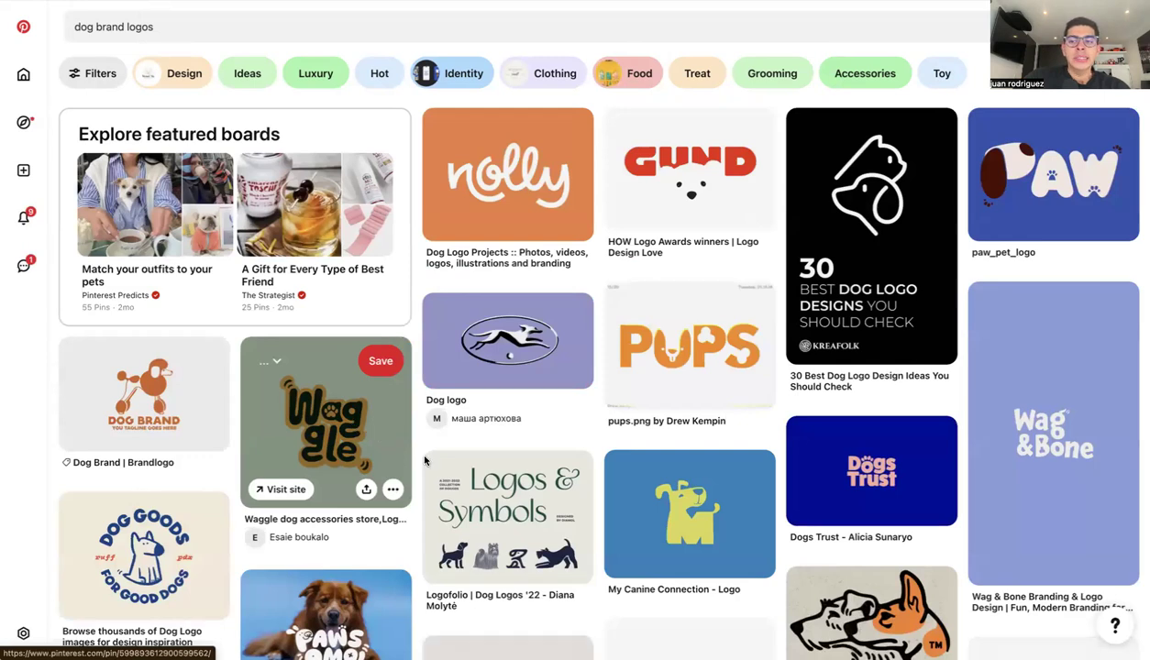
pyautogui.scroll(-8, 444, 482)
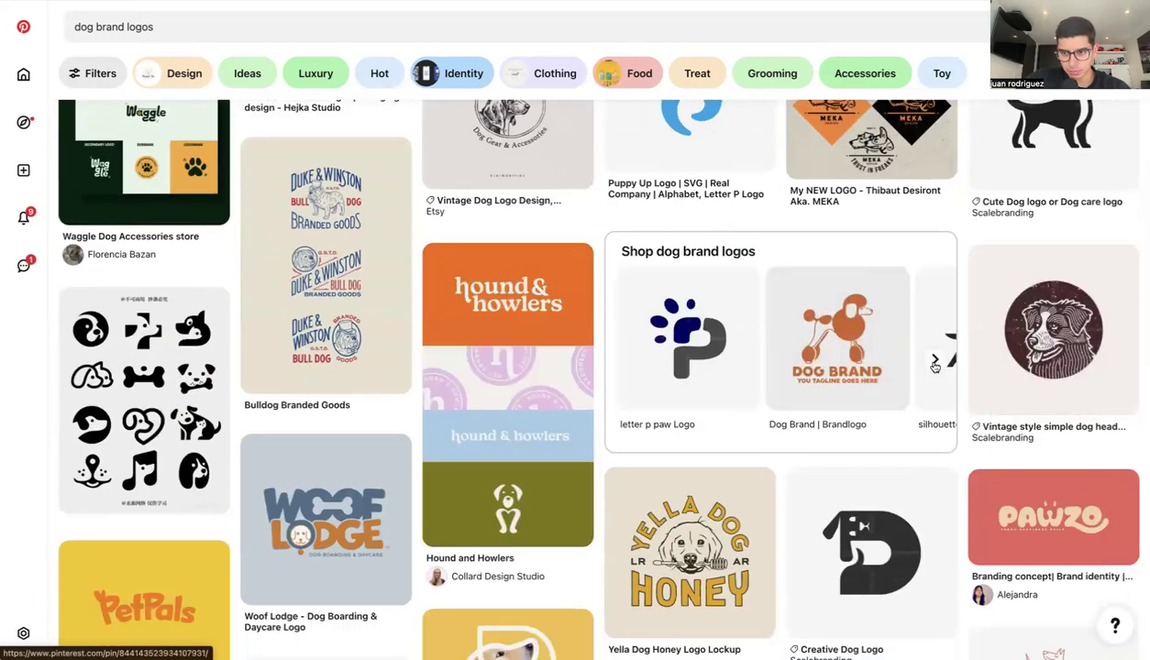
pyautogui.click(935, 360)
pyautogui.click(935, 360)
pyautogui.click(934, 360)
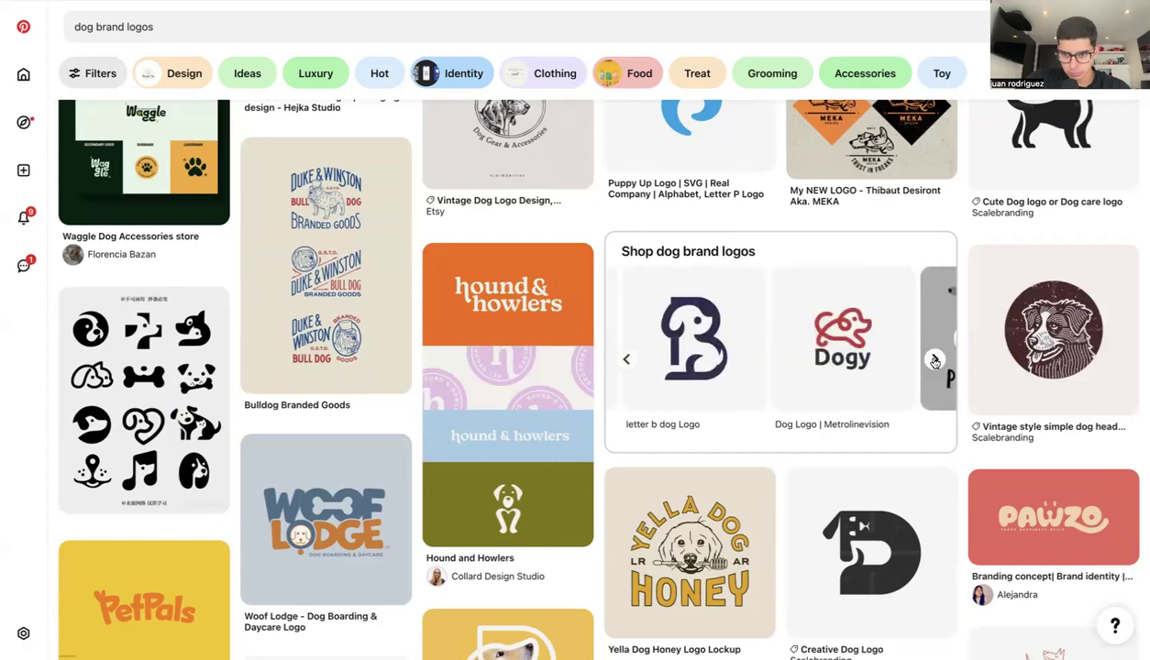
pyautogui.click(934, 361)
pyautogui.click(624, 358)
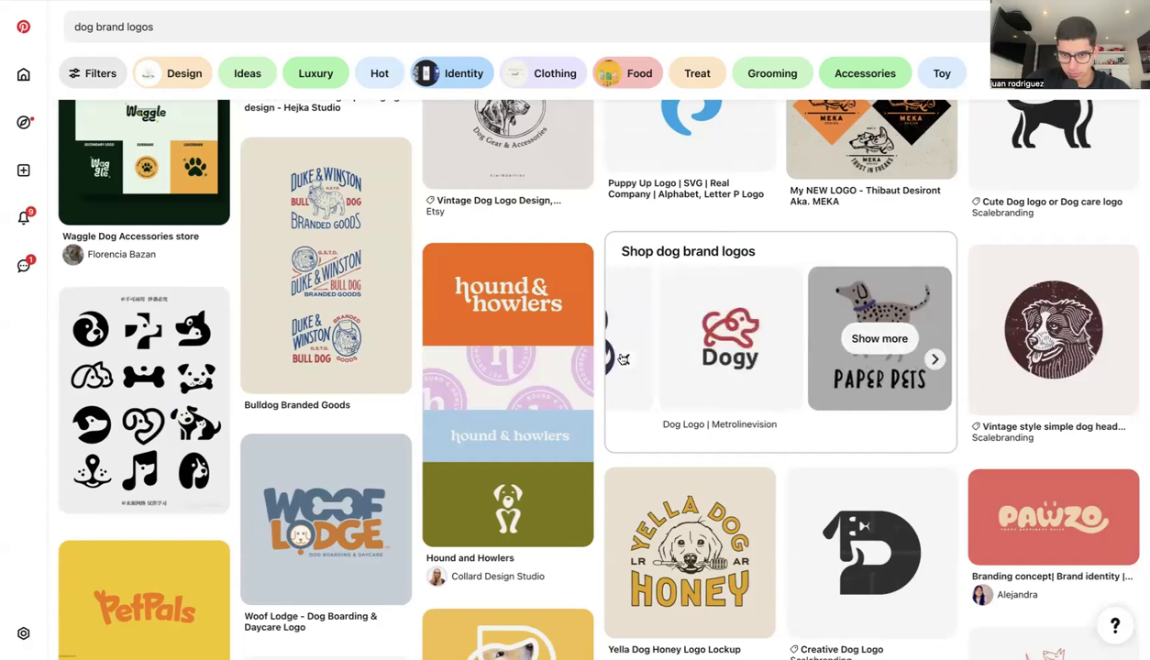
pyautogui.click(625, 359)
pyautogui.click(625, 359)
pyautogui.click(624, 359)
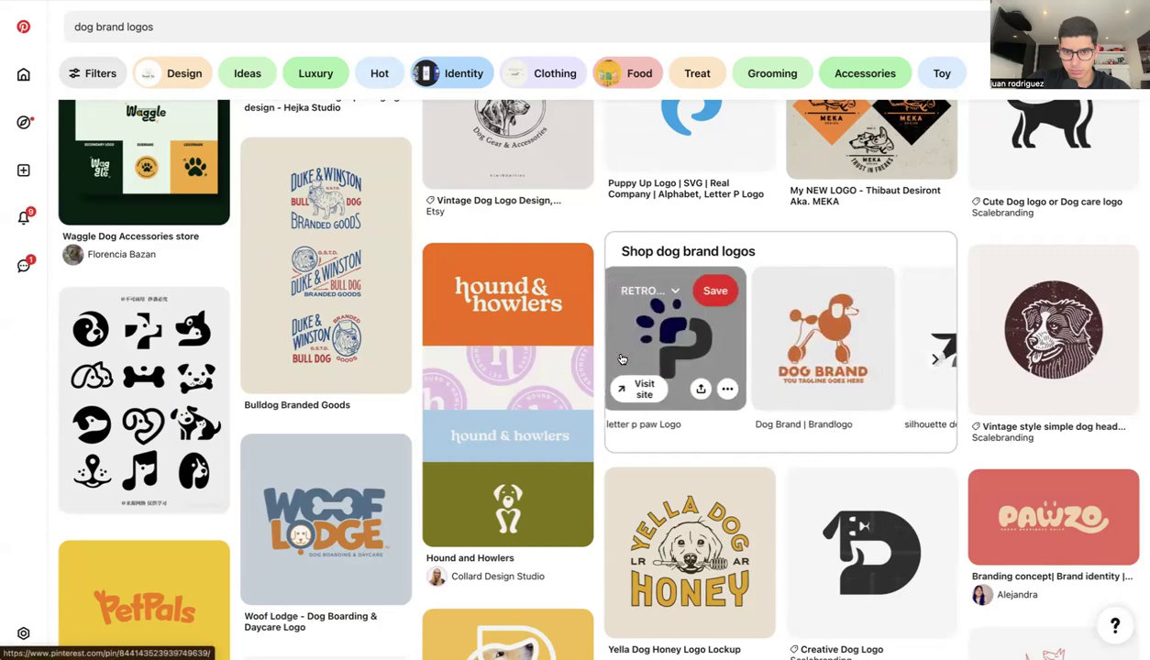
pyautogui.scroll(10, 704, 342)
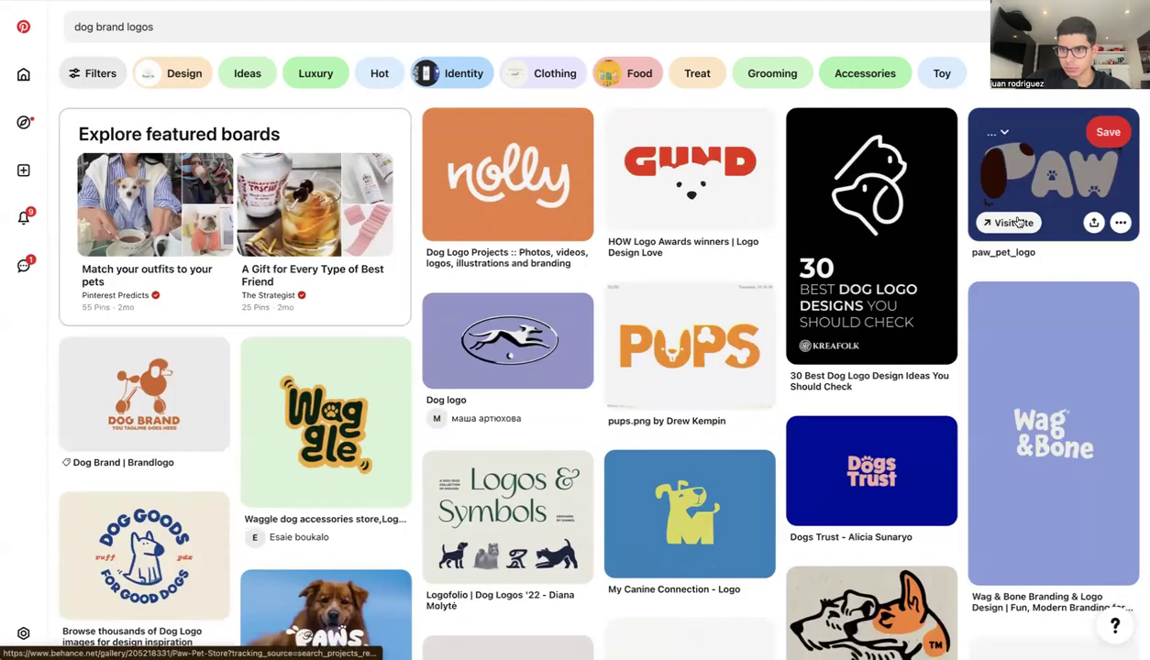
pyautogui.click(1014, 224)
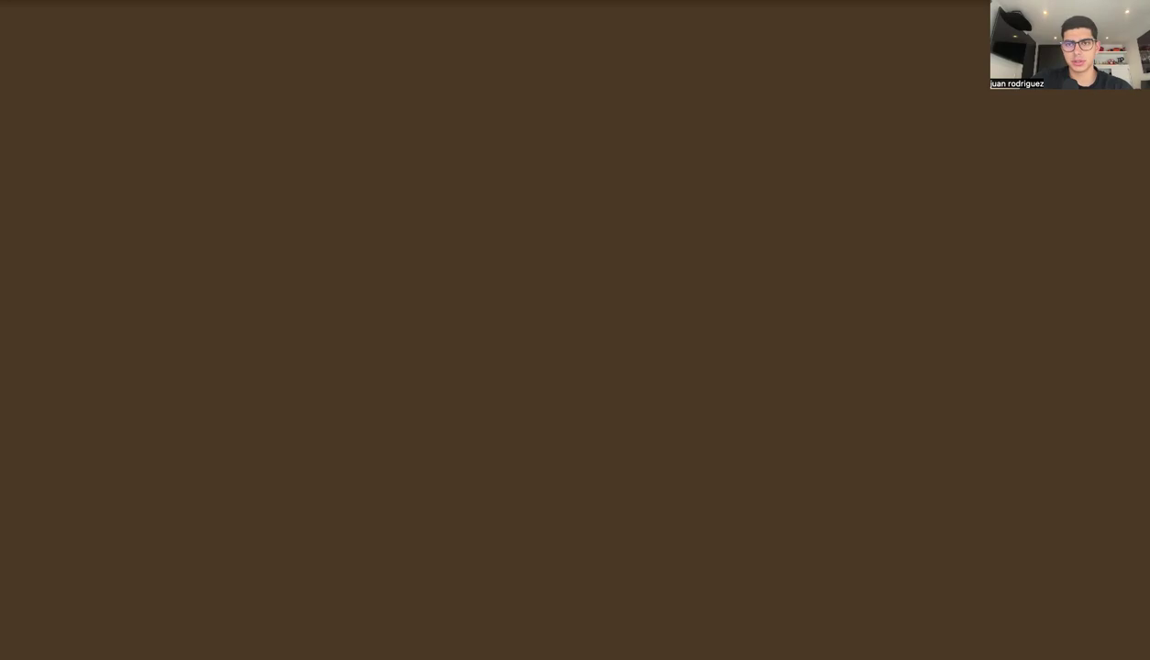
pyautogui.hotkey('ctrl', 'w')
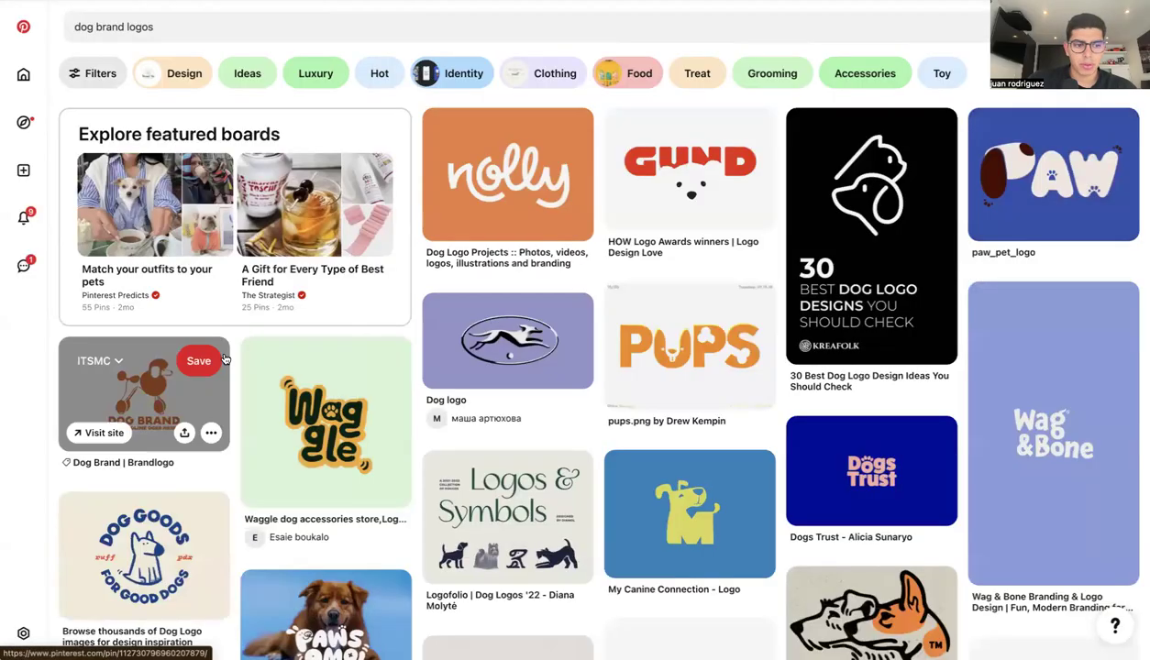
pyautogui.scroll(-5, 224, 360)
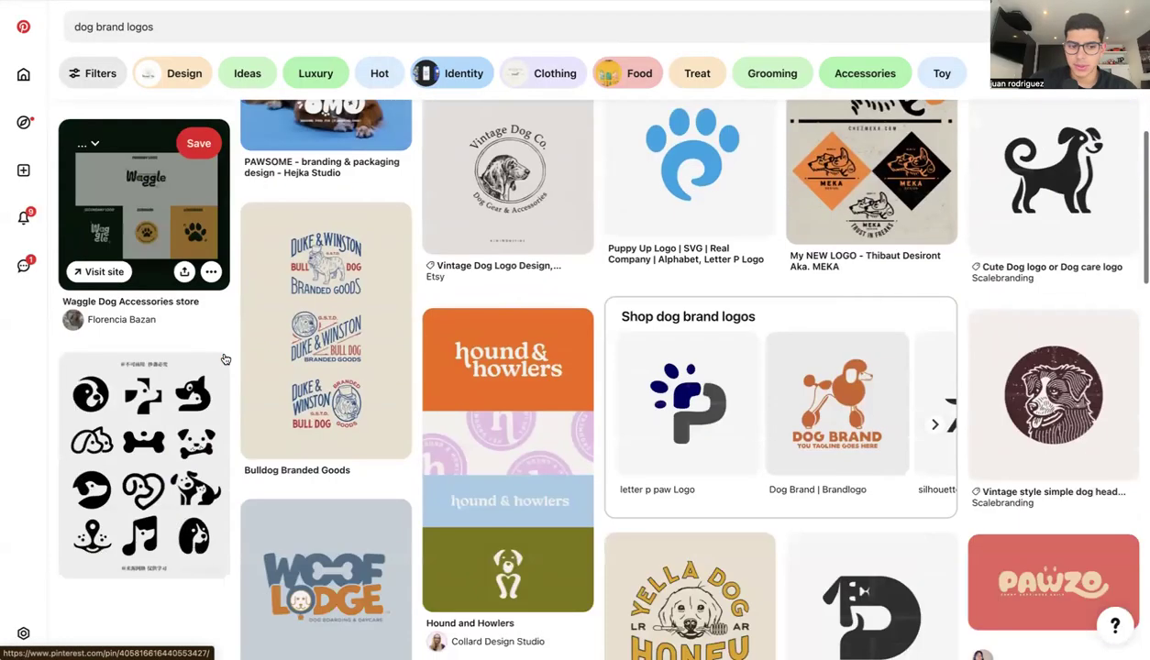
pyautogui.scroll(-5, 224, 359)
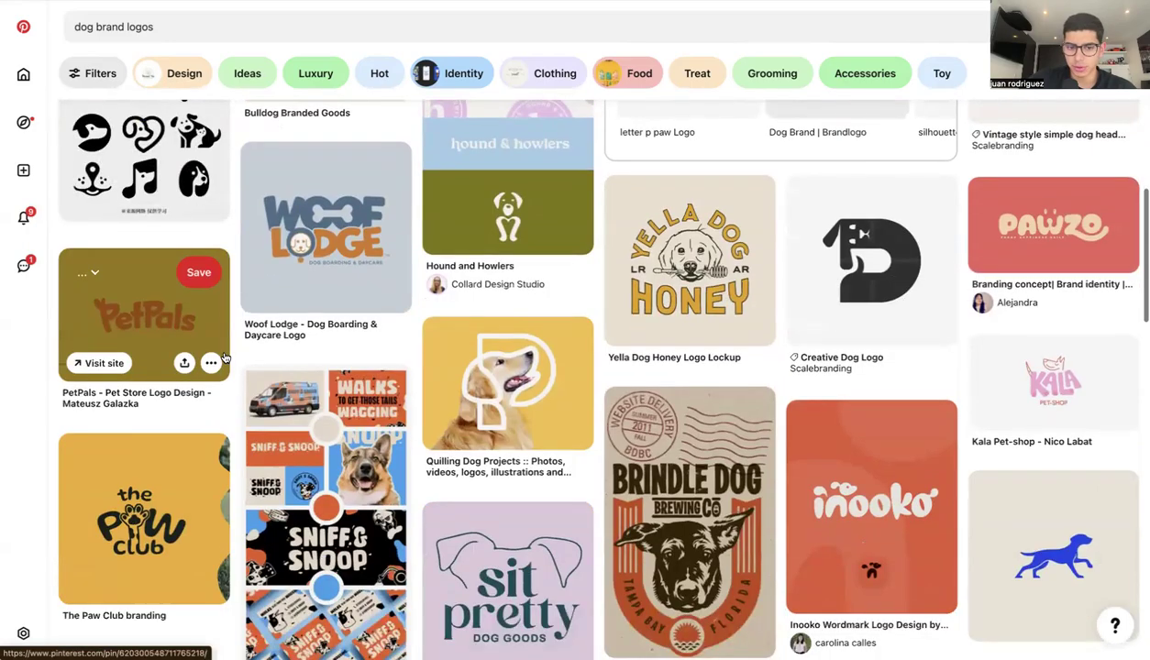
pyautogui.scroll(-15, 224, 360)
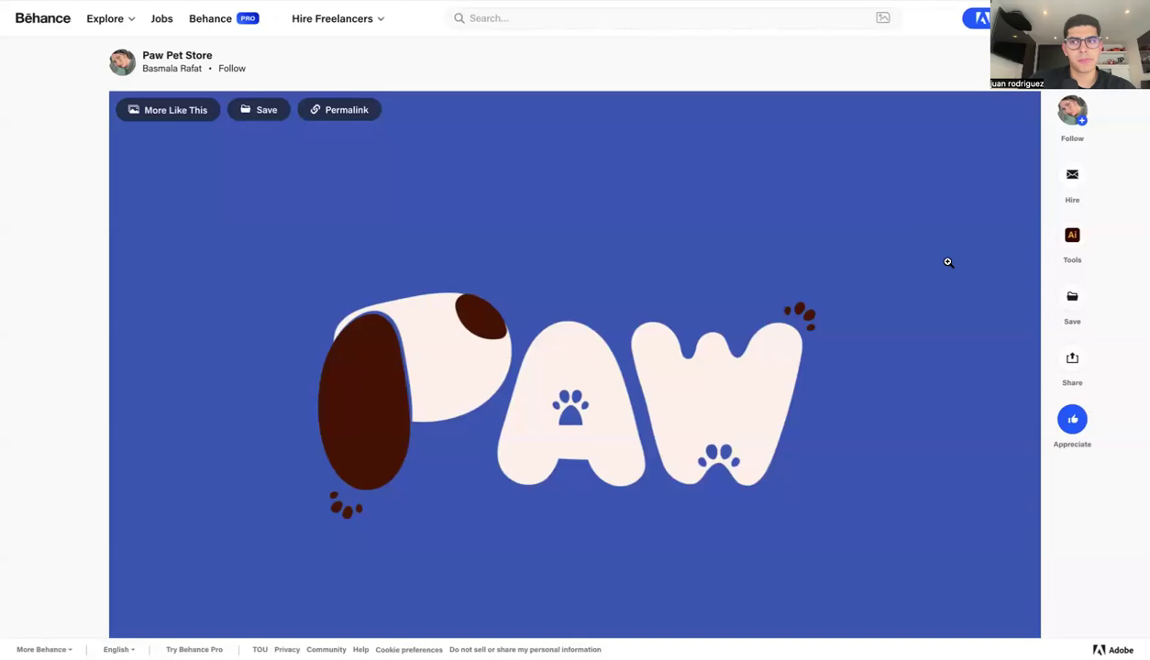
# Sign up as a creative following Graphic Design, pick the free plan and dismiss the Pro popup
pyautogui.scroll(-10, 948, 263)
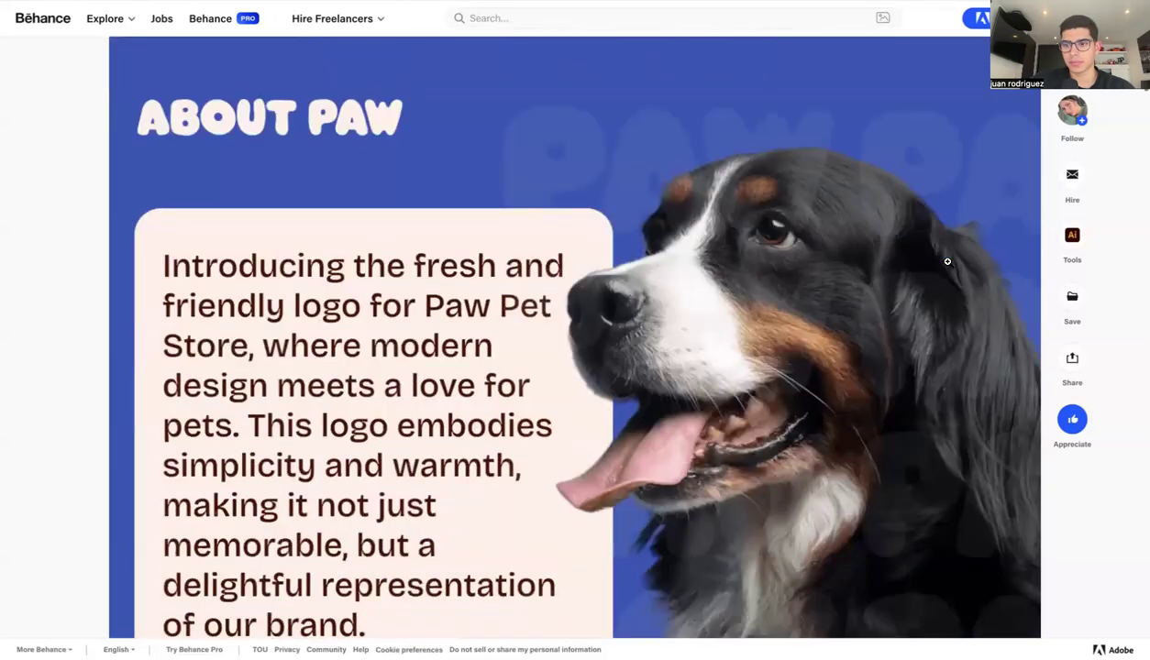
pyautogui.scroll(3, 947, 262)
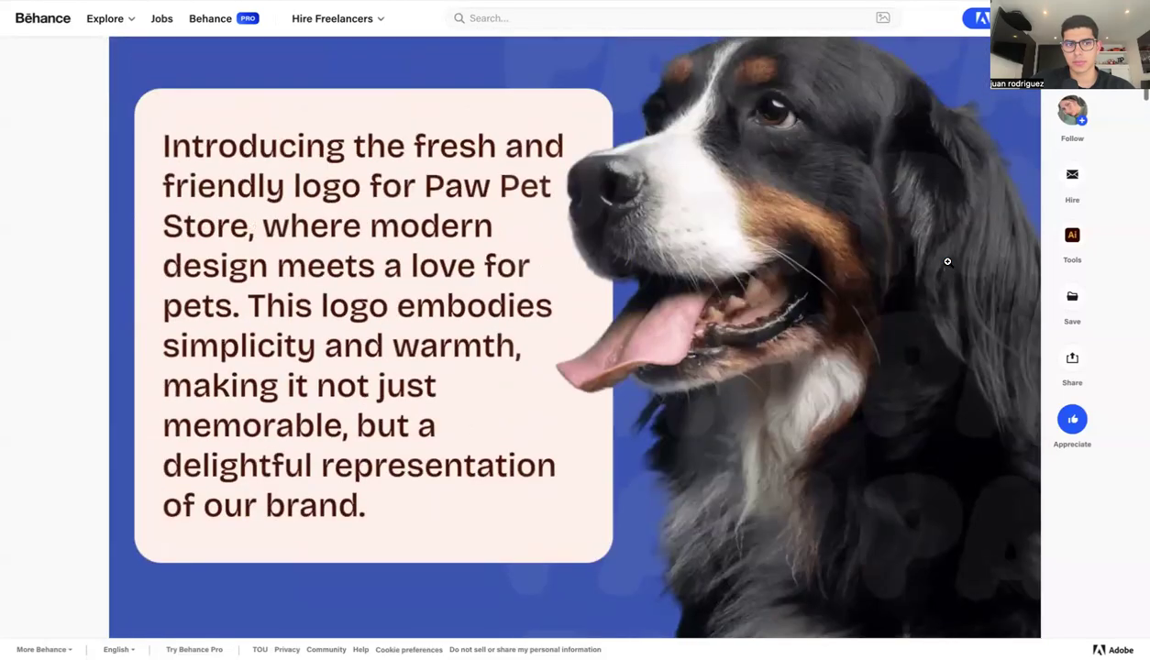
pyautogui.scroll(7, 948, 261)
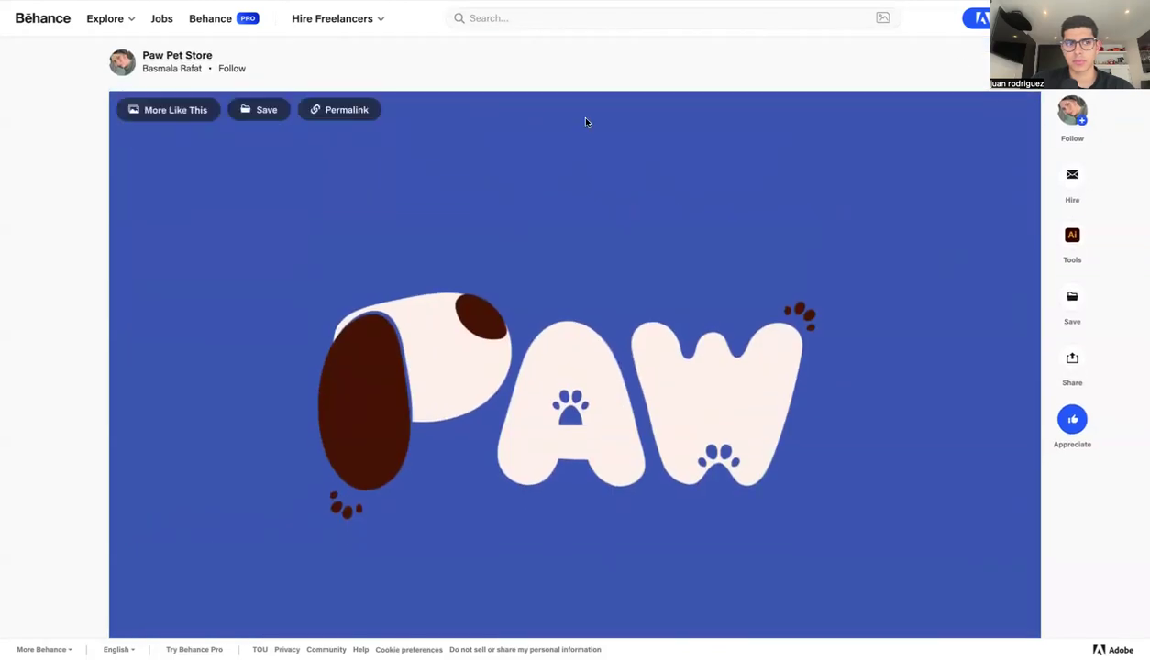
pyautogui.click(973, 18)
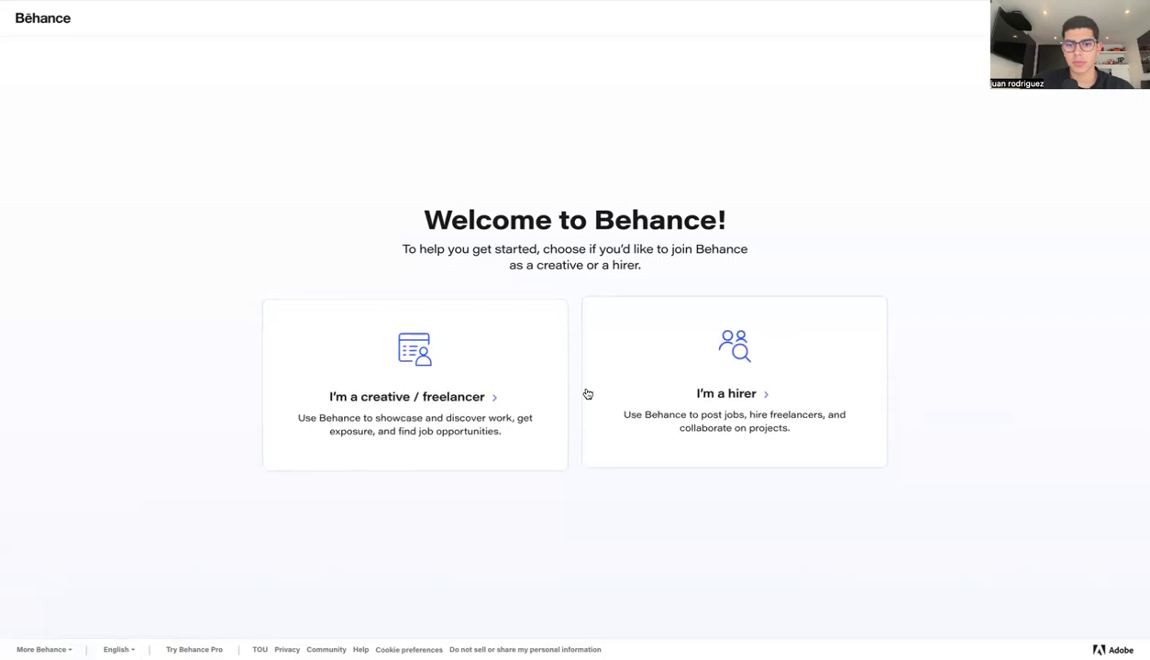
pyautogui.click(472, 367)
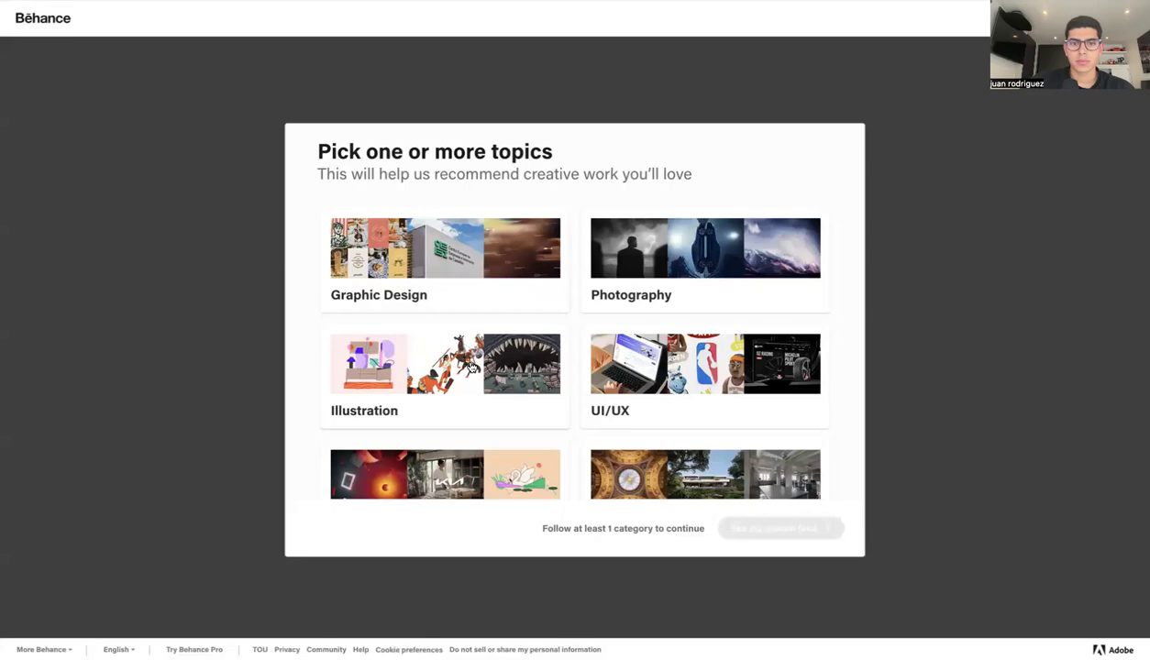
pyautogui.click(486, 279)
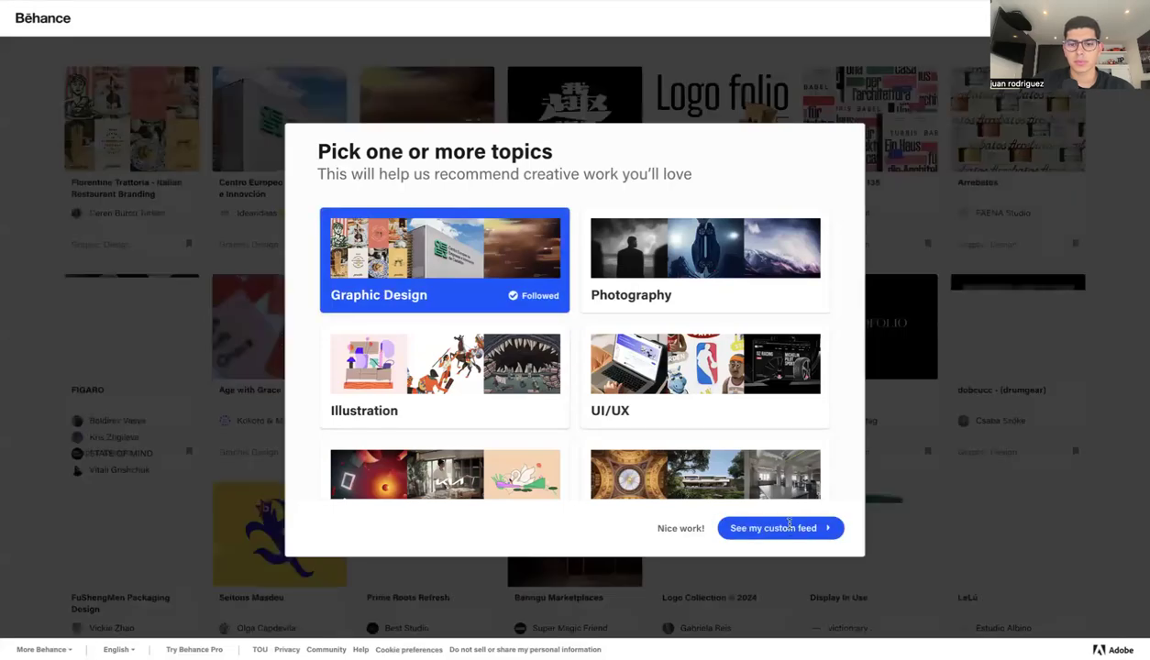
pyautogui.click(775, 528)
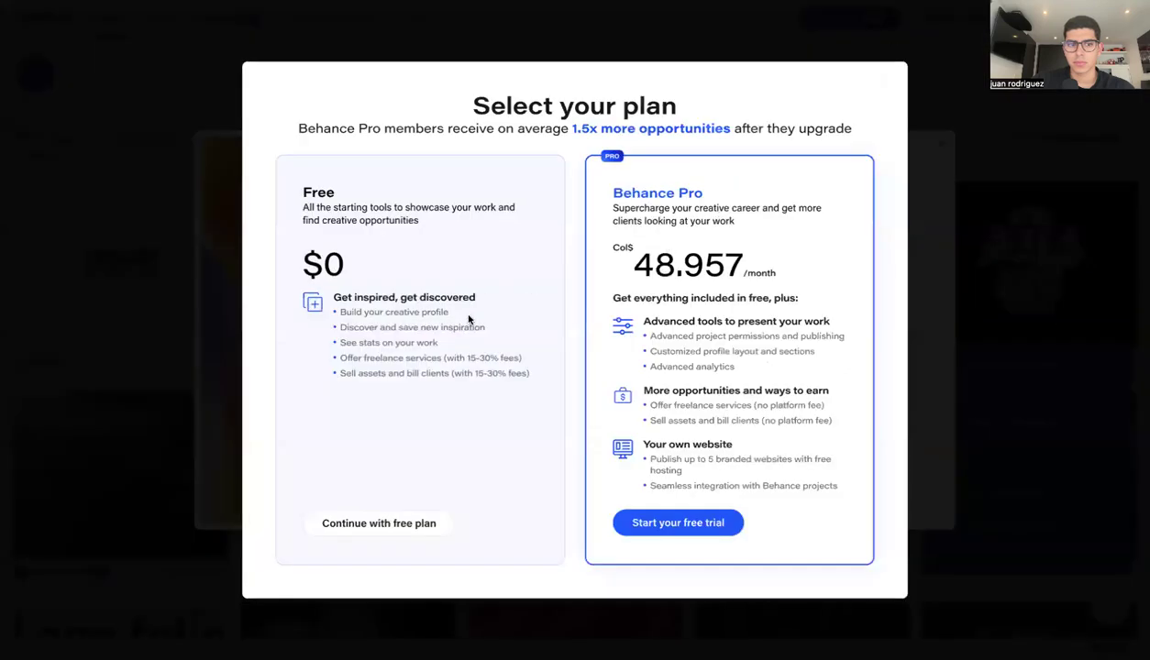
pyautogui.click(406, 523)
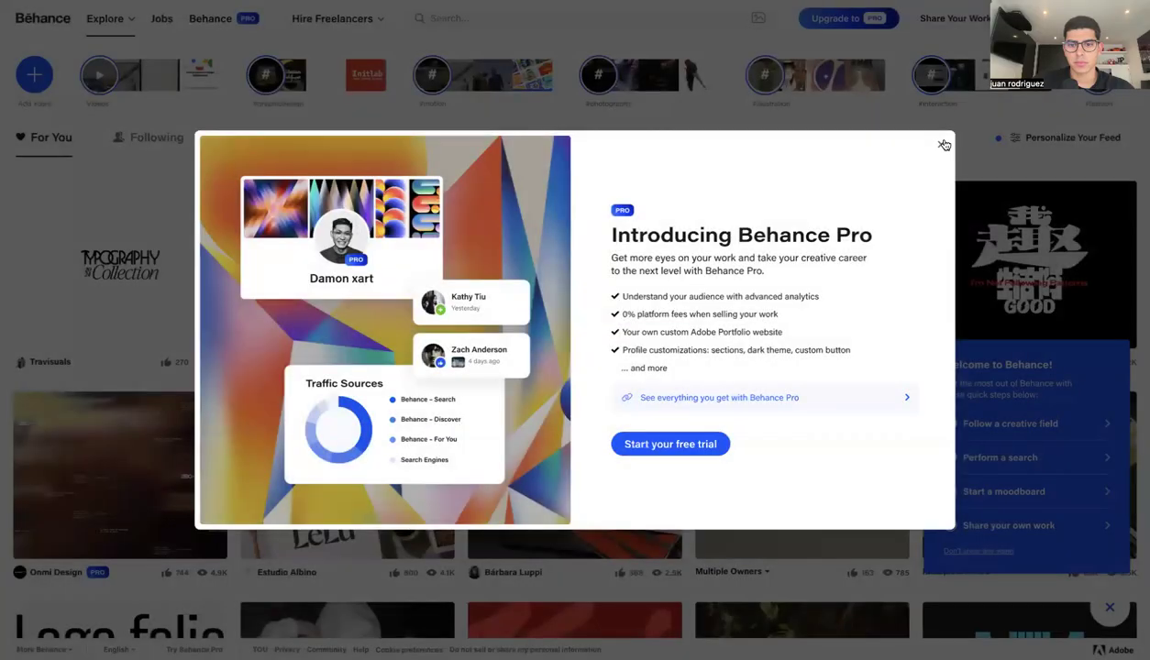
pyautogui.click(940, 144)
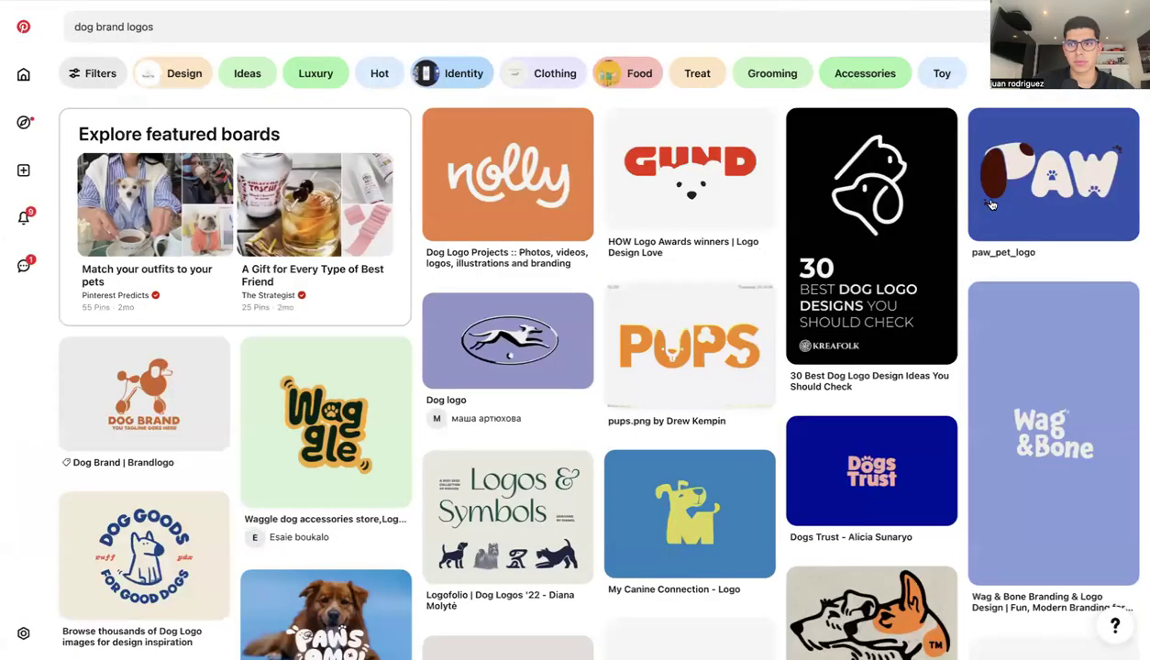
# Open the PAW logo pin's source project on Behance and view its image enlarged
pyautogui.click(991, 203)
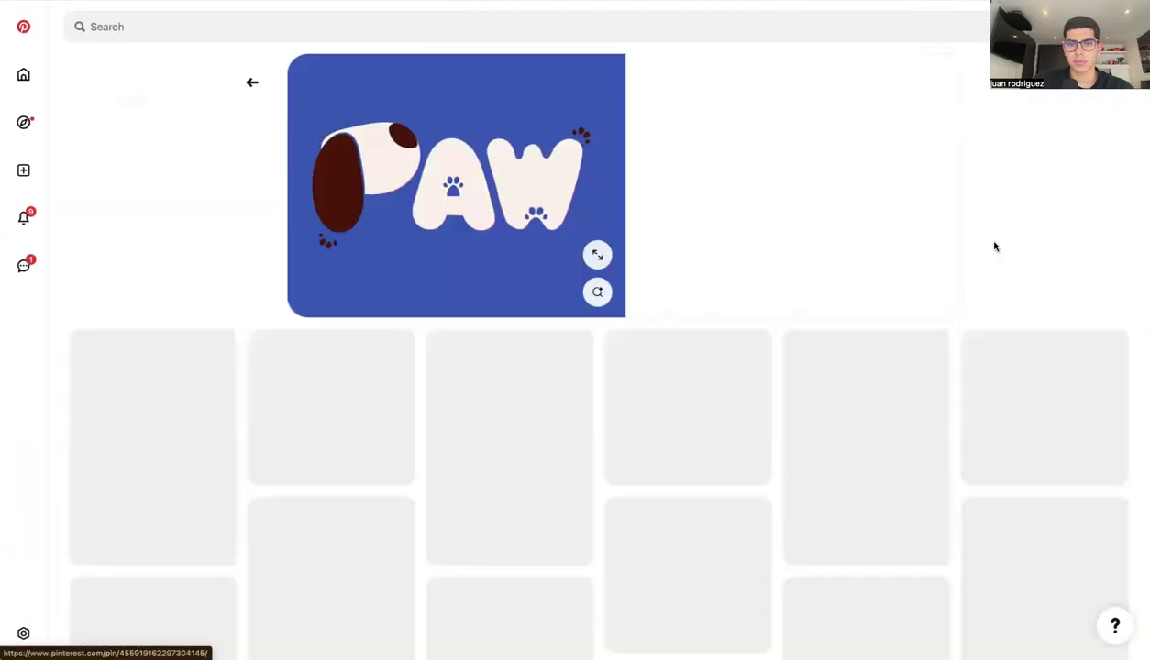
pyautogui.click(336, 293)
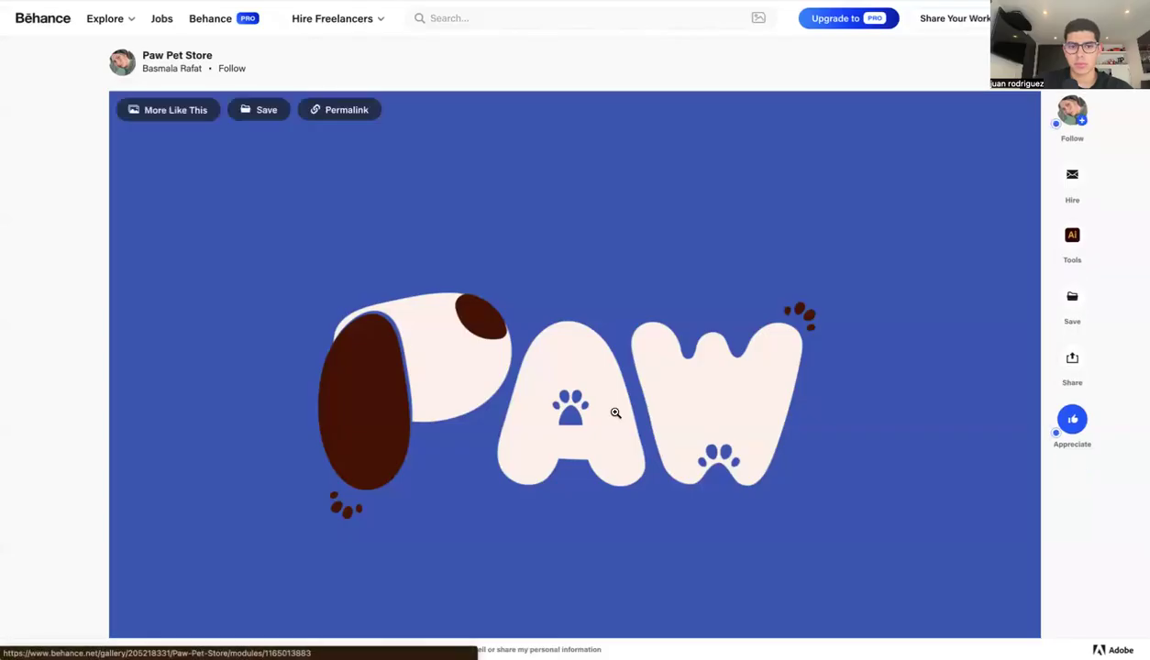
pyautogui.click(614, 409)
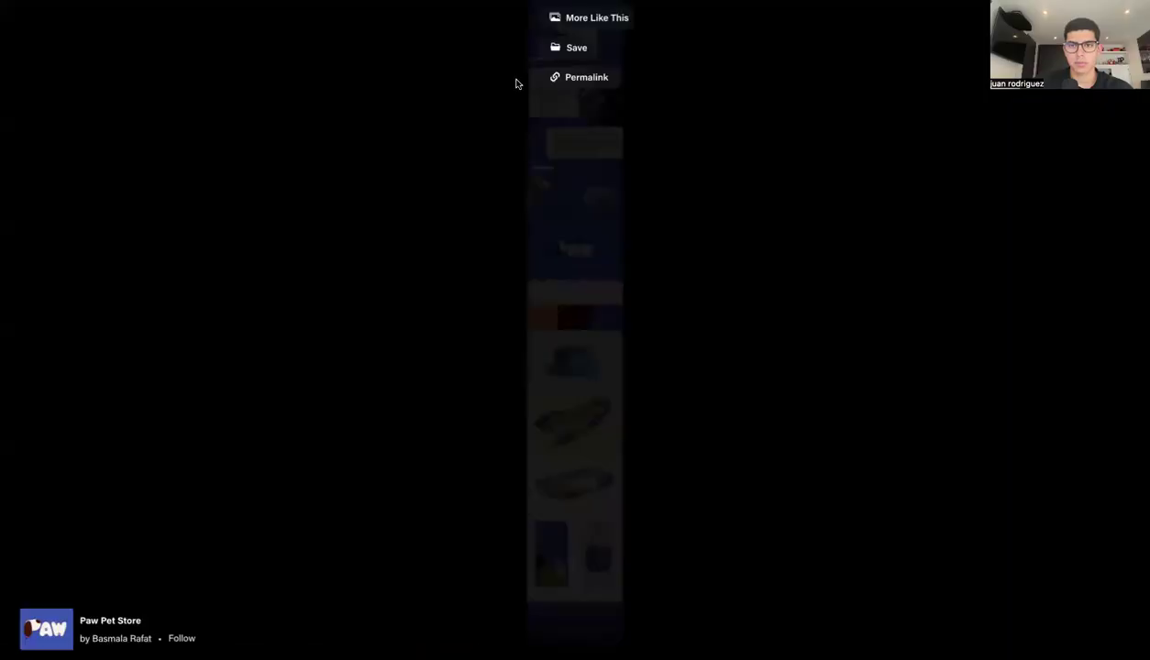
pyautogui.click(798, 265)
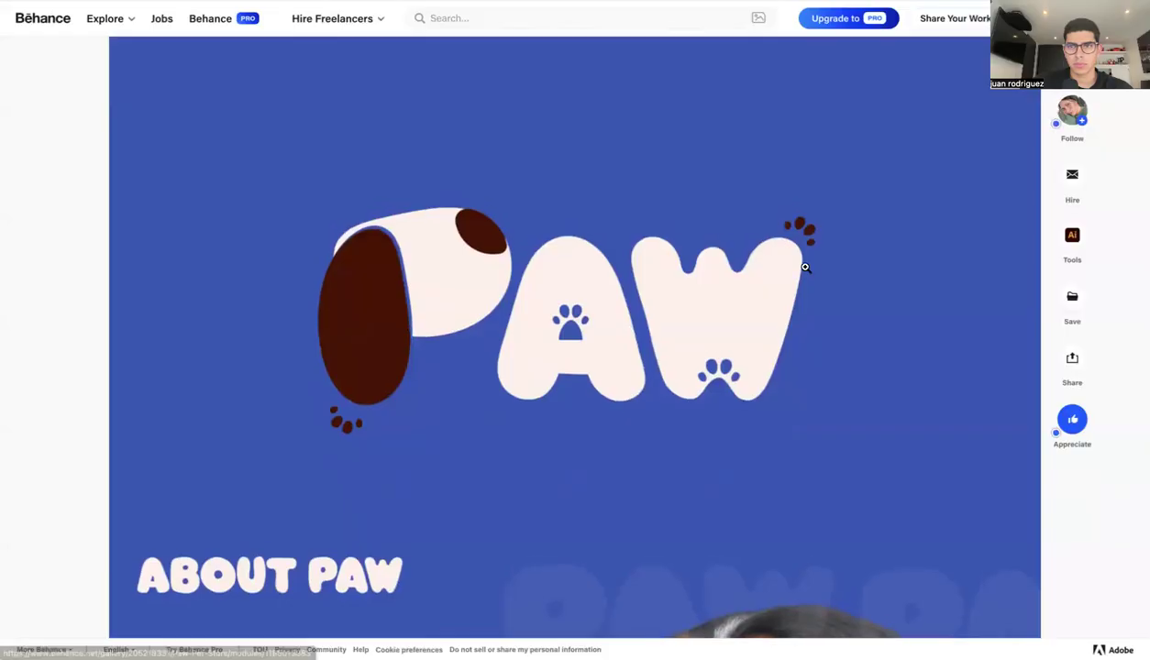
# Scroll through the Paw Pet Store project and its comments, then close it with Esc
pyautogui.moveTo(1074, 238)
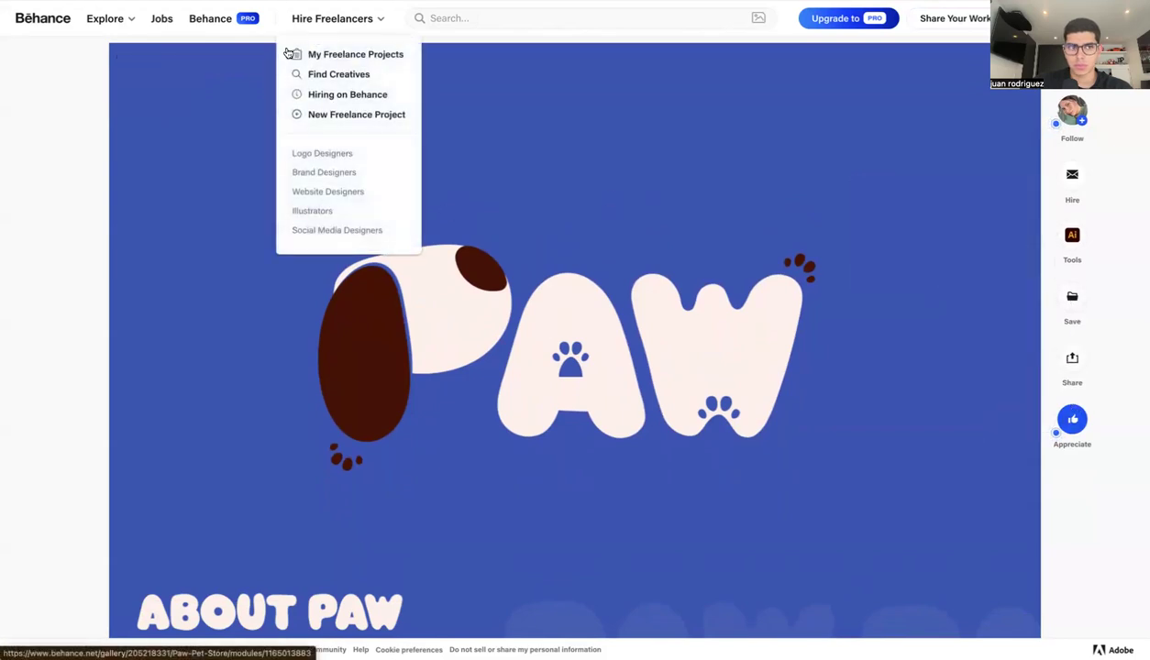
pyautogui.scroll(-6, 461, 284)
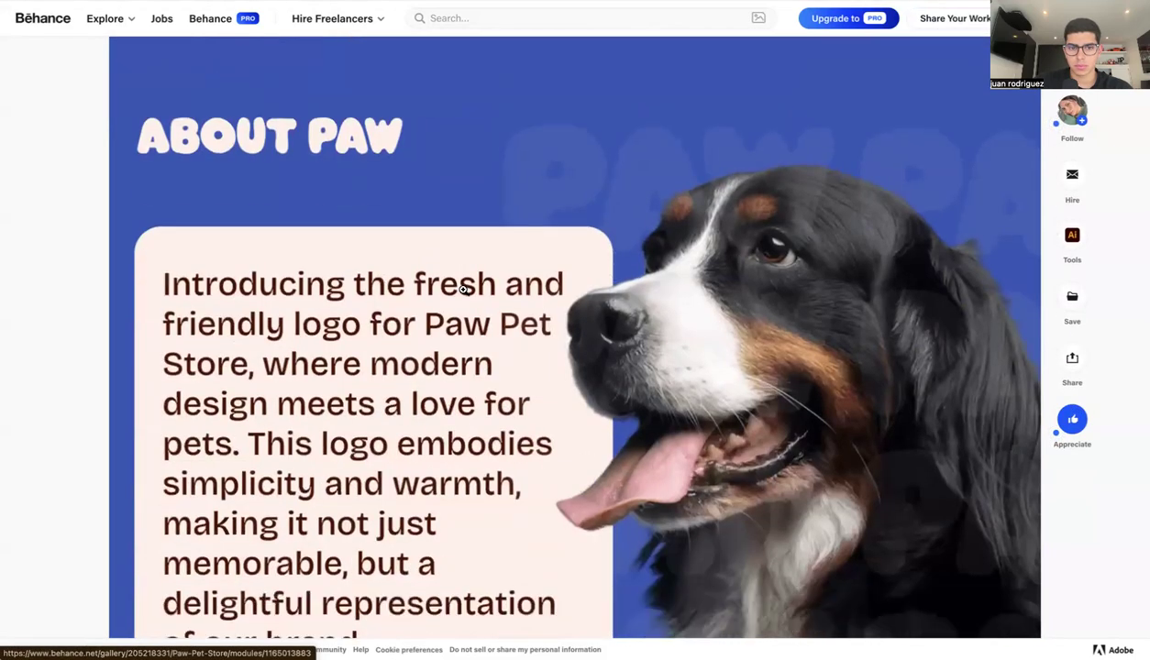
pyautogui.scroll(-5, 464, 290)
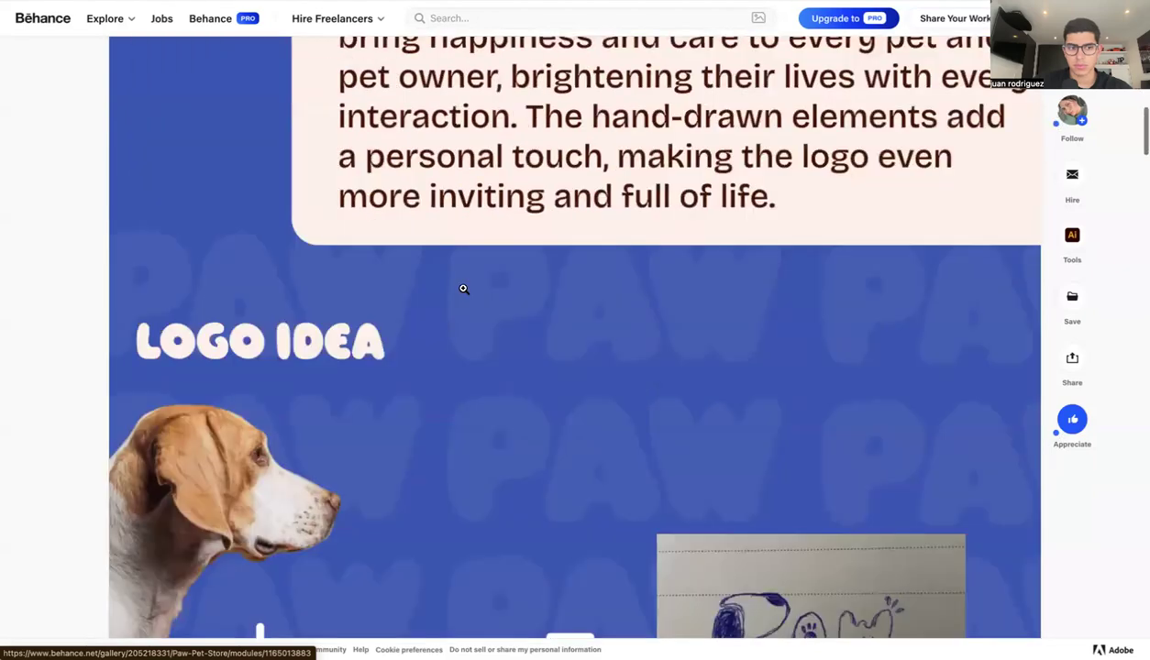
pyautogui.scroll(-20, 463, 289)
pyautogui.scroll(-10, 463, 289)
pyautogui.scroll(-2, 463, 293)
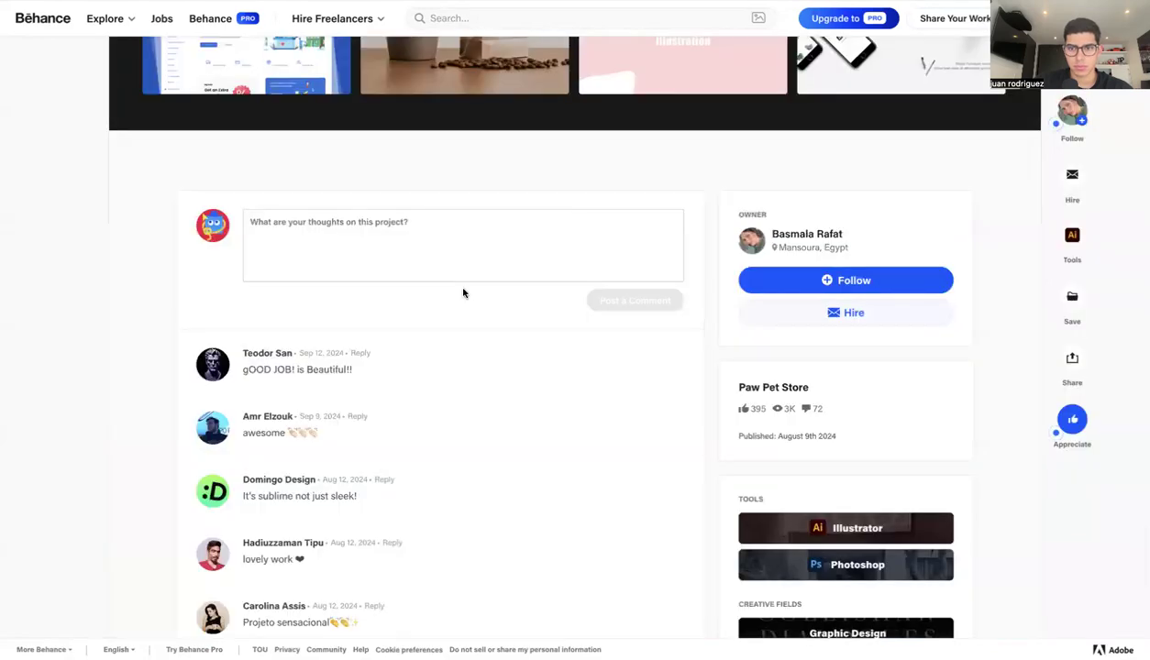
pyautogui.scroll(-2, 463, 293)
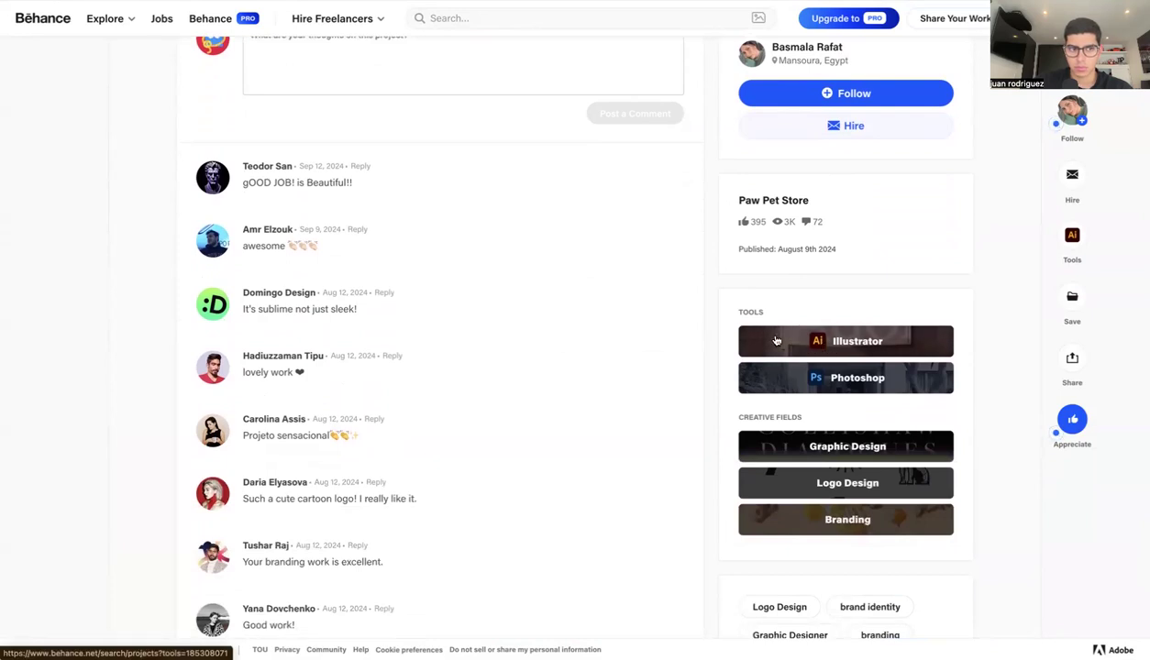
pyautogui.scroll(15, 606, 264)
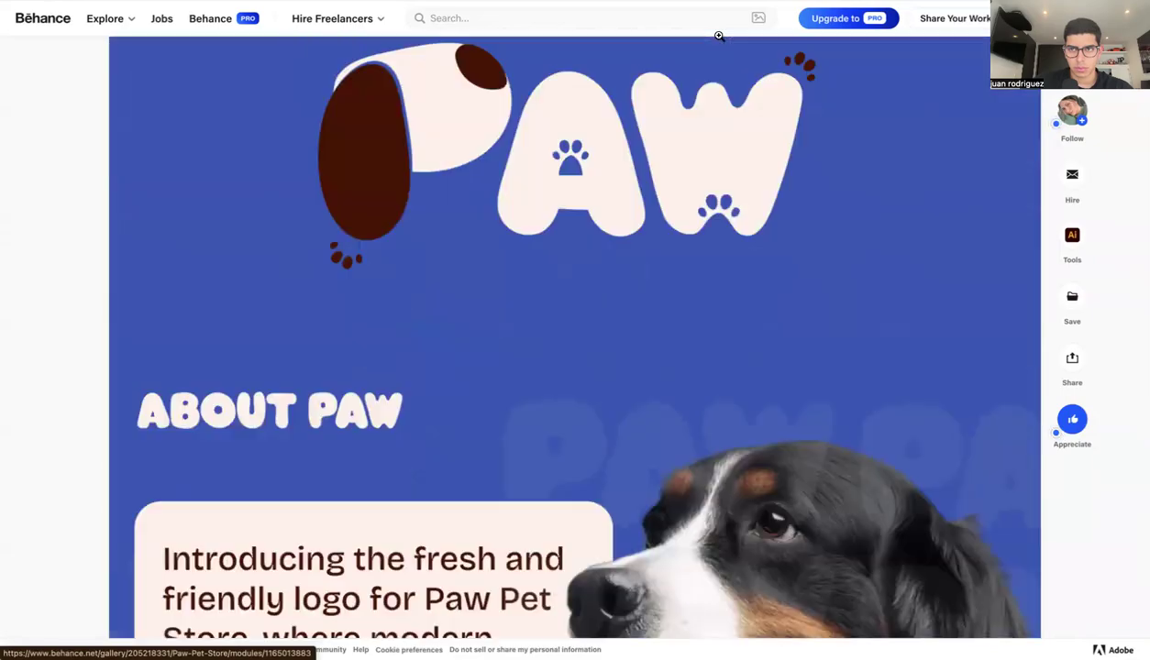
pyautogui.press('Escape')
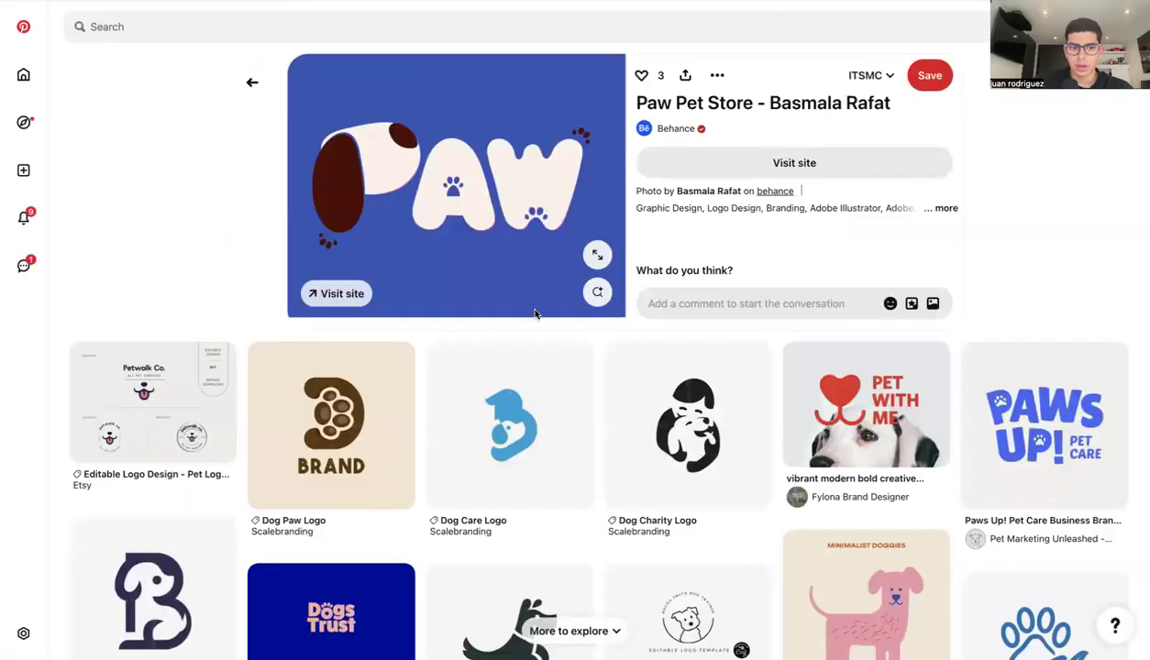
pyautogui.scroll(-5, 505, 441)
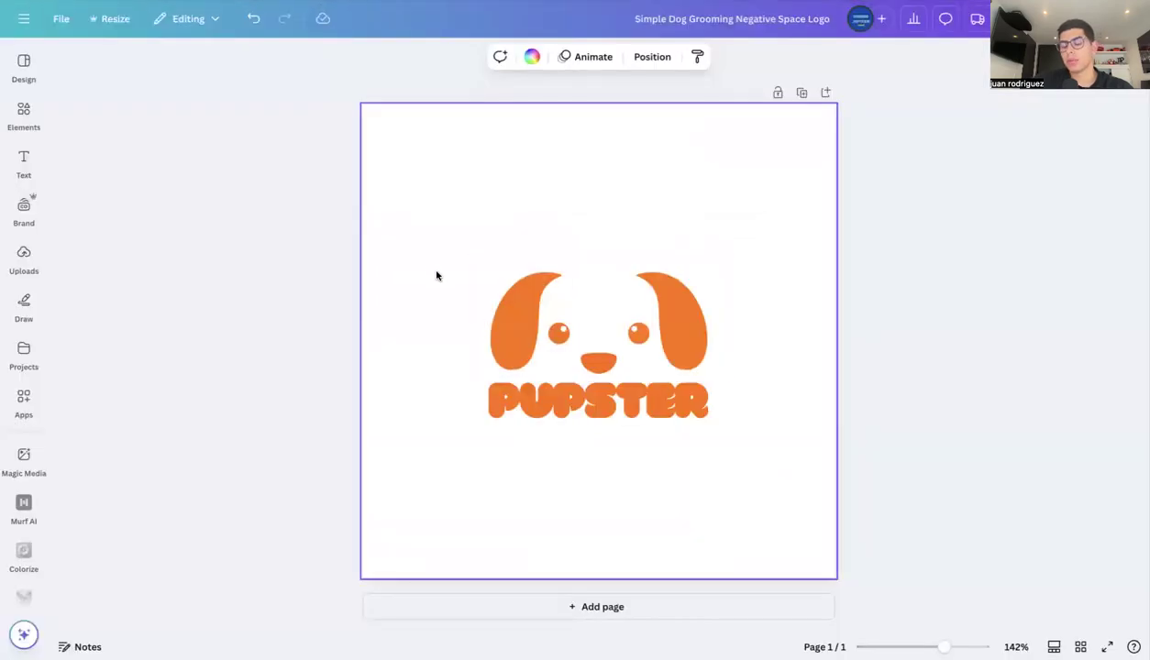
pyautogui.click(518, 313)
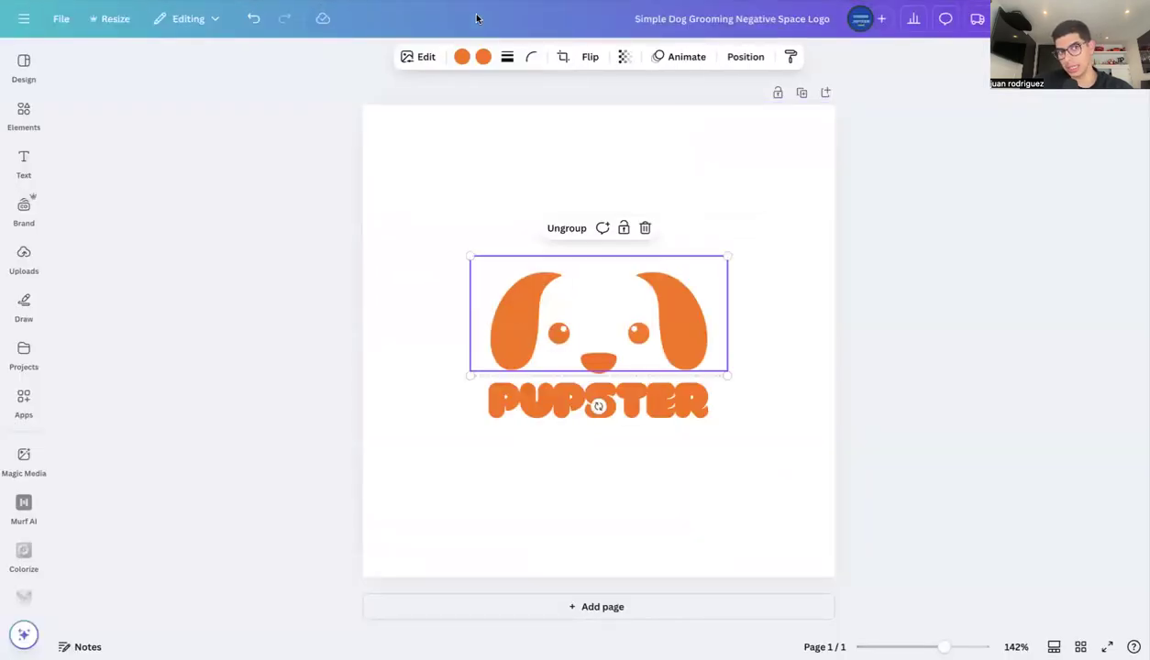
pyautogui.click(482, 57)
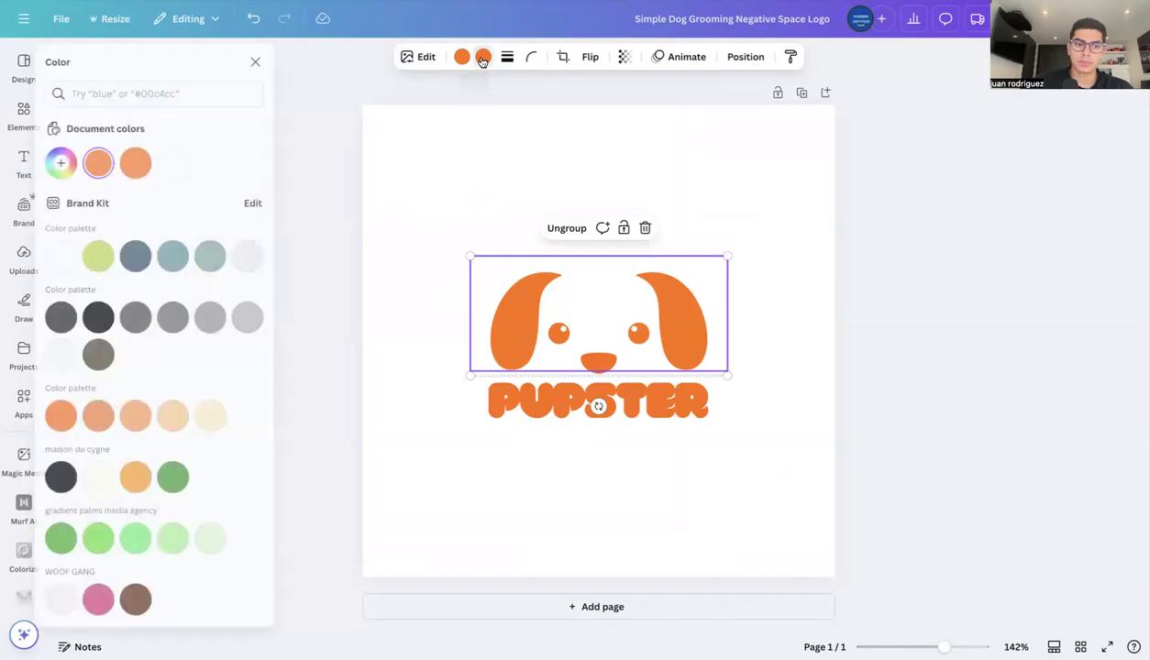
pyautogui.click(223, 256)
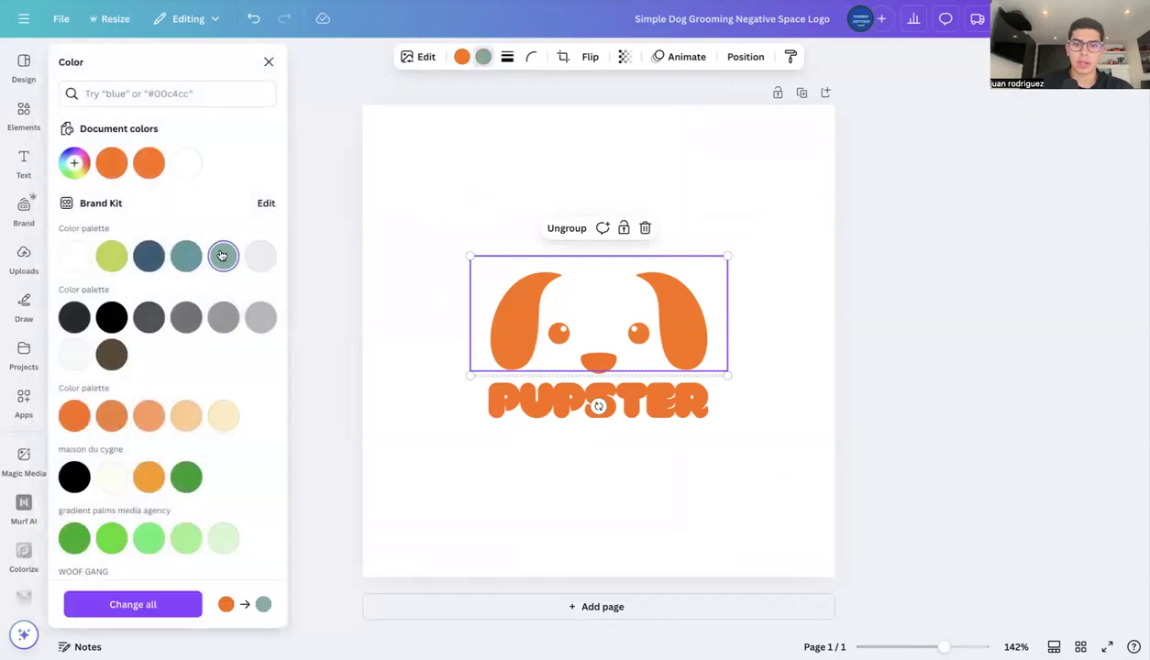
pyautogui.click(461, 57)
pyautogui.click(184, 163)
pyautogui.click(148, 164)
pyautogui.click(149, 256)
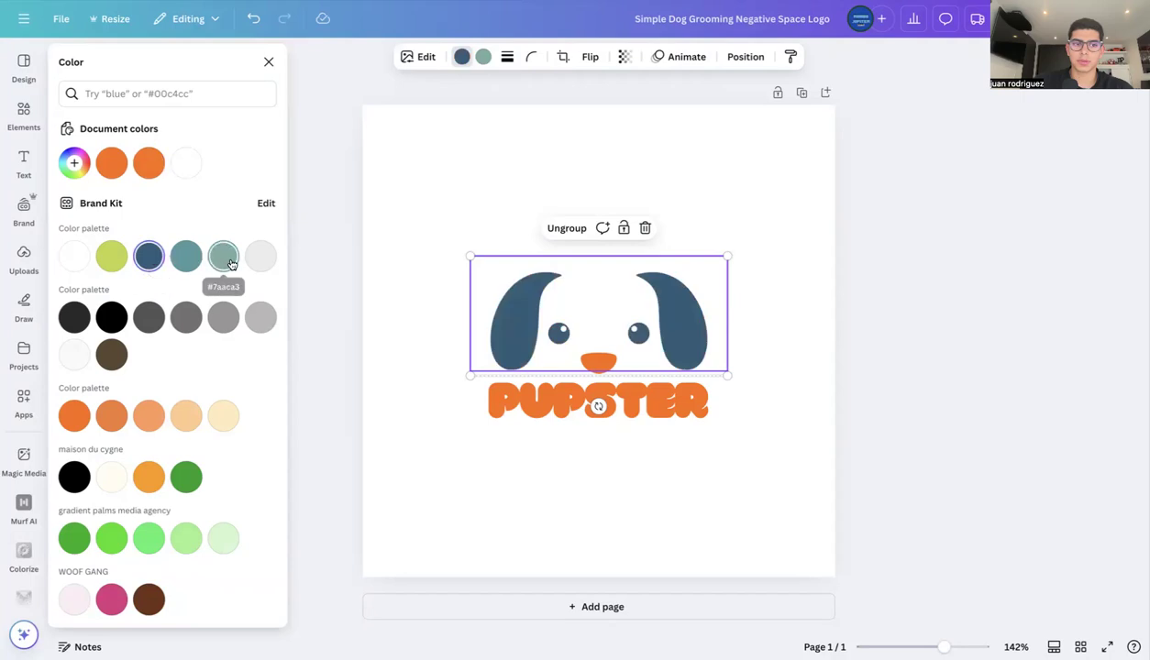
pyautogui.click(265, 257)
pyautogui.click(251, 319)
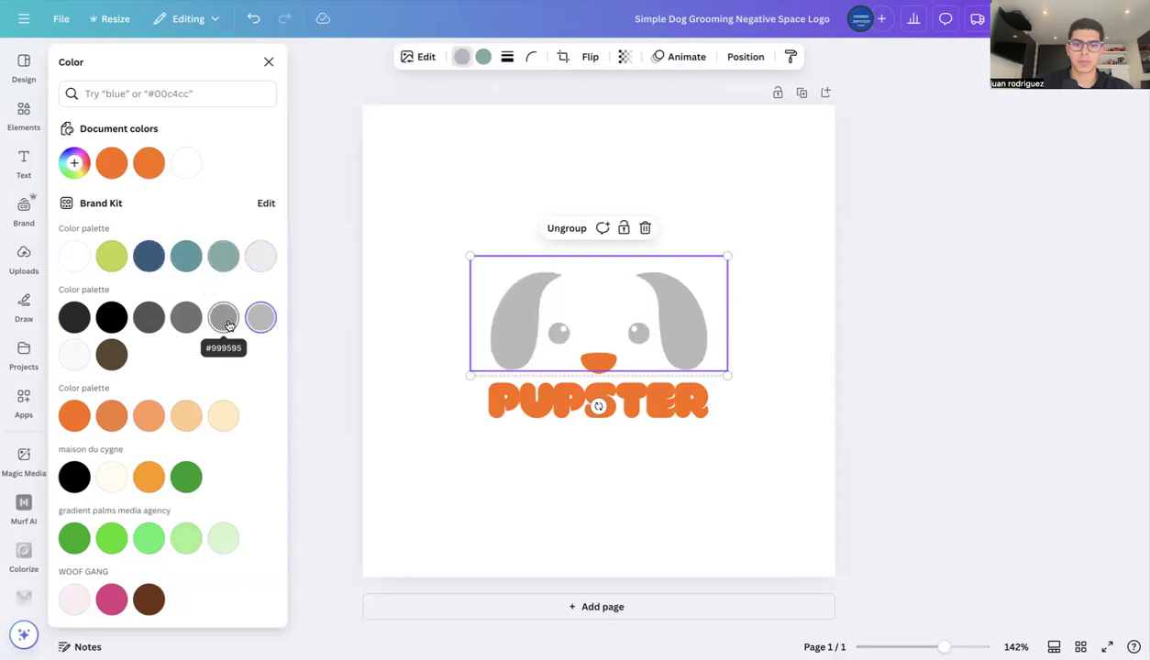
pyautogui.click(225, 319)
pyautogui.click(144, 419)
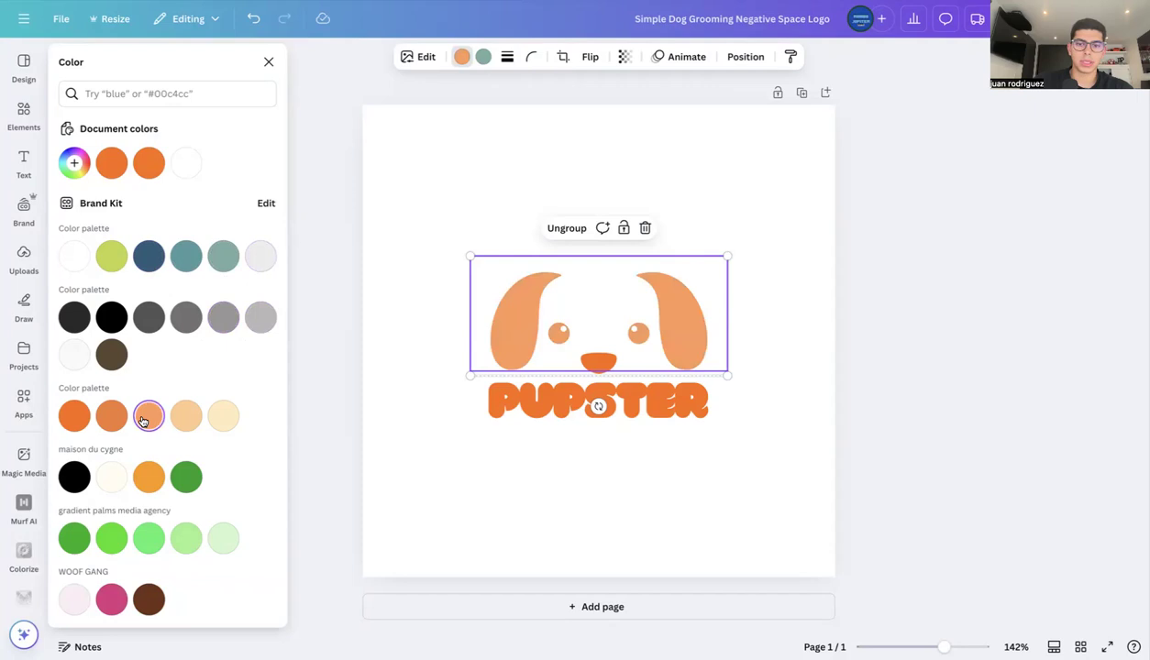
pyautogui.scroll(-3, 183, 431)
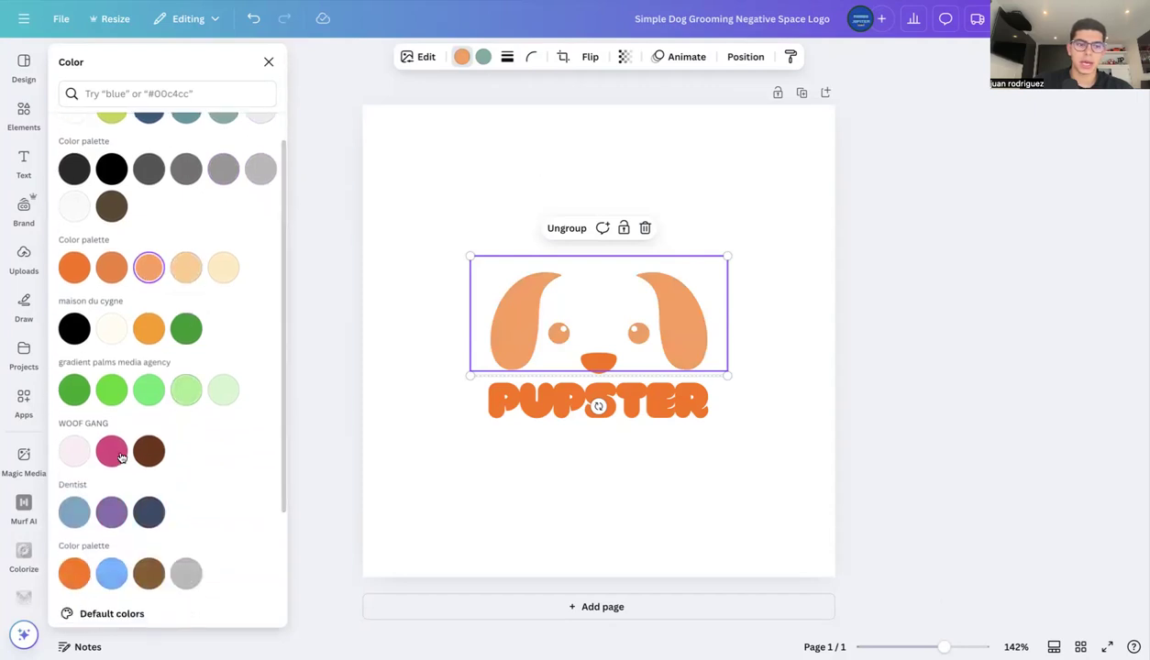
pyautogui.click(117, 454)
pyautogui.scroll(-2, 119, 459)
pyautogui.click(113, 479)
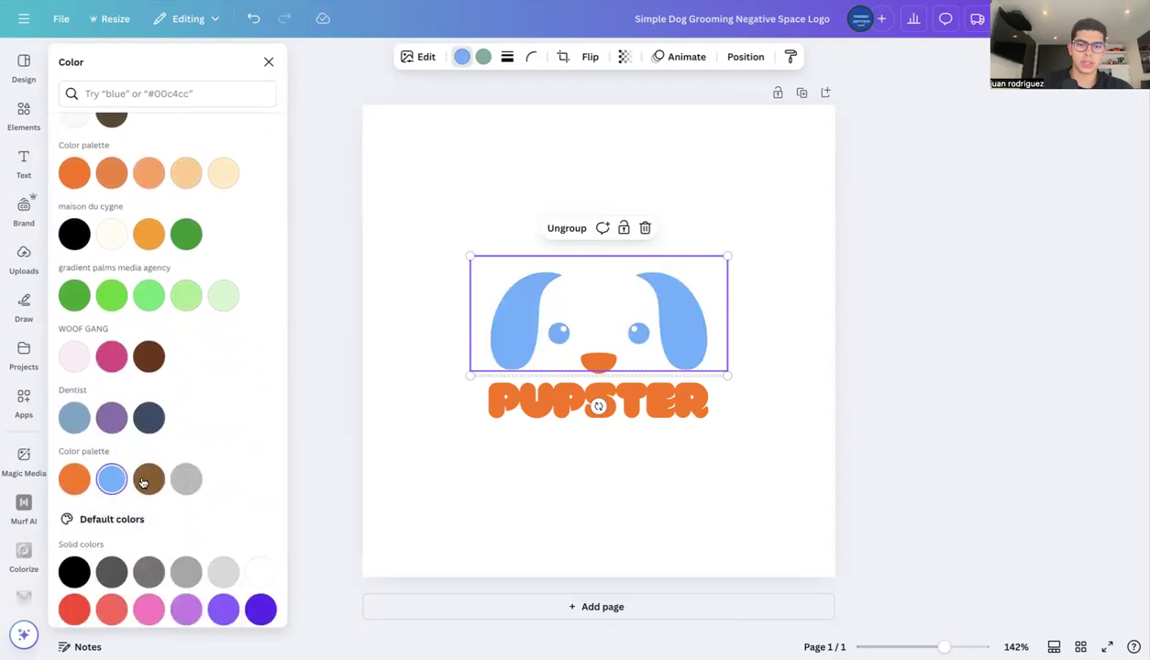
pyautogui.click(67, 480)
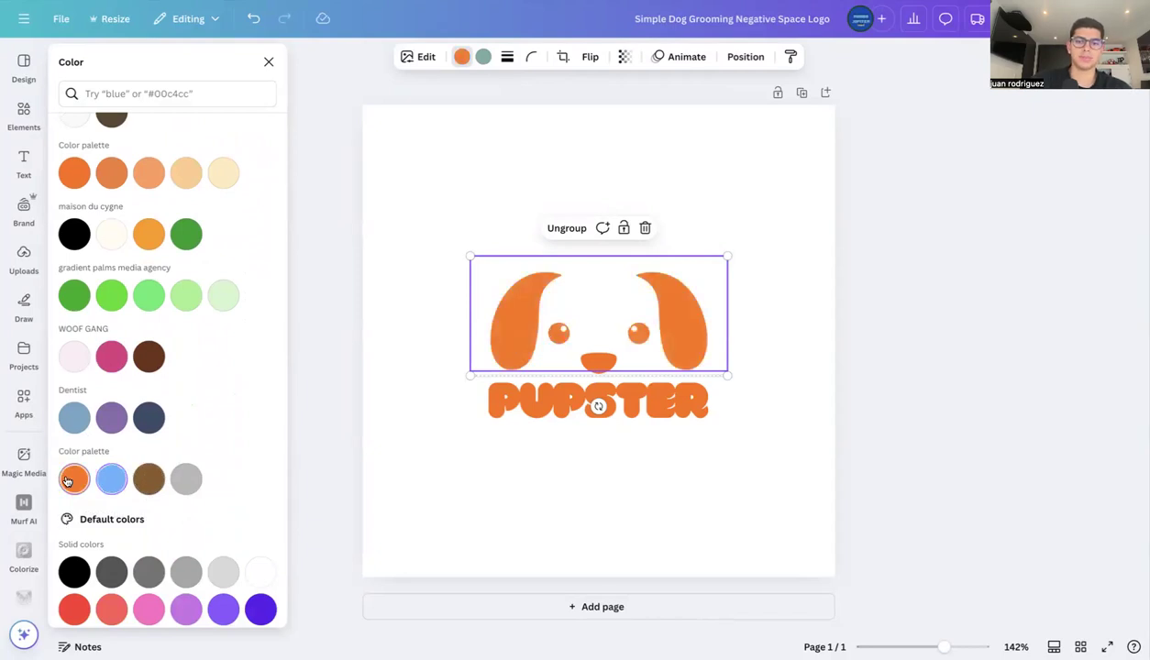
pyautogui.click(387, 437)
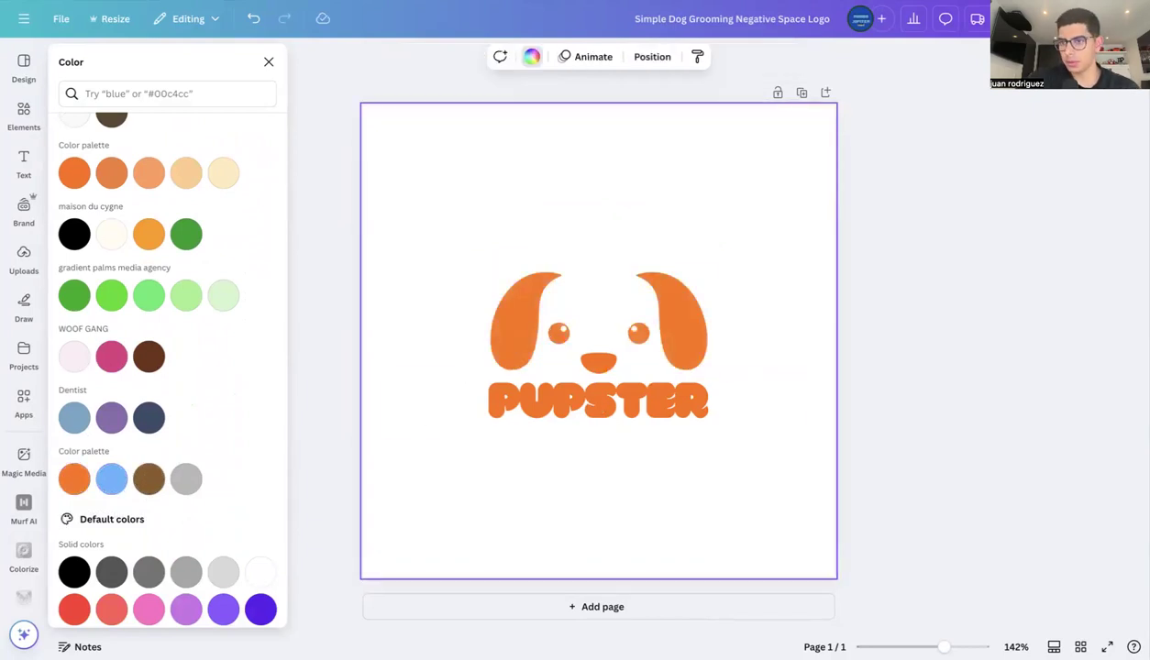
pyautogui.click(1100, 19)
# Download the logo as a 500 × 500 px PNG with a transparent background
pyautogui.click(904, 277)
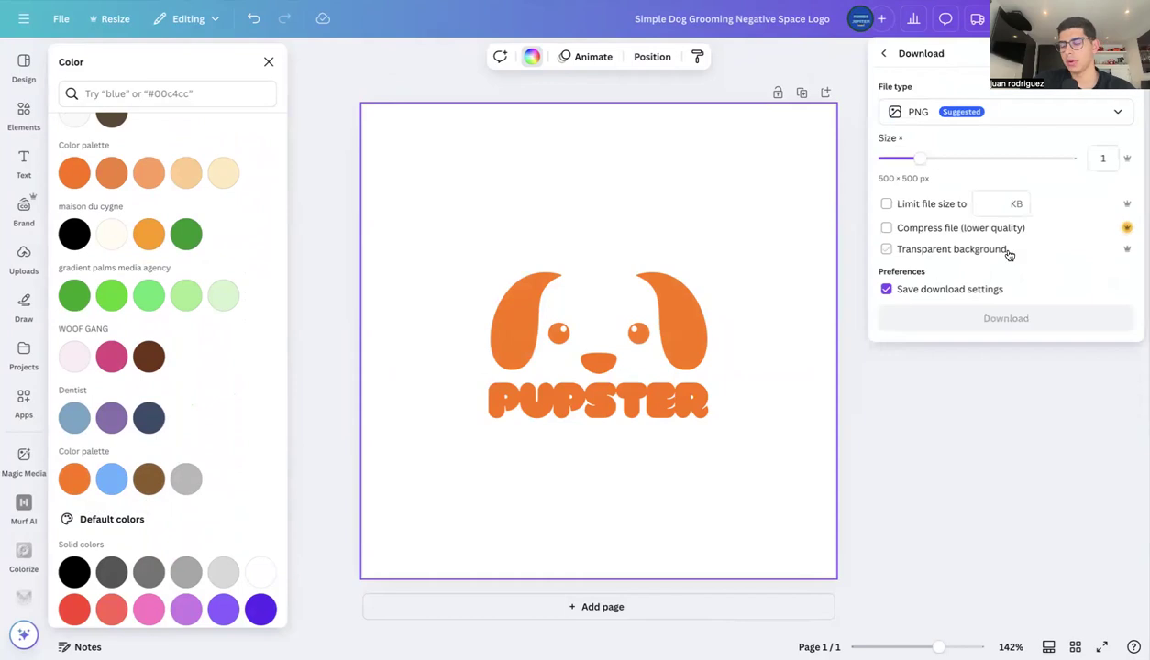
pyautogui.click(923, 249)
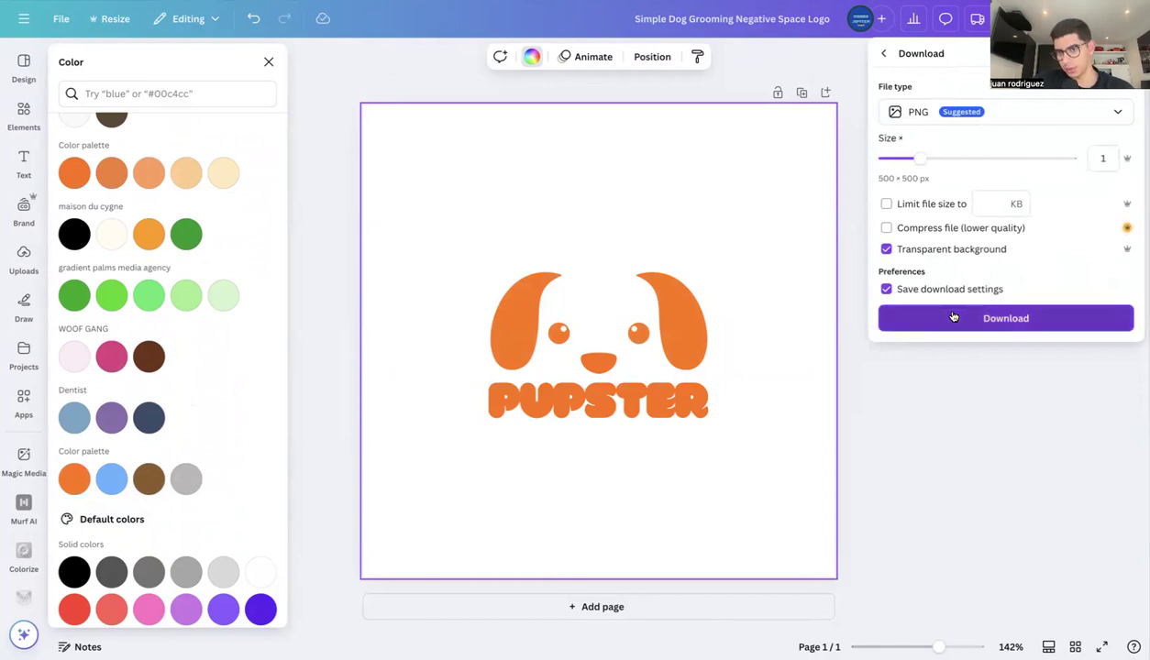
pyautogui.click(953, 317)
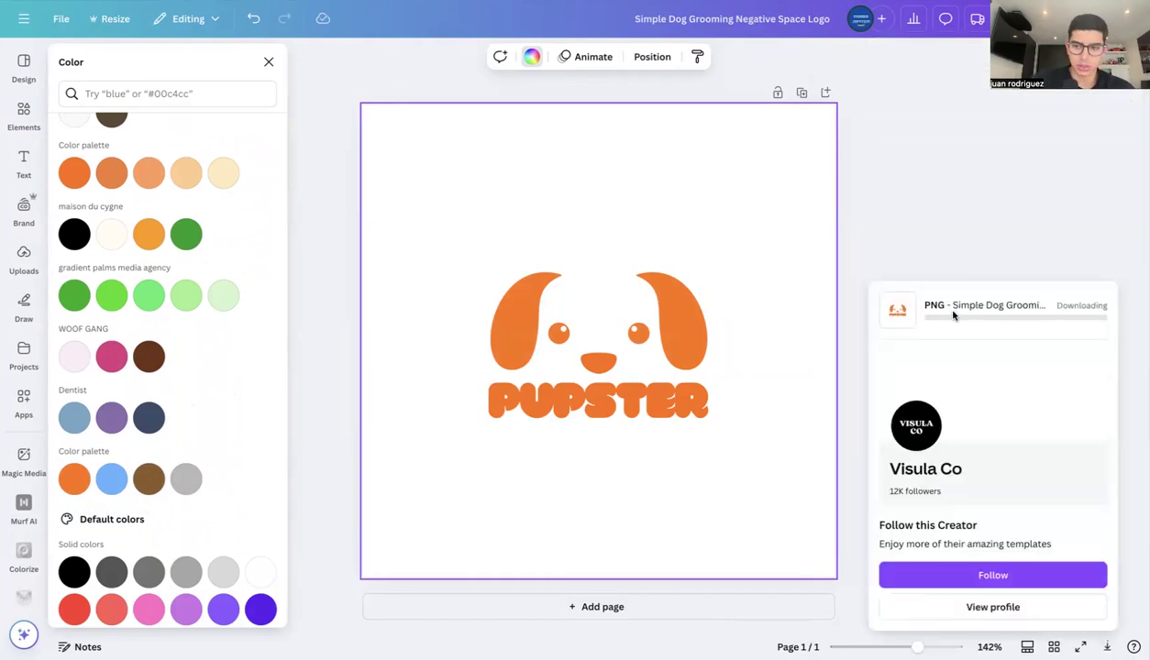
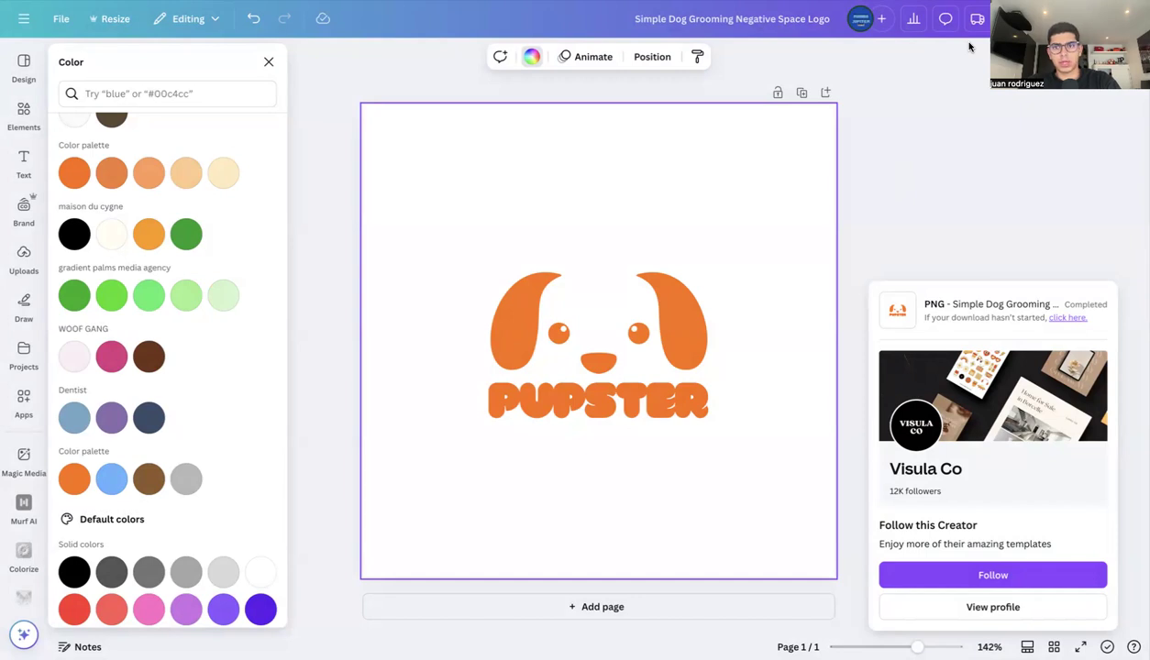
# Download the PUPSTER dog logo from Canva as a PNG with a transparent background
pyautogui.click(1019, 19)
pyautogui.click(899, 284)
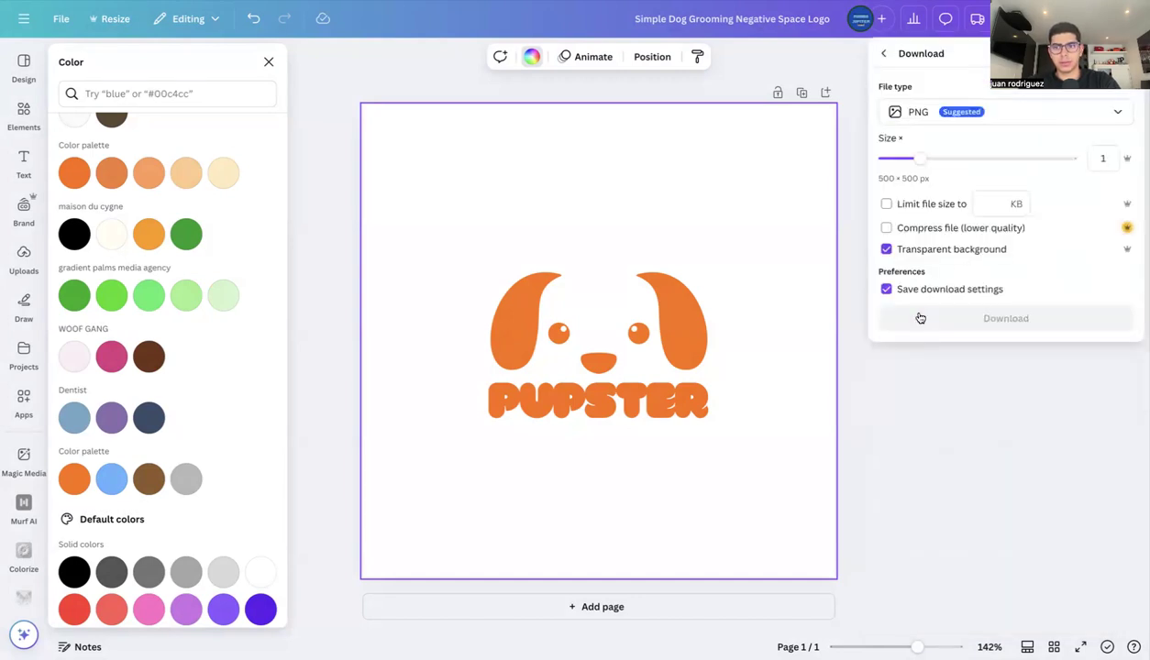
pyautogui.click(935, 312)
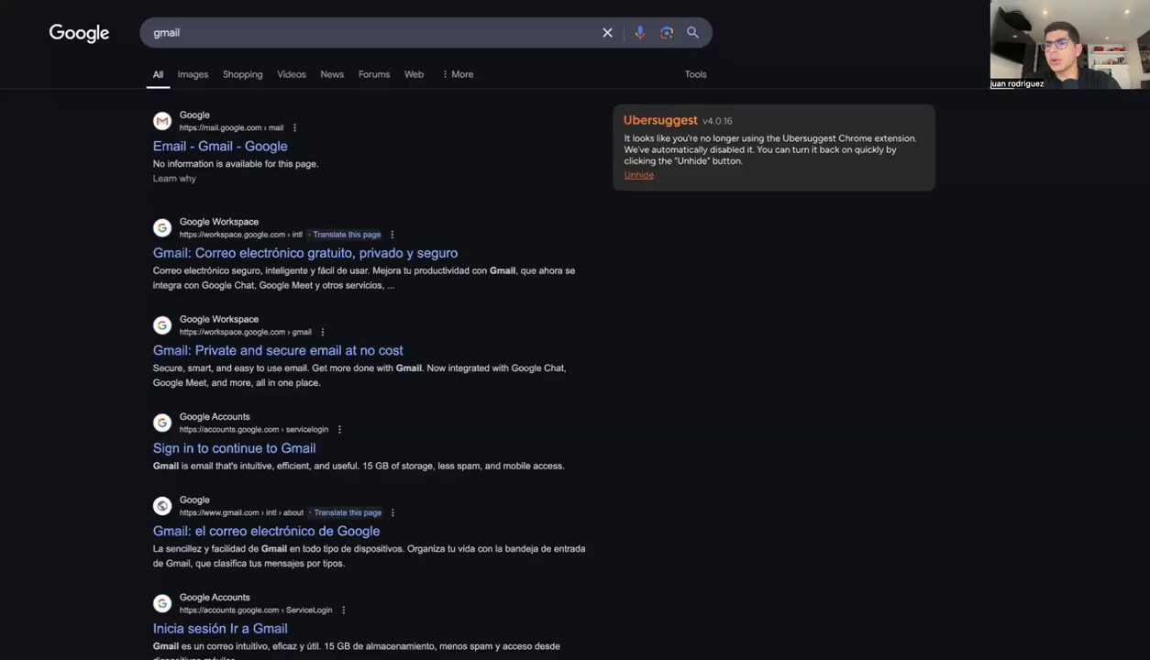
# Upload the downloaded Pupster logo file as a new Google Account profile picture
pyautogui.click(1117, 33)
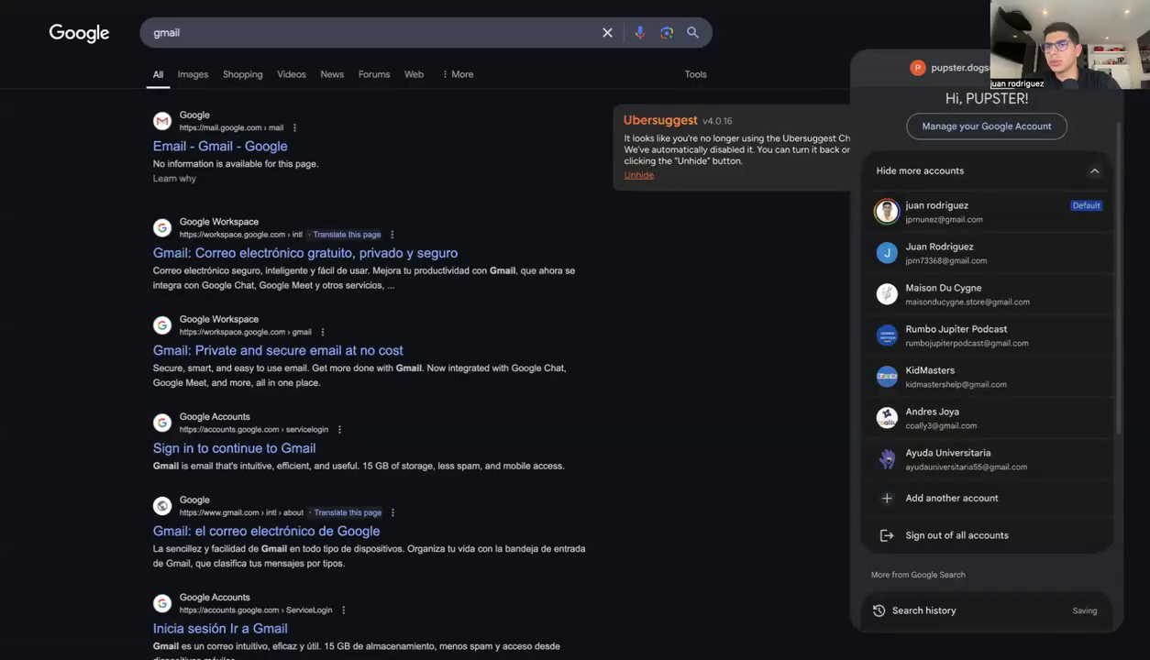
pyautogui.click(987, 126)
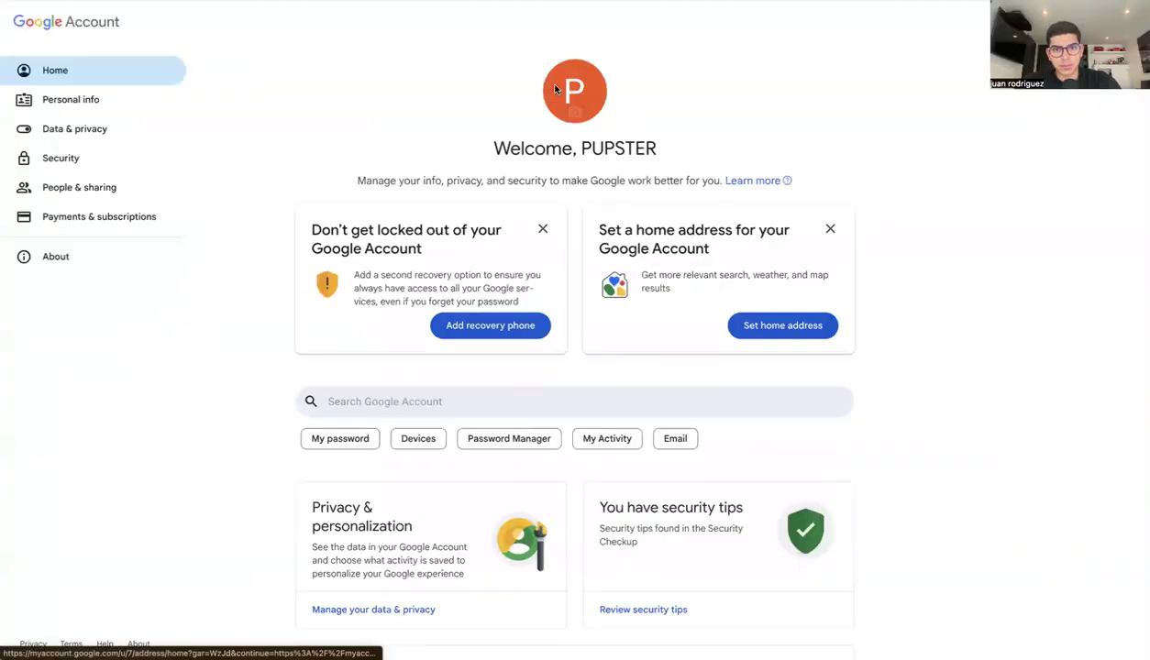
pyautogui.click(574, 92)
pyautogui.click(569, 493)
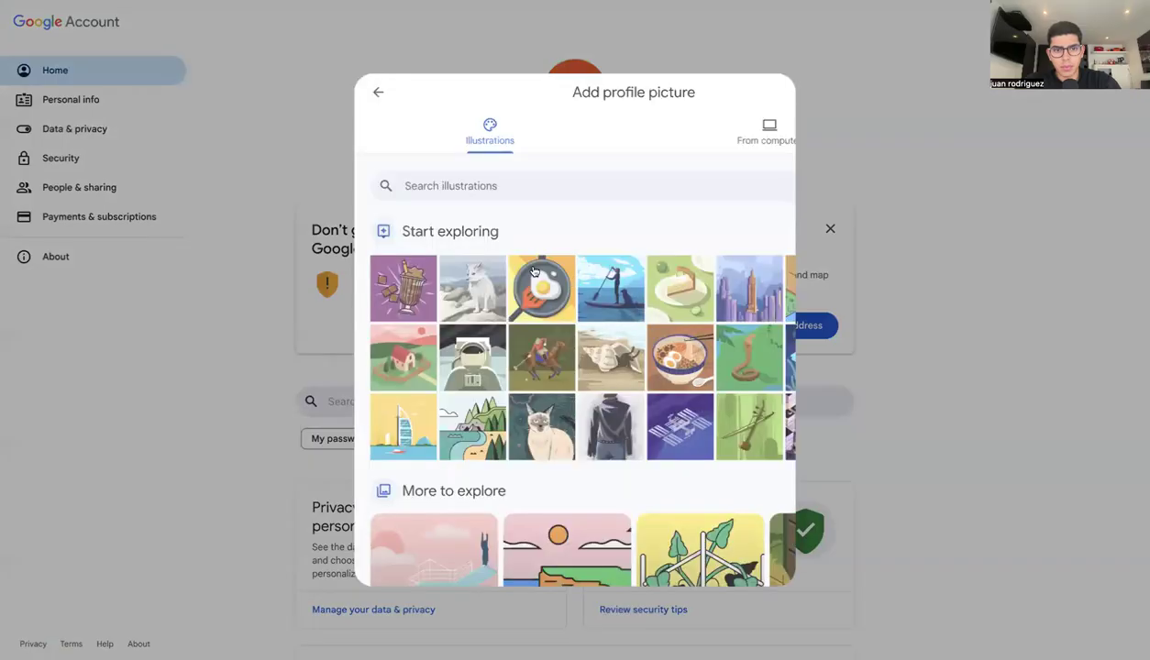
pyautogui.click(706, 92)
pyautogui.click(488, 464)
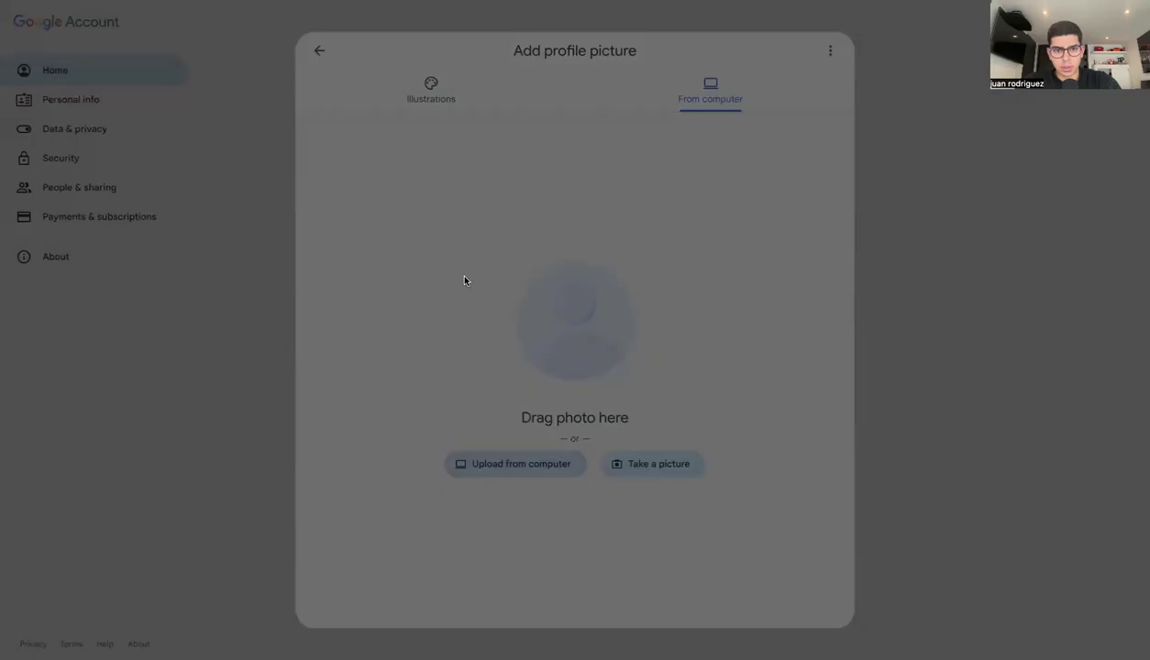
pyautogui.doubleClick(541, 287)
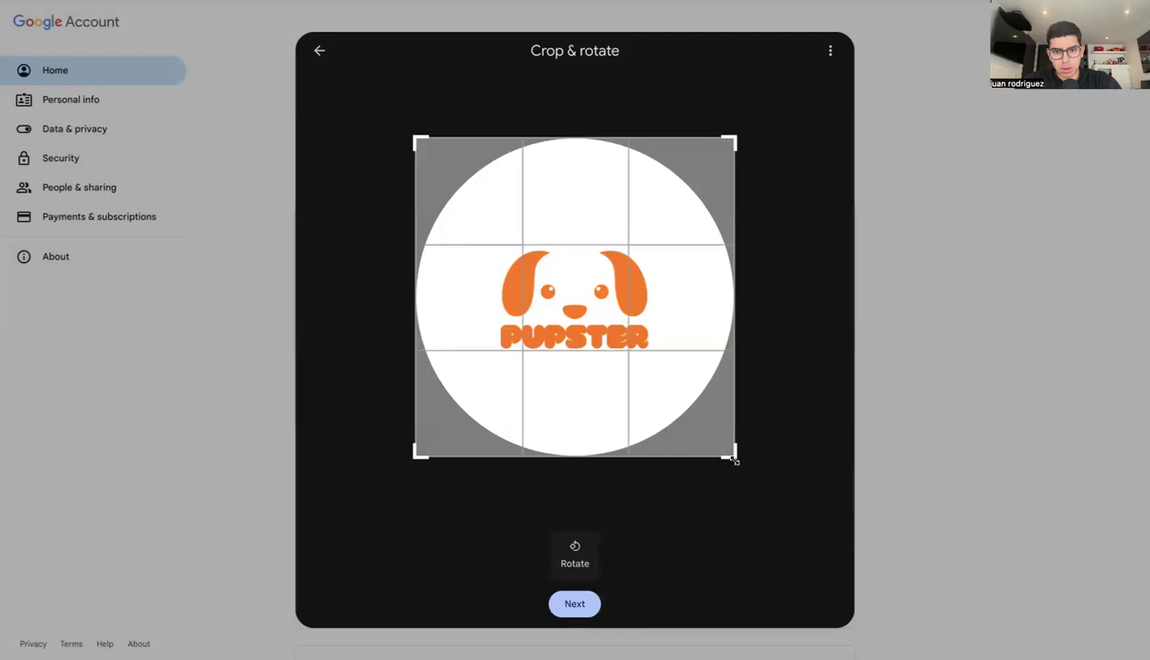
# Crop the logo centered in the circle, save it as the profile picture, then go to Instagram
pyautogui.moveTo(734, 459); pyautogui.dragTo(684, 433)
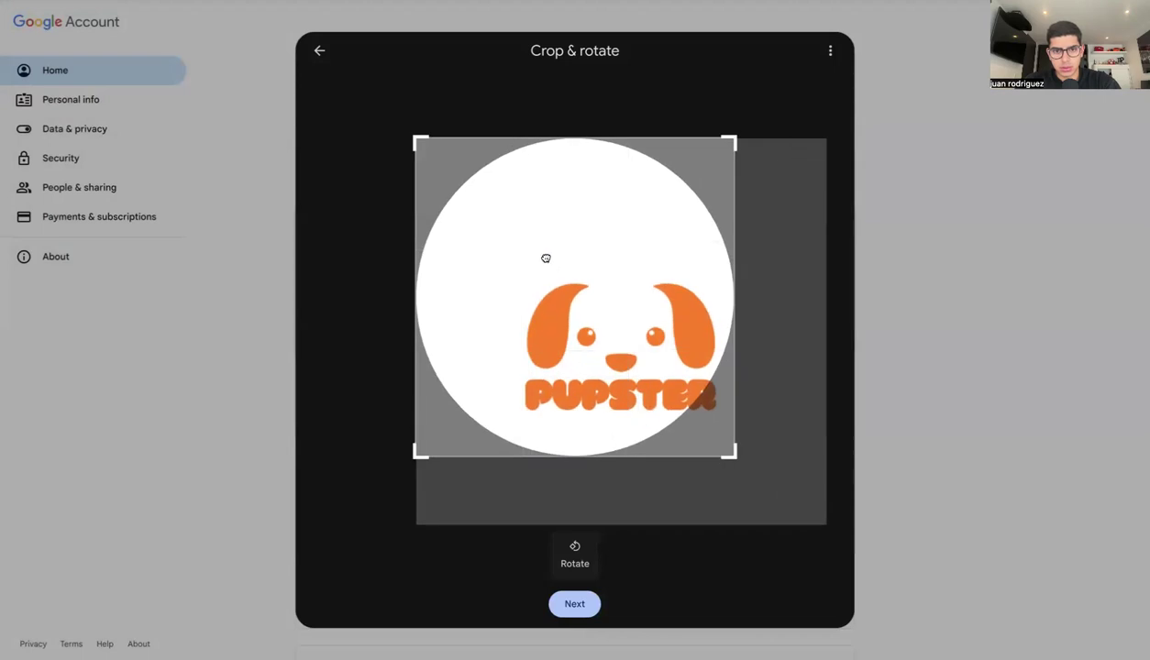
pyautogui.moveTo(417, 142); pyautogui.dragTo(530, 212)
pyautogui.moveTo(734, 463); pyautogui.dragTo(758, 469)
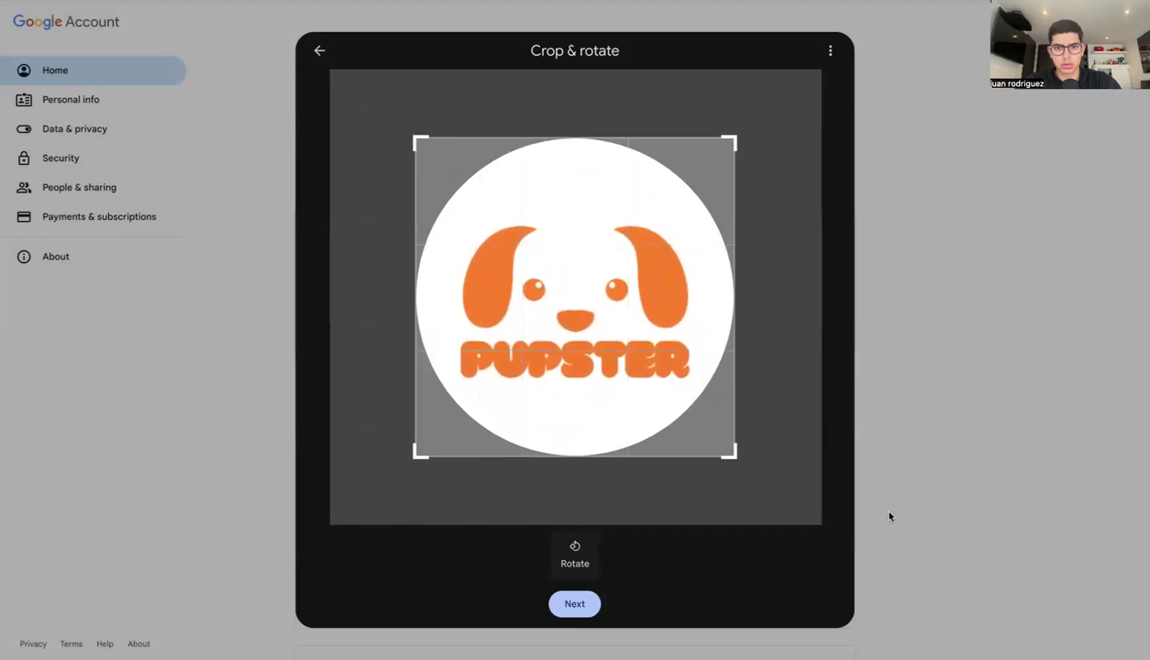
pyautogui.moveTo(623, 364)
pyautogui.mouseDown()
pyautogui.moveTo(627, 388)
pyautogui.moveTo(624, 358)
pyautogui.mouseUp()
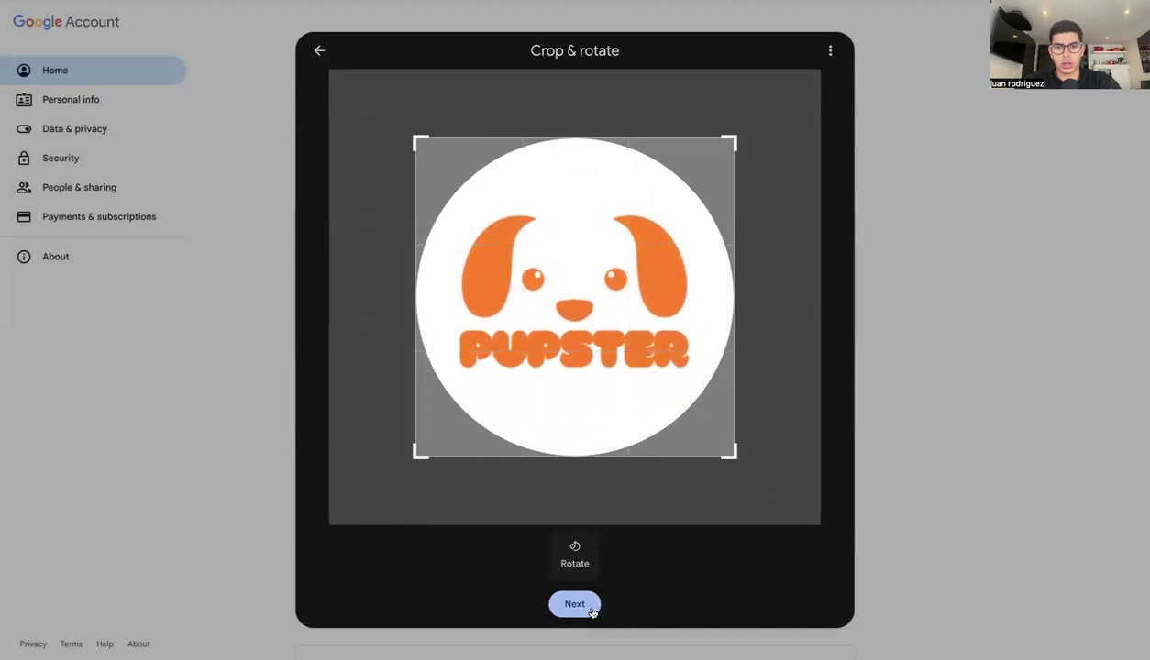
pyautogui.click(592, 612)
pyautogui.click(618, 606)
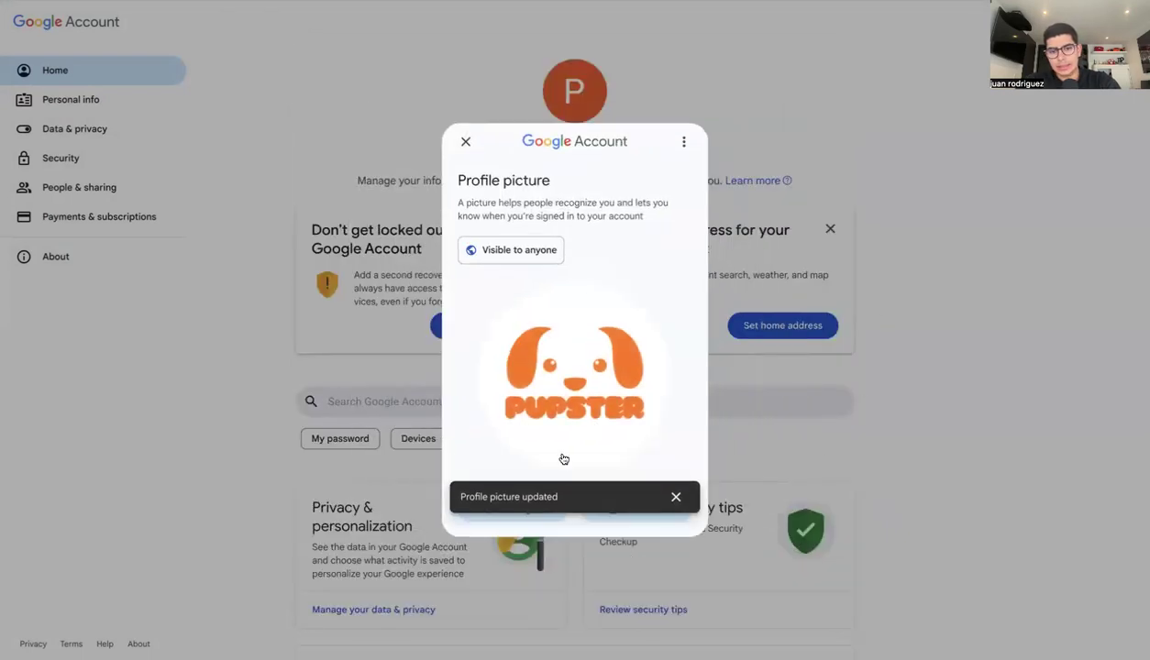
pyautogui.click(466, 141)
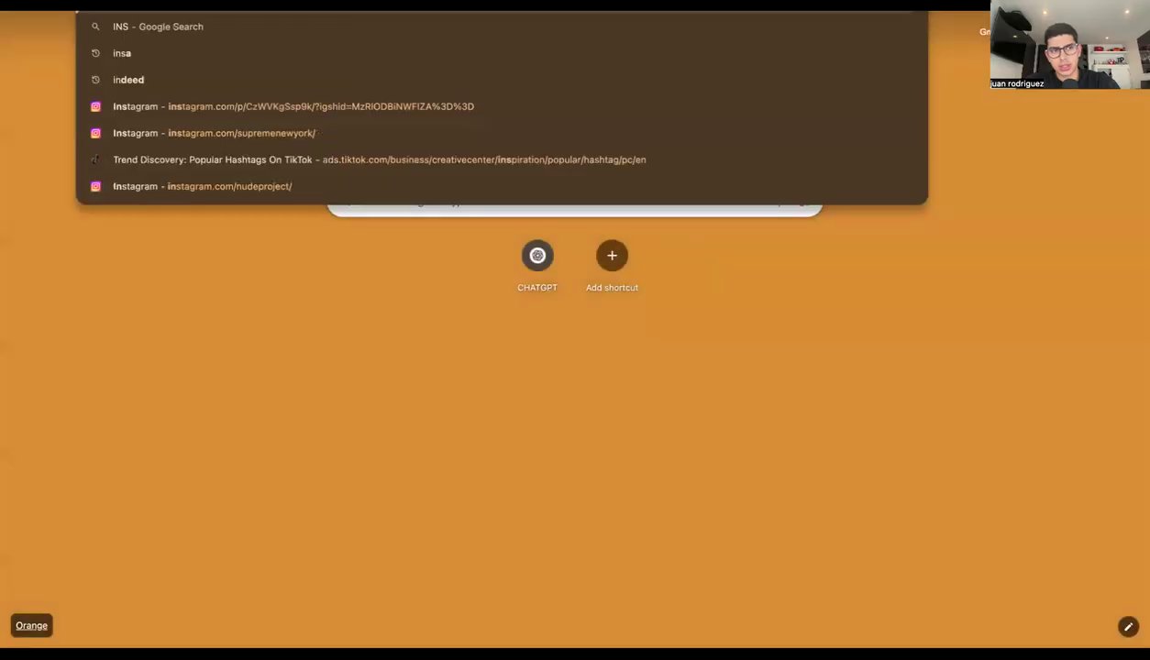
pyautogui.write('TAGRAM')
pyautogui.press('Escape')
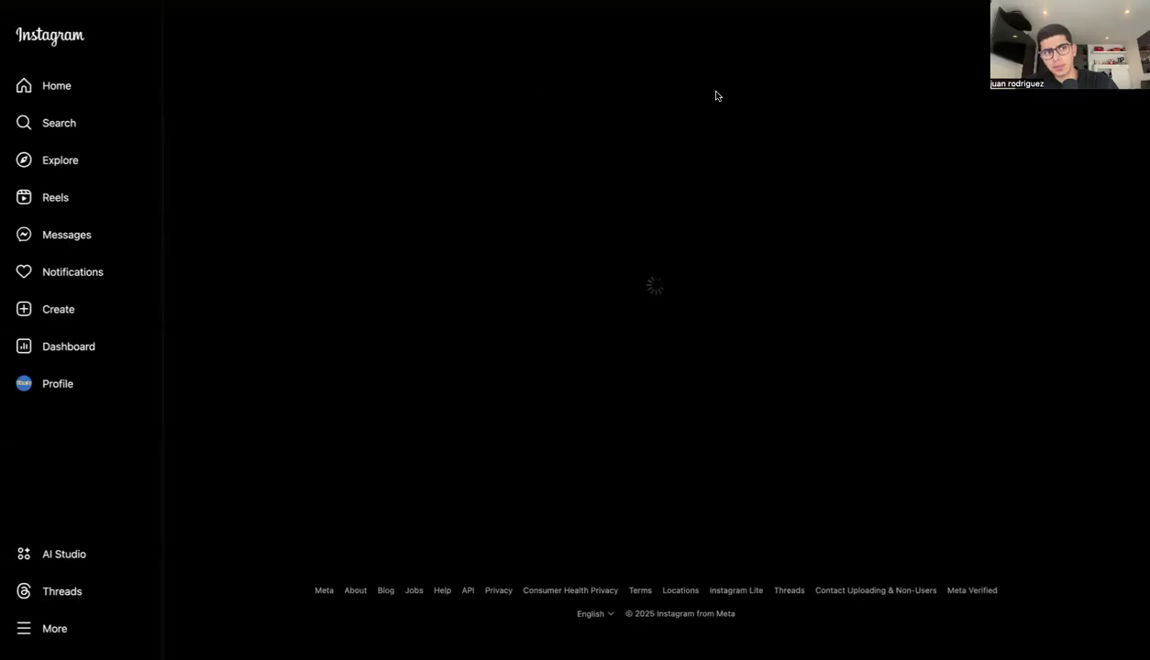
# Open the kidmasters_ profile, glance at its followers list, and scroll through the page
pyautogui.click(22, 88)
pyautogui.click(26, 379)
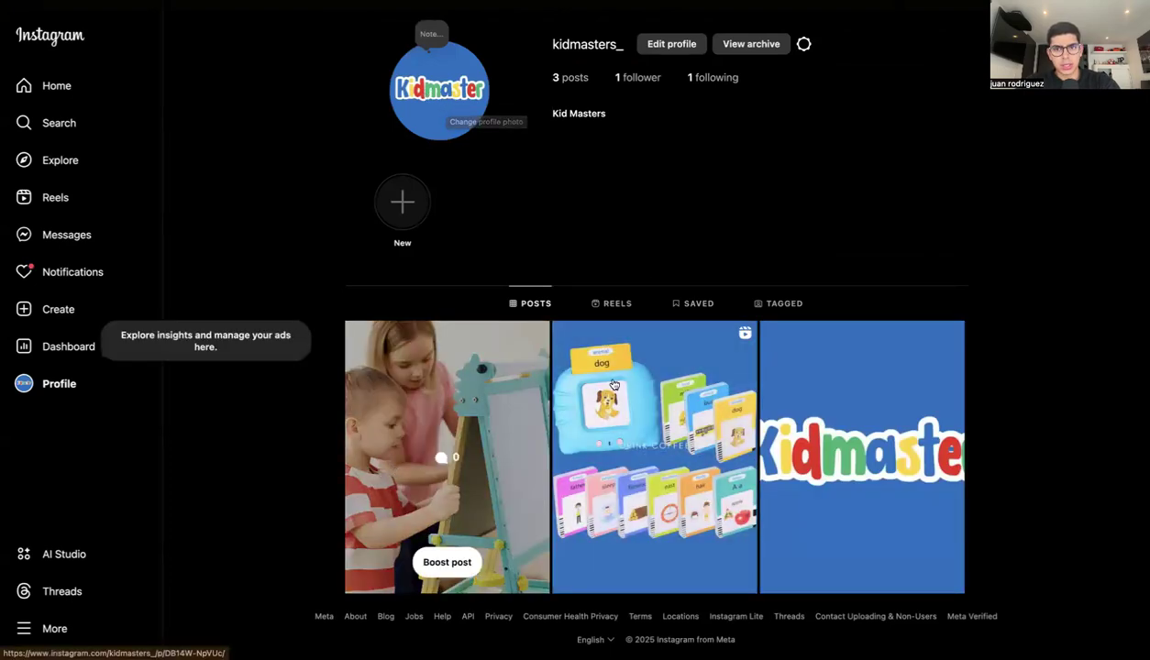
pyautogui.click(635, 80)
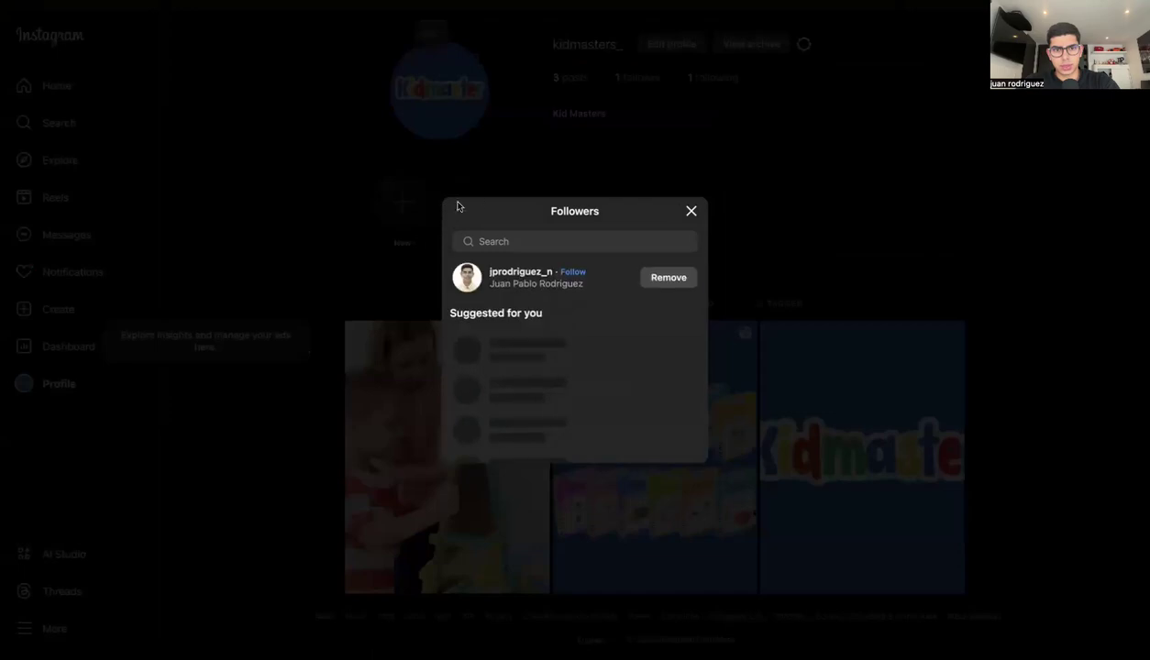
pyautogui.click(396, 203)
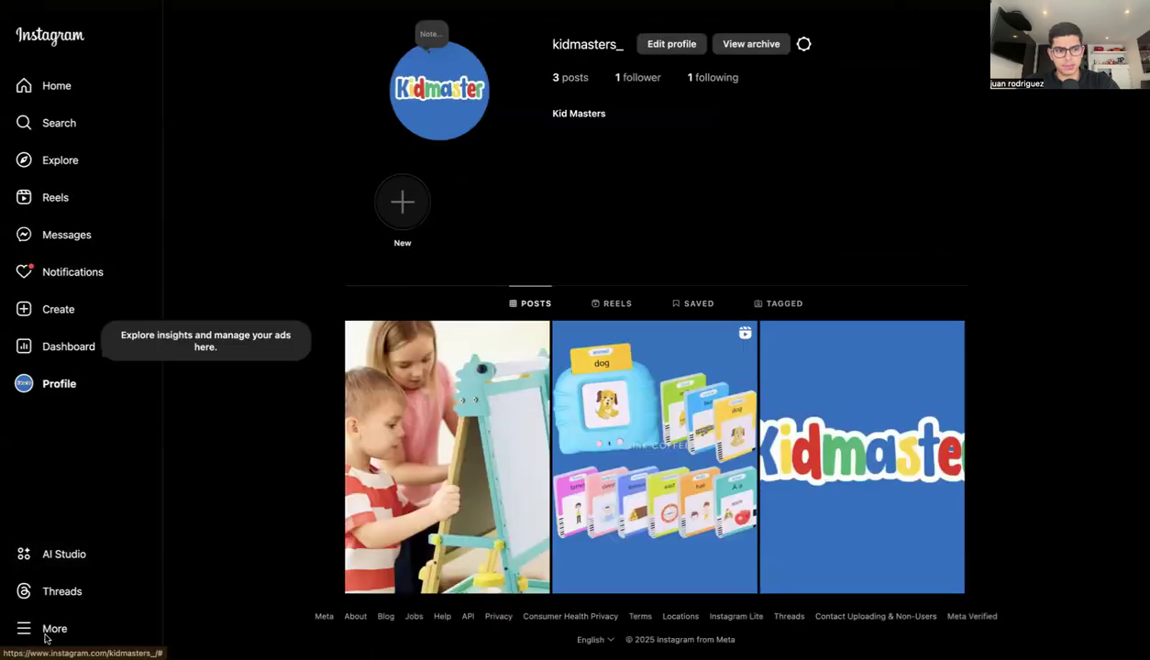
pyautogui.scroll(-1, 51, 598)
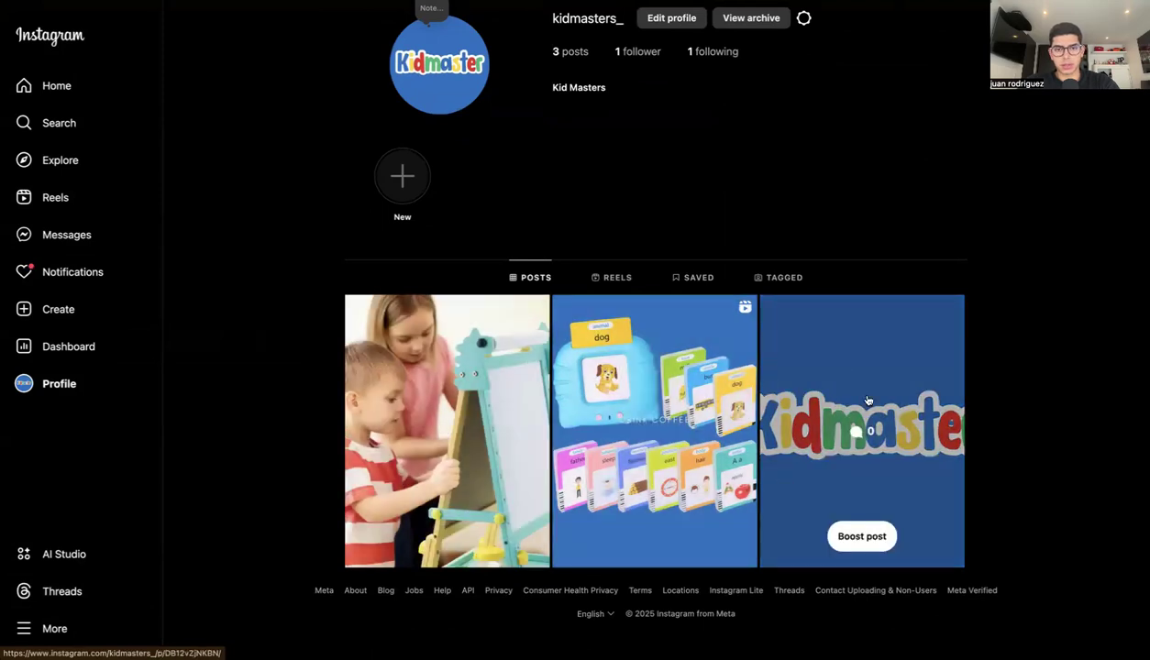
pyautogui.scroll(-1, 72, 606)
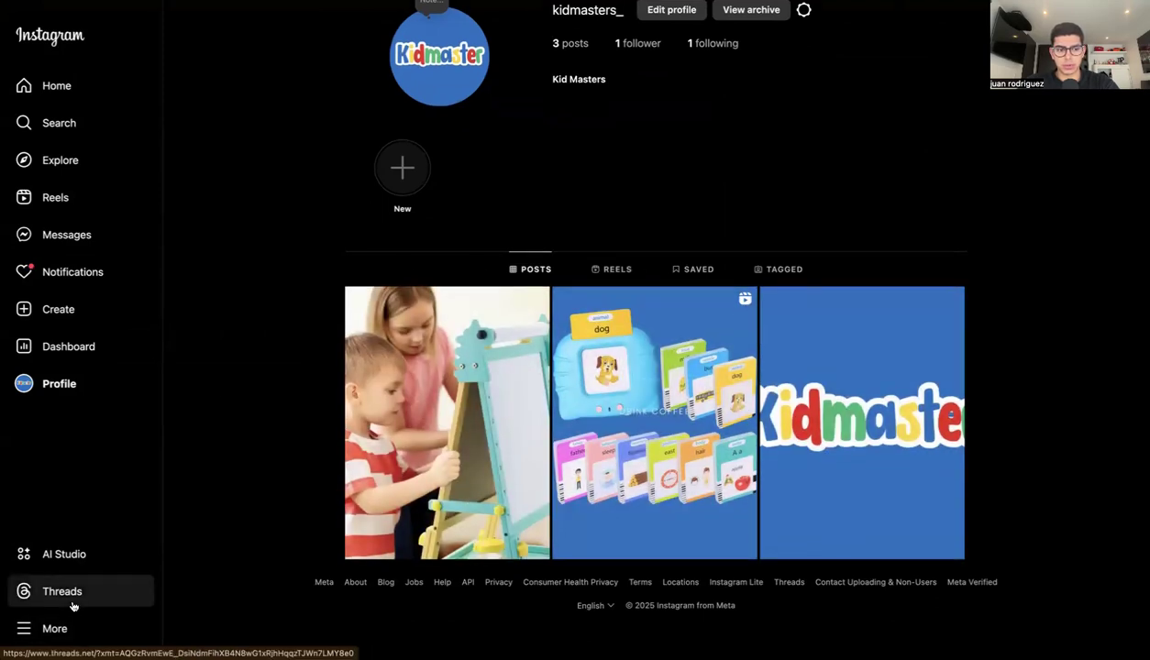
# Log out of the kidmasters_ account from More options and reach the Instagram login screen
pyautogui.click(75, 629)
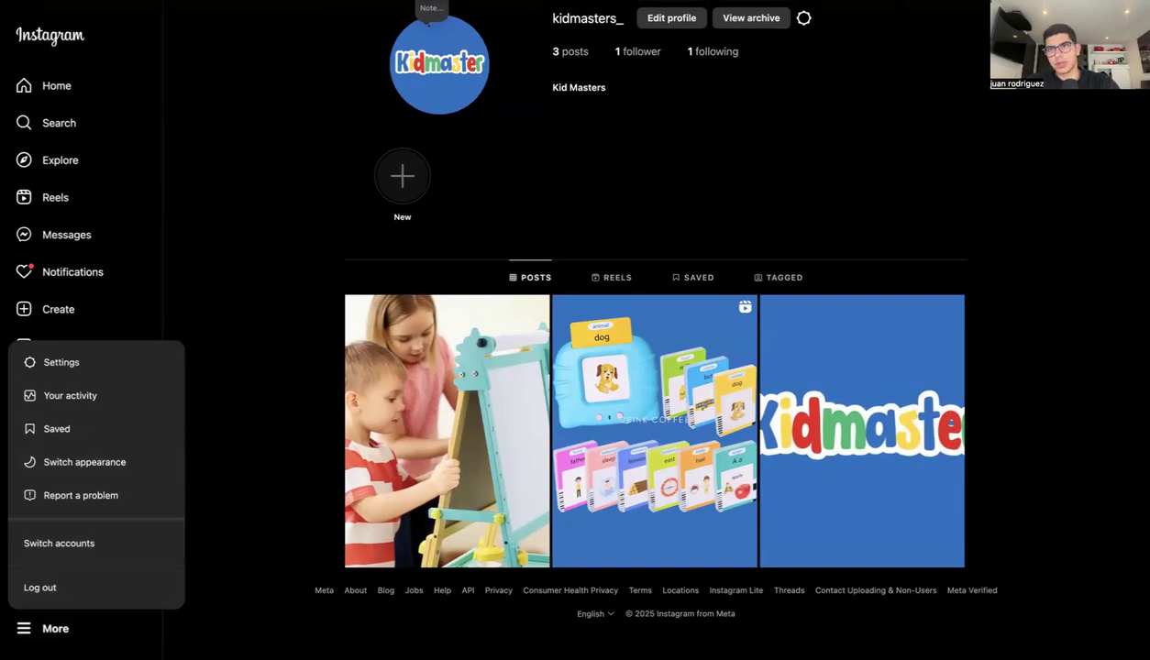
pyautogui.hotkey('ctrl', 't')
pyautogui.press('Escape')
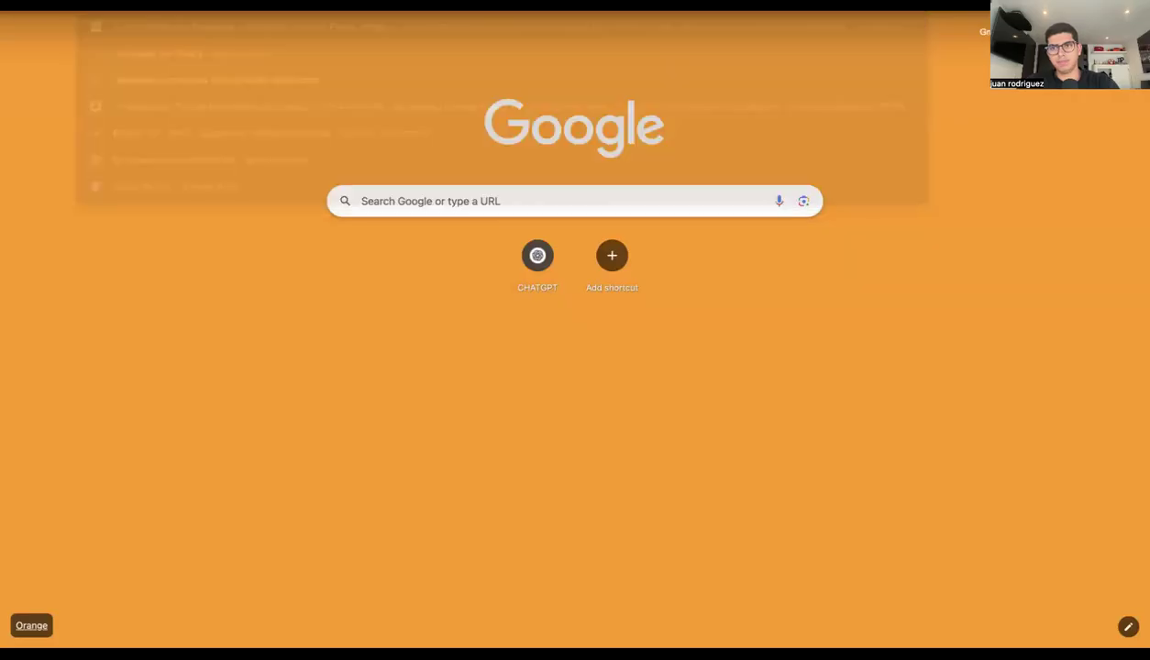
pyautogui.hotkey('ctrl', 'w')
pyautogui.press('cmd+t')
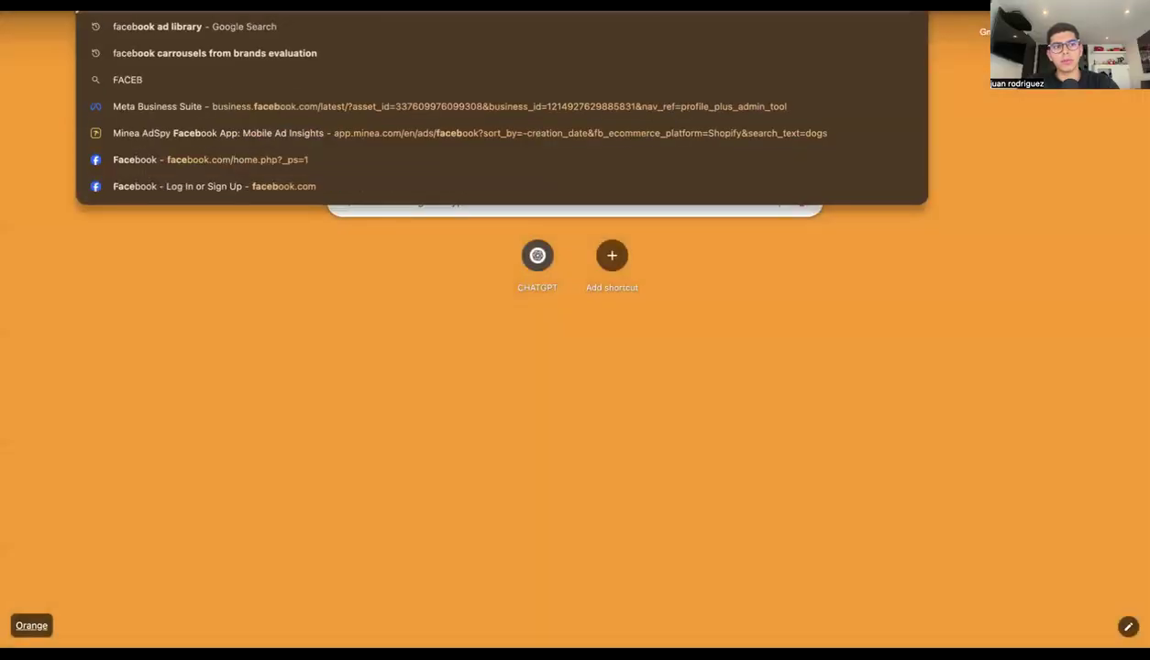
pyautogui.press('Escape')
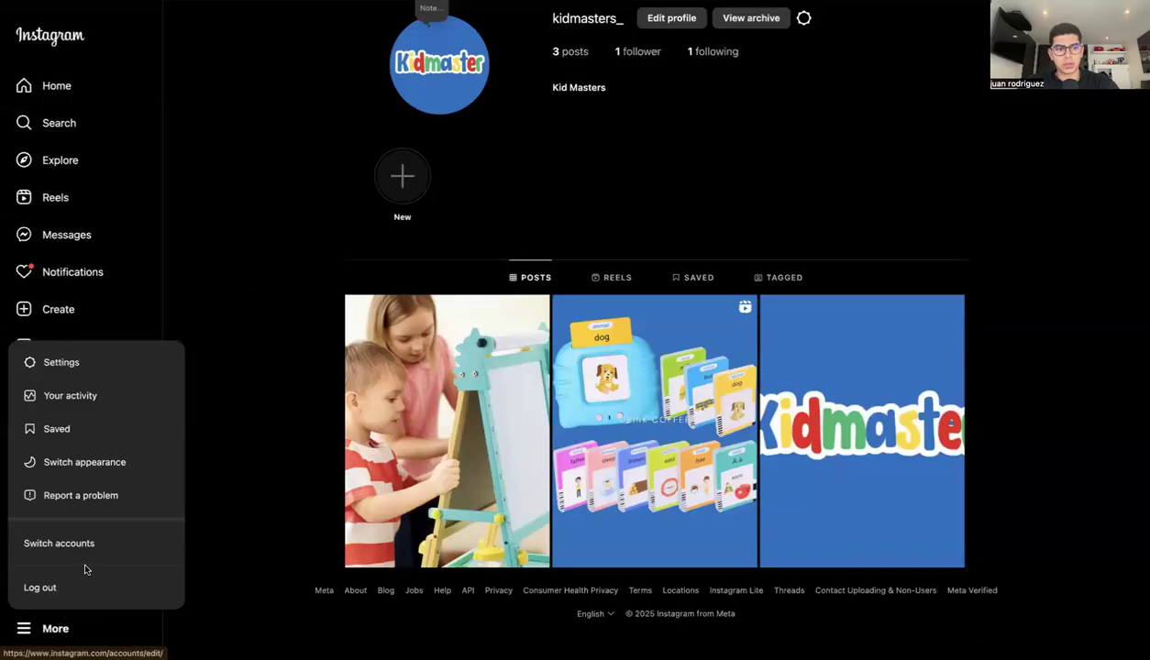
pyautogui.click(75, 545)
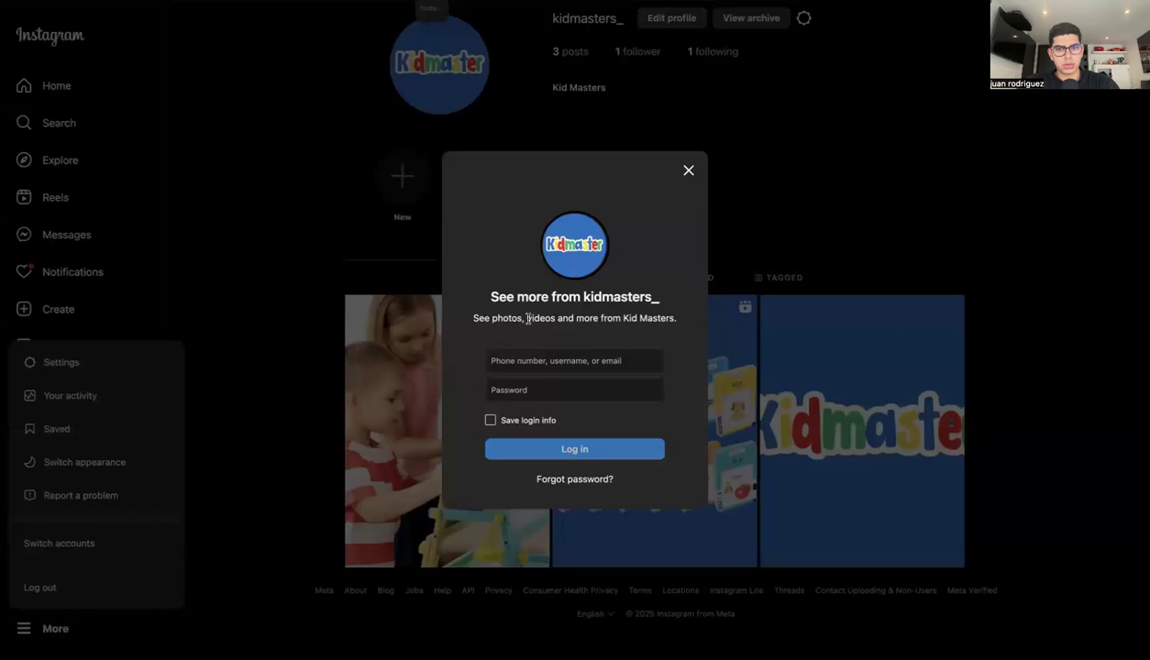
pyautogui.click(689, 170)
pyautogui.click(59, 587)
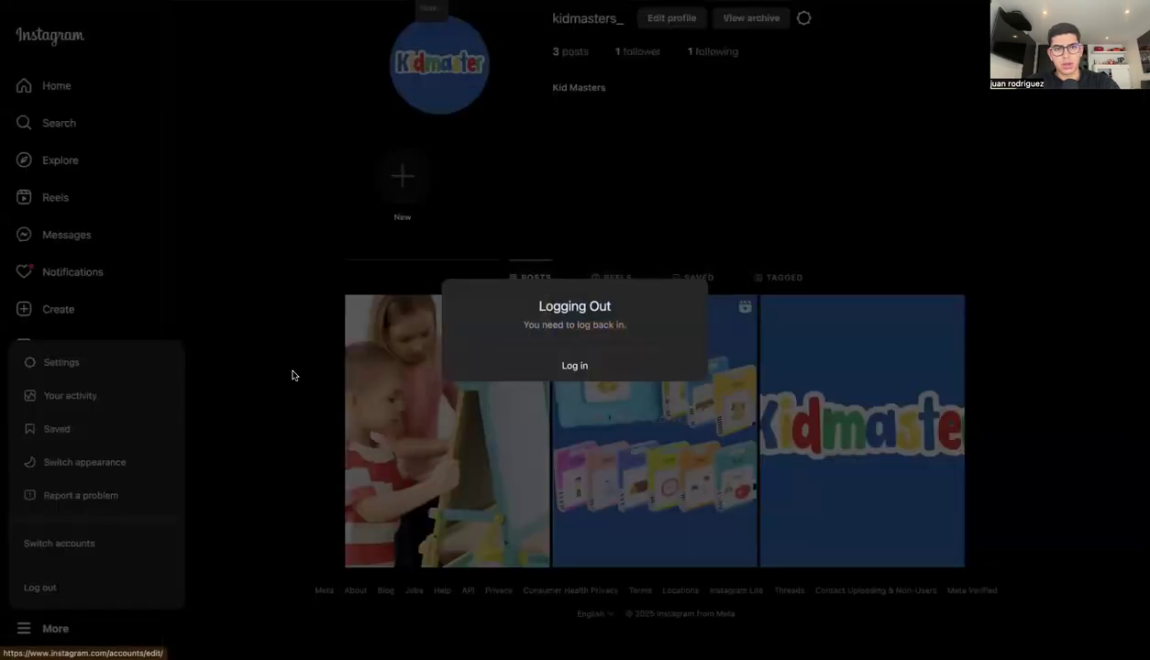
pyautogui.click(567, 374)
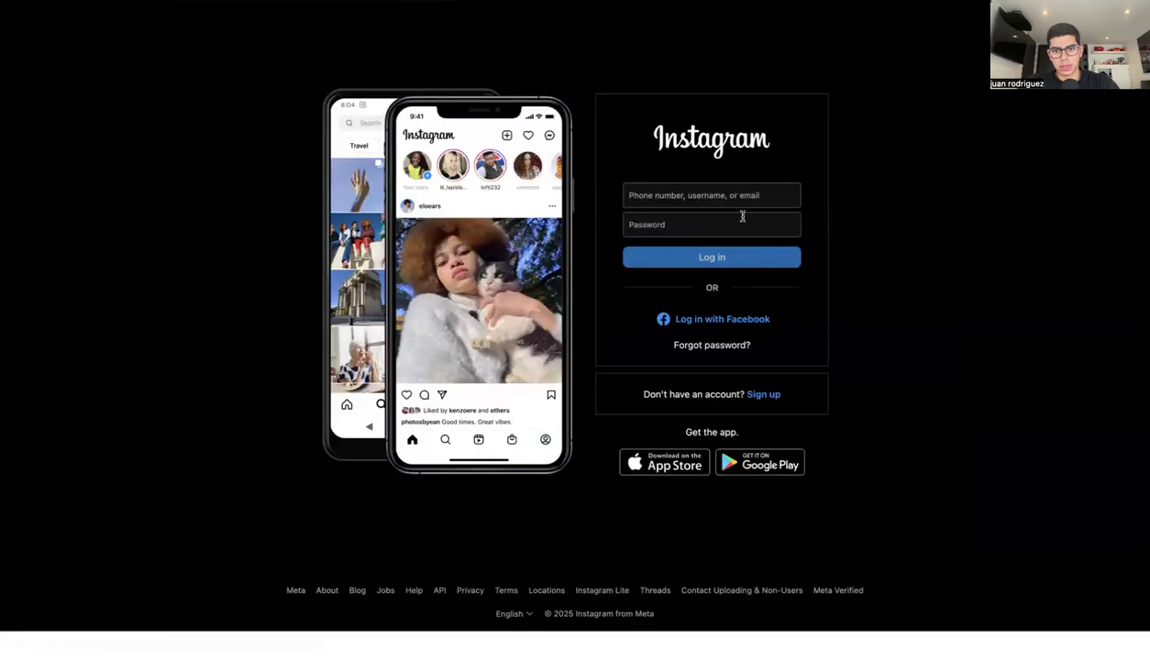
# Fill the Instagram sign-up form with e-mail, password, full name PUPSTER and a username, then submit
pyautogui.click(757, 395)
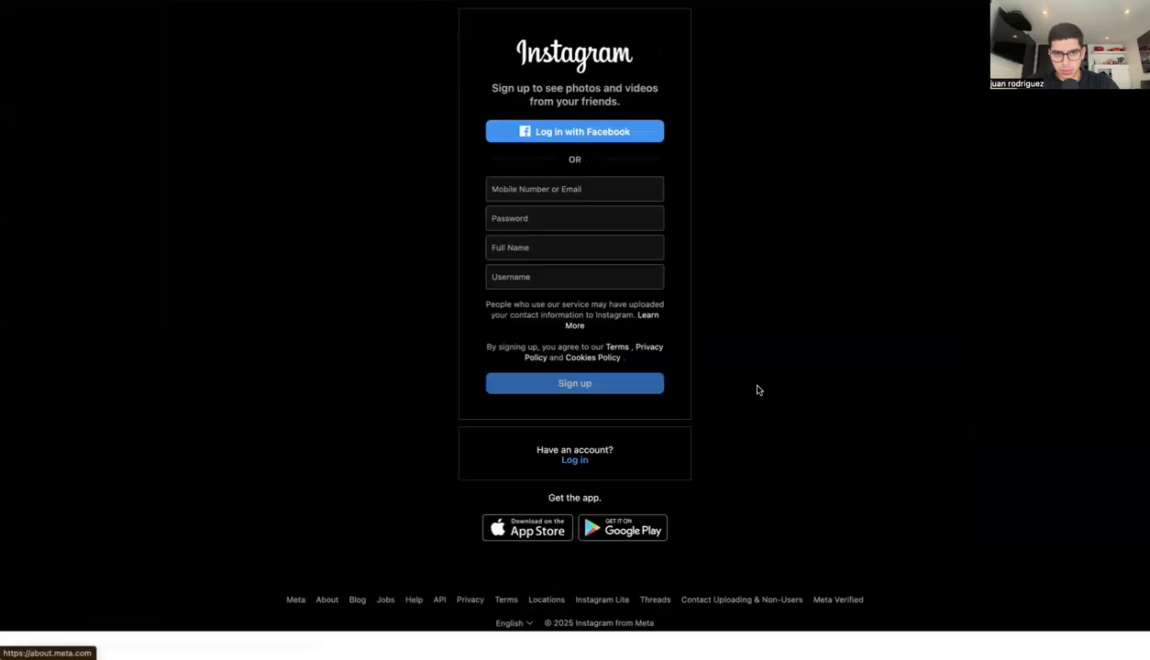
pyautogui.click(521, 188)
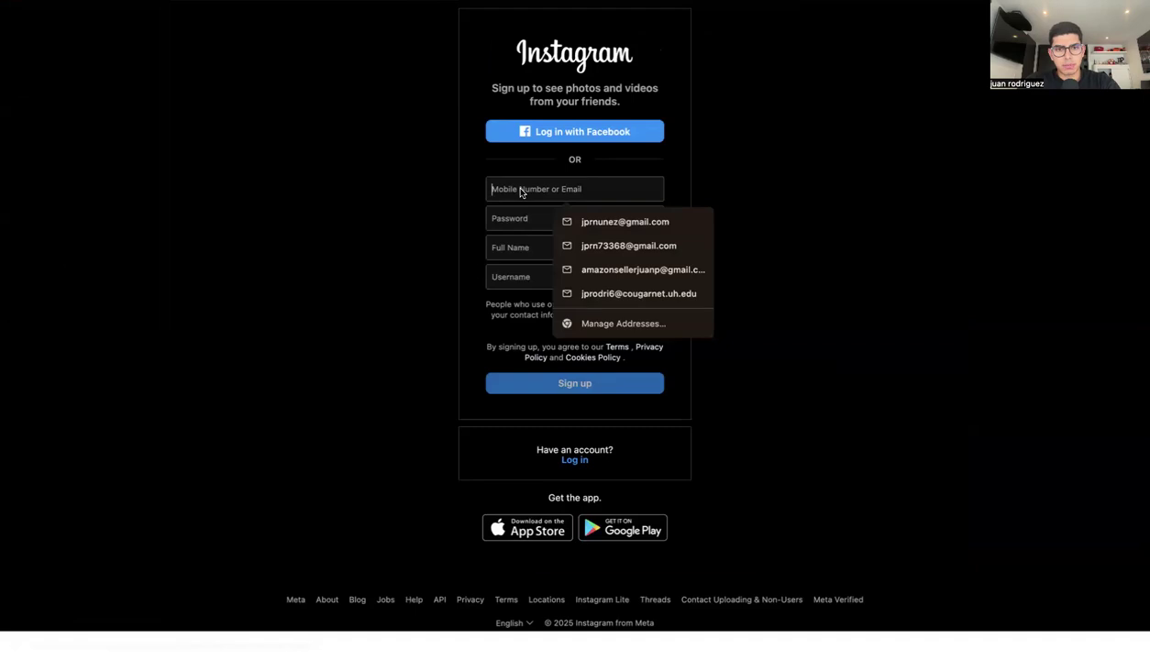
pyautogui.write('PS')
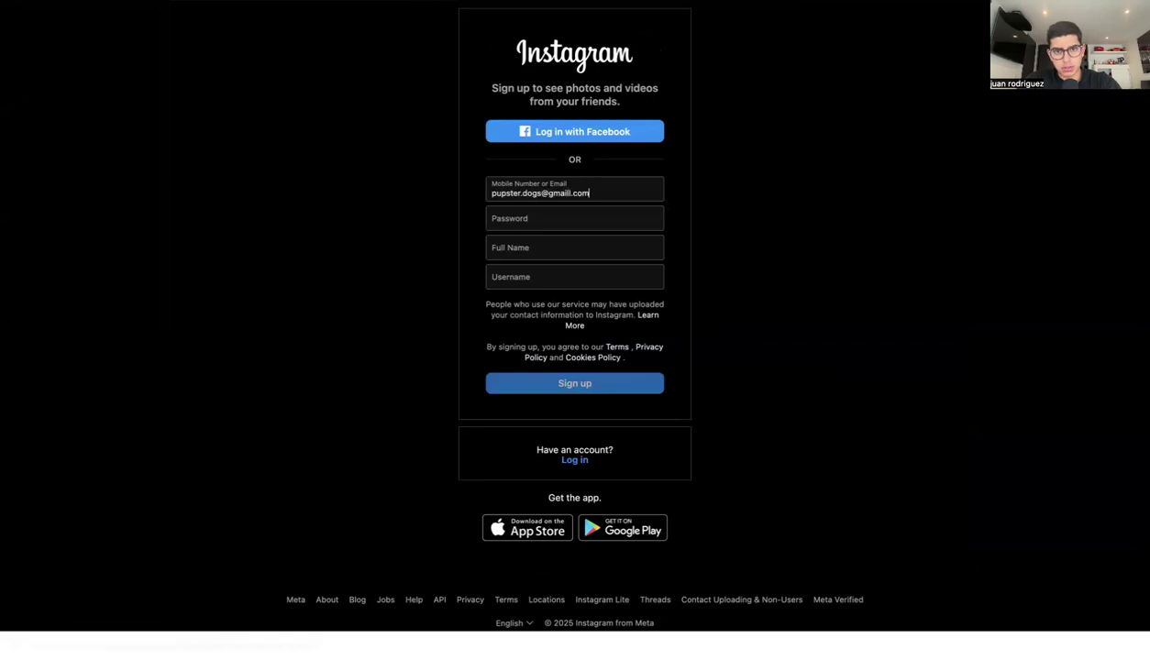
pyautogui.click(512, 219)
pyautogui.write('••')
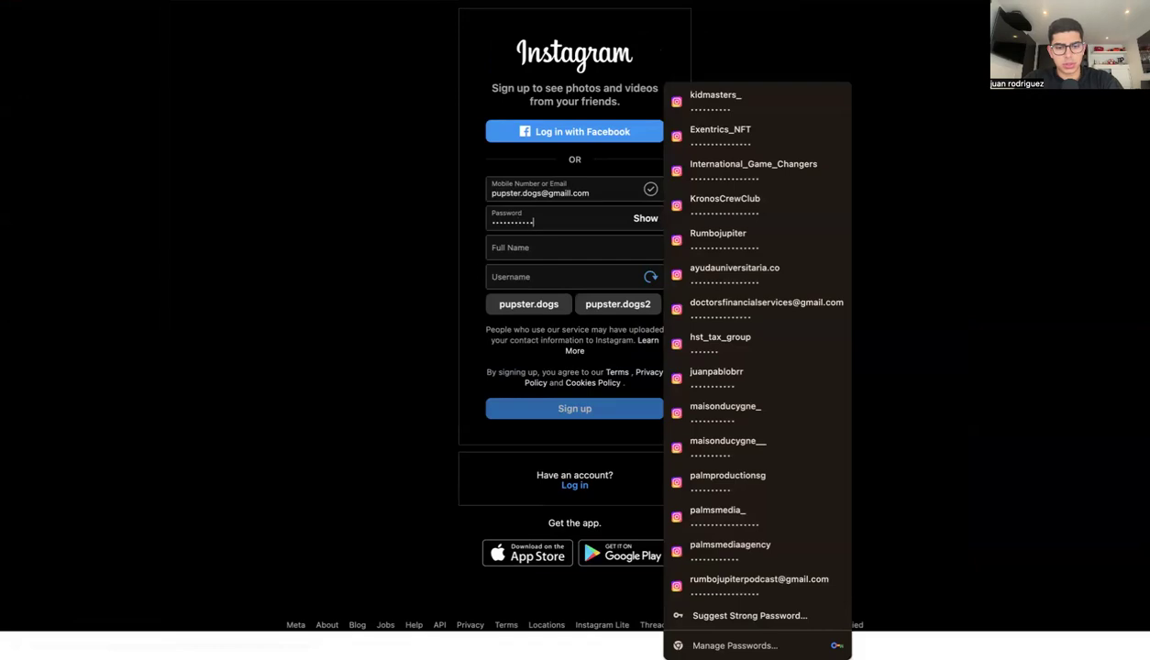
pyautogui.click(519, 249)
pyautogui.write('Pu')
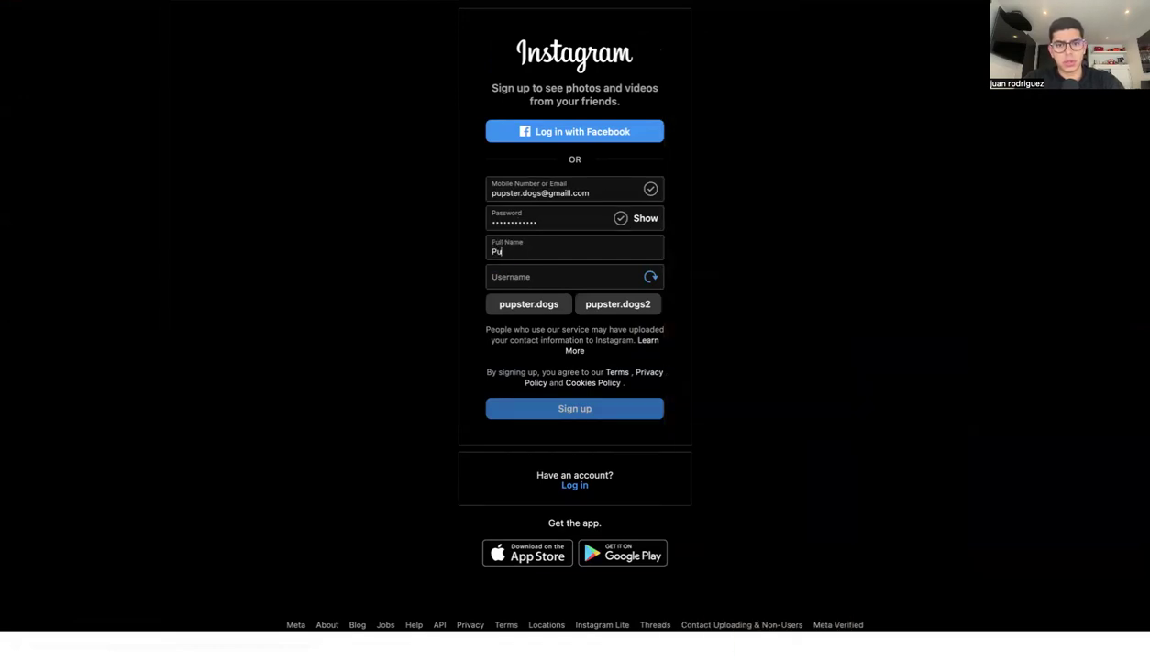
pyautogui.write('UPSTER')
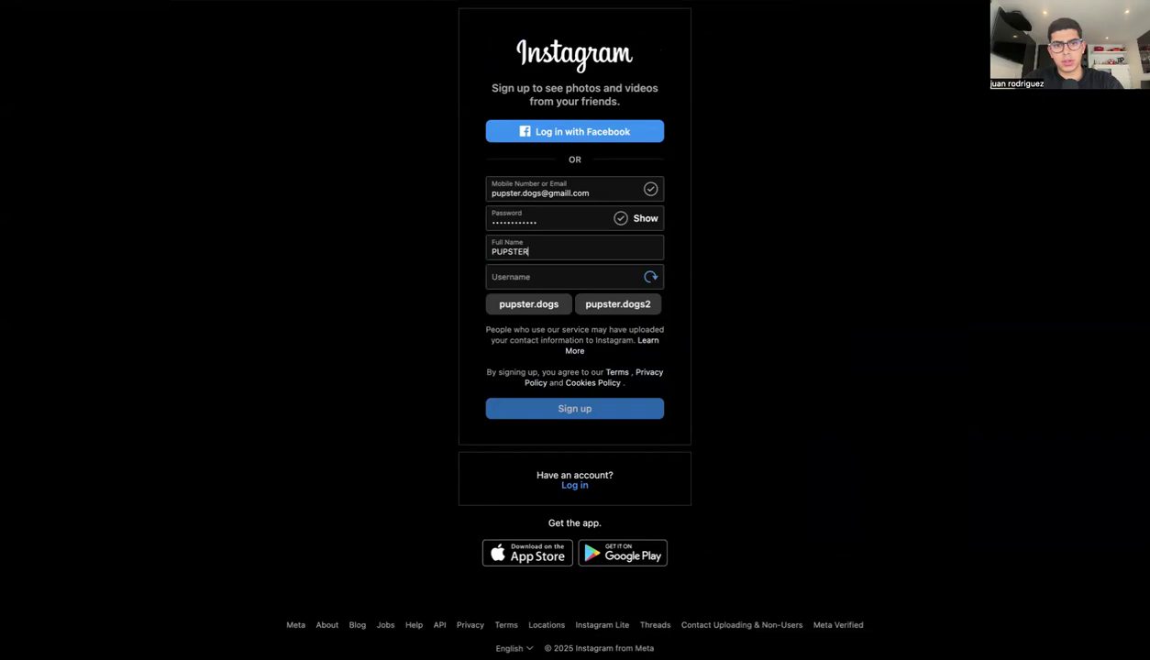
pyautogui.click(505, 279)
pyautogui.write('PUPSTER')
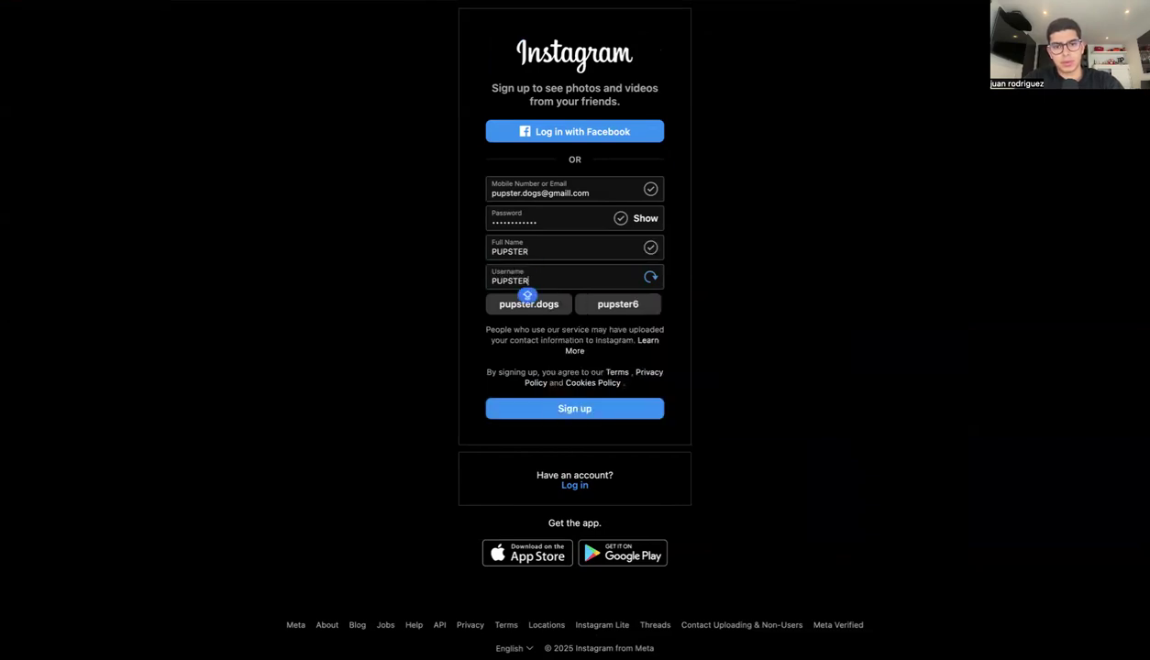
pyautogui.write('.STORE')
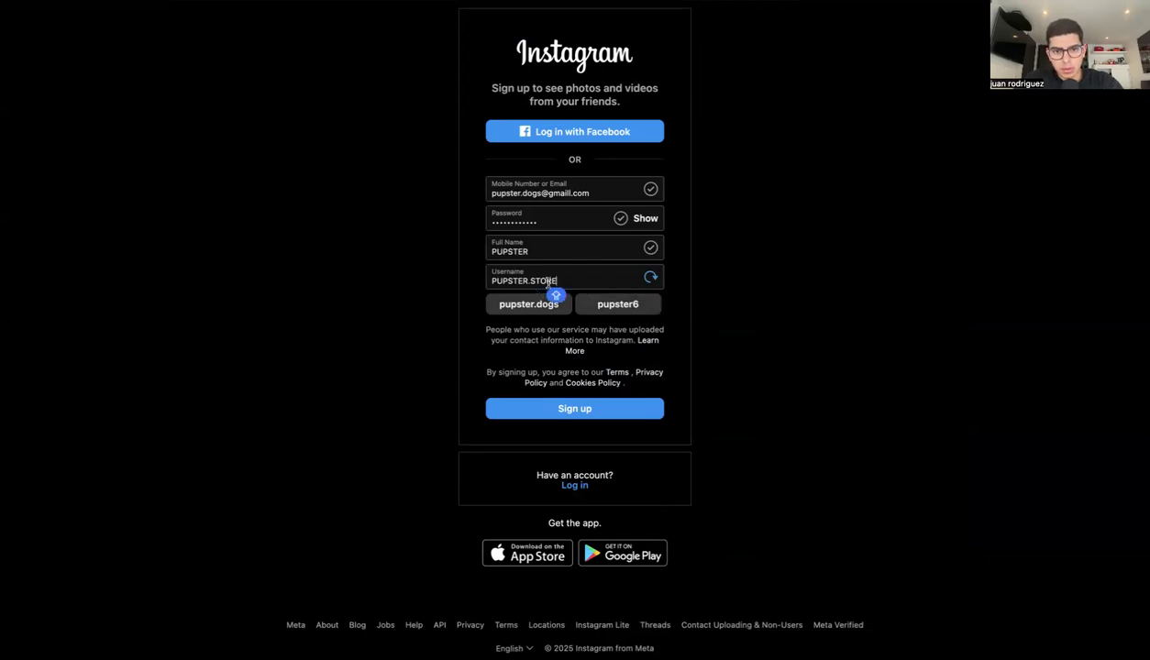
pyautogui.click(650, 277)
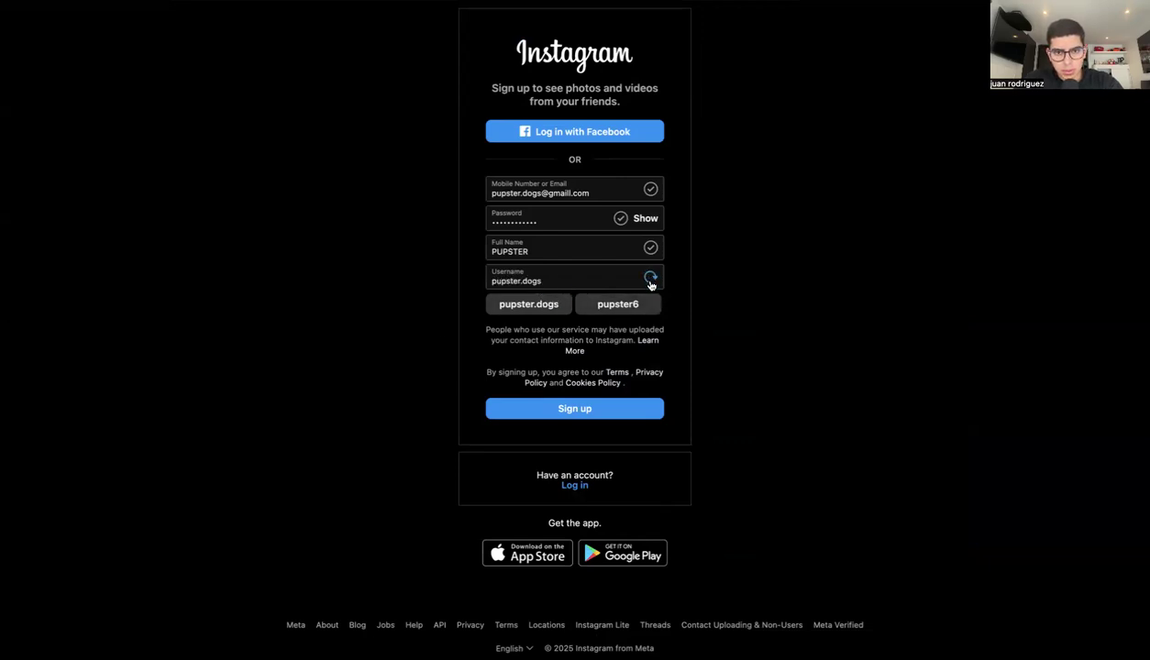
pyautogui.click(571, 411)
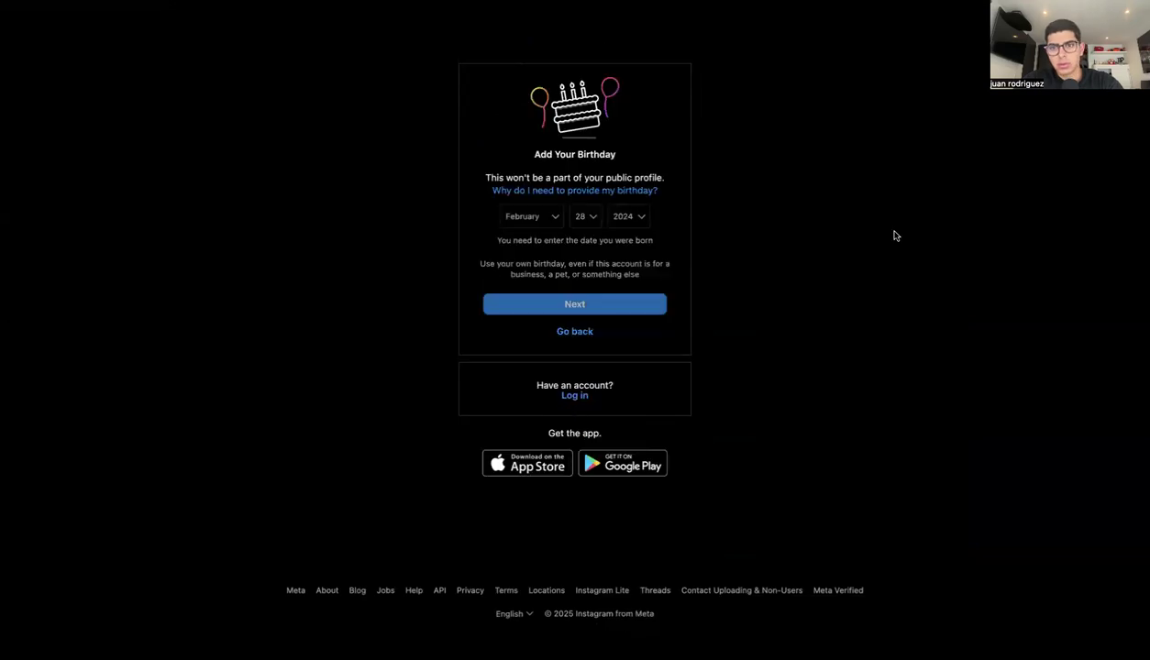
# Correct the username to pupster.store and resubmit the sign-up
pyautogui.click(576, 331)
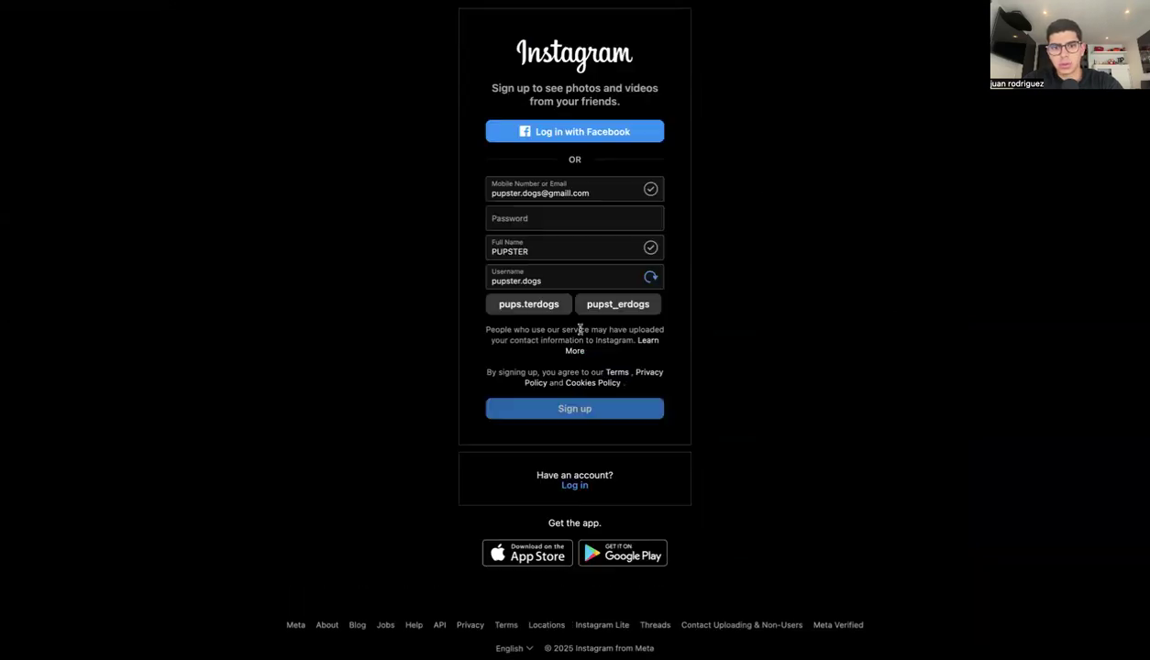
pyautogui.press('BackSpace')
pyautogui.press('BackSpace')
pyautogui.press('BackSpace')
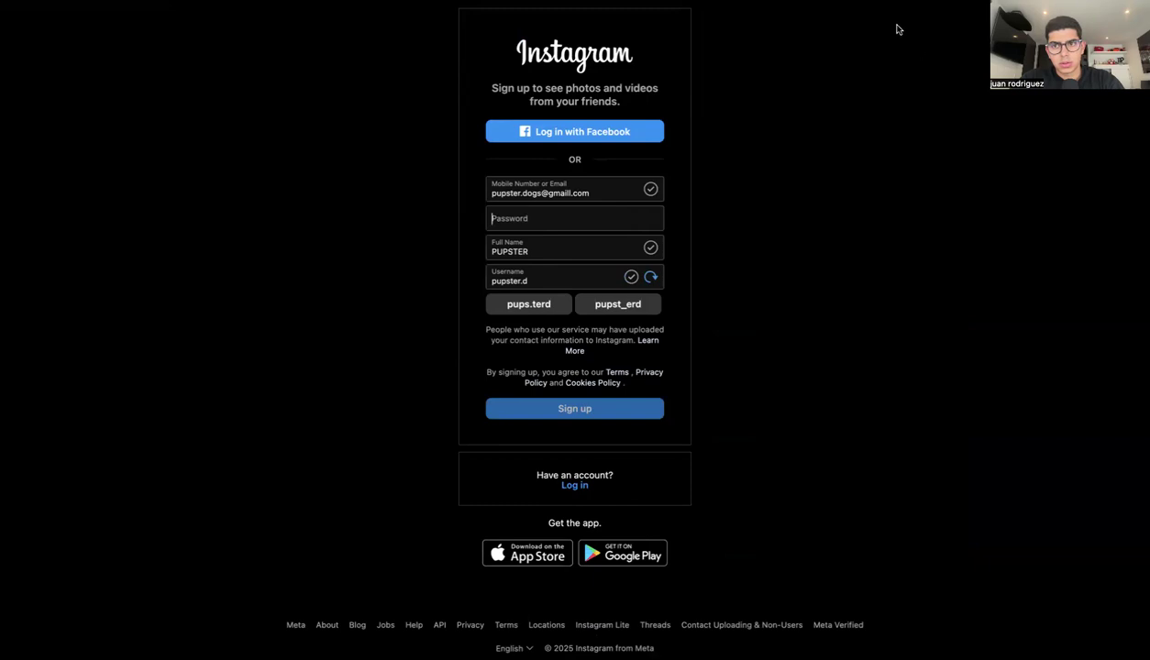
pyautogui.write('pupster')
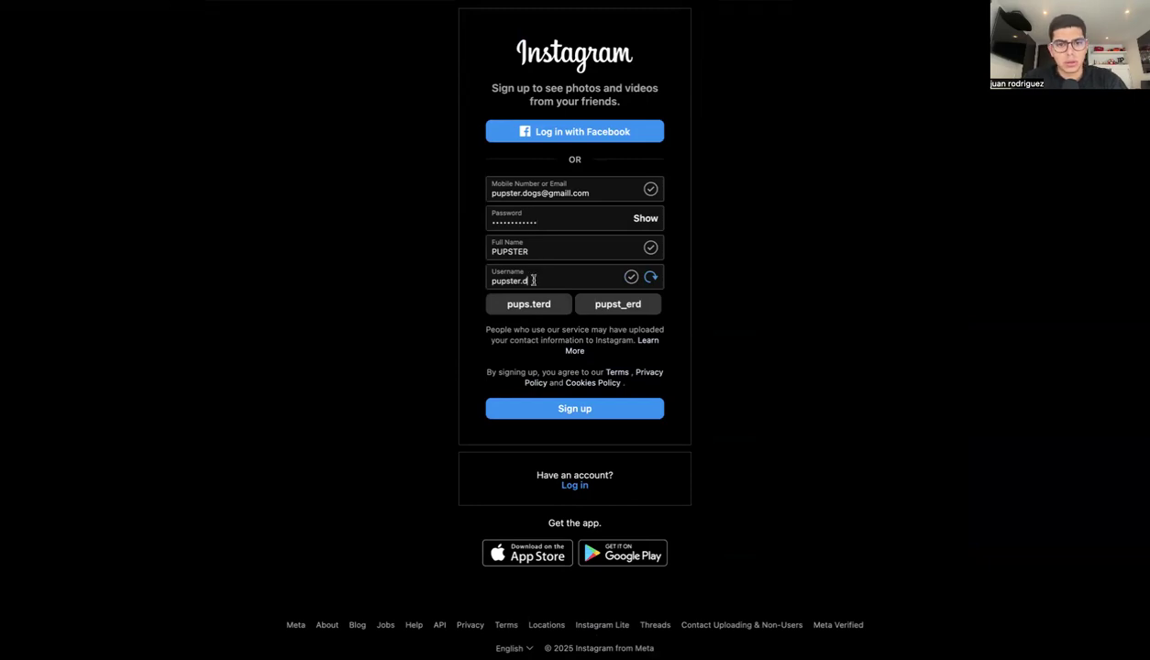
pyautogui.press('BackSpace')
pyautogui.write('store')
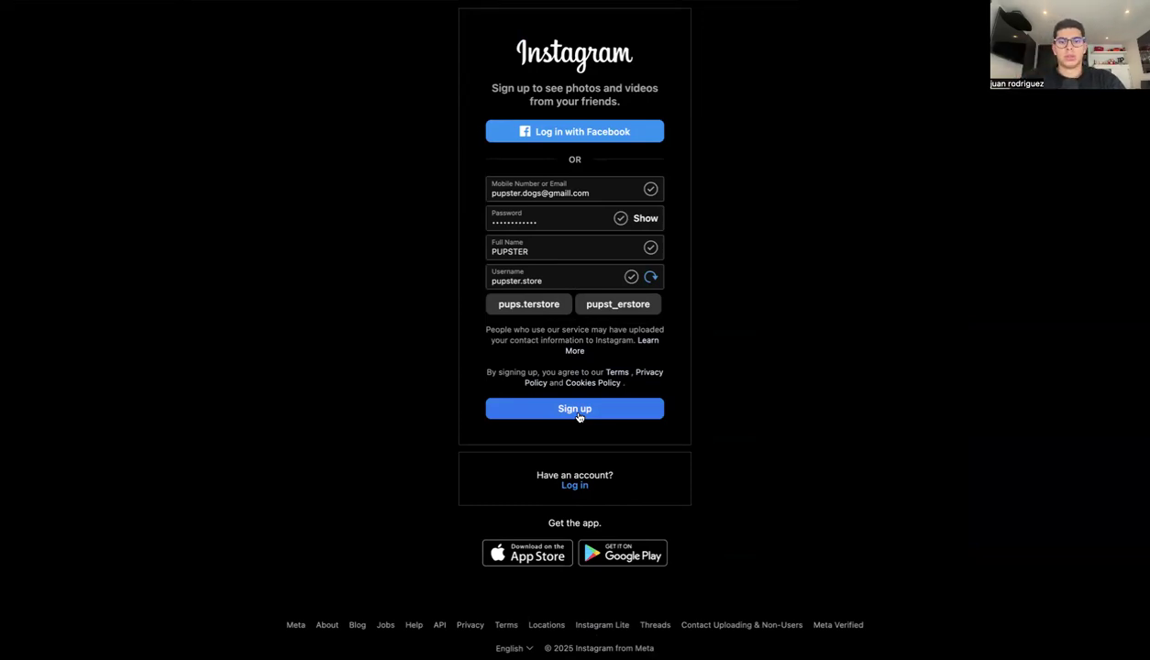
pyautogui.click(578, 409)
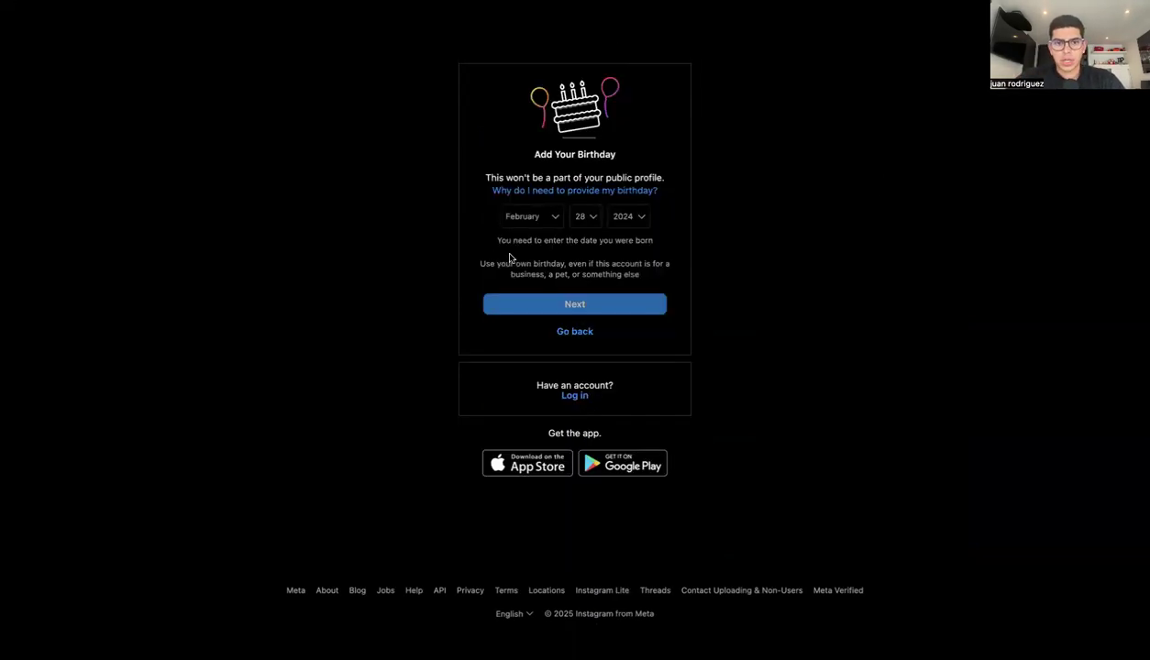
pyautogui.click(528, 223)
pyautogui.click(521, 272)
pyautogui.click(624, 220)
pyautogui.scroll(-10, 625, 367)
pyautogui.click(626, 366)
pyautogui.click(633, 218)
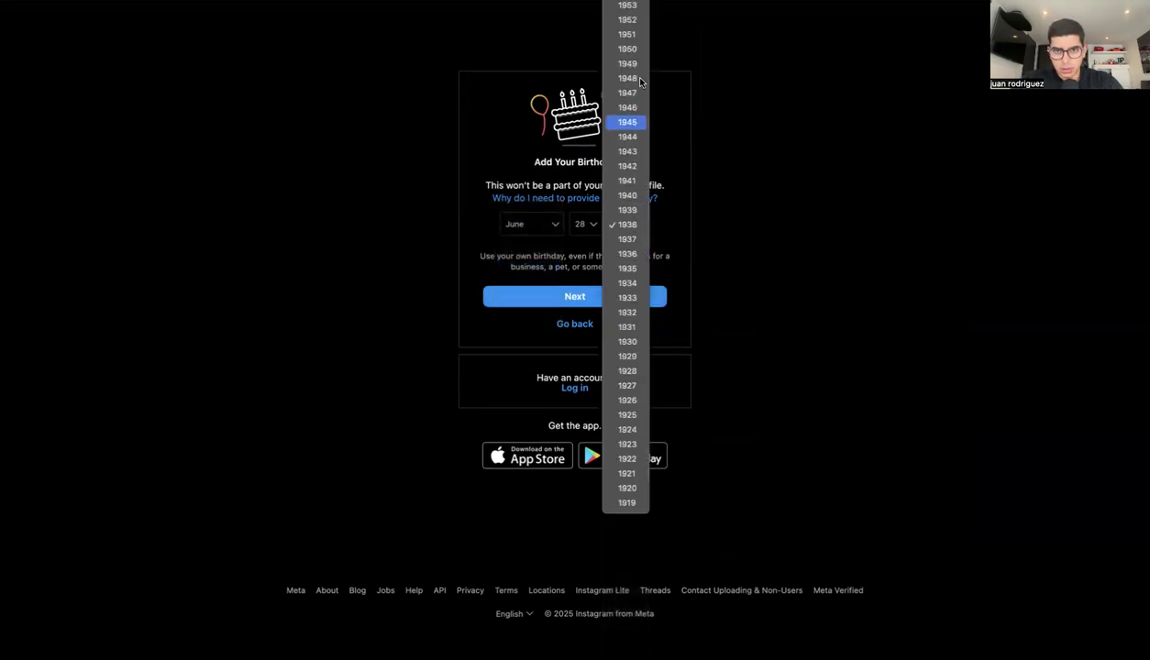
pyautogui.click(632, 318)
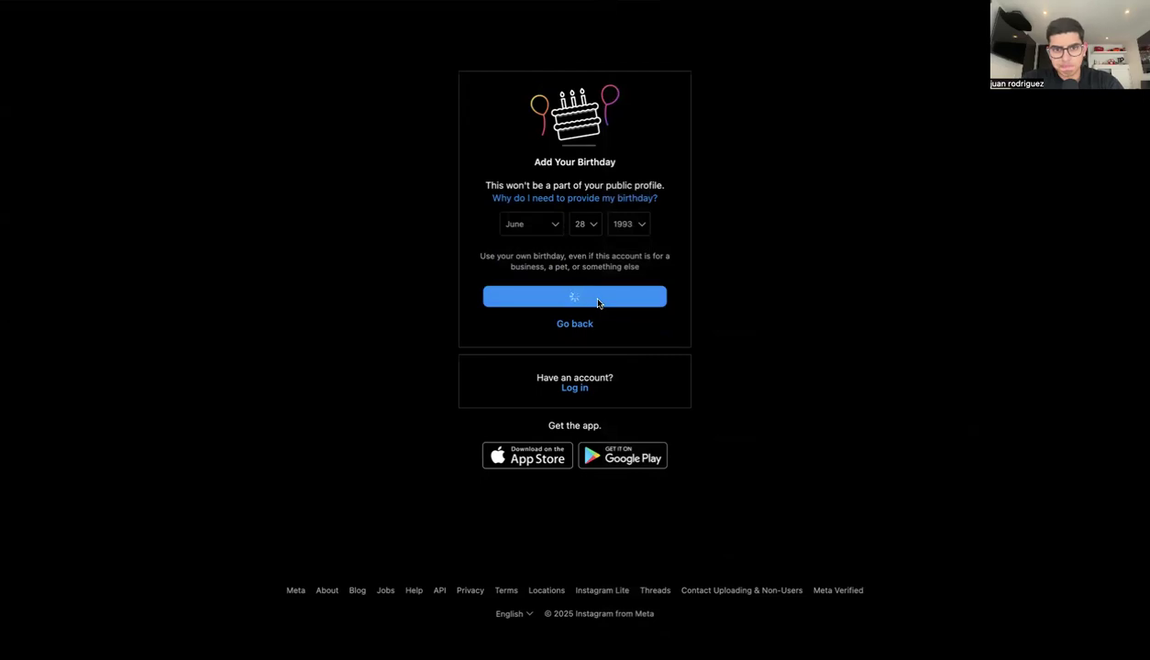
pyautogui.click(583, 251)
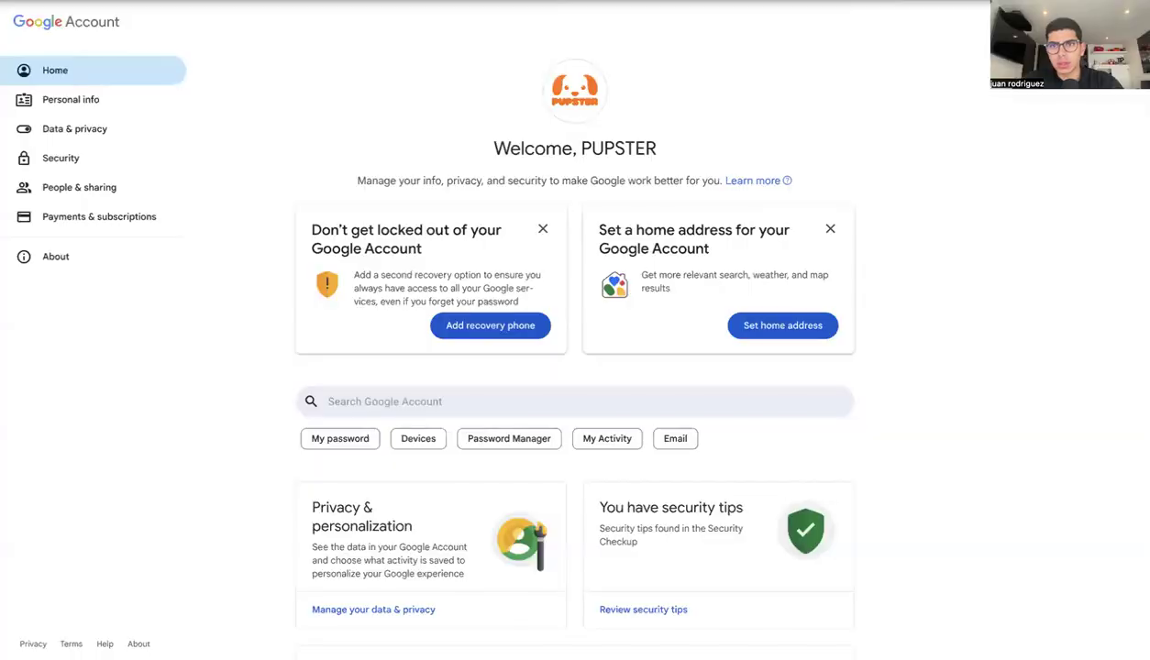
# Open Gmail from the Google apps menu and check the Promotions, Social and Primary categories
pyautogui.click(1091, 22)
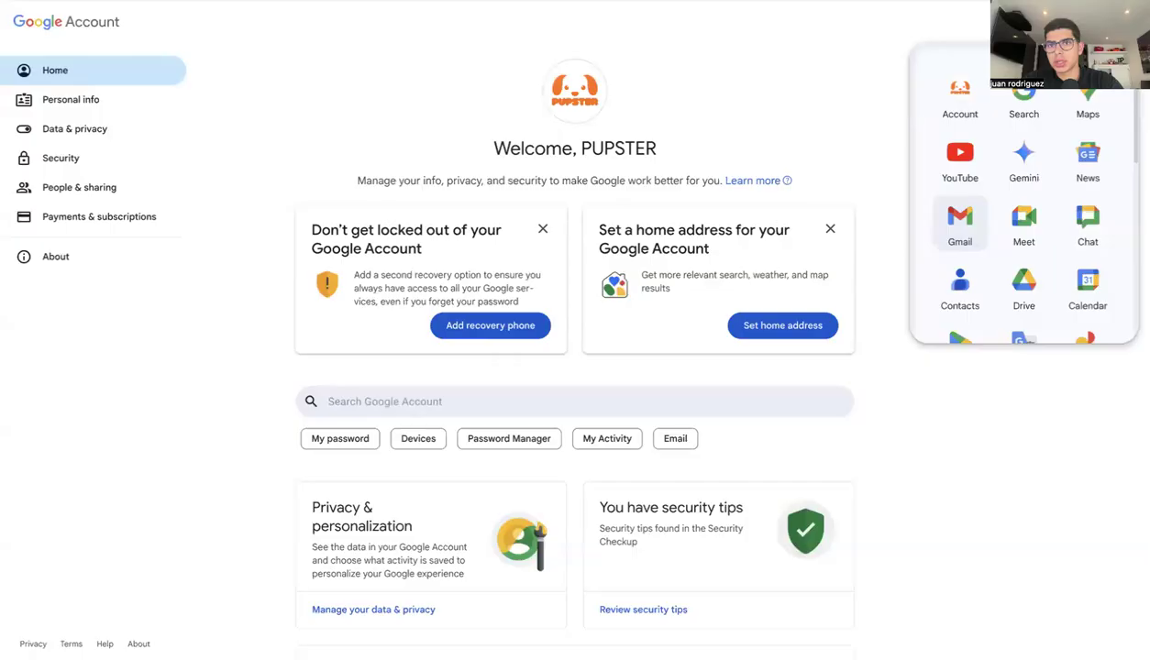
pyautogui.click(958, 237)
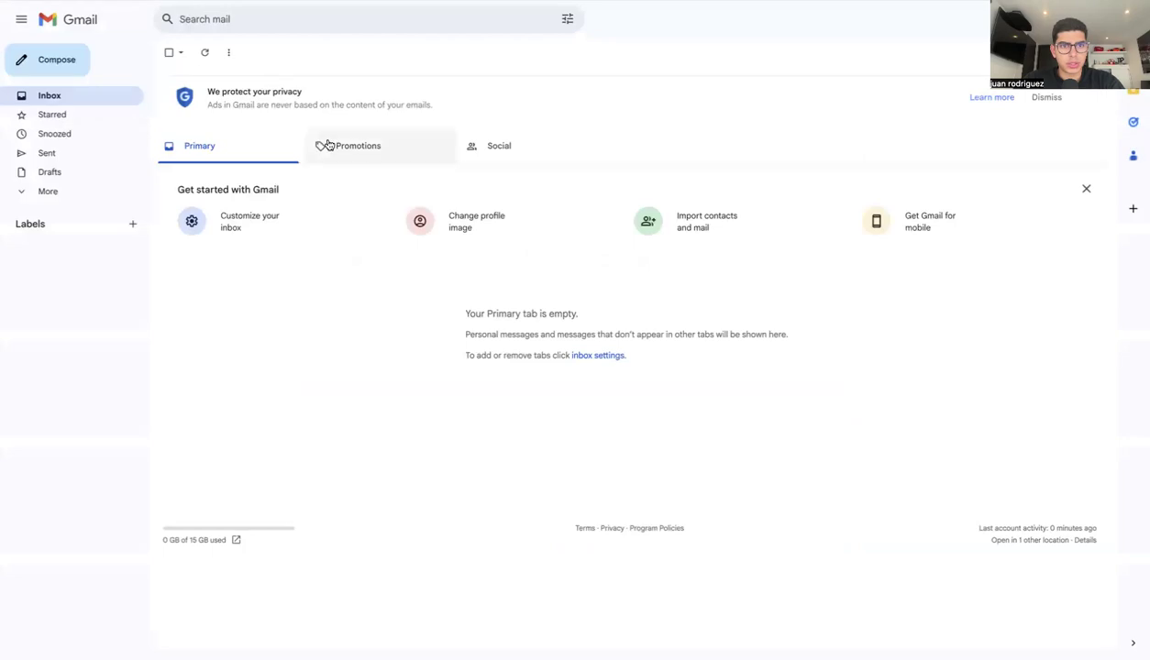
pyautogui.click(335, 145)
pyautogui.click(500, 161)
pyautogui.click(357, 151)
pyautogui.click(287, 157)
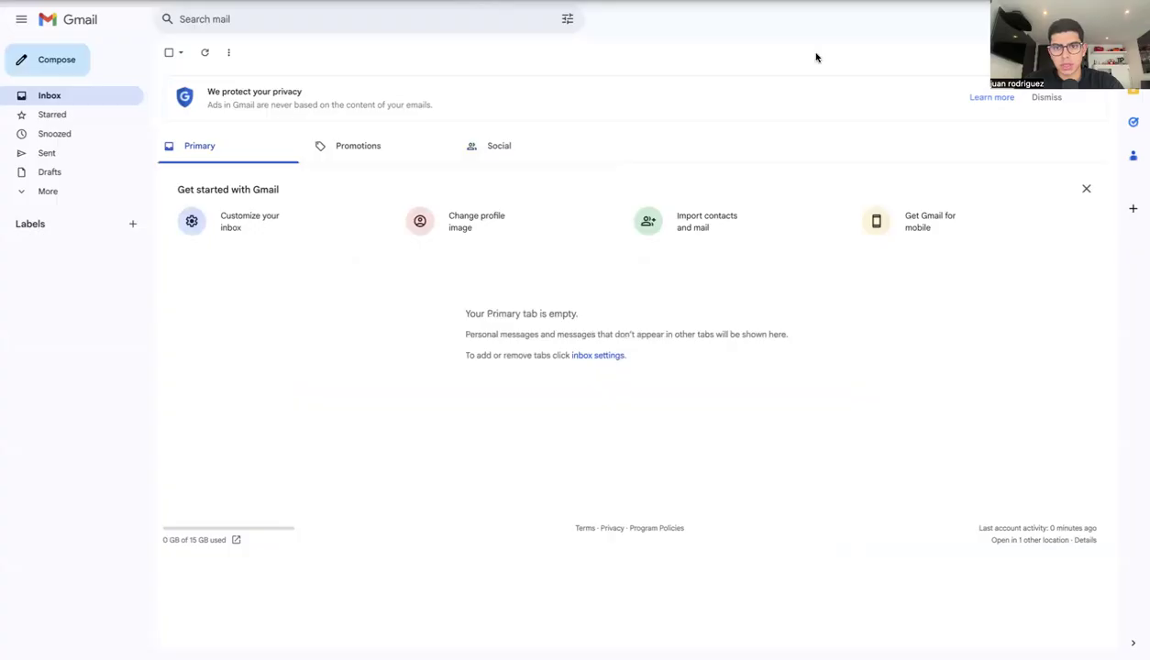
# Check which Google account is signed in, then recheck the inbox categories
pyautogui.click(1126, 18)
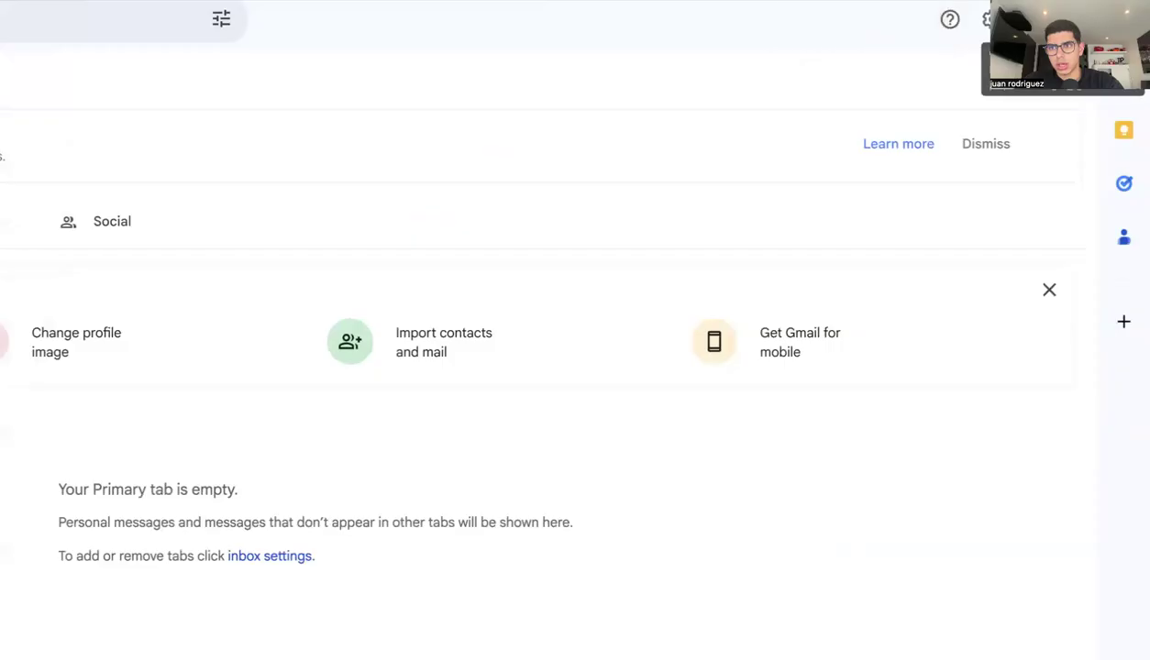
pyautogui.click(1071, 19)
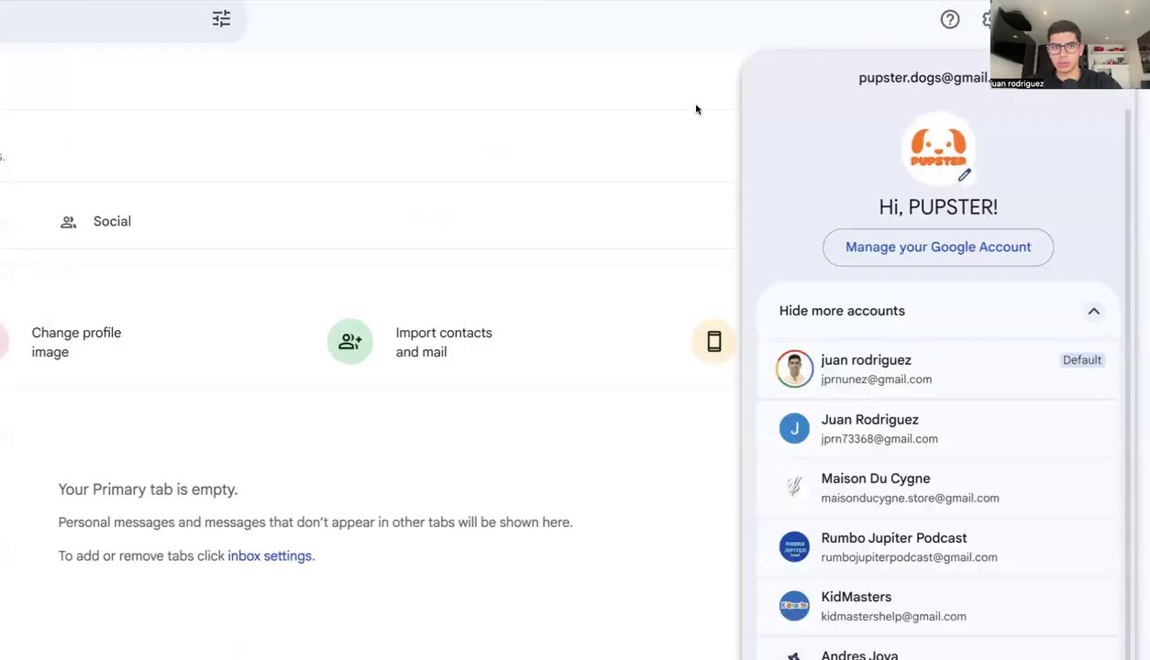
pyautogui.click(696, 109)
pyautogui.click(367, 158)
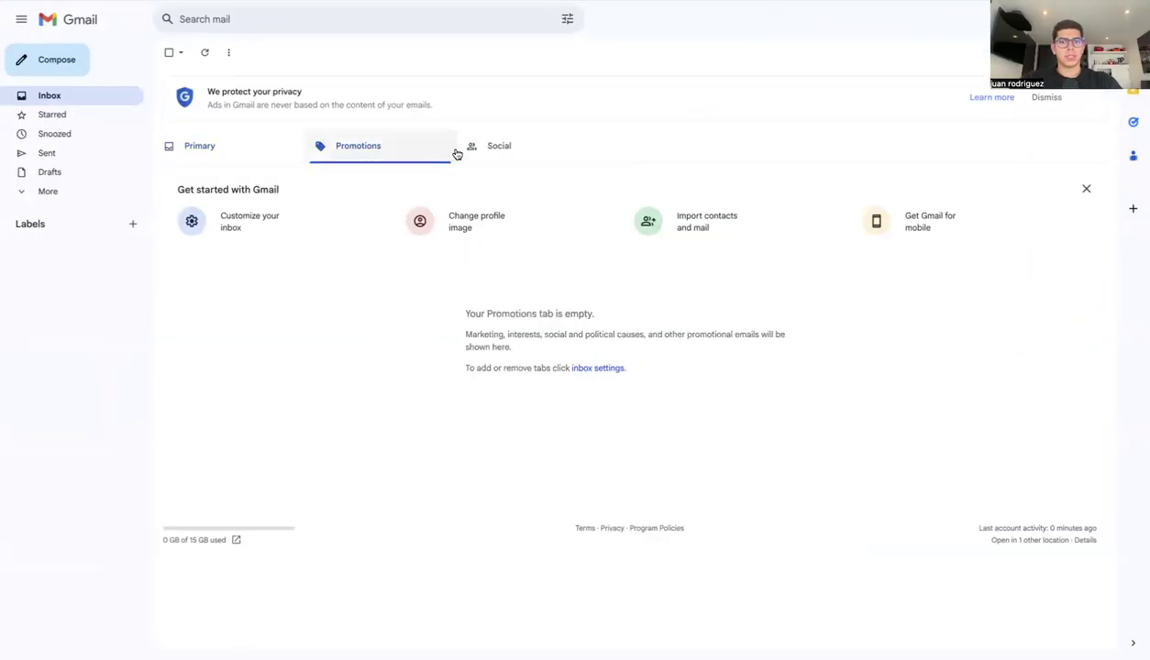
pyautogui.click(470, 151)
pyautogui.click(228, 143)
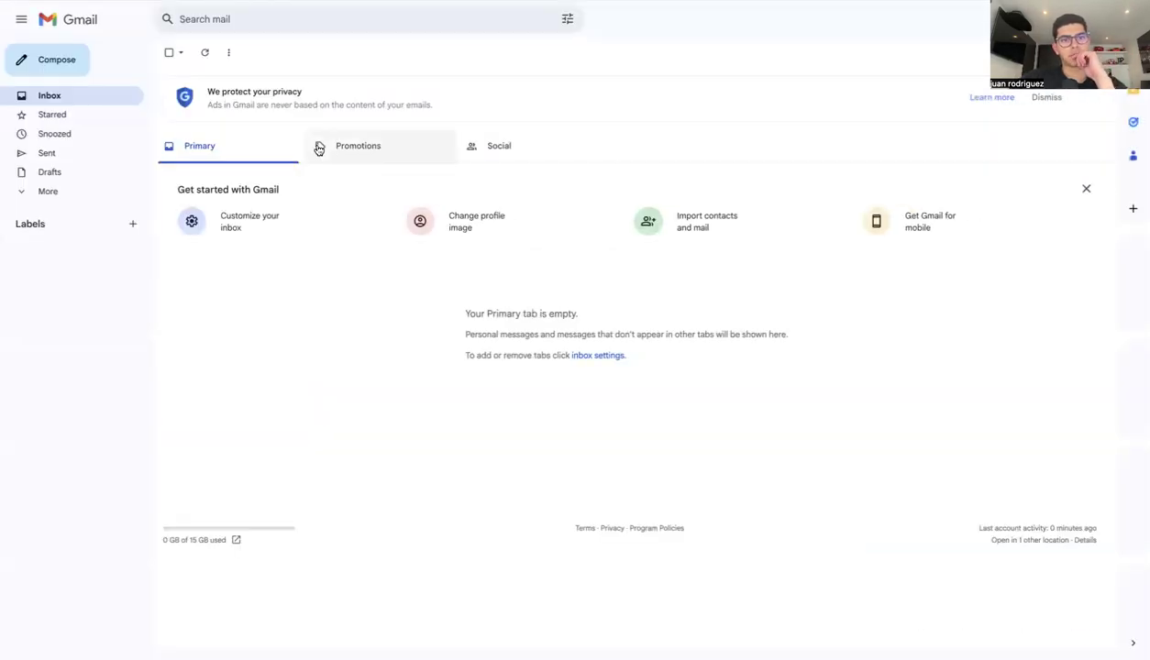
# Search Promotions, Social, Spam, Trash and All Mail for the Instagram code
pyautogui.click(348, 143)
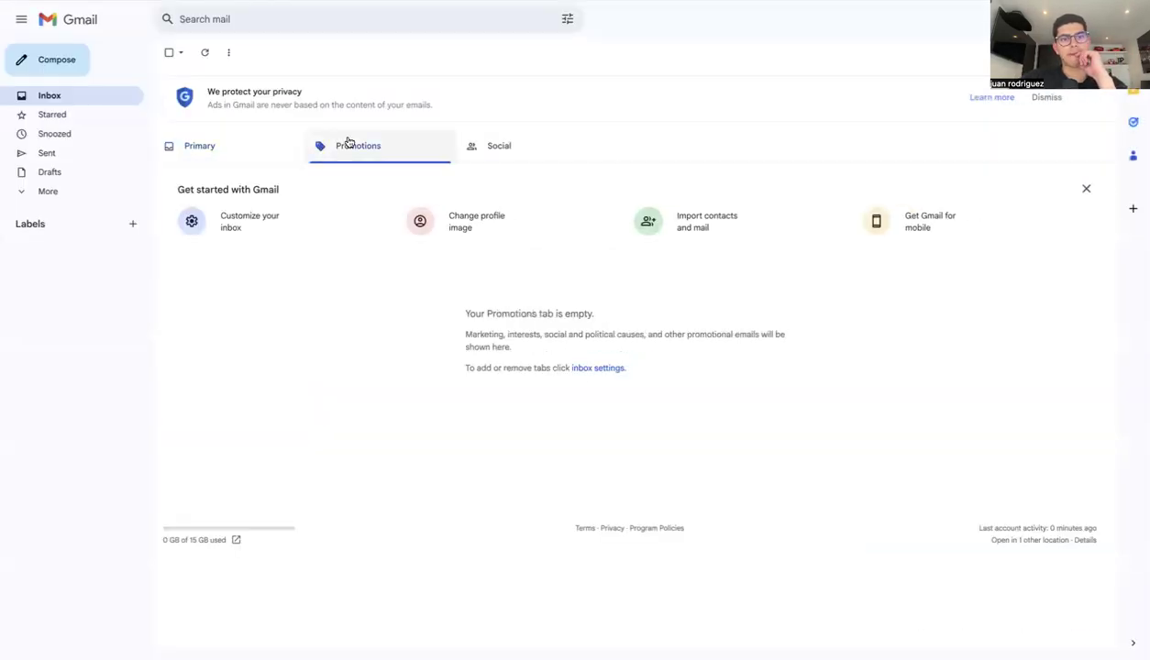
pyautogui.click(539, 151)
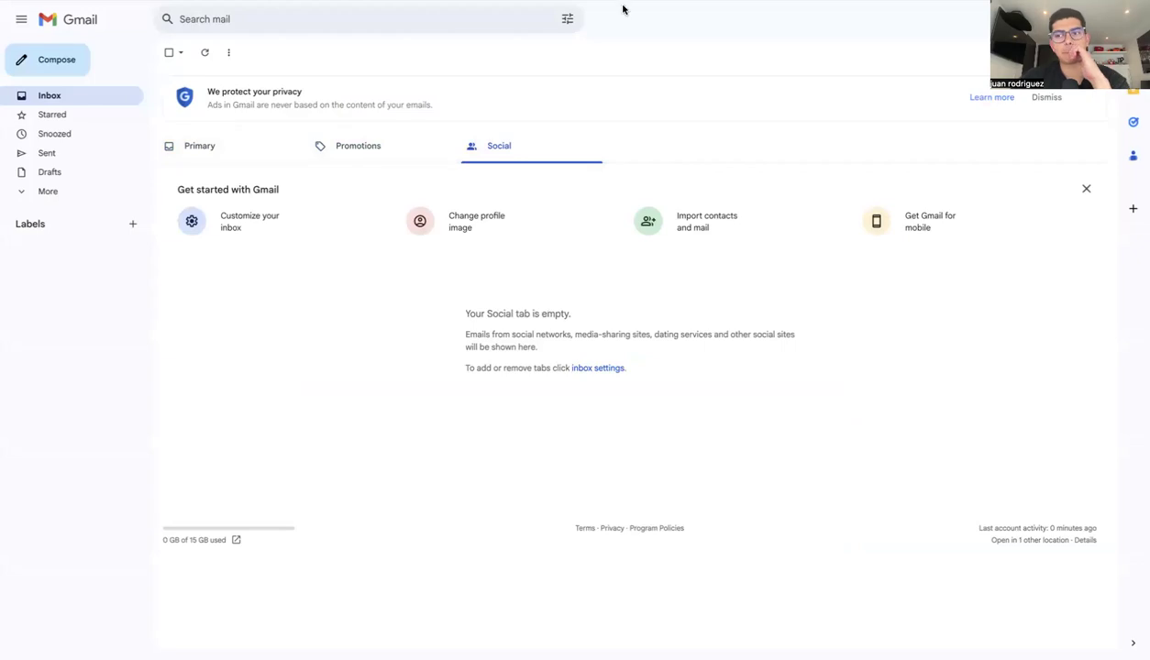
pyautogui.click(1046, 97)
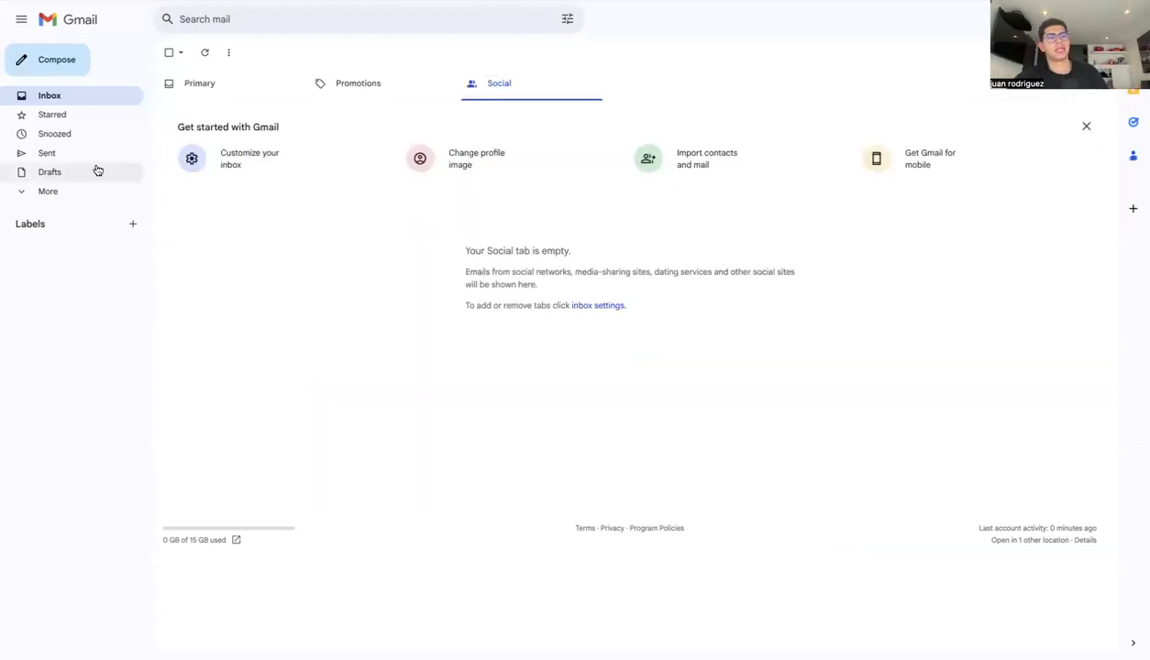
pyautogui.click(80, 193)
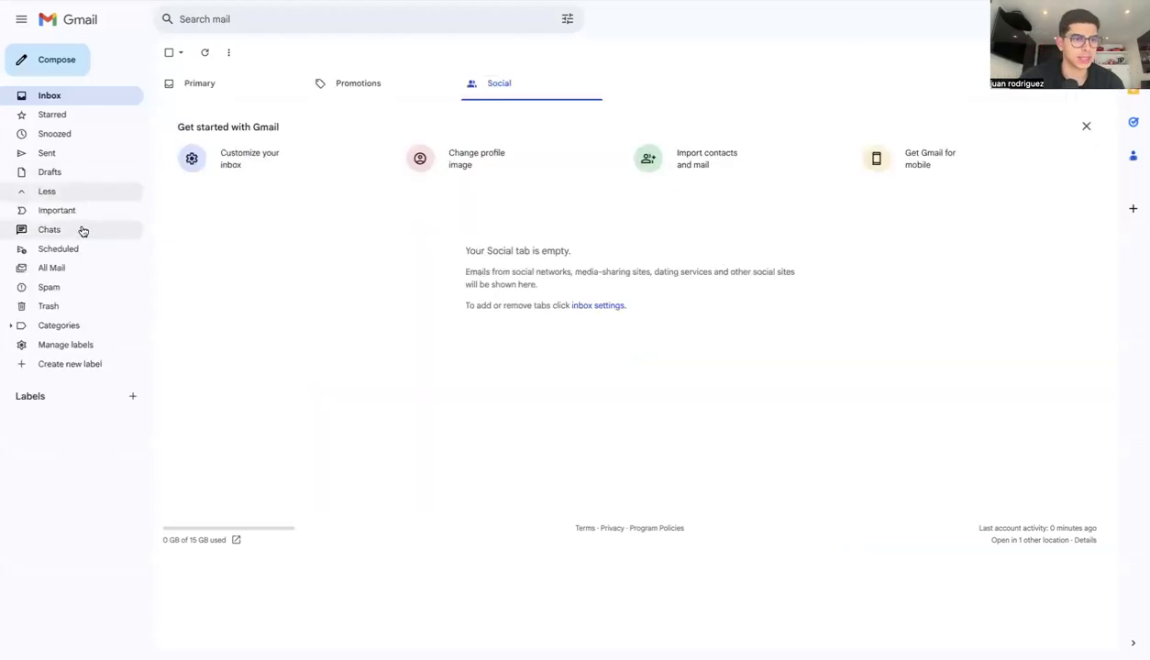
pyautogui.click(69, 290)
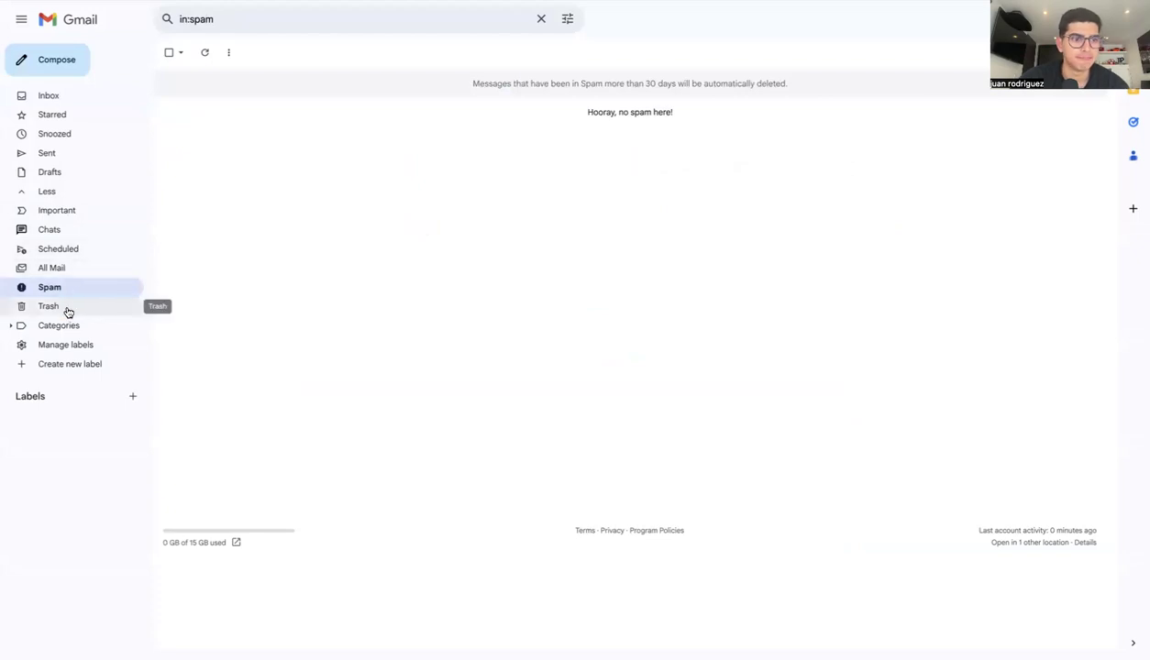
pyautogui.click(68, 312)
pyautogui.click(59, 289)
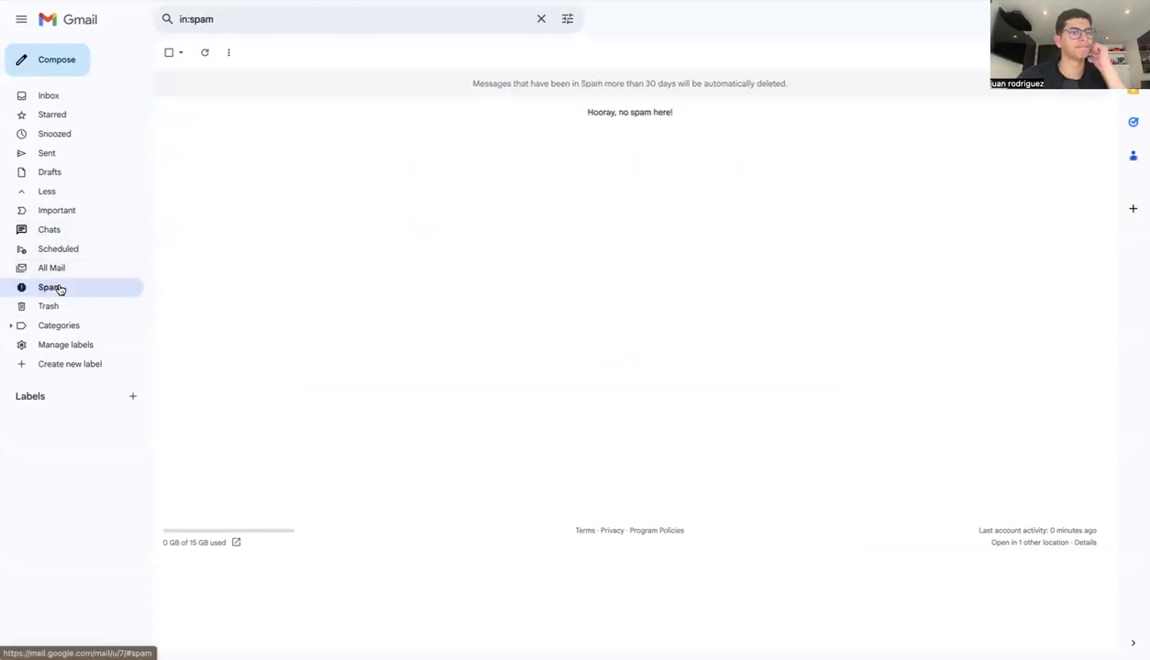
pyautogui.click(67, 268)
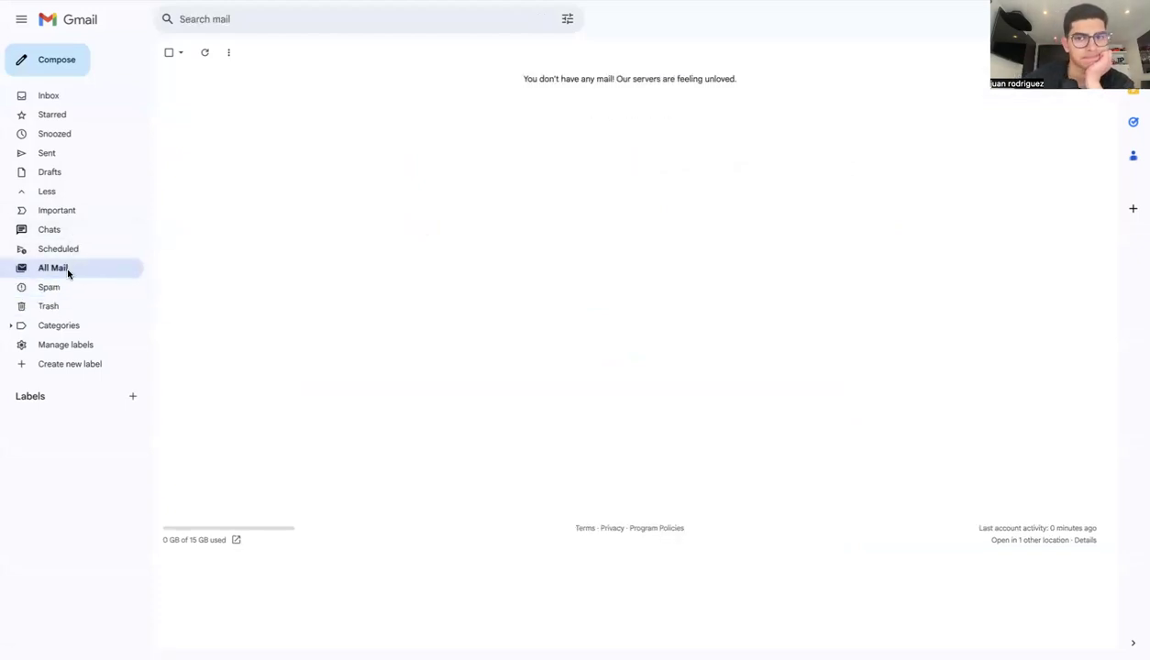
pyautogui.click(85, 101)
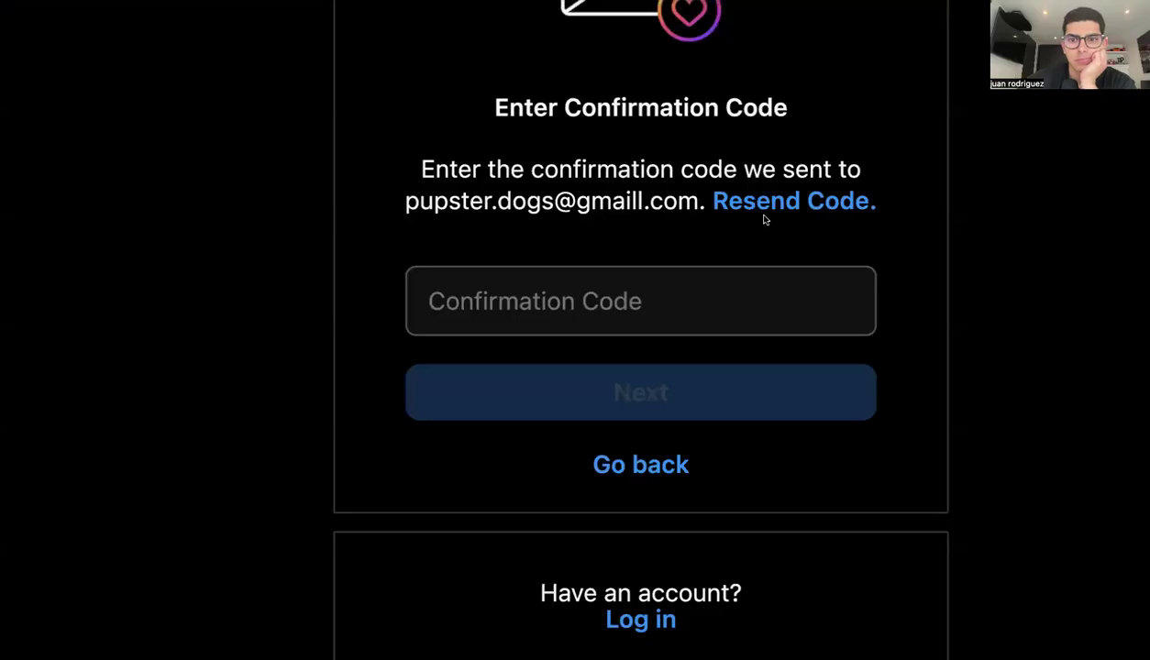
# Have Instagram resend the code, recheck and refresh the inbox, and select the account's e-mail address
pyautogui.click(762, 202)
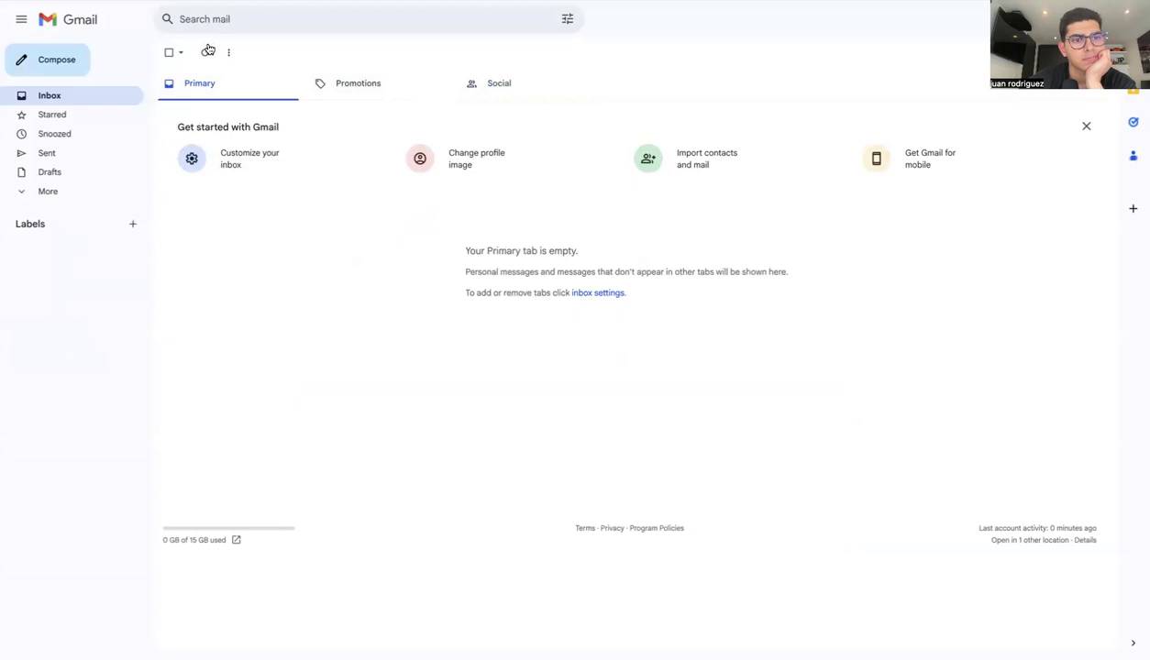
pyautogui.click(330, 85)
pyautogui.click(563, 91)
pyautogui.click(279, 90)
pyautogui.click(372, 93)
pyautogui.click(581, 84)
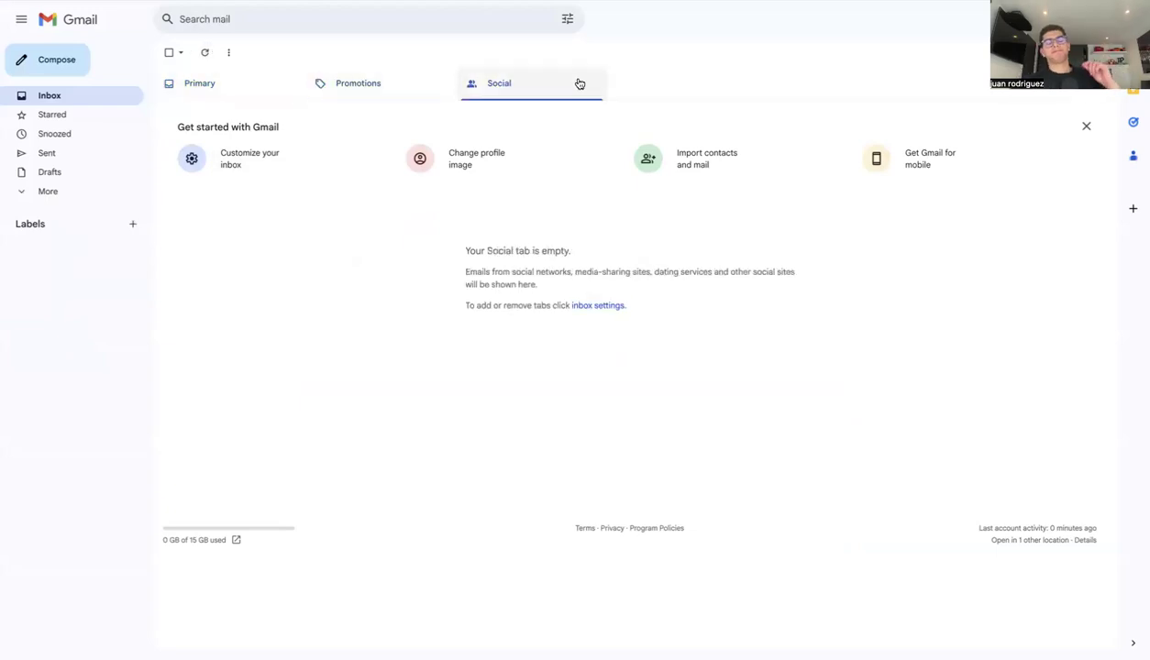
pyautogui.click(236, 89)
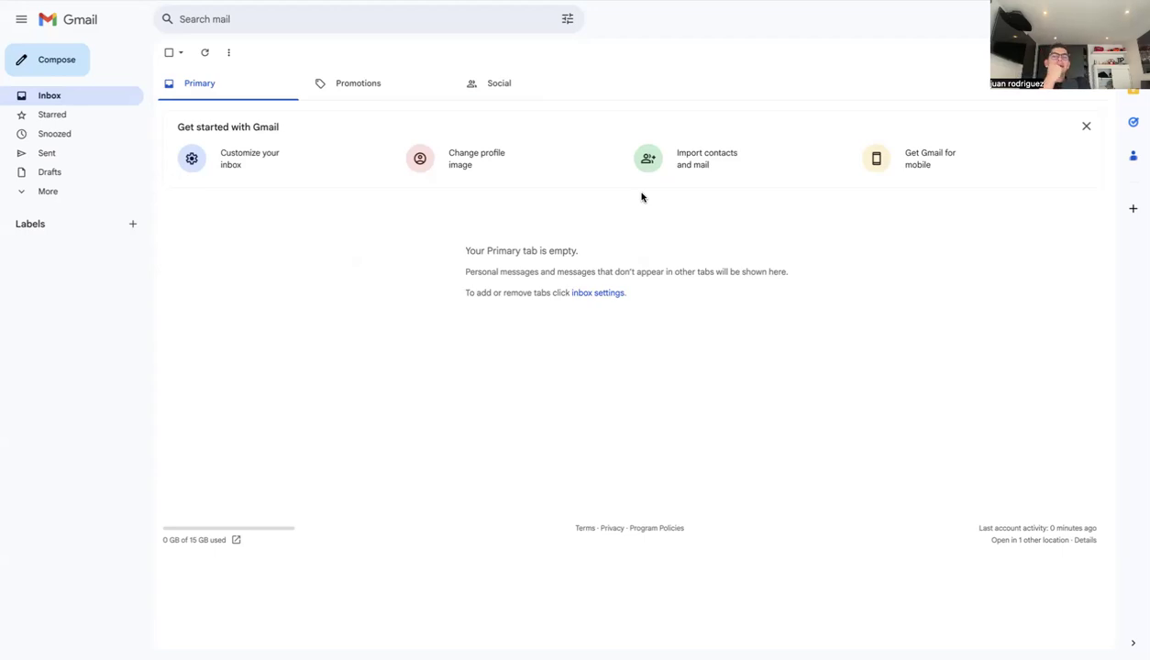
pyautogui.click(201, 62)
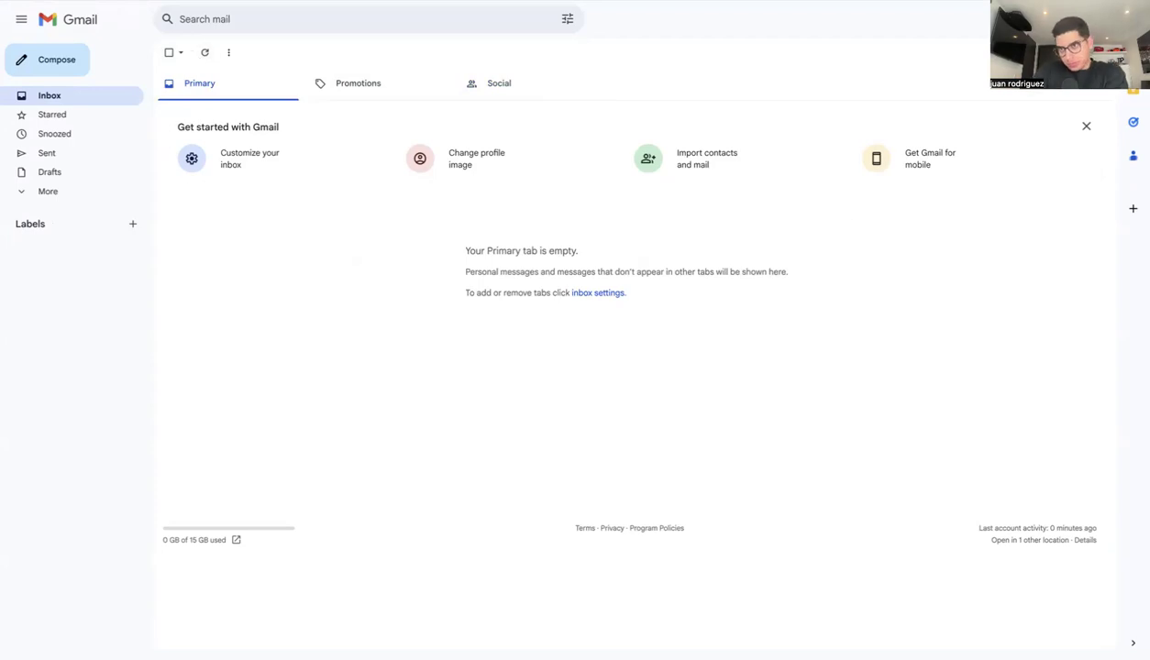
pyautogui.click(1127, 20)
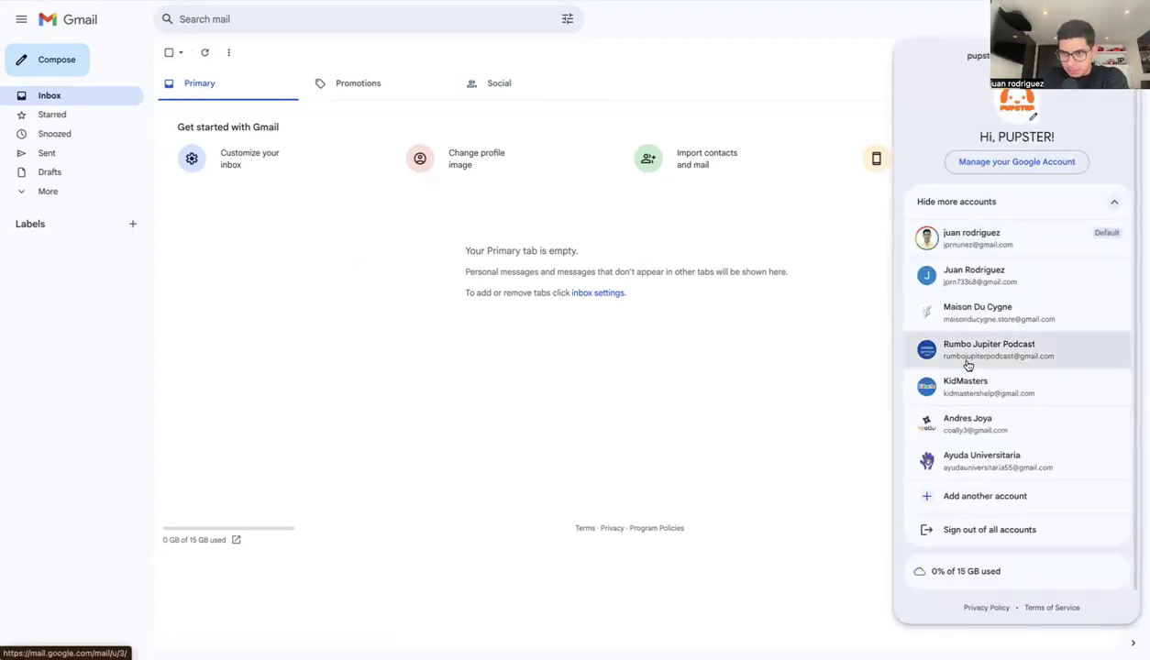
pyautogui.moveTo(967, 57); pyautogui.dragTo(1009, 57)
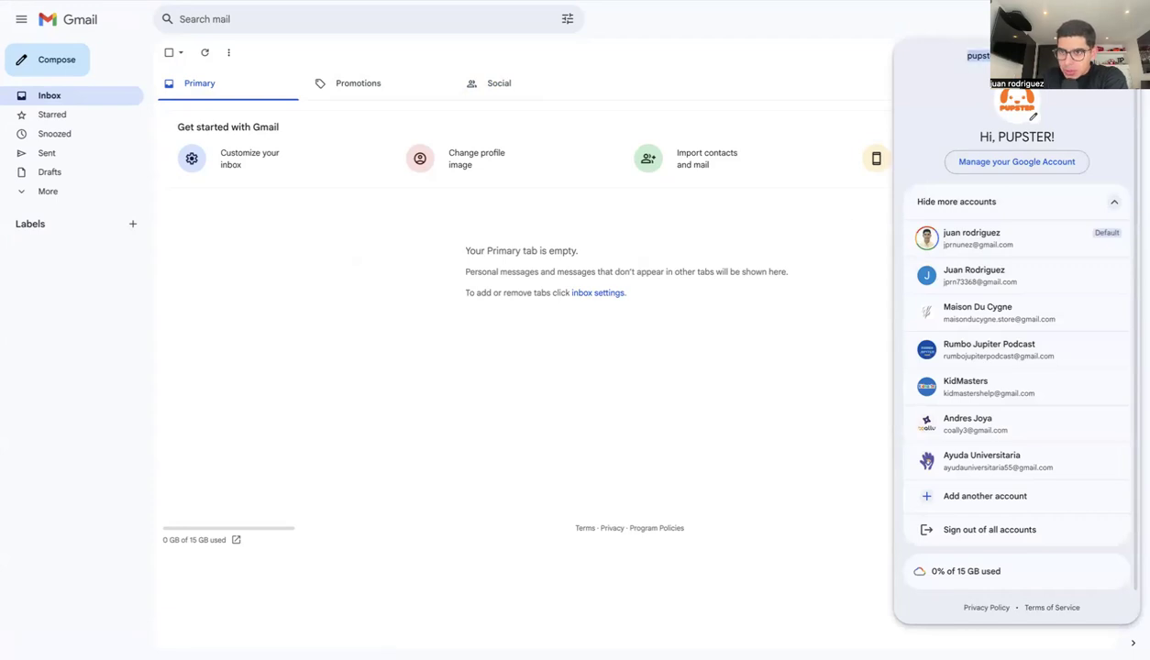
# Return to the sign-up form, add a password, and submit it again
pyautogui.hotkey('ctrl', 'Tab')
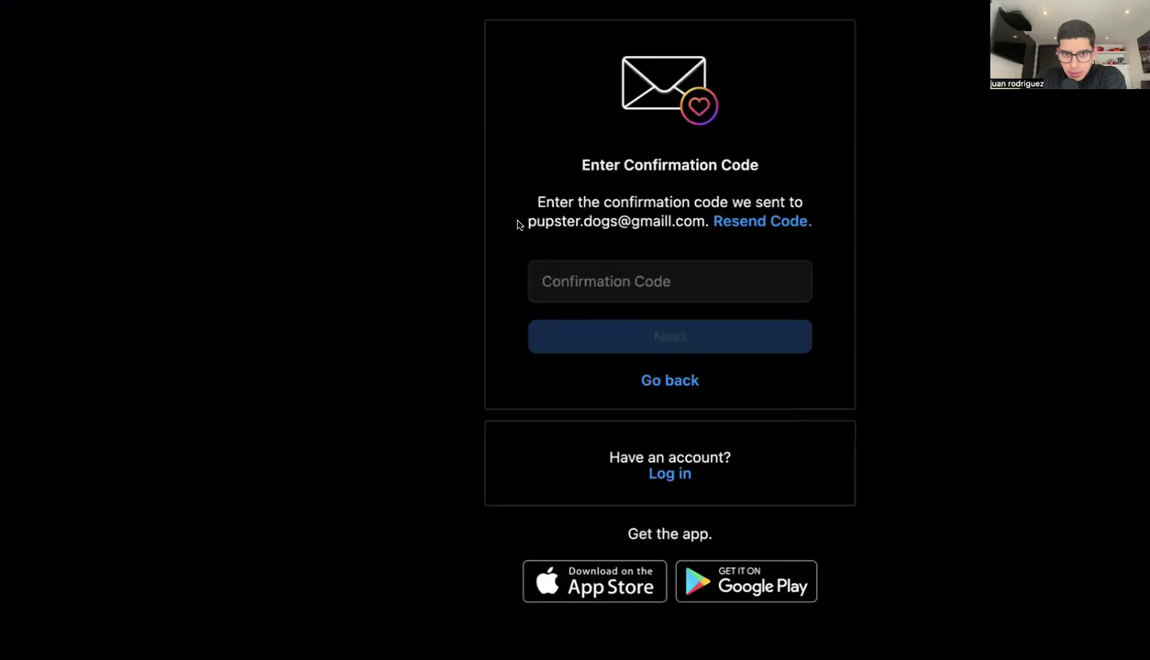
pyautogui.moveTo(526, 222); pyautogui.dragTo(699, 234)
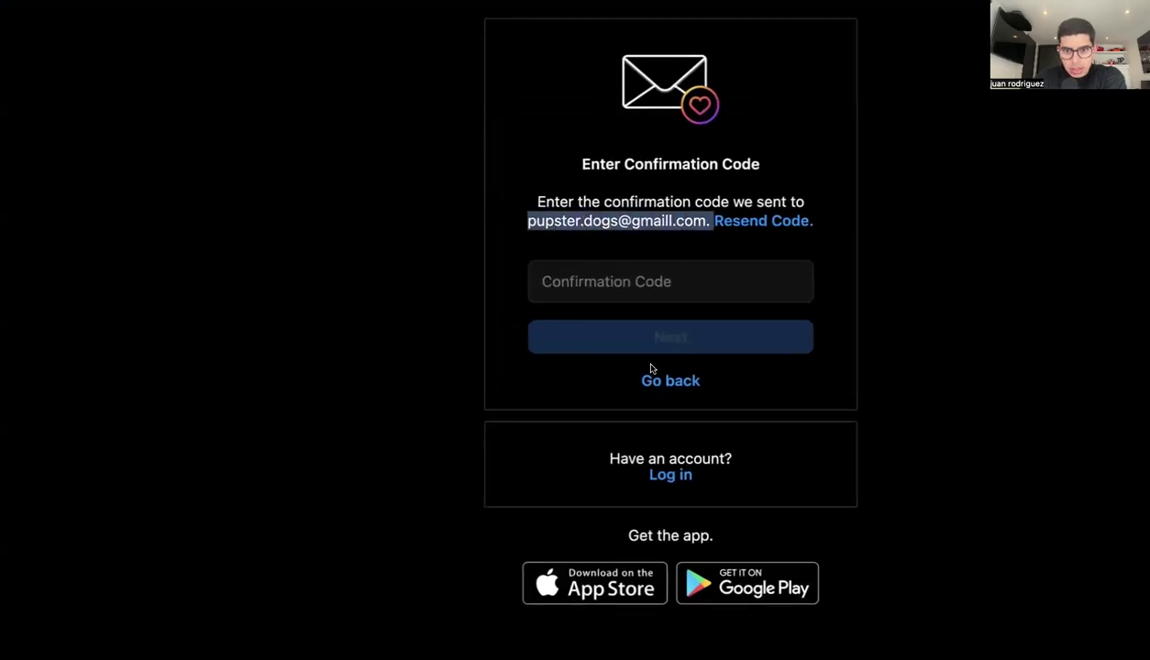
pyautogui.click(648, 378)
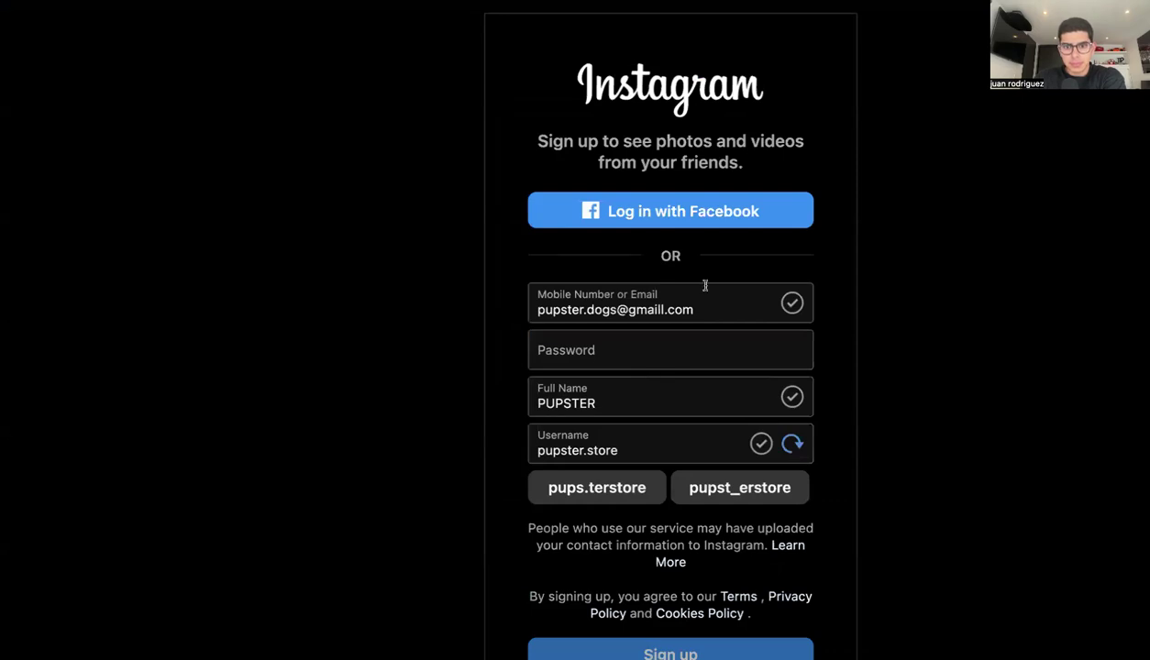
pyautogui.scroll(-1, 693, 308)
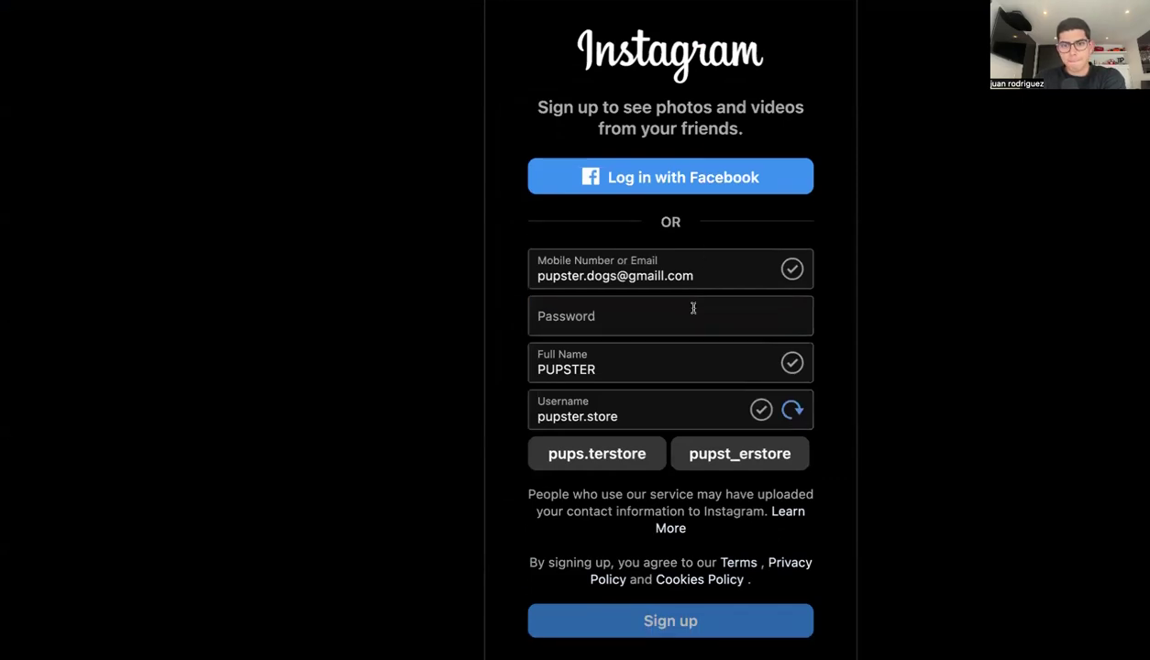
pyautogui.click(652, 319)
pyautogui.write('********')
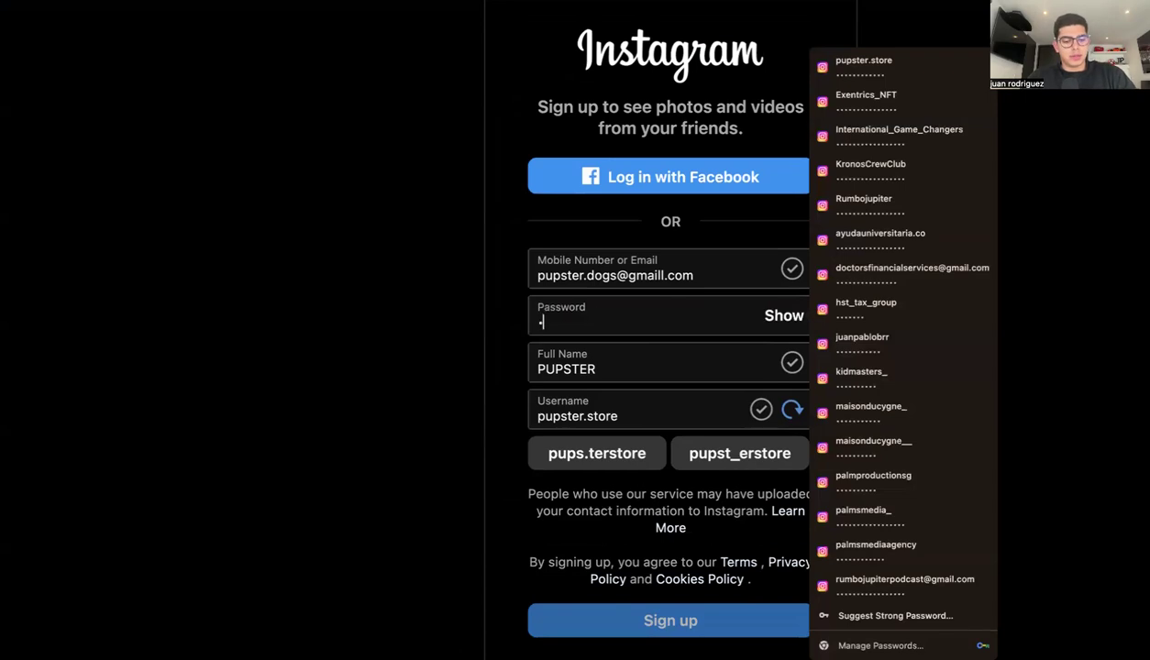
pyautogui.write('***')
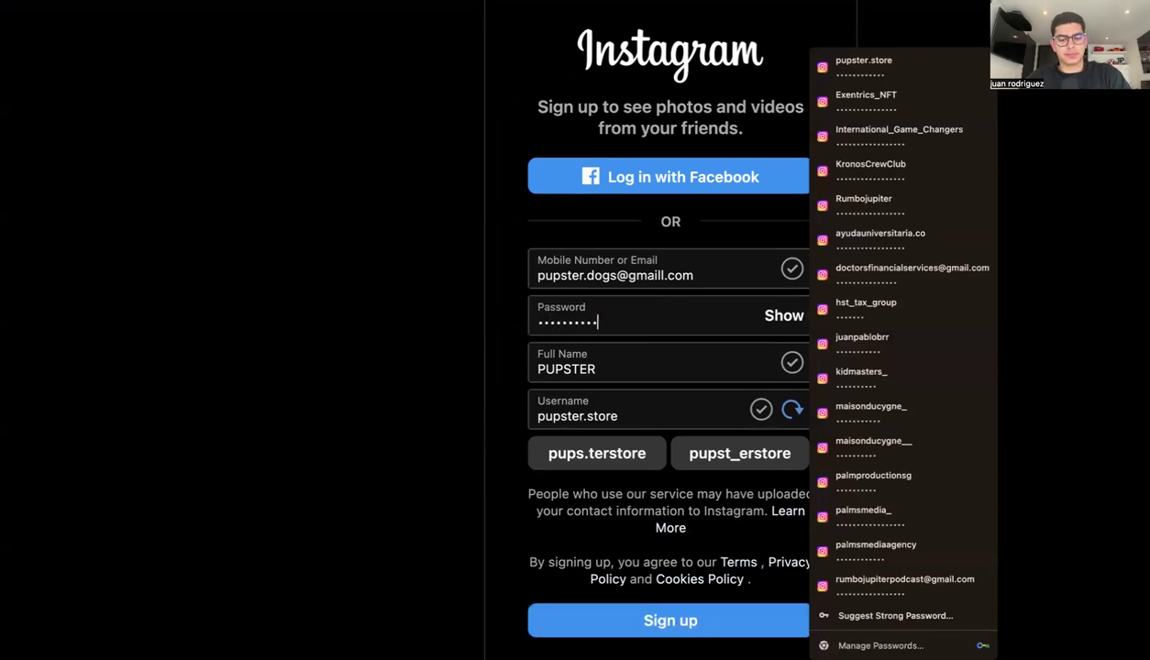
pyautogui.click(475, 372)
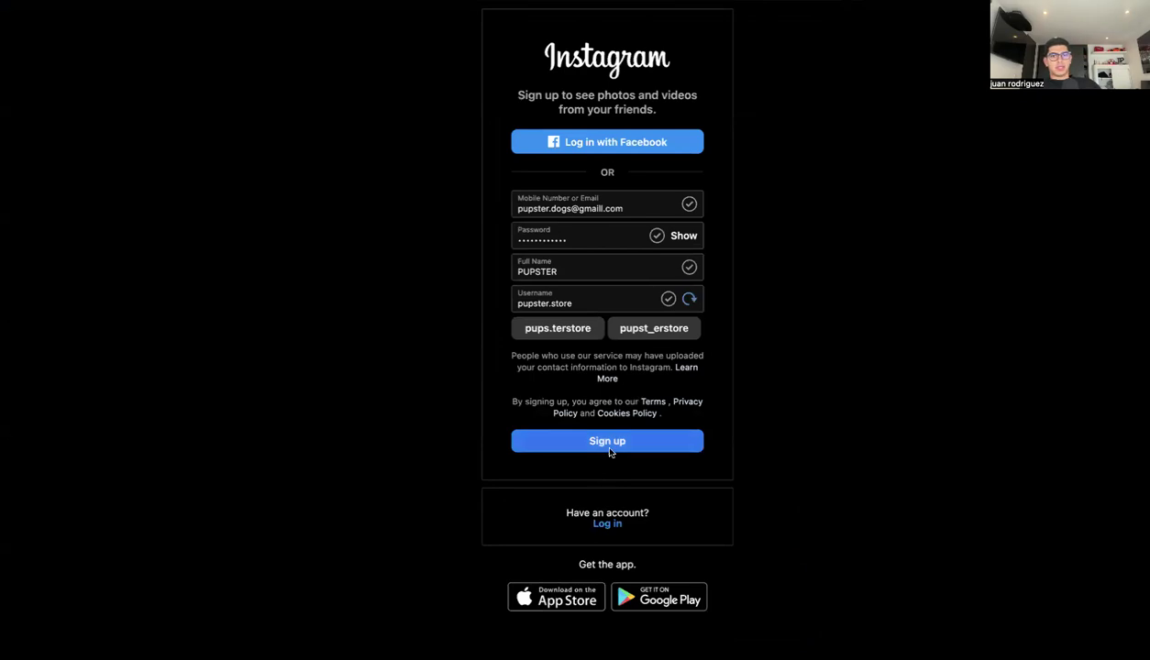
pyautogui.click(610, 445)
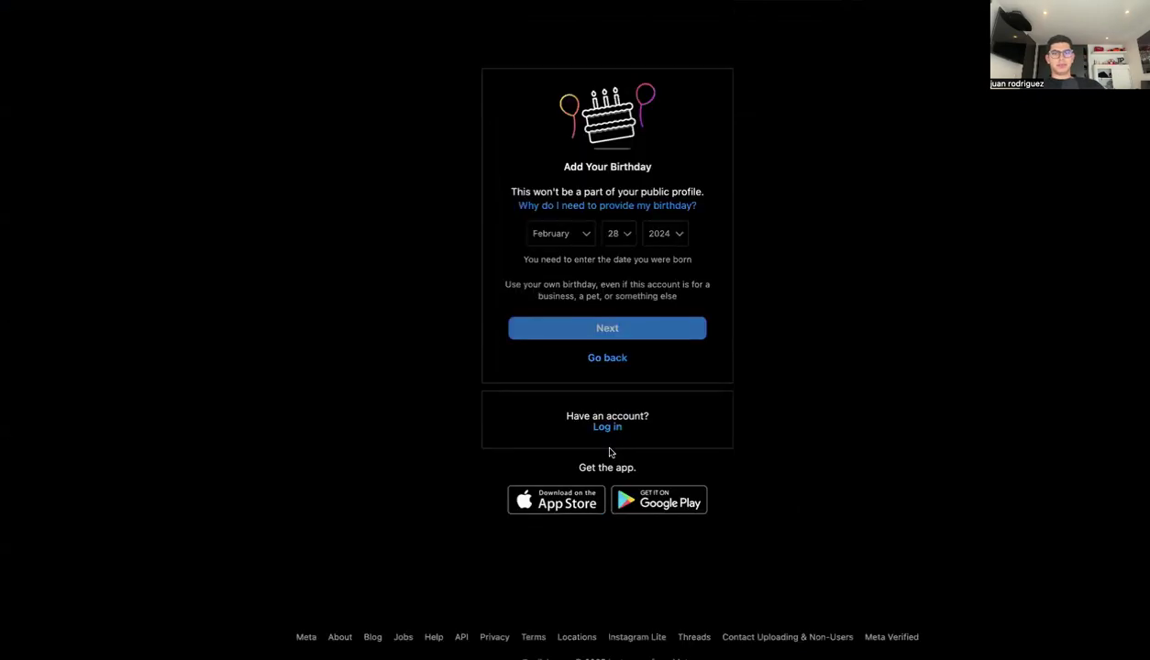
# Choose 1987 as the birth year and continue past the birthday step
pyautogui.click(671, 234)
pyautogui.scroll(-5, 660, 294)
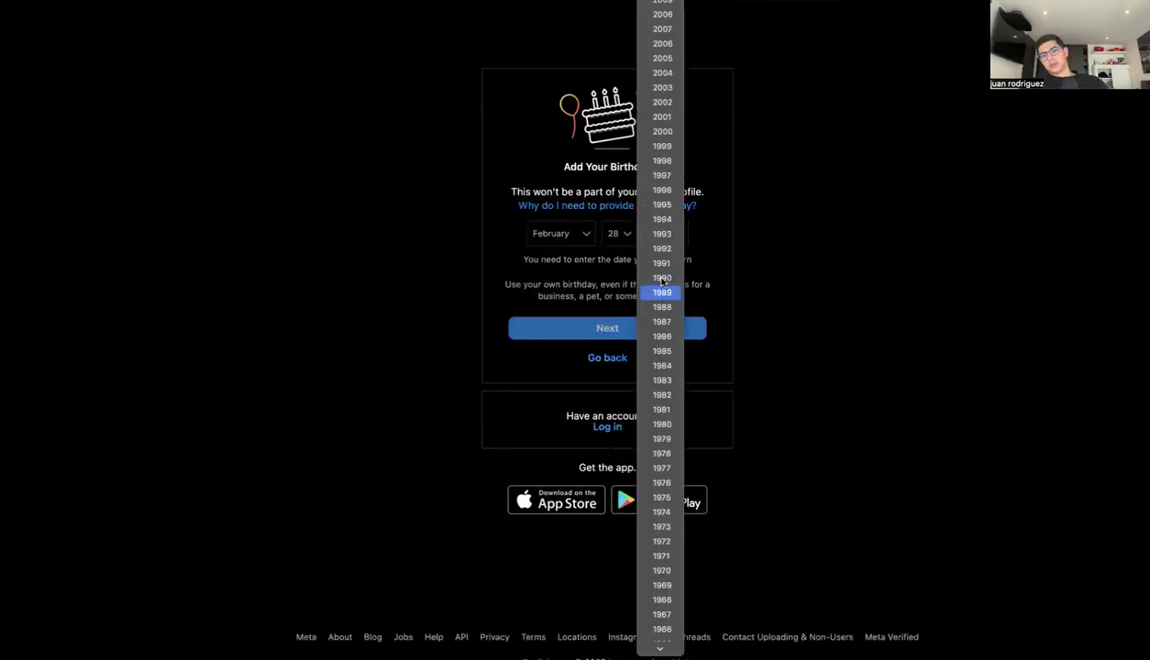
pyautogui.click(660, 314)
pyautogui.click(613, 333)
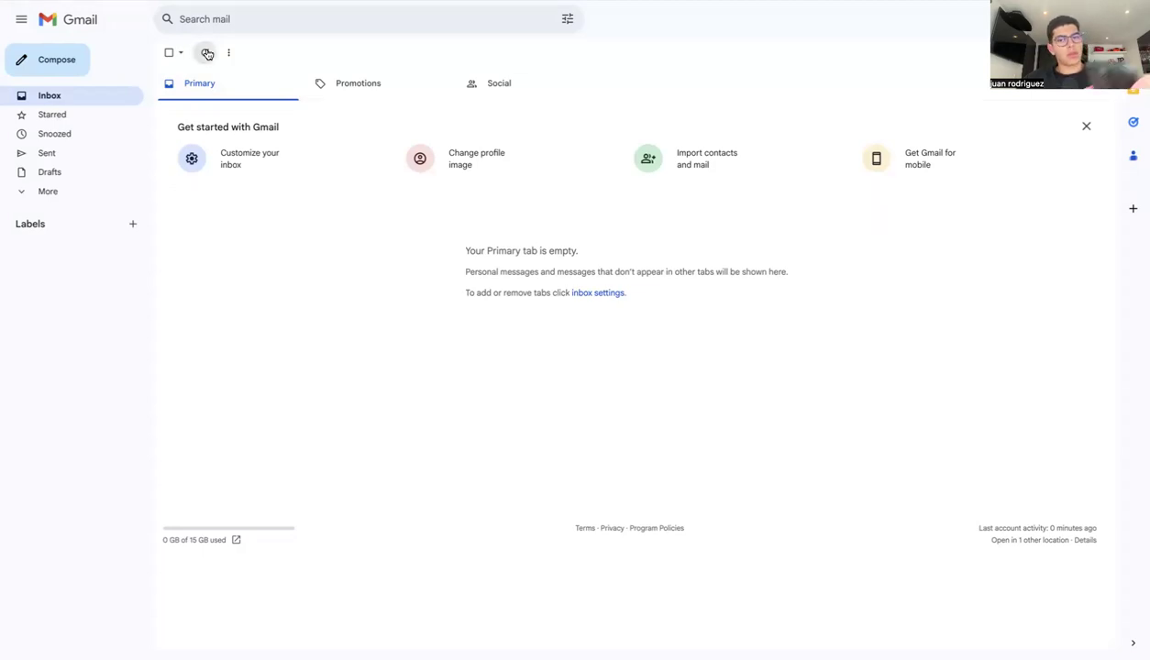
# Check All Mail, Promotions and Social for Instagram's code, then refresh the inbox twice
pyautogui.click(66, 193)
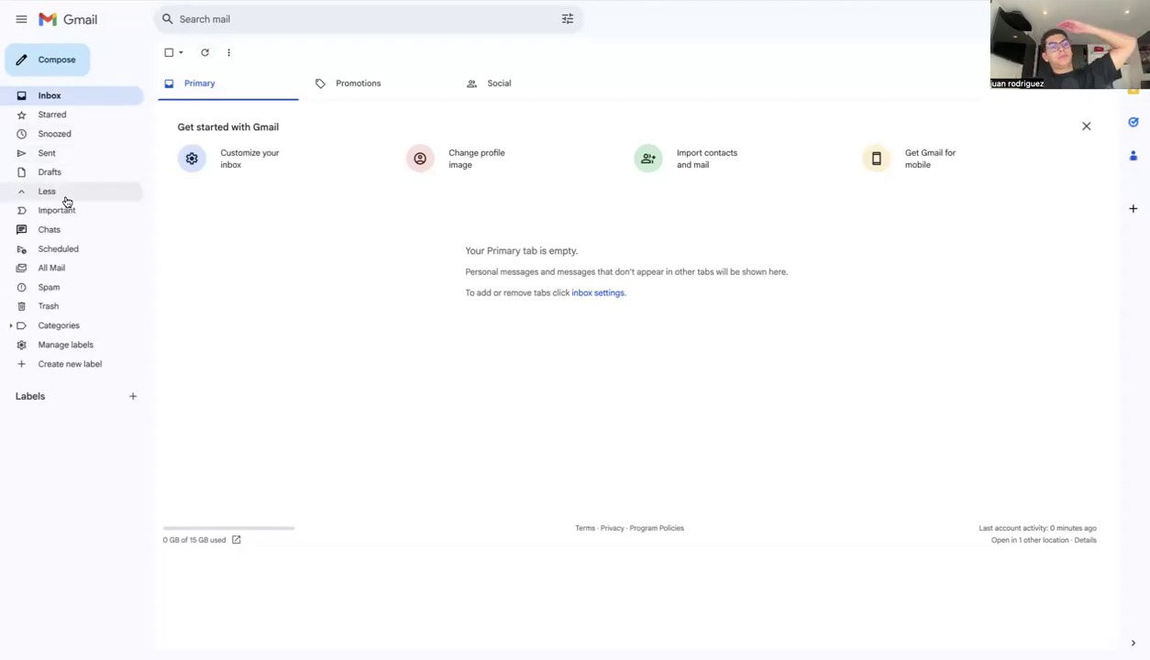
pyautogui.click(67, 266)
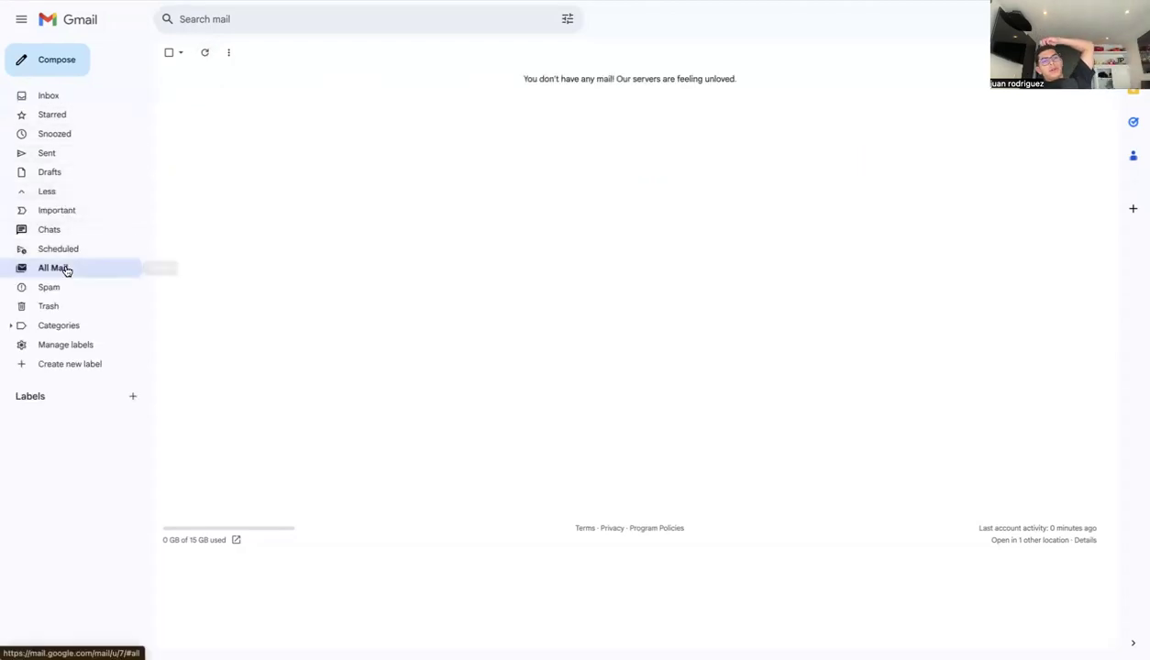
pyautogui.click(54, 92)
pyautogui.click(363, 83)
pyautogui.click(472, 83)
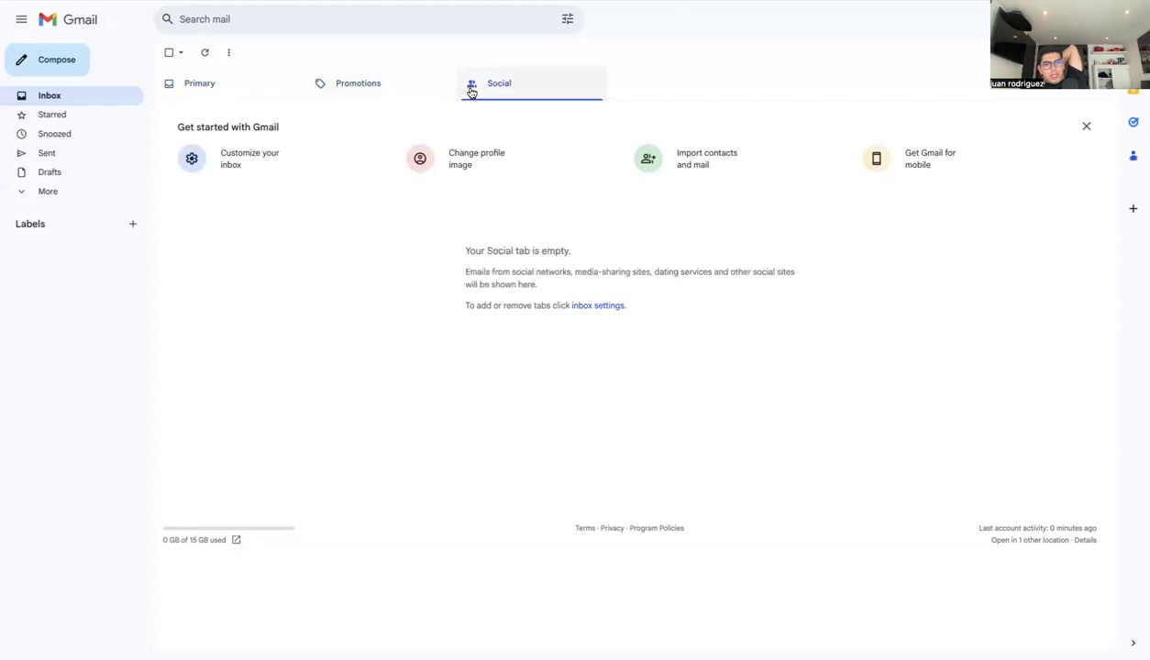
pyautogui.click(240, 83)
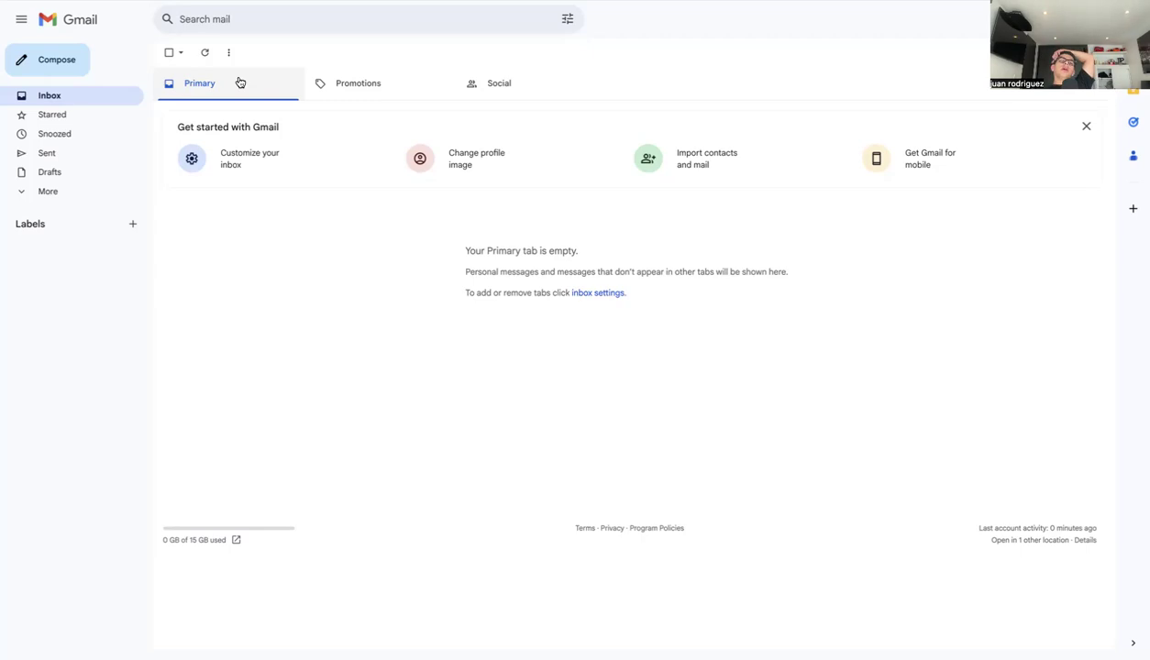
pyautogui.click(210, 56)
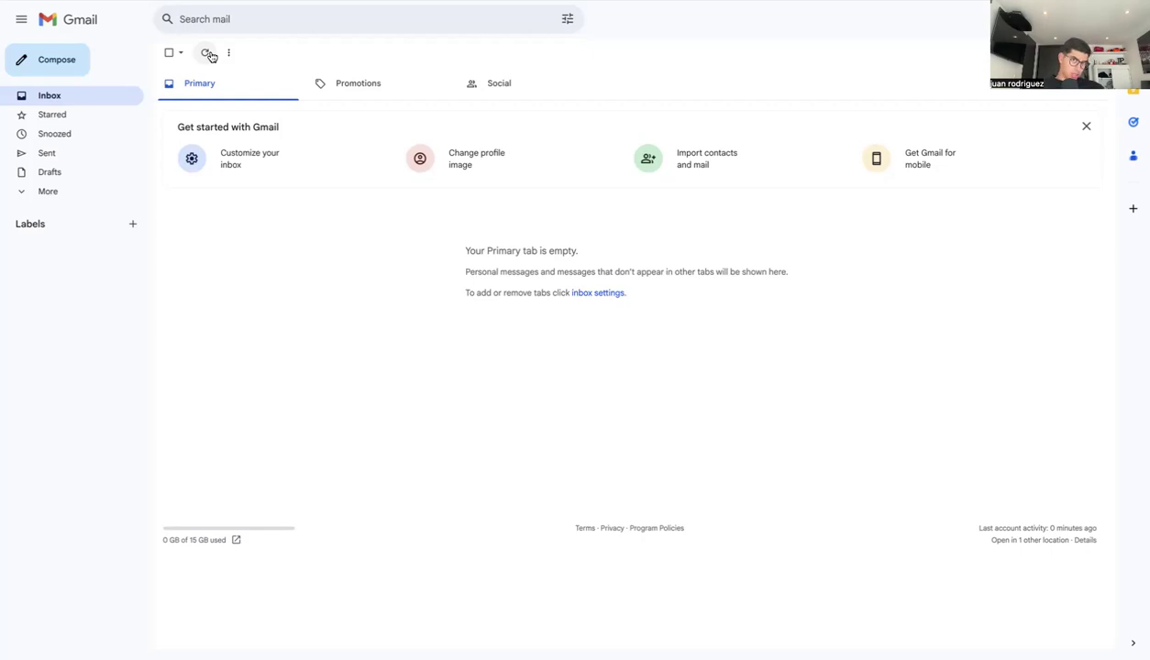
pyautogui.click(207, 53)
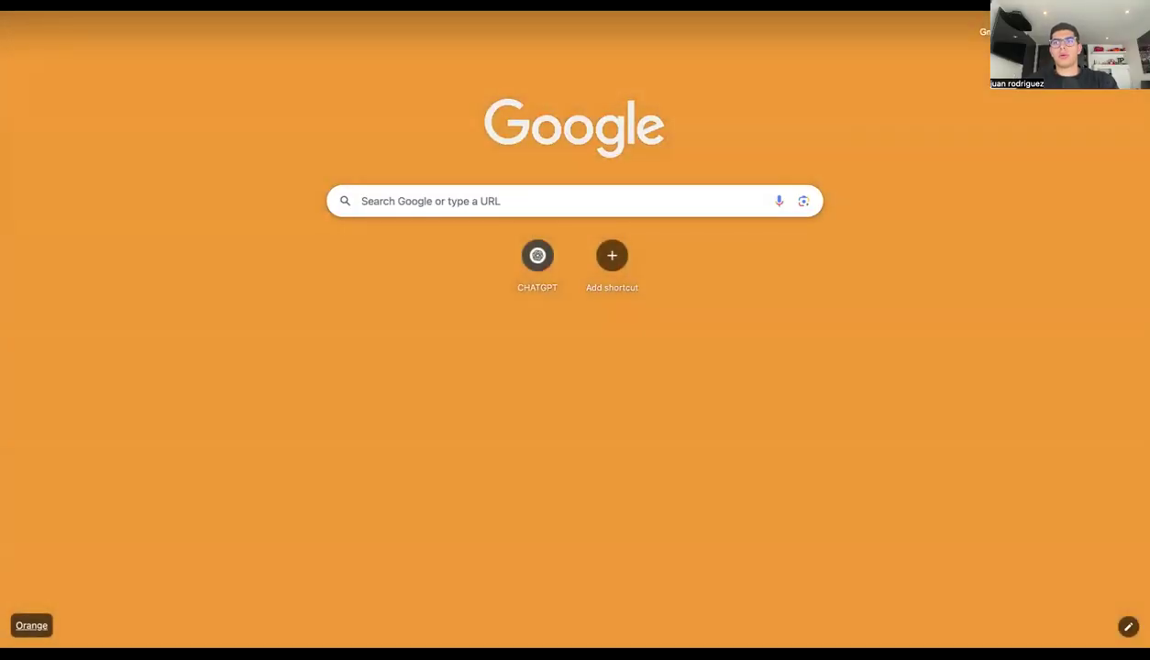
# Switch to the PUPSTER Gmail, open the Idk email, and check Promotions, Social and Spam
pyautogui.click(1126, 31)
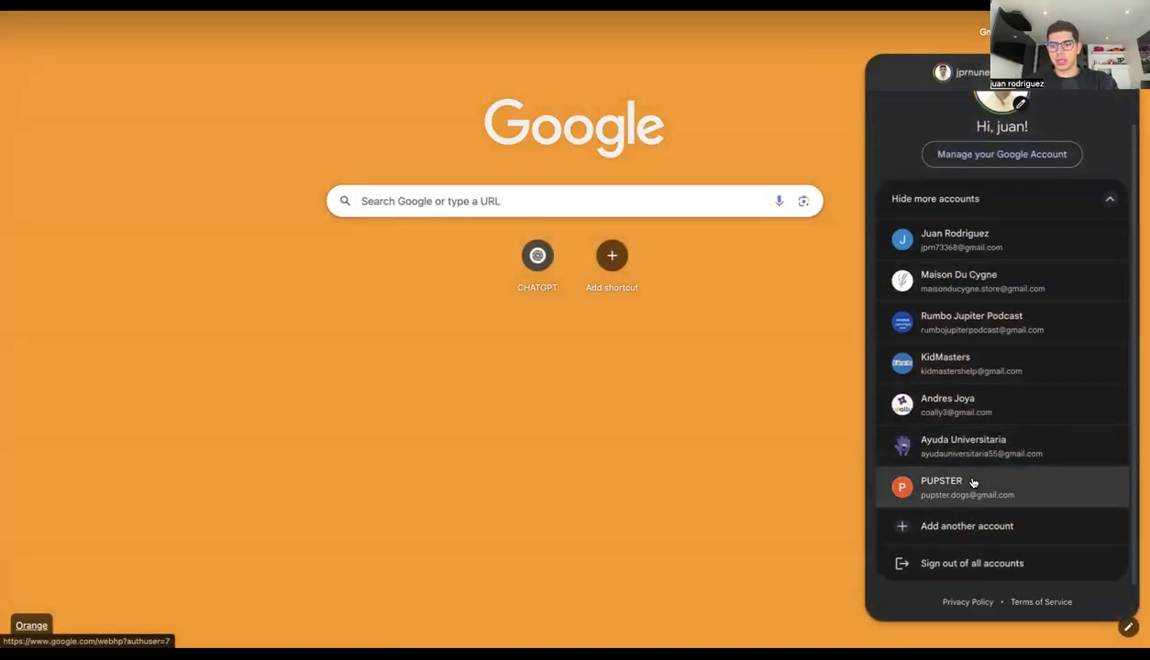
pyautogui.click(972, 483)
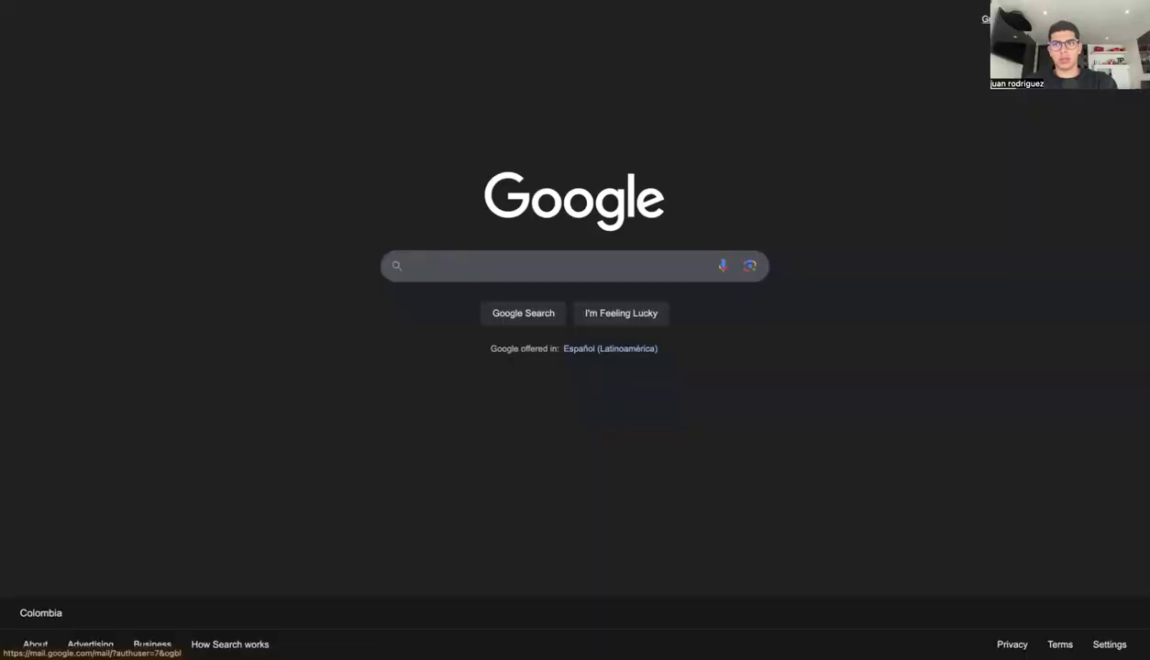
pyautogui.click(994, 20)
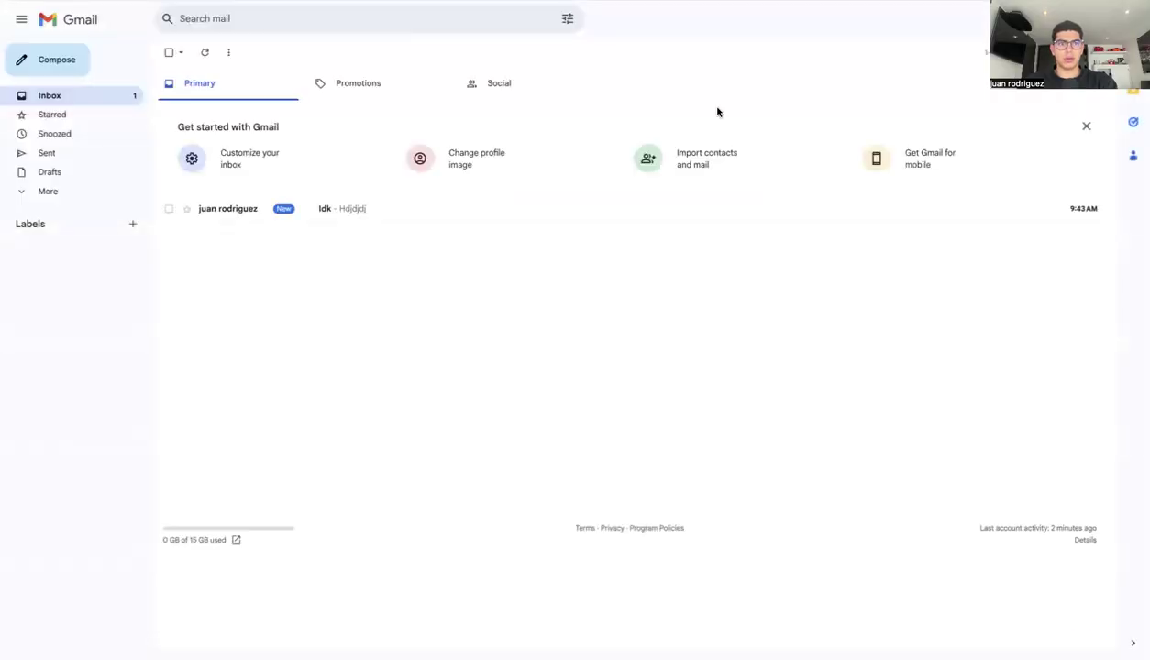
pyautogui.click(360, 211)
pyautogui.click(170, 53)
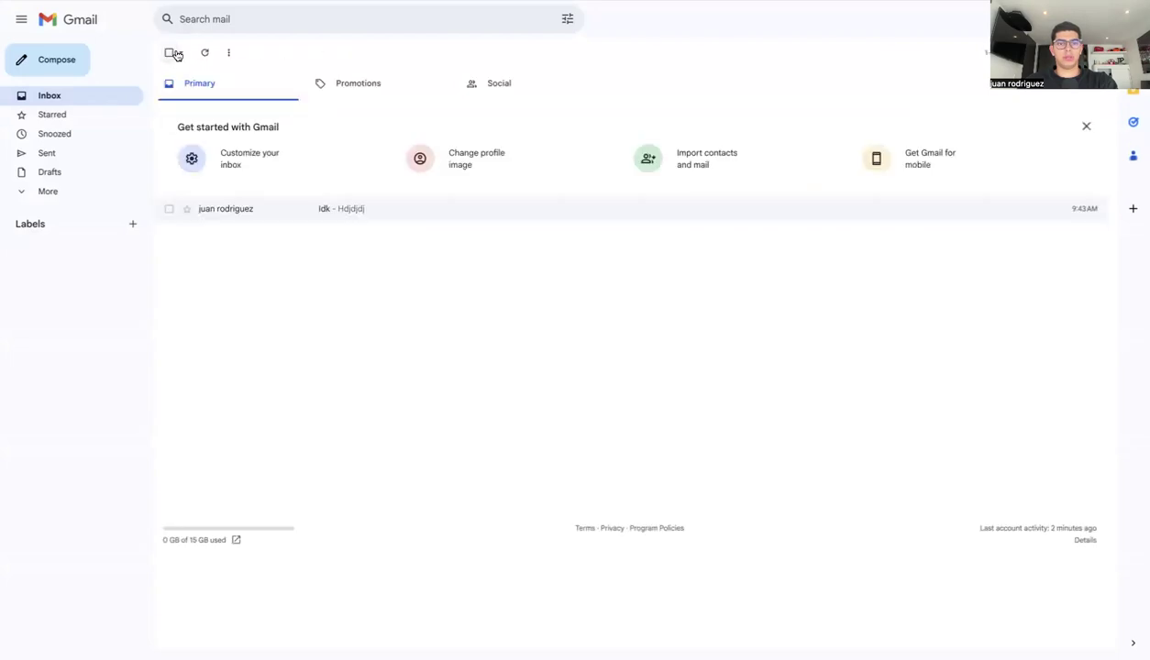
pyautogui.click(337, 92)
pyautogui.click(552, 80)
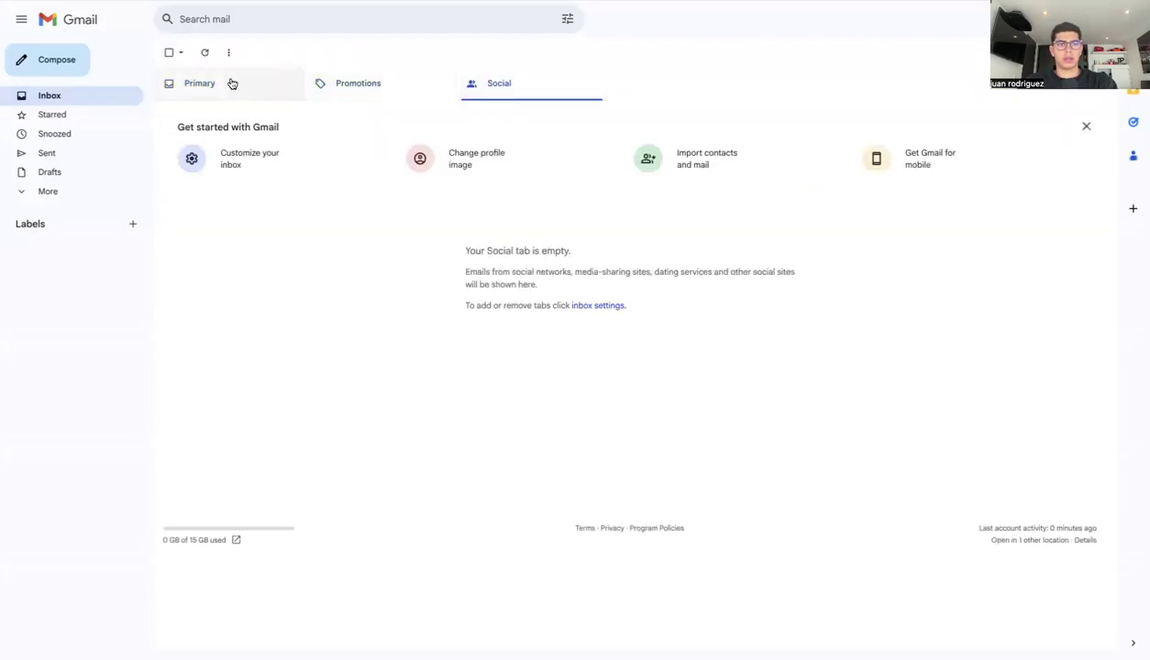
pyautogui.click(231, 82)
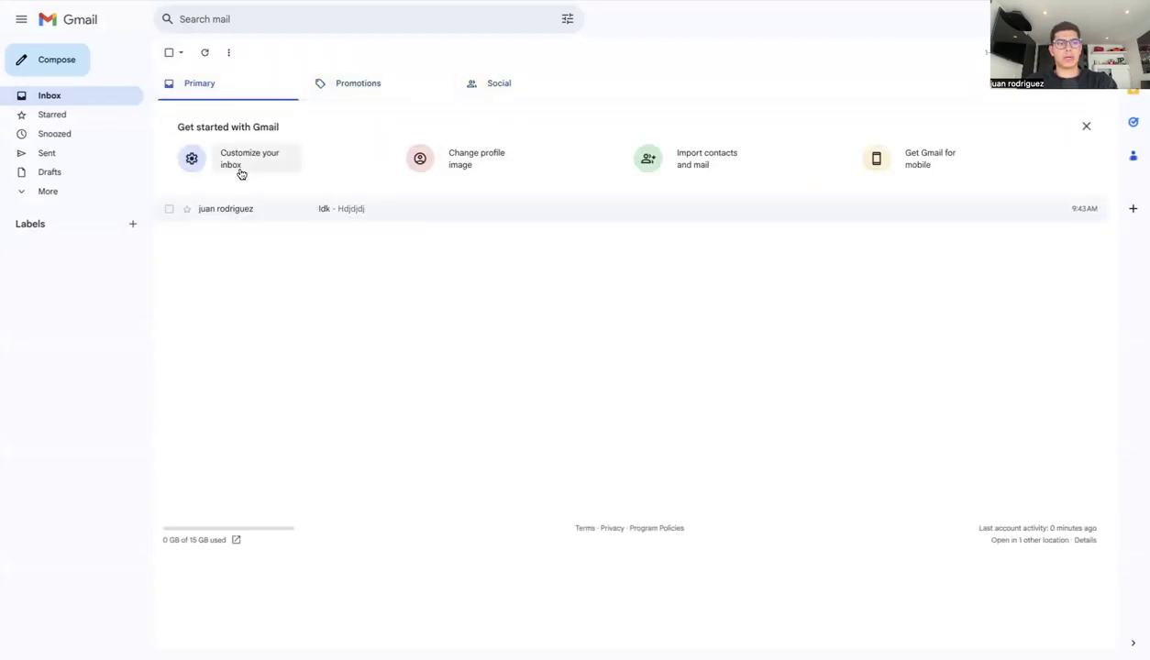
pyautogui.click(77, 191)
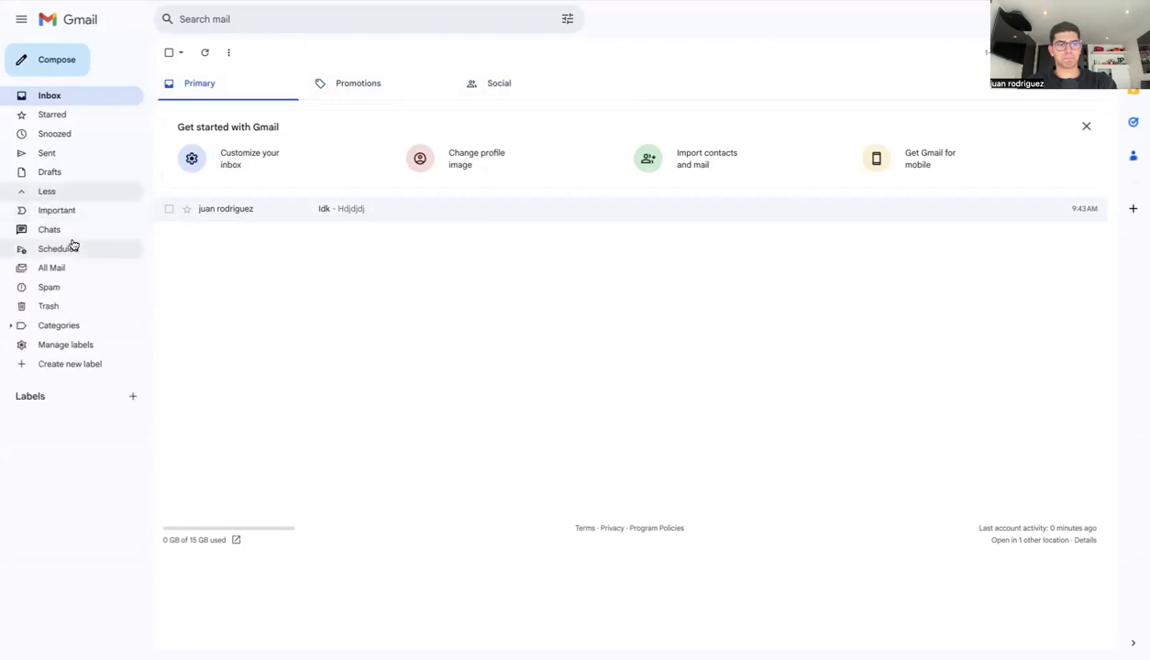
pyautogui.click(63, 287)
pyautogui.click(84, 97)
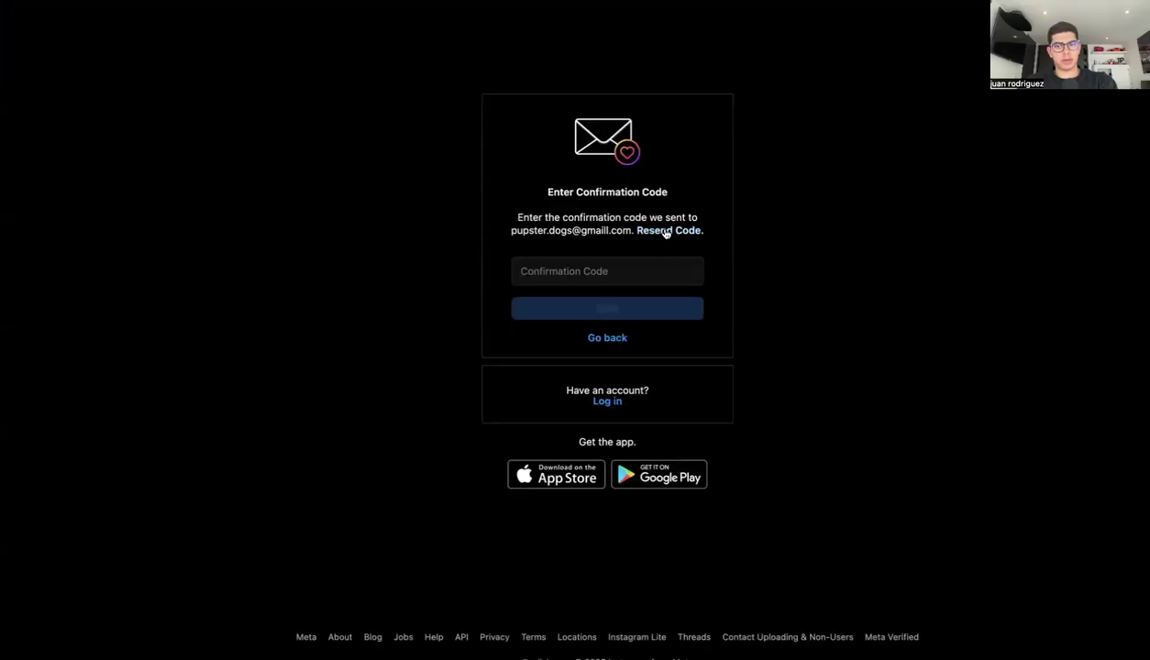
# Resend the Instagram code, then check every category and Important mail and refresh twice
pyautogui.click(667, 237)
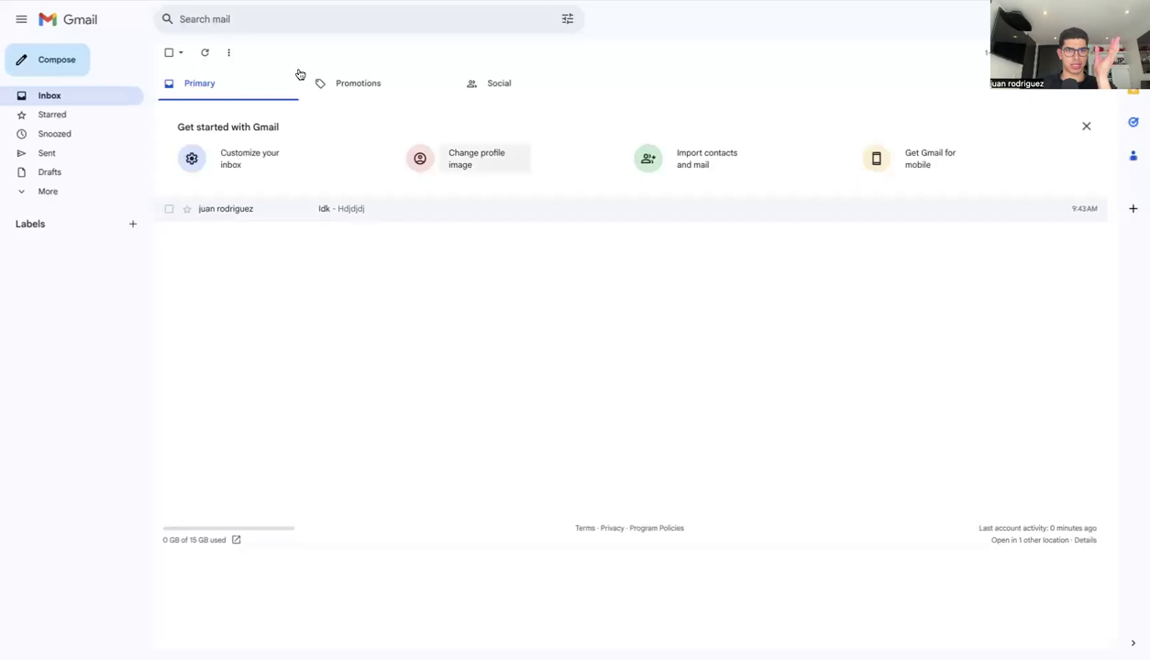
pyautogui.click(385, 83)
pyautogui.click(489, 89)
pyautogui.click(154, 84)
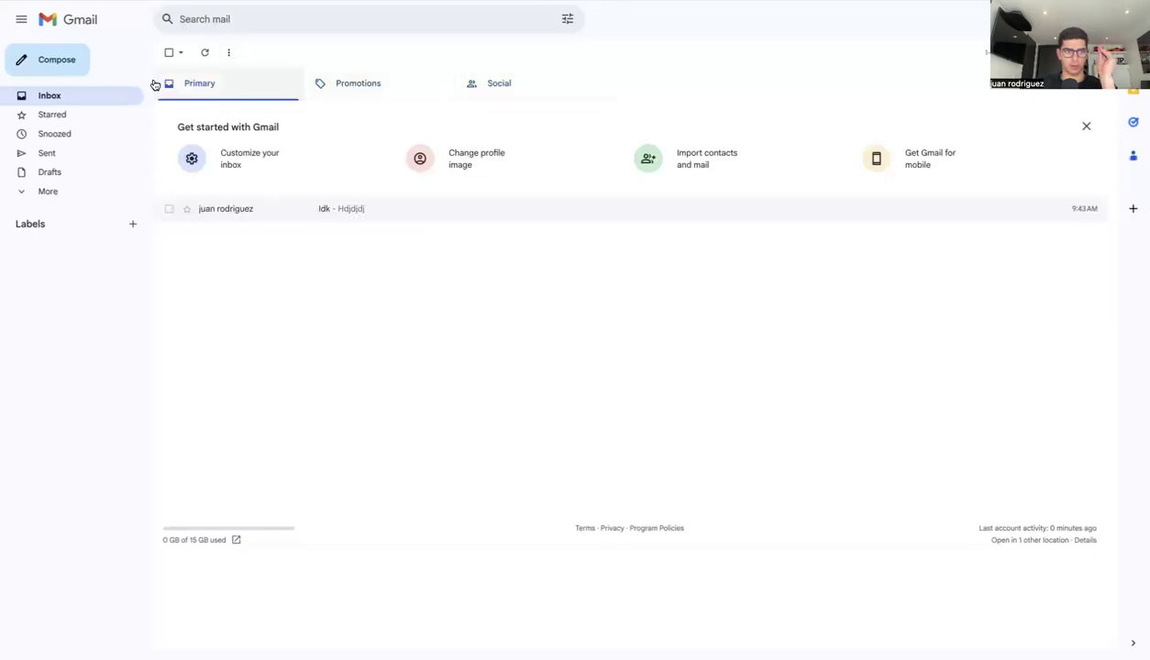
pyautogui.click(55, 191)
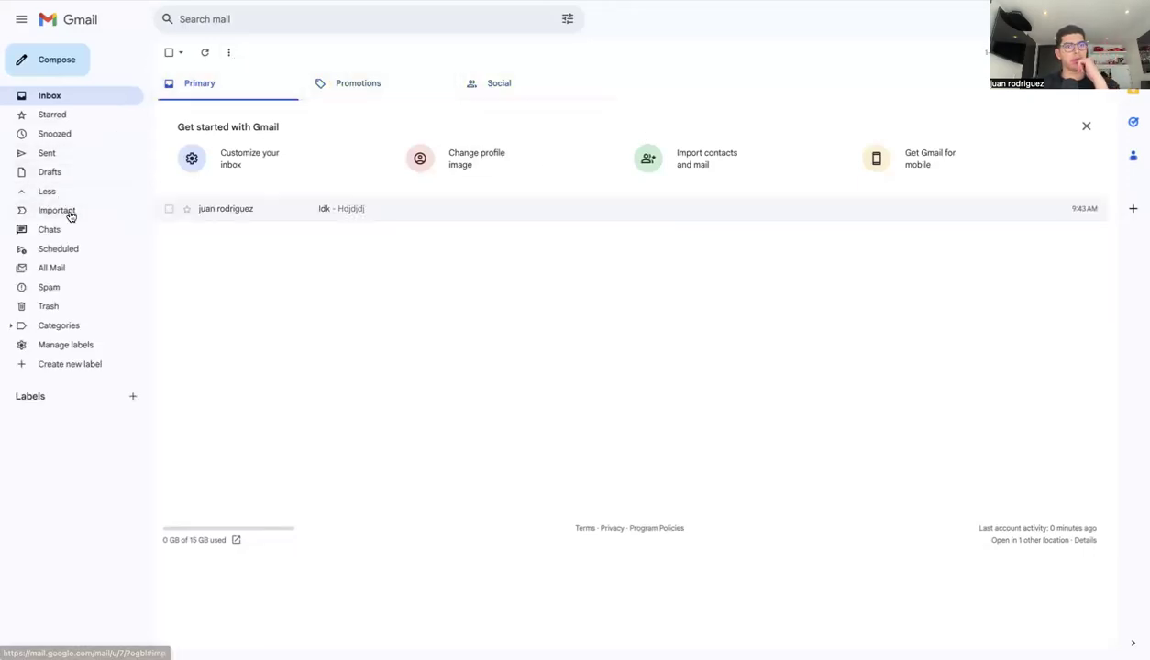
pyautogui.click(66, 211)
pyautogui.click(72, 102)
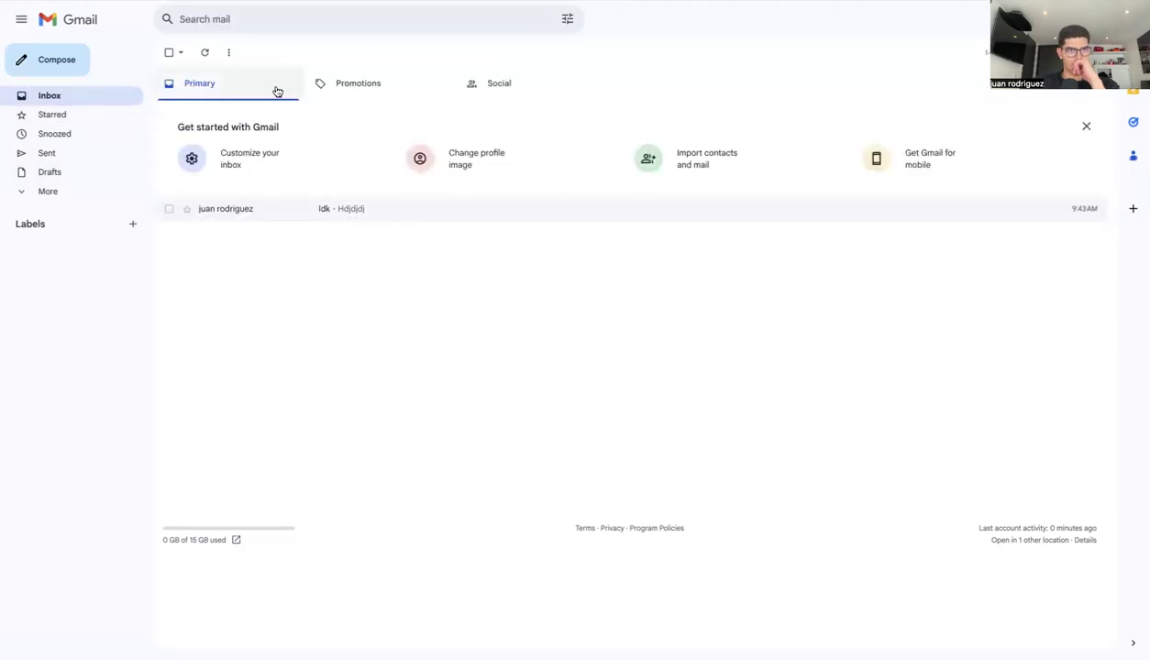
pyautogui.click(201, 49)
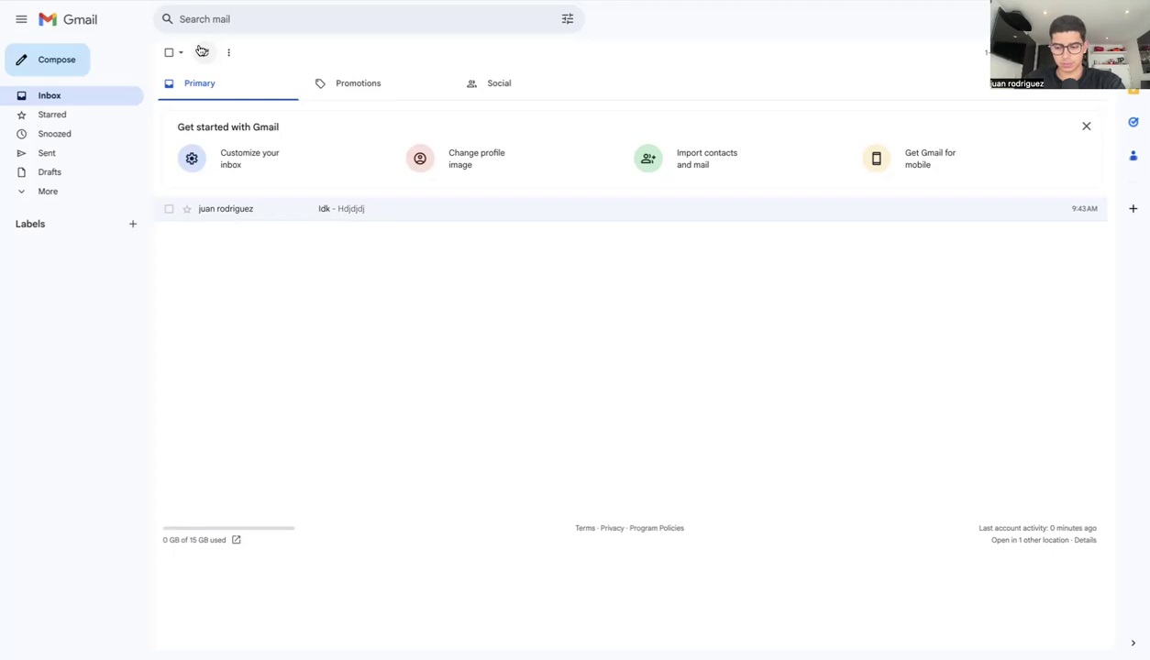
pyautogui.click(63, 21)
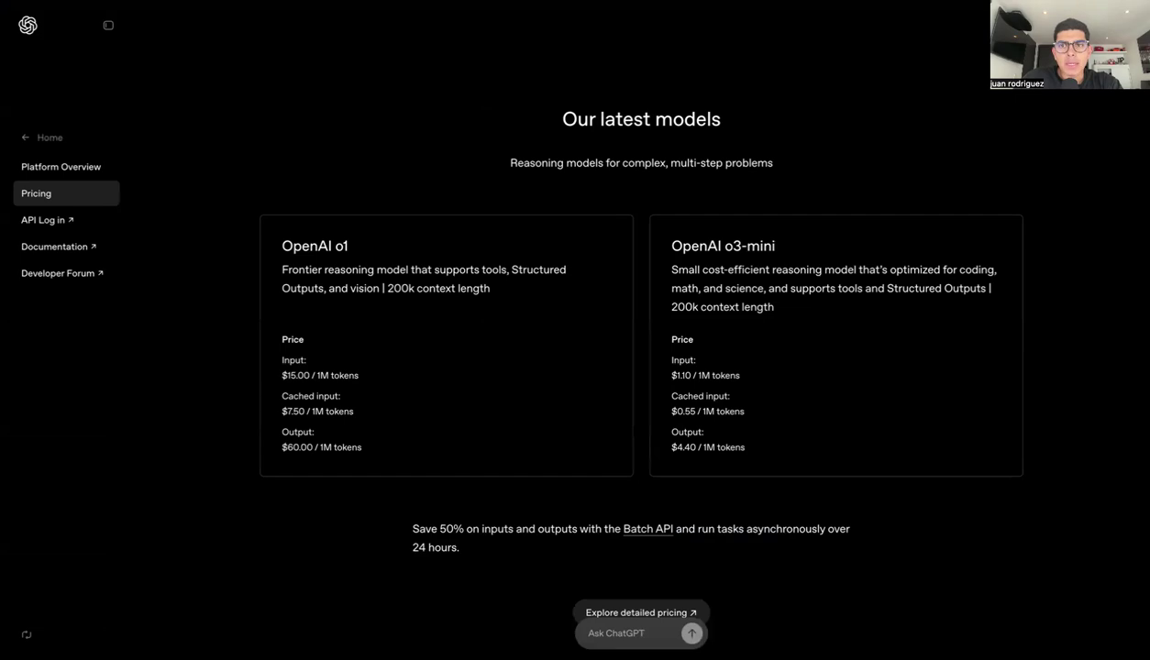
# Switch to Facebook, expand the shortcuts with See more, and open the Exentrics_NFT Page
pyautogui.hotkey('alt', 'Tab')
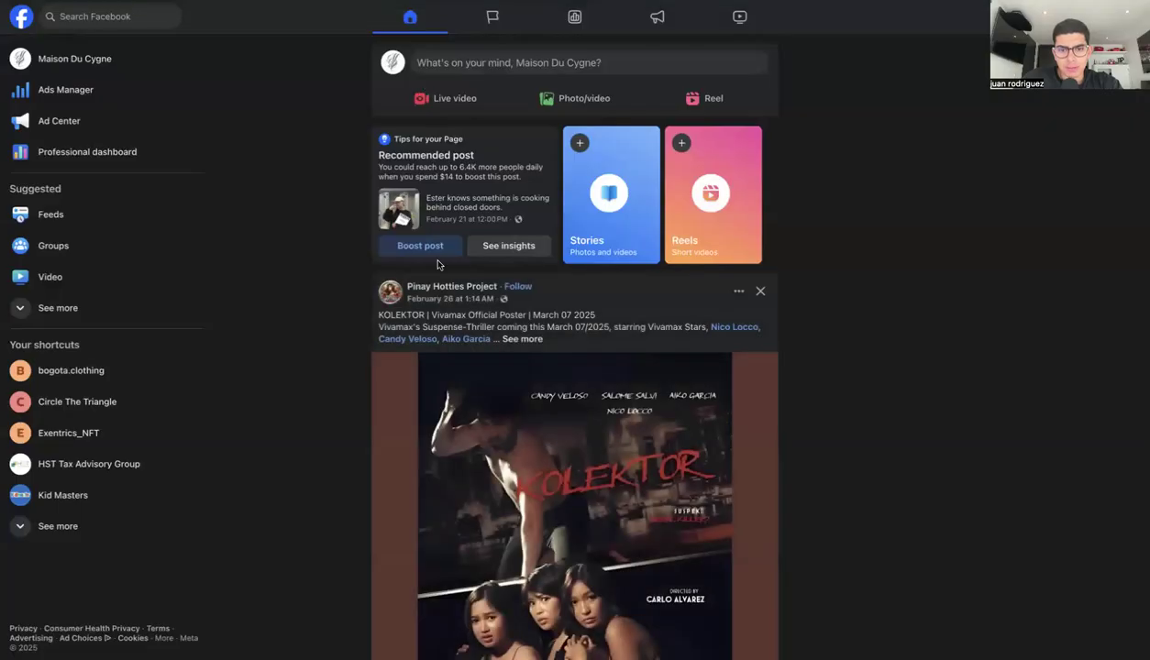
pyautogui.scroll(-3, 428, 254)
pyautogui.scroll(3, 438, 265)
pyautogui.scroll(-1, 439, 265)
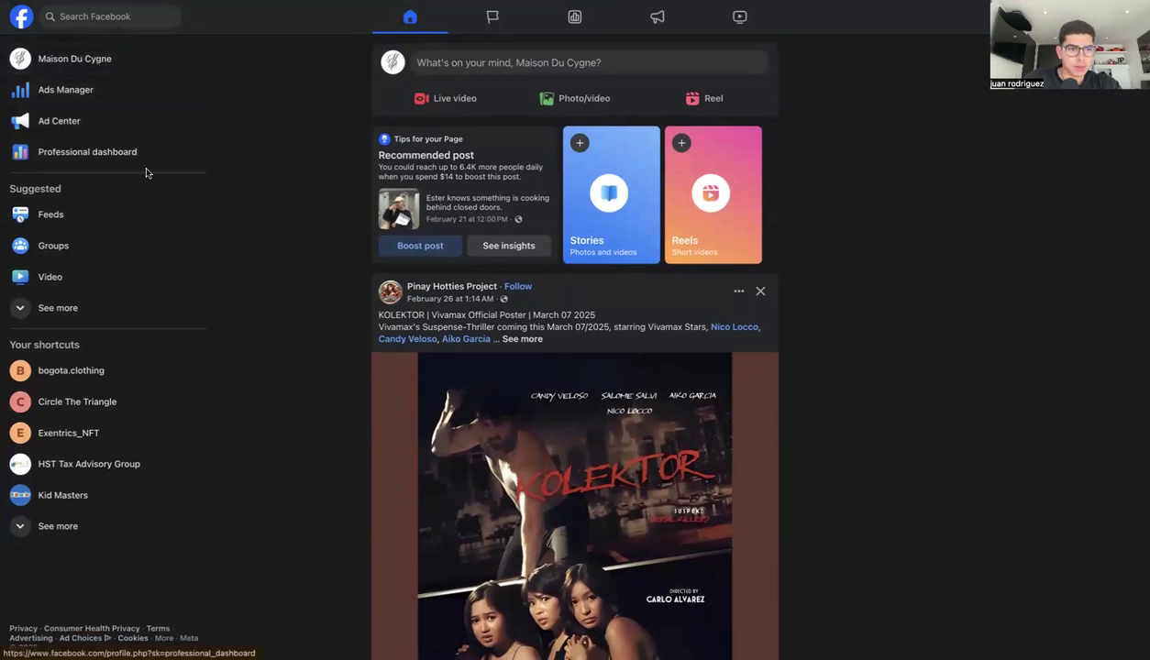
pyautogui.scroll(-6, 143, 330)
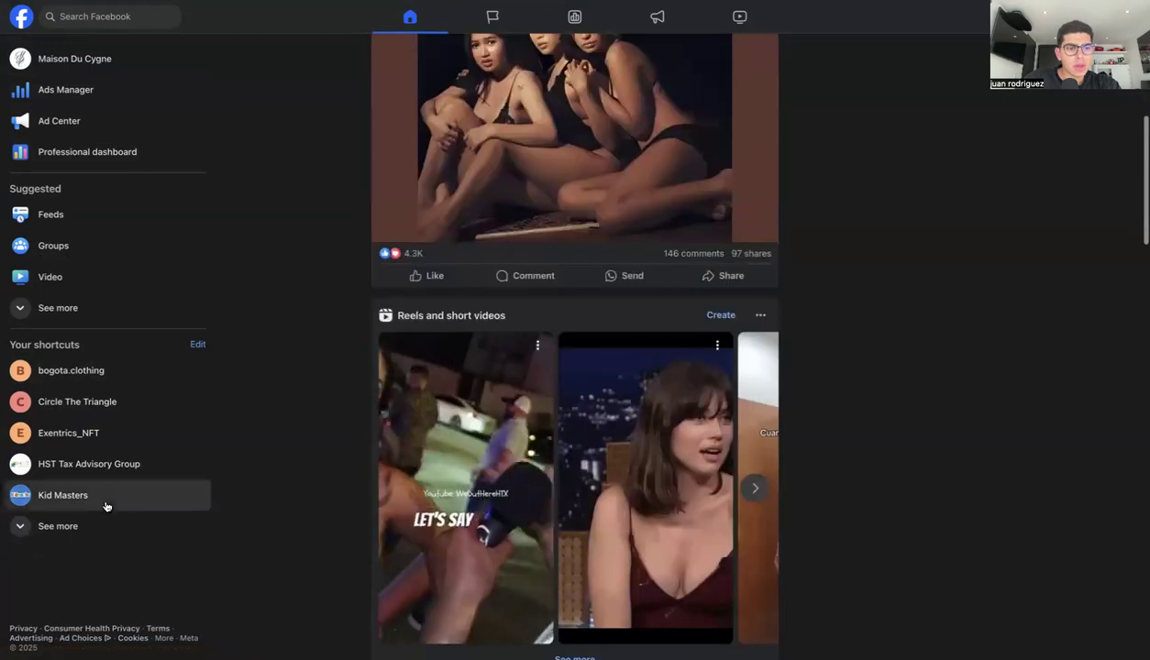
pyautogui.click(84, 530)
pyautogui.scroll(-1, 103, 472)
pyautogui.click(92, 357)
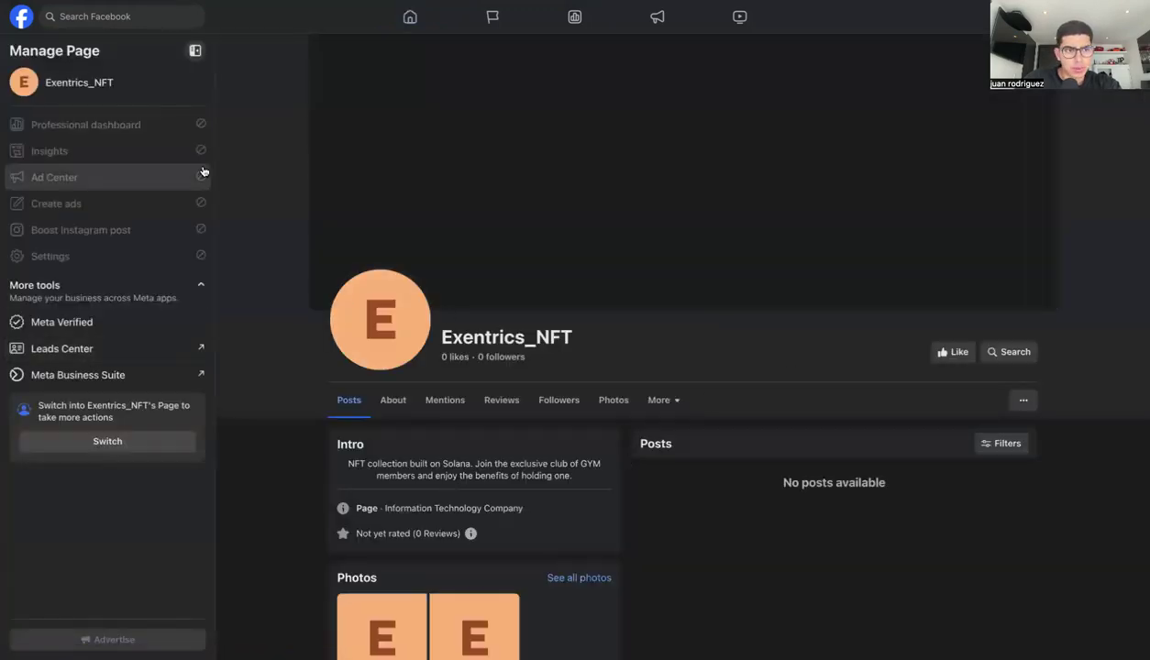
# Switch to acting as the Exentrics_NFT Page, dismissing the notices that appear
pyautogui.click(123, 442)
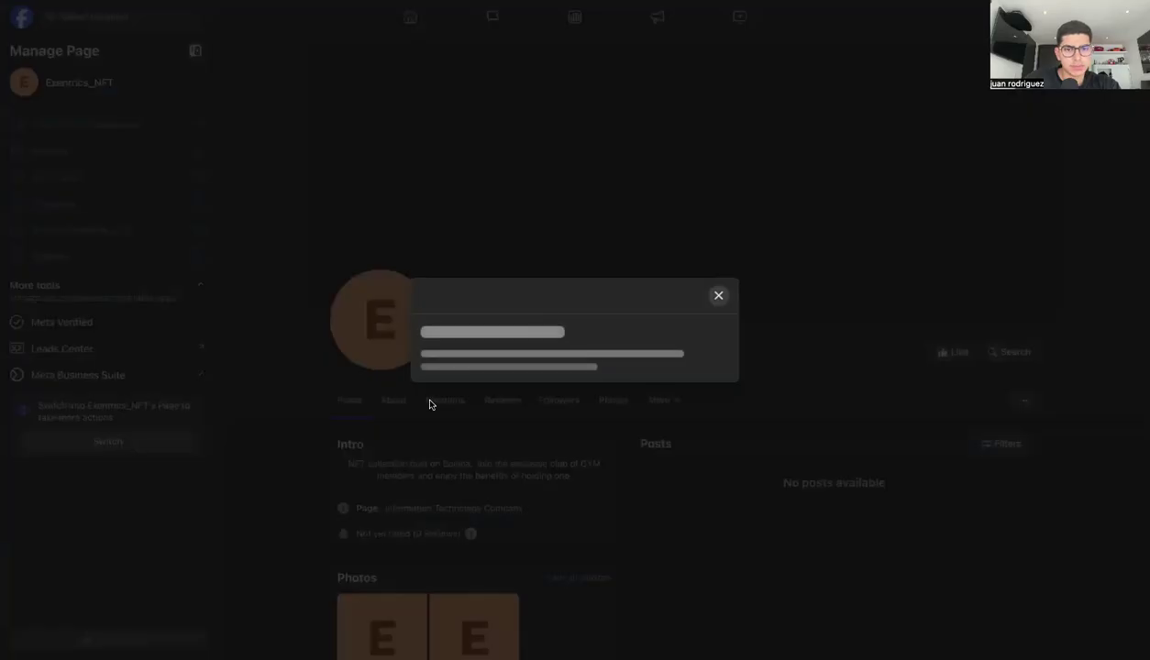
pyautogui.click(681, 383)
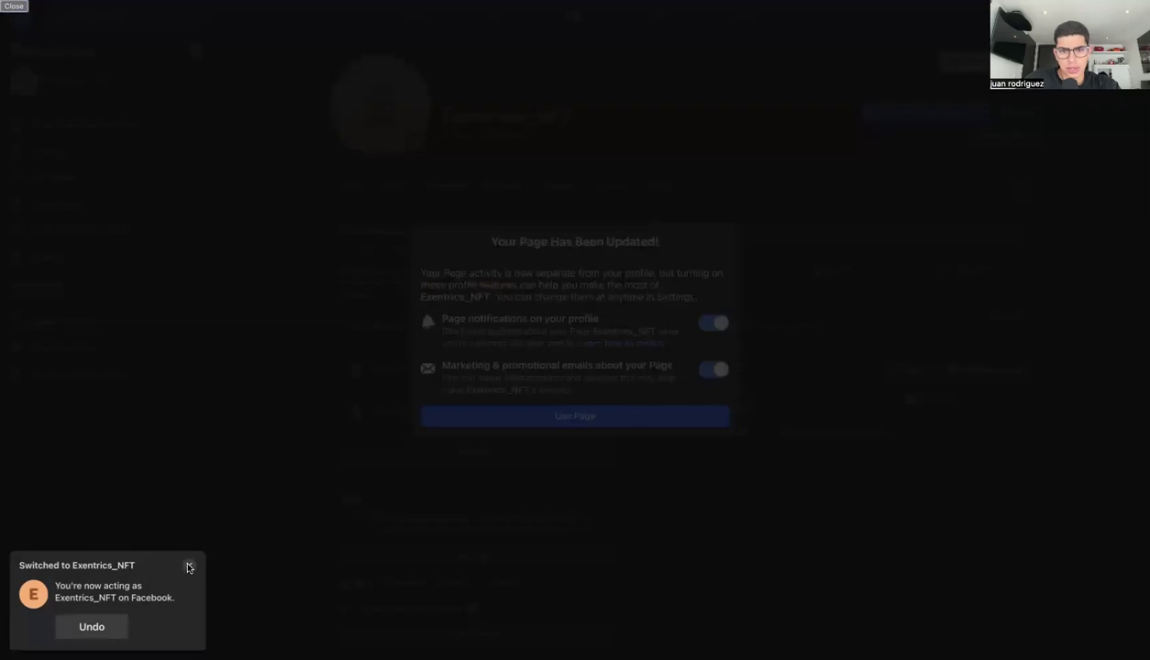
pyautogui.click(278, 23)
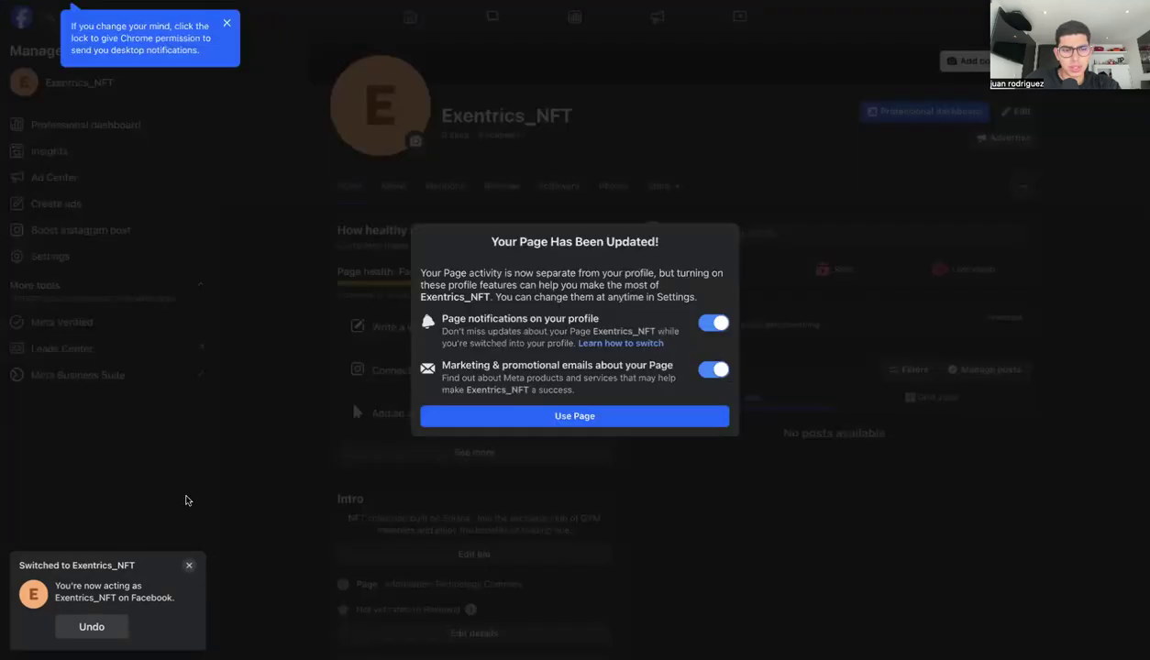
pyautogui.click(189, 565)
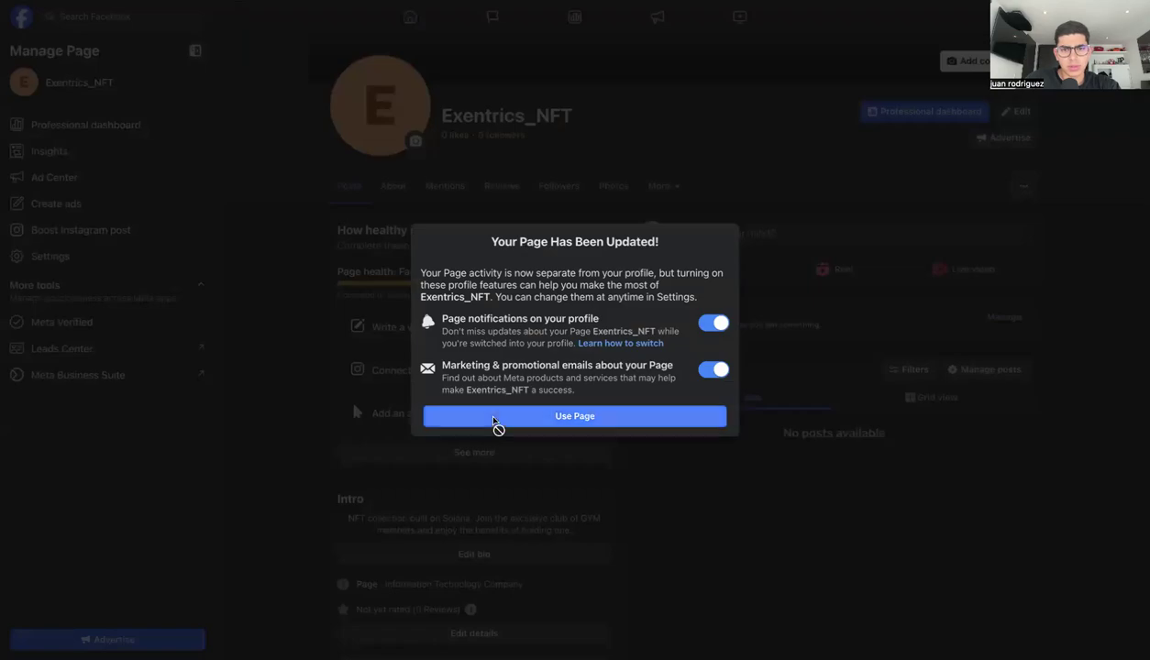
pyautogui.click(494, 421)
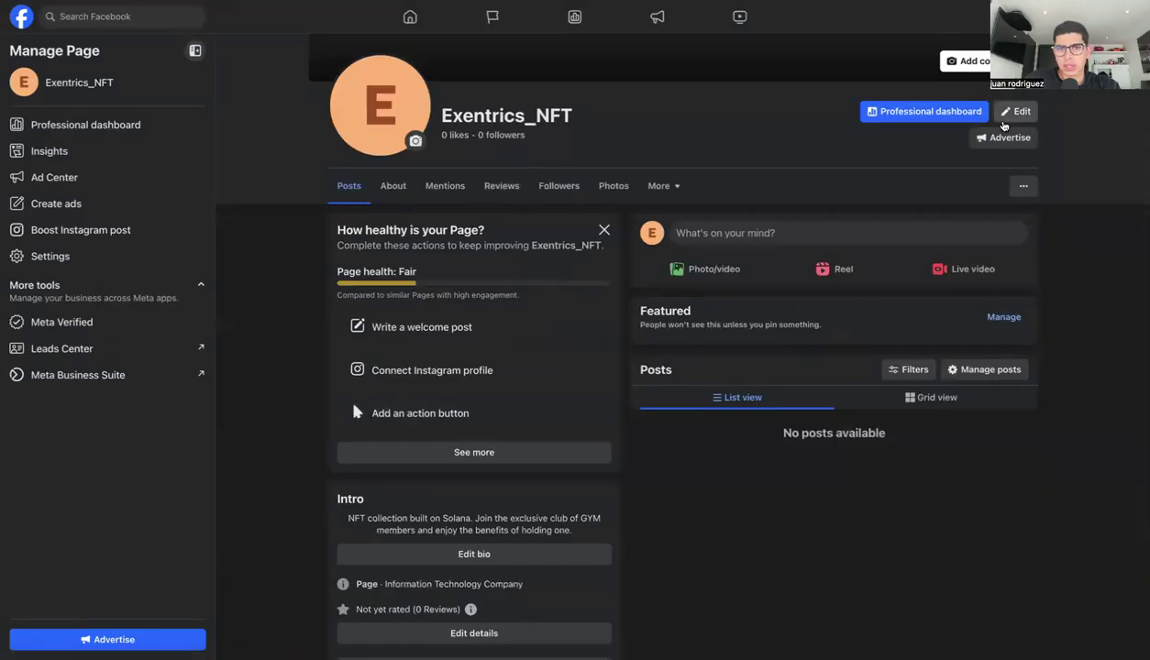
# Look over the Page's edit options, then read its About details
pyautogui.click(1016, 111)
pyautogui.scroll(-5, 552, 136)
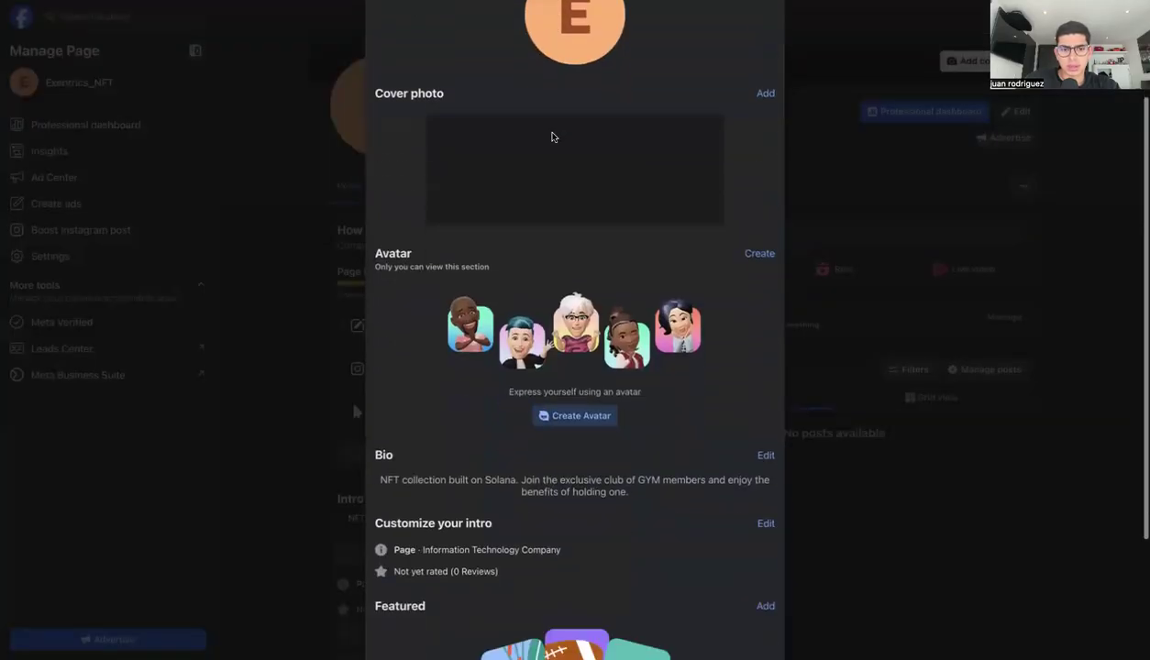
pyautogui.click(283, 204)
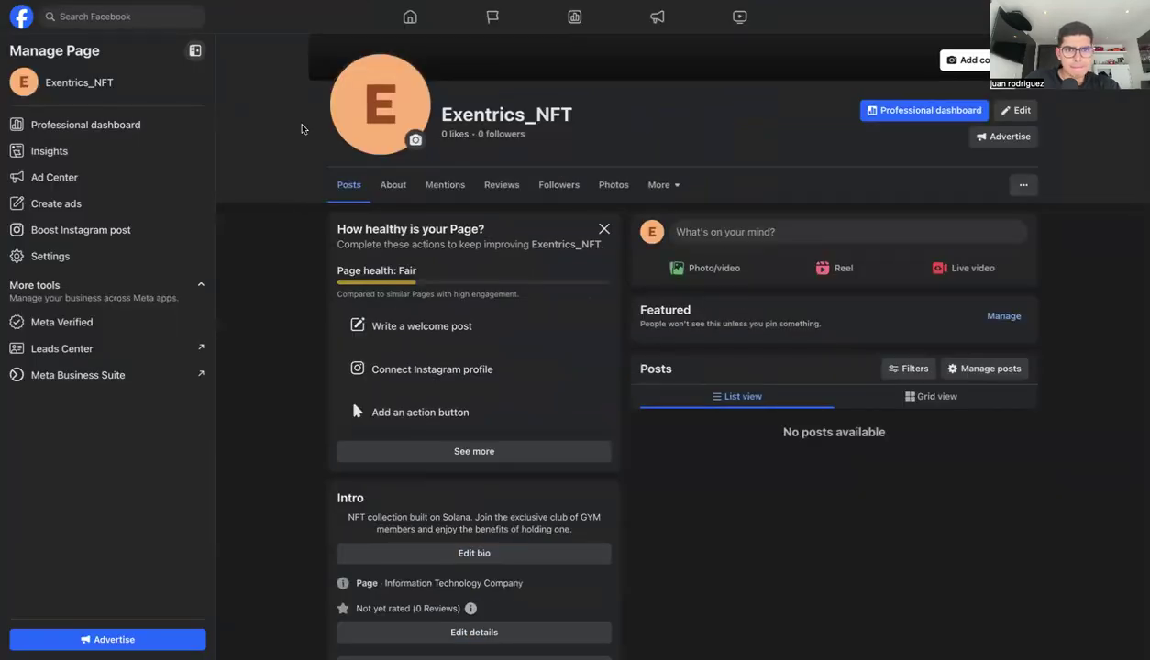
pyautogui.click(393, 186)
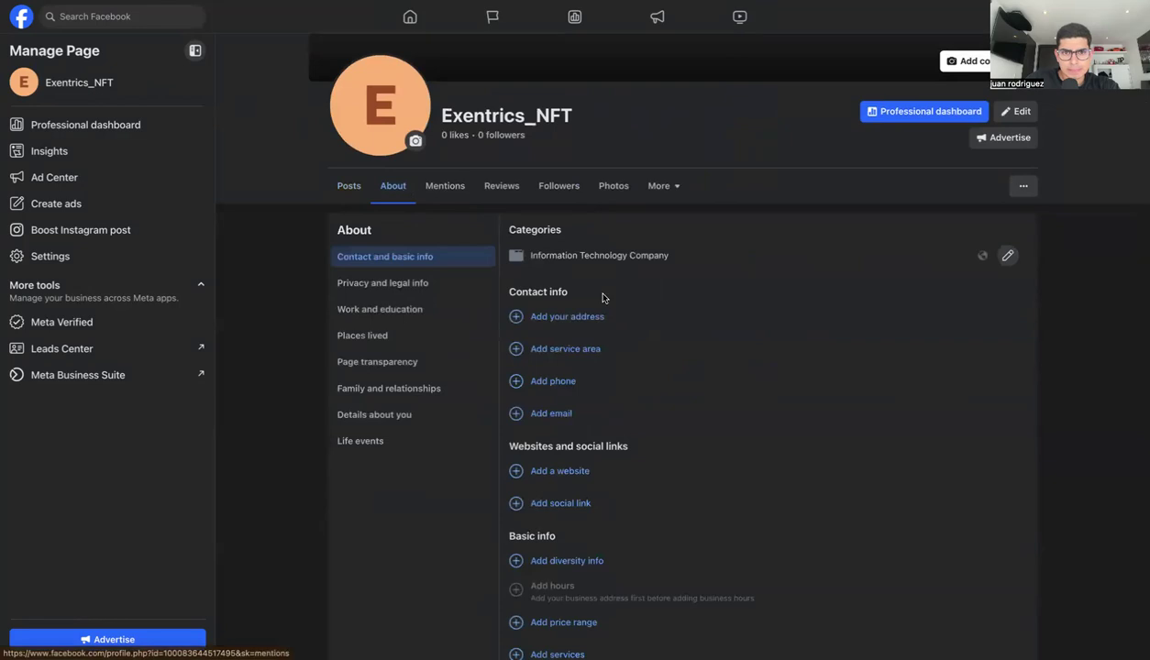
pyautogui.scroll(-6, 722, 253)
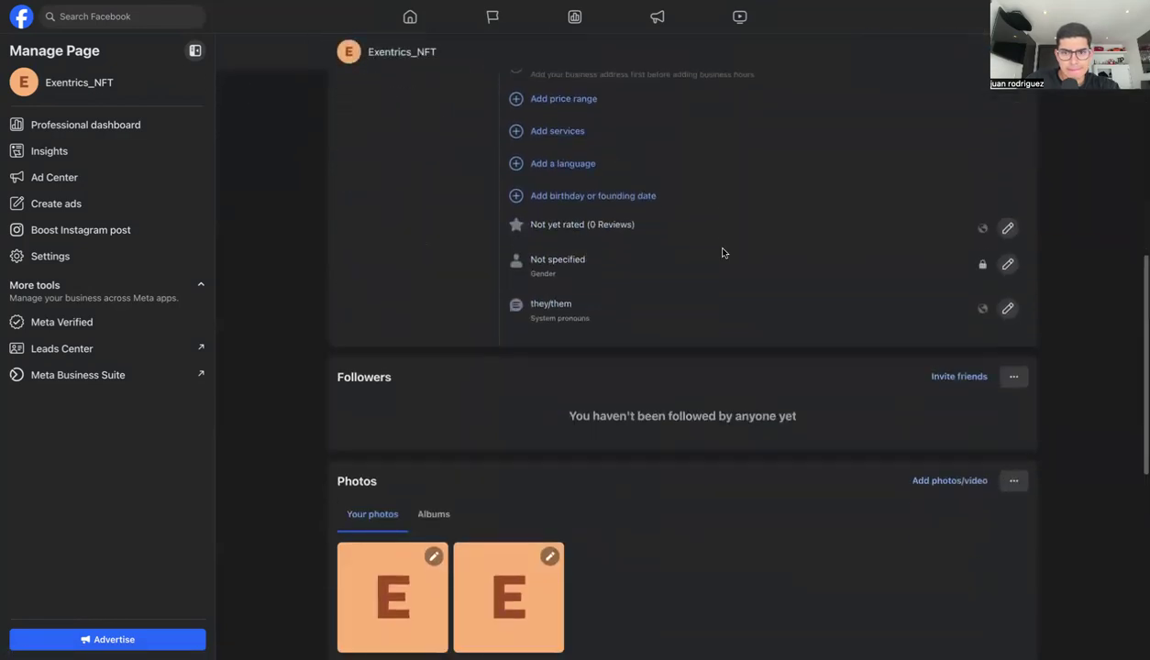
pyautogui.scroll(-4, 722, 252)
pyautogui.scroll(10, 722, 252)
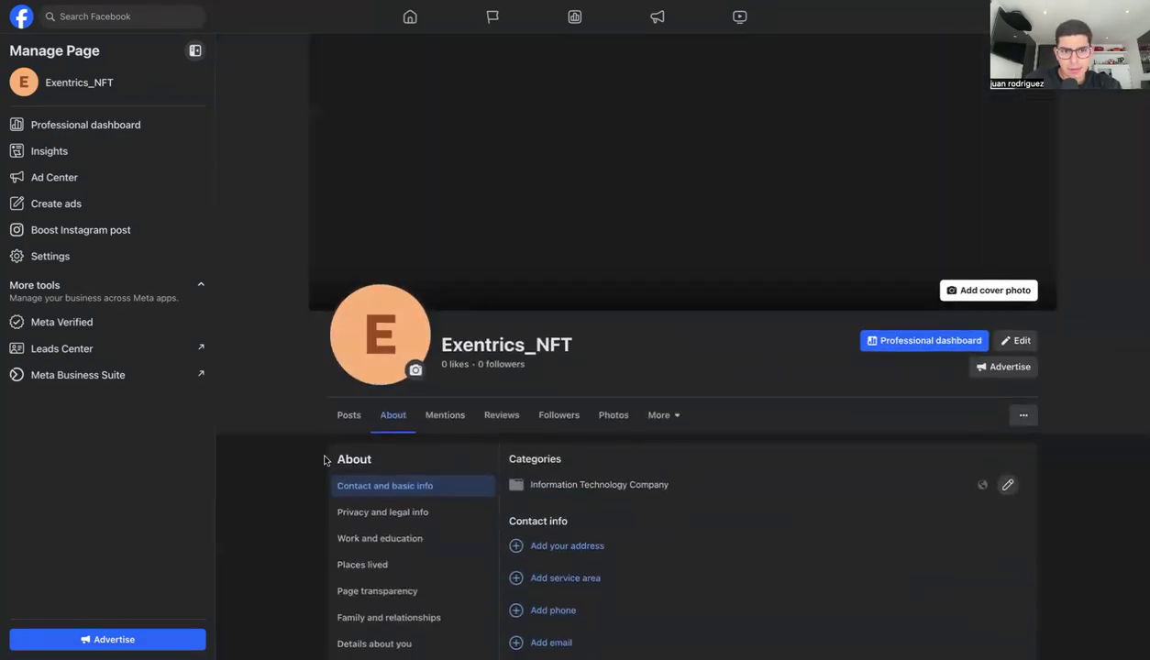
# Return to the Page's Posts, recheck the edit options, and open the account menu
pyautogui.click(350, 415)
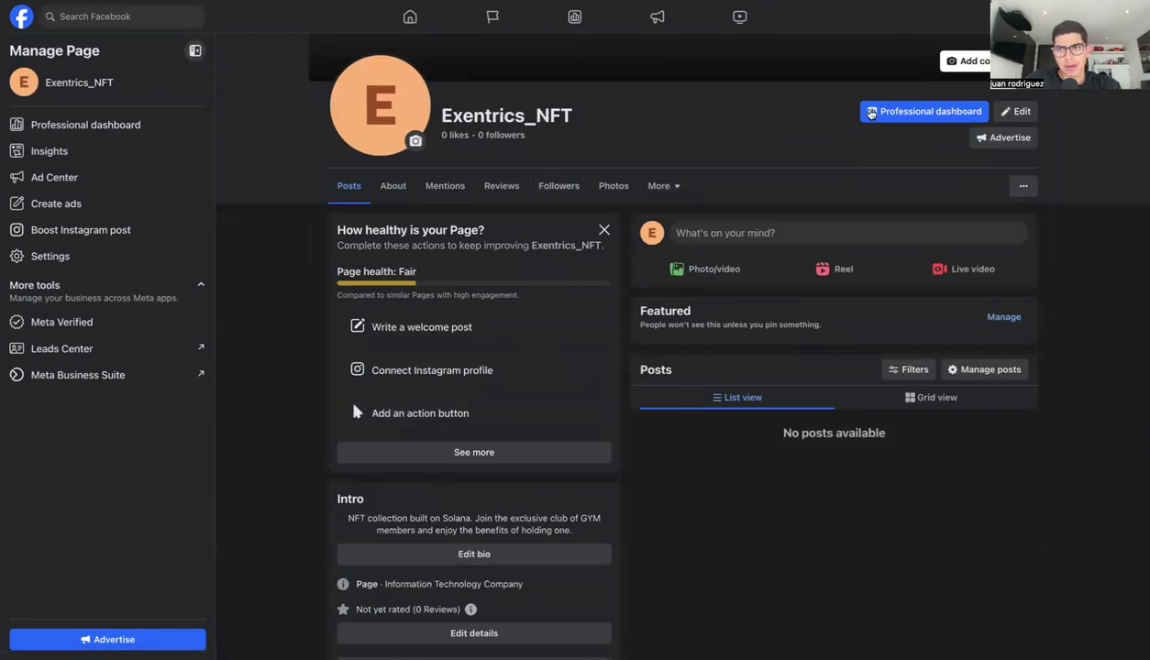
pyautogui.click(1018, 111)
pyautogui.click(761, 53)
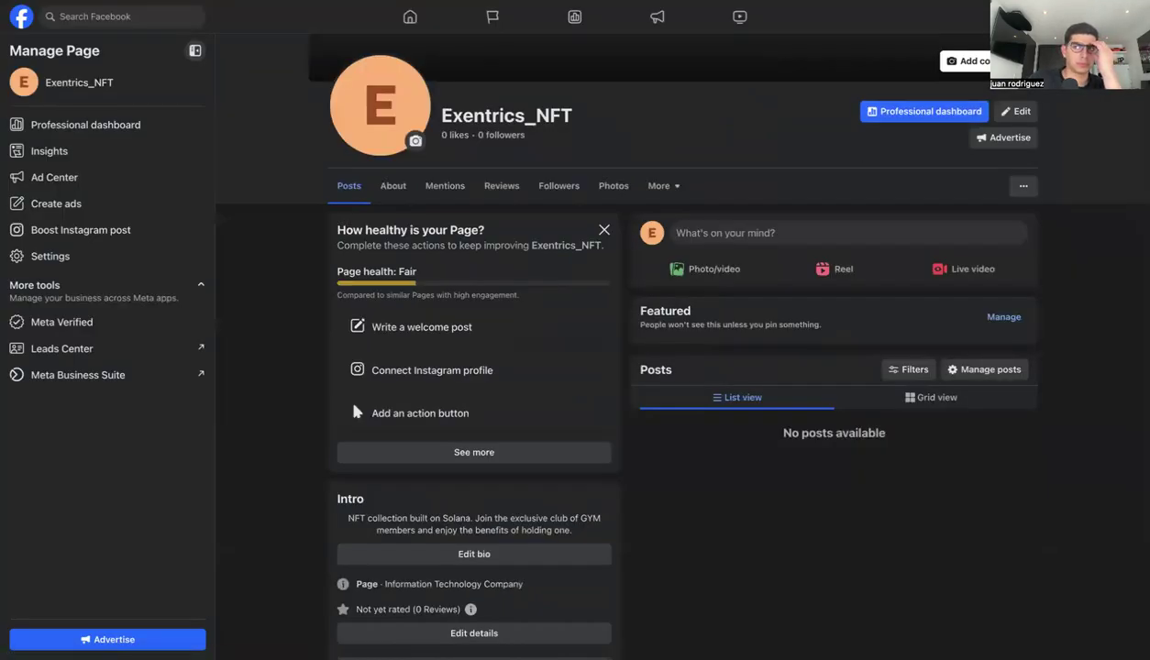
pyautogui.click(1126, 17)
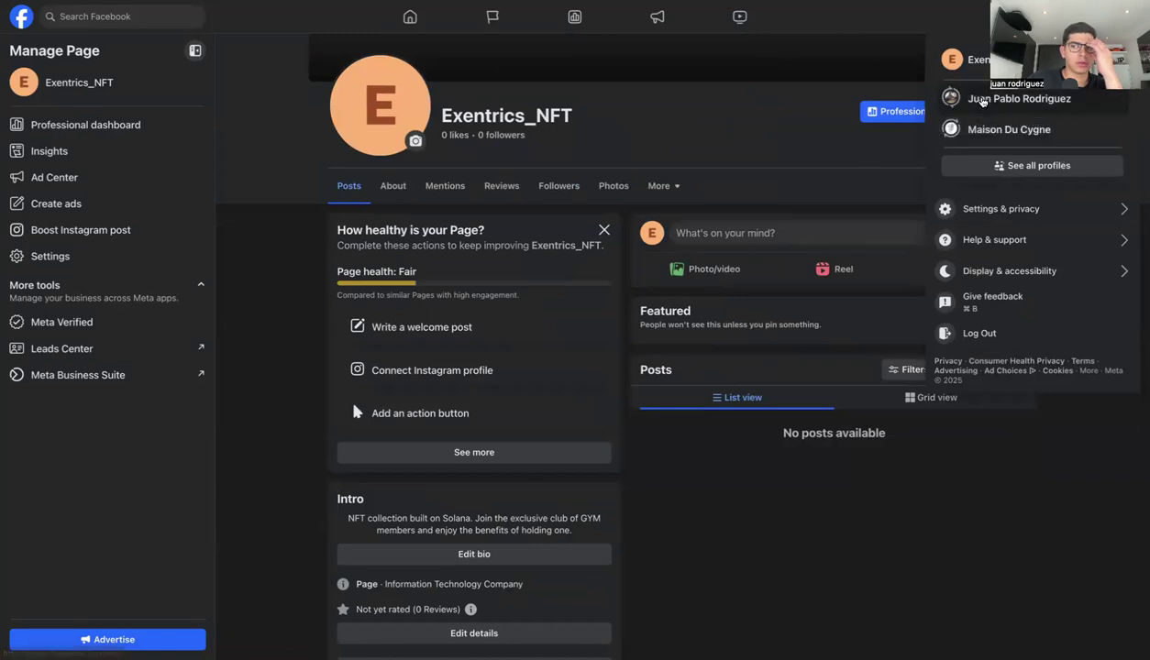
# Switch back to the personal profile and go to the Facebook home feed
pyautogui.click(979, 98)
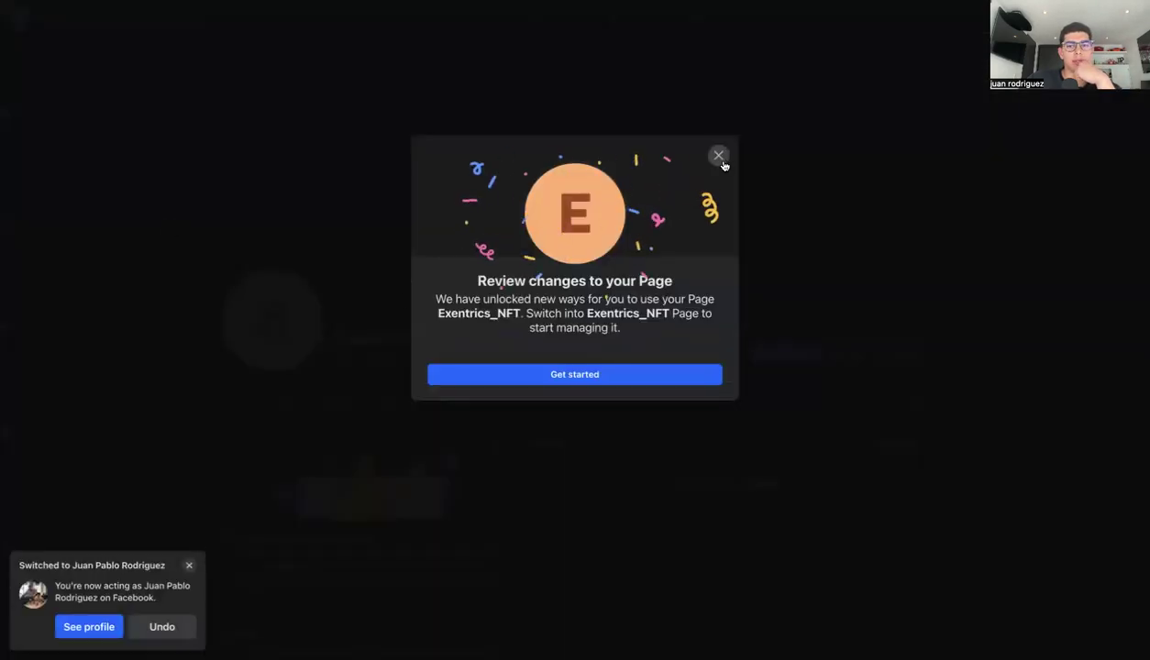
pyautogui.click(719, 154)
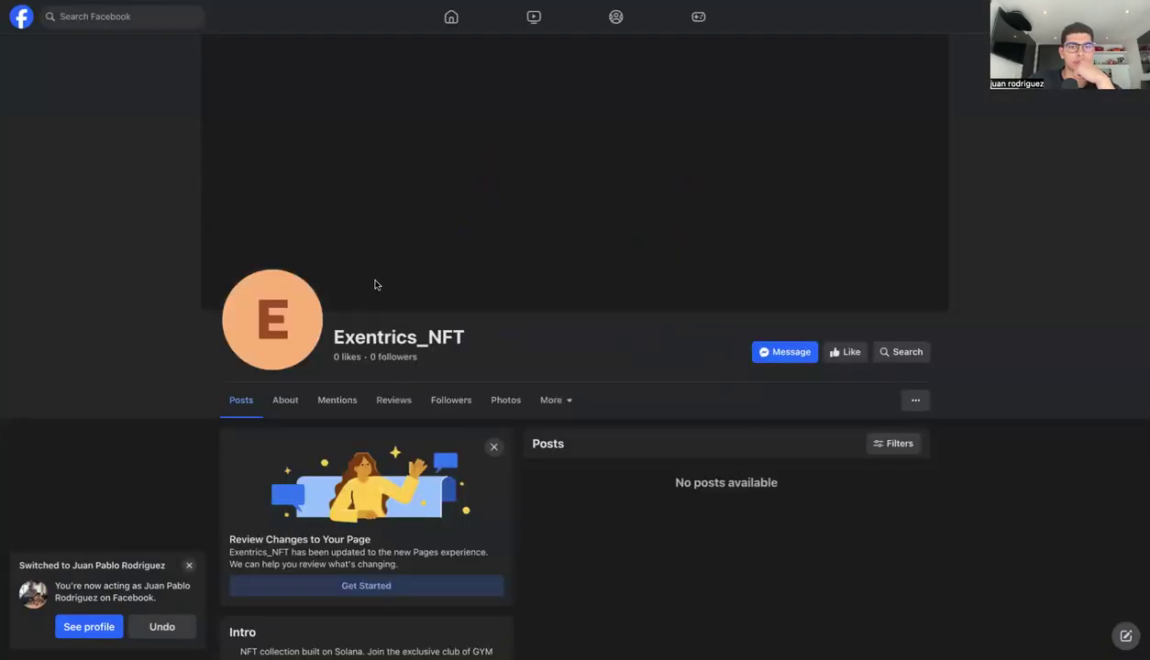
pyautogui.click(22, 18)
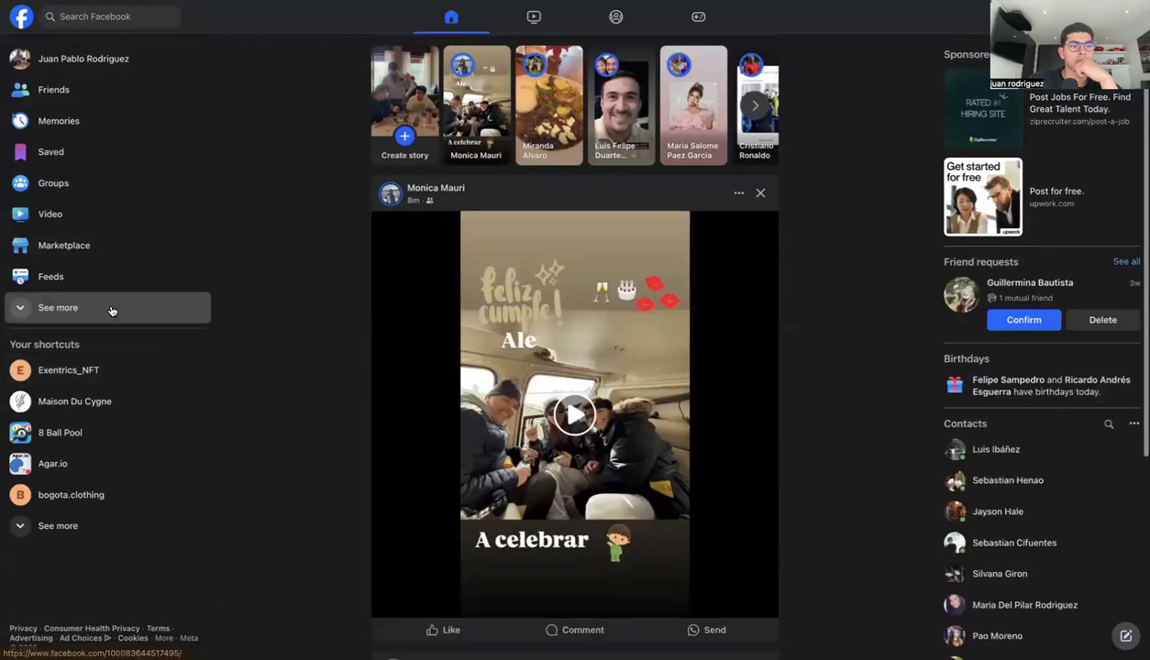
# From the Pages list, open Exentrics_NFT and start managing it
pyautogui.click(110, 308)
pyautogui.scroll(-3, 123, 402)
pyautogui.scroll(-1, 122, 403)
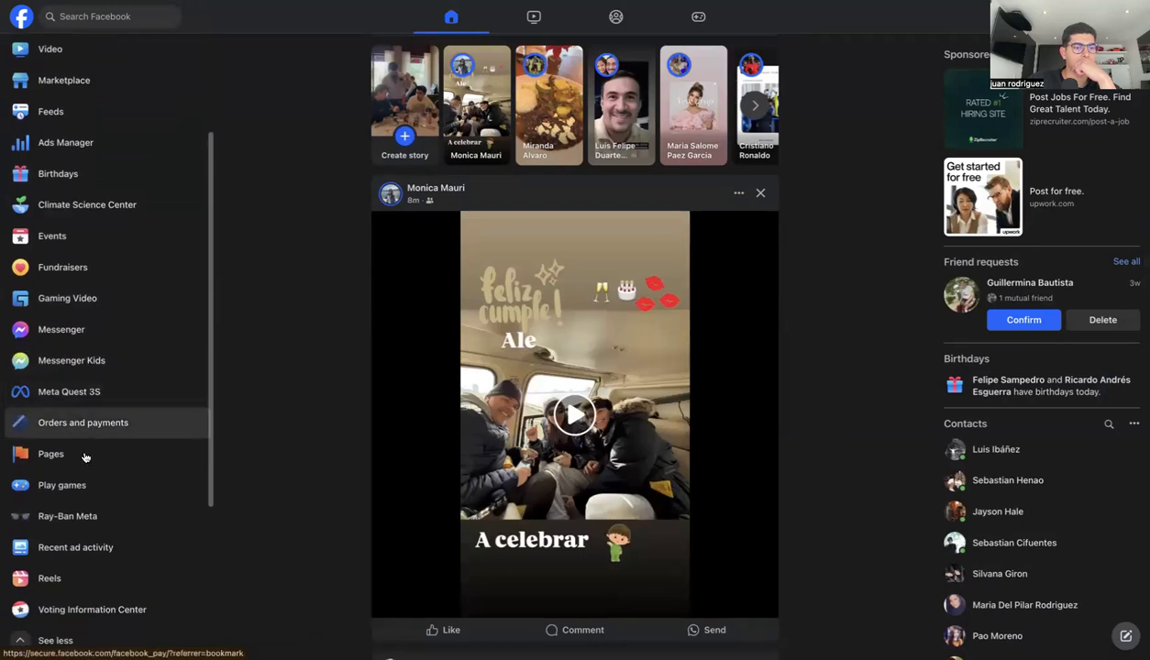
pyautogui.click(84, 452)
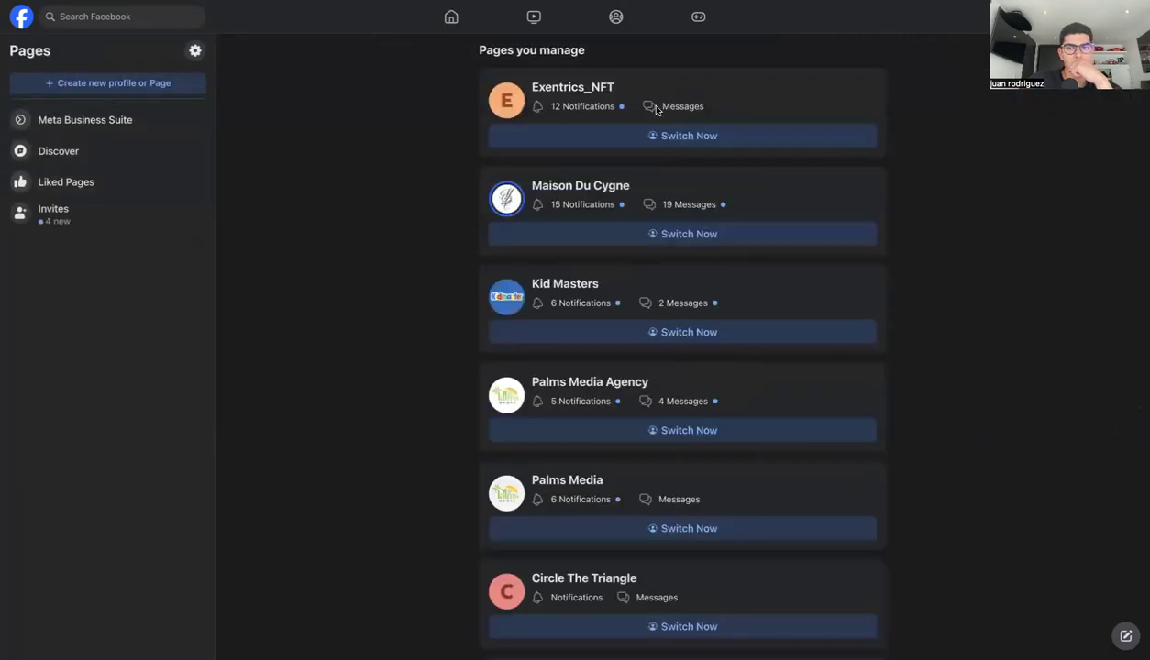
pyautogui.click(542, 89)
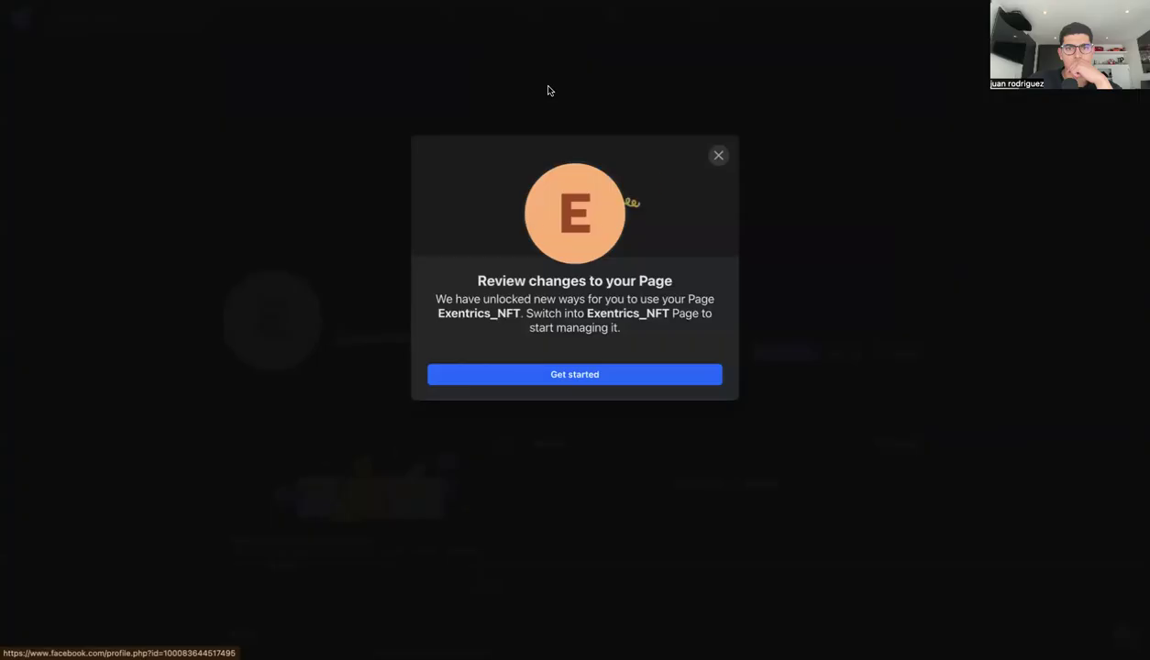
pyautogui.click(574, 374)
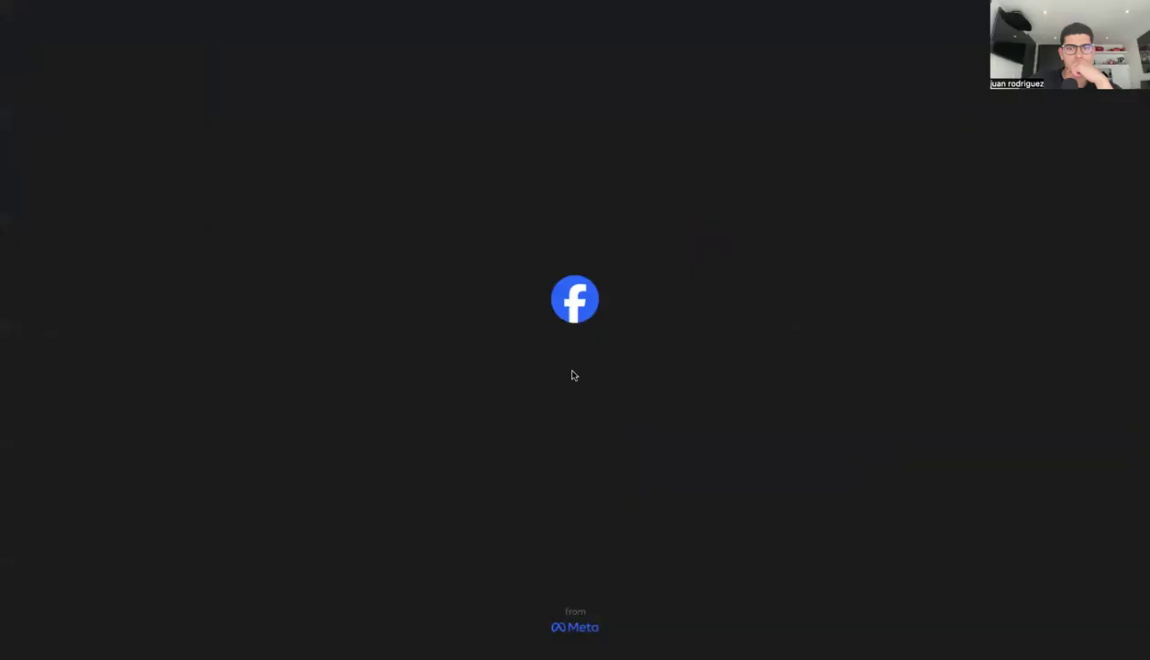
pyautogui.scroll(-3, 574, 376)
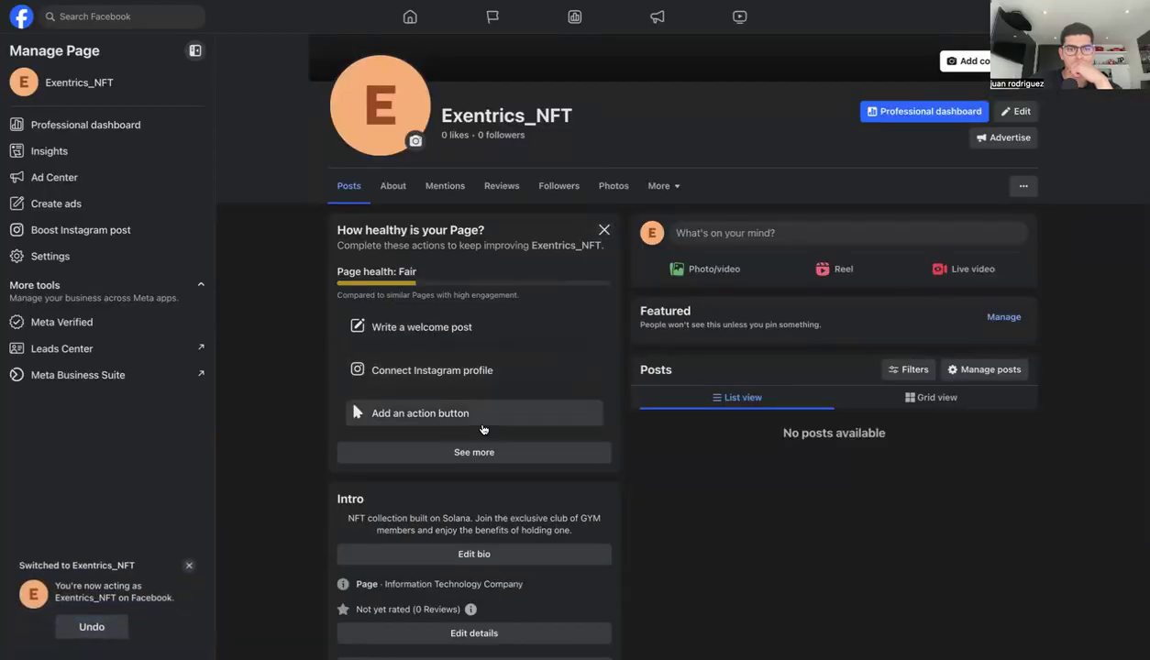
pyautogui.scroll(-1, 484, 428)
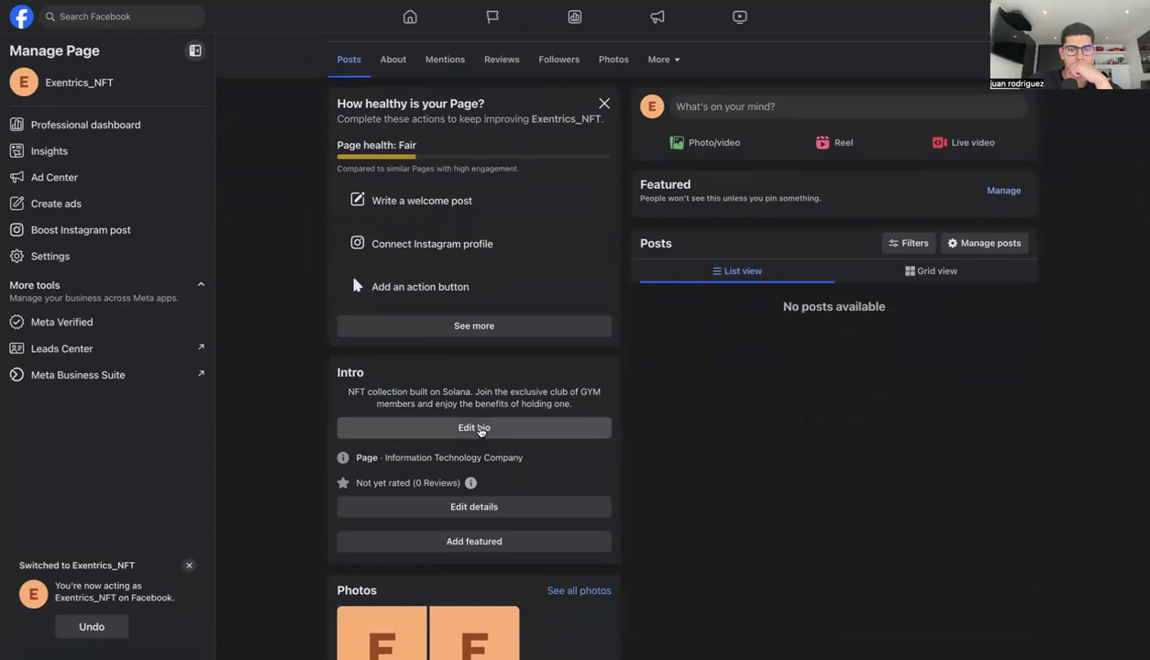
pyautogui.scroll(-1, 477, 449)
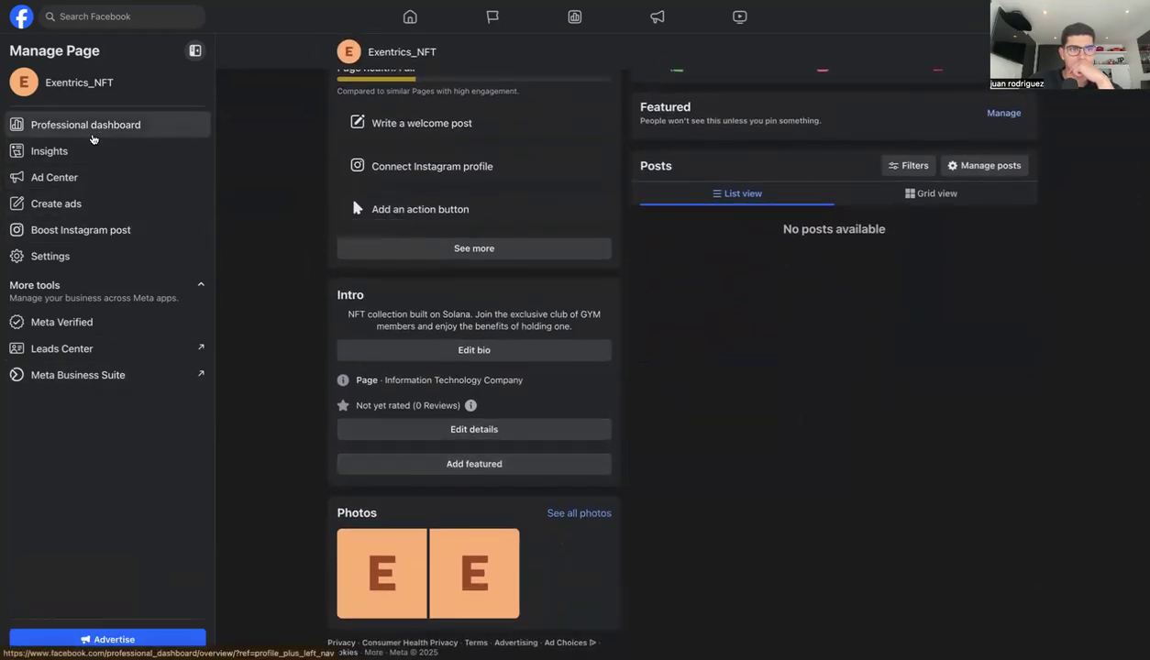
# View the Exentrics_NFT Page overview insights for the last 28 days, all metrics at 0
pyautogui.click(92, 129)
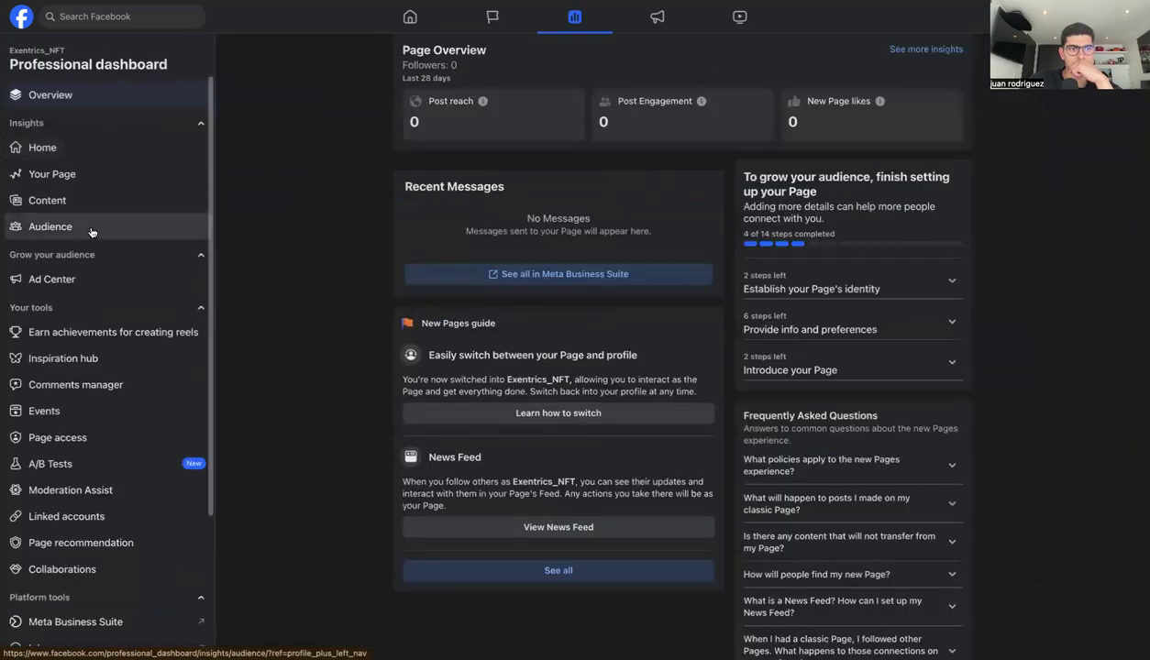
pyautogui.click(85, 160)
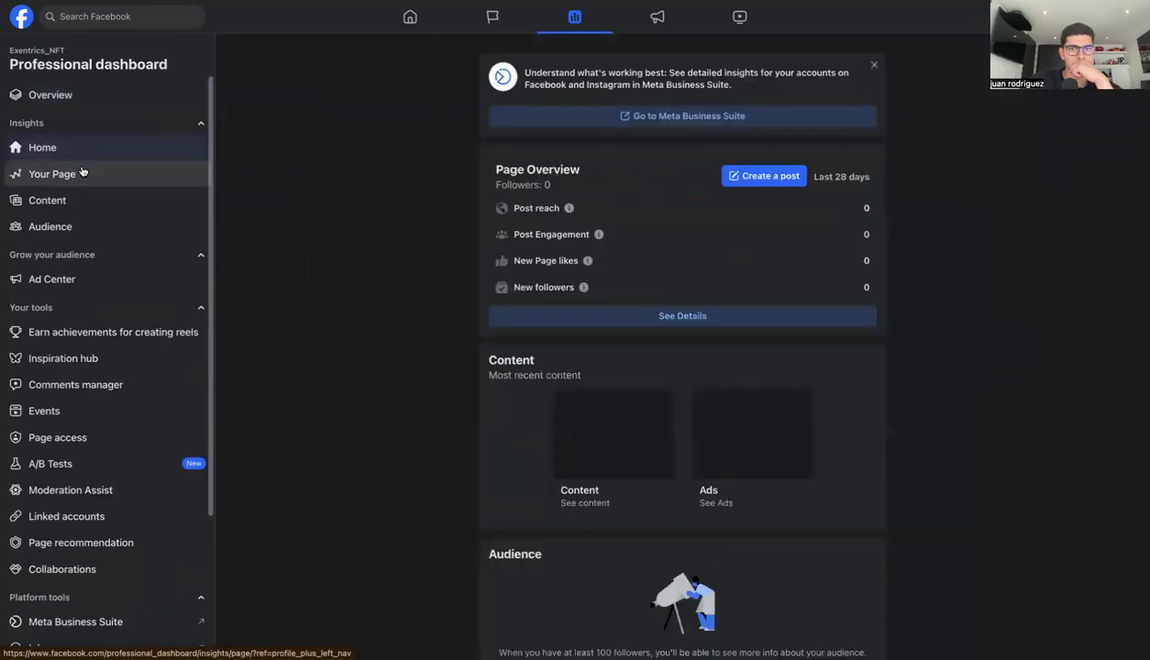
pyautogui.click(81, 173)
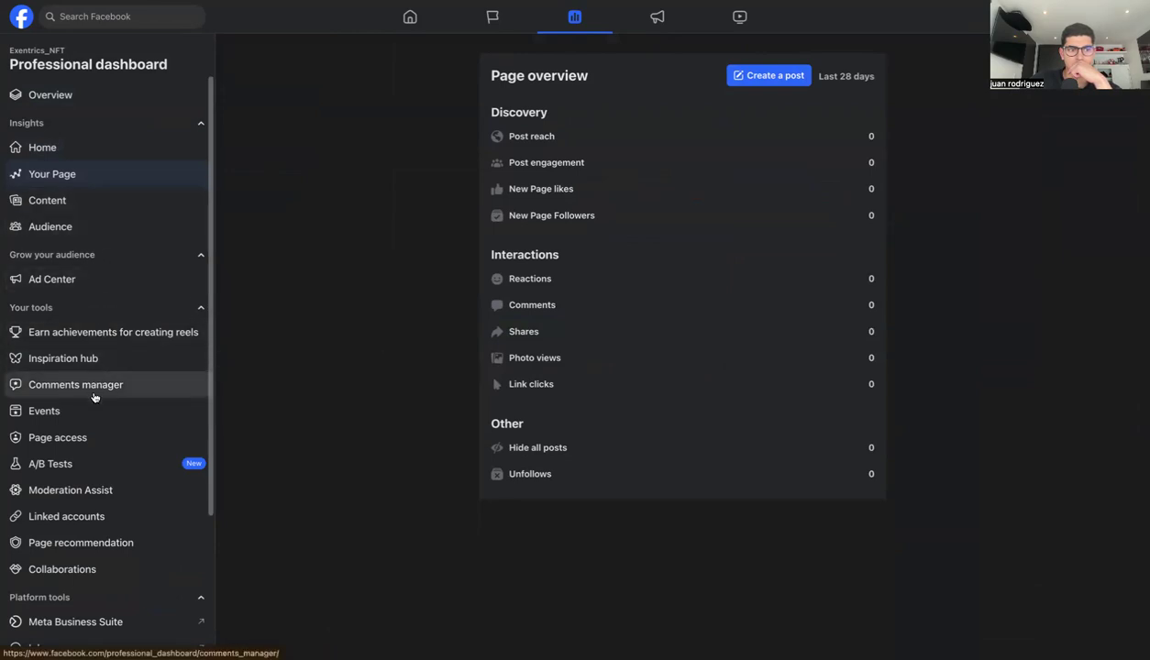
pyautogui.scroll(-1, 89, 467)
pyautogui.scroll(-1, 90, 468)
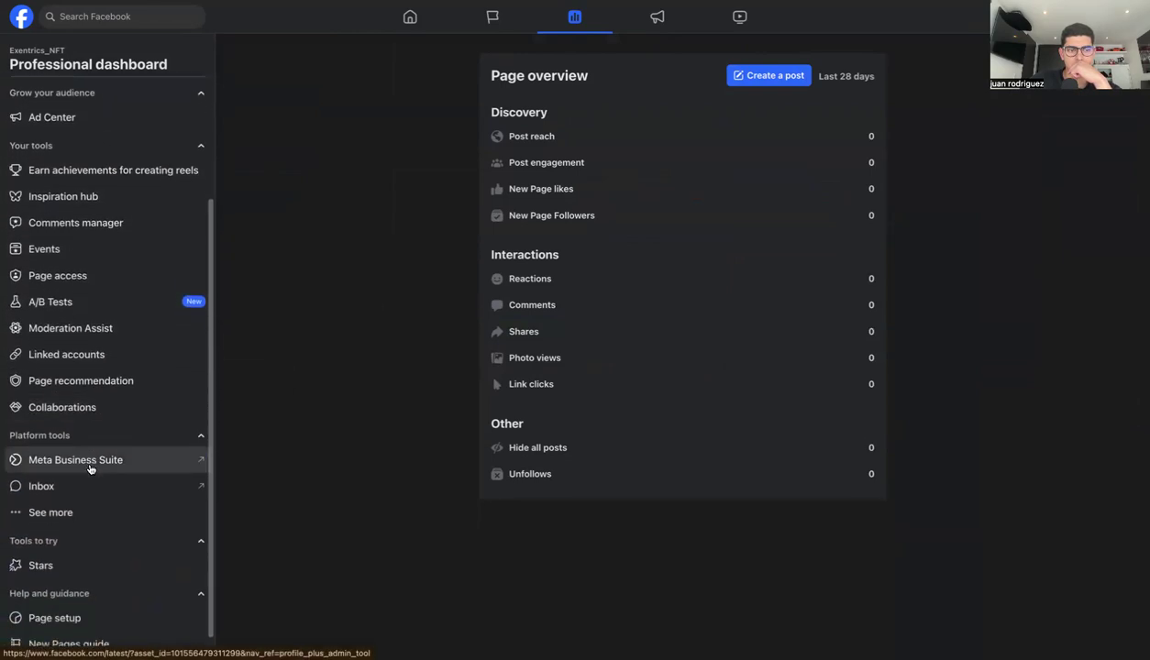
# Open the Exentrics_NFT Page's editable details in Meta Business Suite, then hand off to Facebook
pyautogui.click(100, 429)
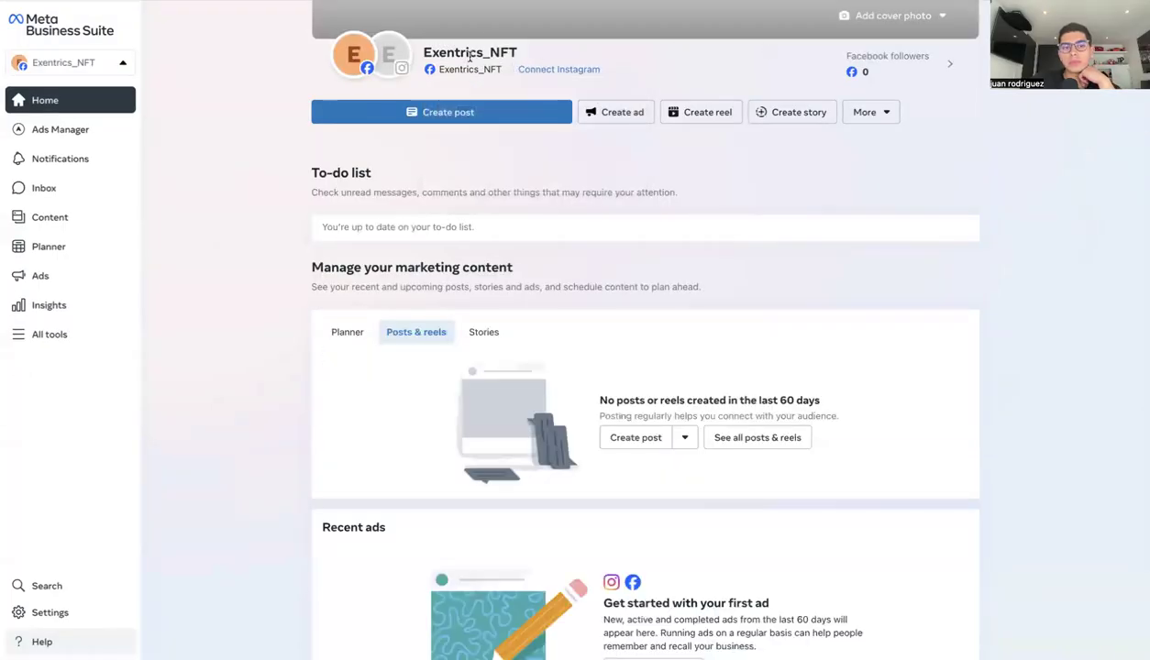
pyautogui.moveTo(470, 56)
pyautogui.click(867, 112)
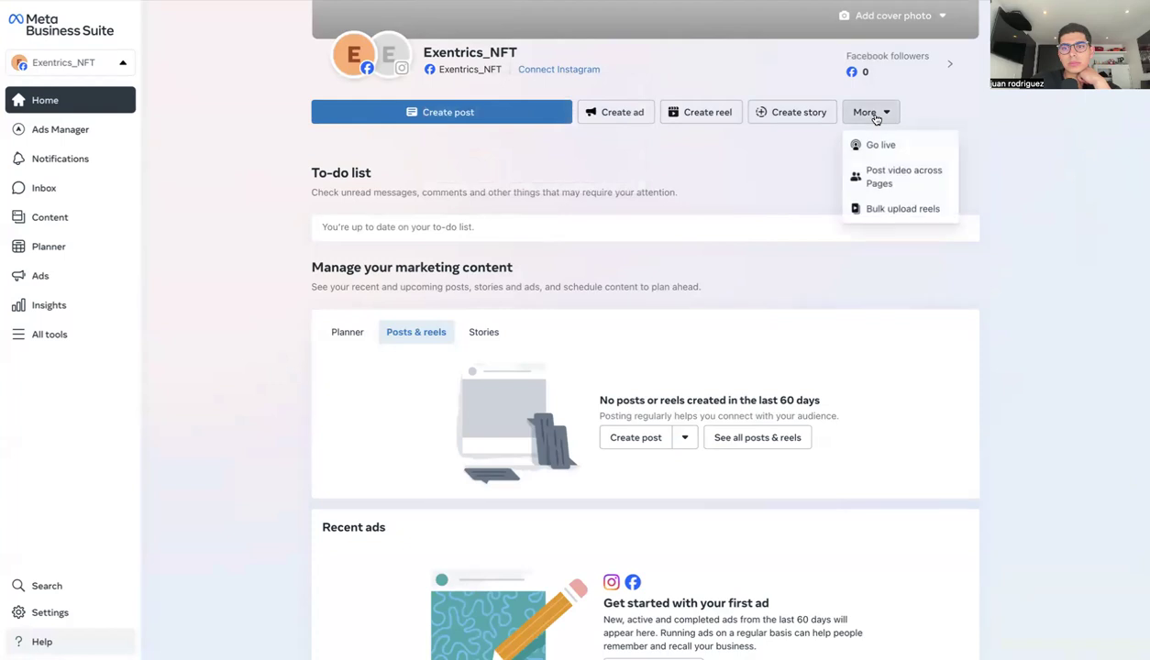
pyautogui.moveTo(367, 64)
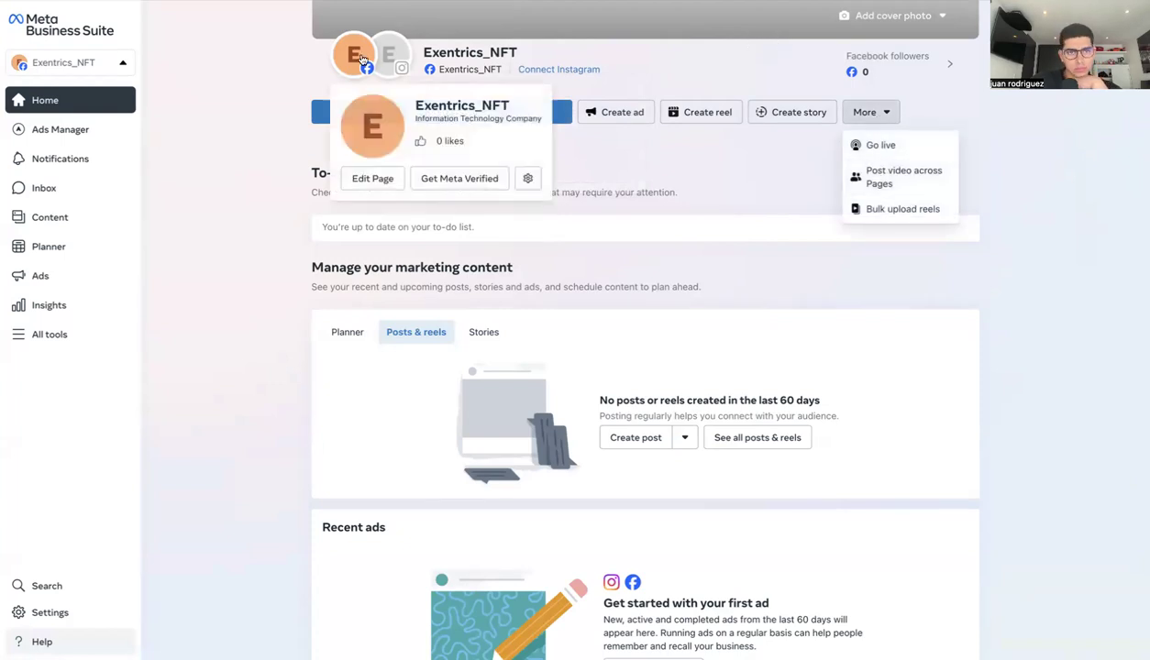
pyautogui.click(361, 184)
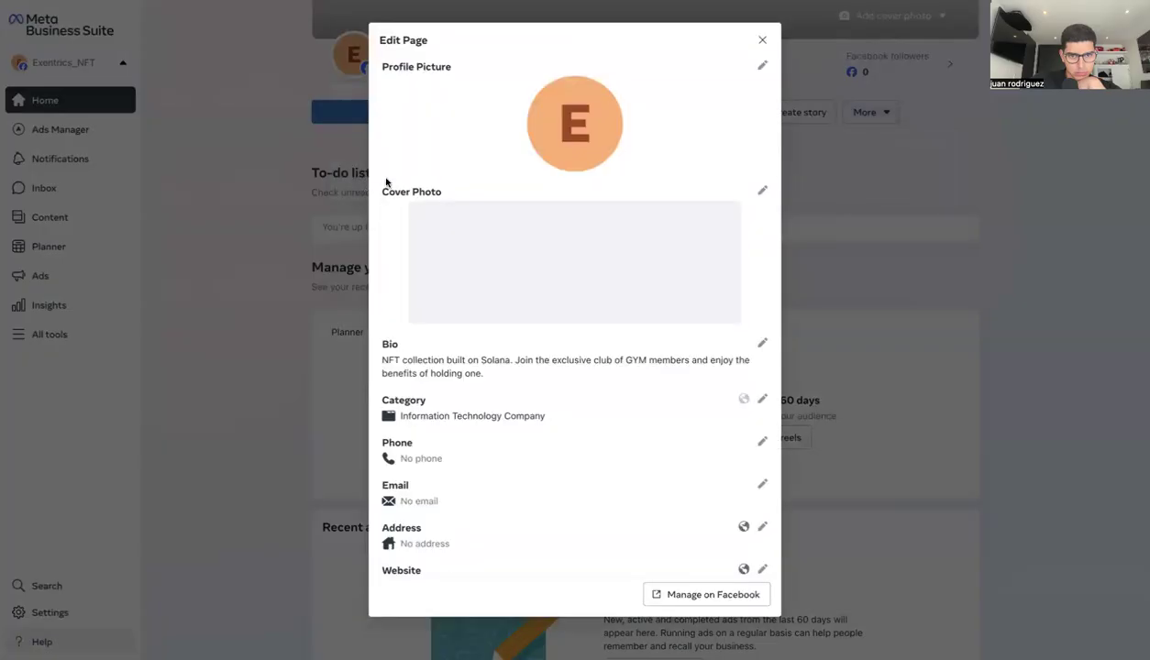
pyautogui.scroll(-2, 588, 324)
pyautogui.scroll(2, 633, 429)
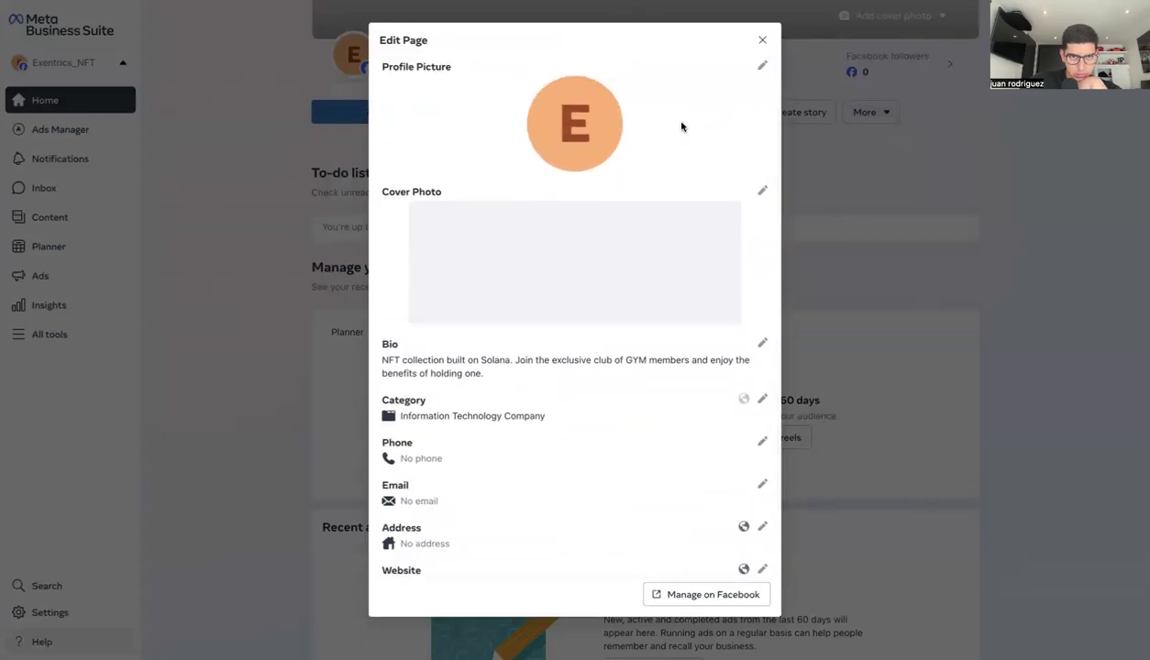
pyautogui.click(699, 596)
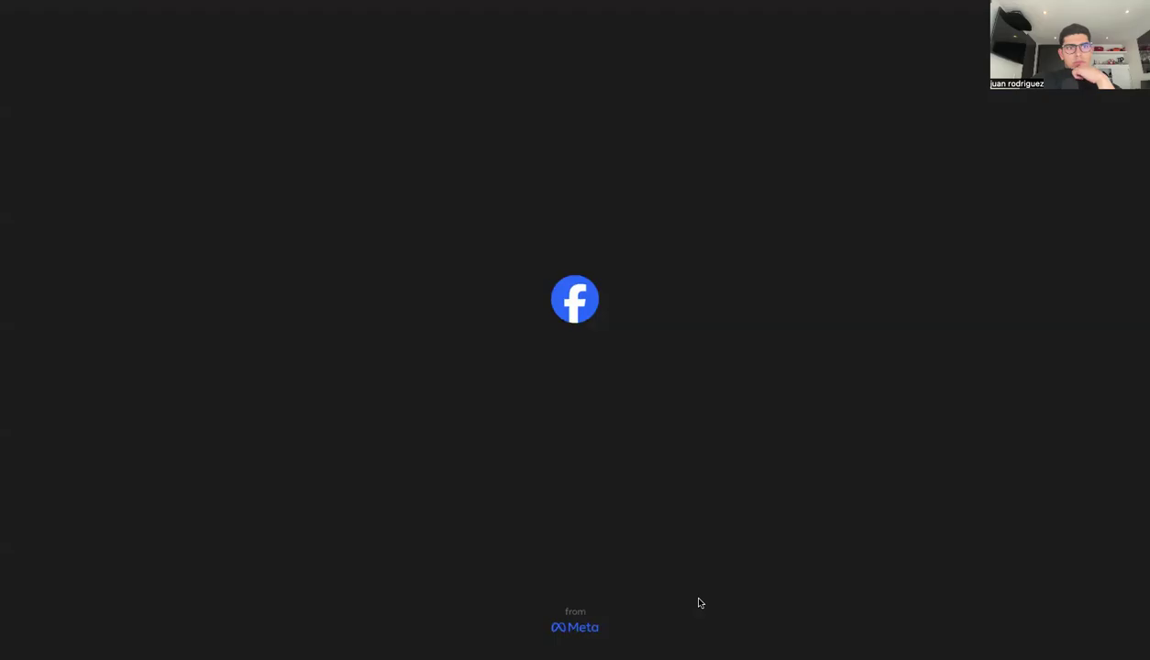
pyautogui.scroll(-3, 699, 603)
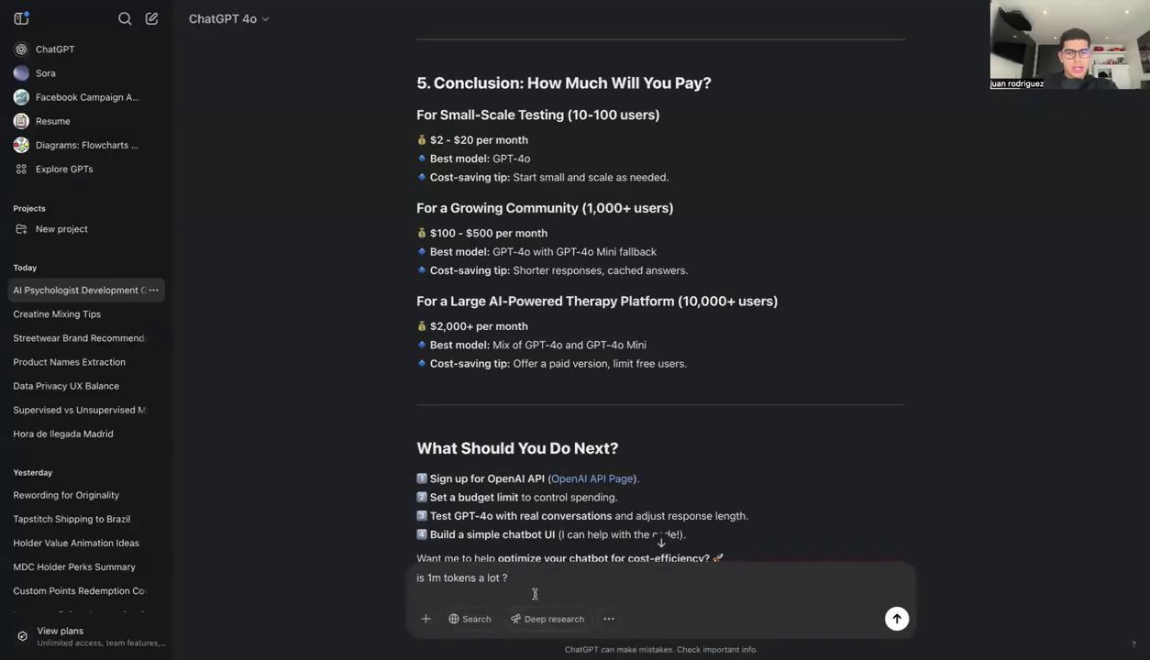
# Ask ChatGPT how to rename a Facebook Page, then return to Facebook
pyautogui.press('super+a')
pyautogui.write('ho')
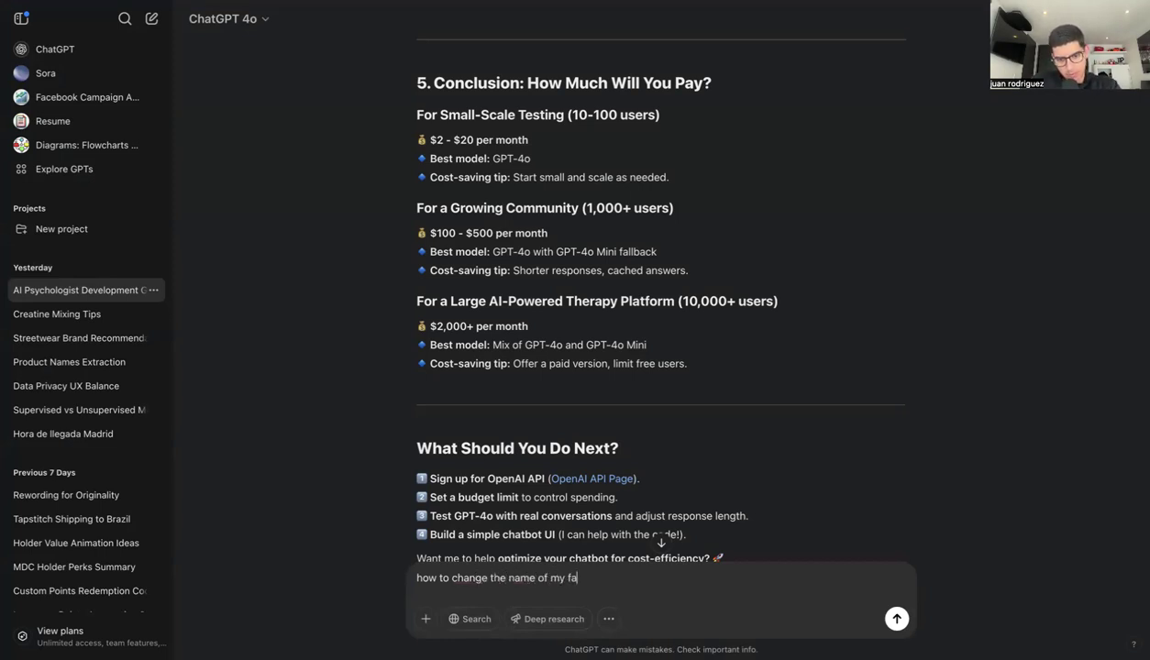
pyautogui.press('Return')
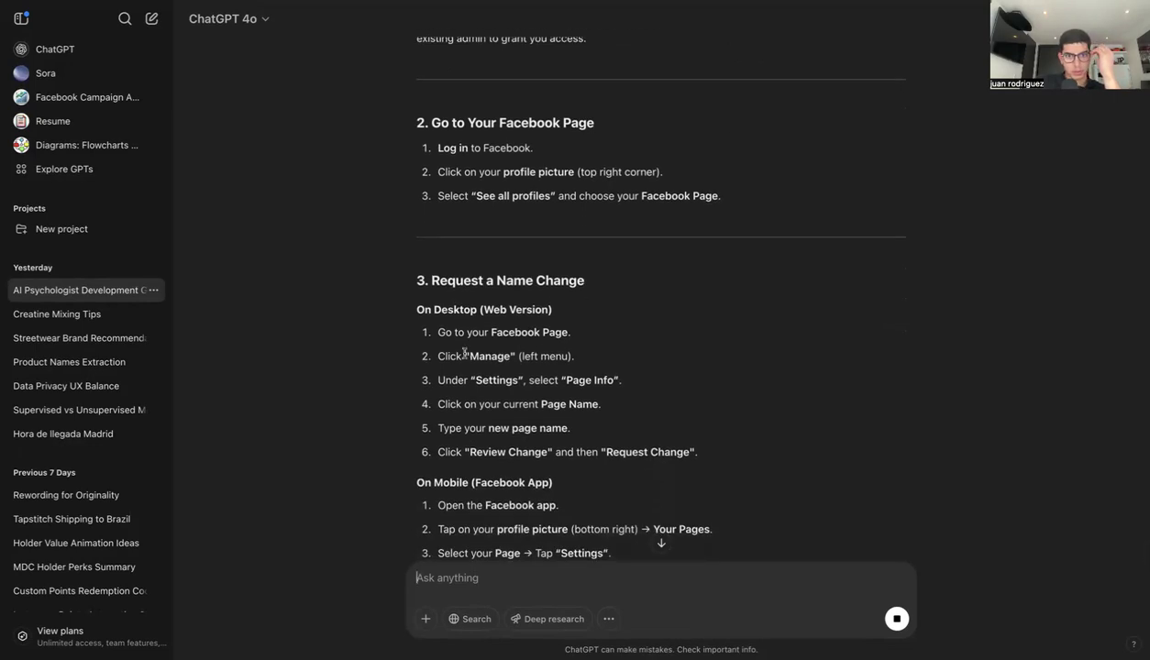
pyautogui.press('super+Tab')
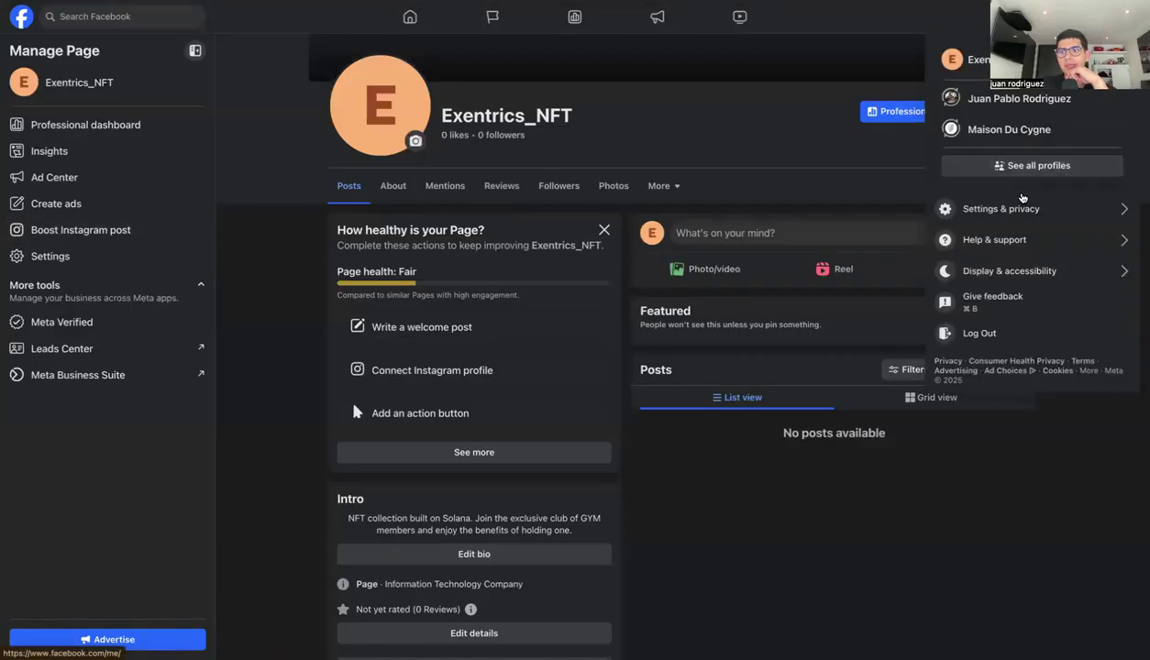
# Switch into the Exentrics_NFT Page from the profiles list
pyautogui.click(1019, 167)
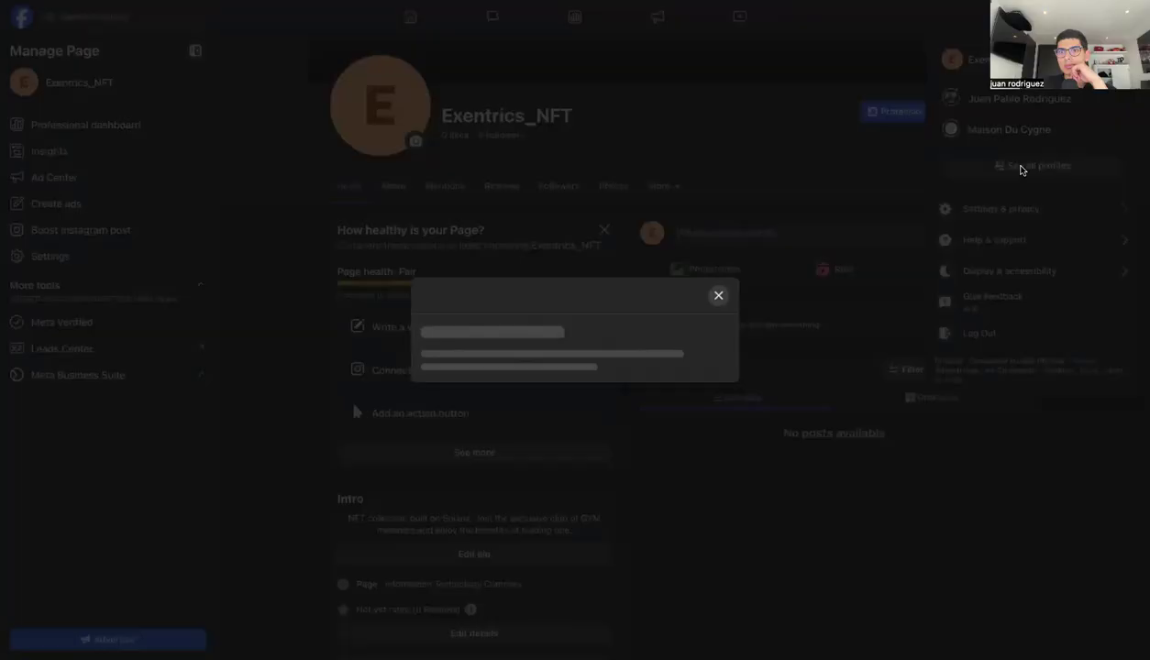
pyautogui.click(681, 165)
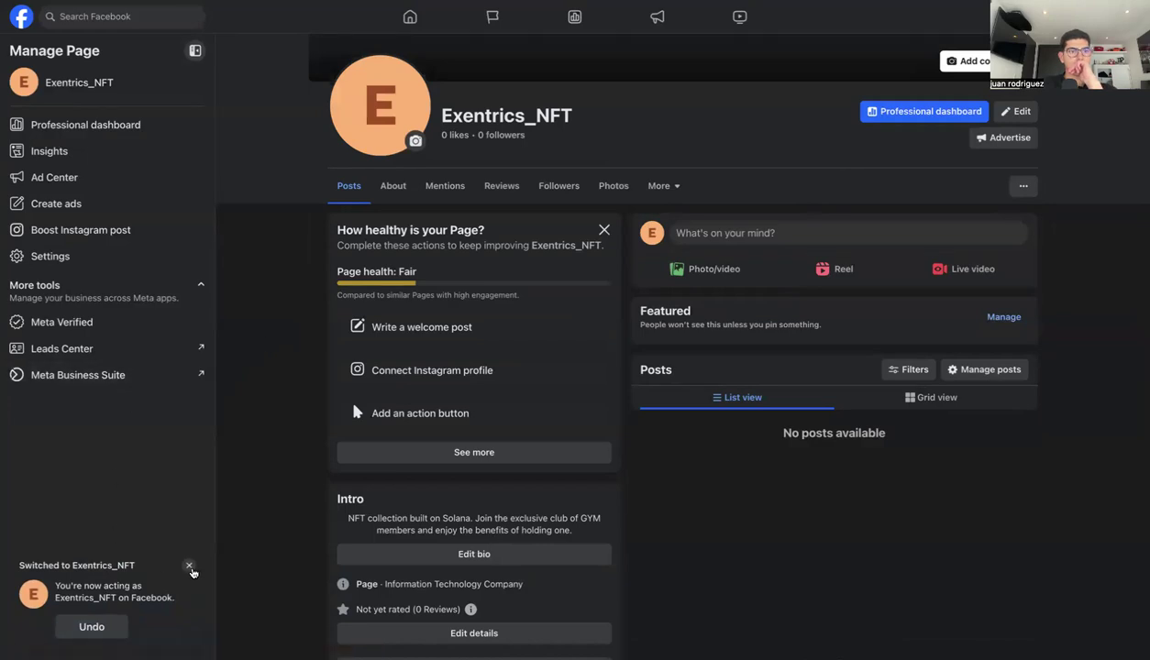
pyautogui.click(189, 568)
# Search the page for 'manage' and check the More tools section
pyautogui.hotkey('ctrl', 'f')
pyautogui.write('man')
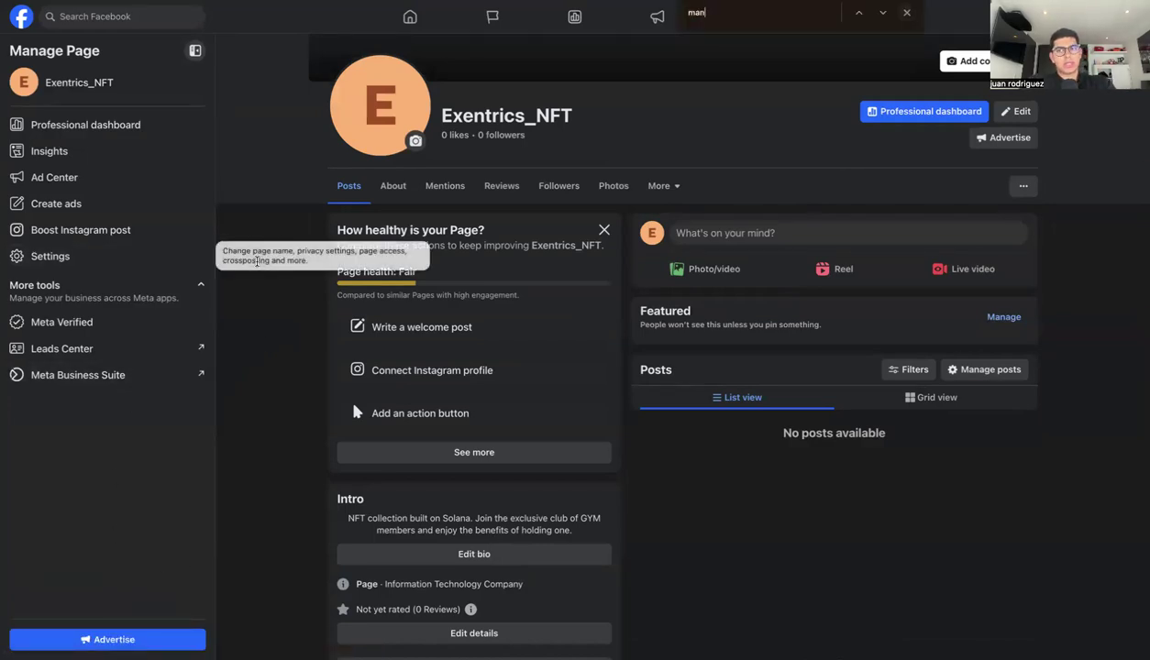
pyautogui.write('age')
pyautogui.scroll(-2, 383, 393)
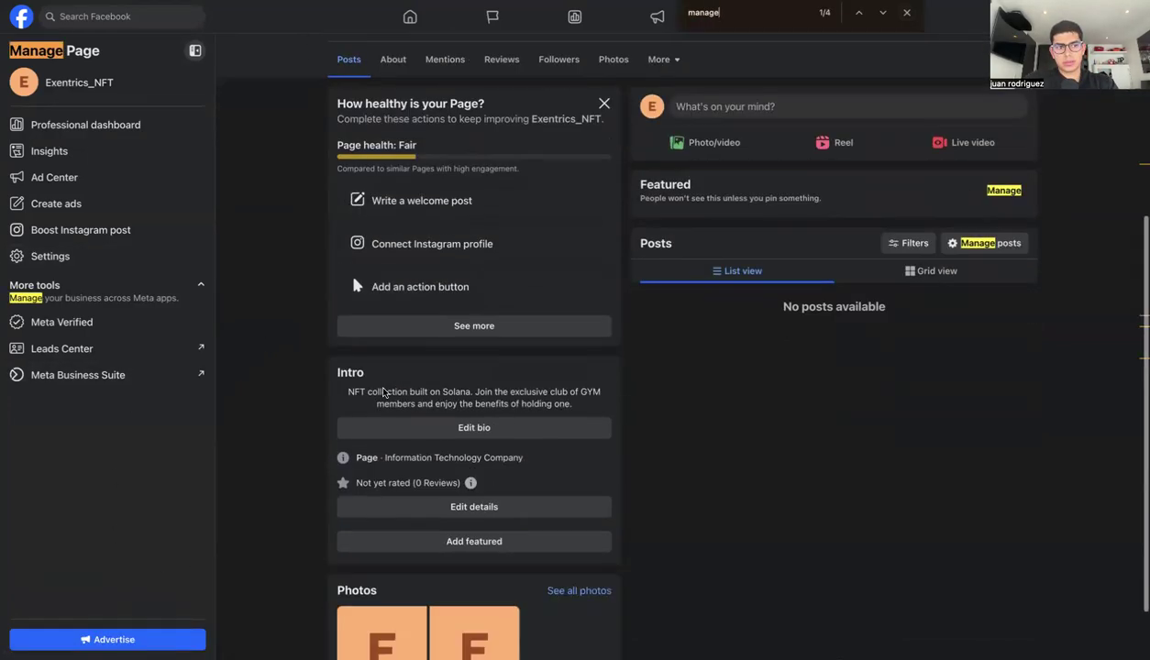
pyautogui.click(202, 287)
pyautogui.click(201, 287)
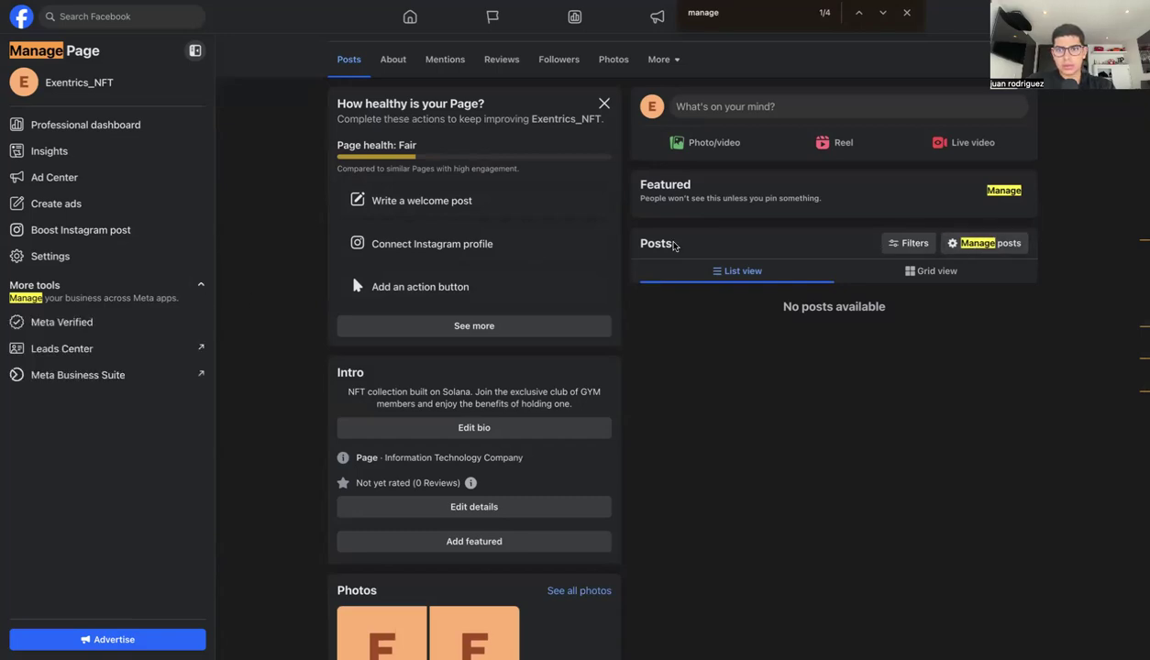
pyautogui.scroll(3, 989, 232)
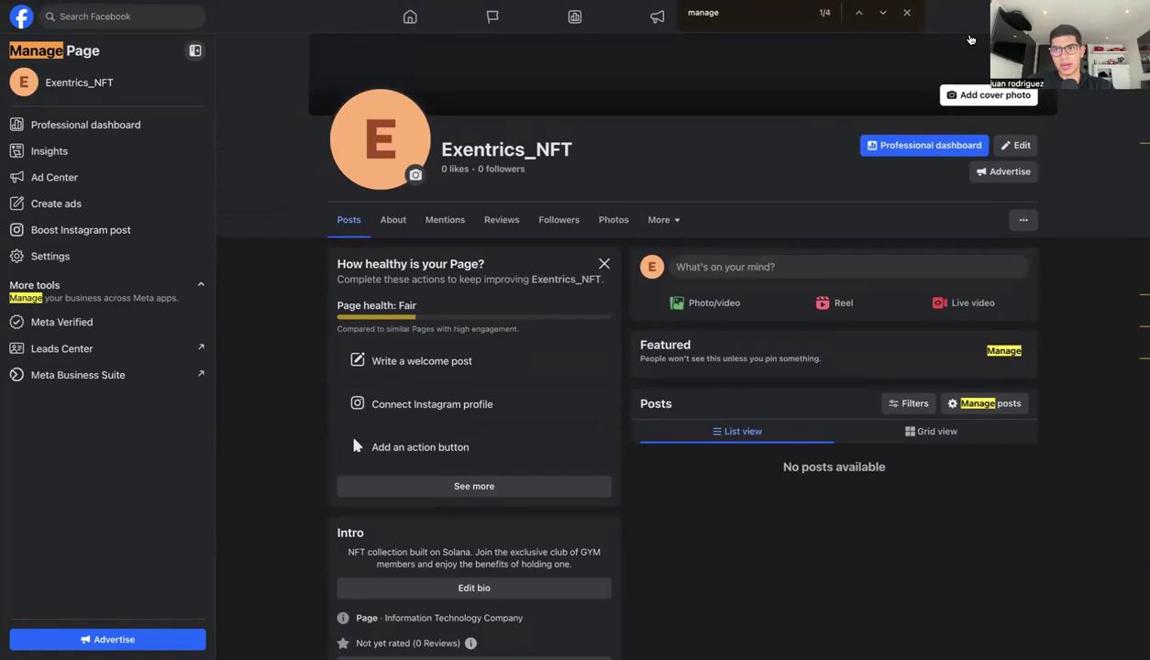
pyautogui.press('Escape')
# Open the Page's settings while rechecking ChatGPT's renaming steps
pyautogui.press('super+Tab')
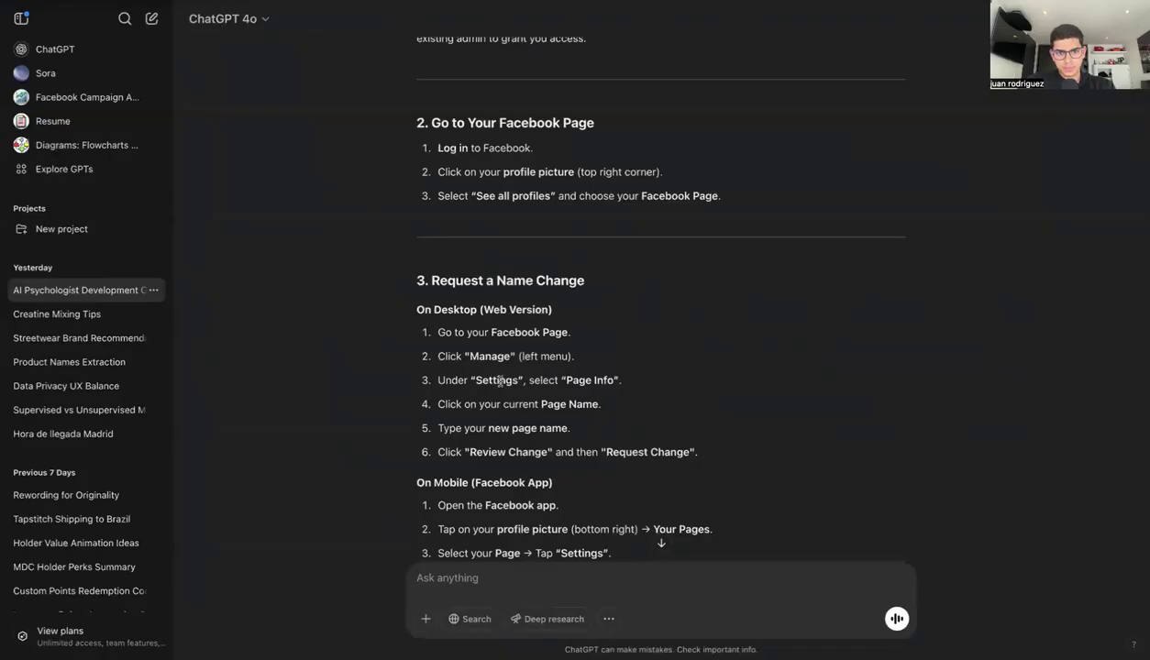
pyautogui.press('super+Tab')
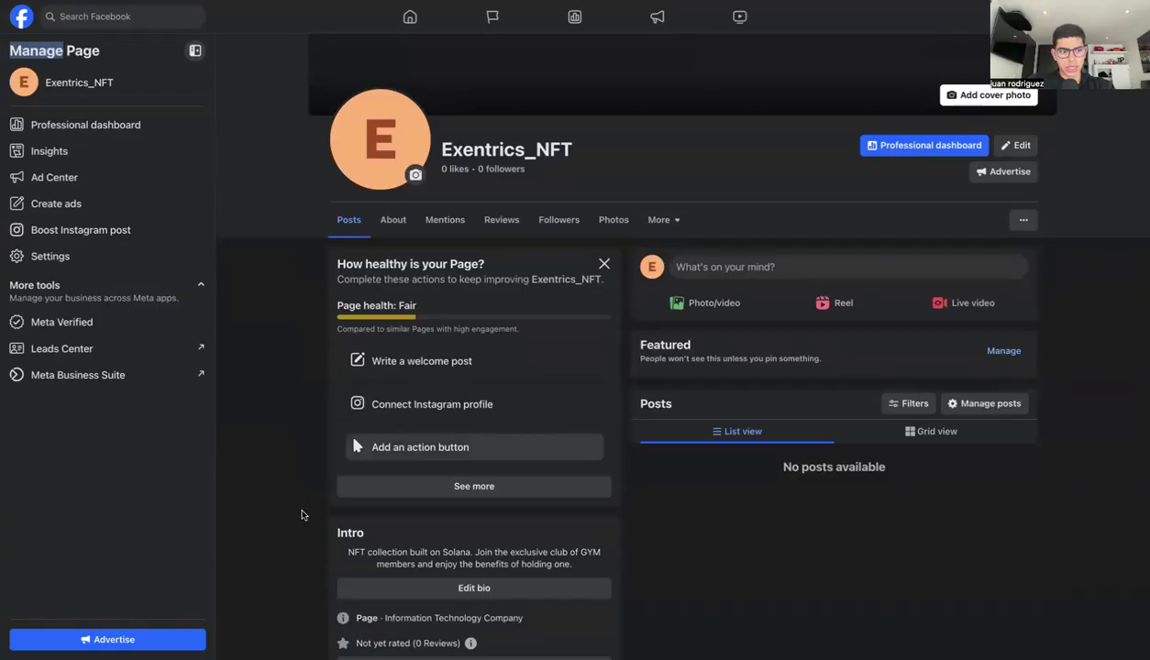
pyautogui.scroll(-3, 147, 557)
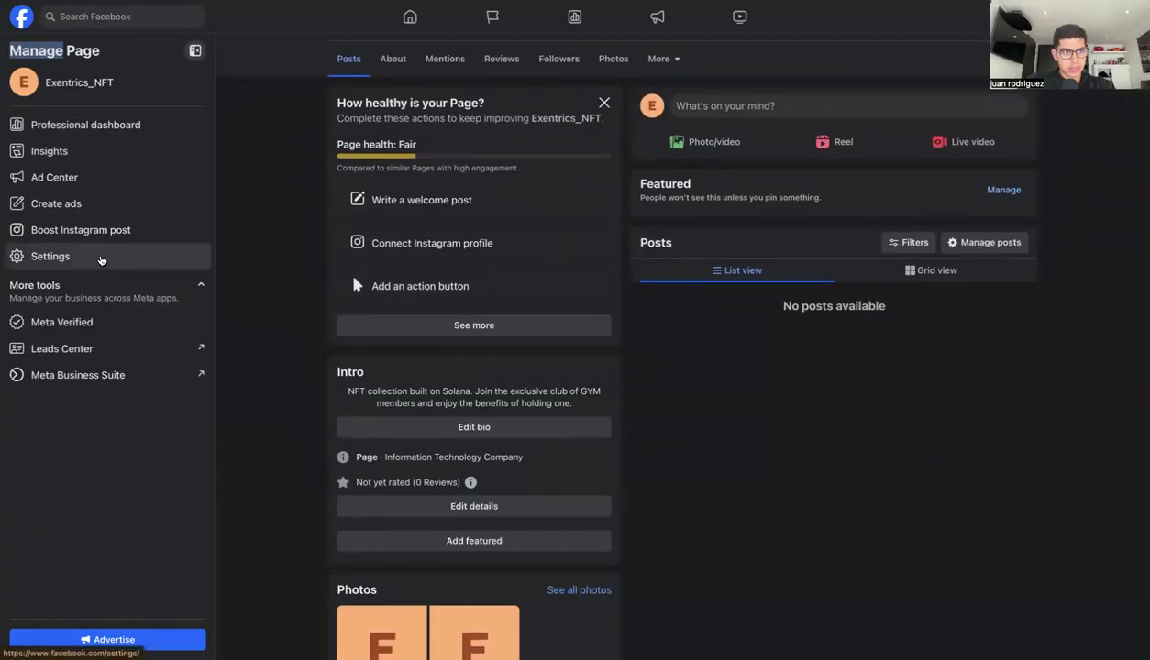
pyautogui.click(92, 256)
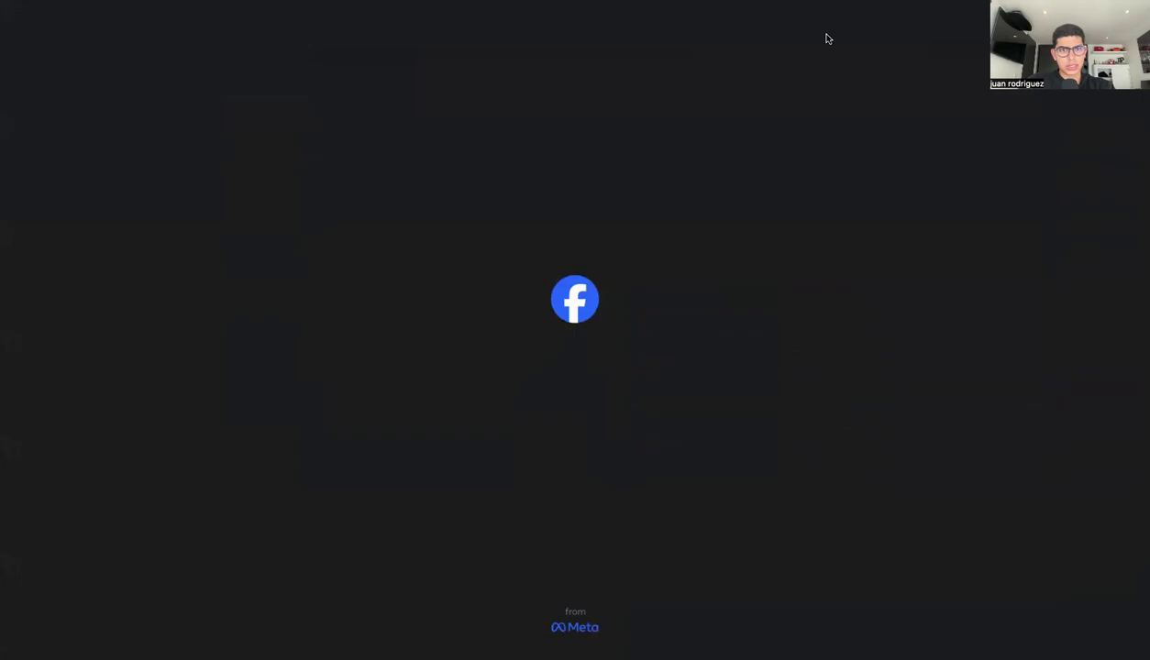
pyautogui.press('super+Tab')
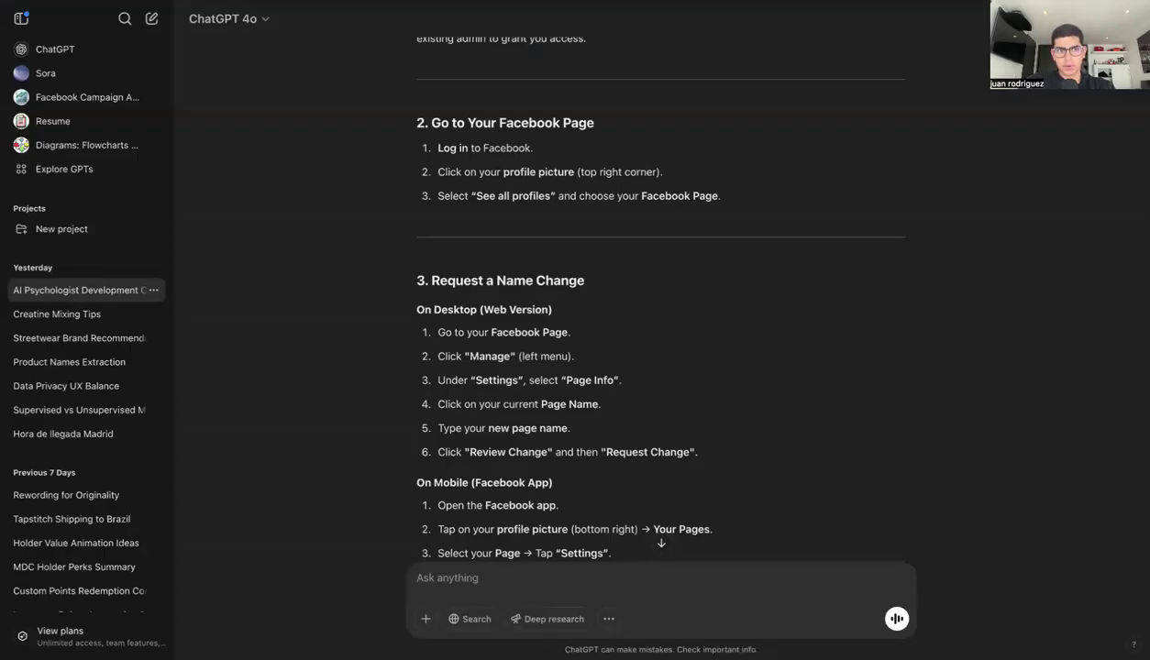
pyautogui.press('super+Tab')
pyautogui.scroll(-1, 147, 475)
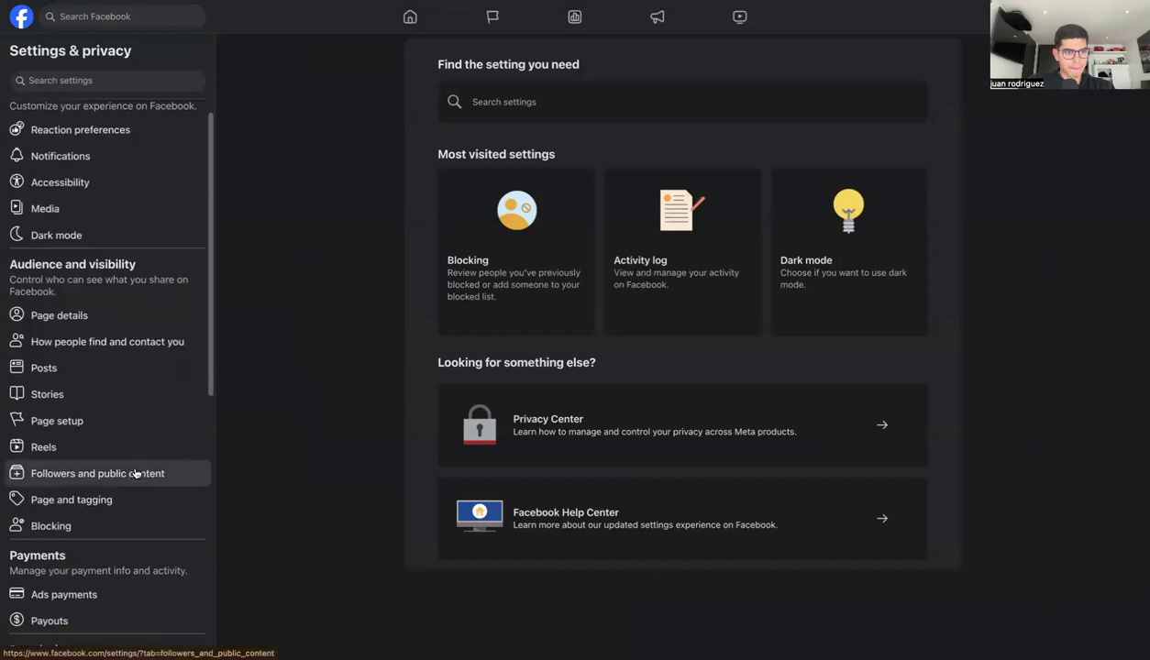
# Find Page setup in the settings and open the Exentrics_NFT name for editing
pyautogui.click(123, 317)
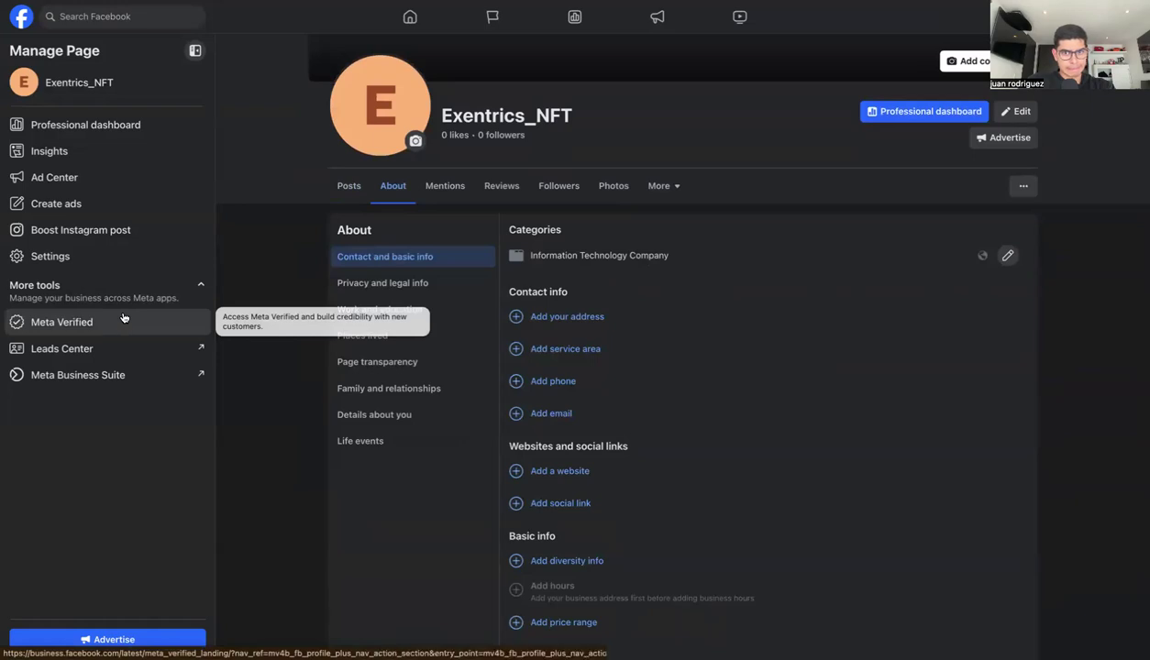
pyautogui.click(79, 256)
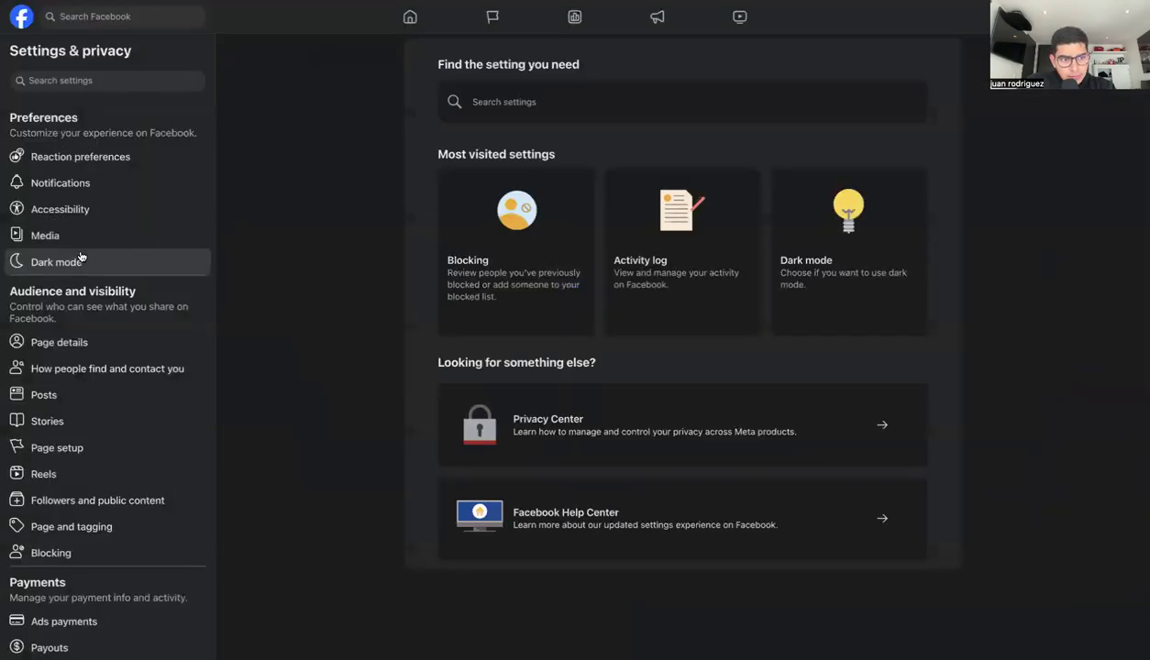
pyautogui.scroll(-5, 116, 465)
pyautogui.scroll(-3, 116, 465)
pyautogui.hotkey('ctrl', 'f')
pyautogui.write('page ing')
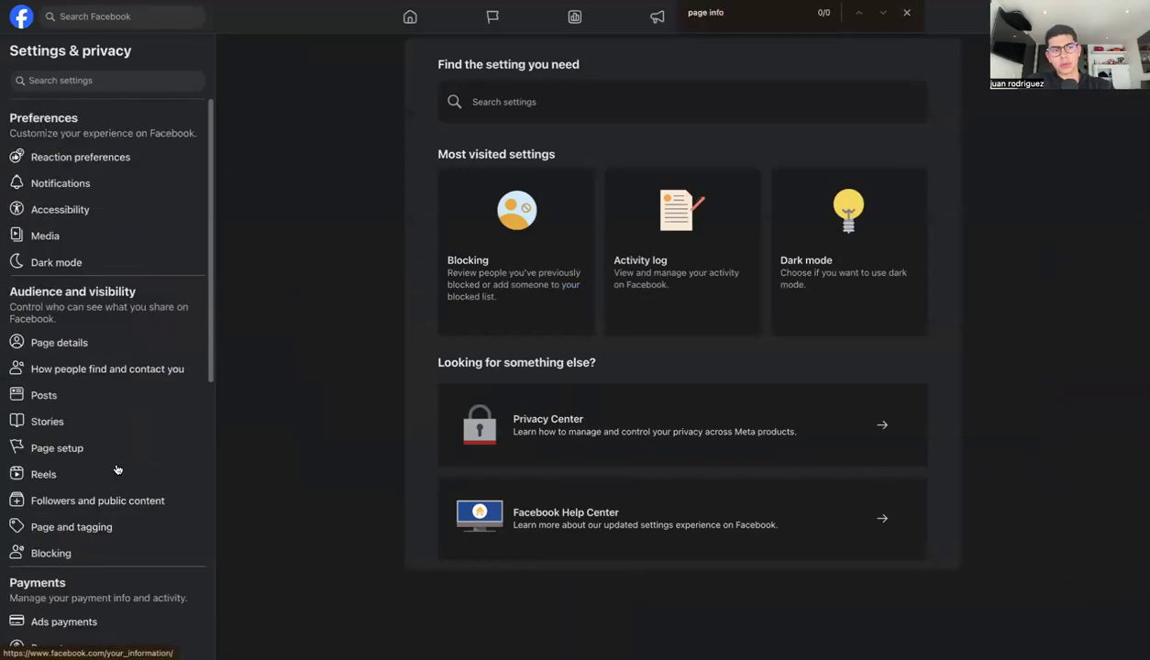
pyautogui.scroll(-1, 133, 449)
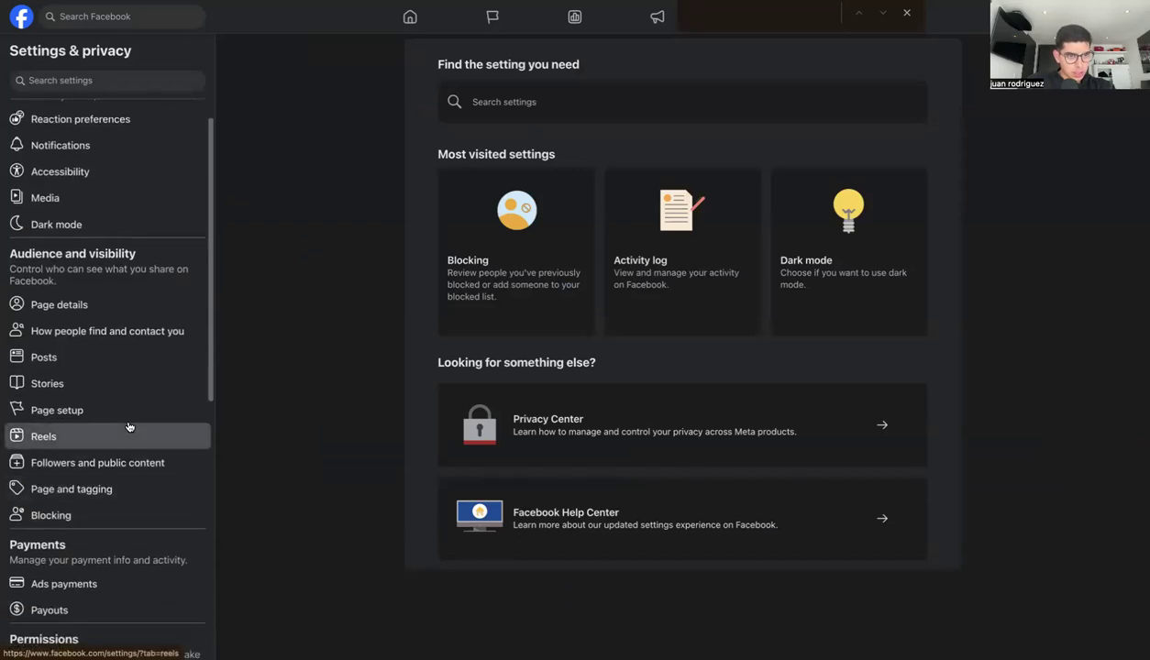
pyautogui.click(90, 414)
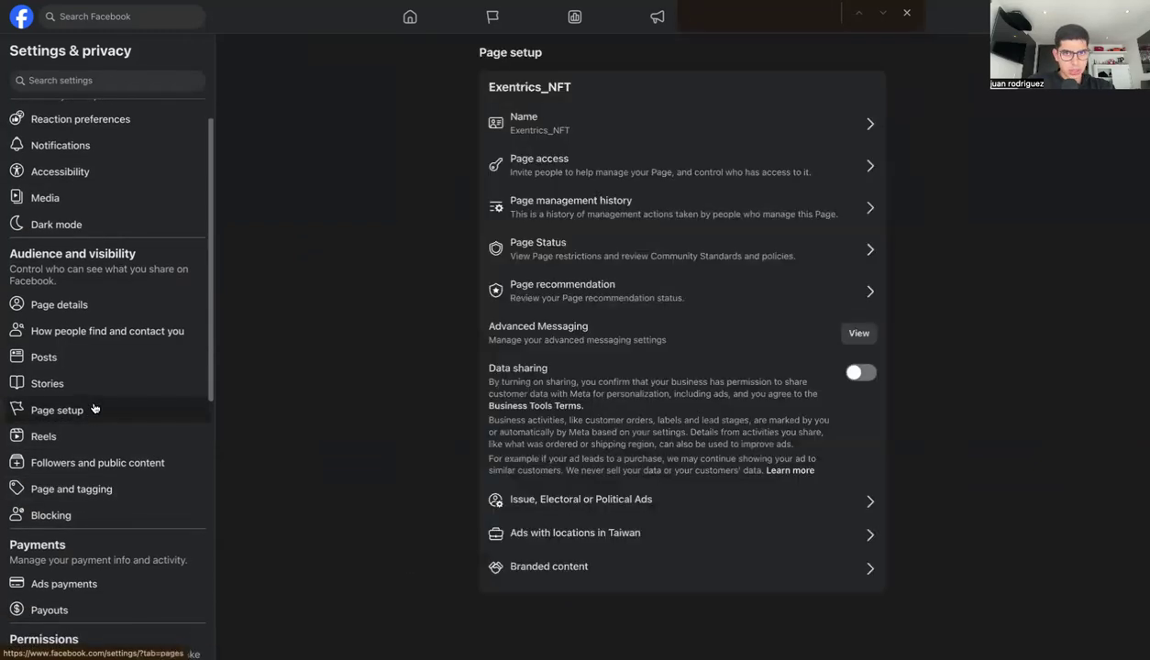
pyautogui.click(610, 119)
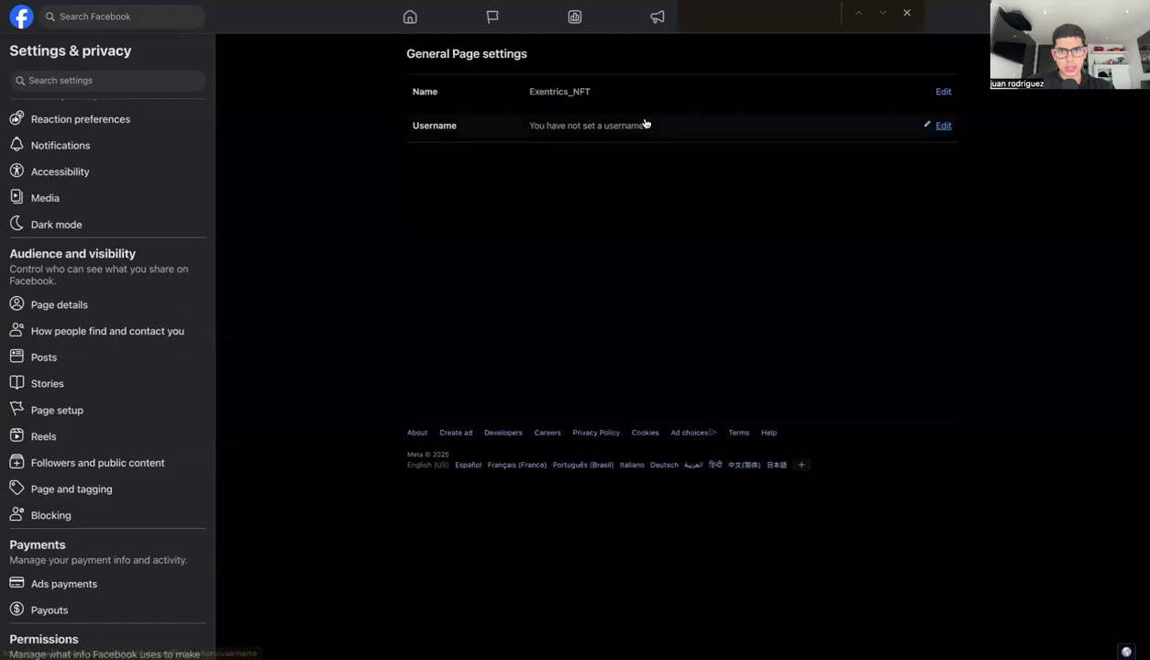
pyautogui.click(944, 92)
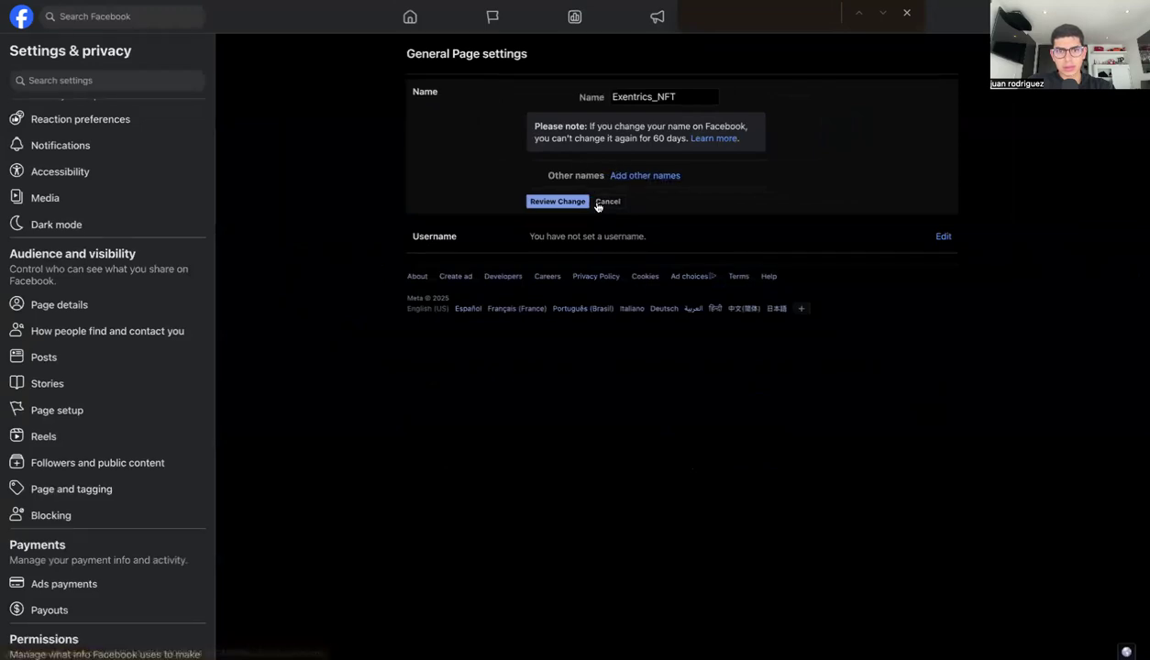
# Try renaming the Page to 'PUPSTER' and submit it with the account password
pyautogui.doubleClick(677, 91)
pyautogui.press('BackSpace')
pyautogui.write('PUPST')
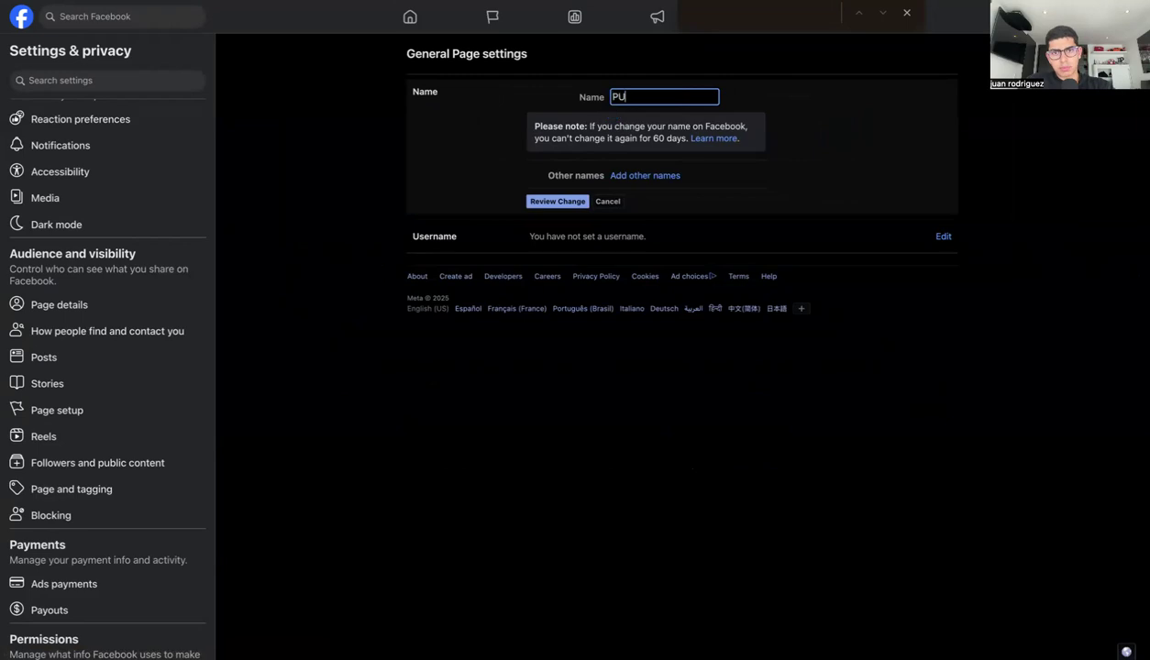
pyautogui.click(571, 206)
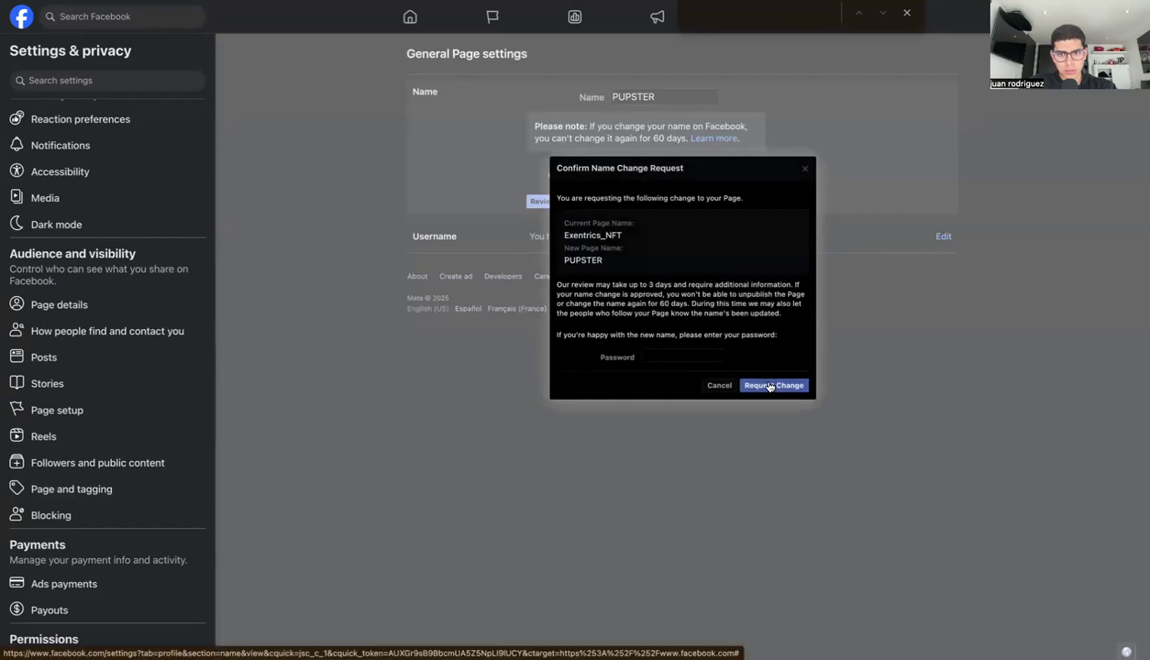
pyautogui.click(769, 386)
pyautogui.click(679, 356)
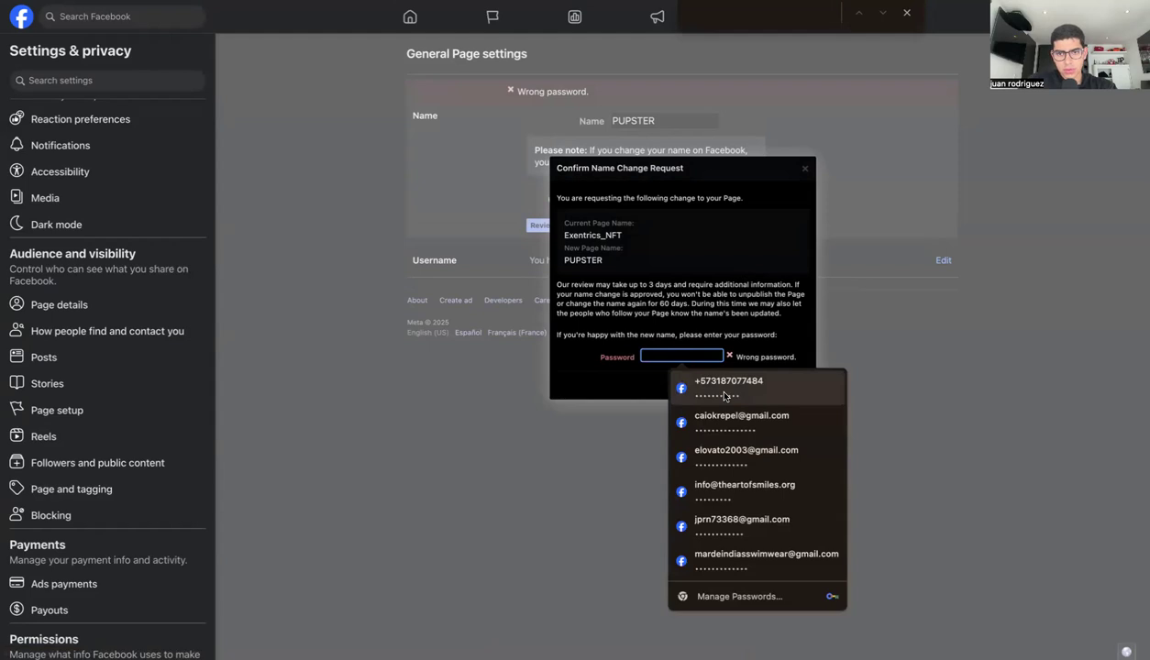
pyautogui.press('Escape')
pyautogui.hotkey('ctrl', 'v')
pyautogui.click(755, 386)
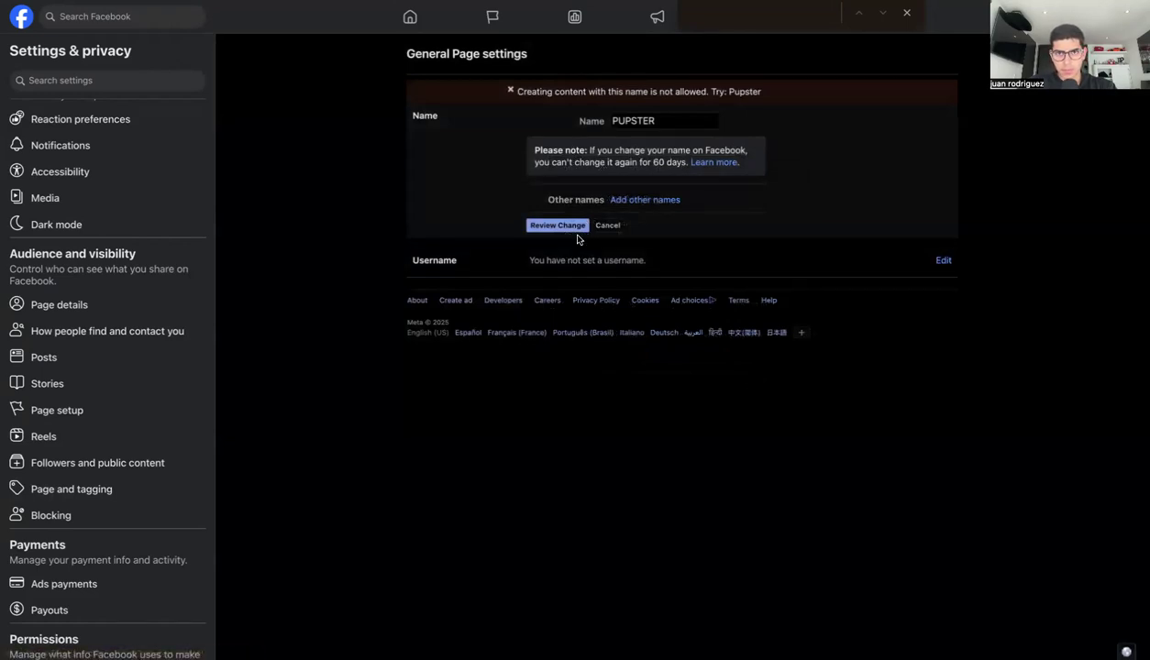
# Replace the rejected name 'PUPSTER' with 'Pupster Store'
pyautogui.click(659, 121)
pyautogui.moveTo(655, 122); pyautogui.dragTo(542, 120)
pyautogui.press('BackSpace')
pyautogui.write('pupst')
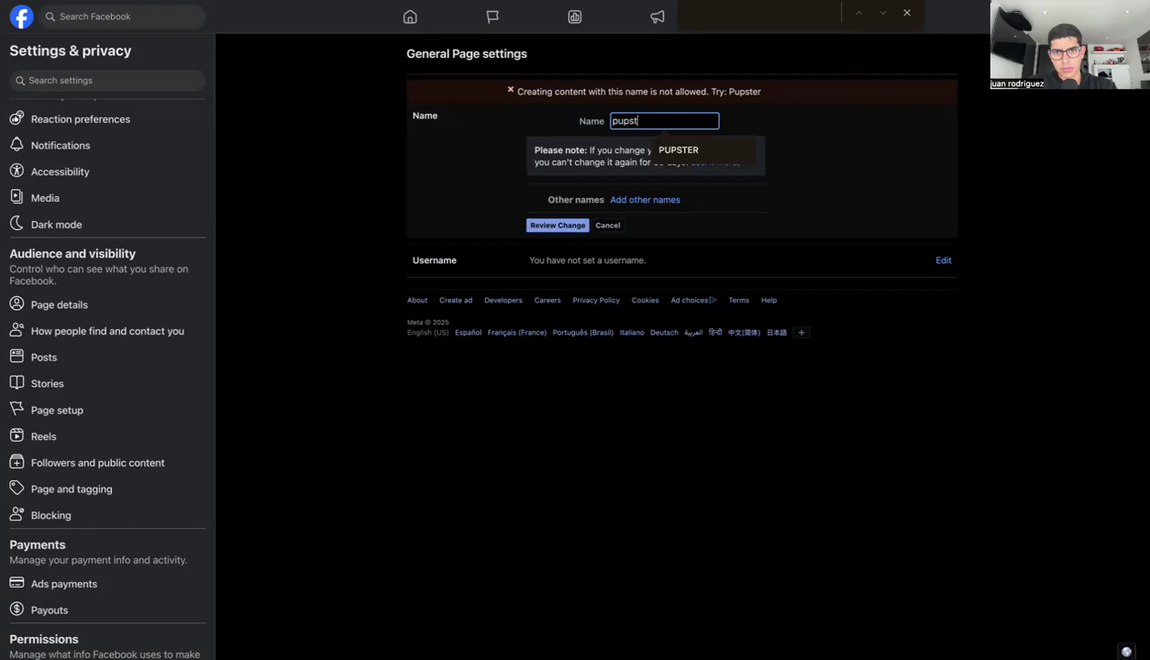
pyautogui.write('e')
pyautogui.press('BackSpace')
pyautogui.hotkey('ctrl', 'a')
pyautogui.press('BackSpace')
pyautogui.write('Pupster')
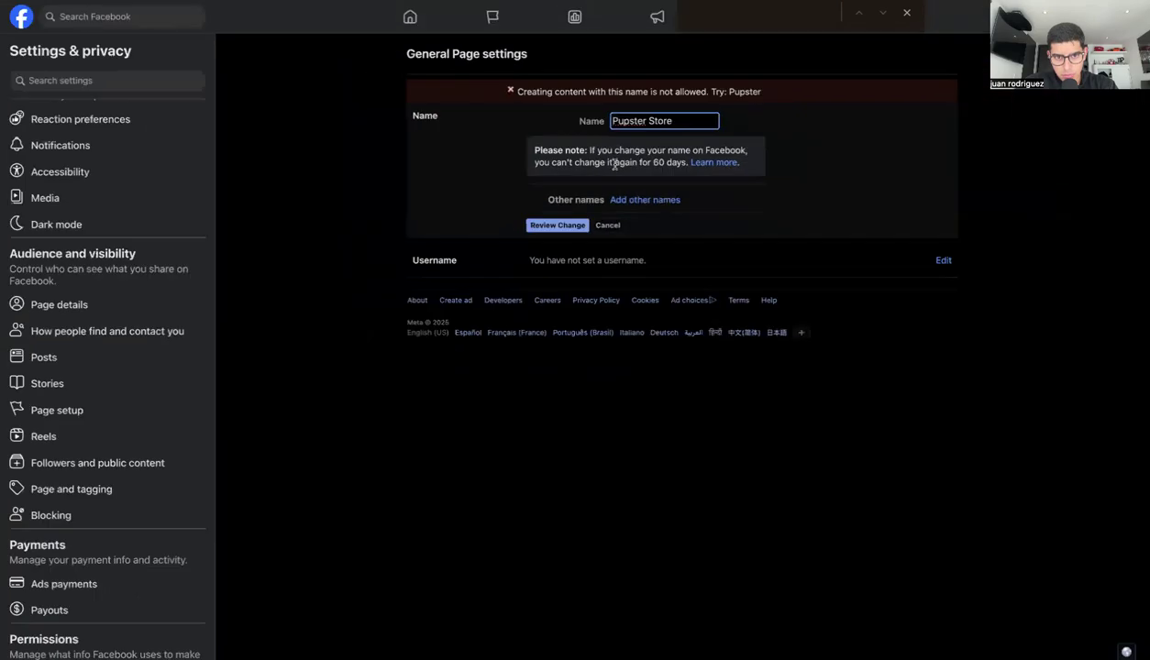
# Submit the 'Pupster Store' name change with the saved password and refresh to confirm
pyautogui.click(539, 253)
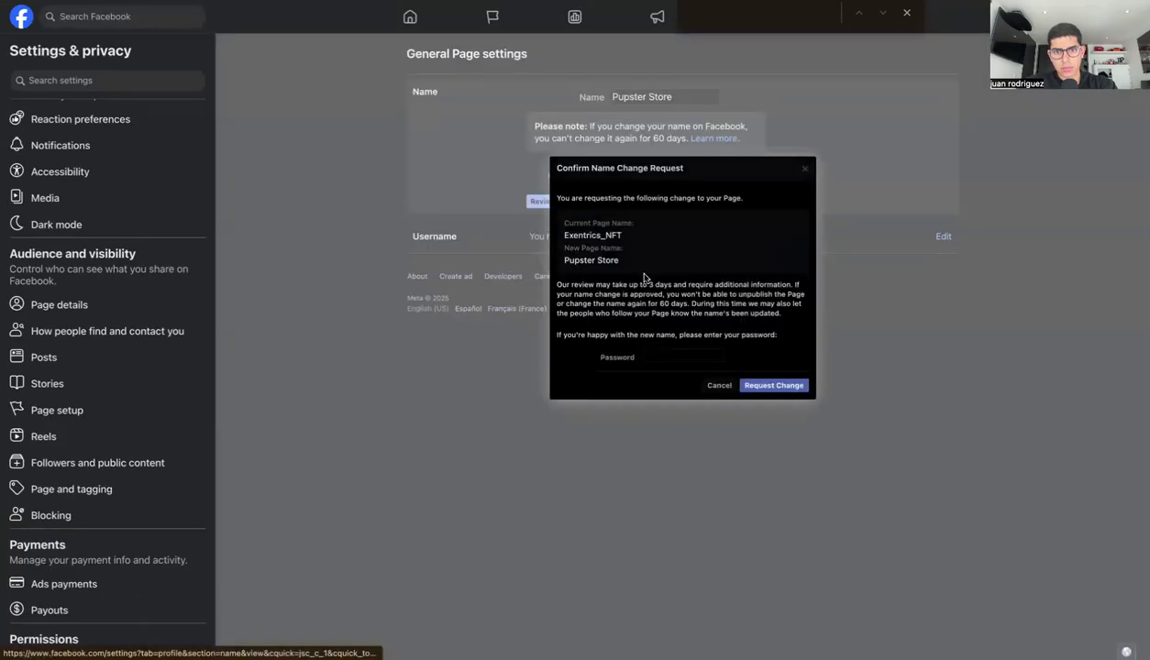
pyautogui.click(688, 359)
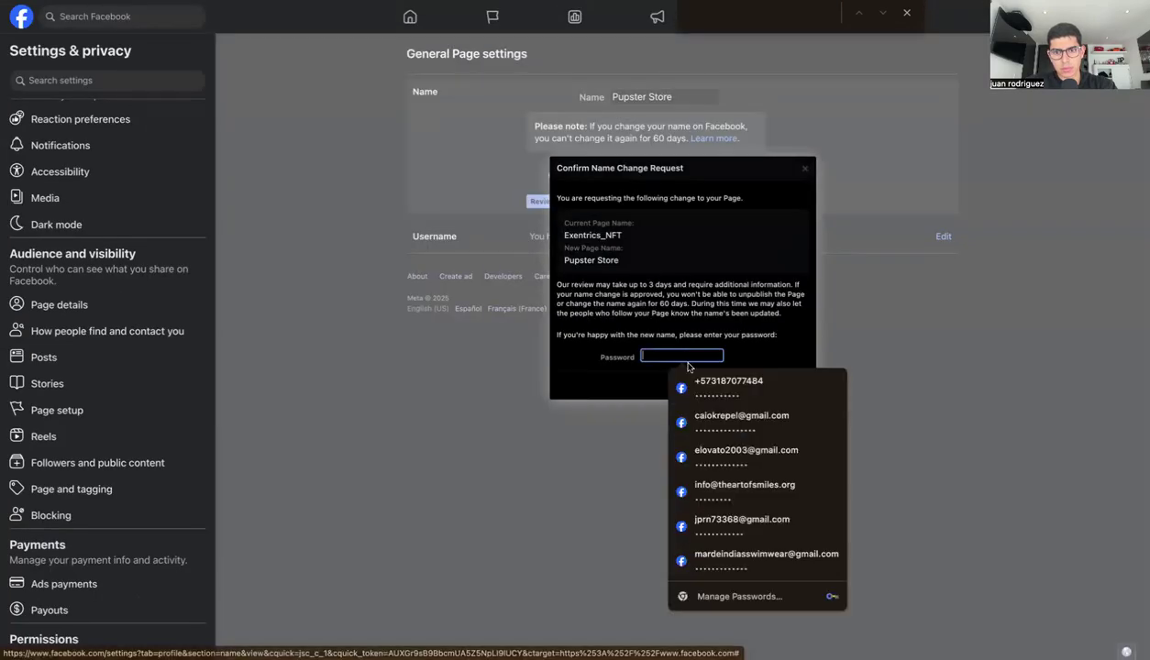
pyautogui.click(768, 385)
pyautogui.click(768, 387)
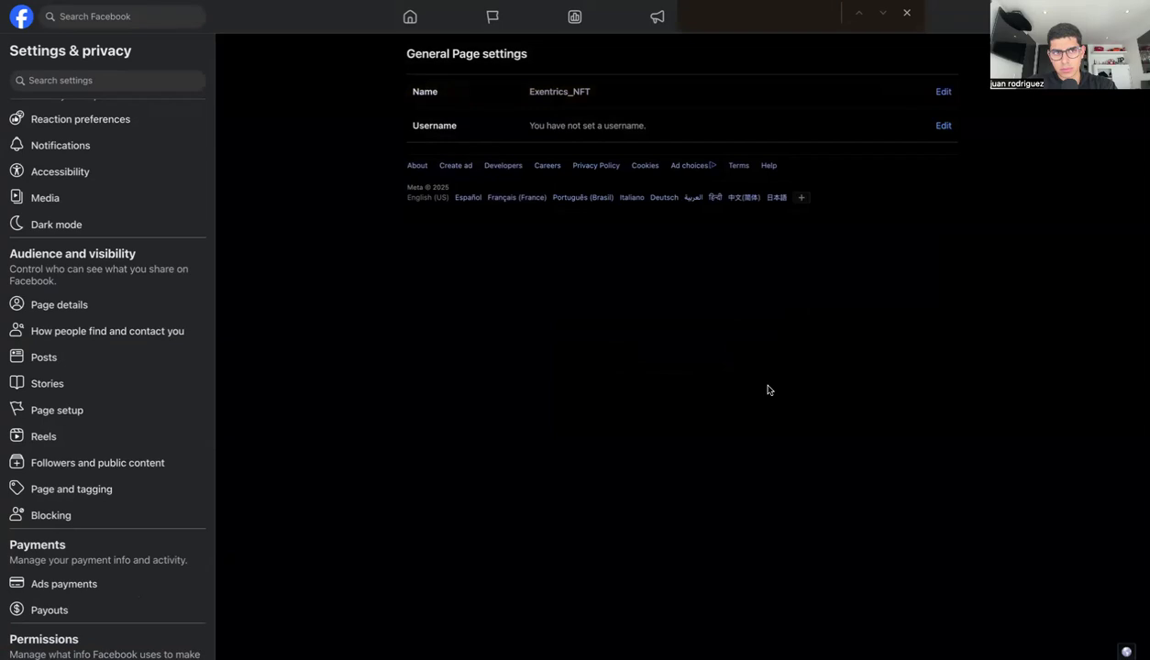
pyautogui.press('F5')
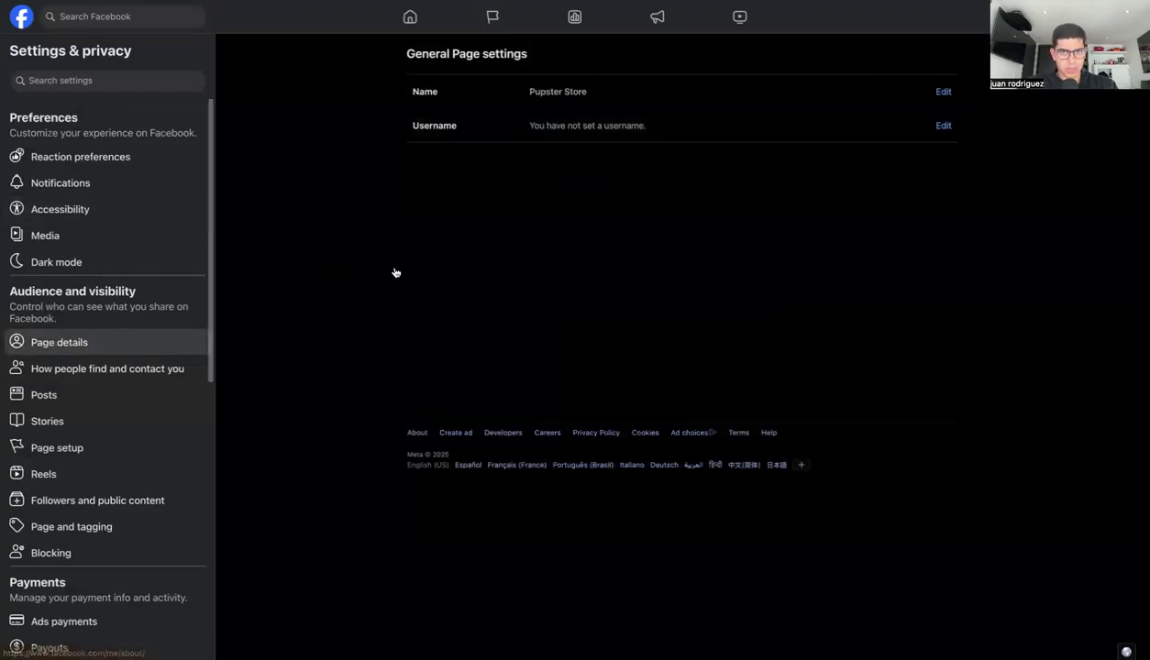
pyautogui.hotkey('alt', 'Left')
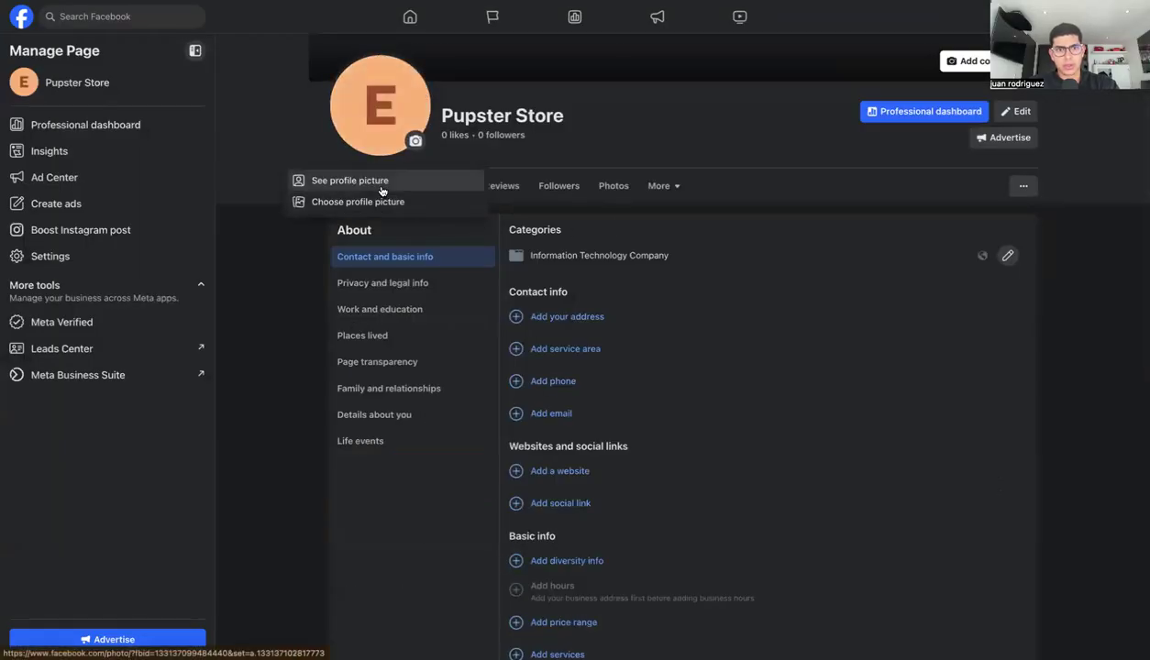
pyautogui.click(367, 202)
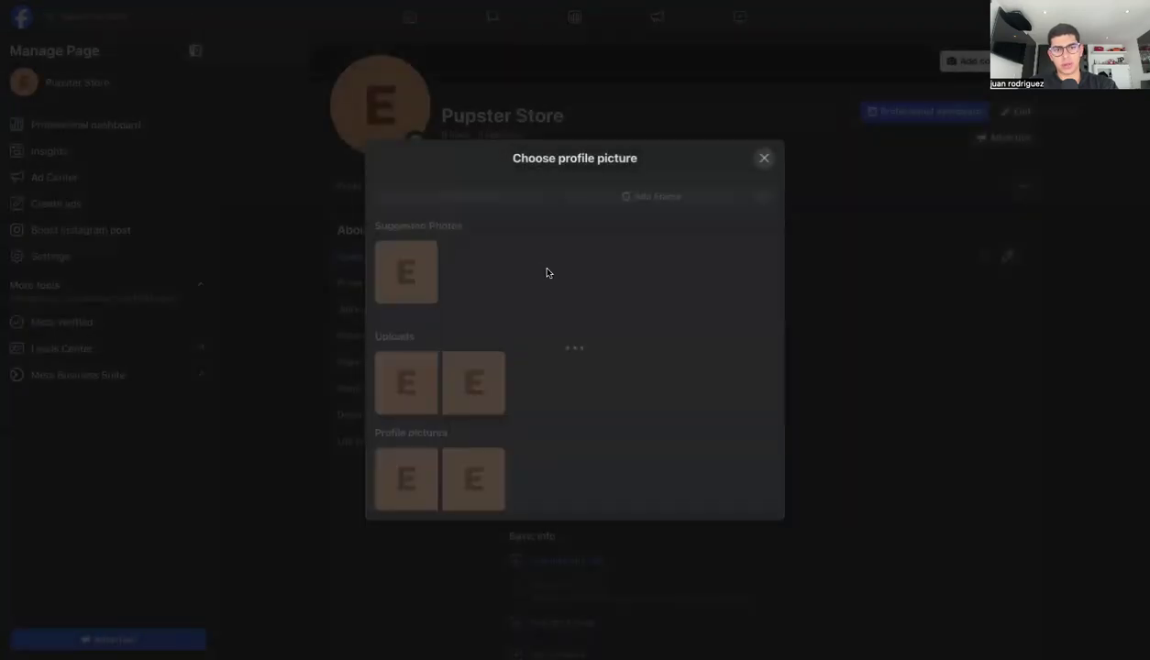
pyautogui.moveTo(460, 461); pyautogui.dragTo(506, 461)
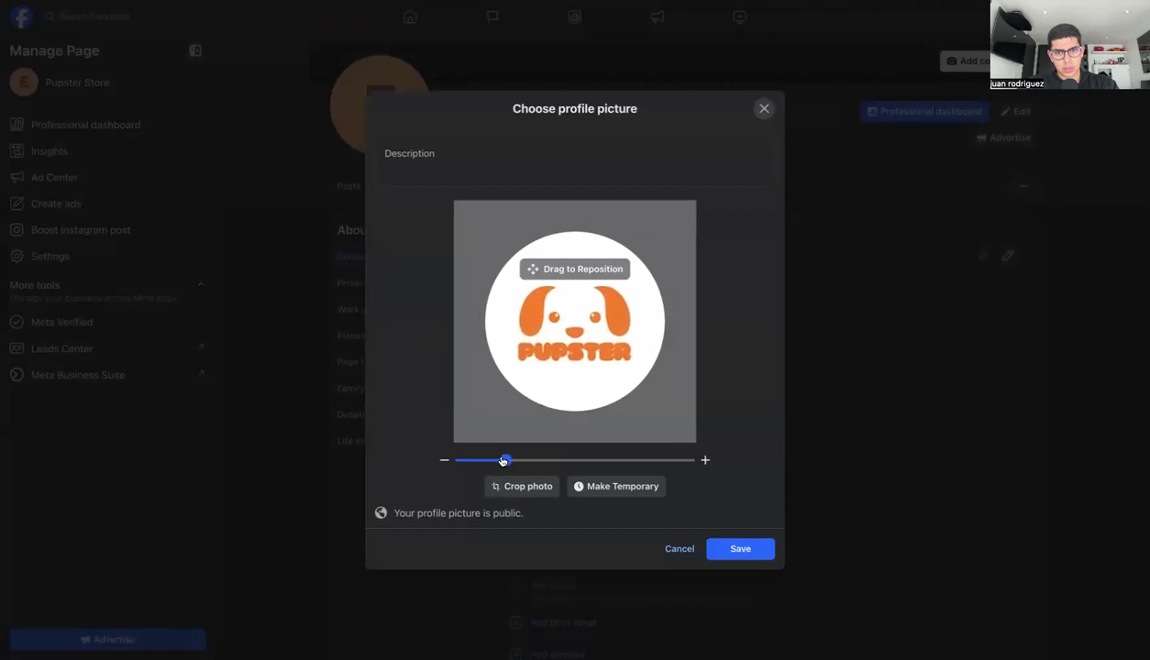
pyautogui.moveTo(575, 344); pyautogui.dragTo(576, 340)
pyautogui.click(739, 549)
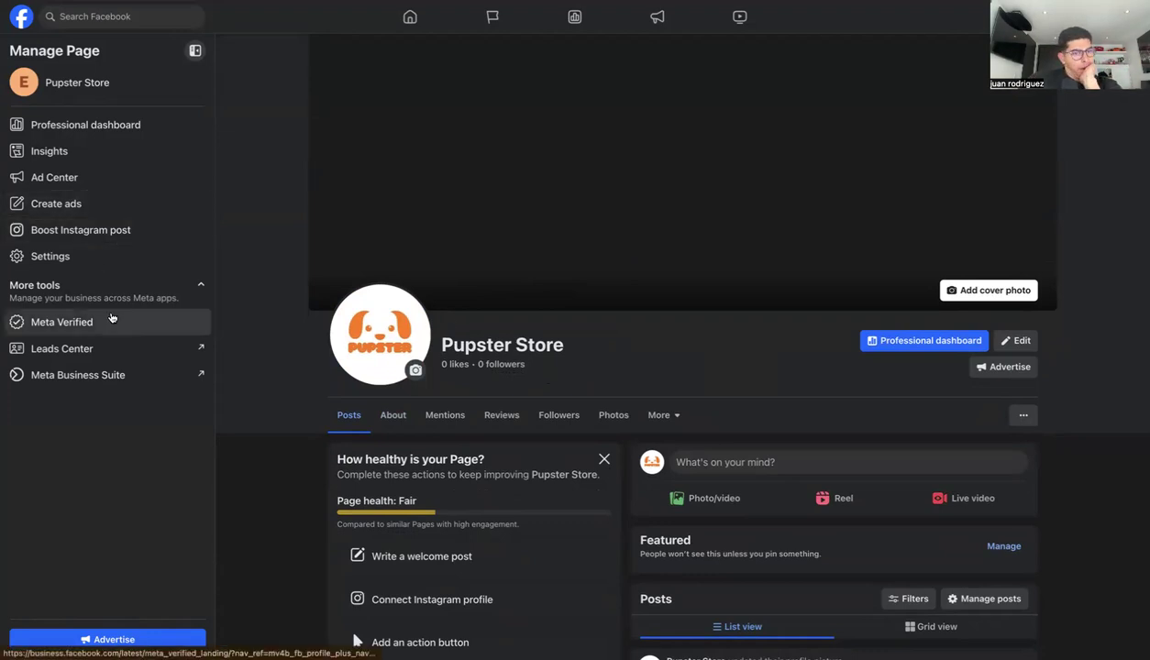
# Open Meta Business Suite for Pupster Store and continue connecting an Instagram account
pyautogui.scroll(-2, 822, 437)
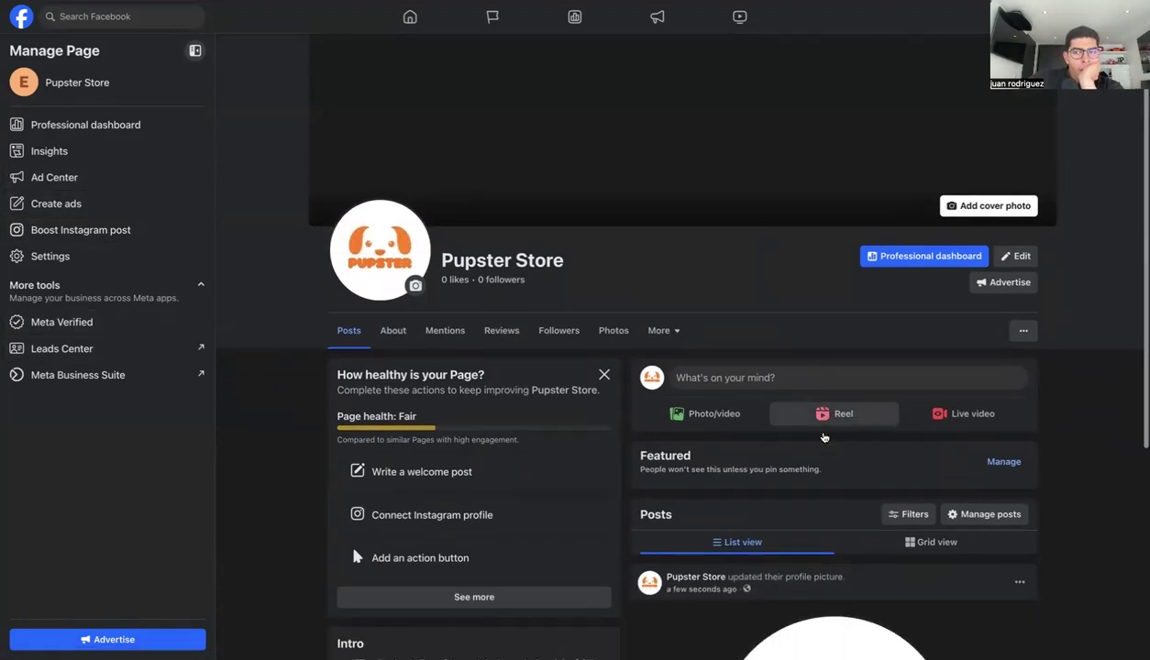
pyautogui.click(95, 123)
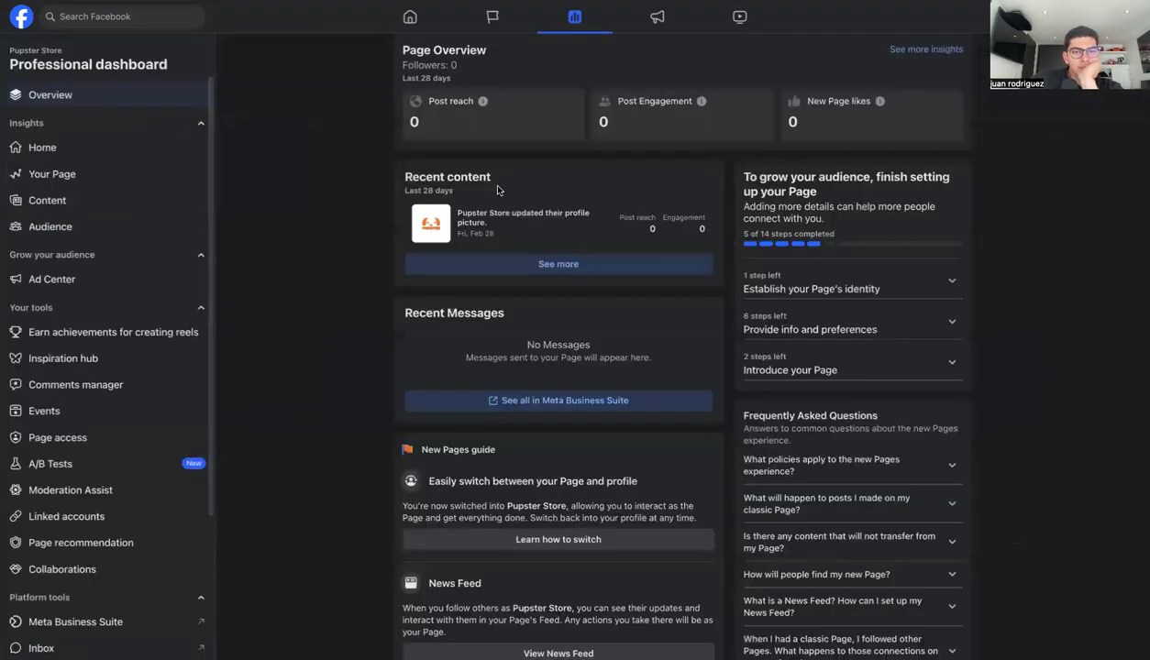
pyautogui.scroll(-3, 103, 410)
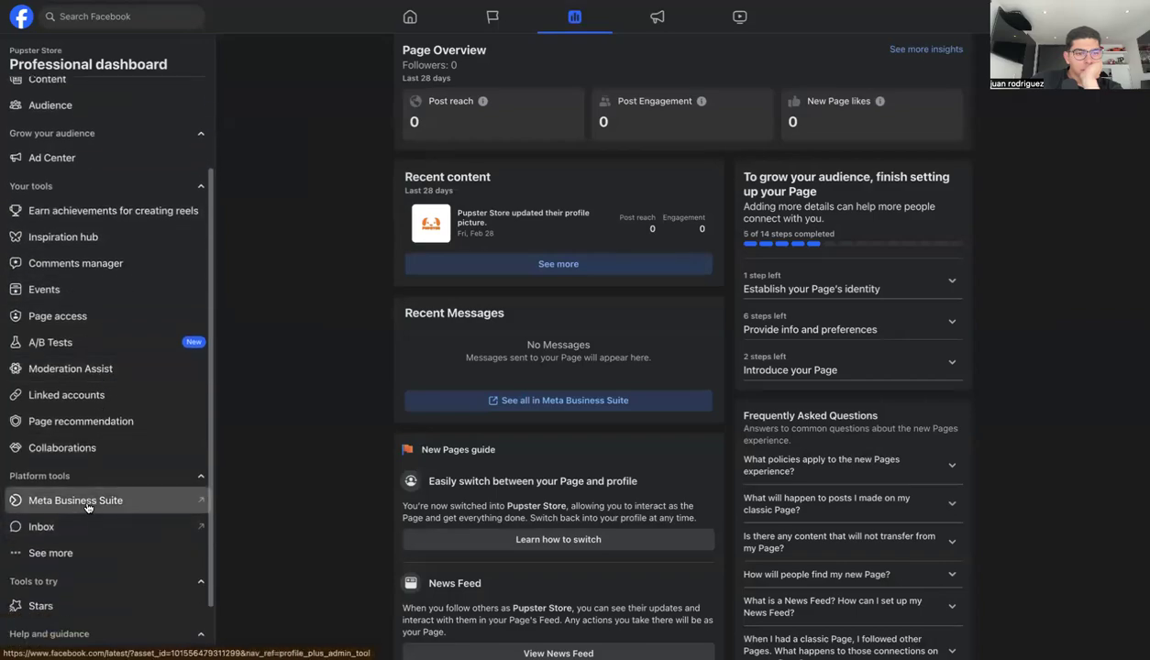
pyautogui.click(92, 505)
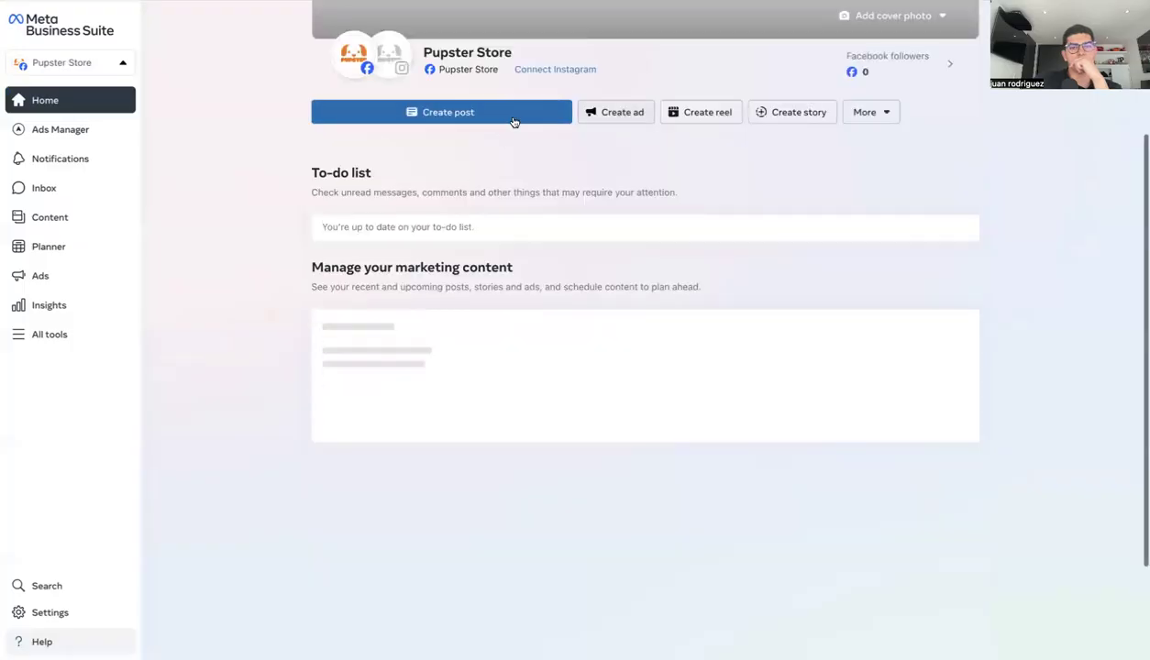
pyautogui.click(525, 71)
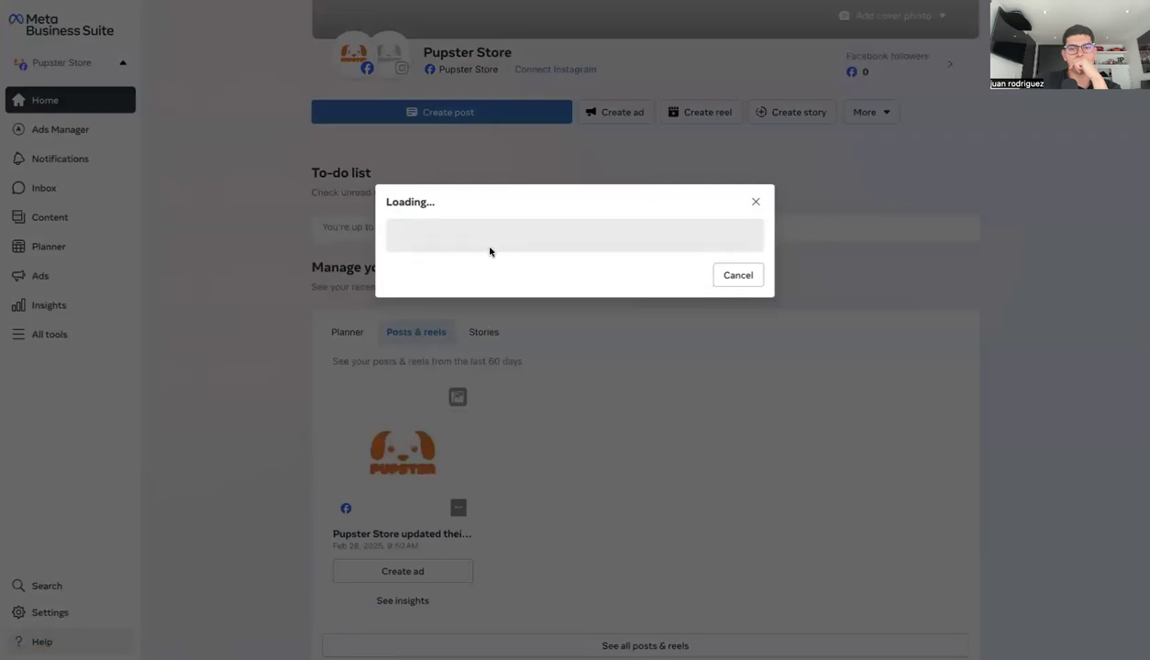
pyautogui.click(685, 411)
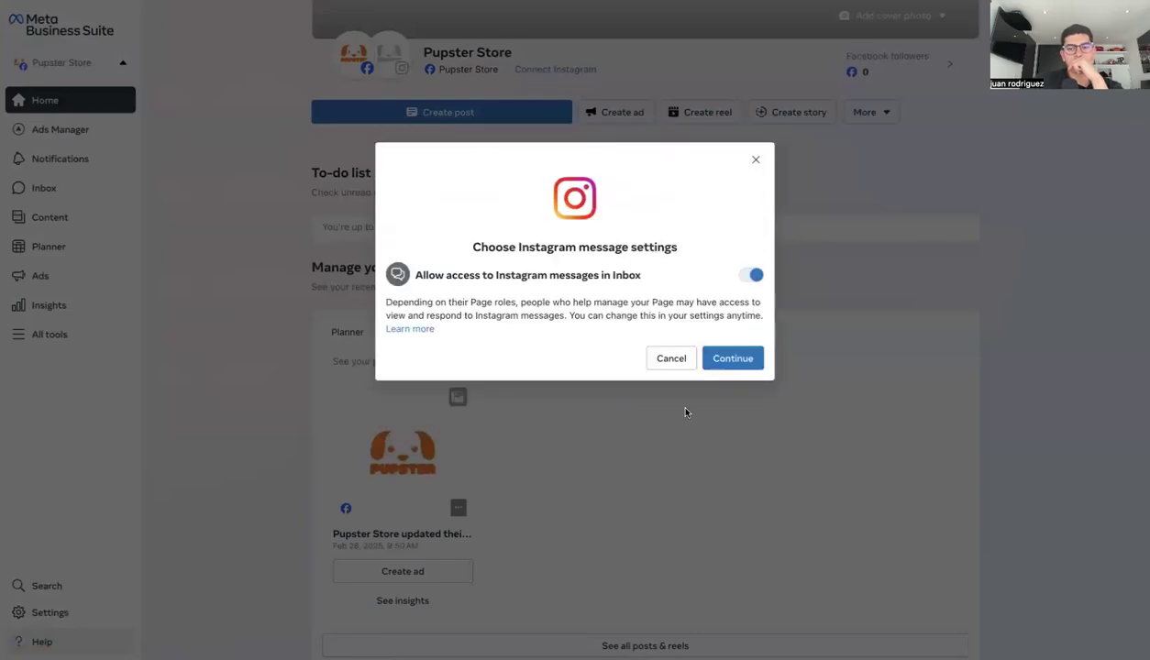
pyautogui.click(733, 359)
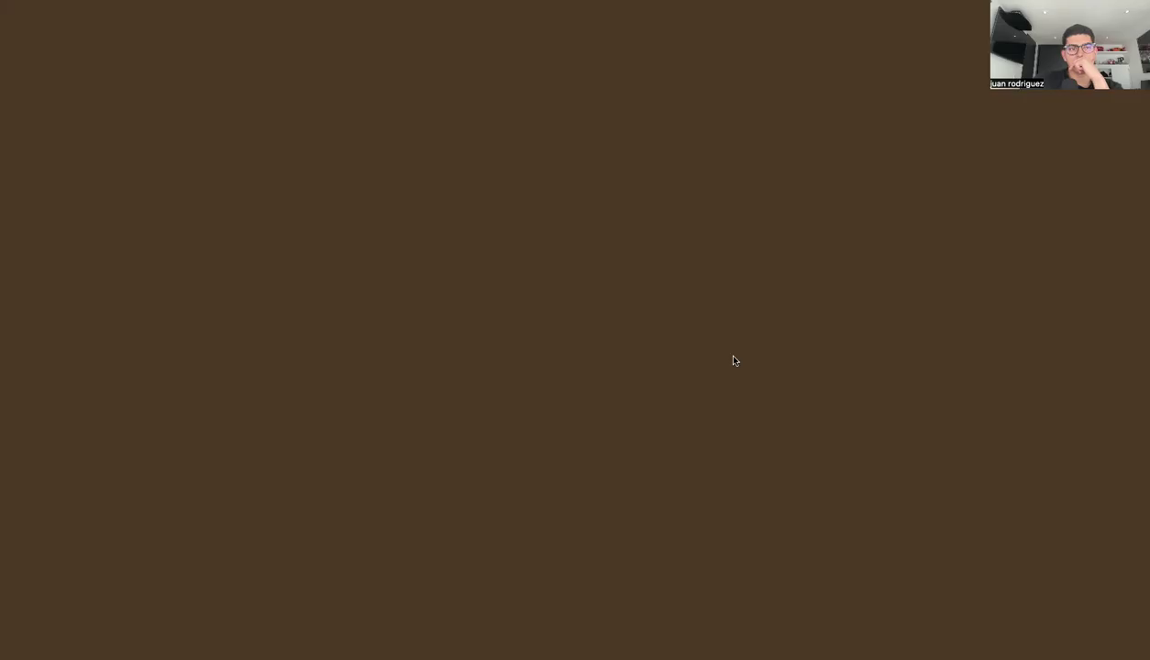
# Log into Instagram as pupster.store with the account password
pyautogui.click(566, 222)
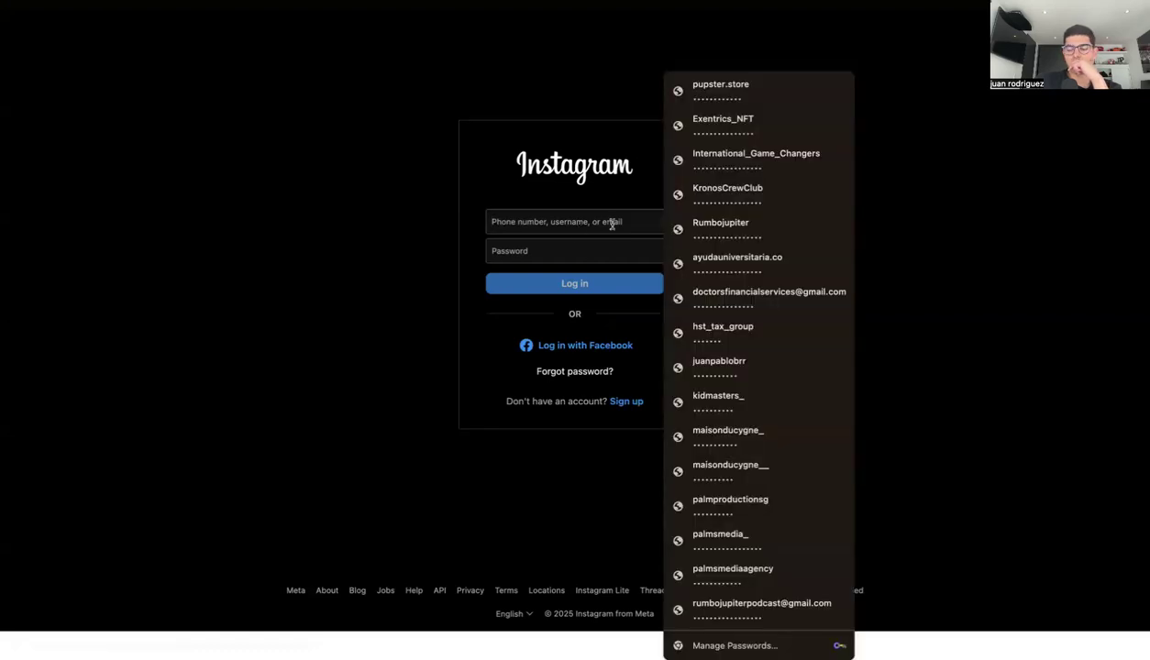
pyautogui.write('pupste')
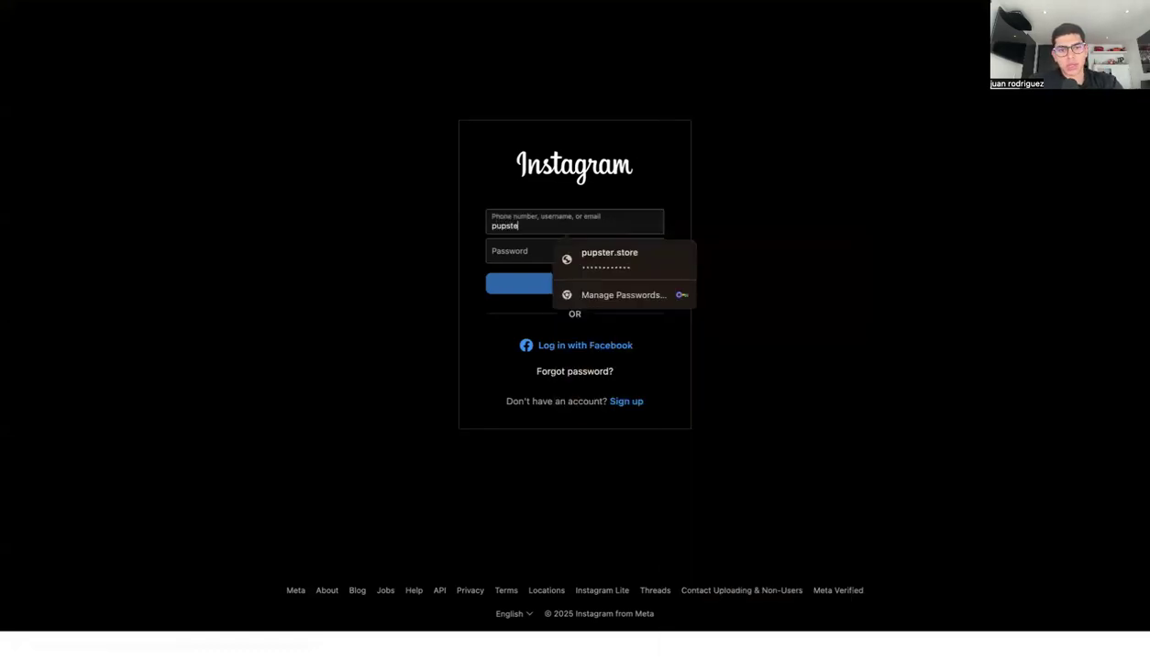
pyautogui.write('r.store')
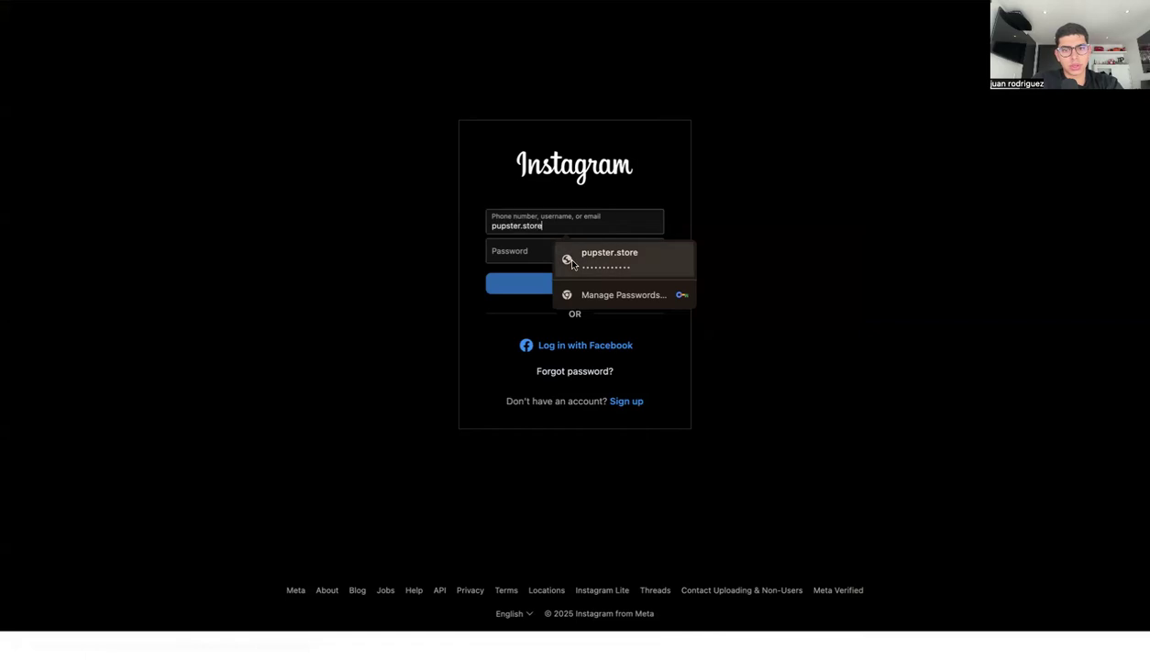
pyautogui.click(505, 258)
pyautogui.write('•••••••••')
pyautogui.press('Return')
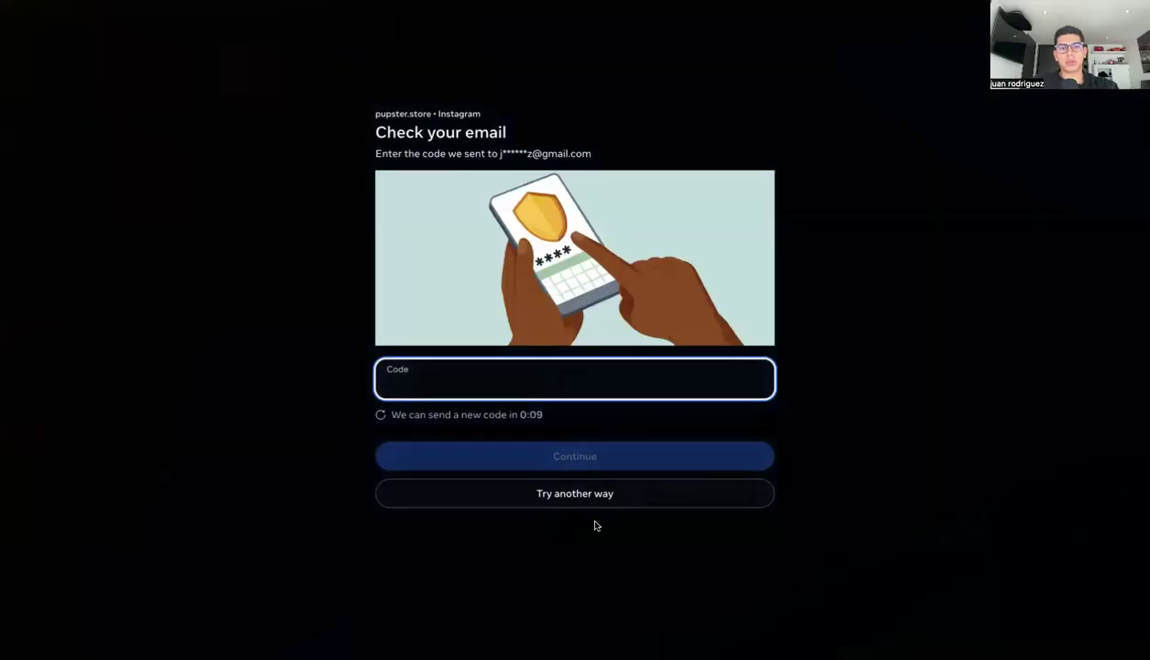
# Confirm the login with the emailed verification code and save the login info
pyautogui.click(519, 372)
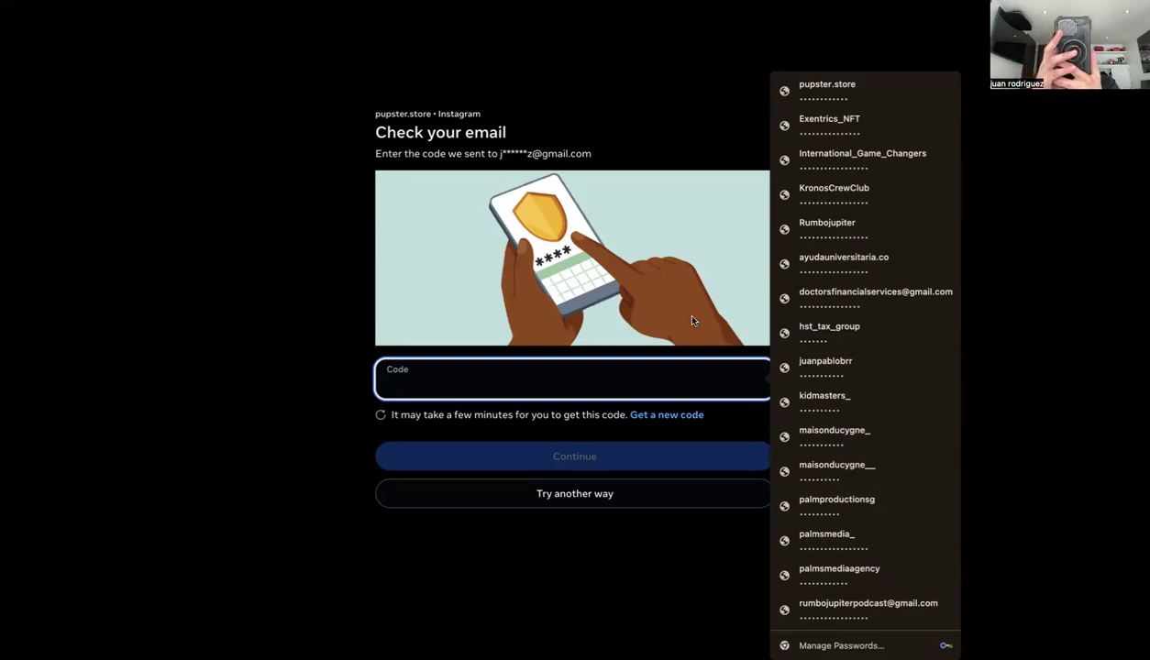
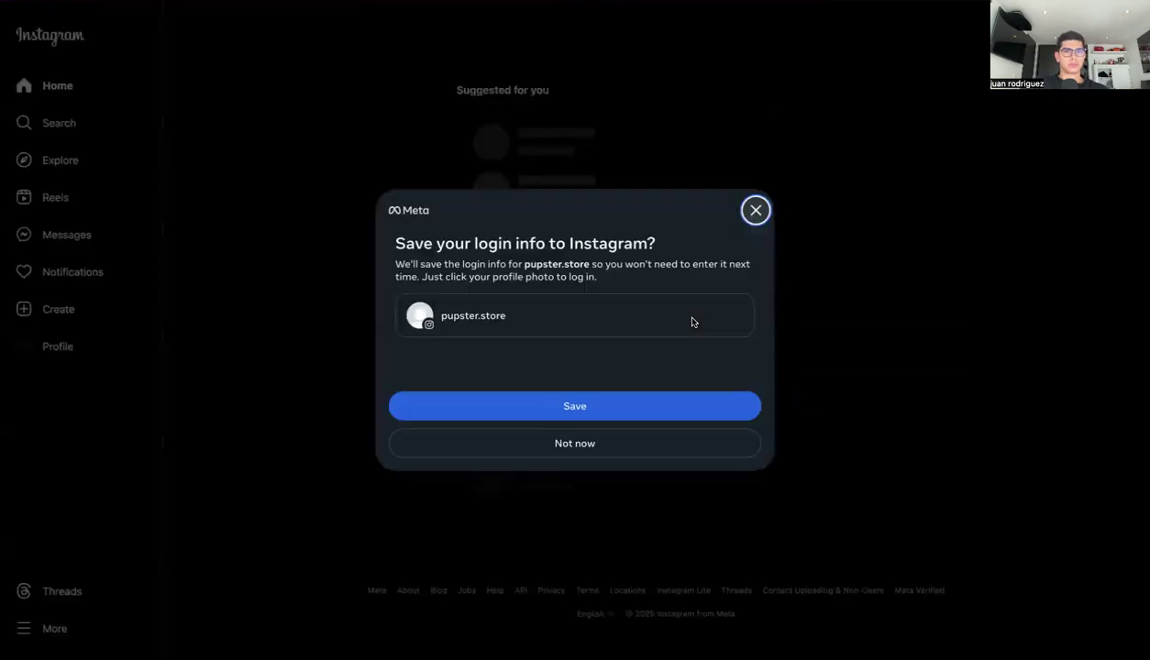
pyautogui.click(627, 405)
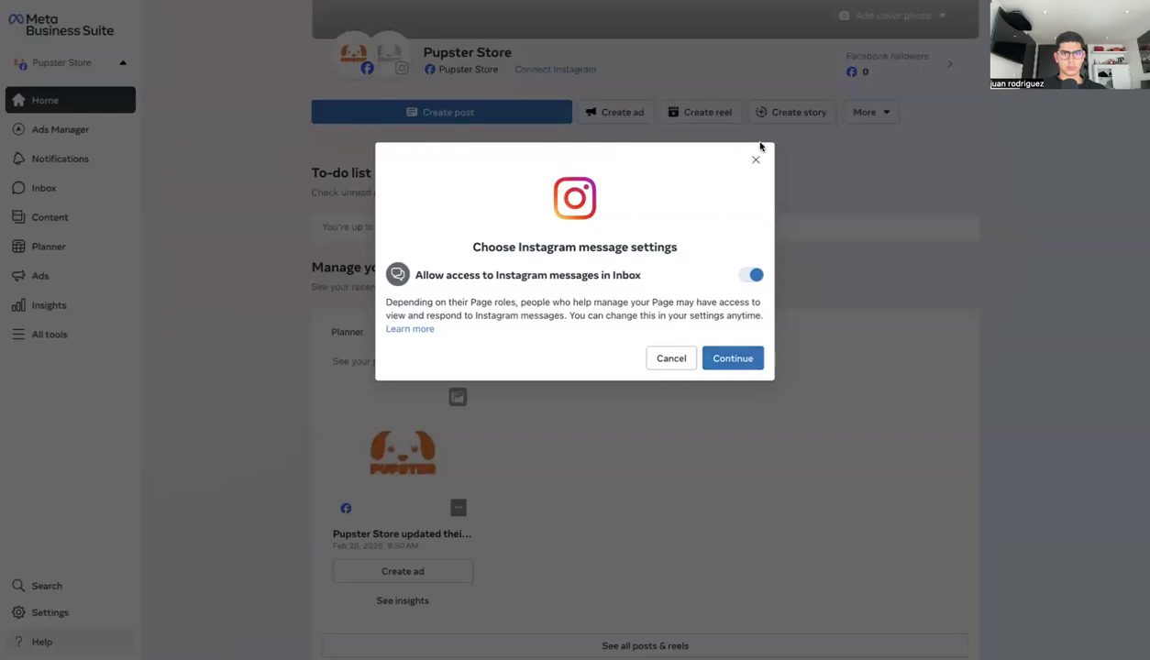
# Restart connecting Instagram to the Pupster Store Page by logging into an existing account, keeping Inbox message access
pyautogui.click(755, 159)
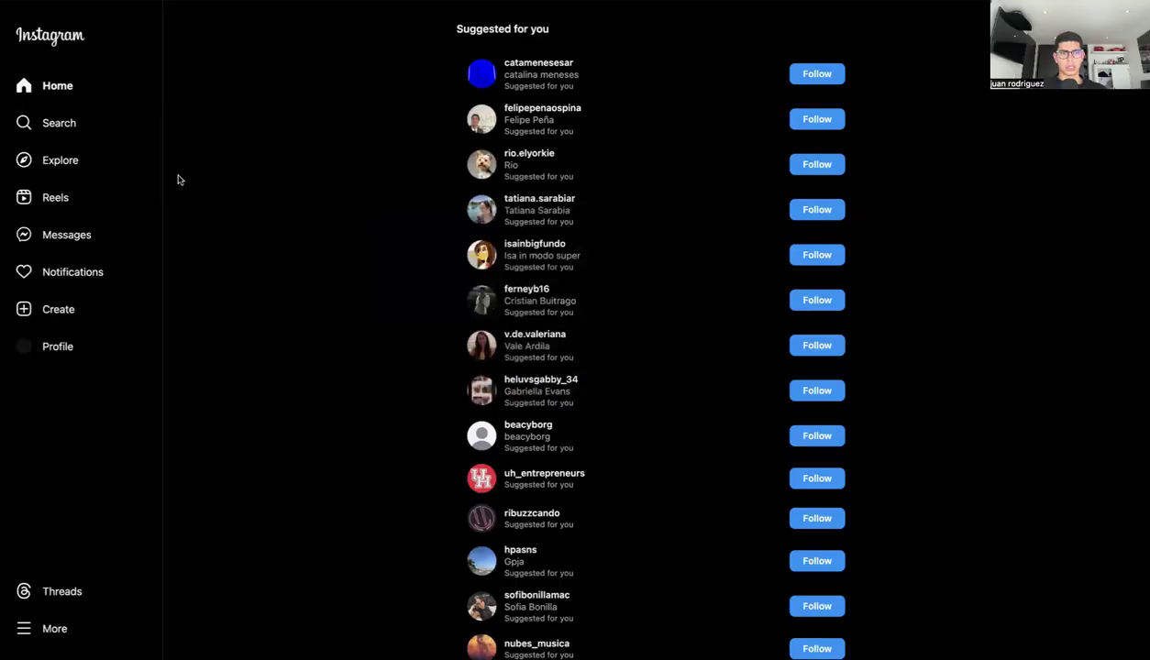
pyautogui.click(54, 349)
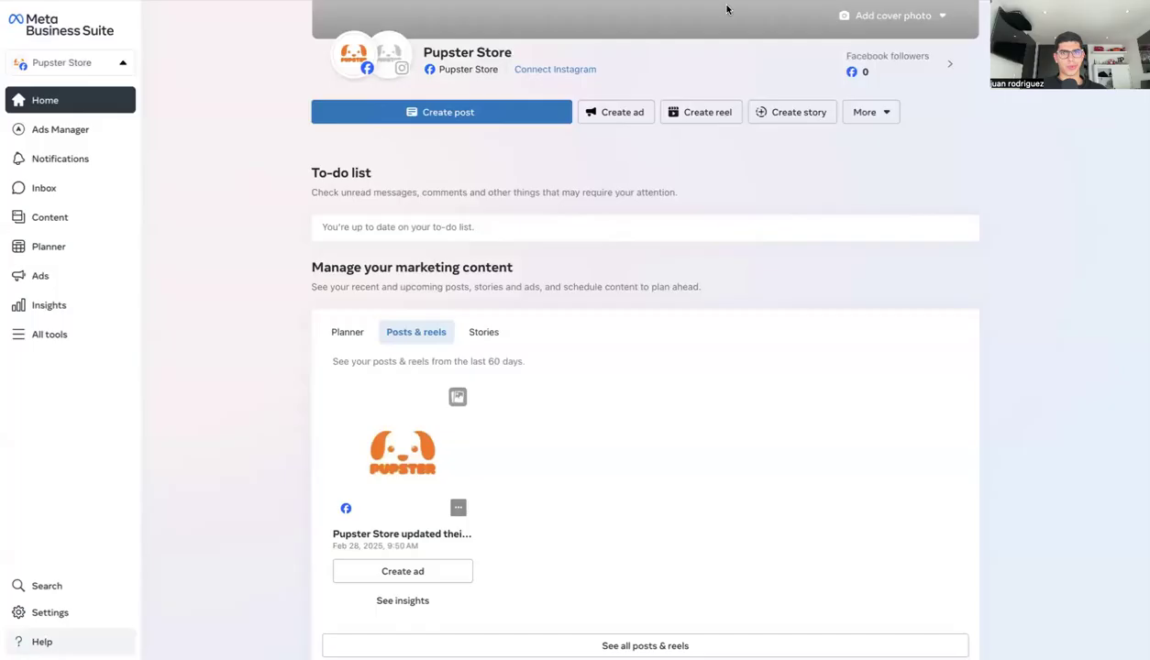
pyautogui.click(531, 70)
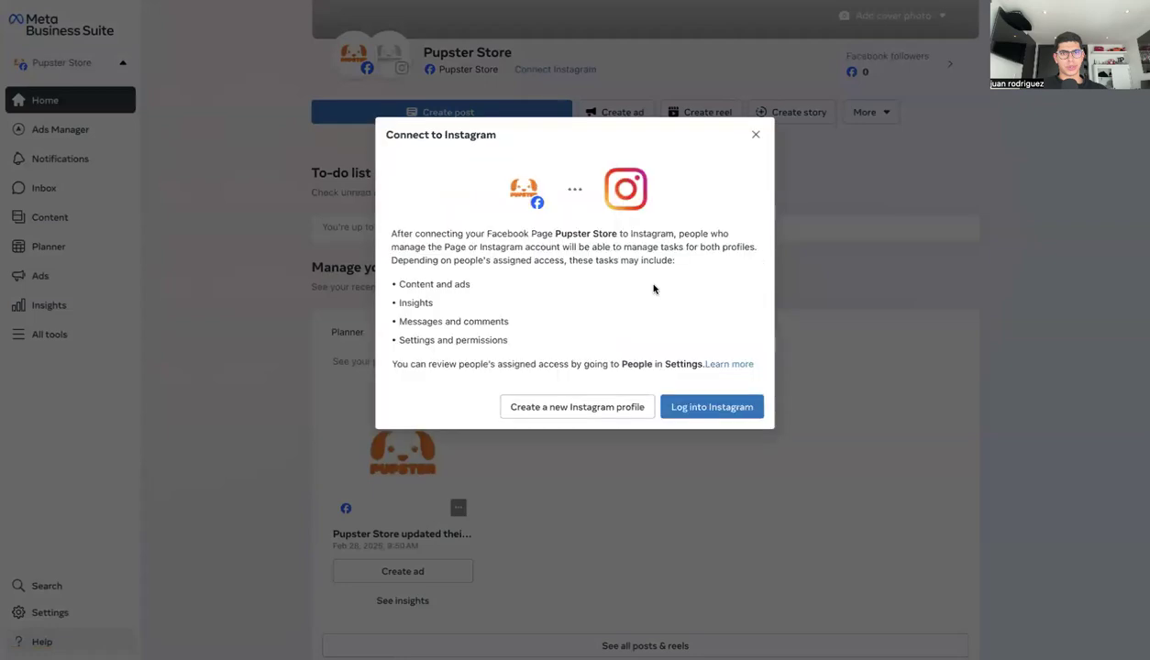
pyautogui.click(721, 403)
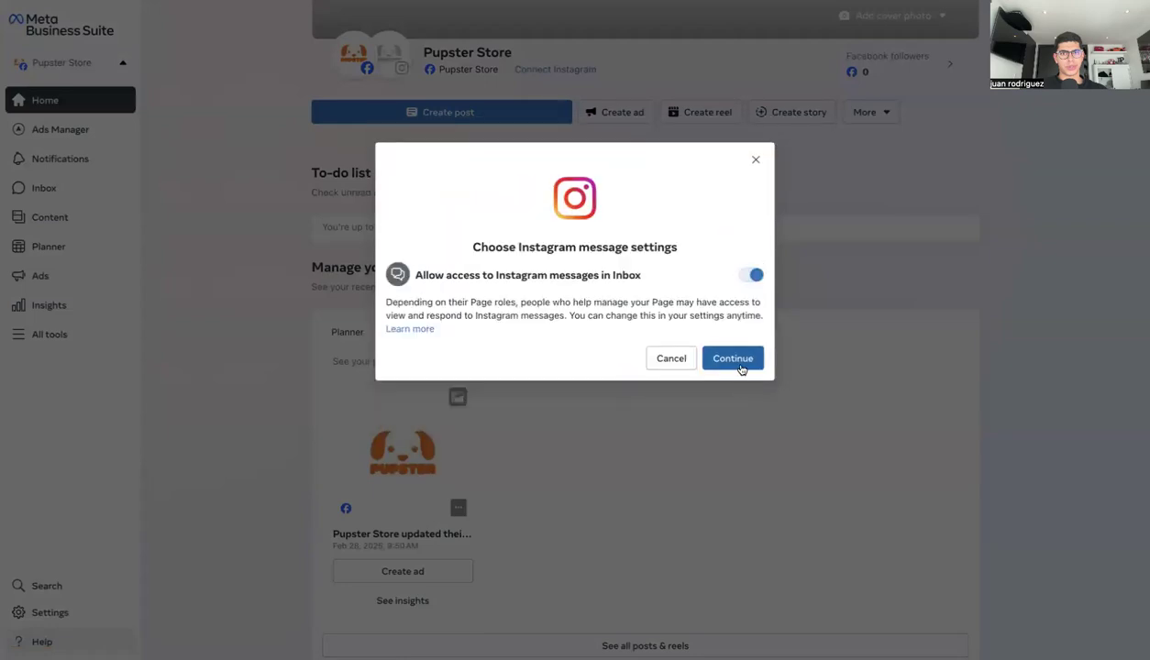
pyautogui.click(734, 361)
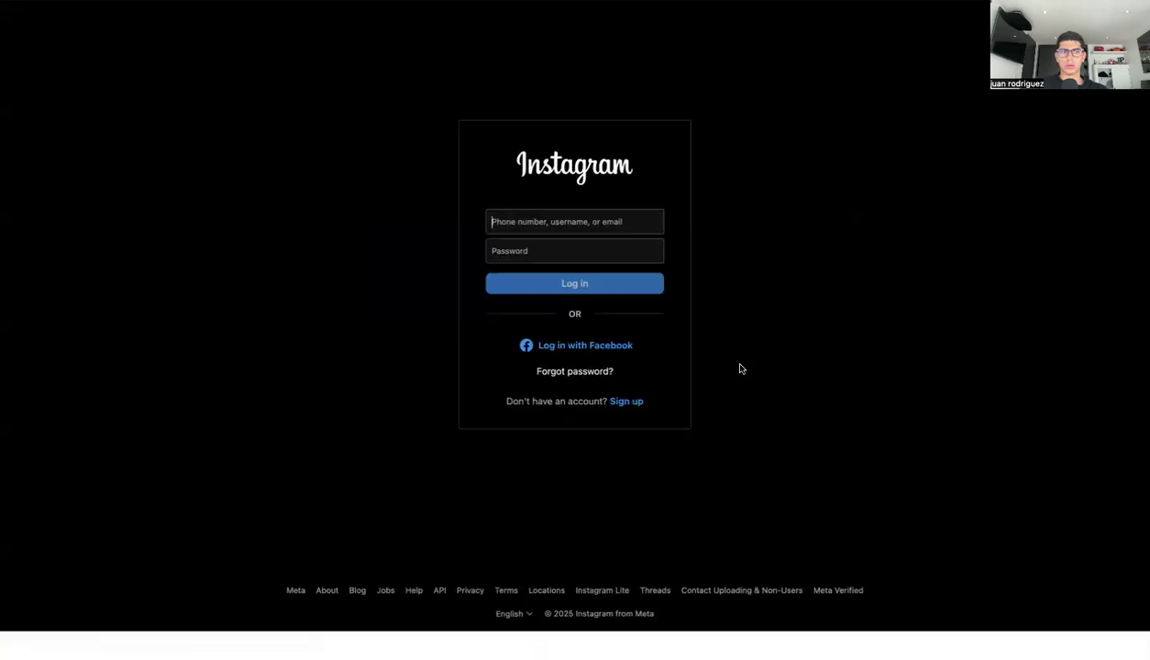
# Log into Instagram with the saved pupster.store login and save the login info
pyautogui.click(589, 222)
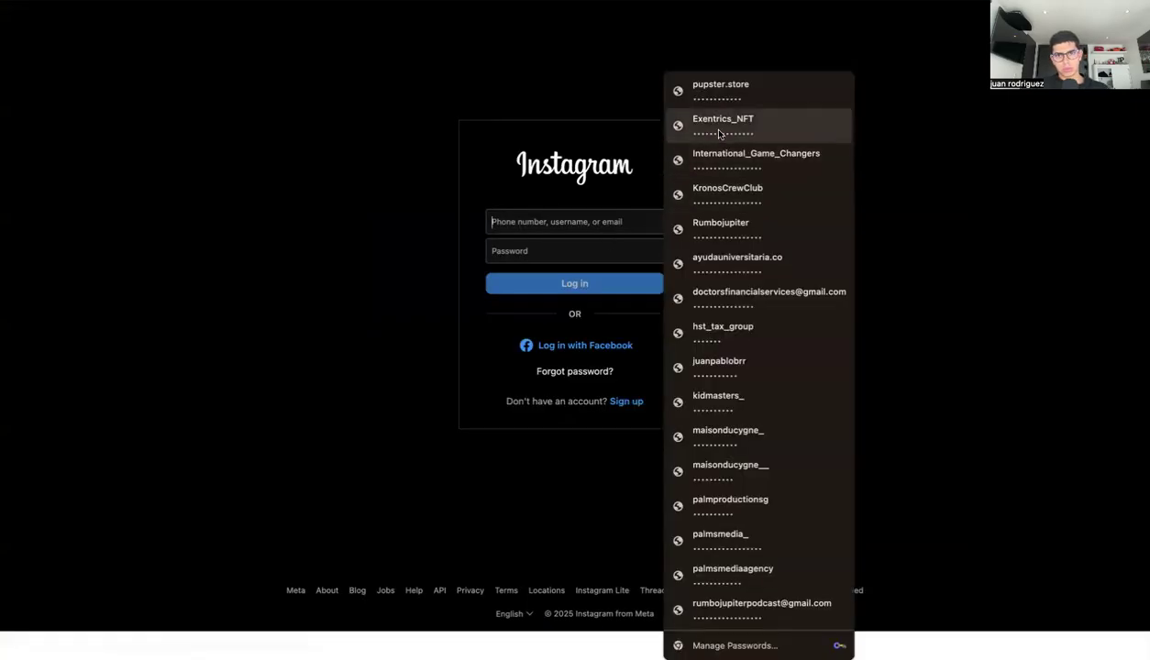
pyautogui.click(722, 109)
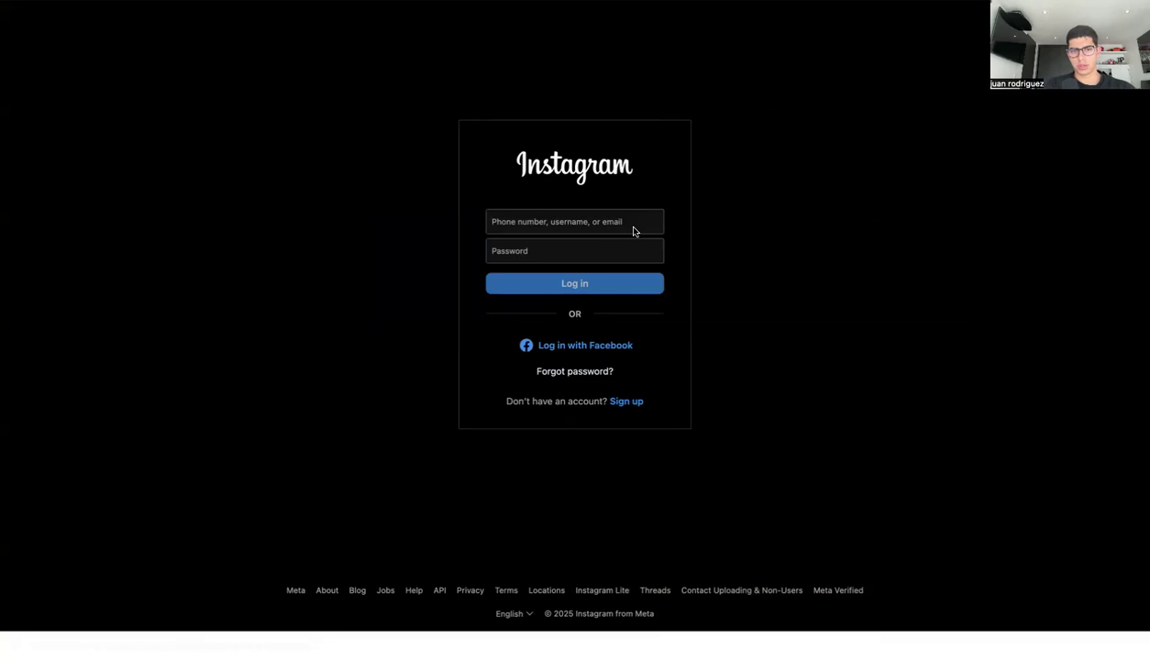
pyautogui.click(633, 228)
pyautogui.click(604, 286)
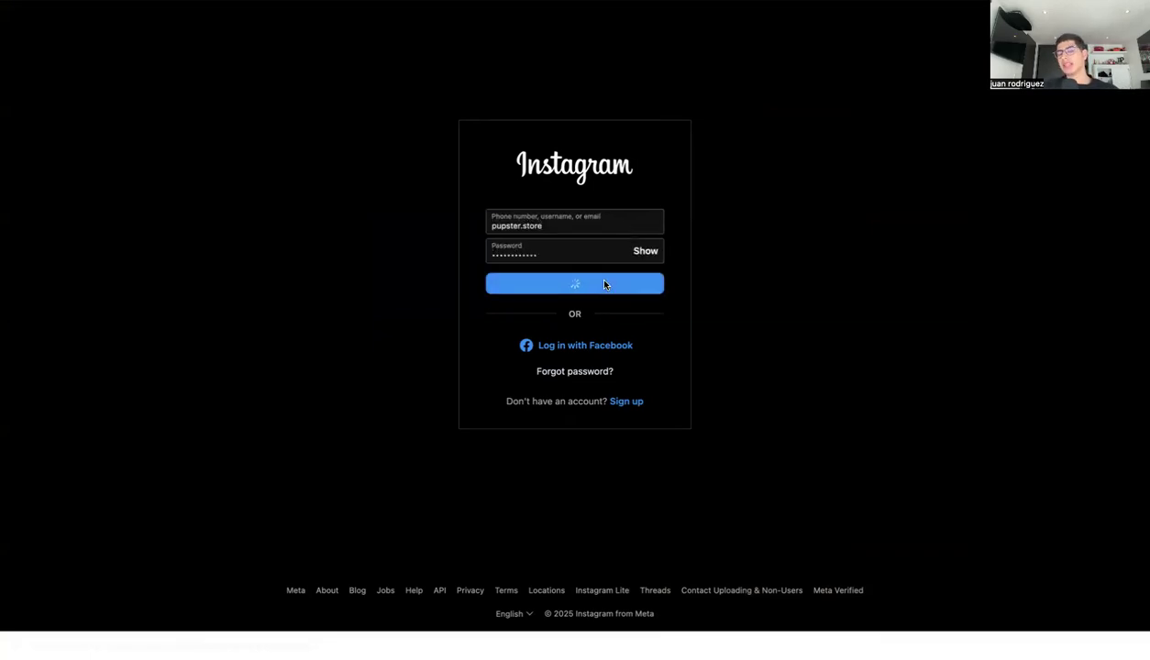
pyautogui.click(596, 335)
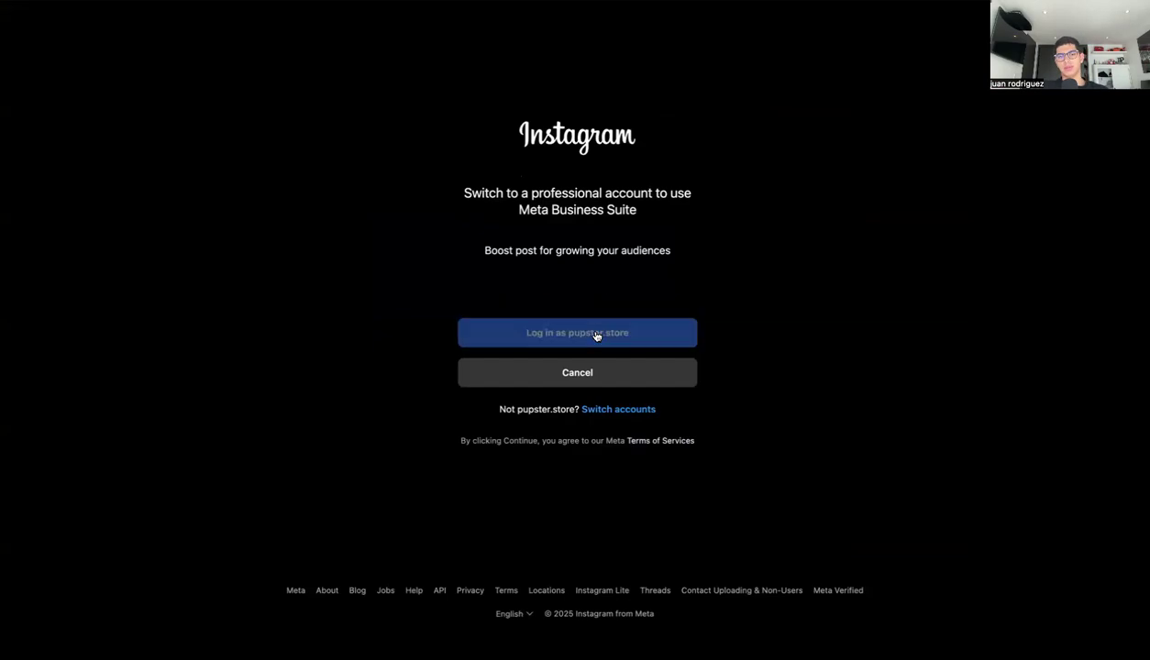
pyautogui.click(596, 334)
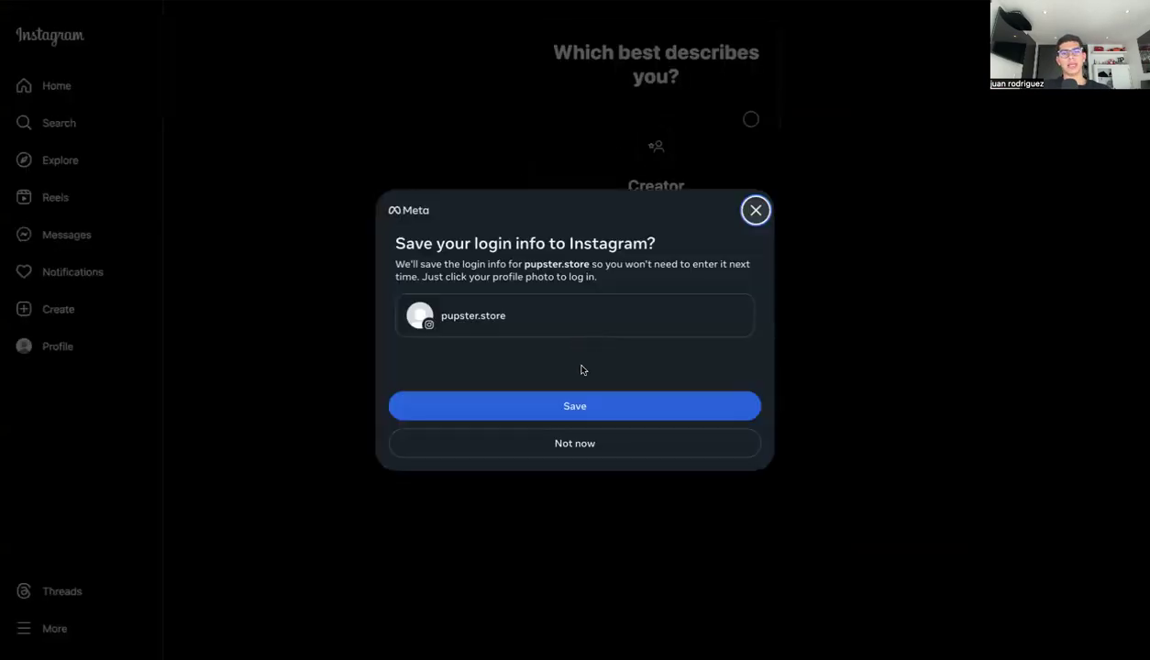
pyautogui.click(573, 407)
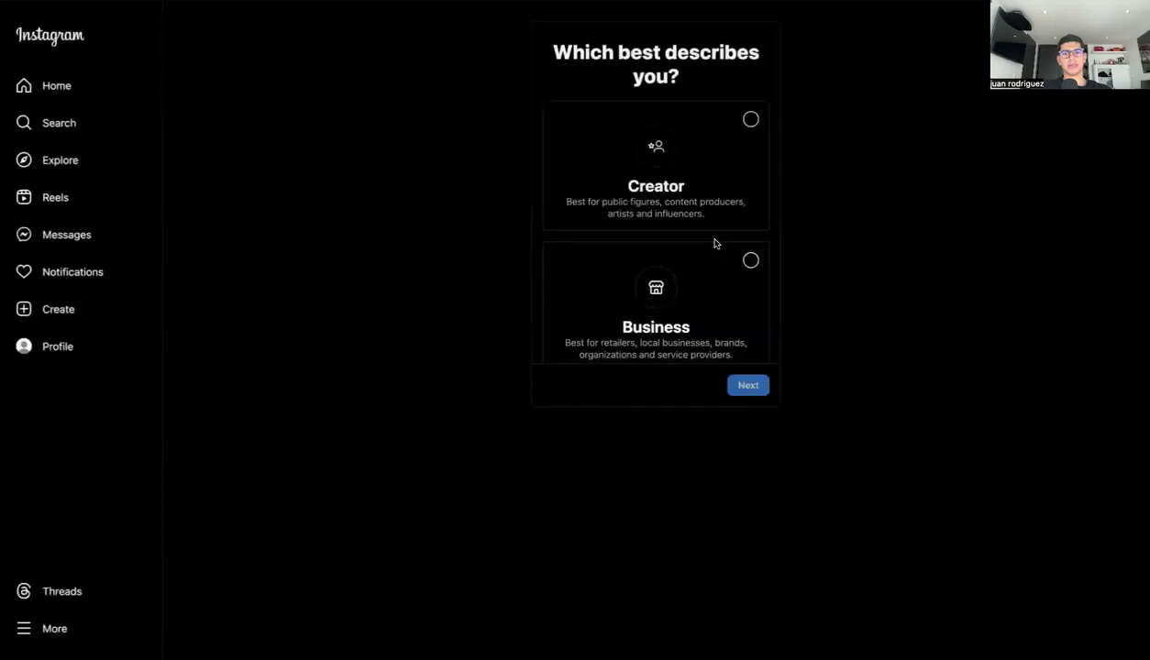
# Make pupster.store a Business account in Shopping & retail, without public contact info
pyautogui.click(750, 260)
pyautogui.click(740, 385)
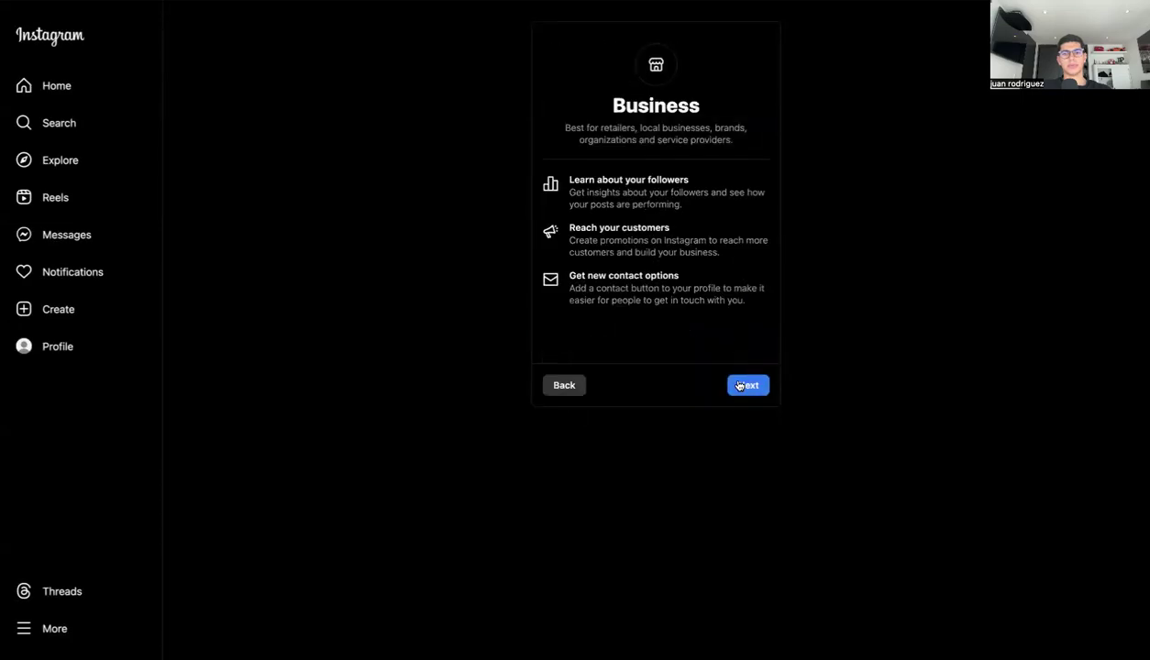
pyautogui.click(746, 385)
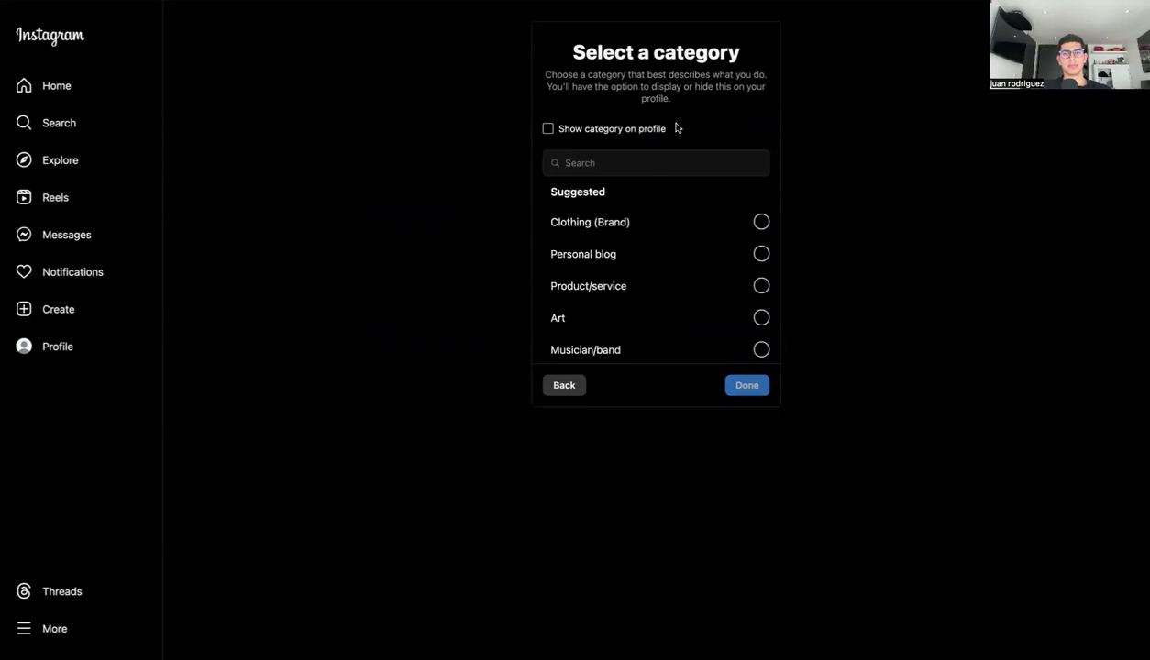
pyautogui.scroll(-3, 644, 262)
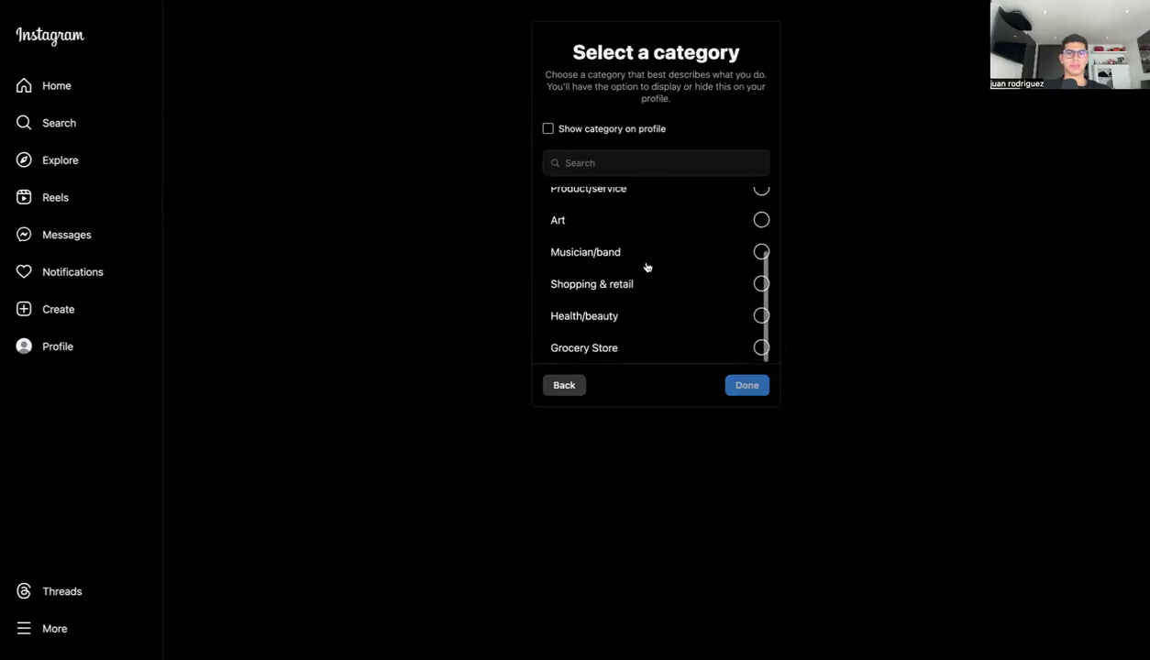
pyautogui.click(615, 282)
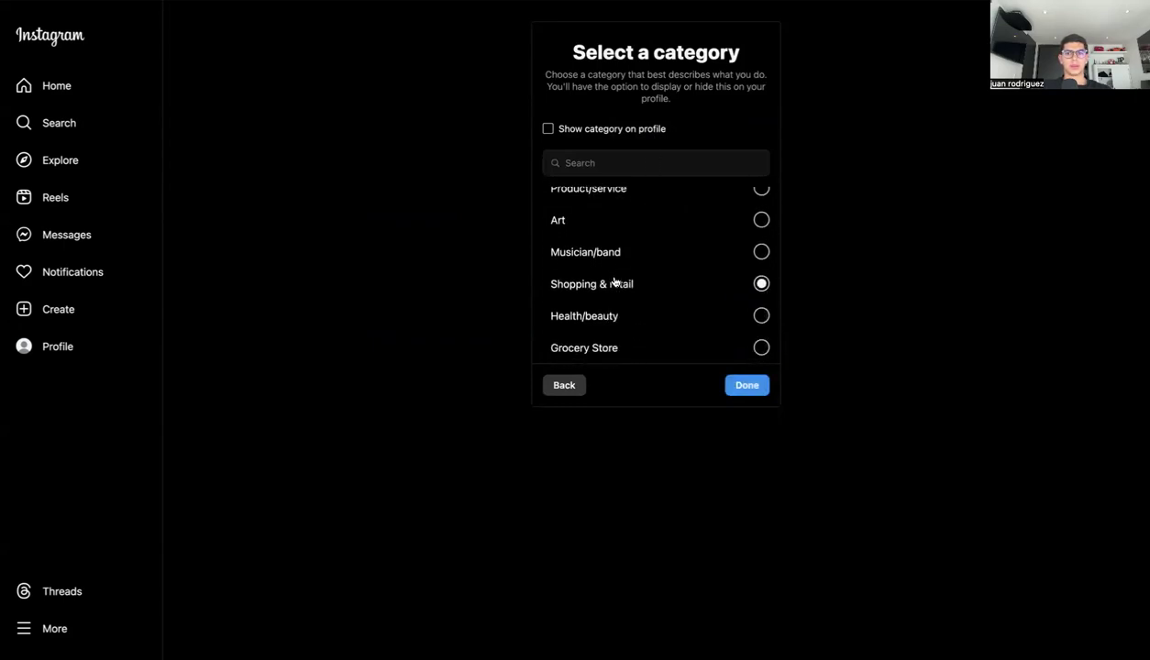
pyautogui.click(759, 386)
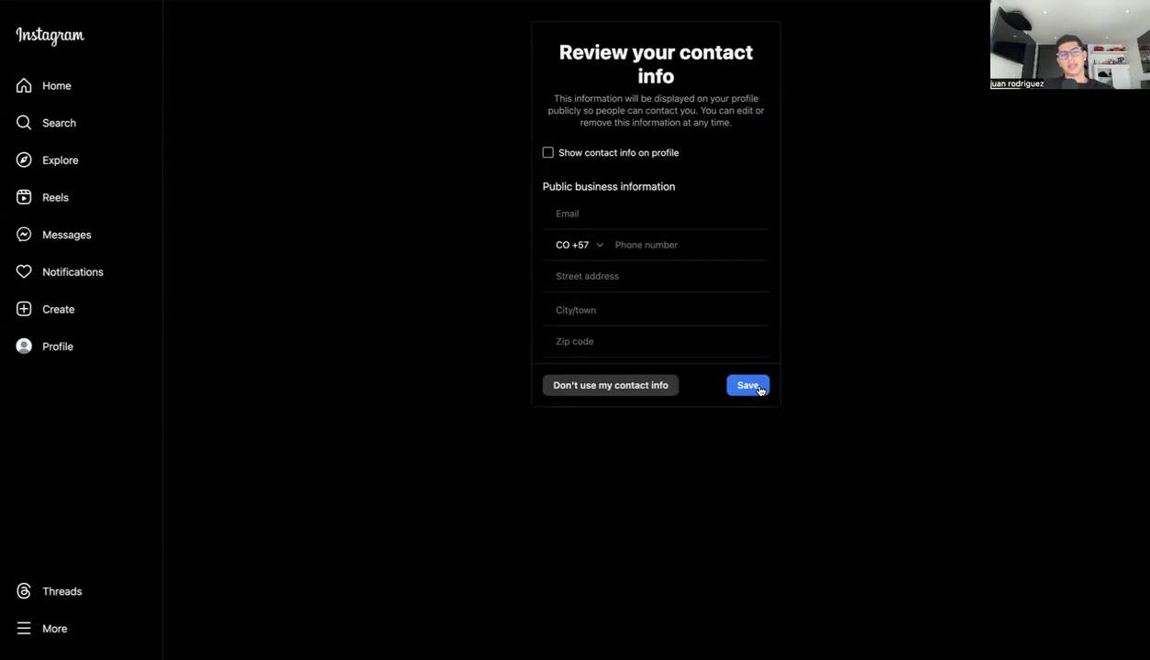
pyautogui.click(659, 385)
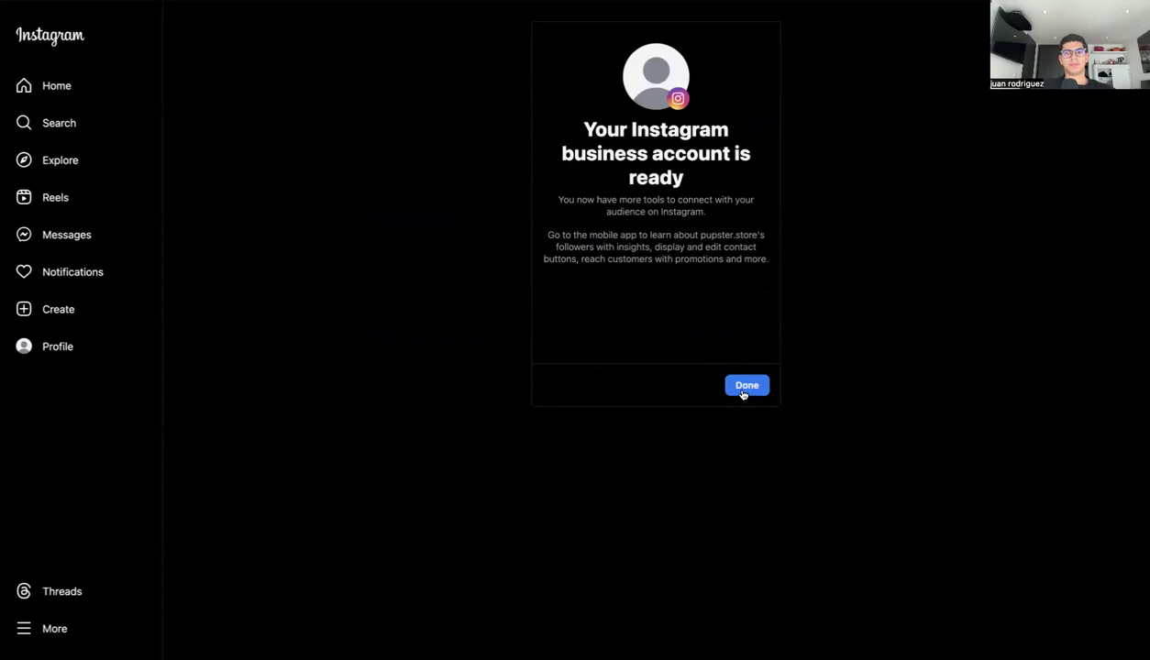
pyautogui.click(745, 386)
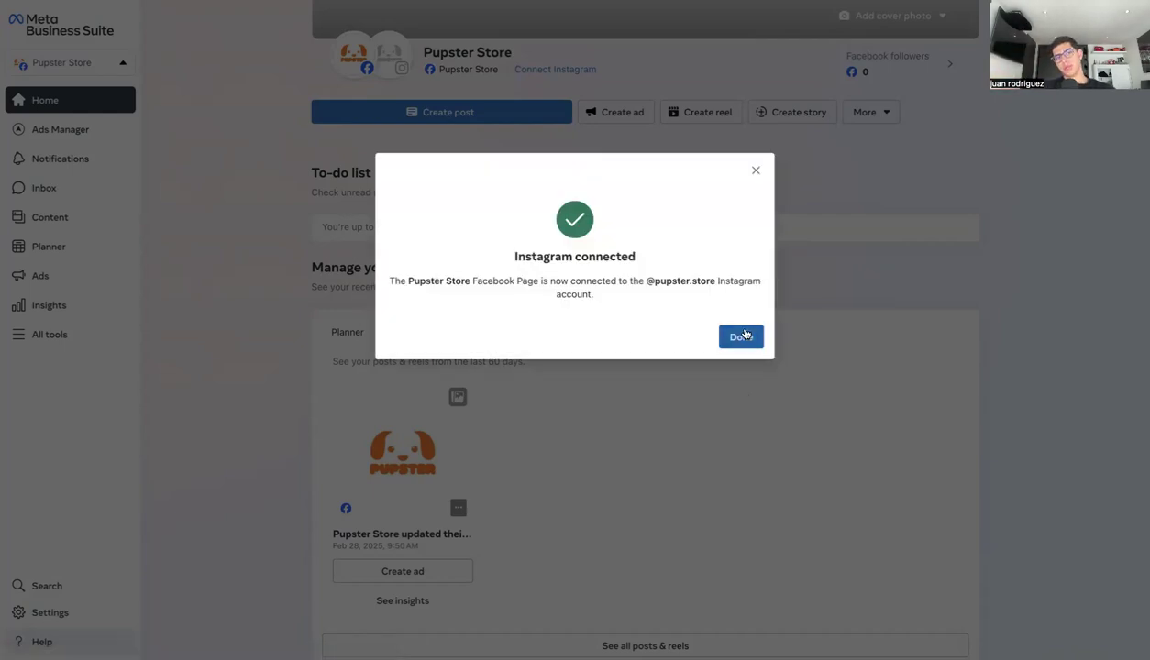
# Dismiss the Instagram-connected and portfolio prompts, then go from Ads Manager to business settings' Ad accounts
pyautogui.click(746, 335)
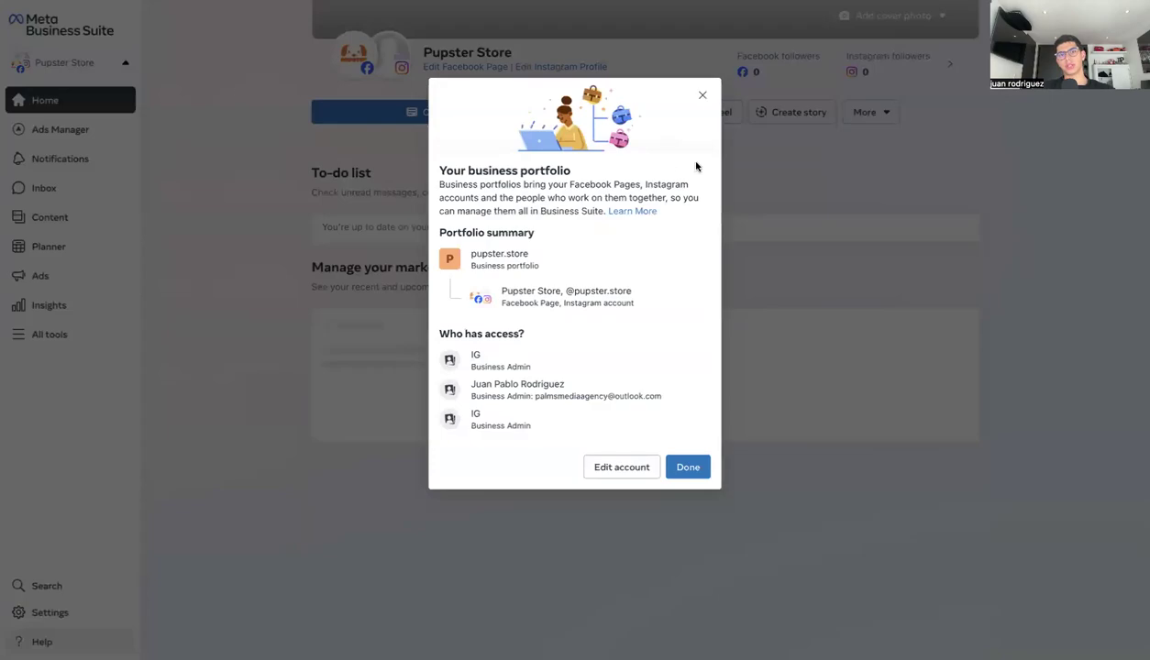
pyautogui.click(702, 95)
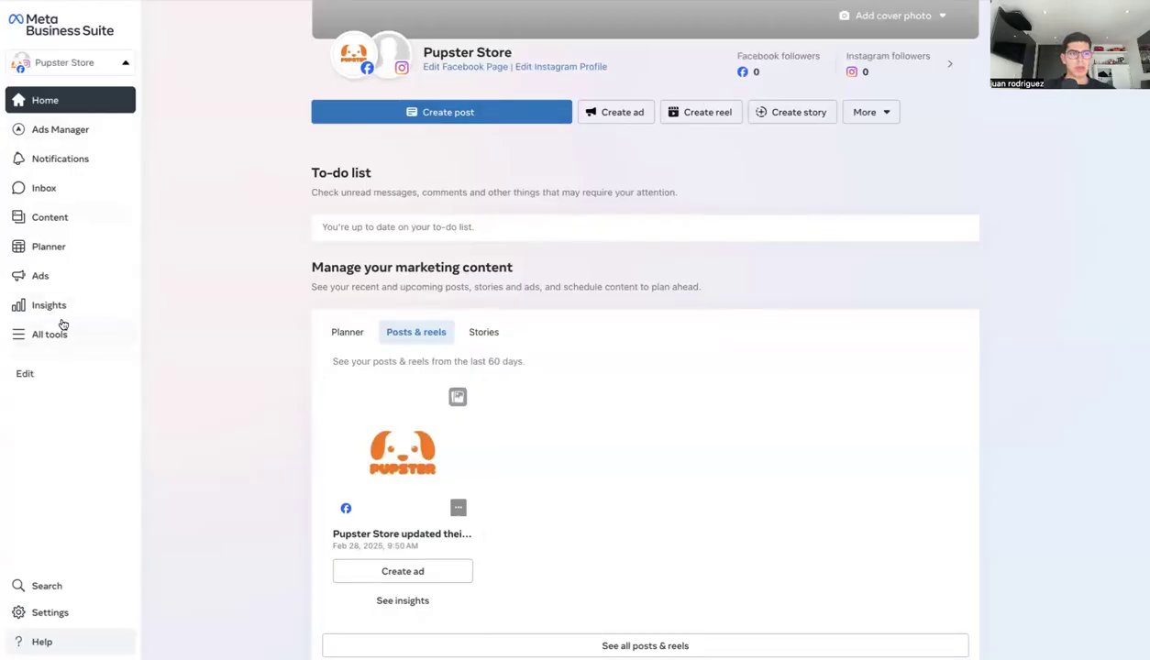
pyautogui.moveTo(72, 134)
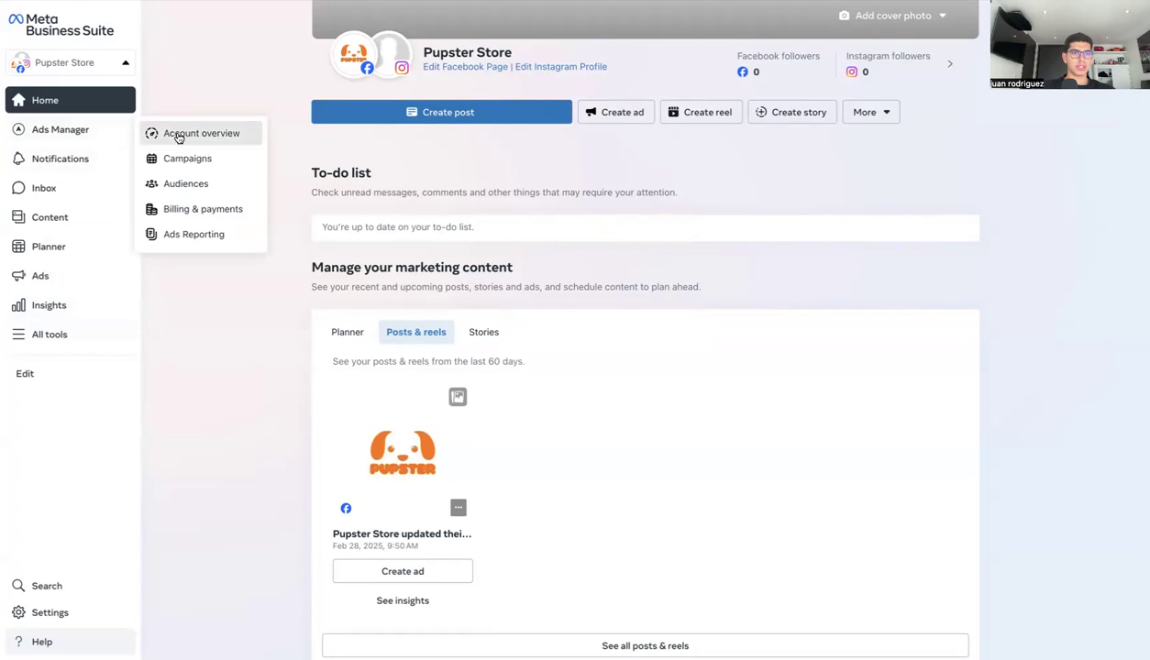
pyautogui.click(174, 136)
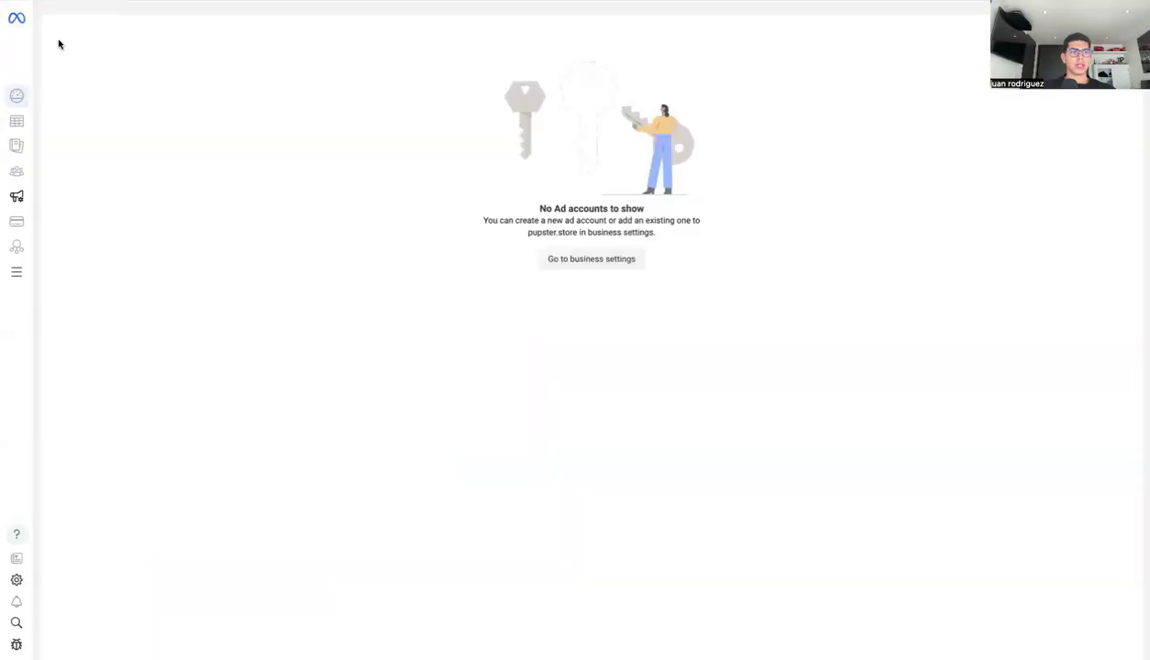
pyautogui.moveTo(16, 115)
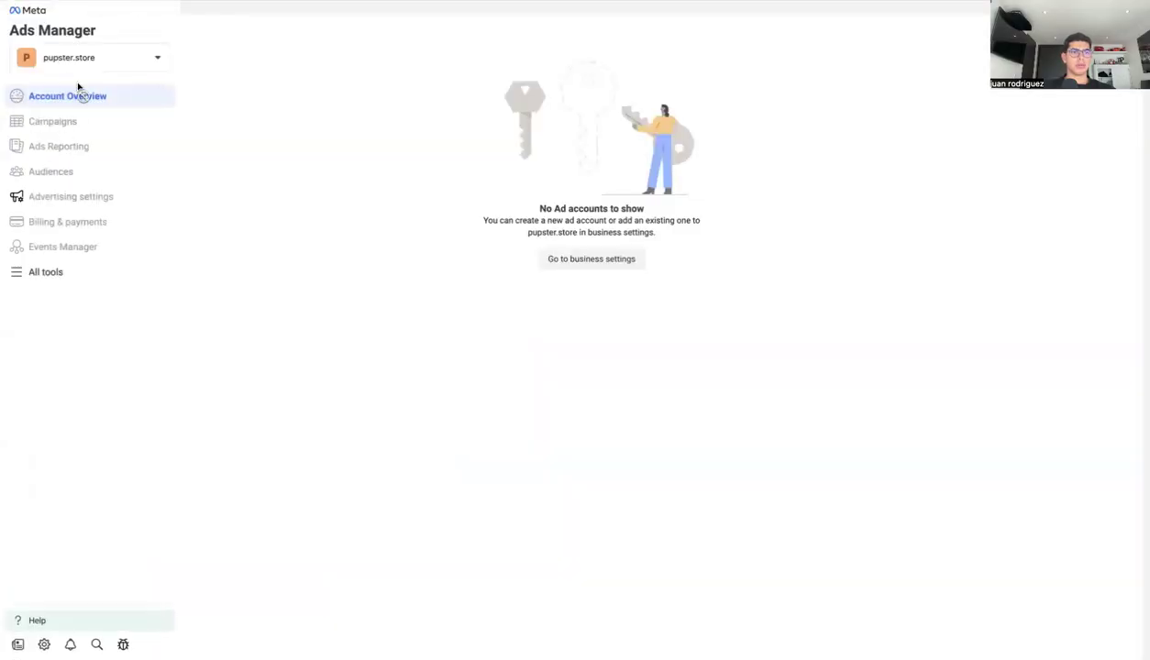
pyautogui.click(83, 56)
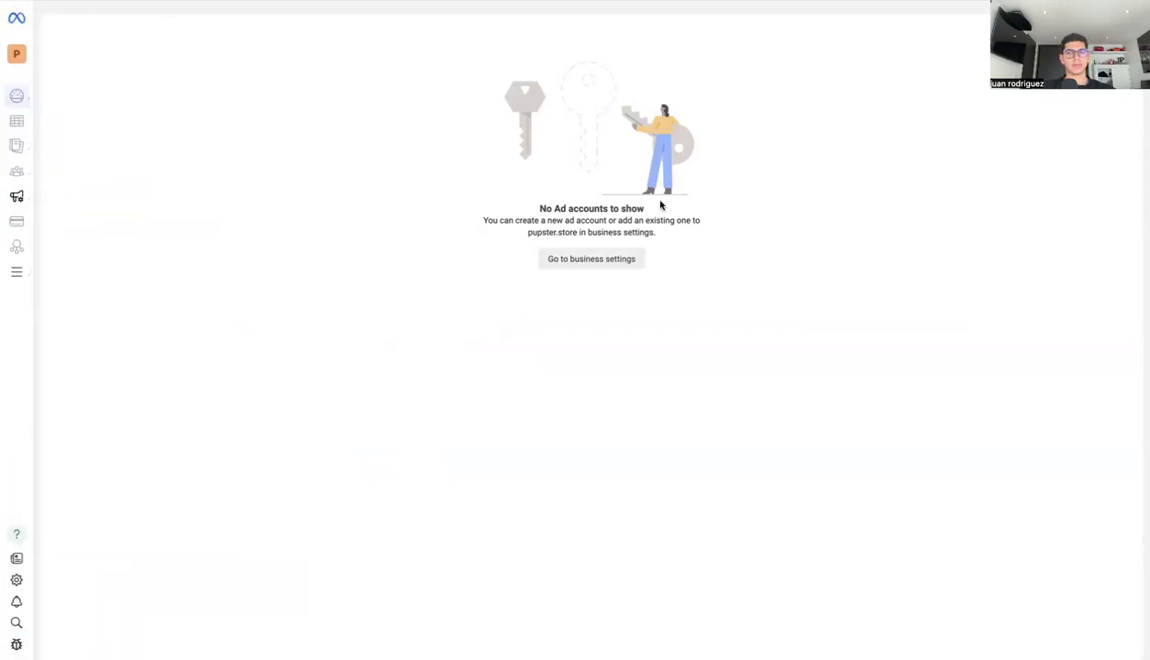
pyautogui.click(578, 259)
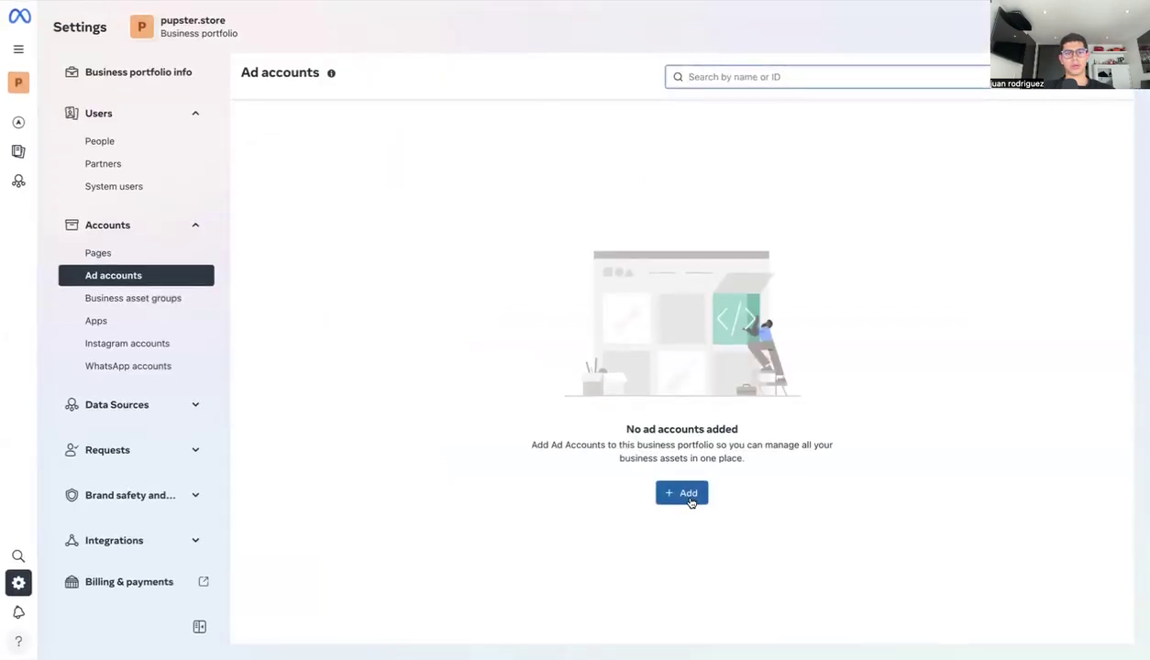
# Start a new ad account named PUPSTER AD ACCOUNT with the America/Bogota time zone
pyautogui.click(685, 493)
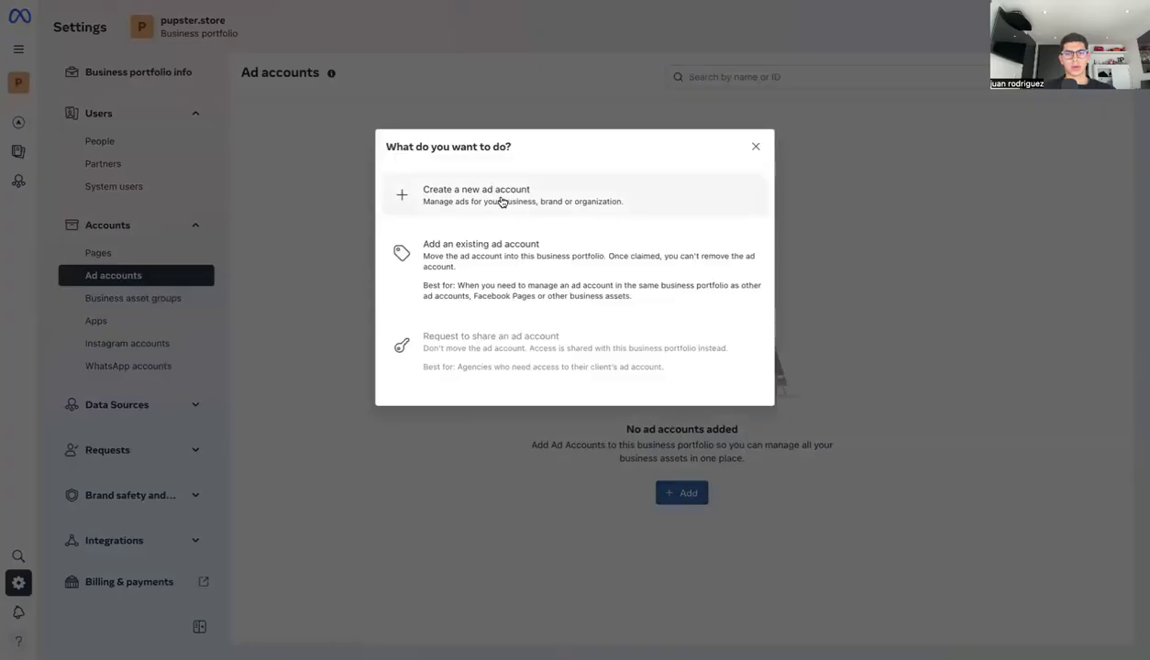
pyautogui.click(501, 201)
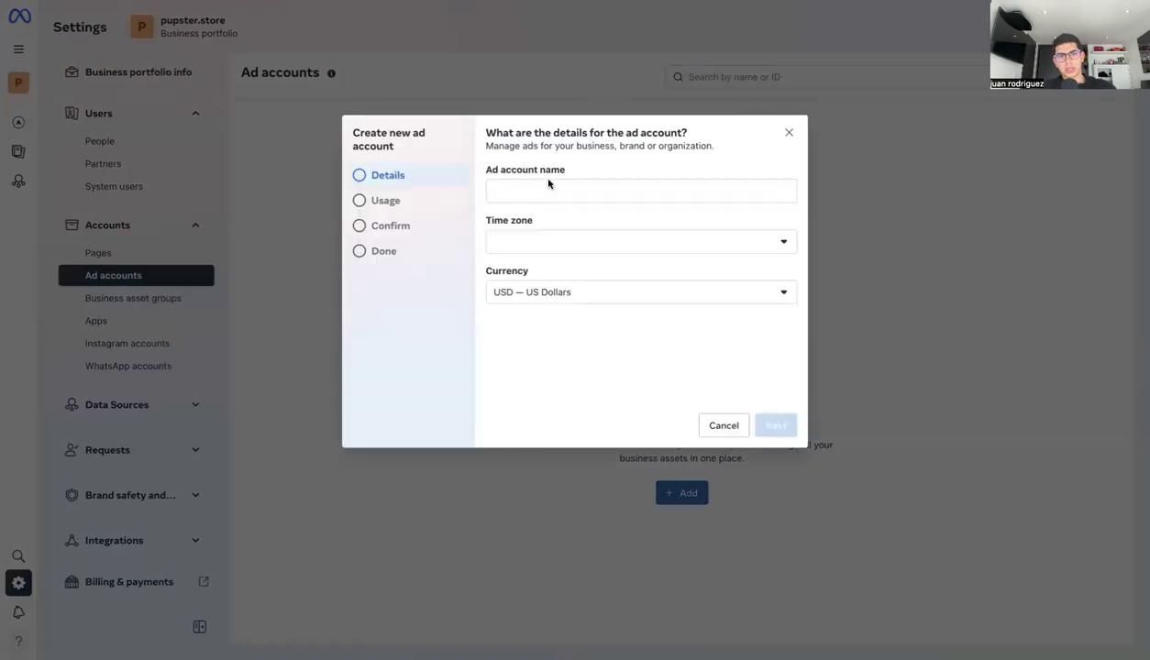
pyautogui.click(530, 194)
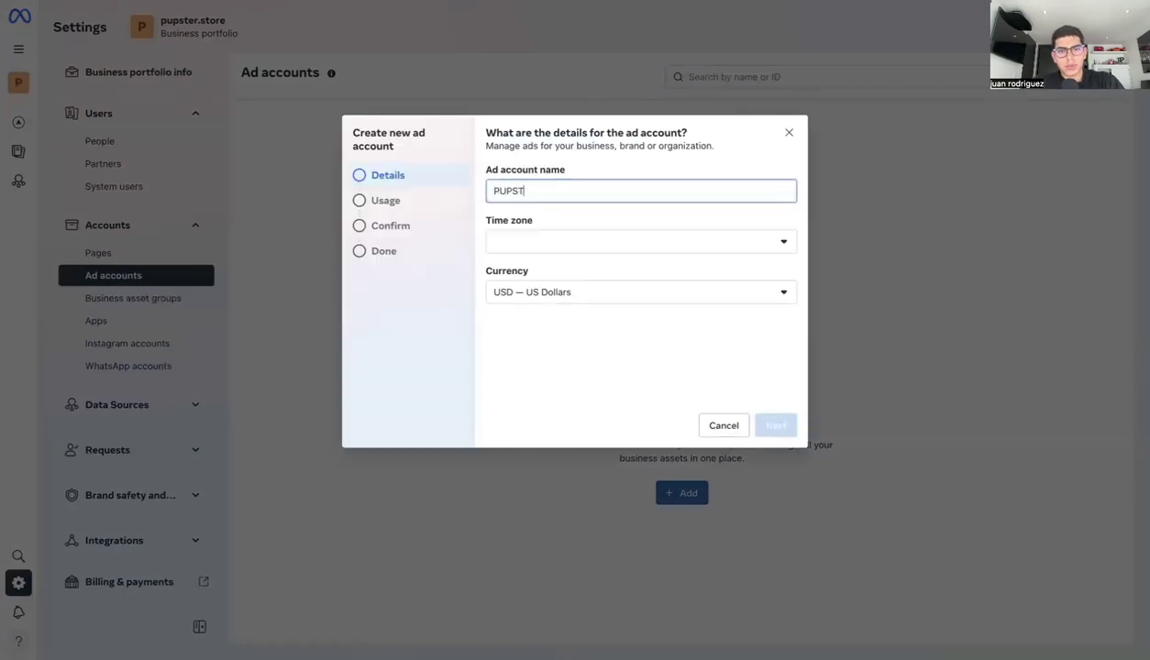
pyautogui.click(570, 243)
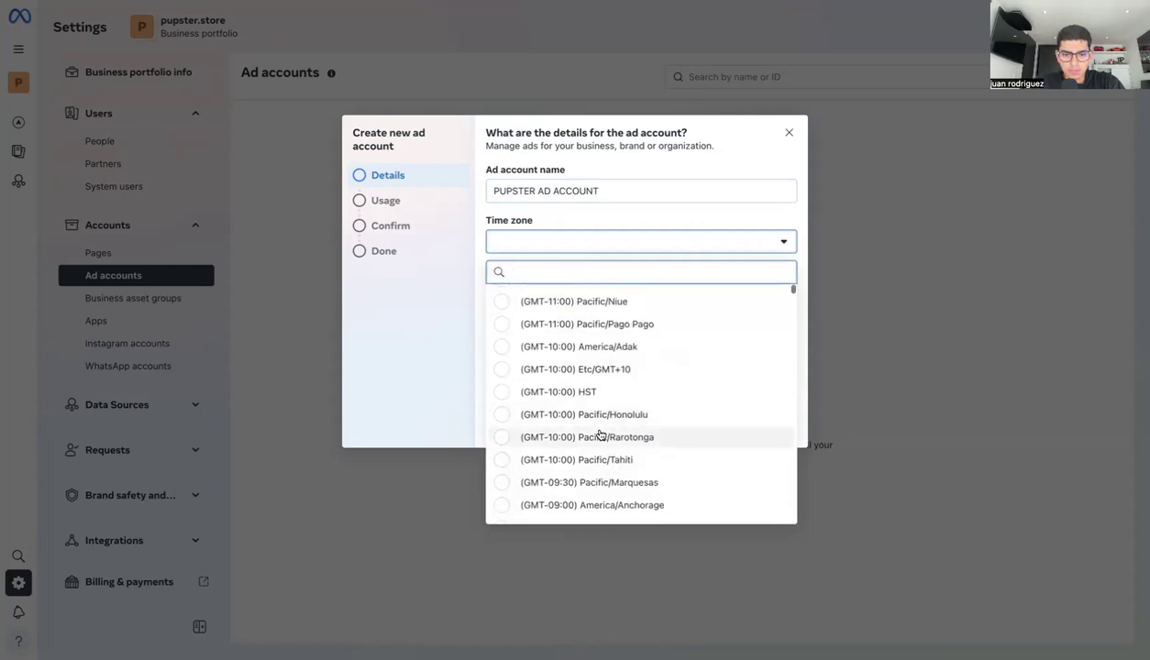
pyautogui.scroll(-5, 600, 434)
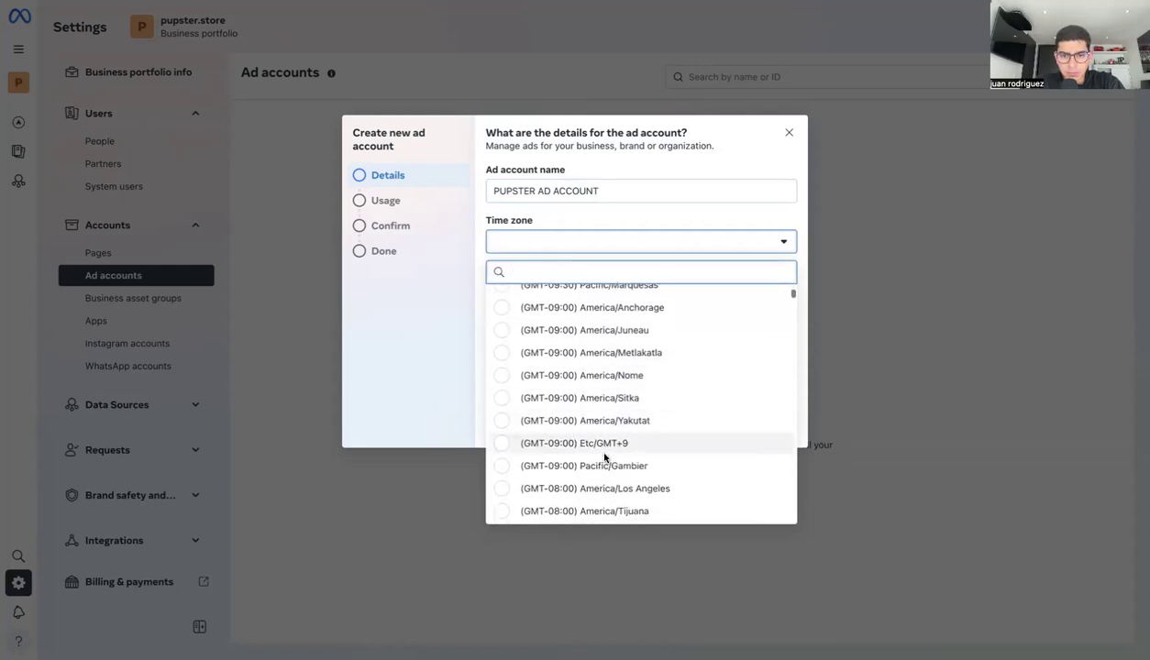
pyautogui.write('BOGO')
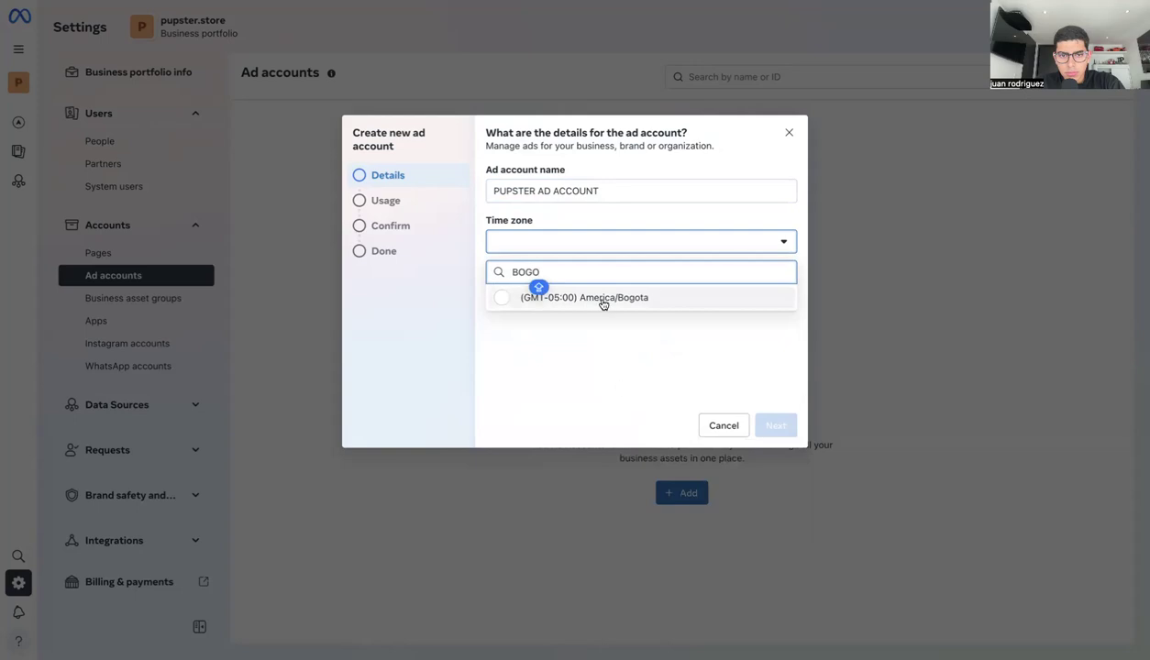
pyautogui.click(601, 298)
# Accept the Meta terms of service and create the PUPSTER AD ACCOUNT
pyautogui.click(774, 424)
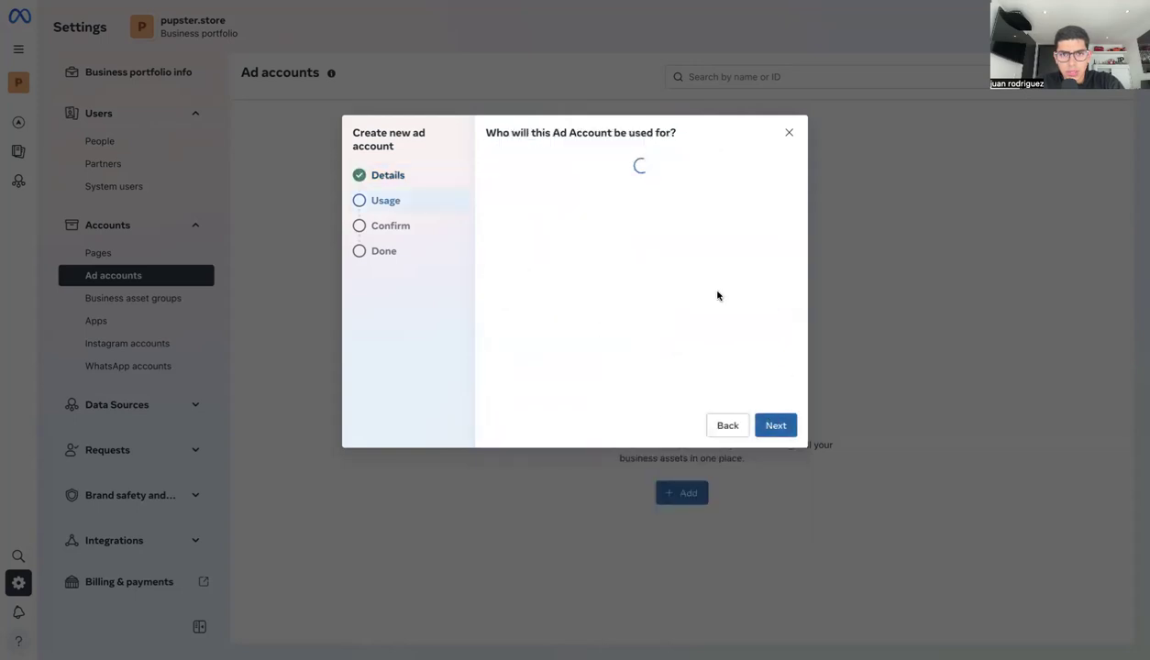
pyautogui.click(773, 423)
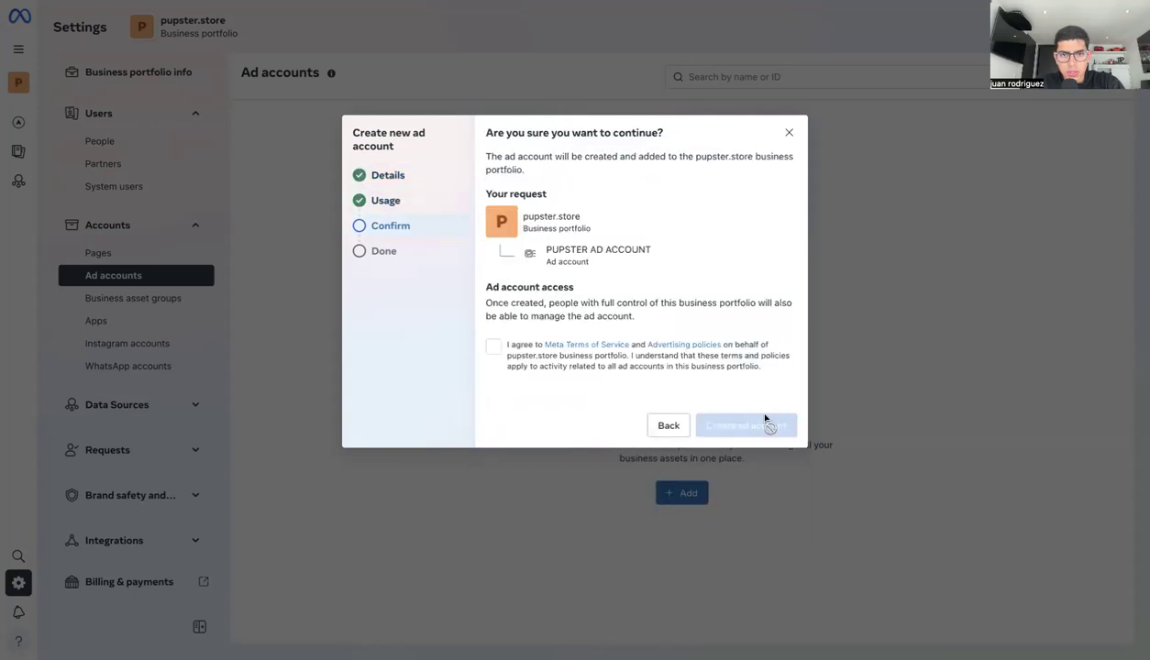
pyautogui.click(494, 348)
pyautogui.click(726, 427)
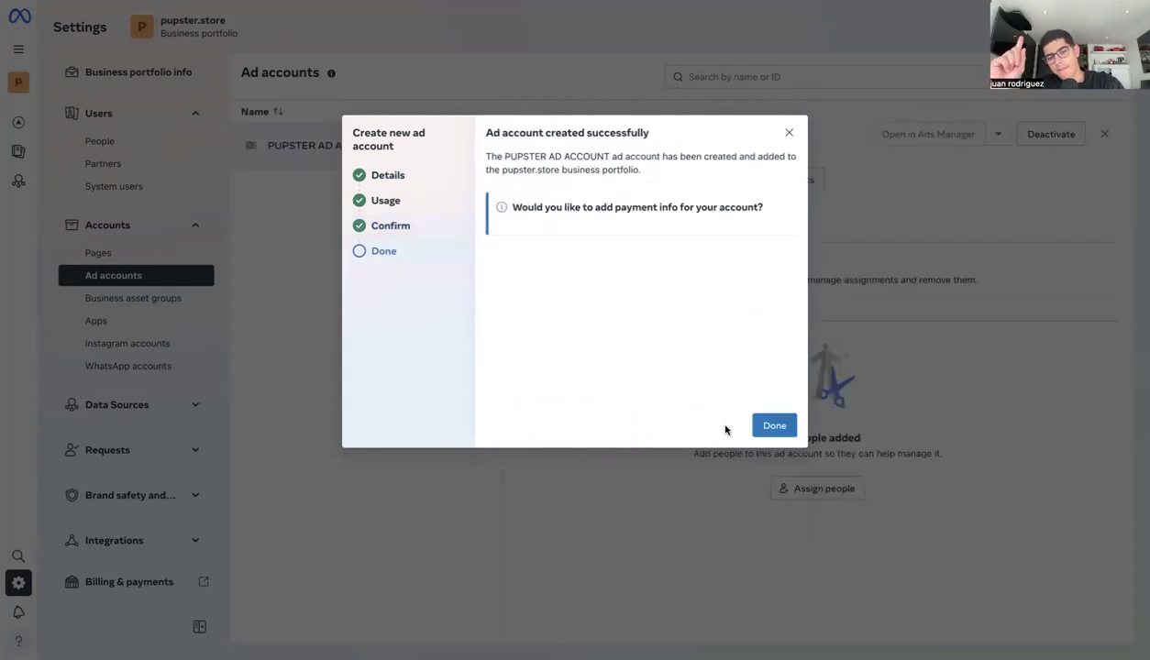
pyautogui.click(764, 429)
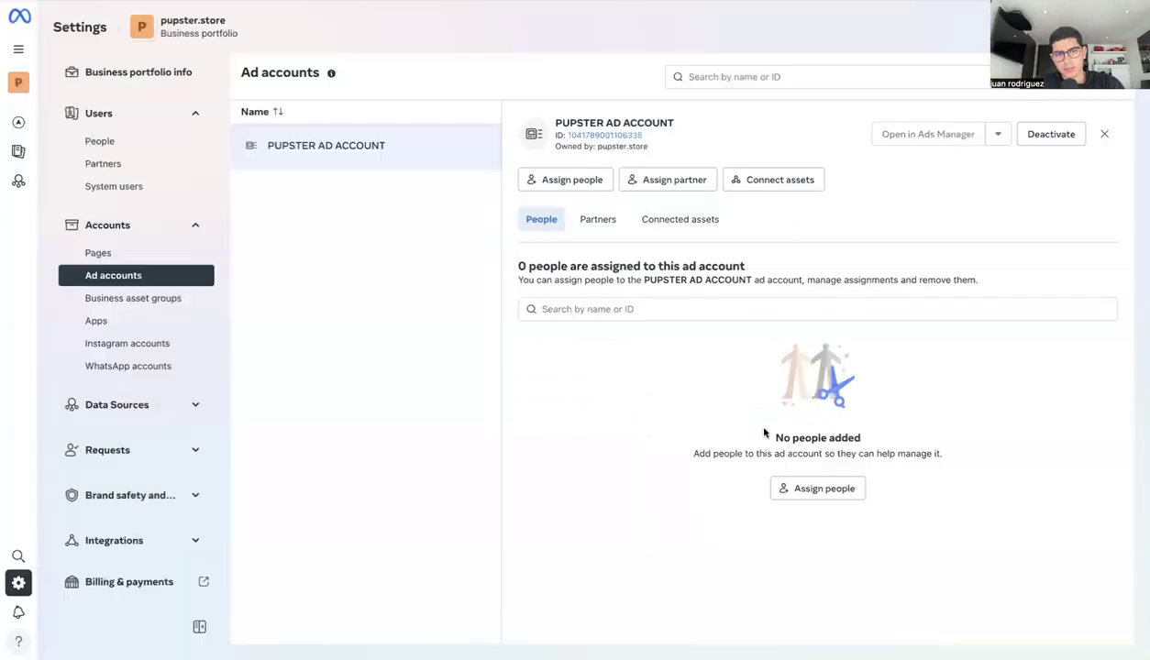
# Visit the Pupster Store Facebook page, then open Shopify's canceled-plan page via the address bar
pyautogui.click(19, 50)
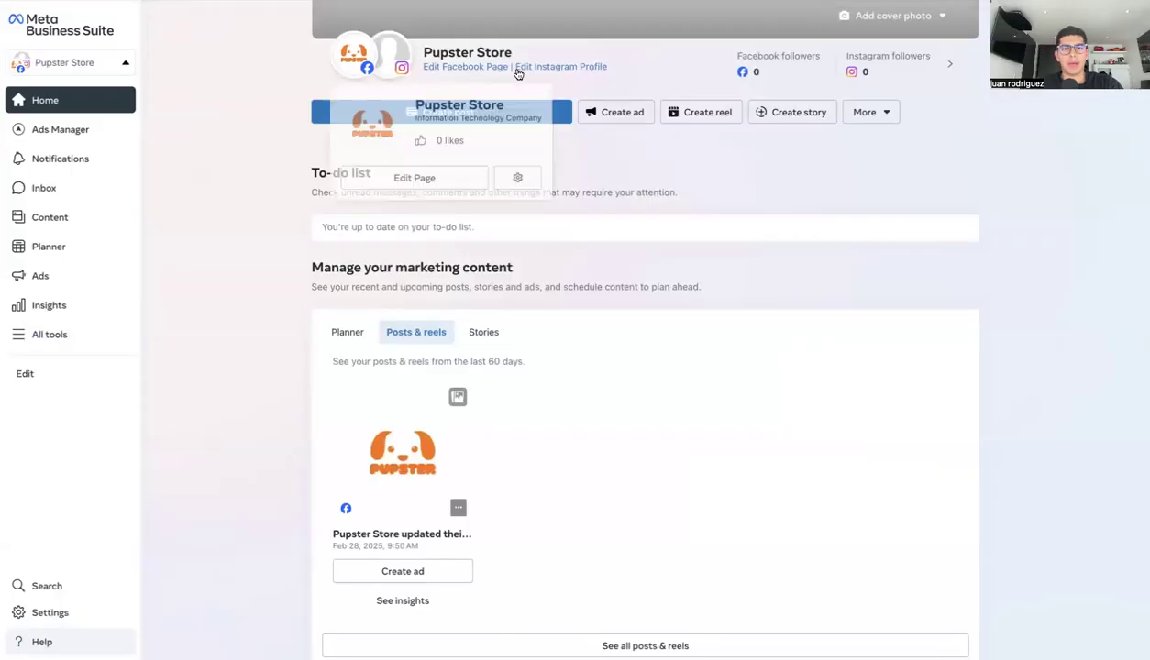
pyautogui.click(463, 67)
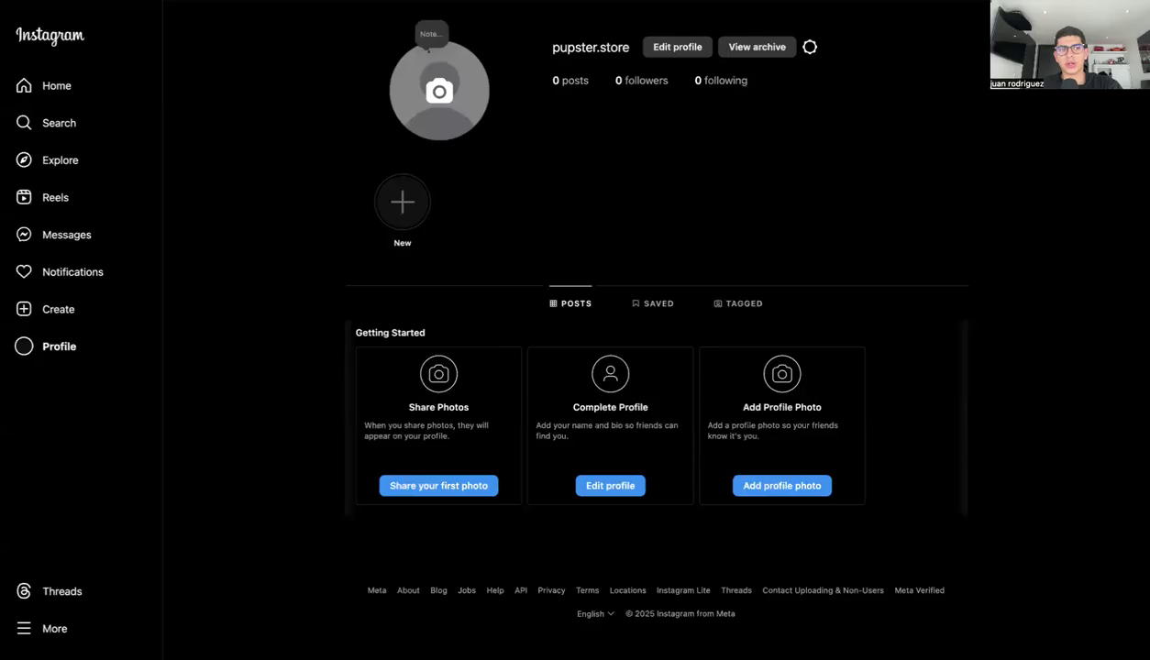
pyautogui.hotkey('ctrl', 'l')
pyautogui.write('shop')
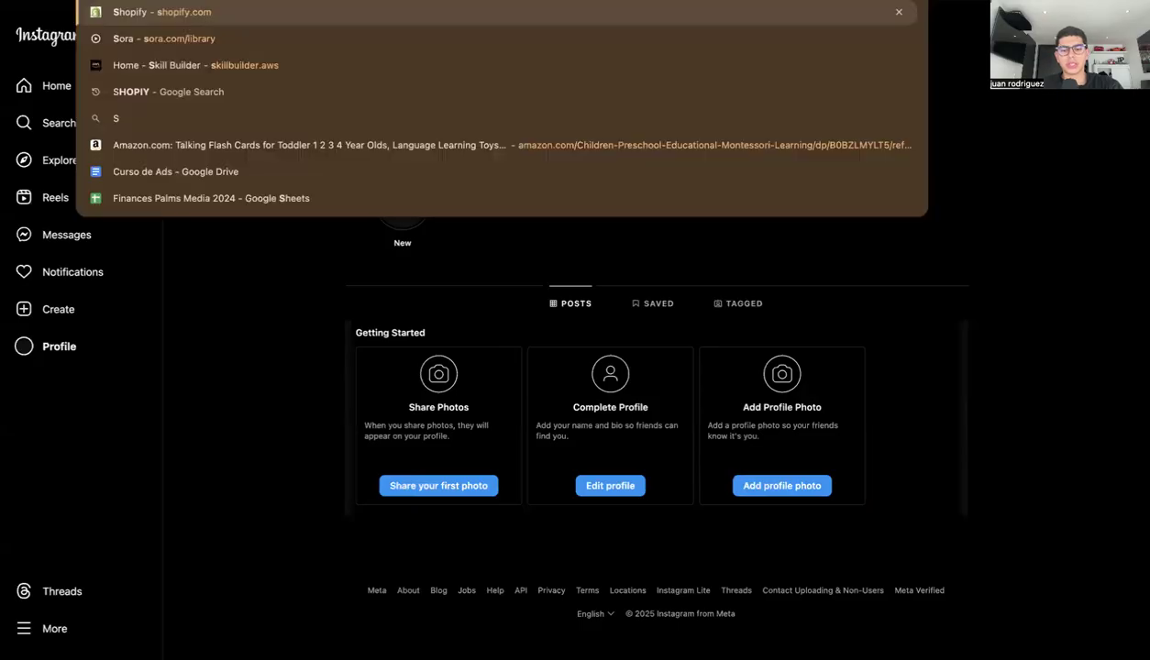
pyautogui.press('Escape')
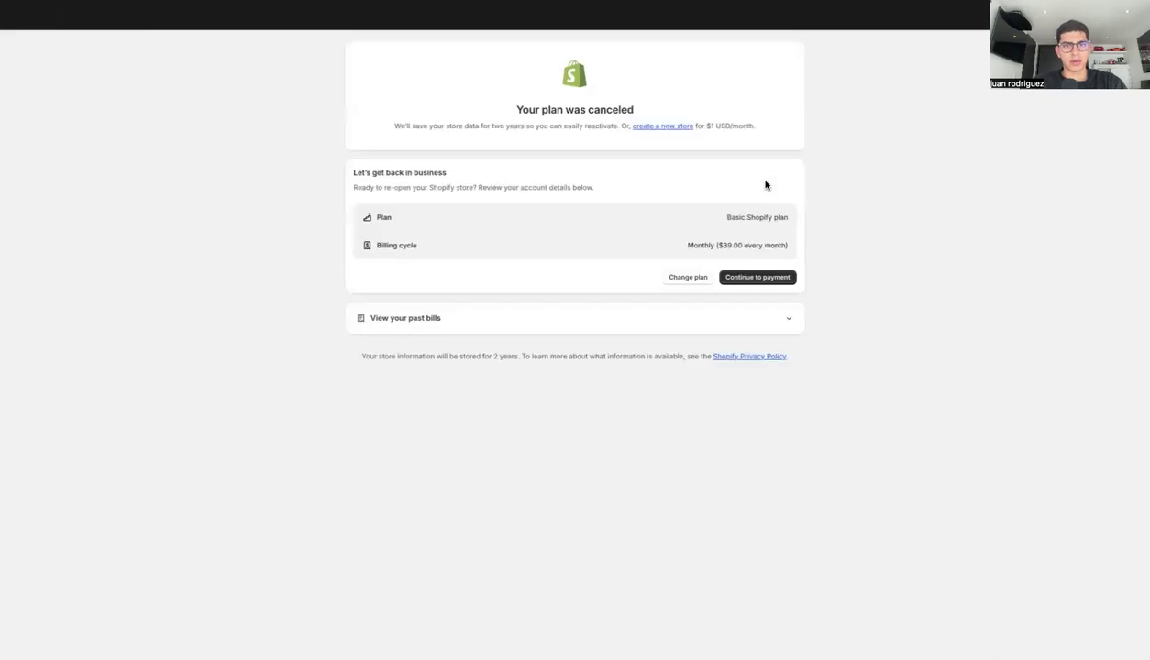
# Log out of Shopify and try logging in with a saved account, which fails on the password
pyautogui.click(1129, 14)
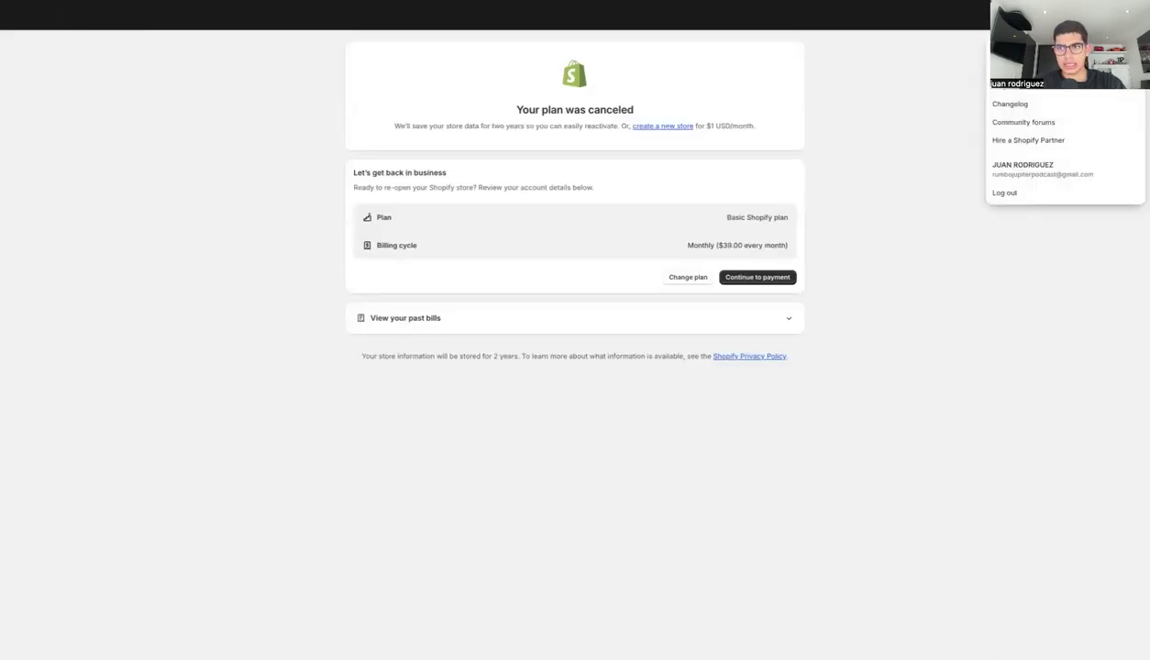
pyautogui.click(1015, 190)
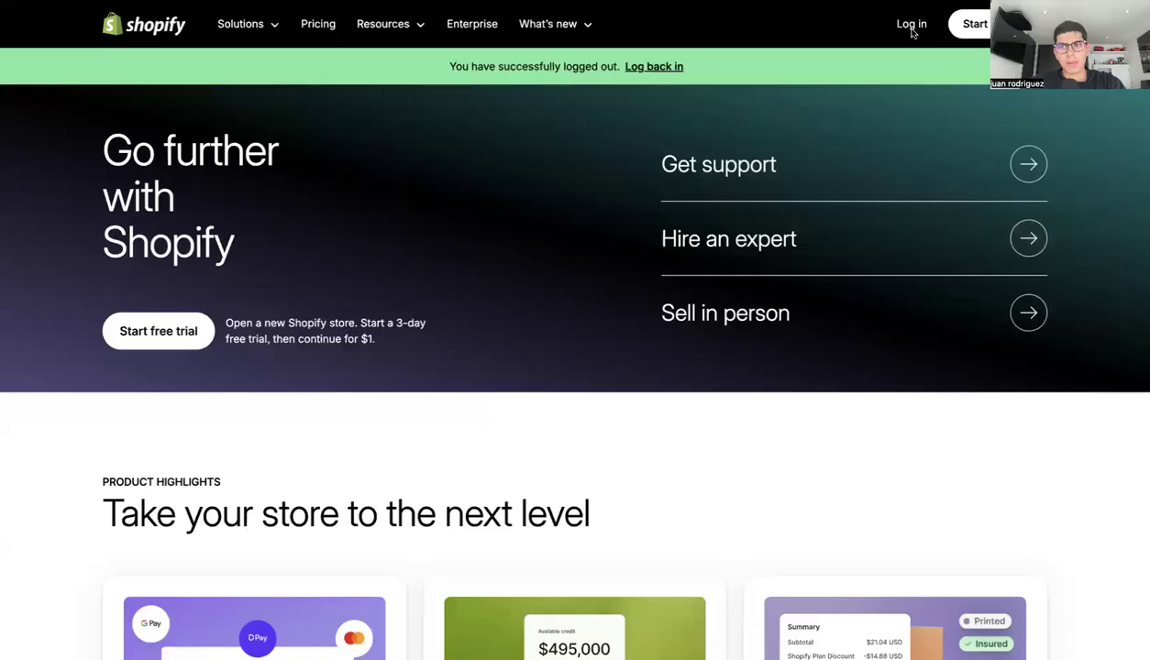
pyautogui.click(907, 26)
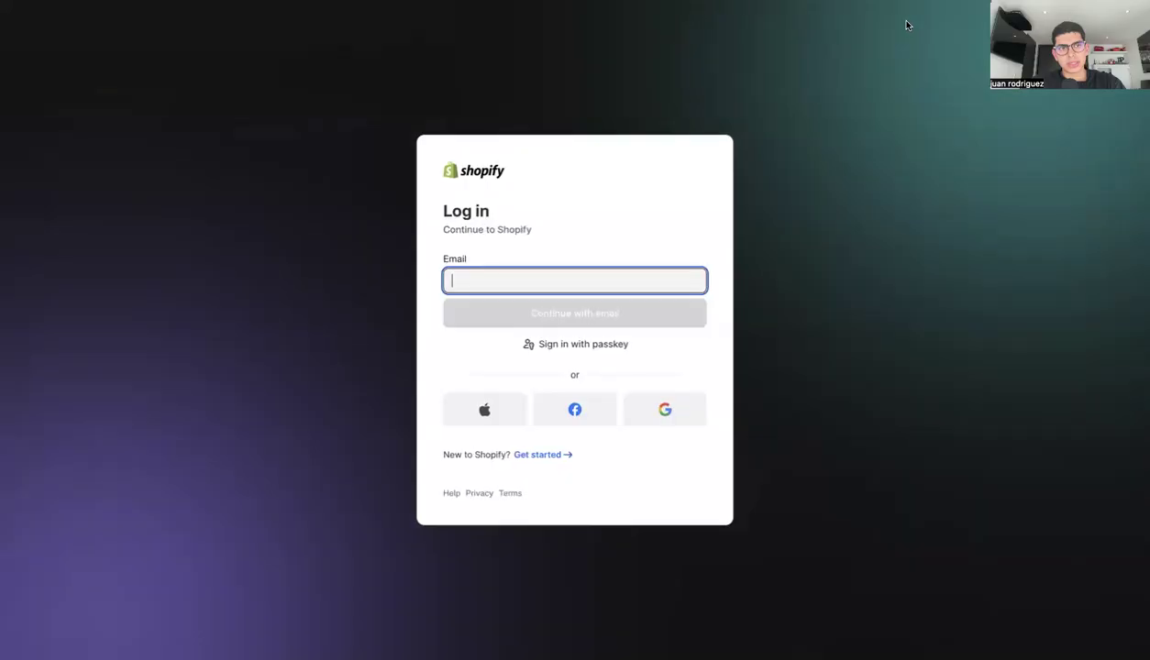
pyautogui.click(532, 281)
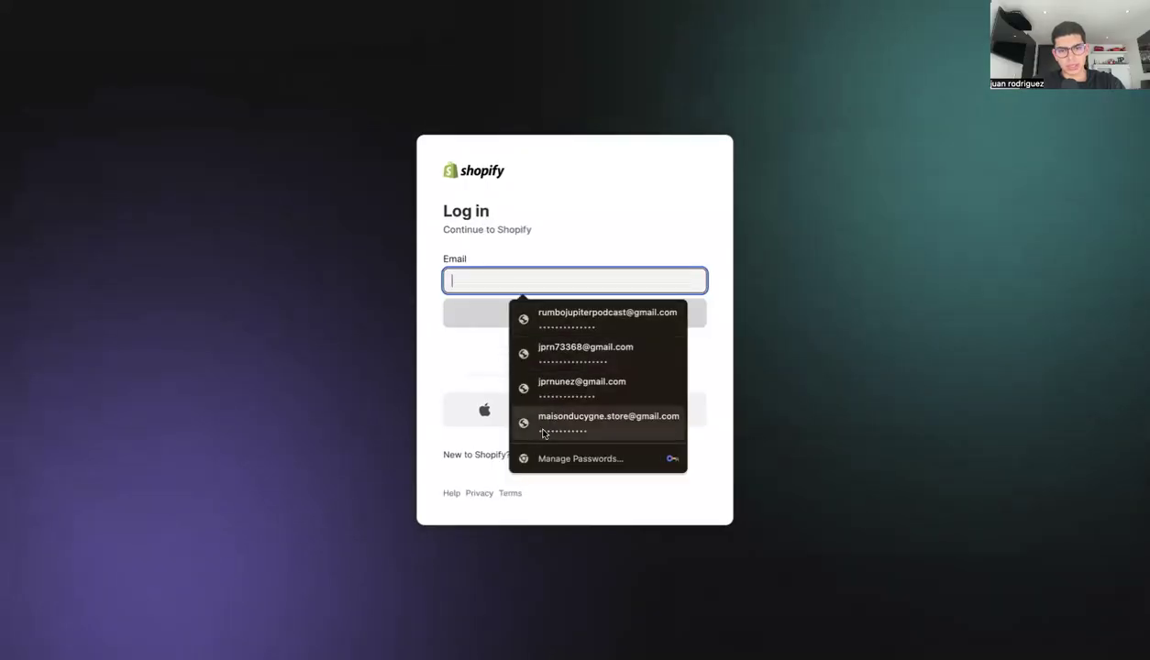
pyautogui.click(396, 339)
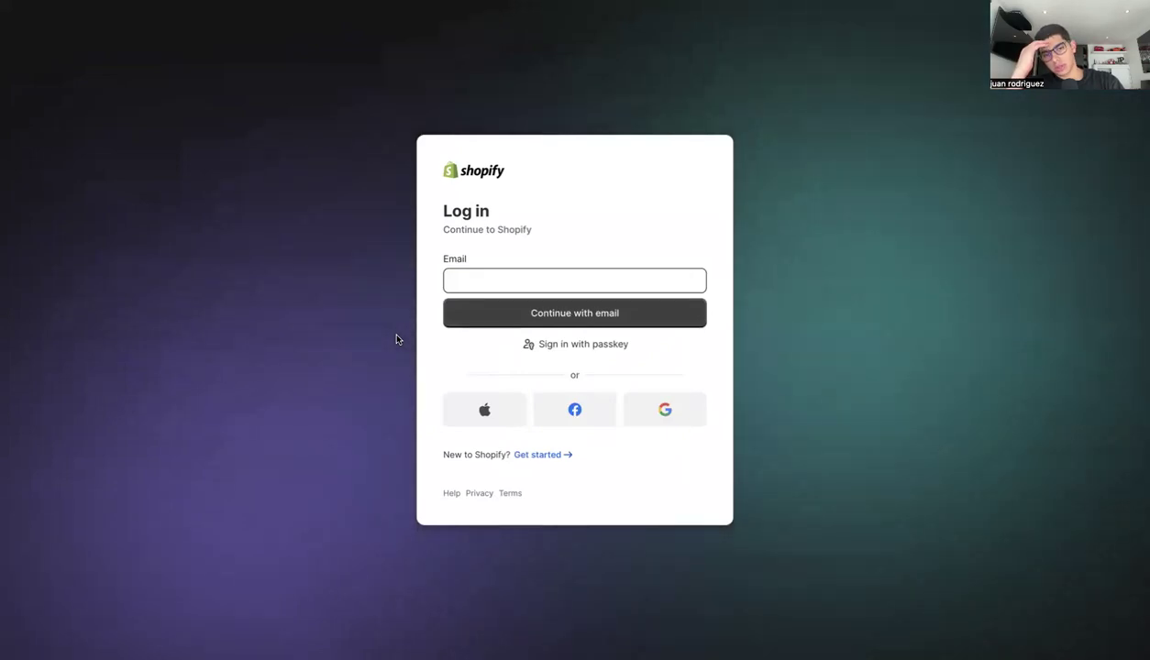
pyautogui.click(463, 286)
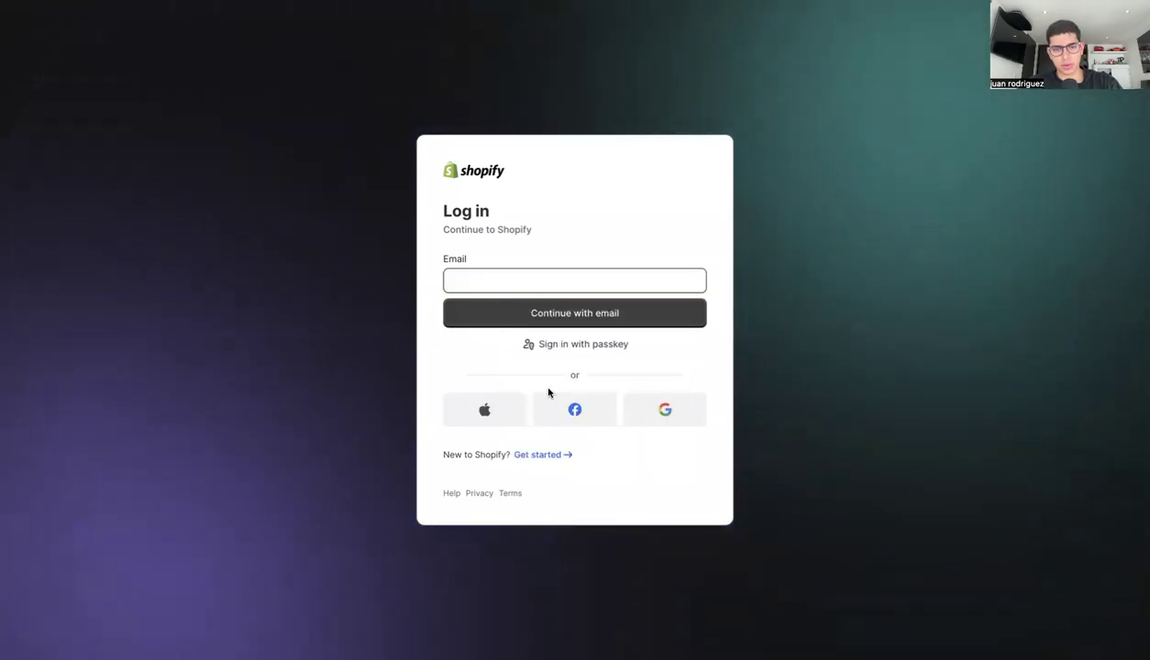
pyautogui.click(527, 312)
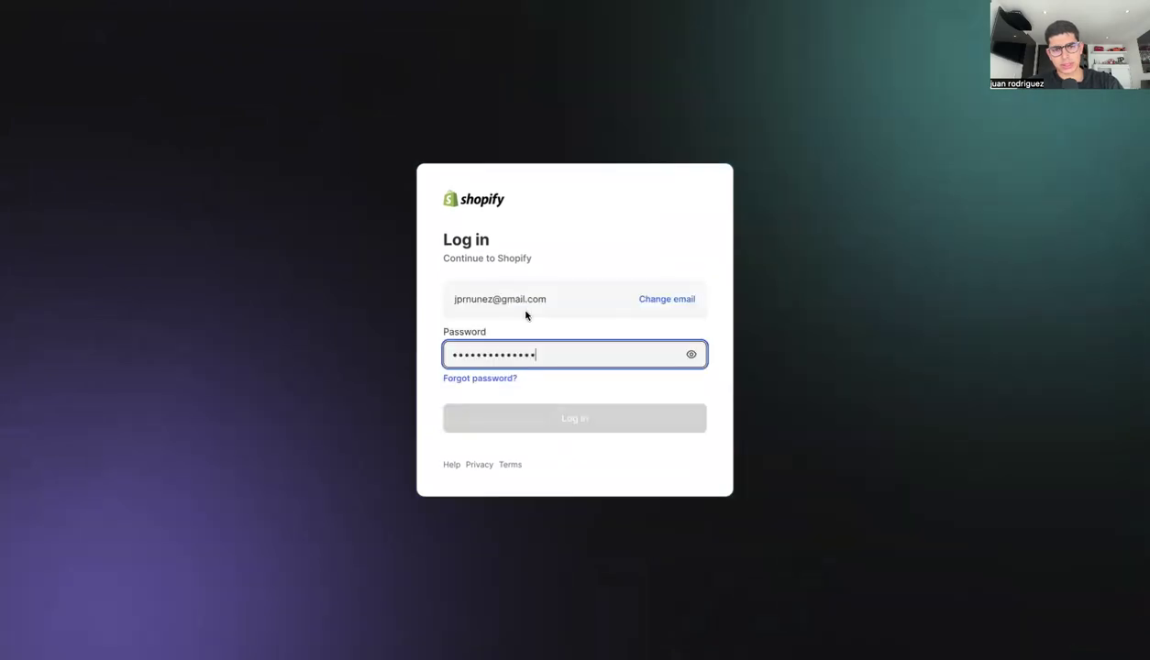
pyautogui.click(556, 419)
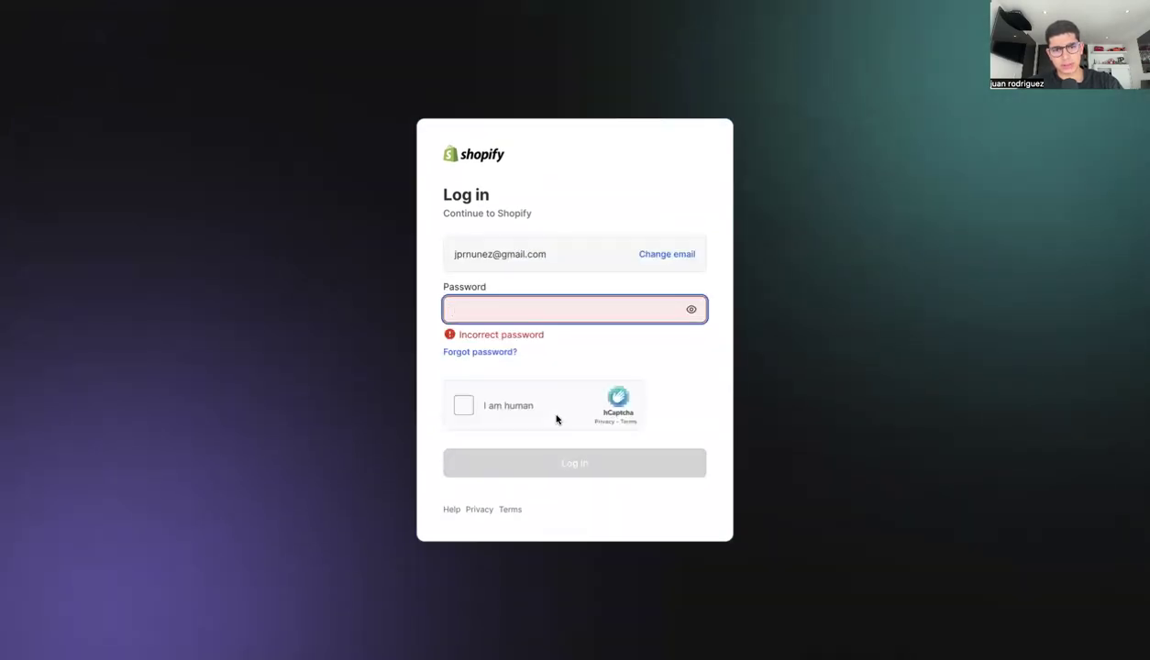